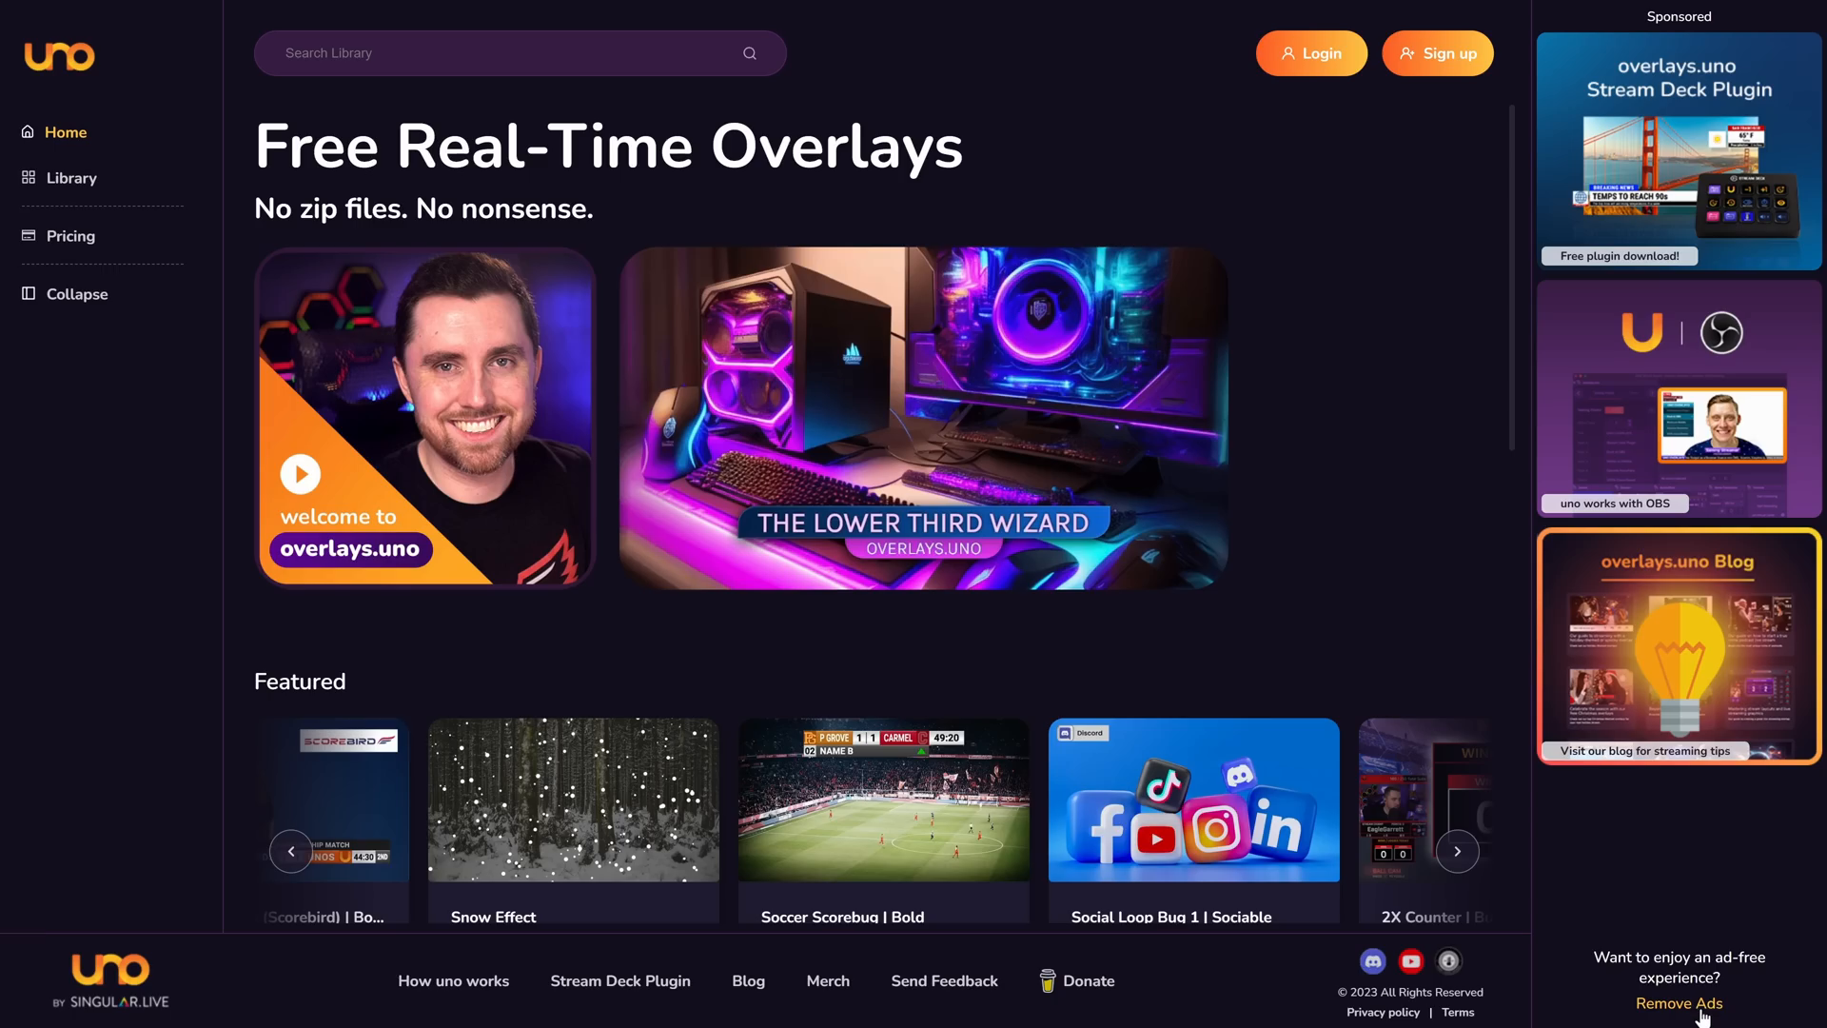
- Open the option for removing the ads from overlays.uno
left_click(1580, 995)
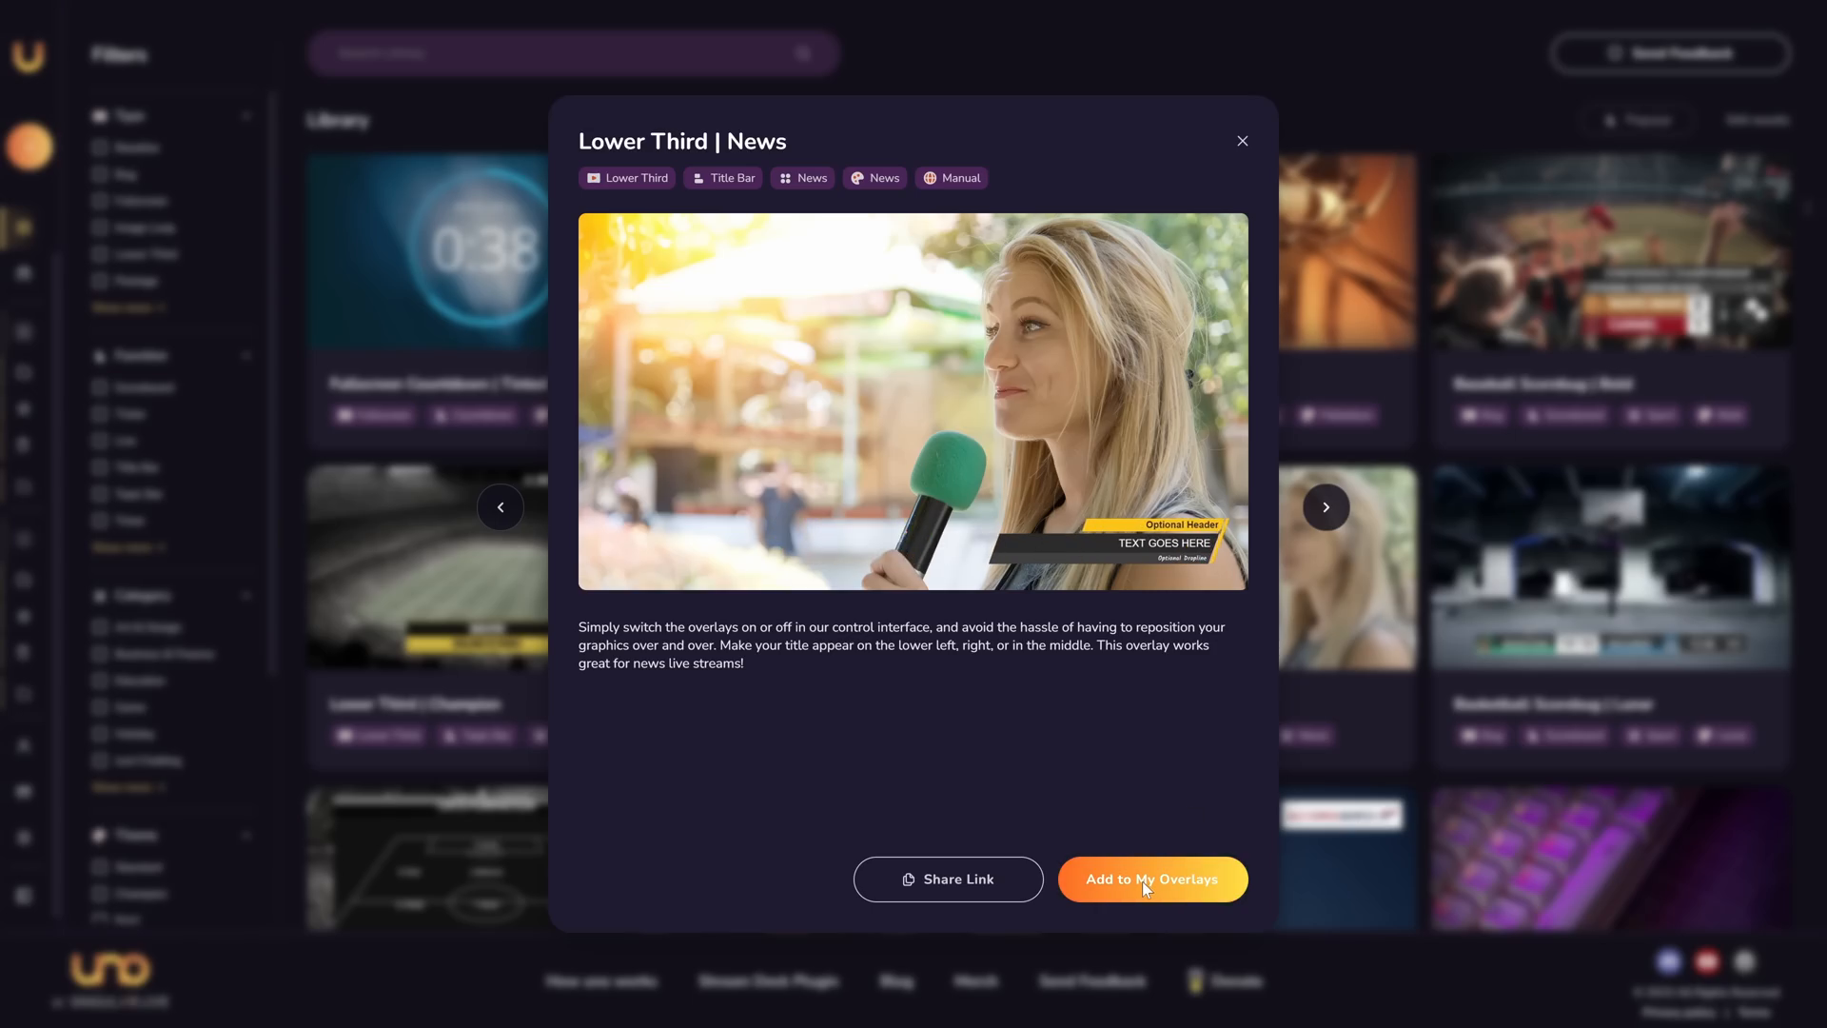
- Add the Lower Third | News overlay to My Overlays and edit its Lower - Middle header to 100% Free! and text to OVERLAYS
left_click(1142, 881)
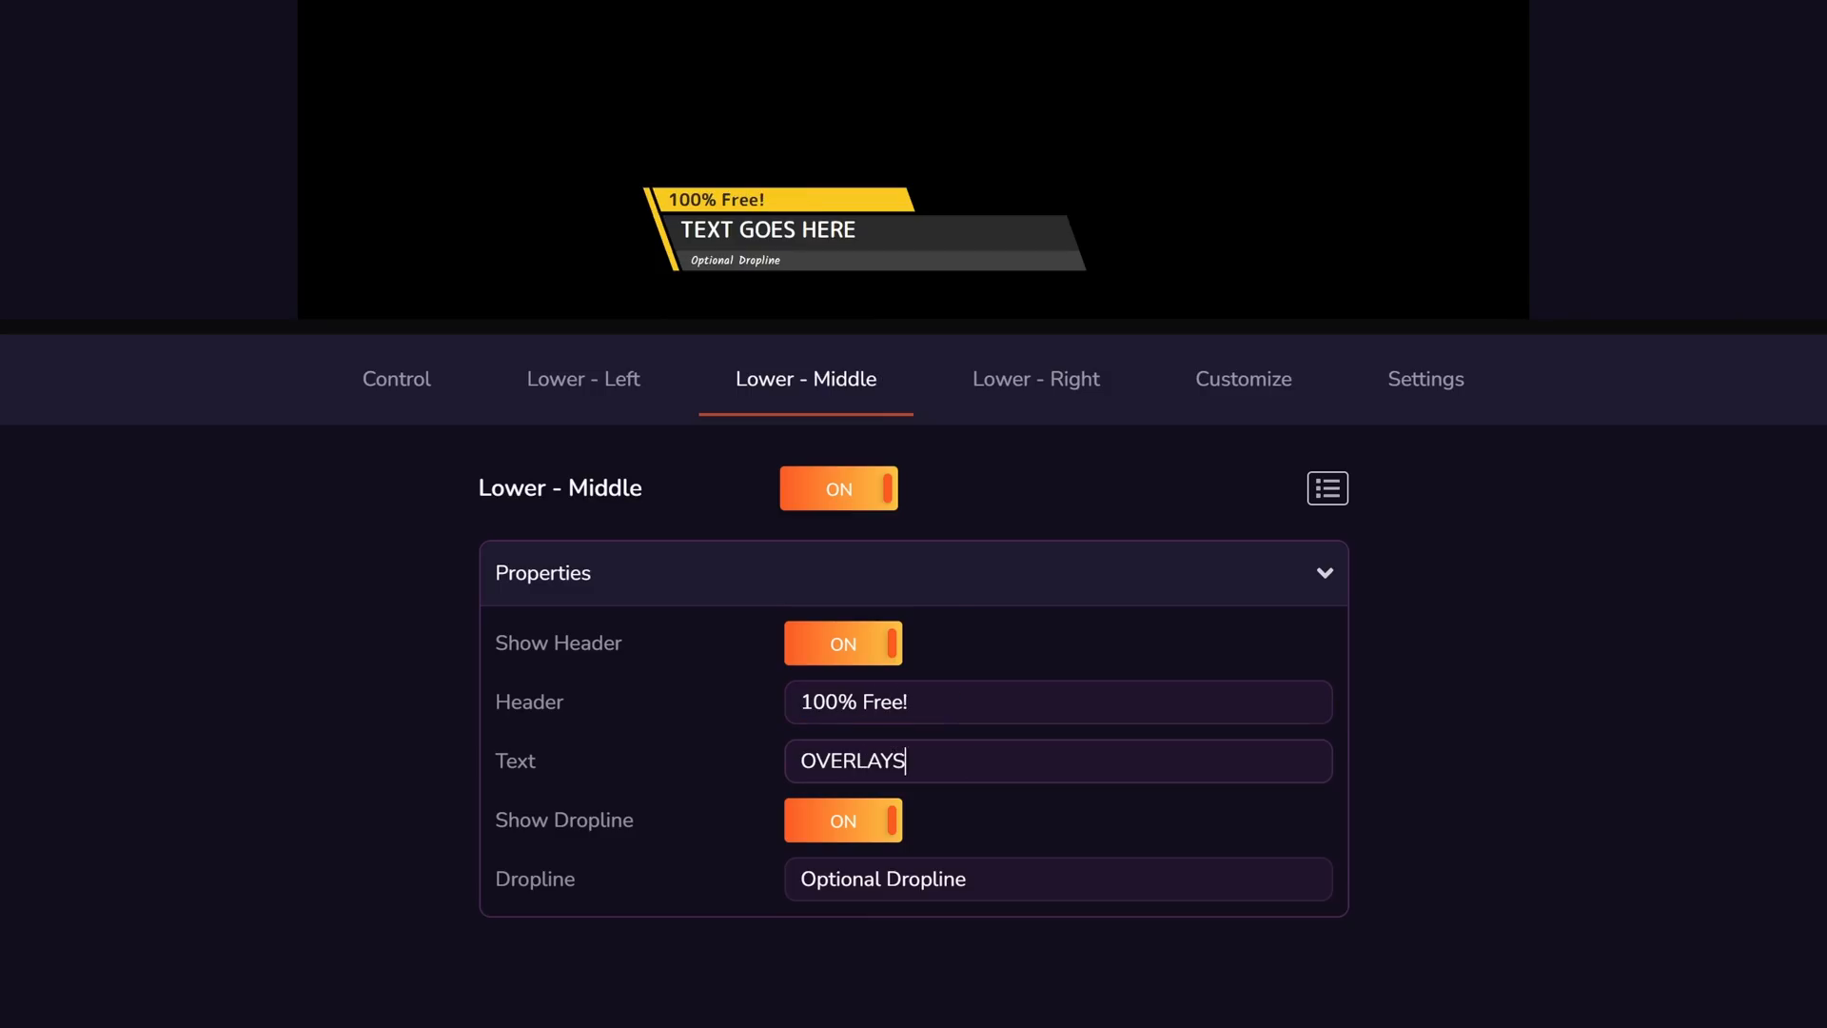
left_click(953, 703)
left_click_drag(724, 906, 837, 906)
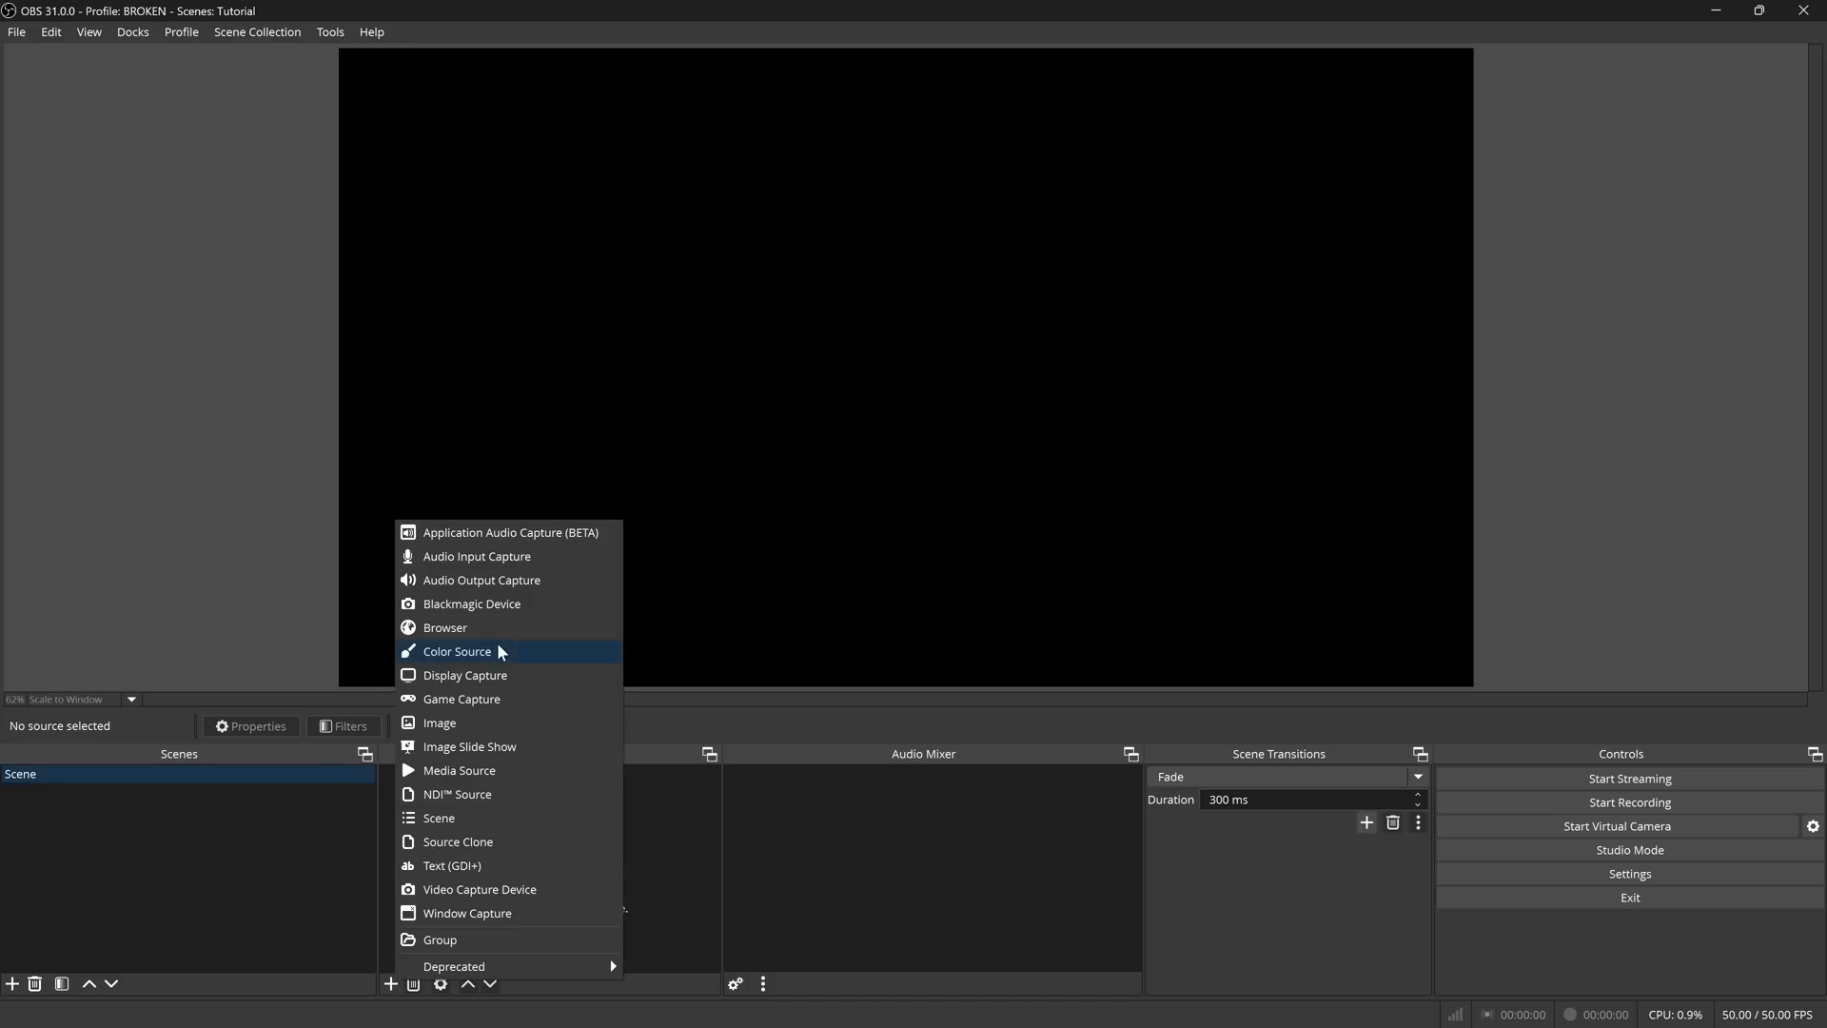
- Switch to OBS and add a browser source named UNO that uses the overlay's output URL
left_click(498, 645)
key("Return")
triple_click(846, 545)
type("https://app.overlays.uno/output/z0XbcTM5gM4cY1TanlKaq3?aspect=16x9")
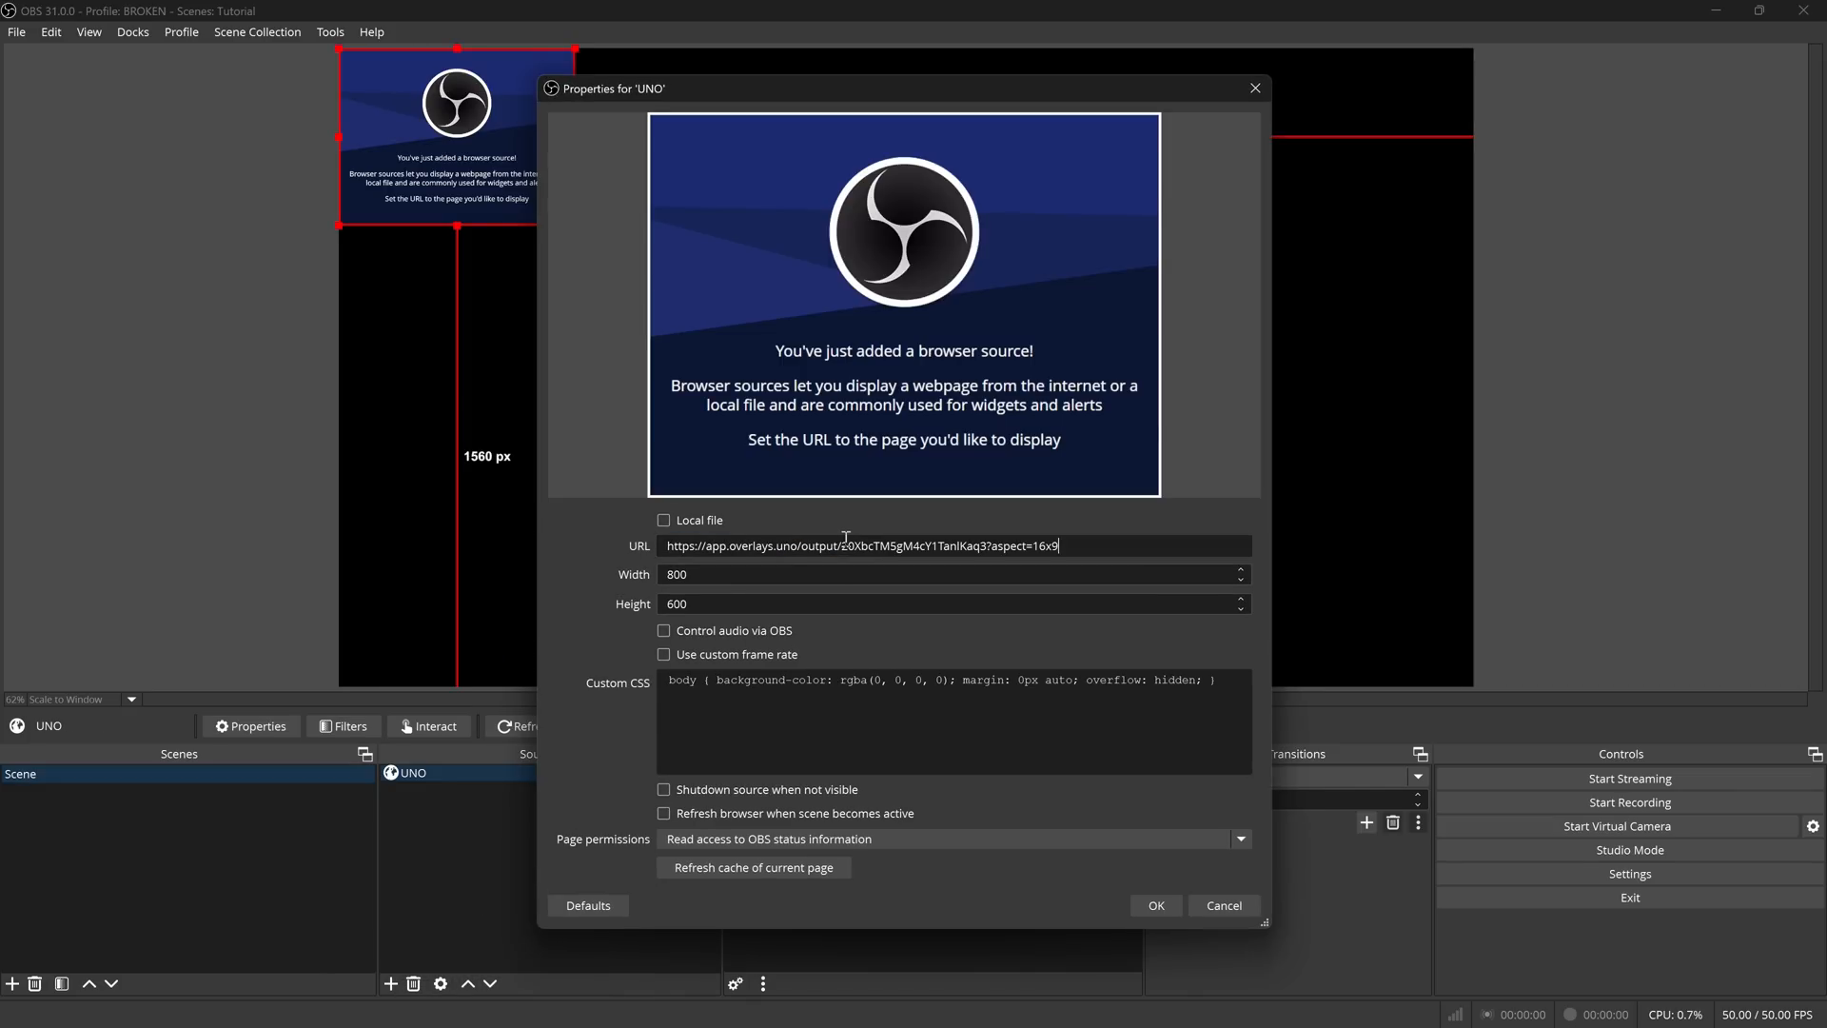
key("Return")
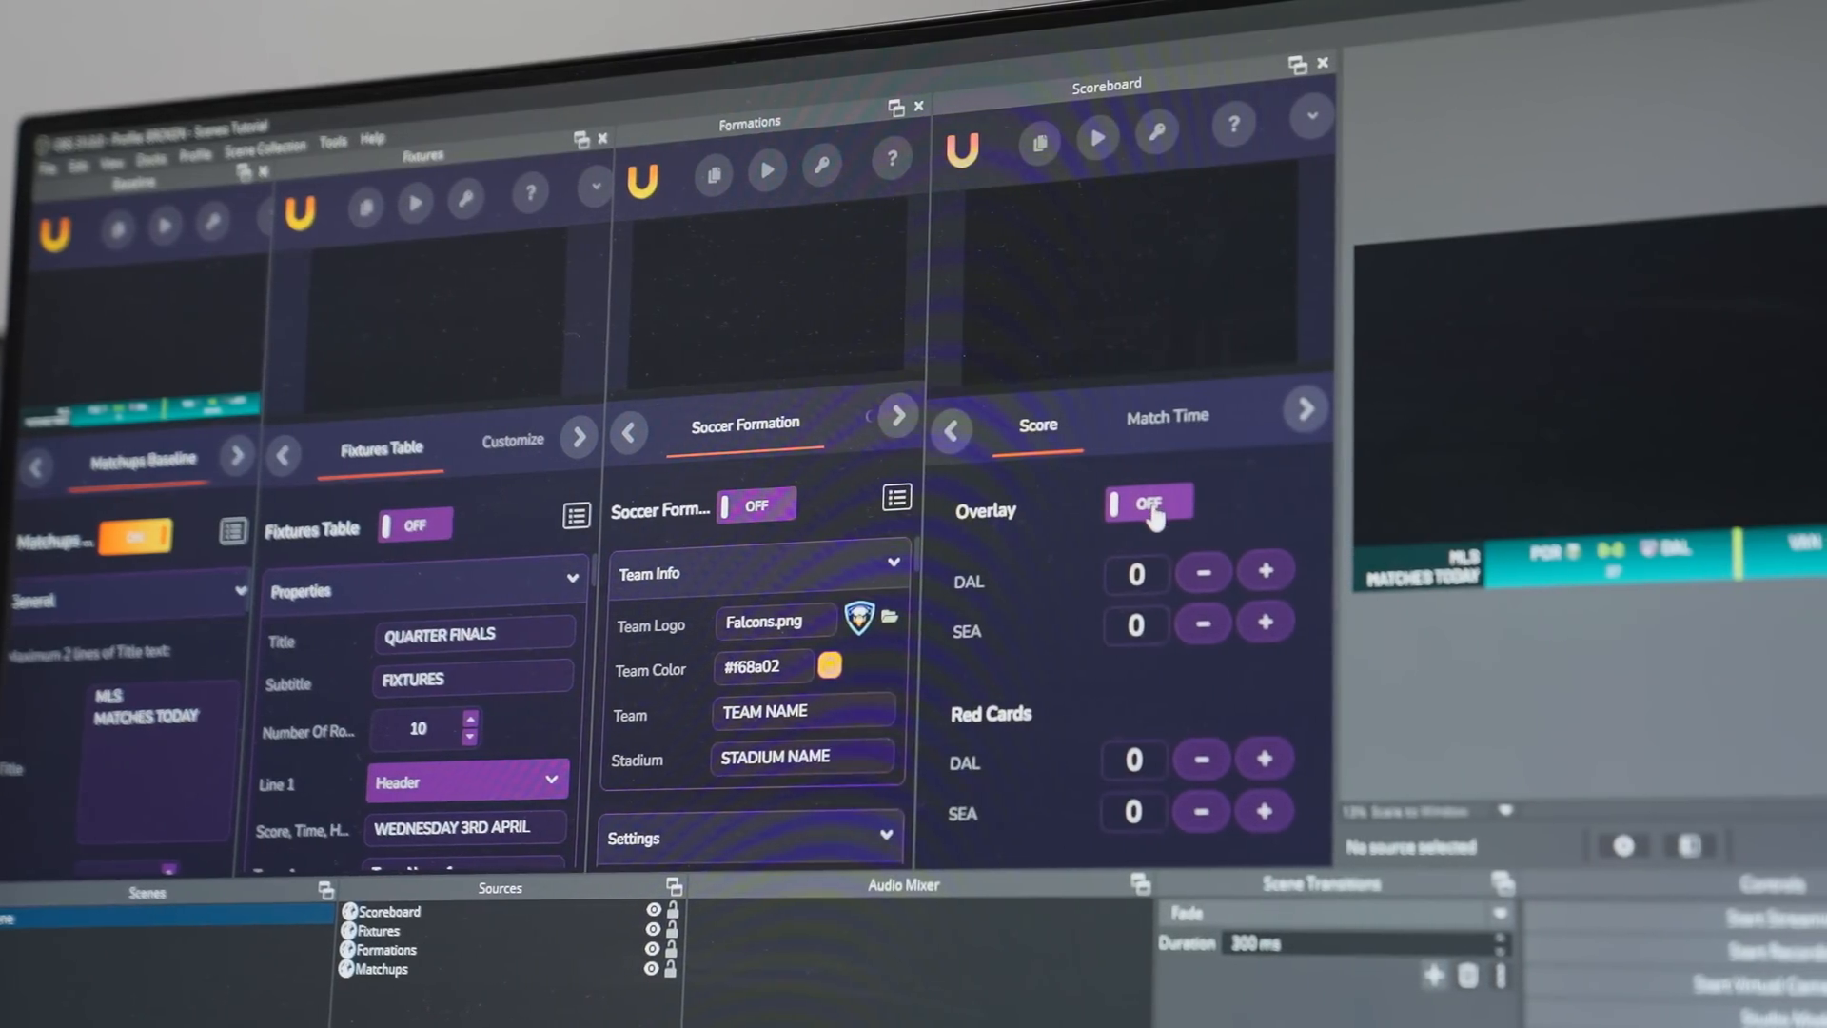
- Turn on the Scoreboard, Soccer Formation and Fixtures Table overlays from their control docks in OBS
left_click(1150, 504)
left_click(757, 505)
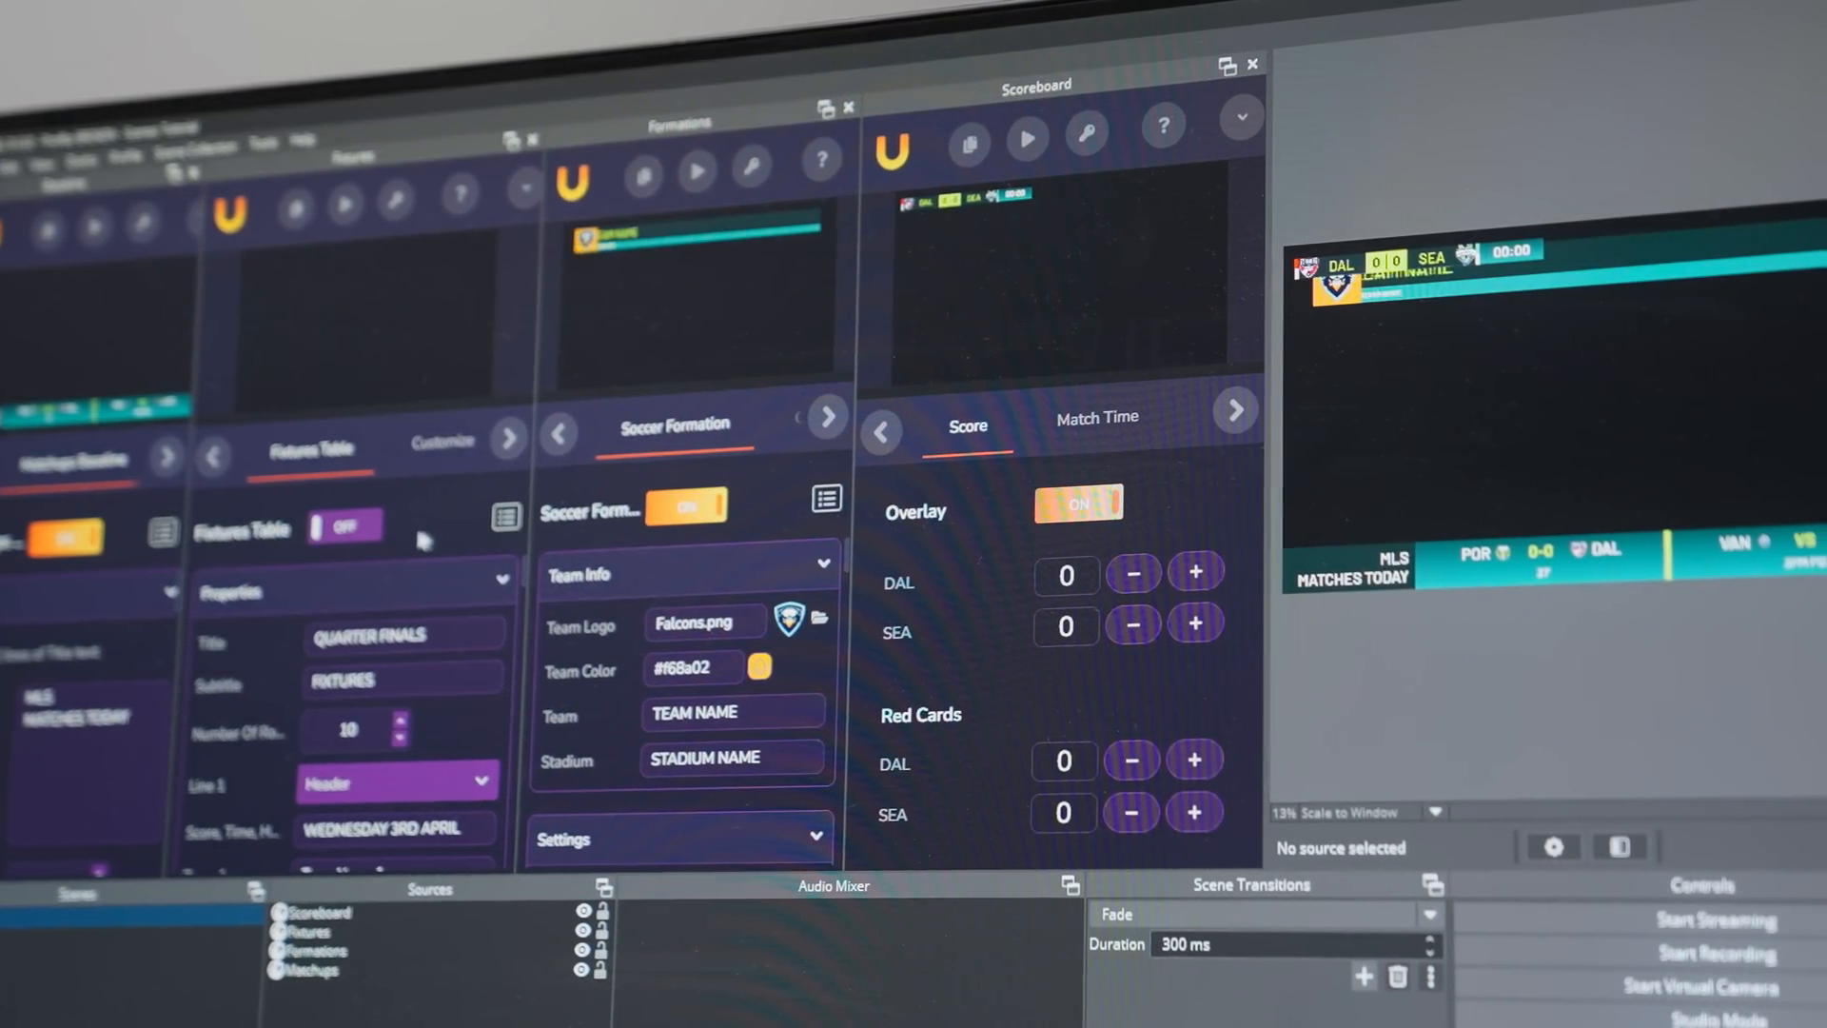
left_click(367, 531)
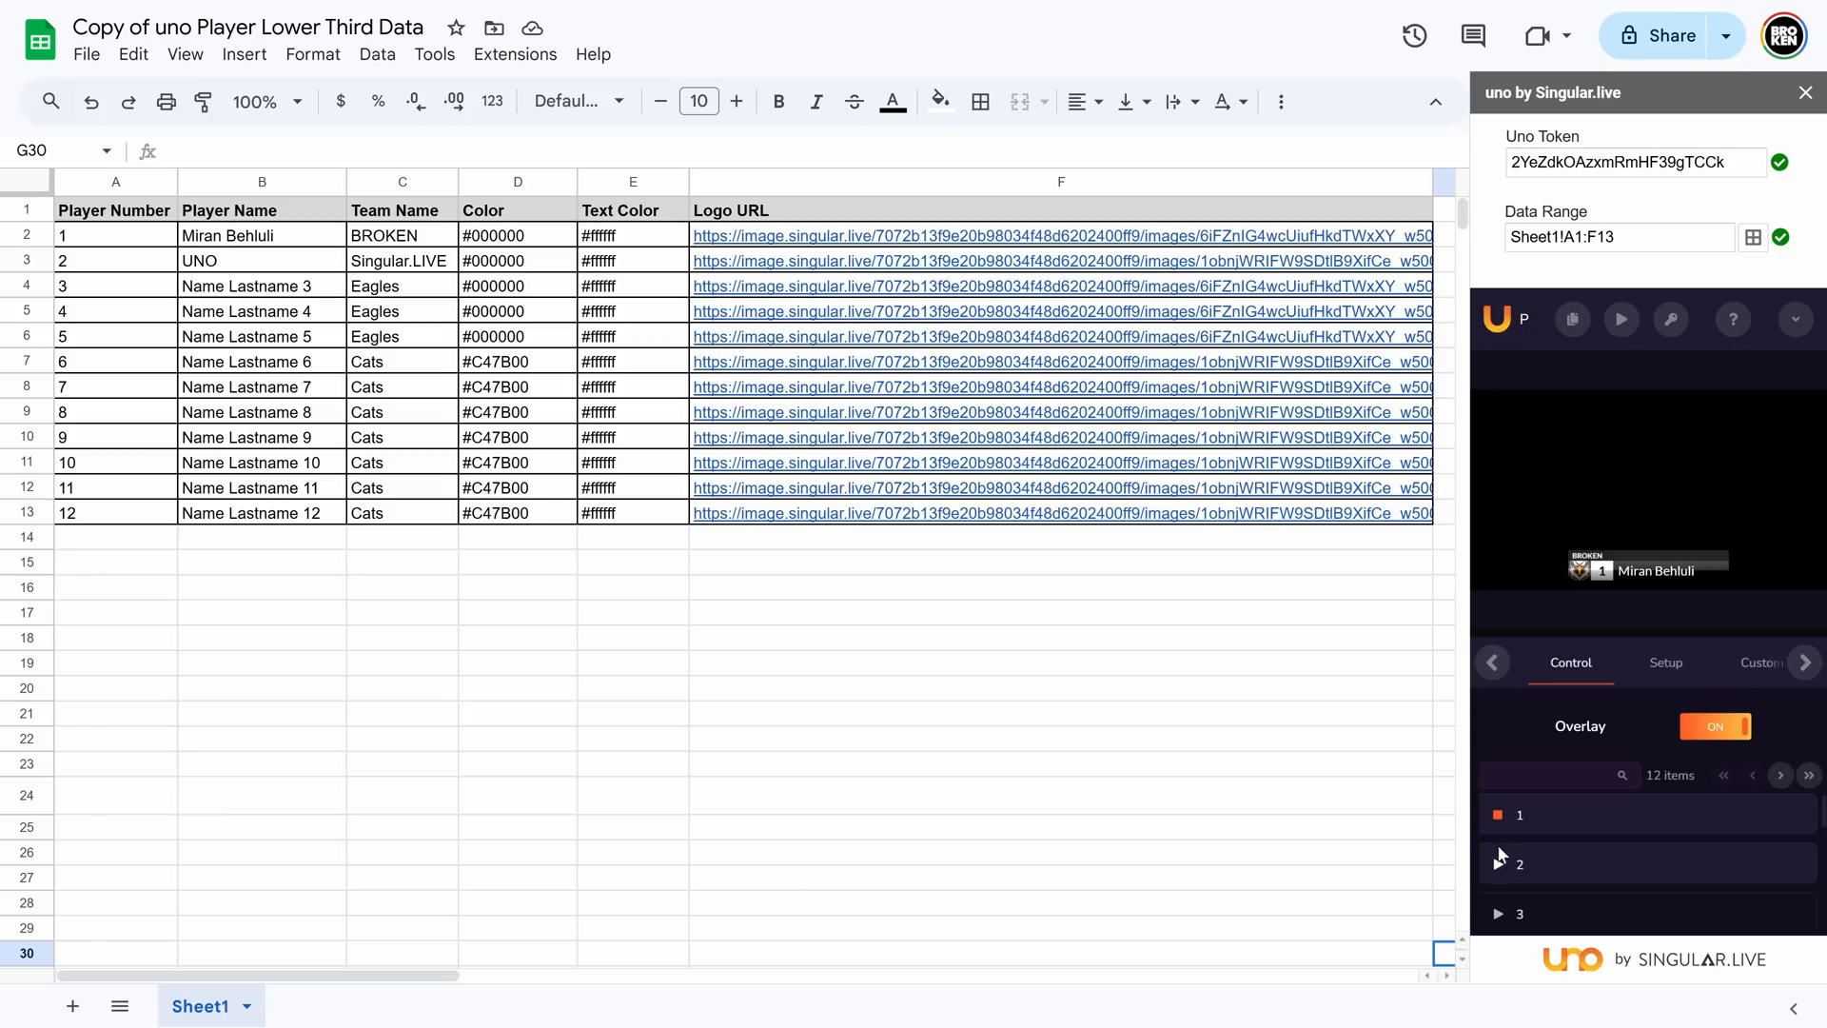
- Switch to the player data in Google Sheets and play item 2 in the uno lower third overlay
left_click(1500, 864)
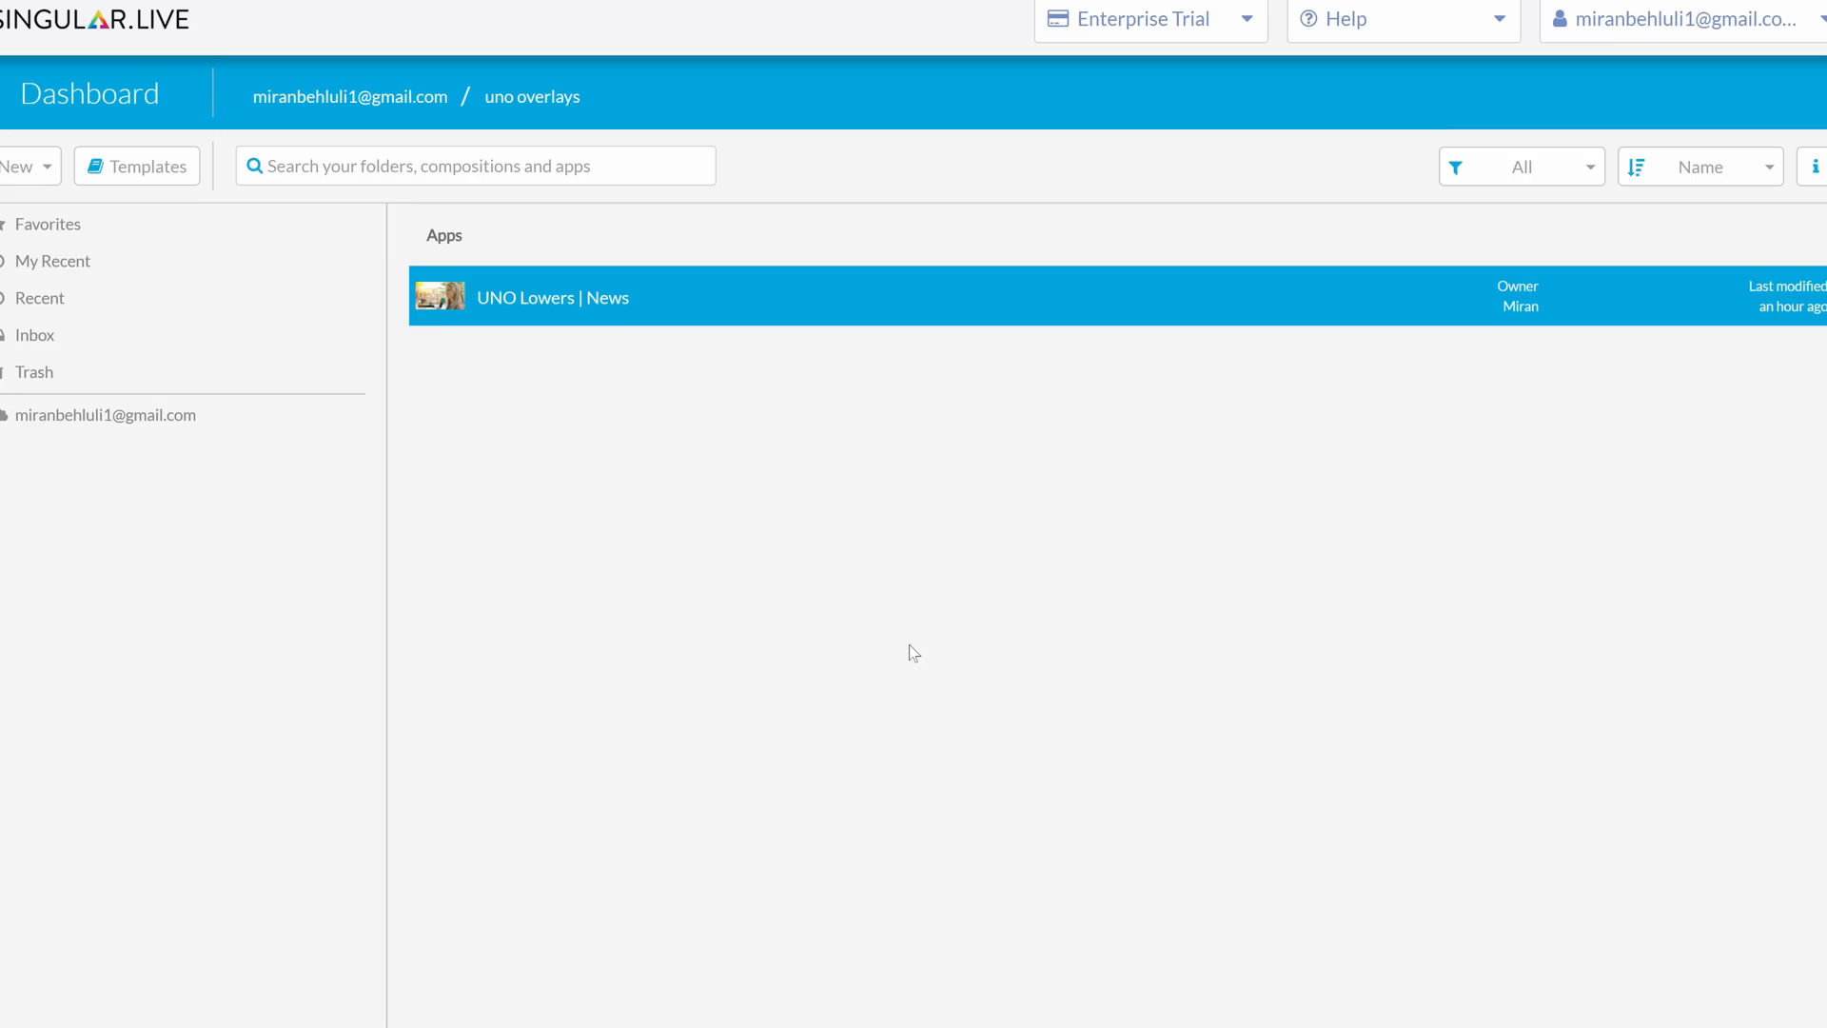
- Switch to the Singular.live dashboard and extract the composition from the UNO Lowers | News app, saving it as UNO Lowers | News
right_click(640, 298)
left_click(742, 518)
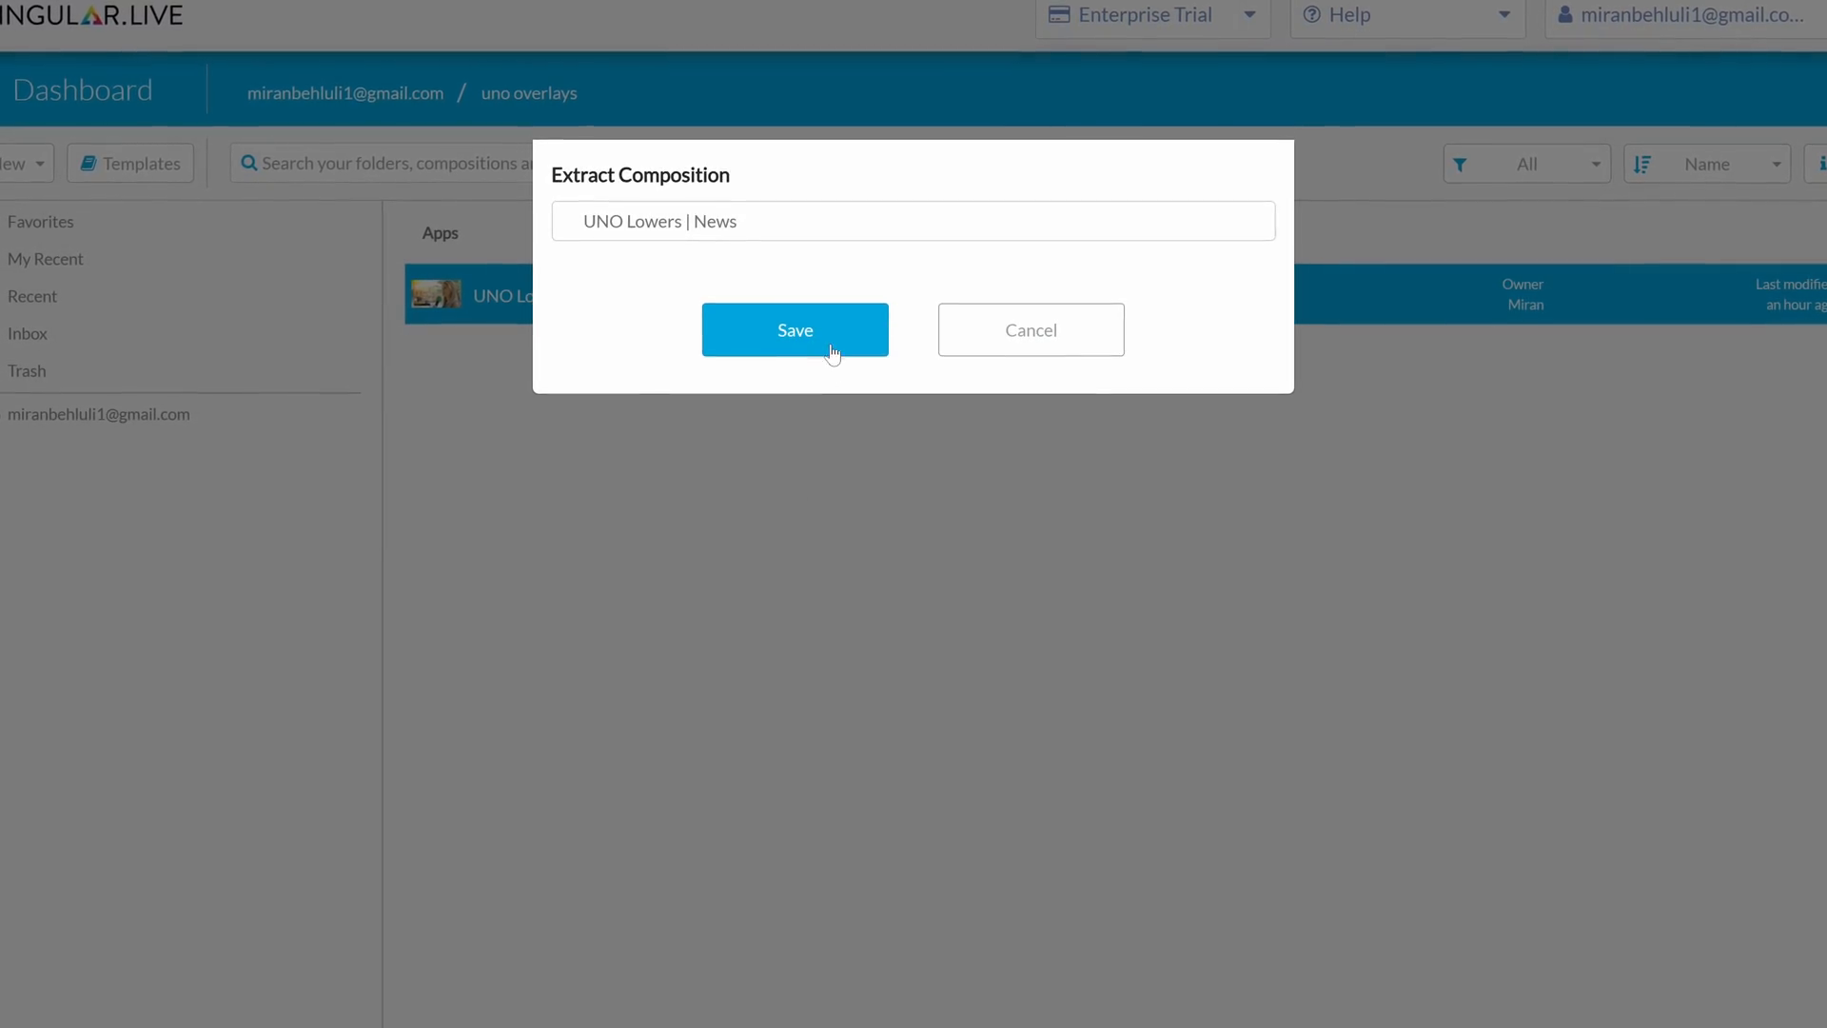
left_click(833, 353)
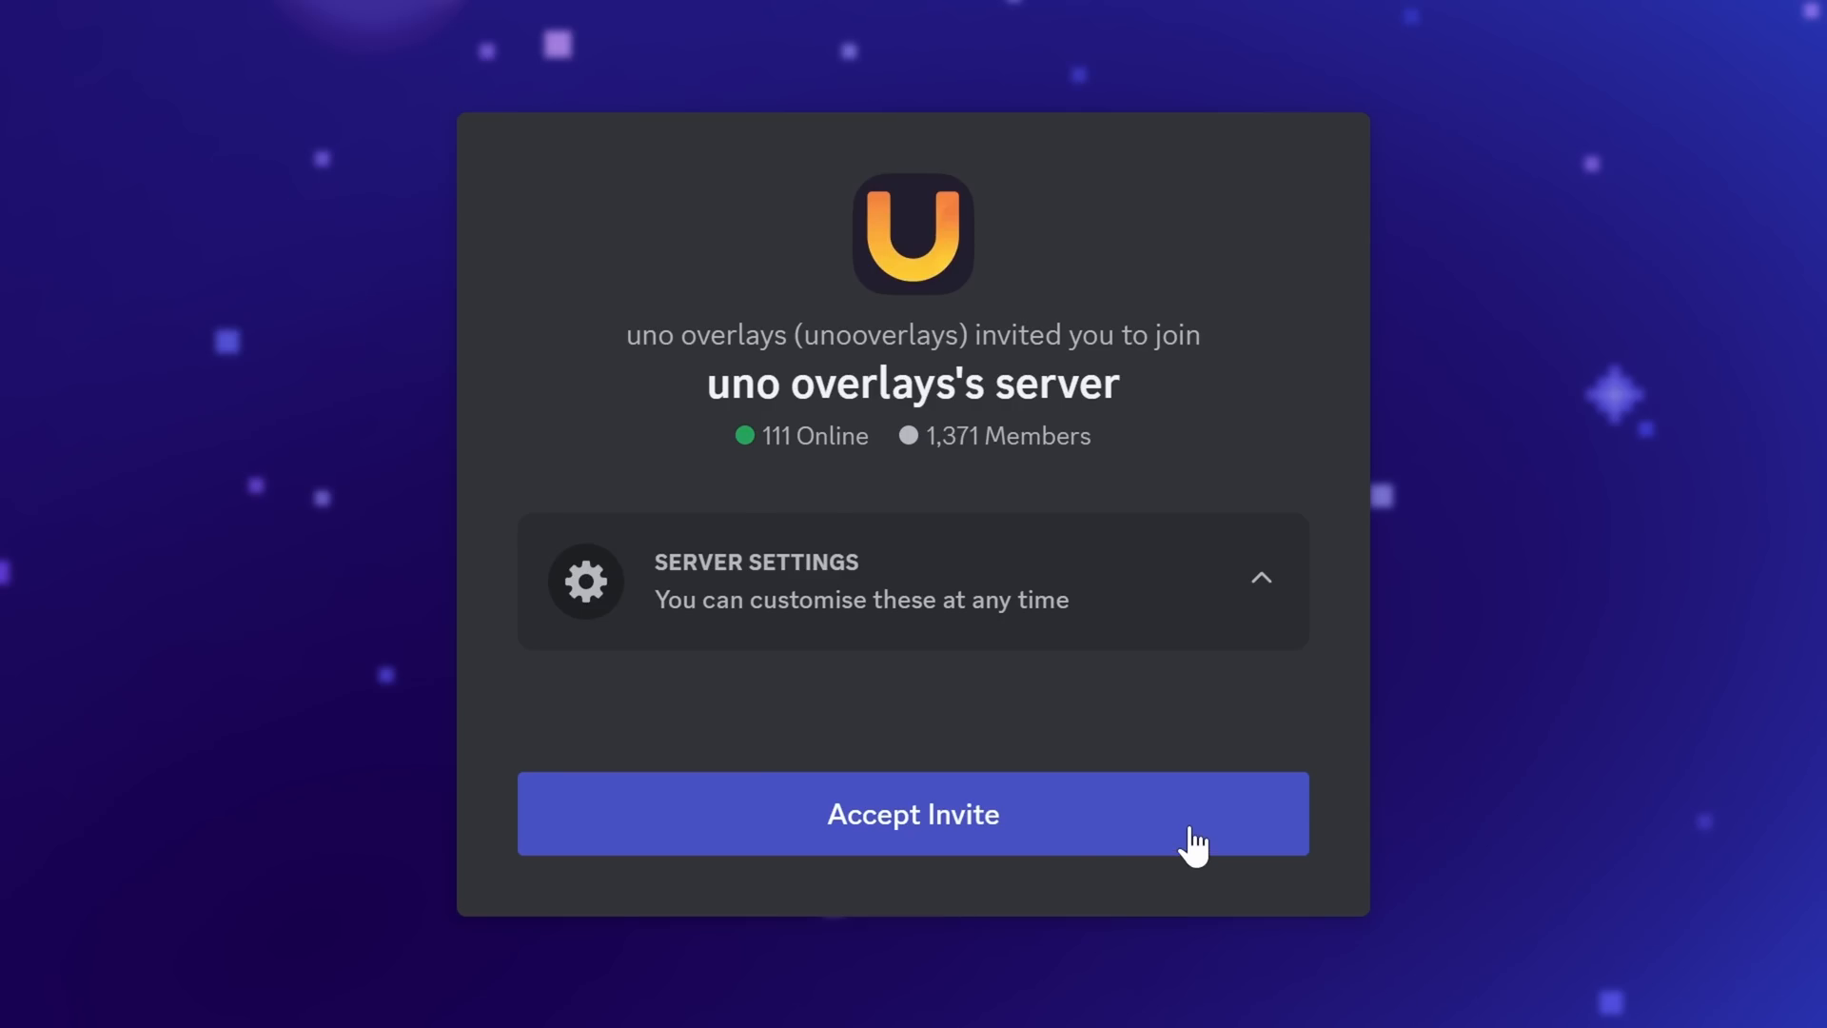
- Accept the invite to uno overlays's server on Discord and browse the posts in overlay-requests
left_click(1194, 844)
scroll(1047, 571, "down", 3)
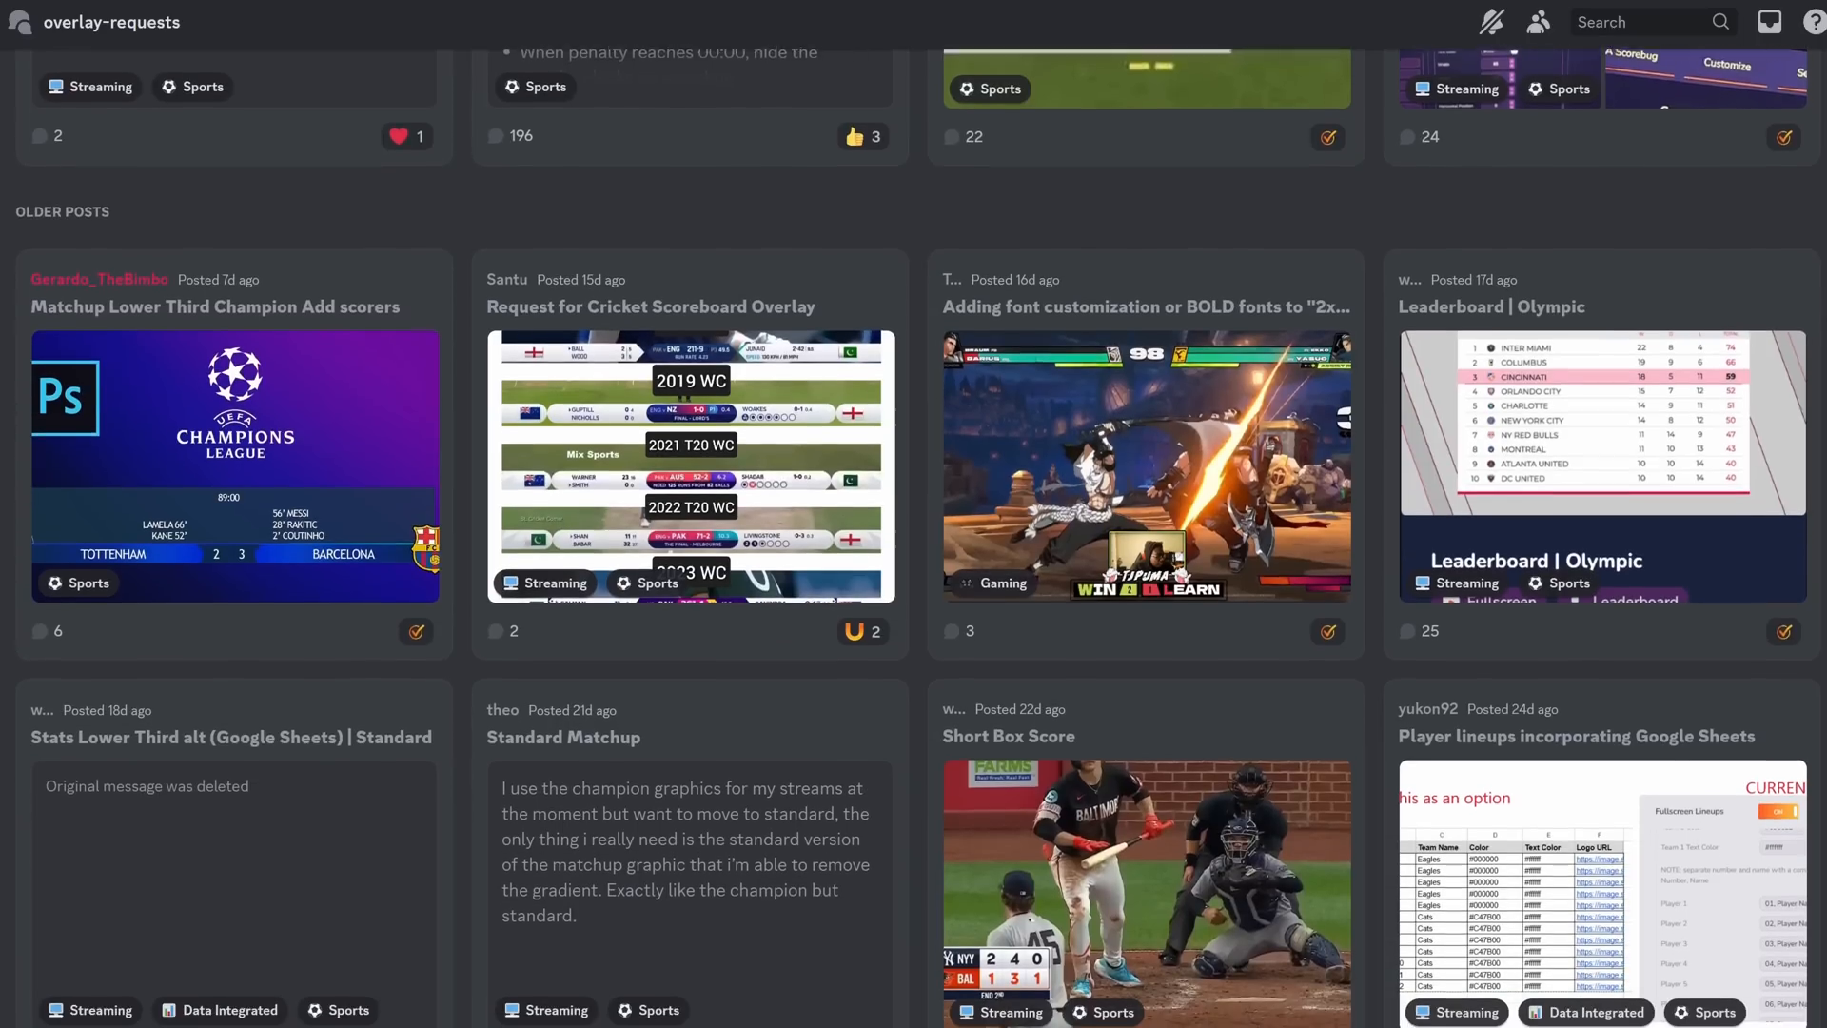
scroll(913, 533, "down", 4)
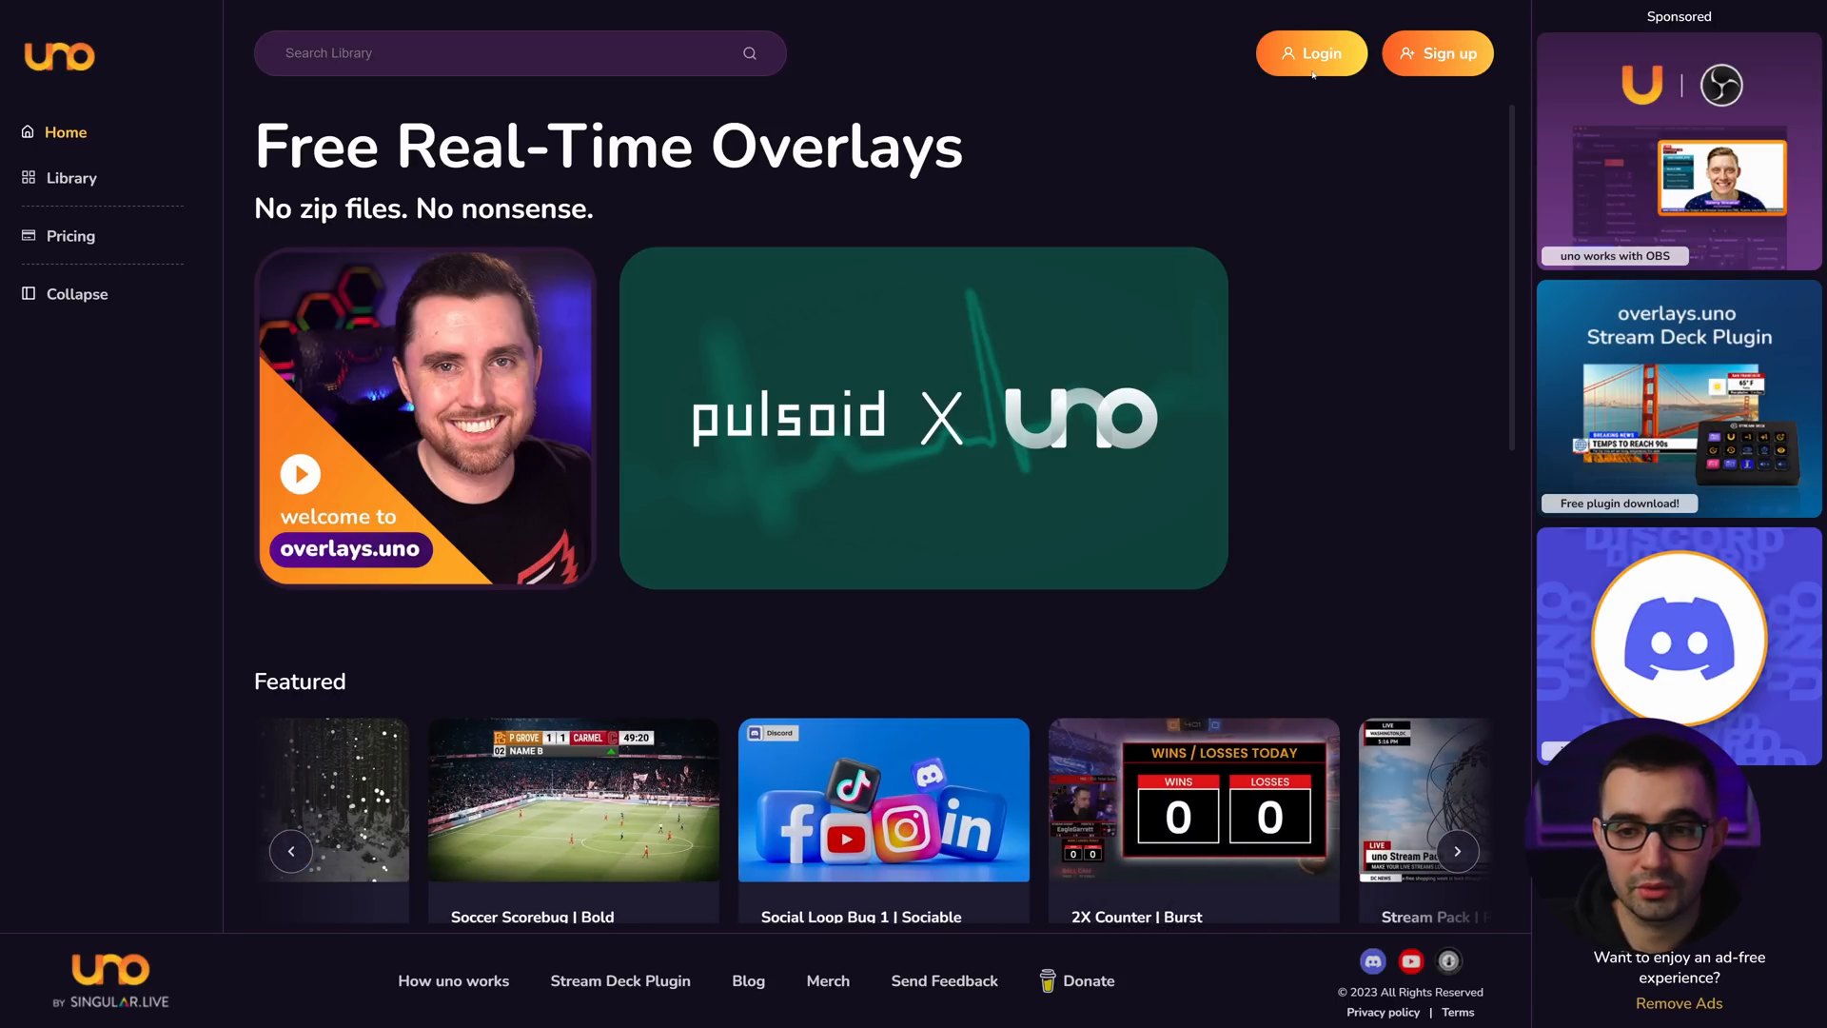
- Log in to overlays.uno, look through the featured, new and trending overlays on the home page, and open the library
left_click(1321, 59)
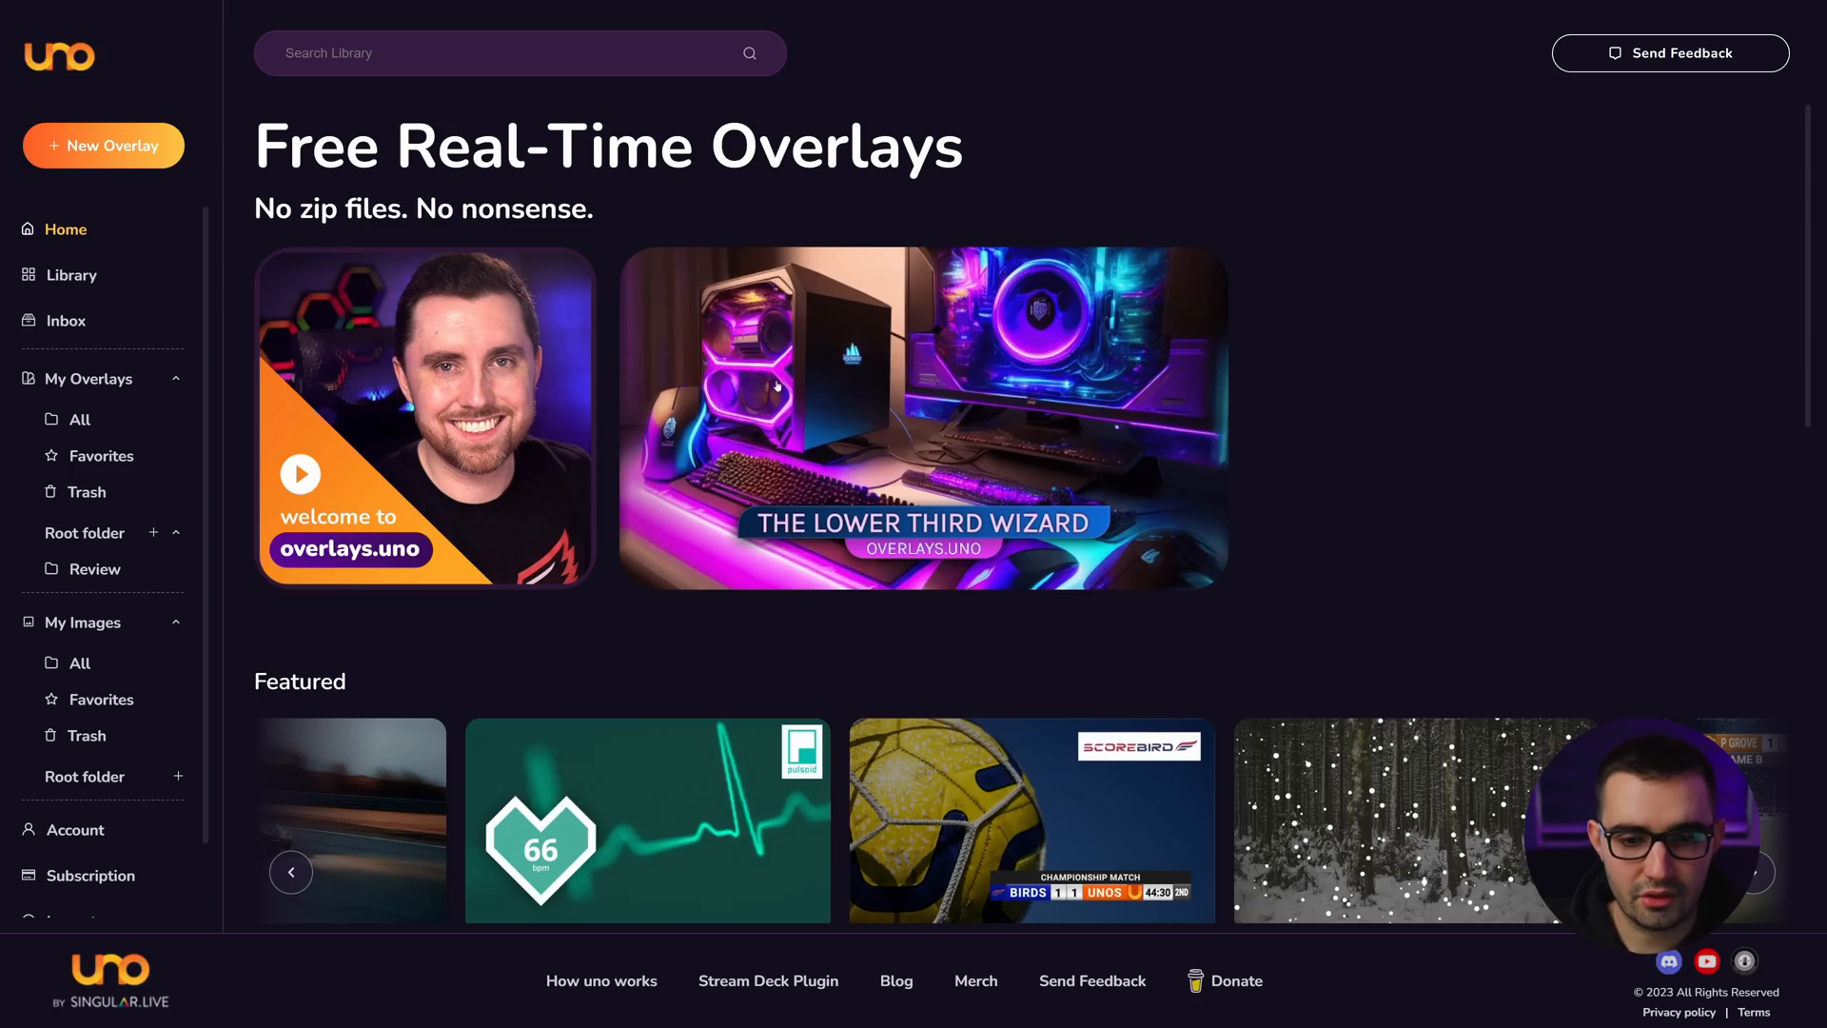
scroll(810, 417, "down", 5)
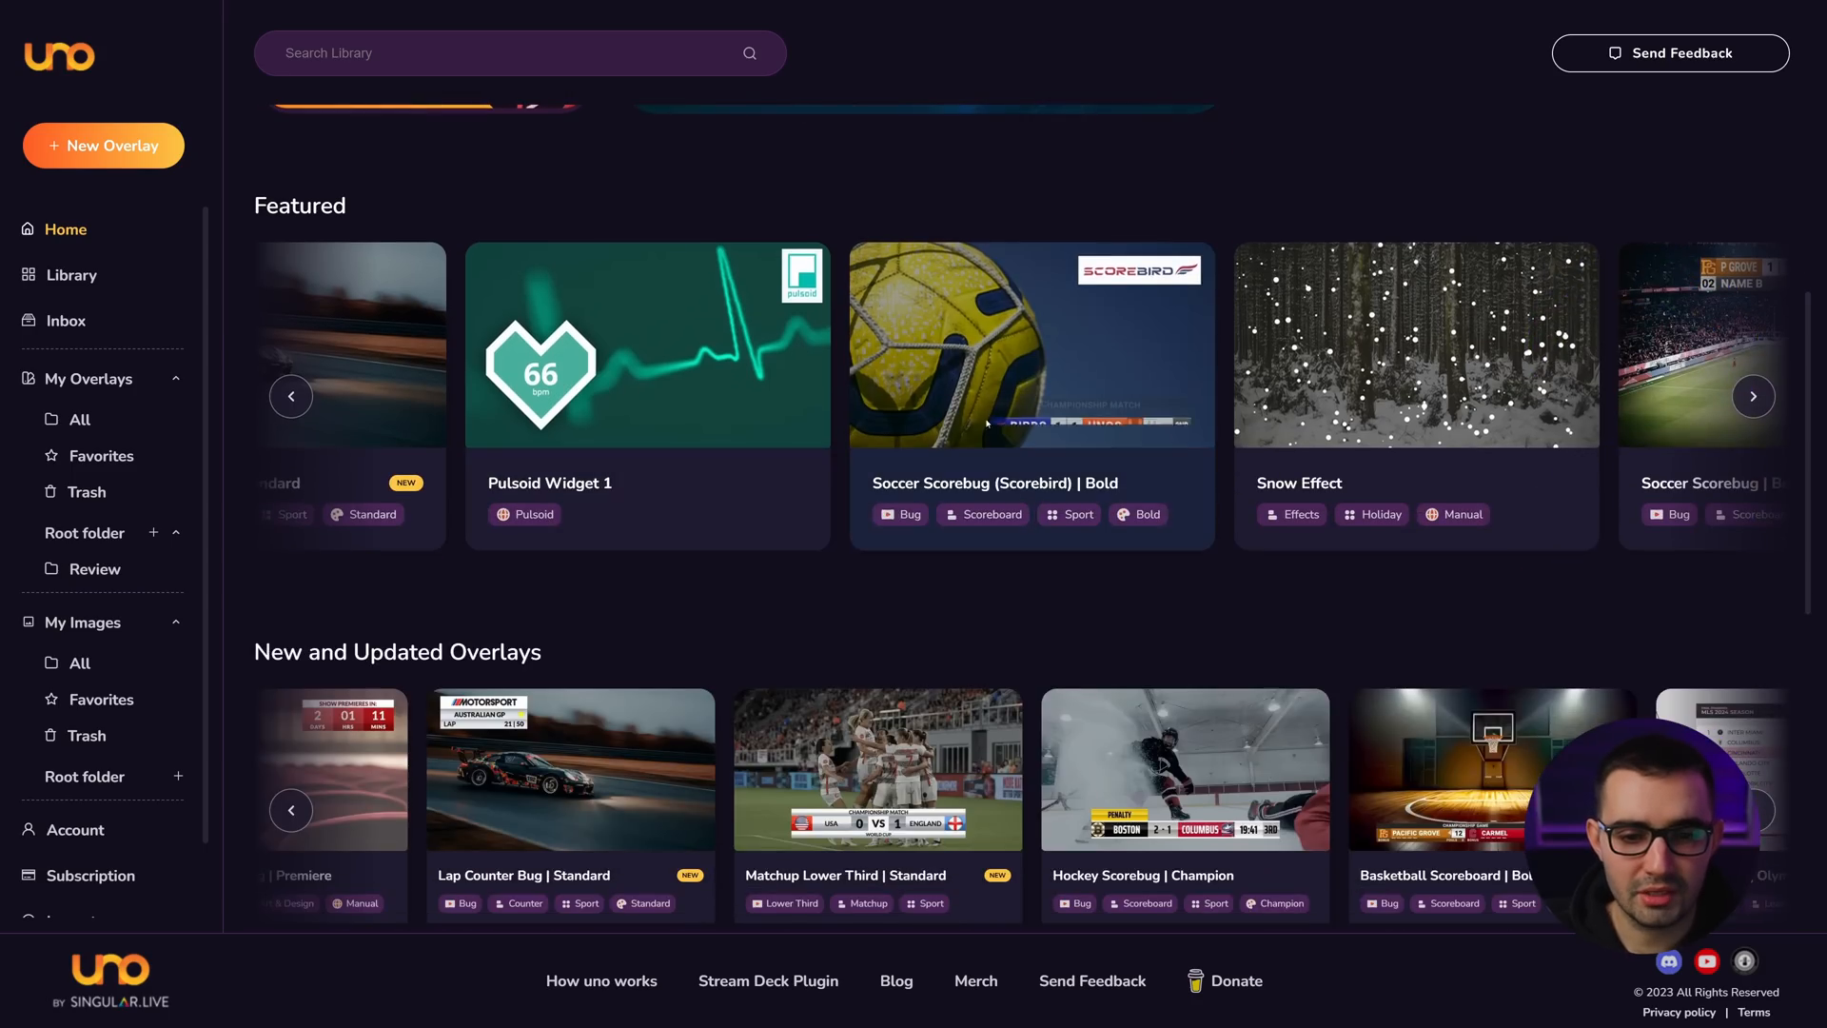
scroll(810, 416, "down", 5)
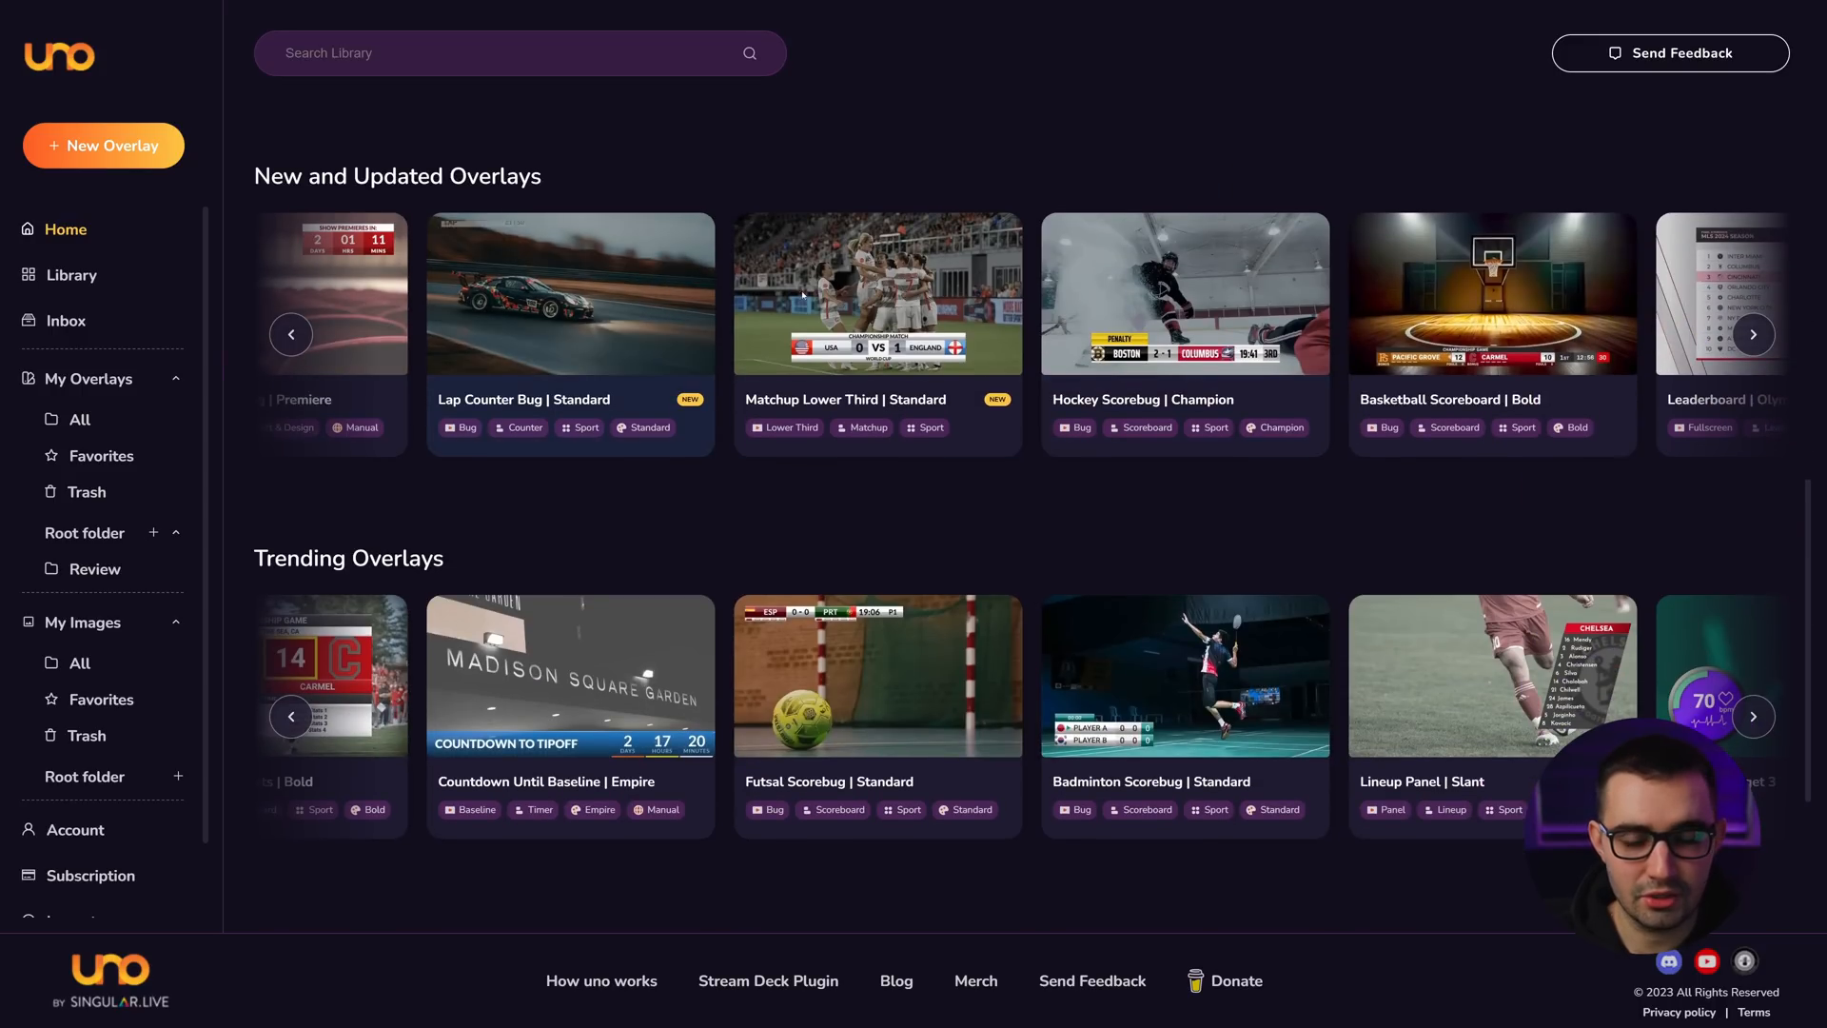
left_click(81, 289)
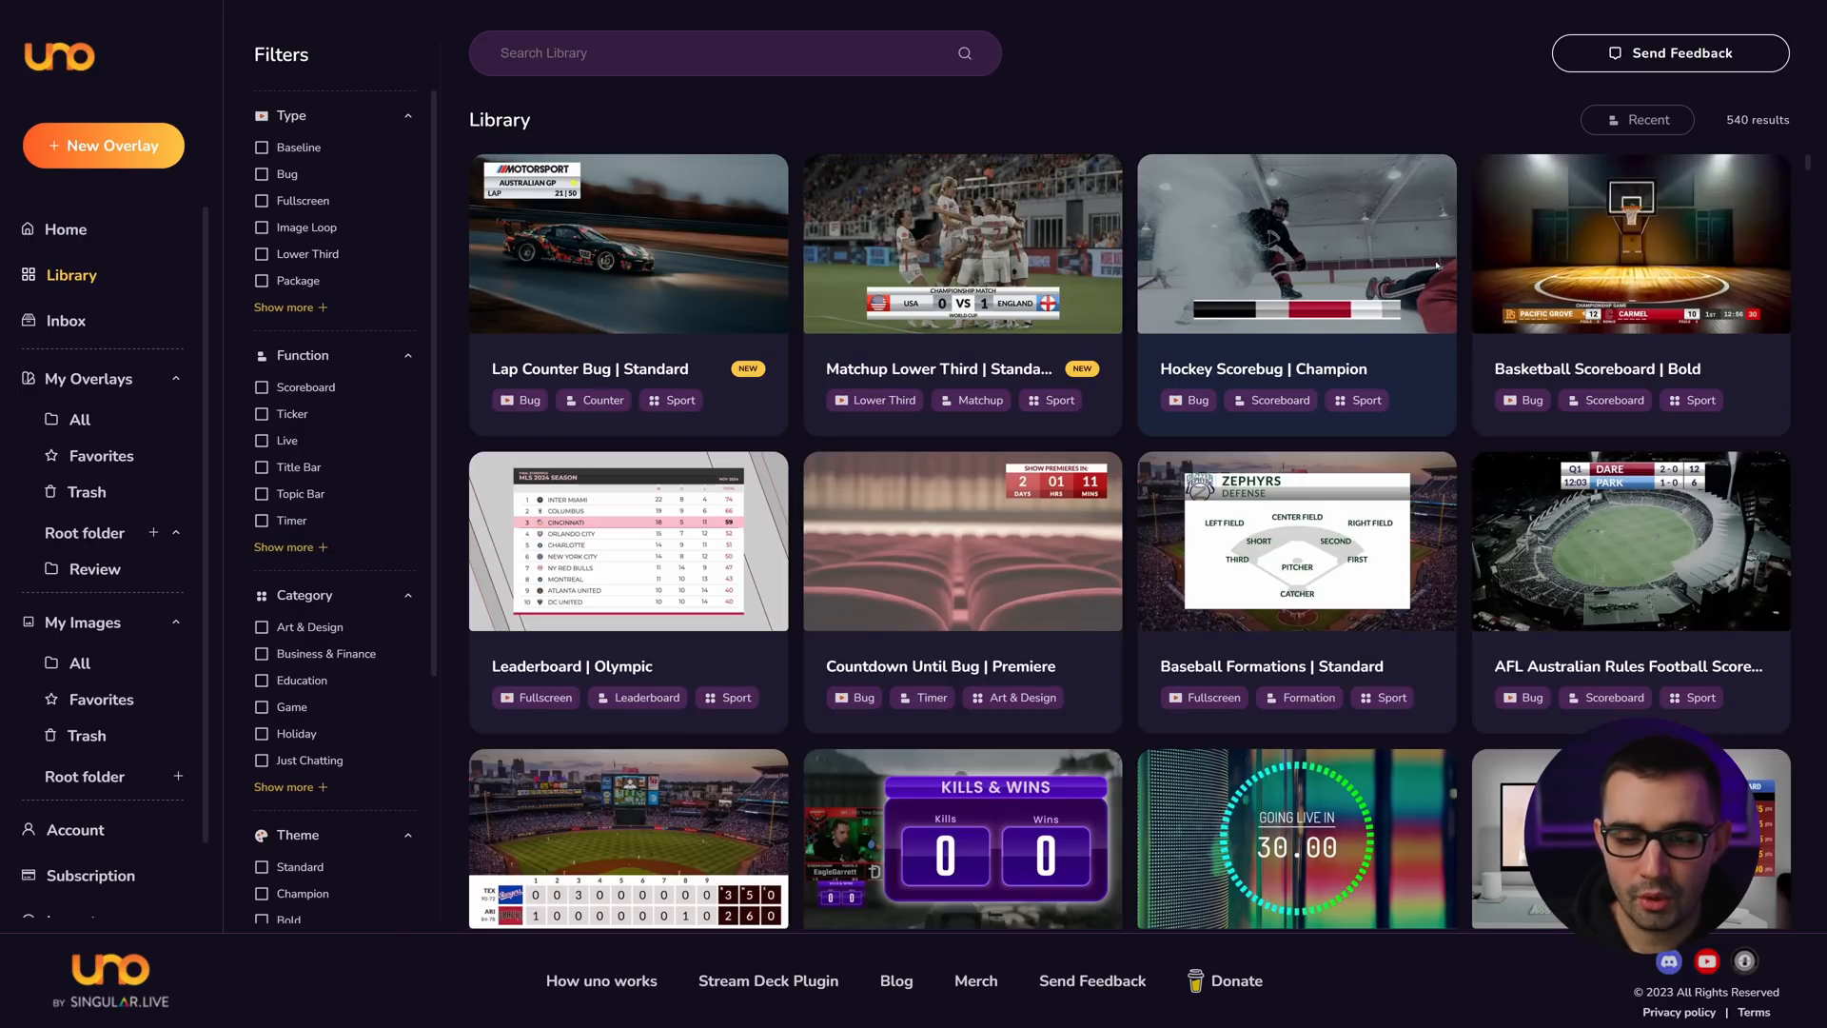
- Sort the library overlays by Popular, and change the sort order to Trending
mouse_move(1797, 164)
left_mouse_down()
mouse_move(1806, 940)
mouse_move(1808, 164)
left_mouse_up()
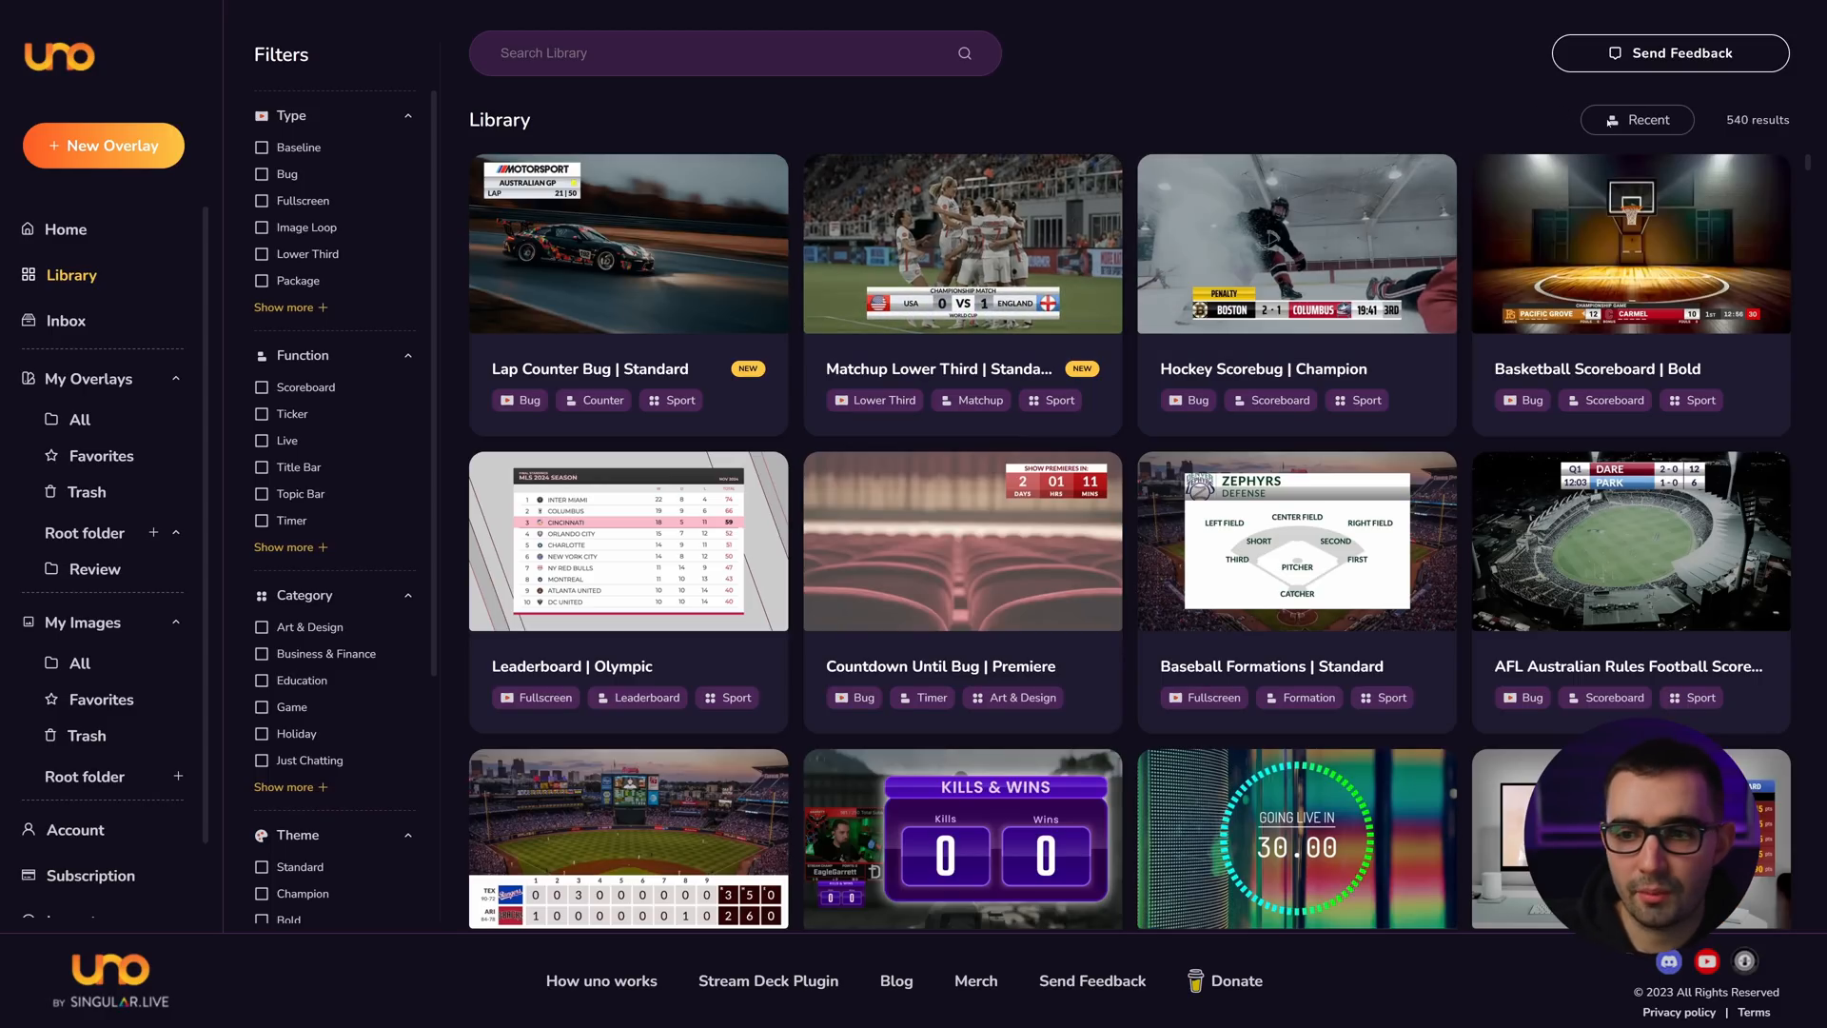
left_click(1661, 119)
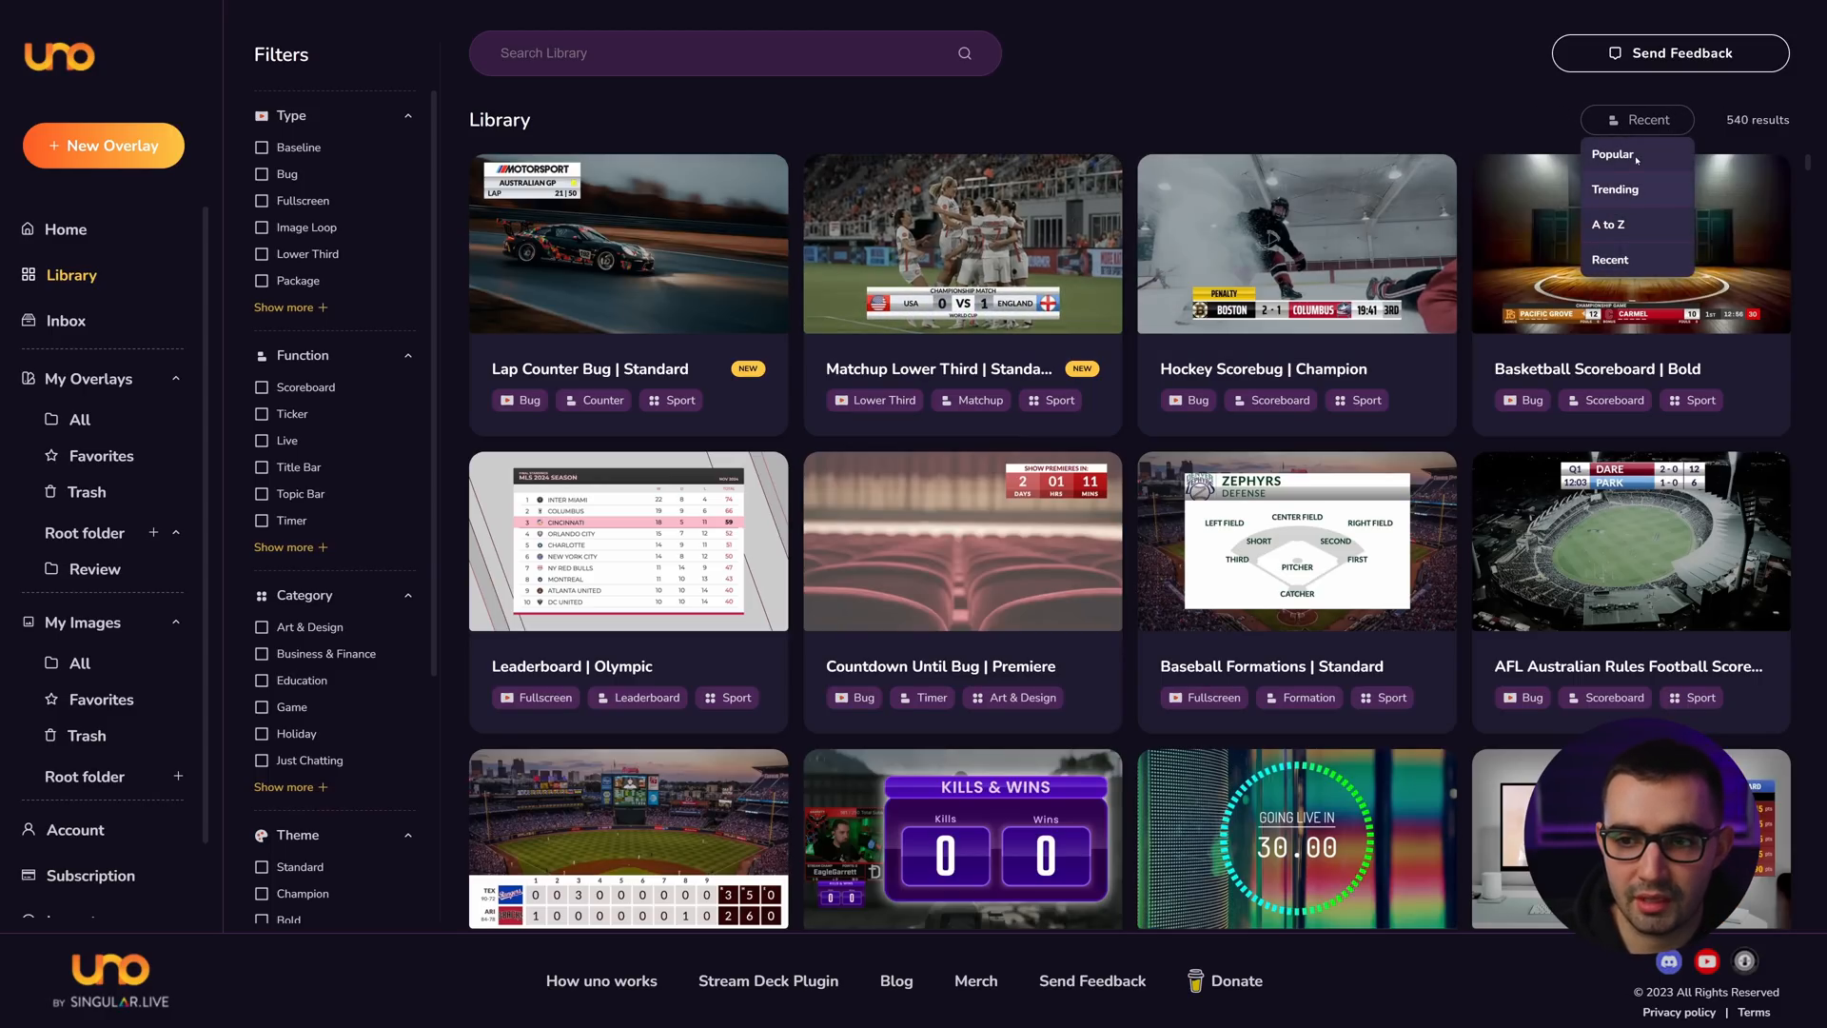
left_click(1637, 156)
left_click(1637, 119)
left_click(1615, 190)
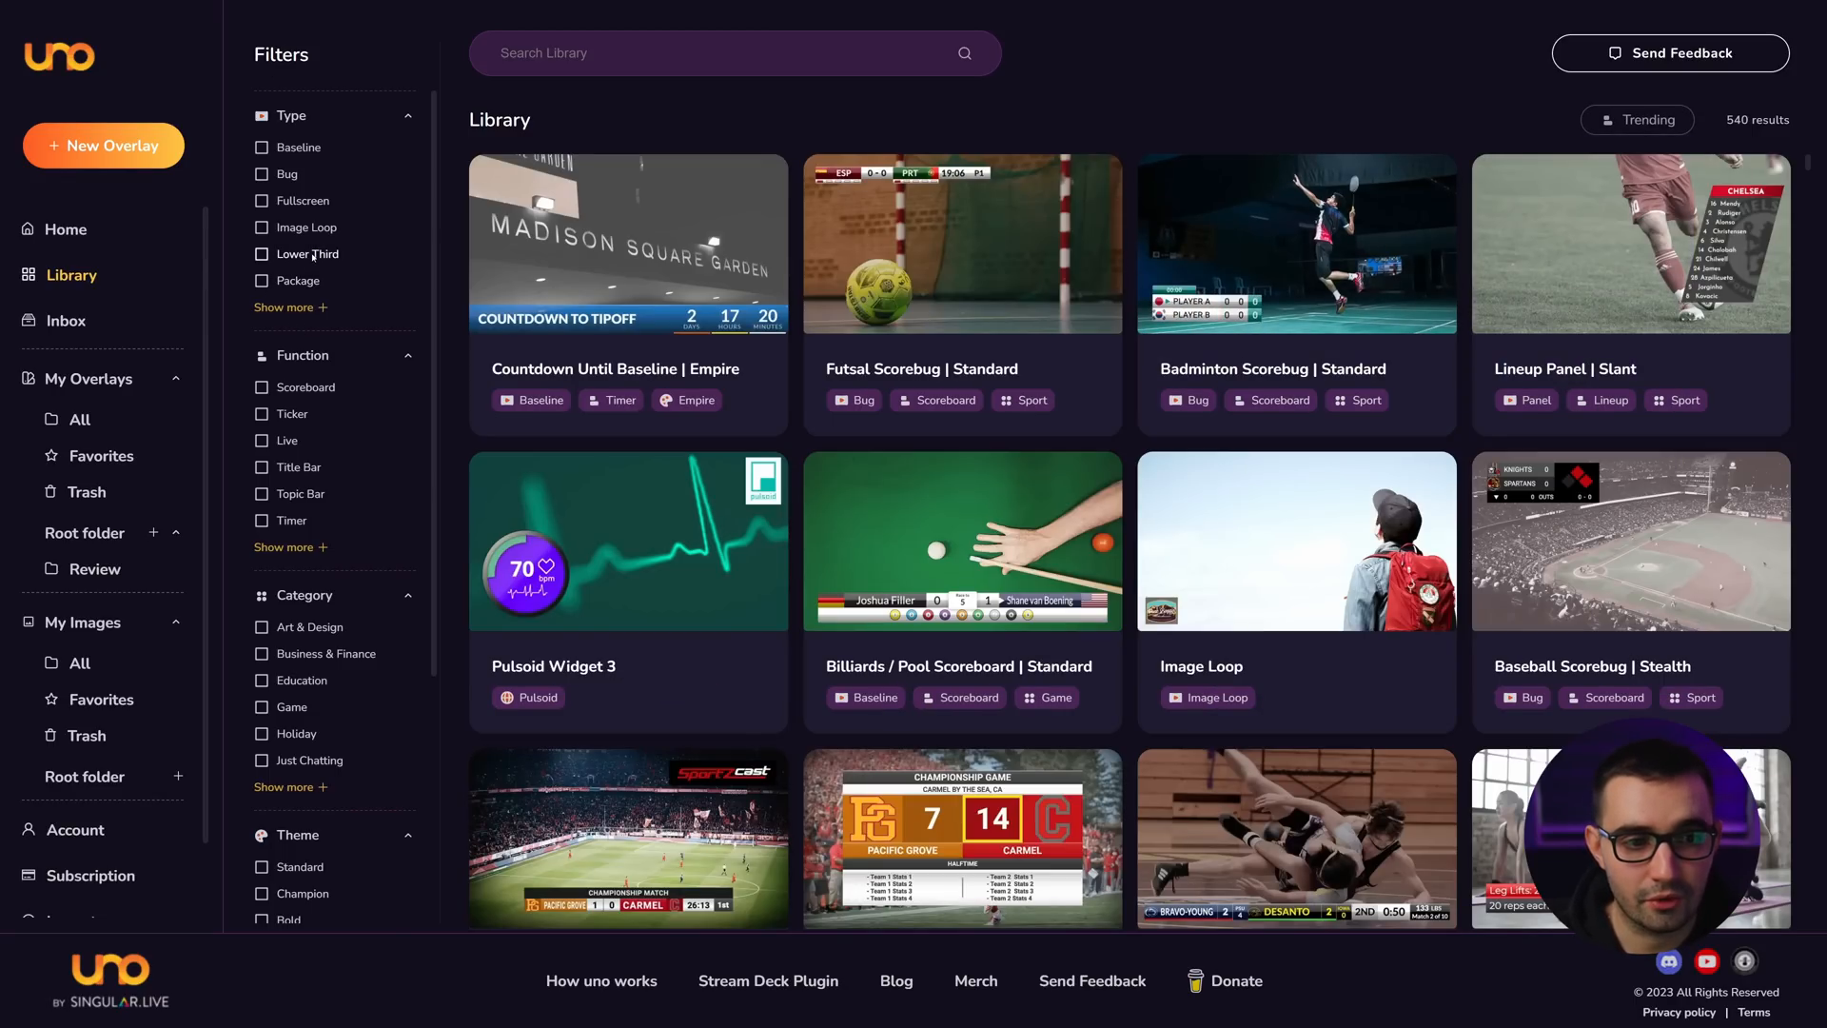
- Filter the library by the Lower Third type and the Scoreboard function, and clear all filters
left_click(261, 255)
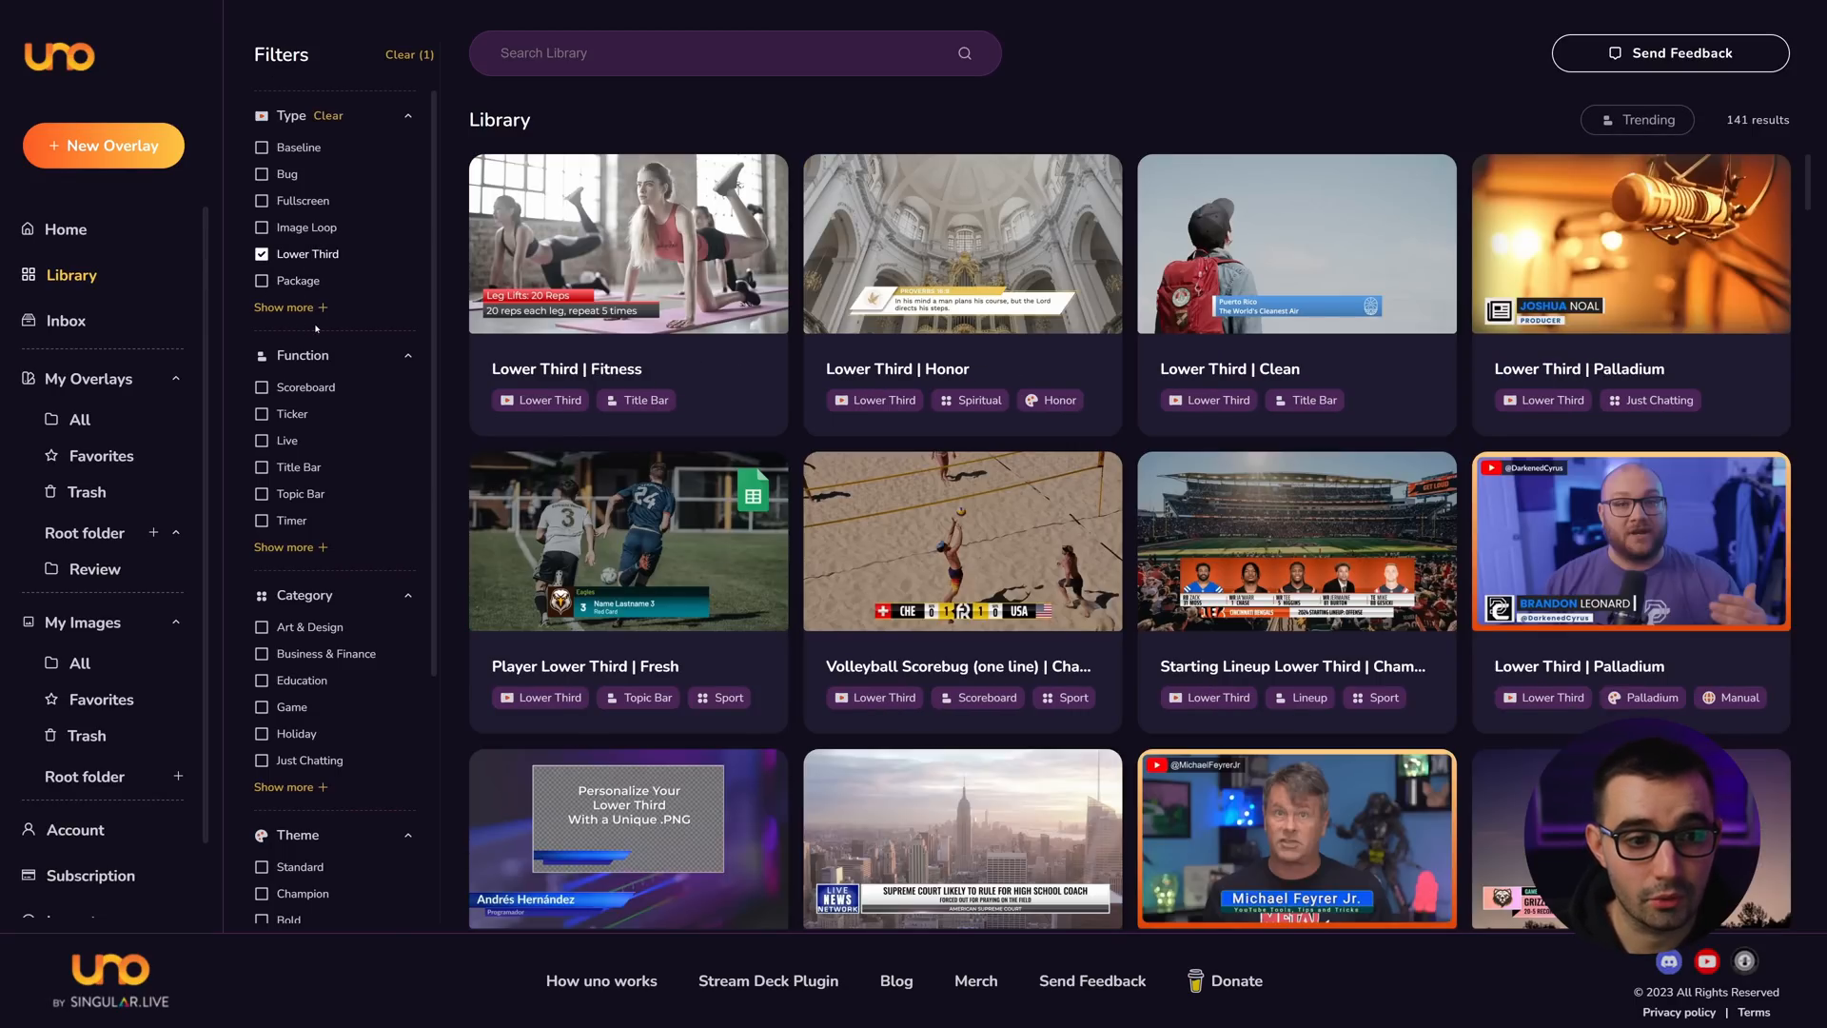
left_click(311, 389)
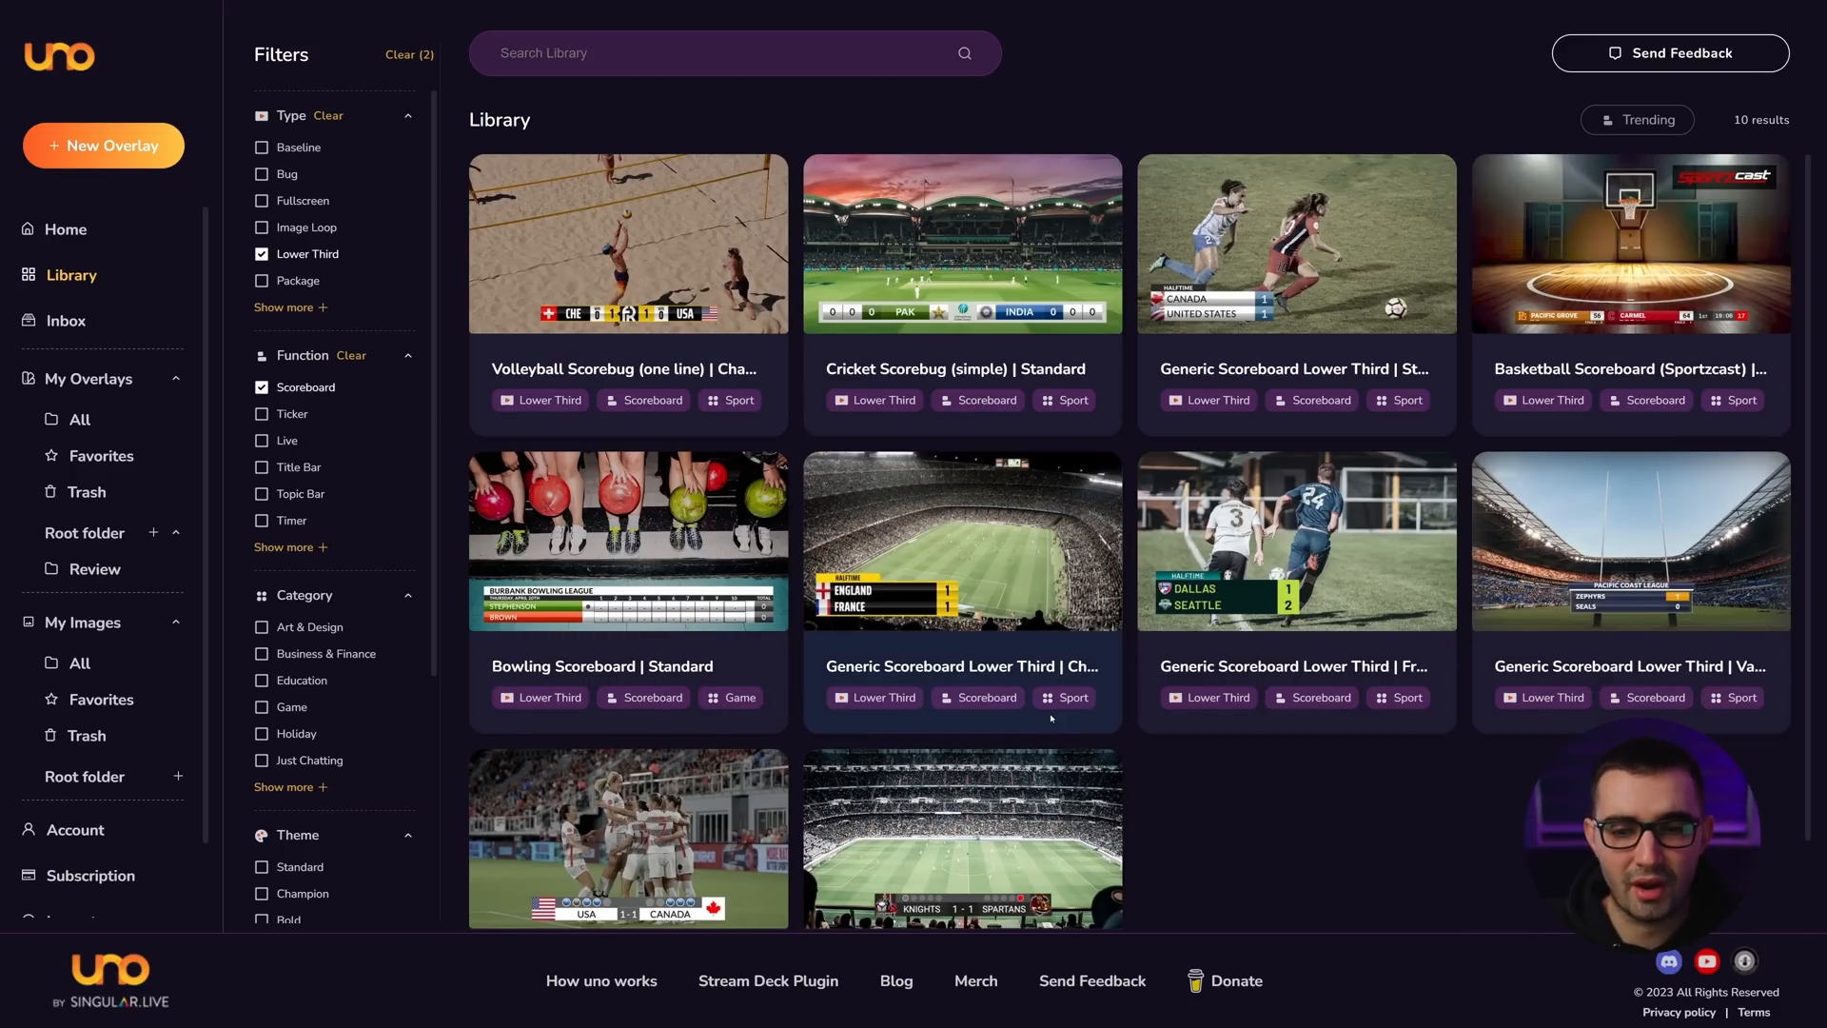
left_click(410, 54)
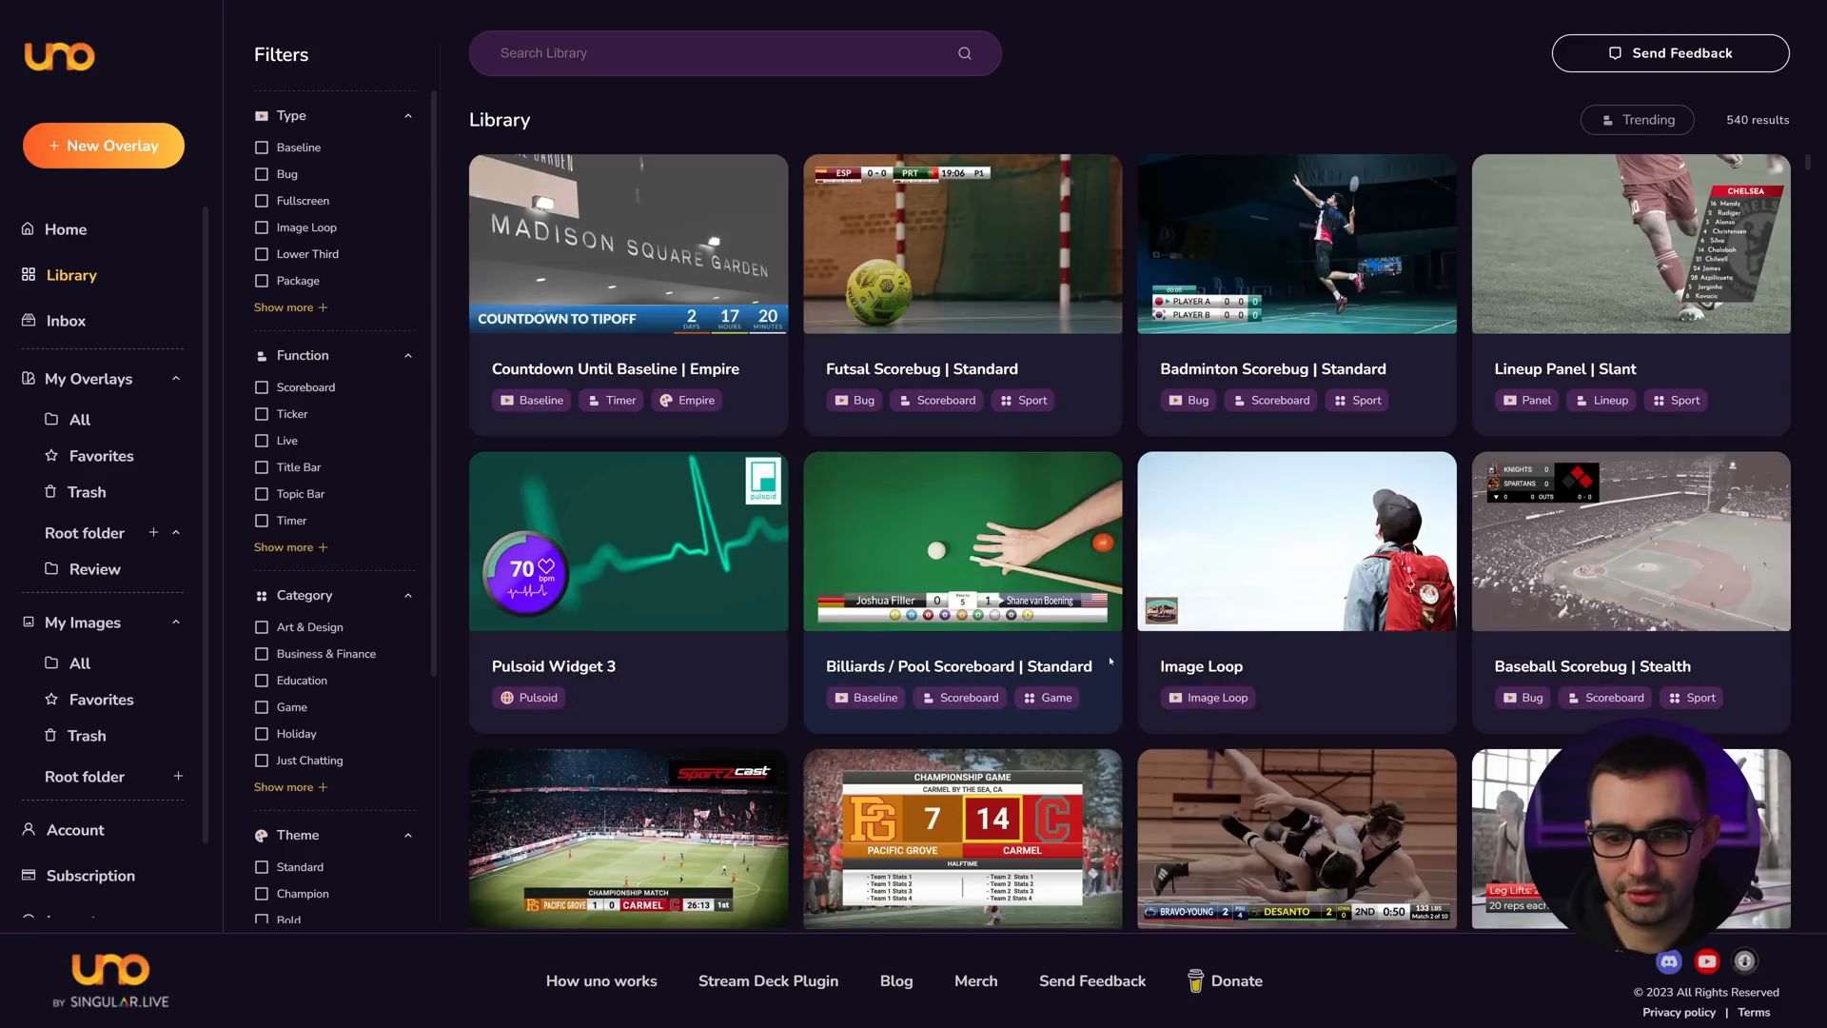
- Create a folder named Tutorial in the My Overlays root folder and open it
left_click(152, 534)
type("Tutorial")
key("Return")
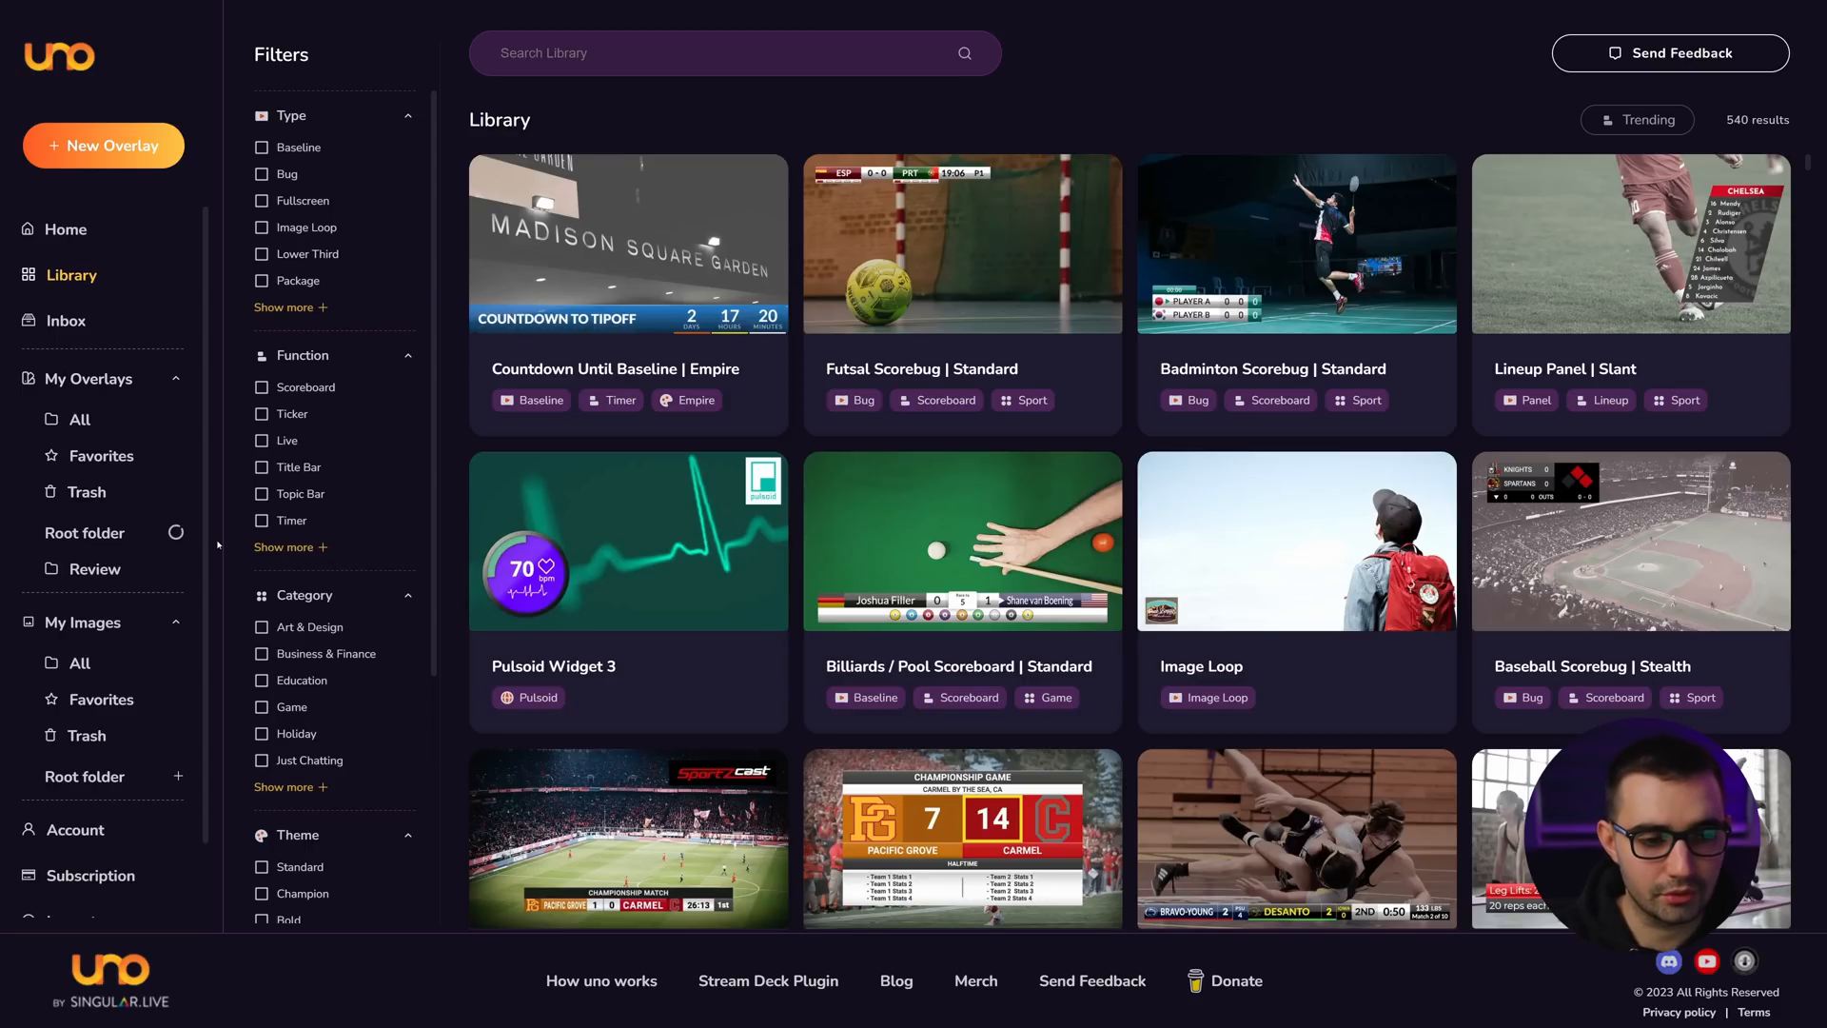
left_click(117, 611)
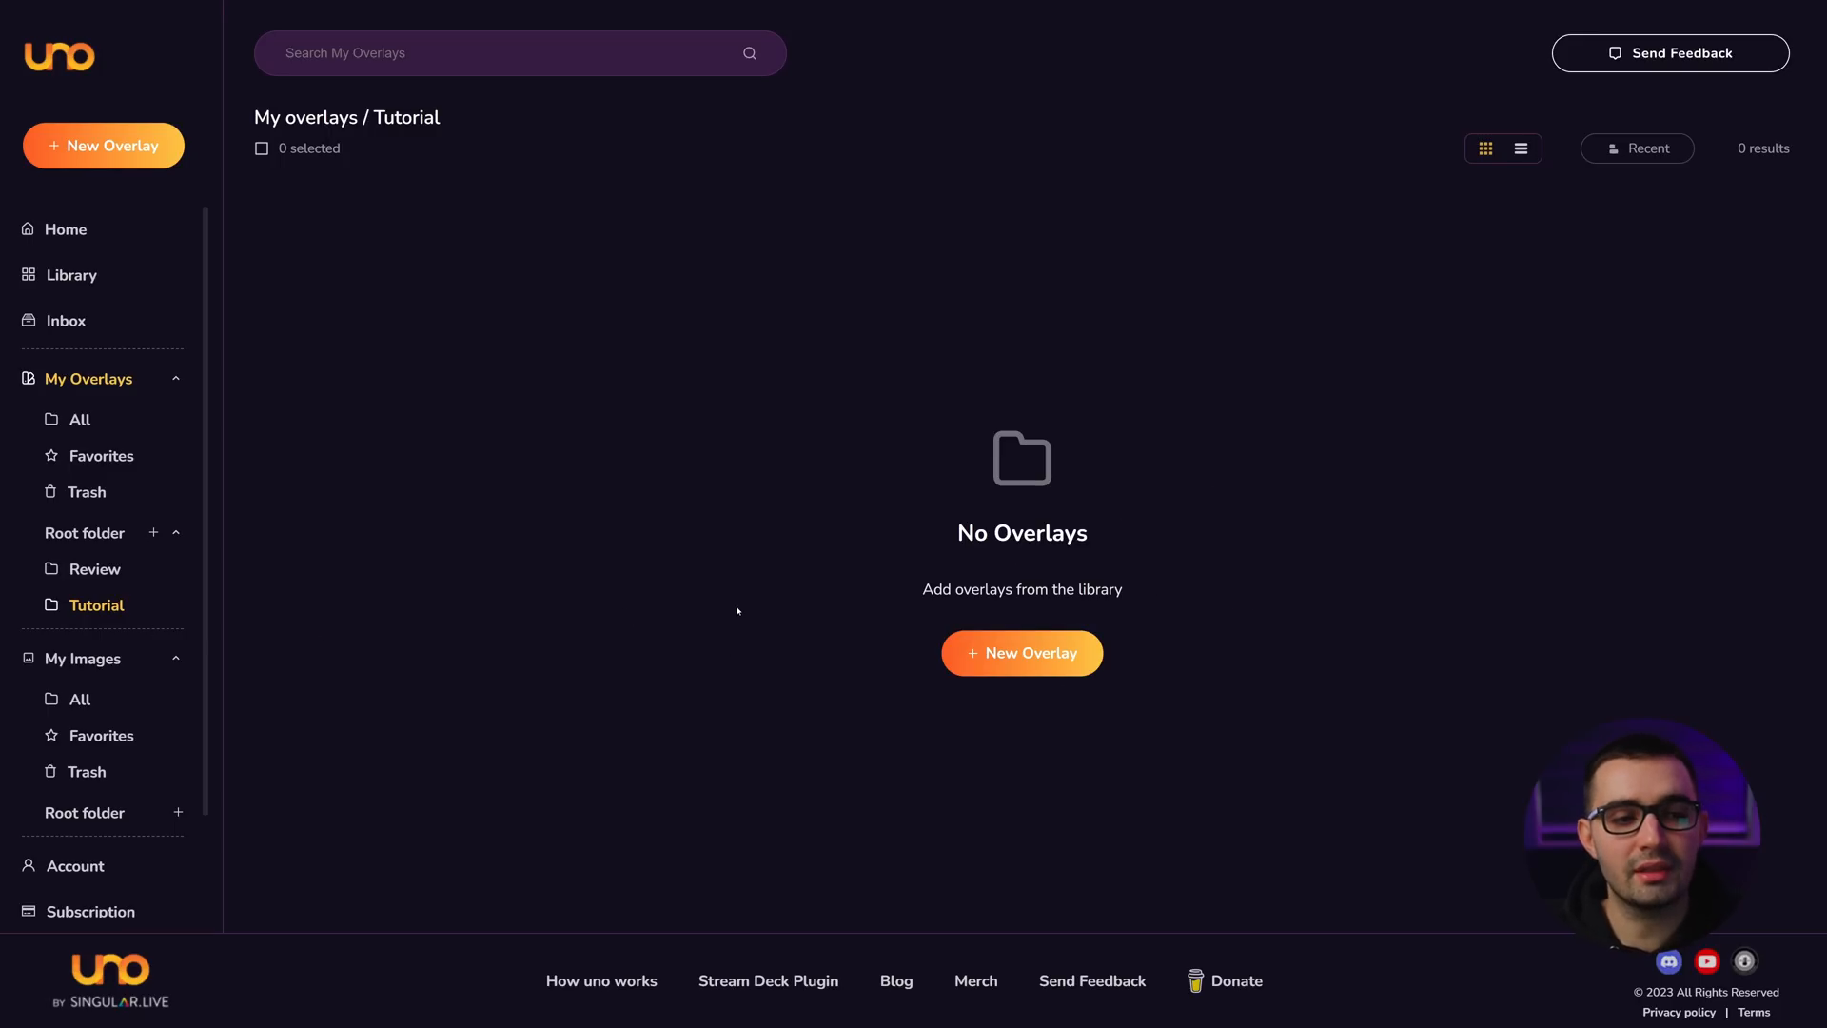
- Add the Billiards / Pool Scoreboard | Standard overlay from the library to My Overlays
left_click(71, 275)
left_click(961, 590)
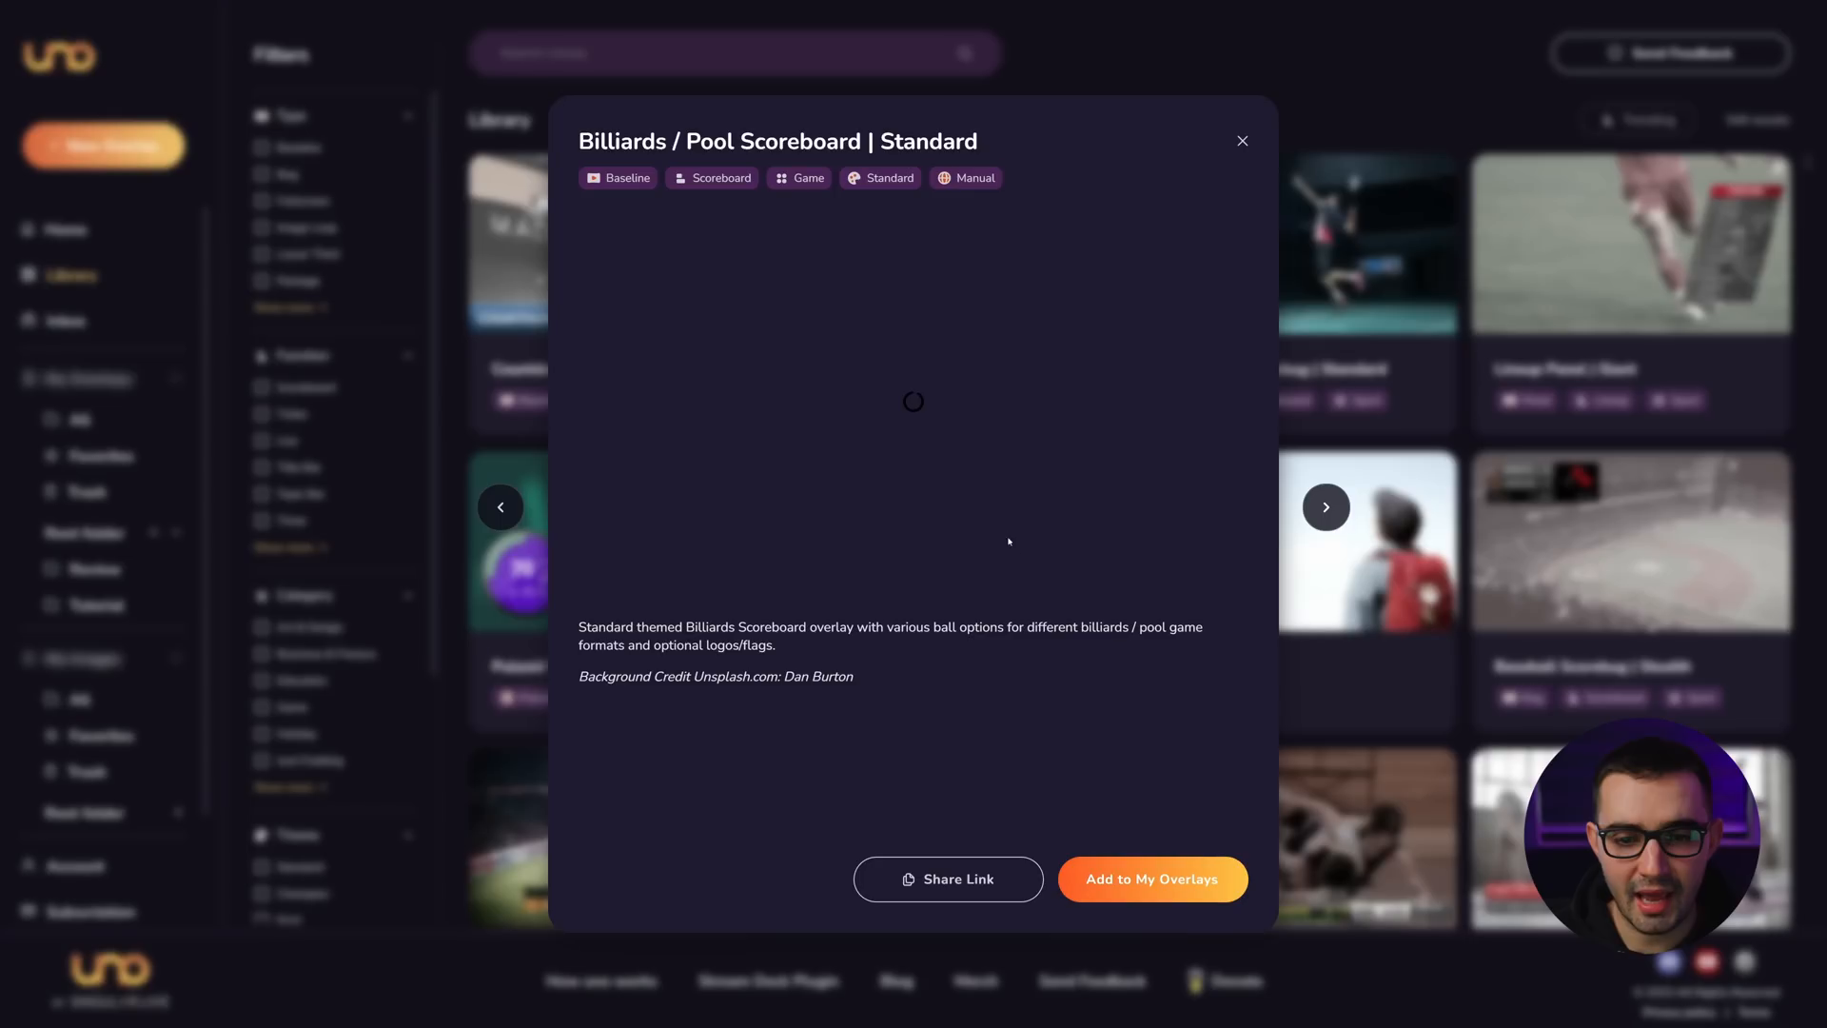
left_click(1237, 883)
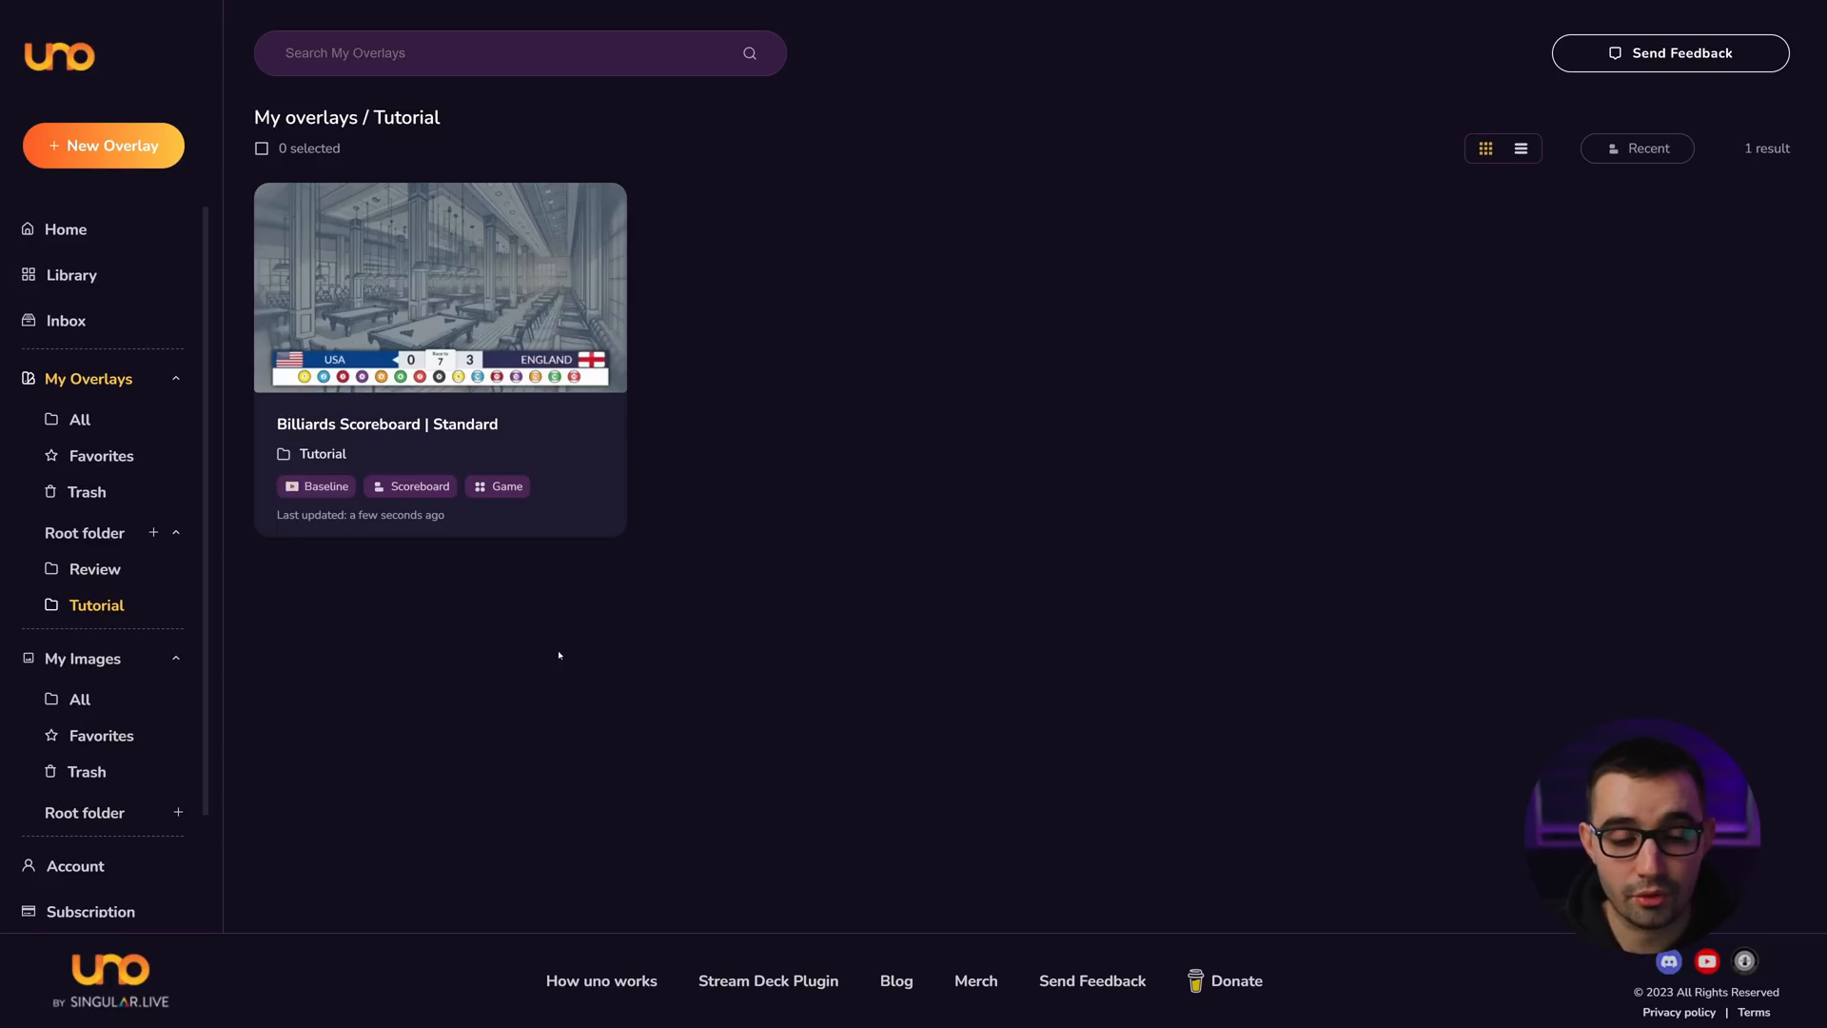
- Move the Billiards Scoreboard | Standard overlay to the trash and delete it permanently from there
left_click(596, 423)
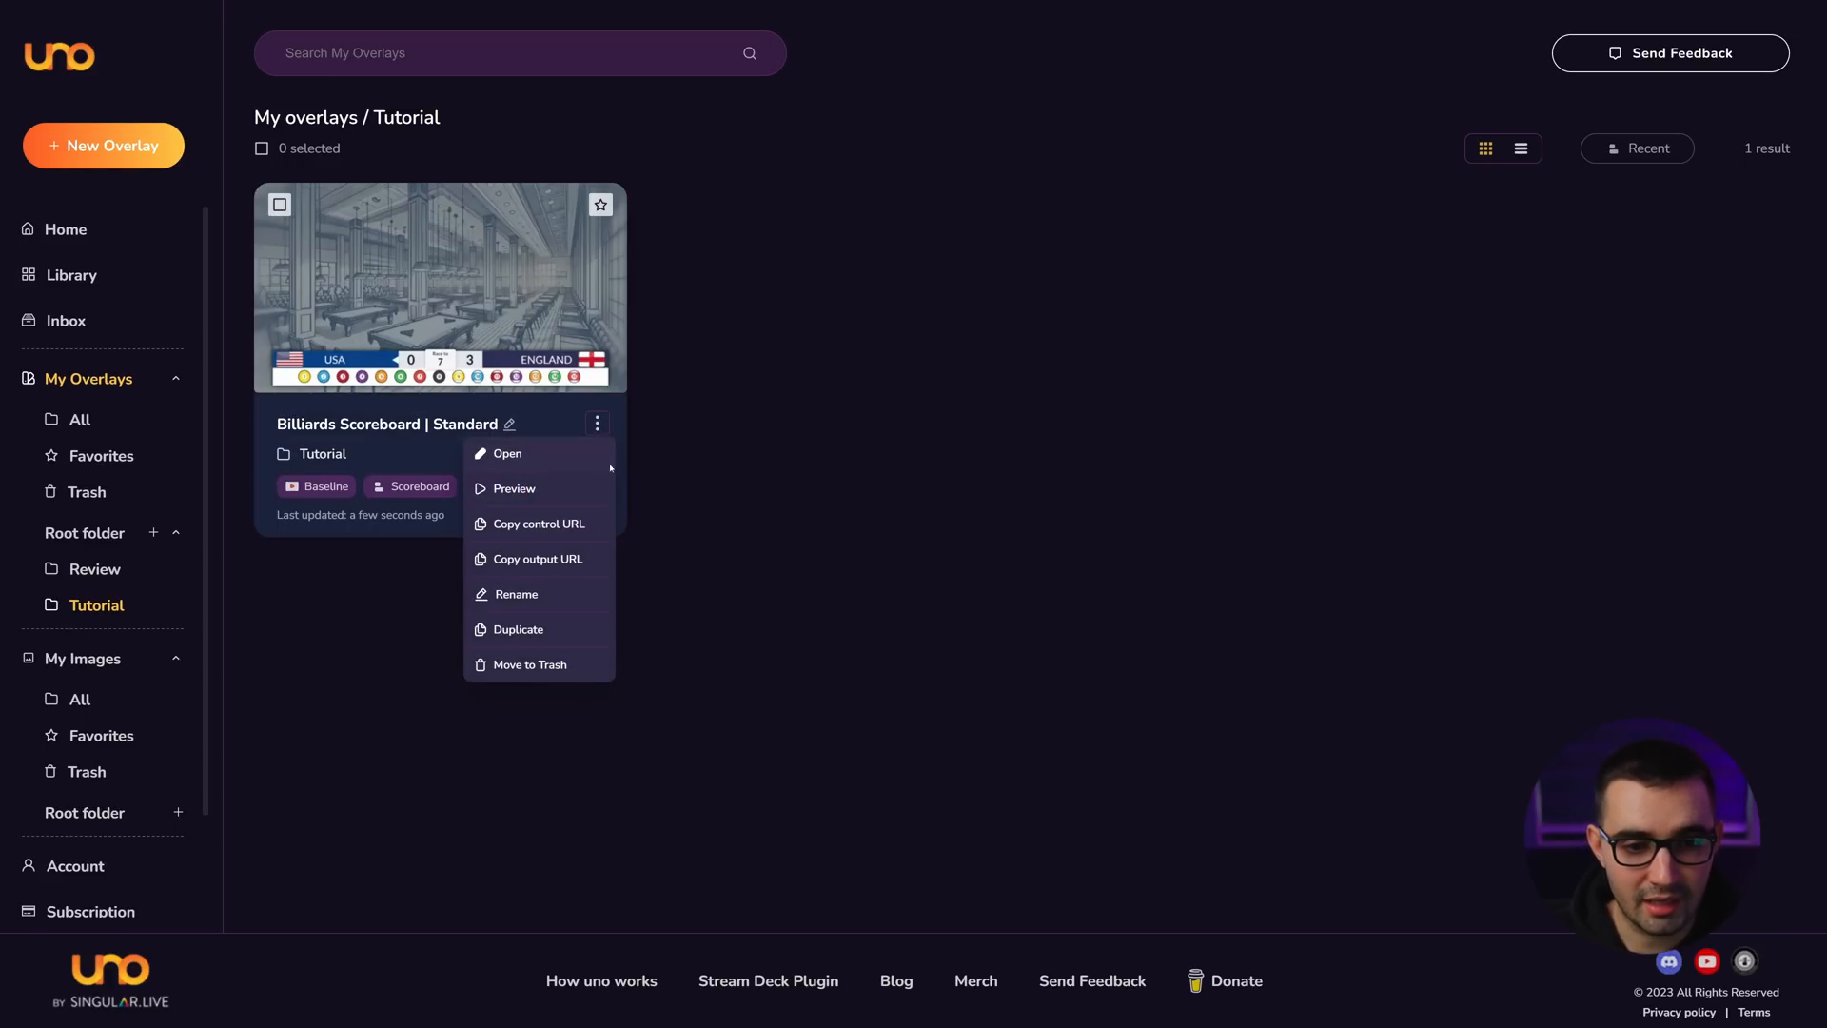
left_click(572, 676)
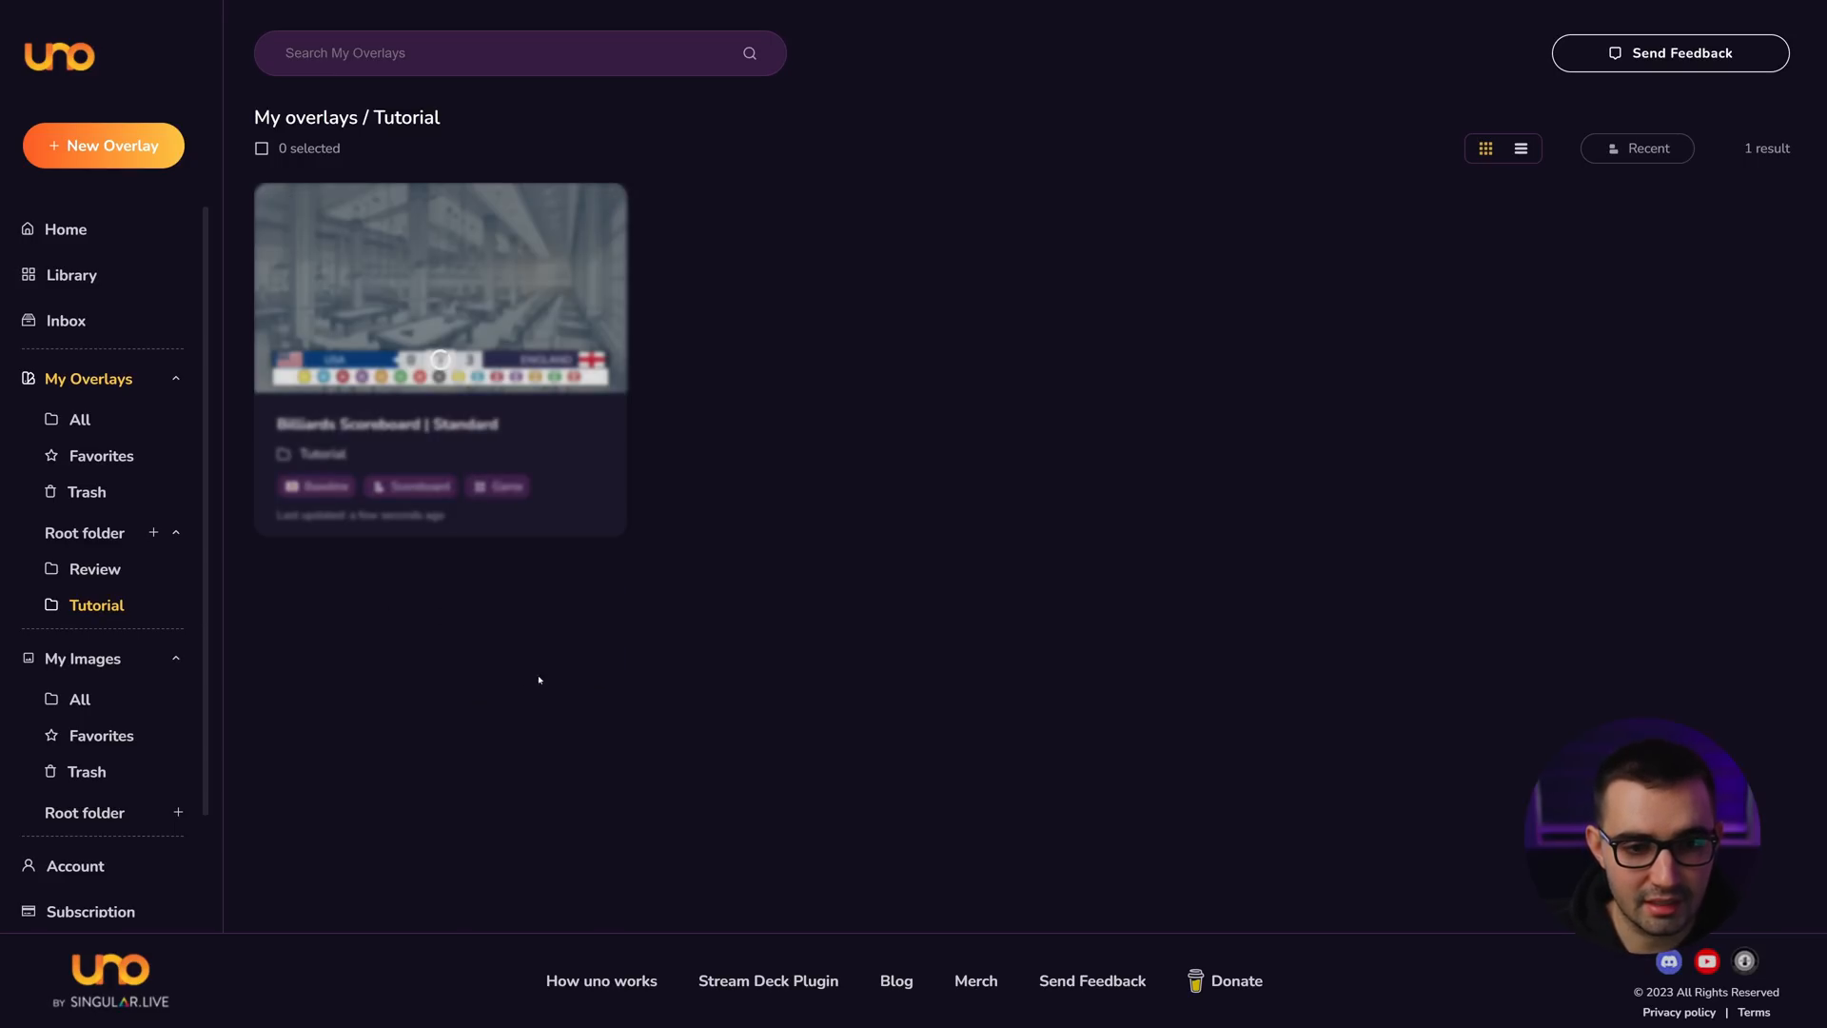
left_click(122, 495)
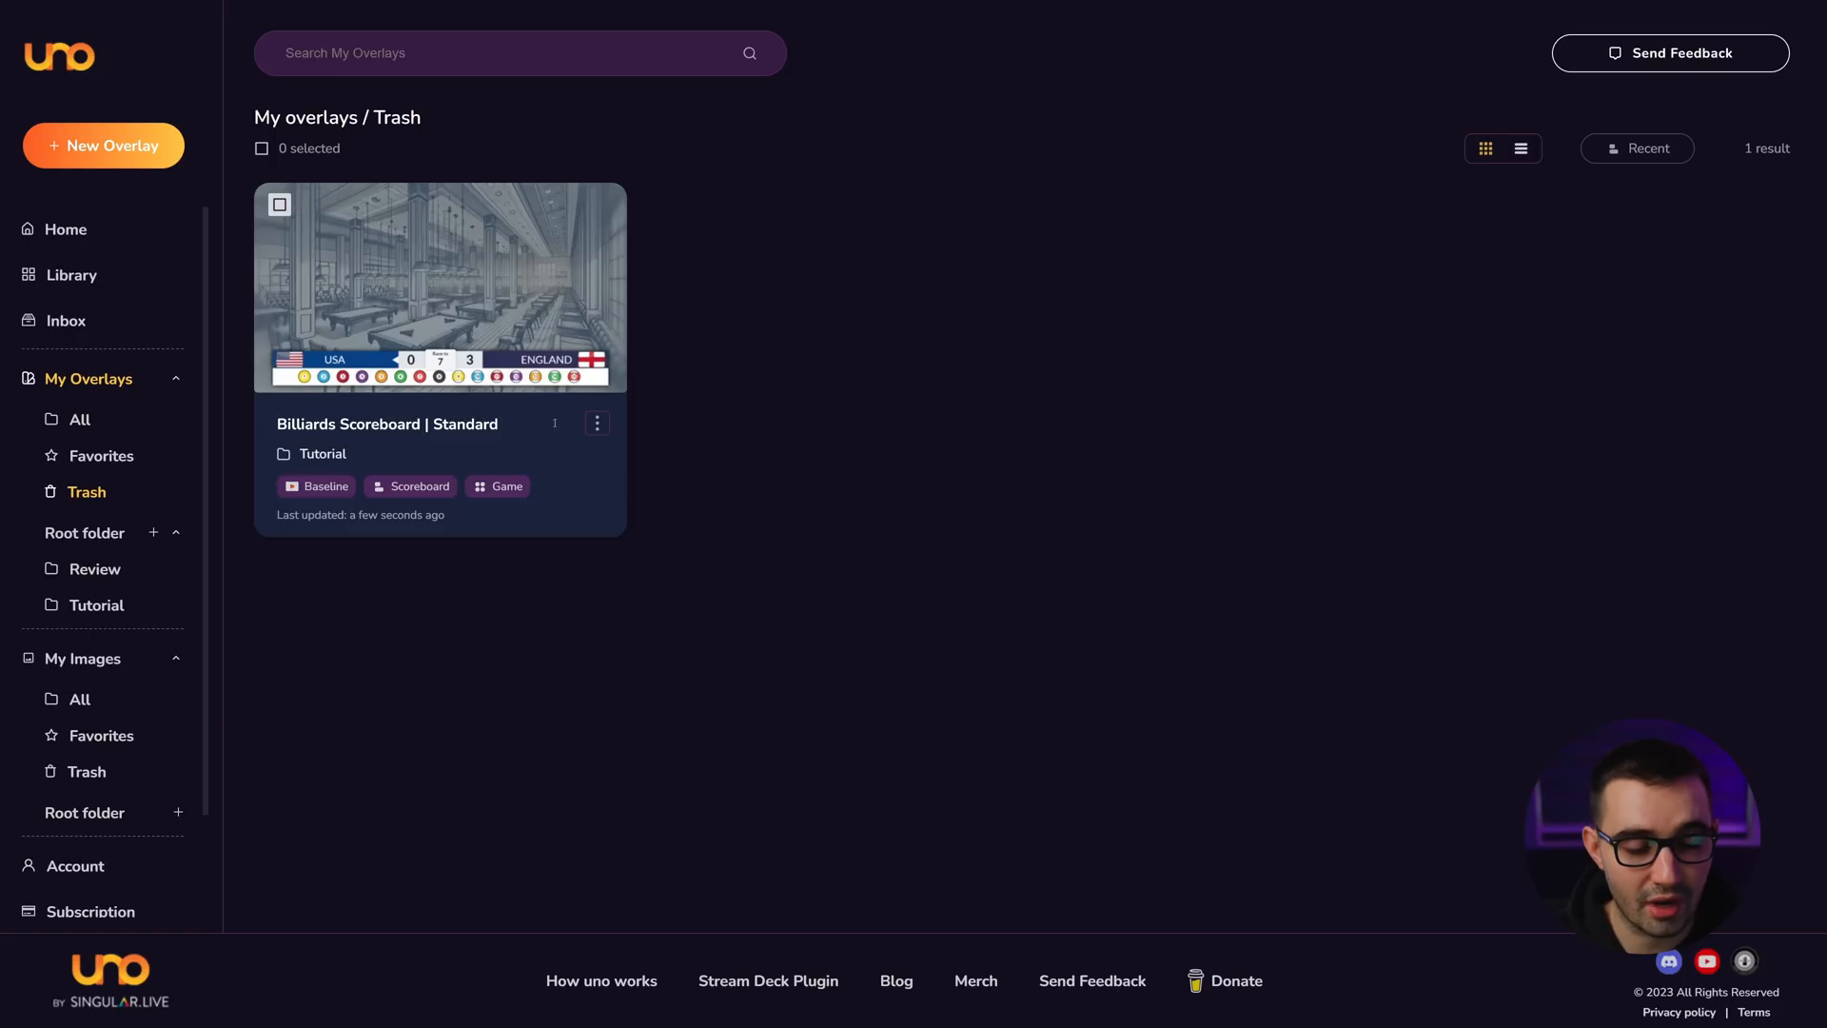
left_click(598, 425)
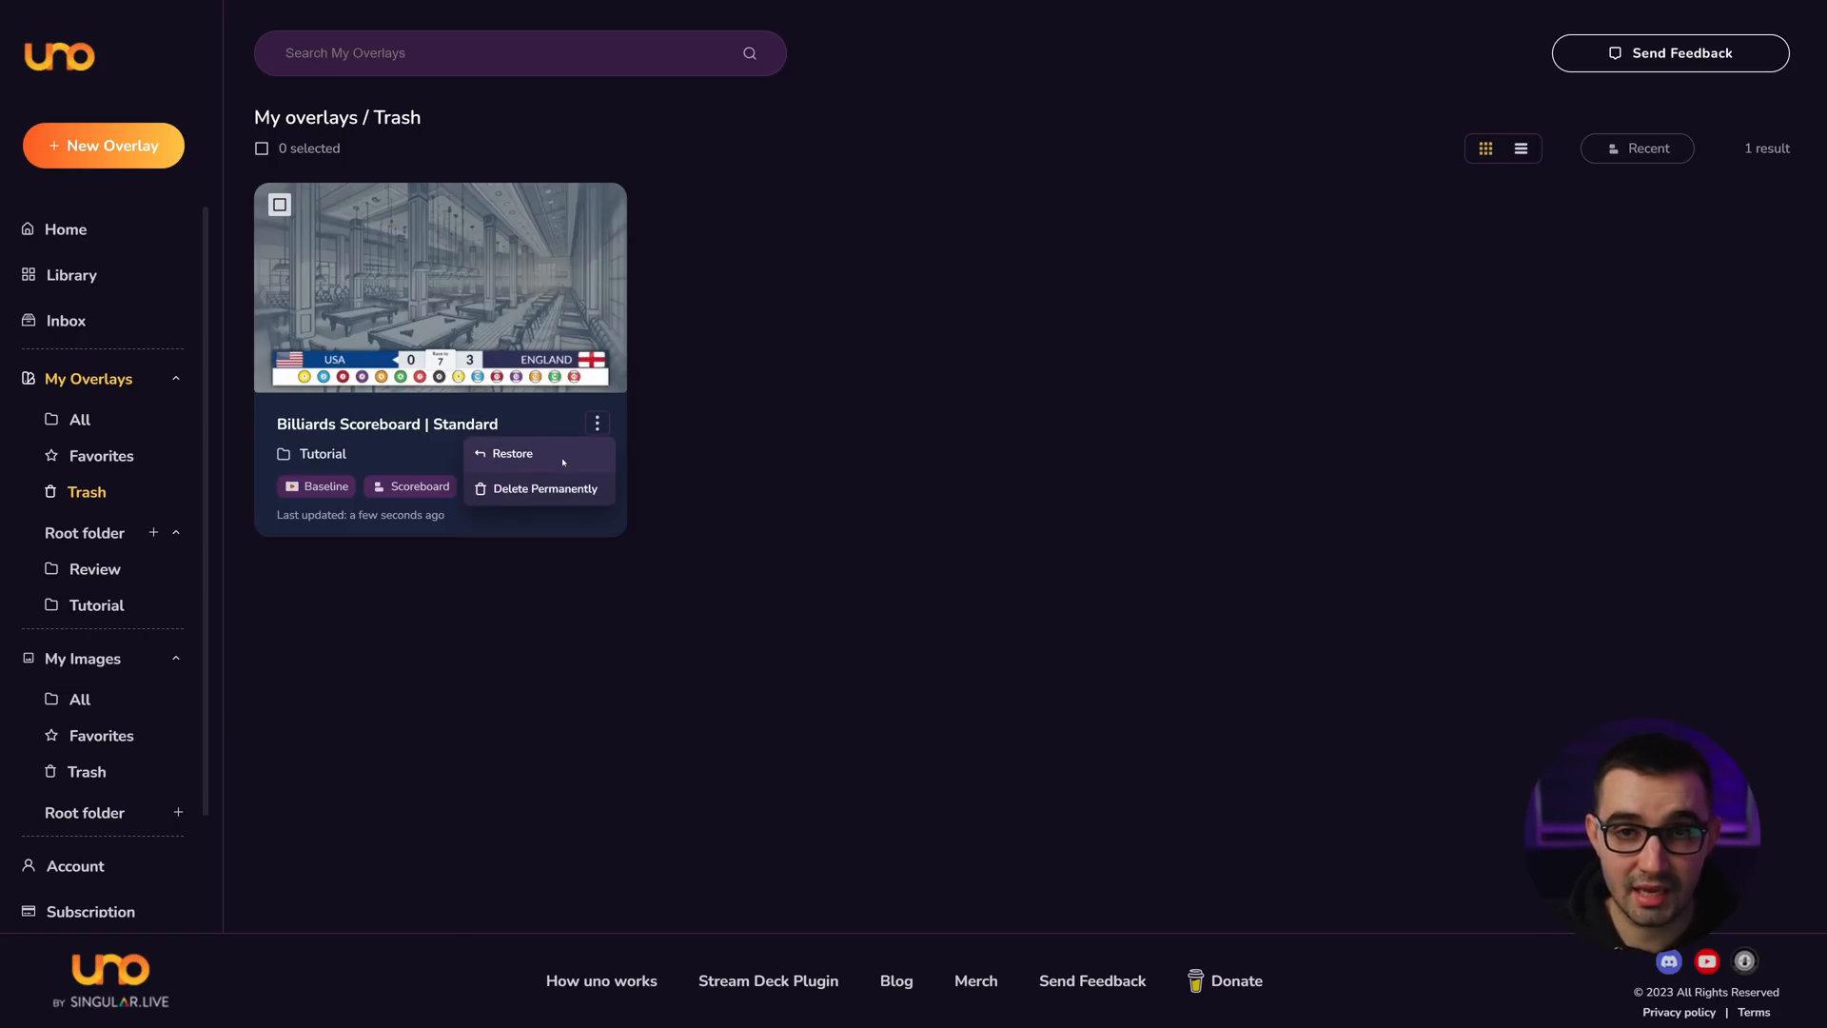
left_click(278, 205)
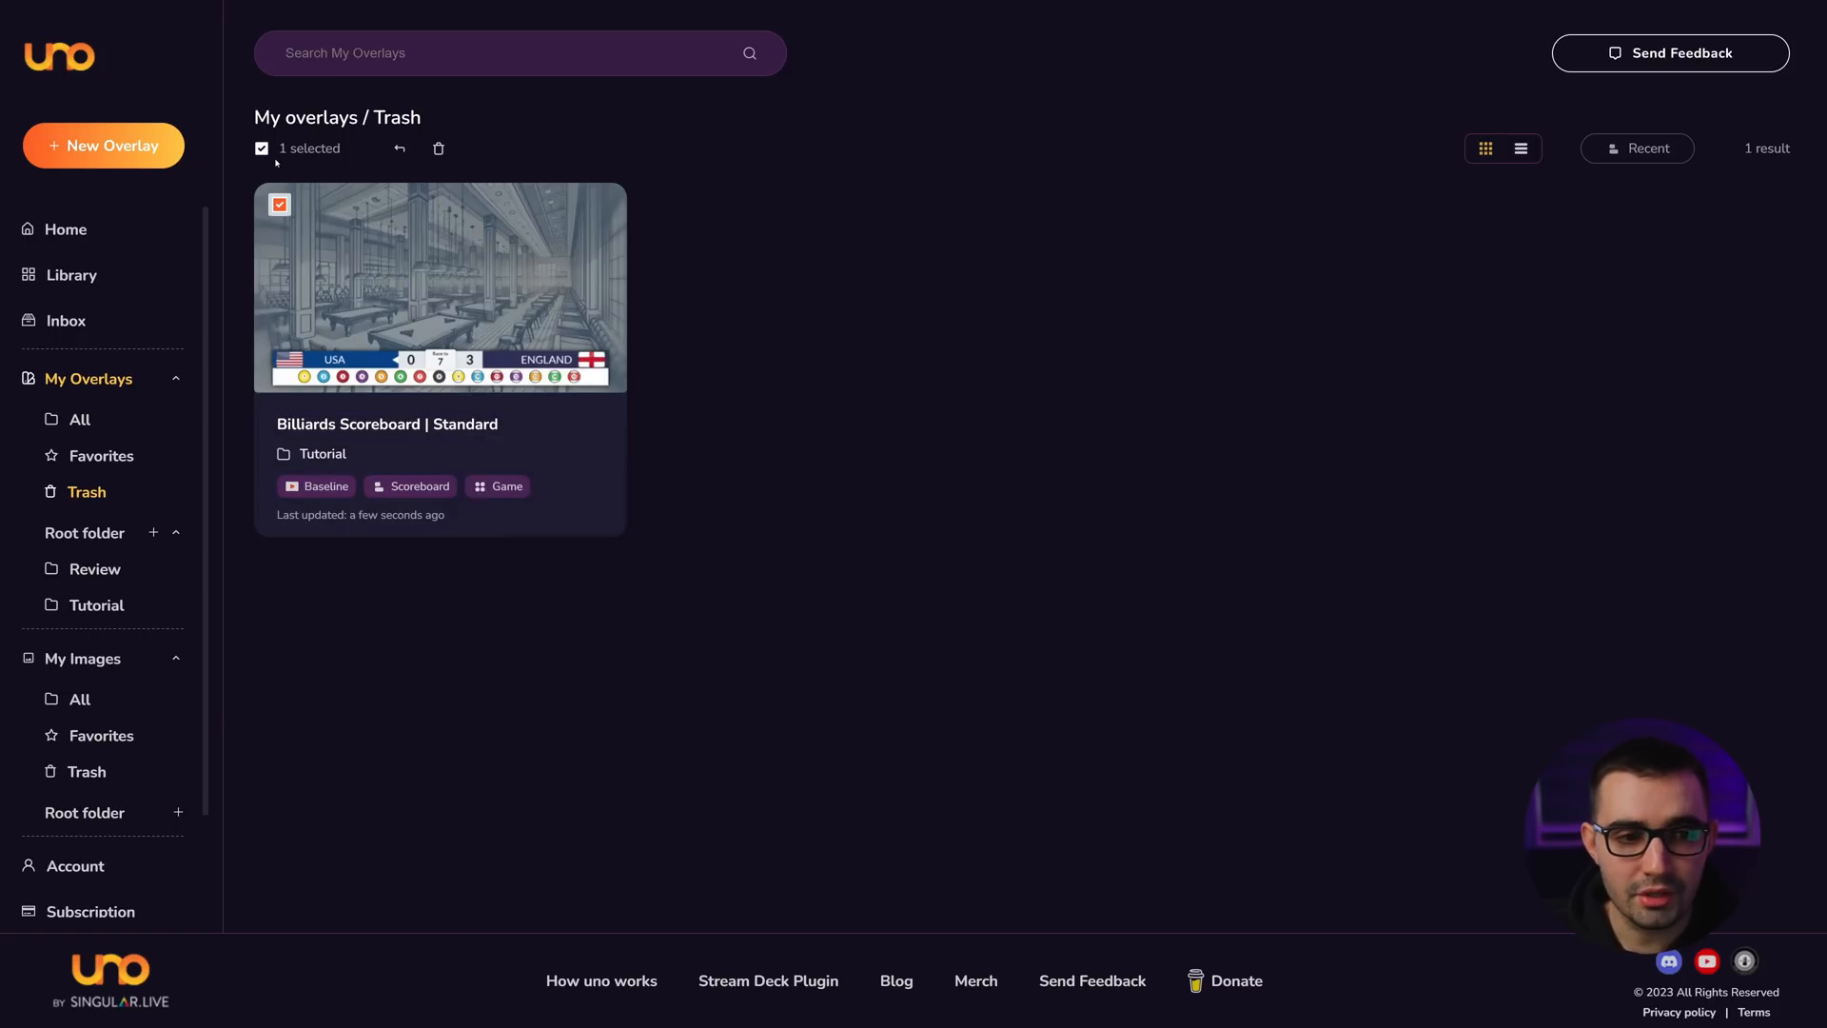
left_click(439, 150)
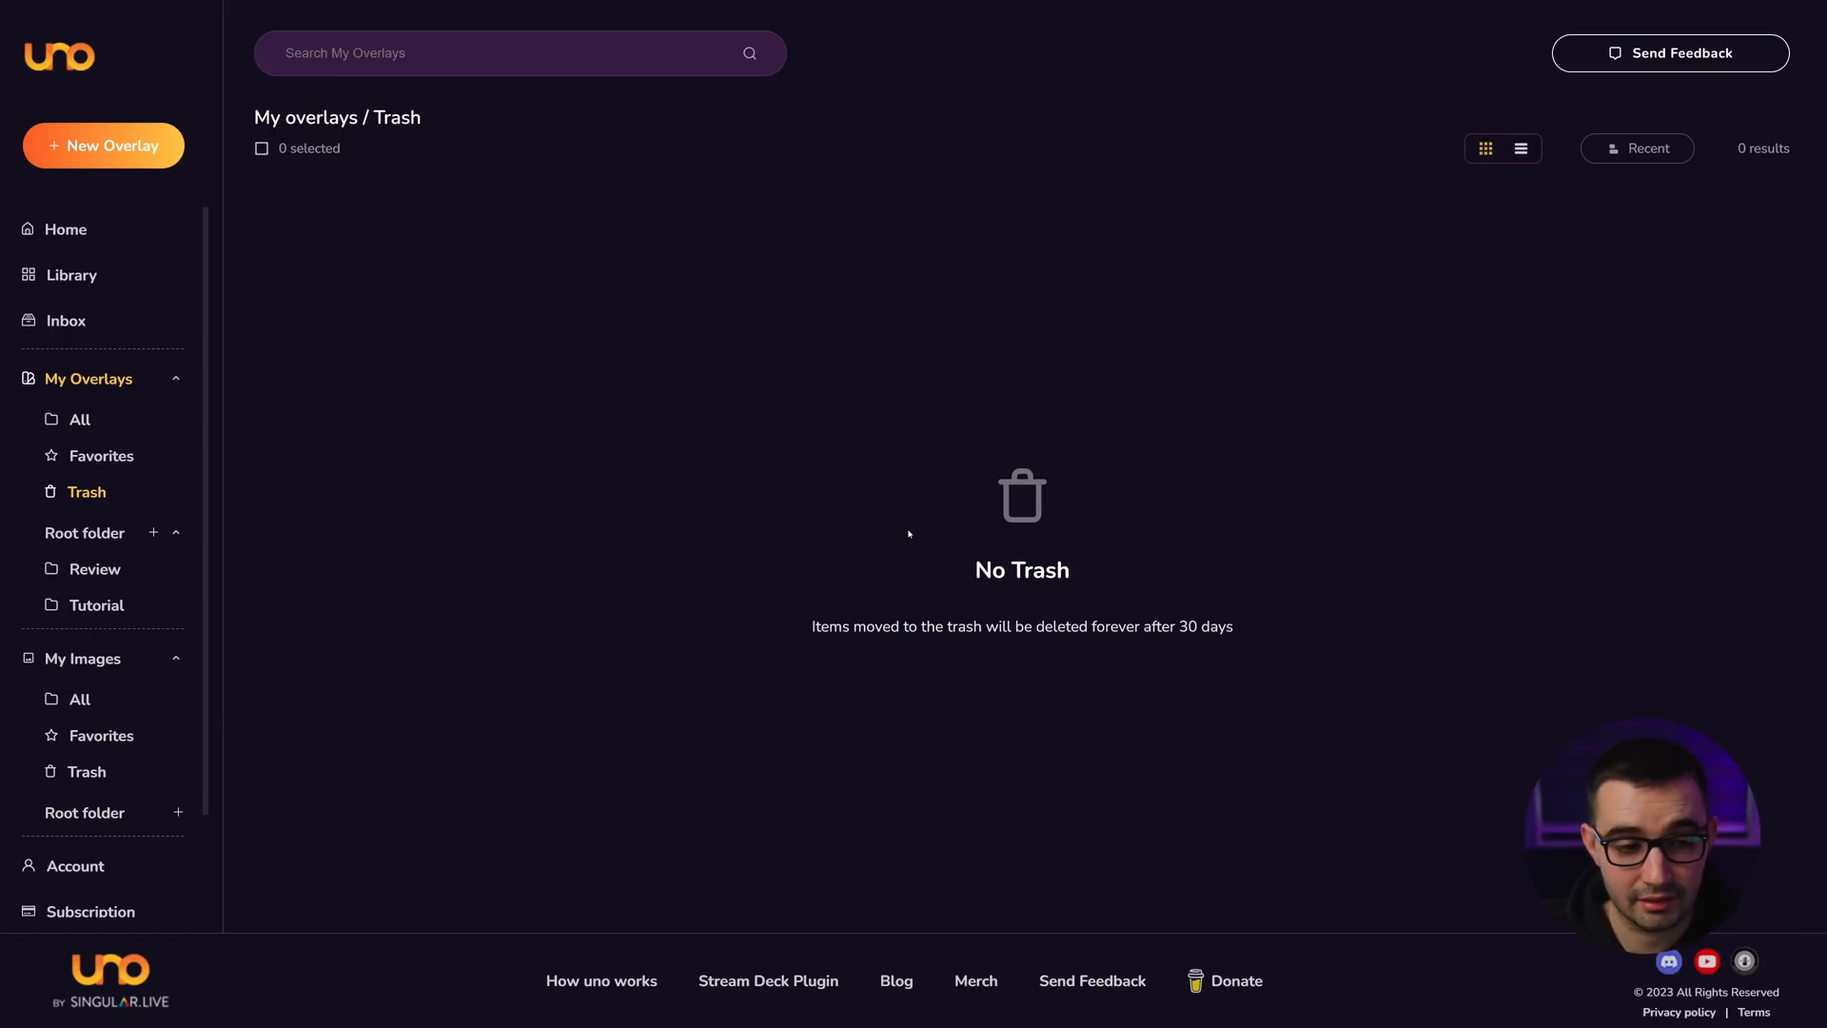
- Filter the library by the Lower Third type and add the Lower Third | Clean overlay to My Overlays
left_click(72, 275)
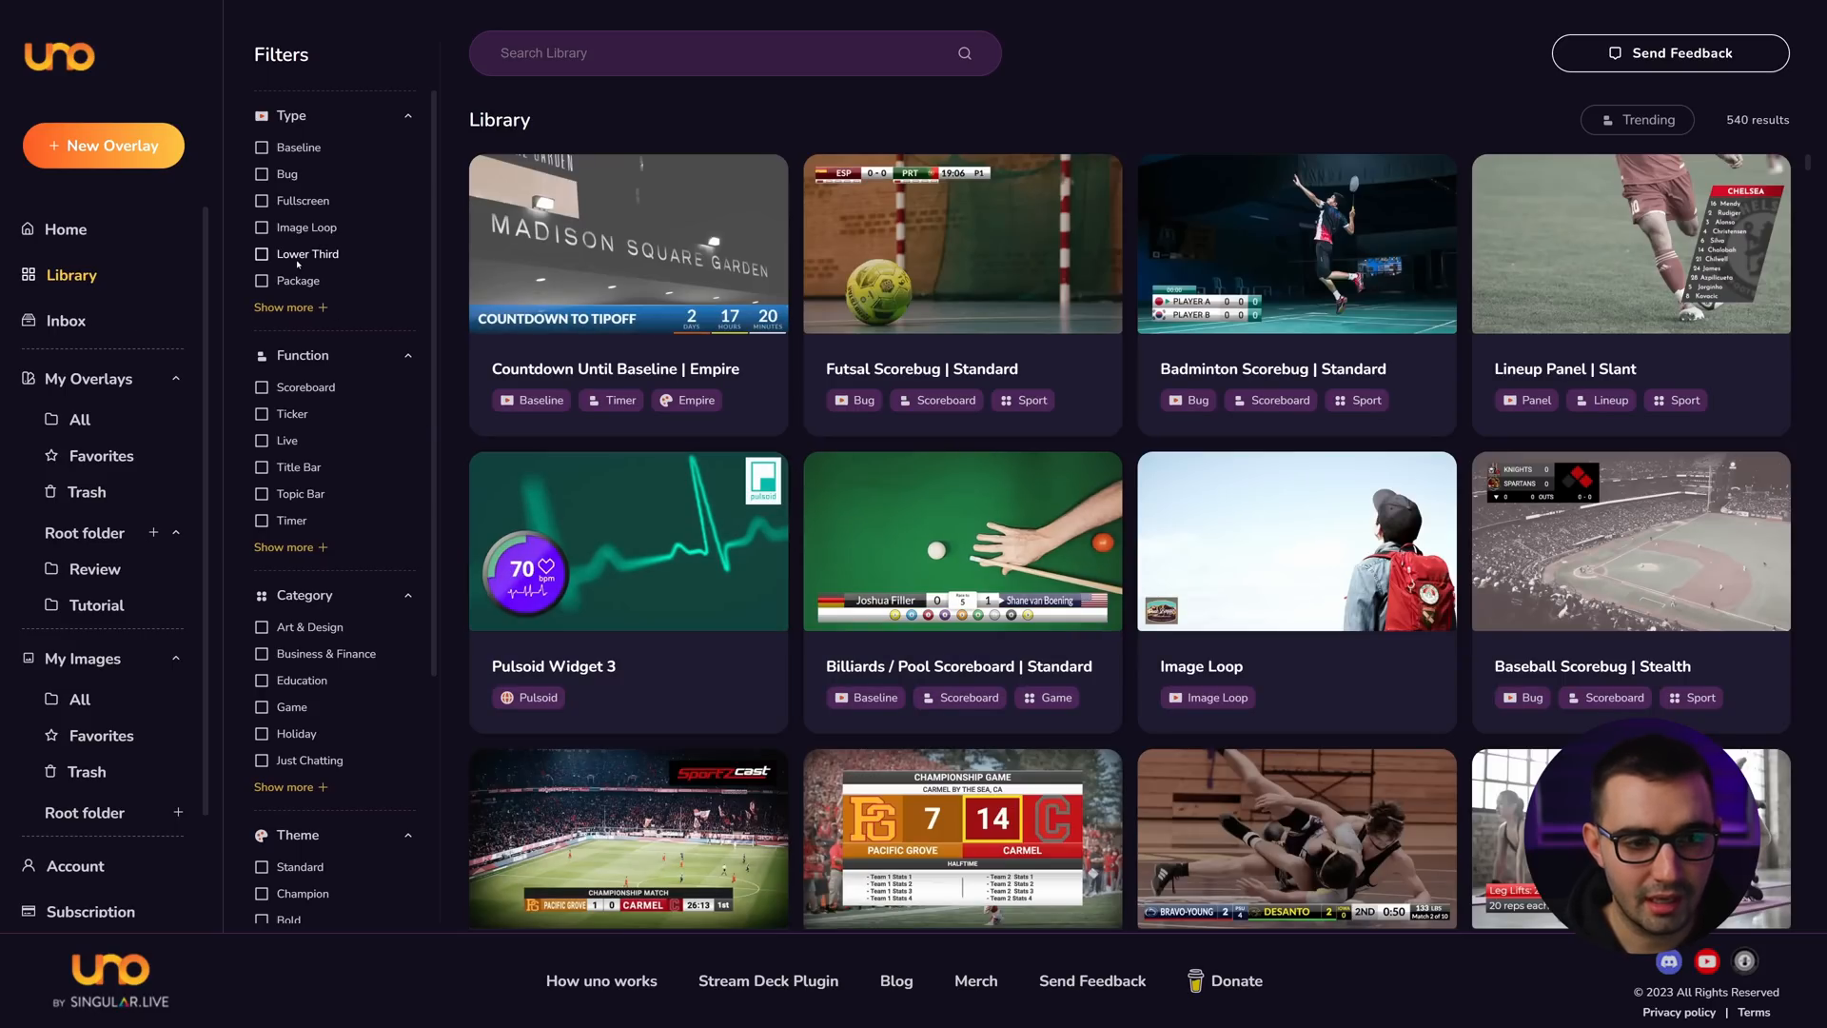
left_click(290, 256)
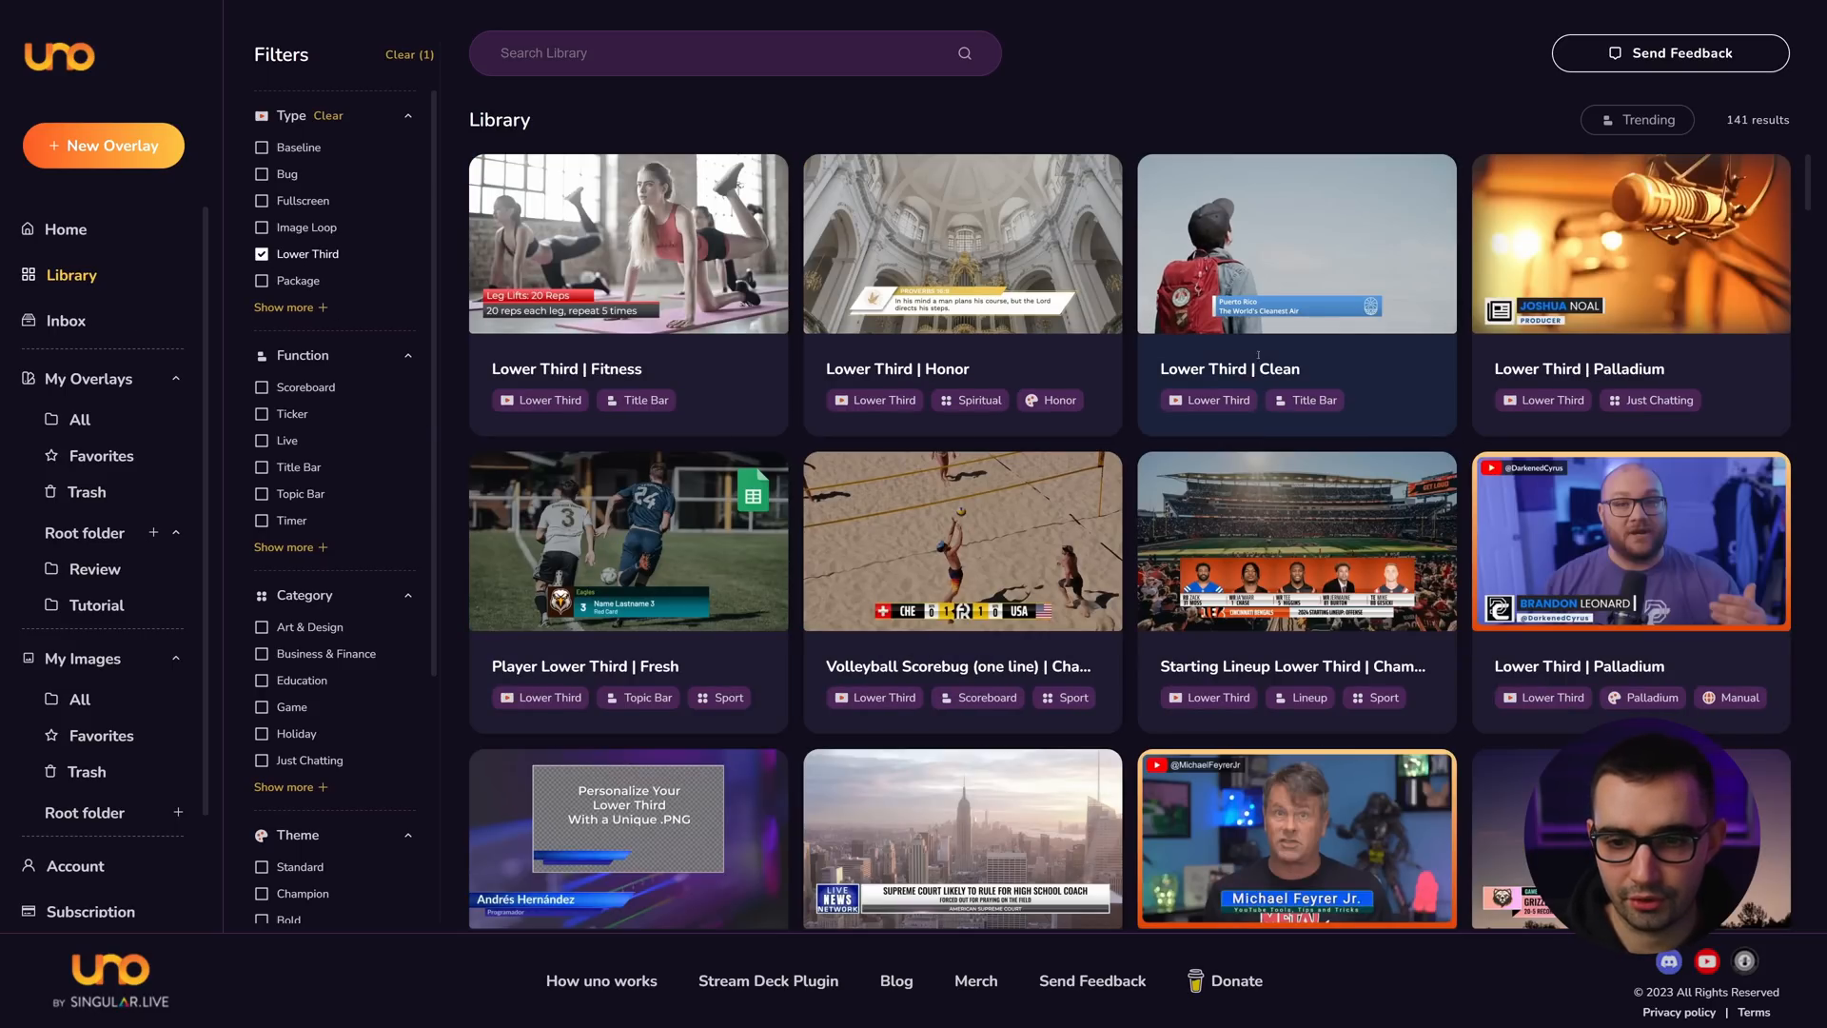
left_click(1330, 272)
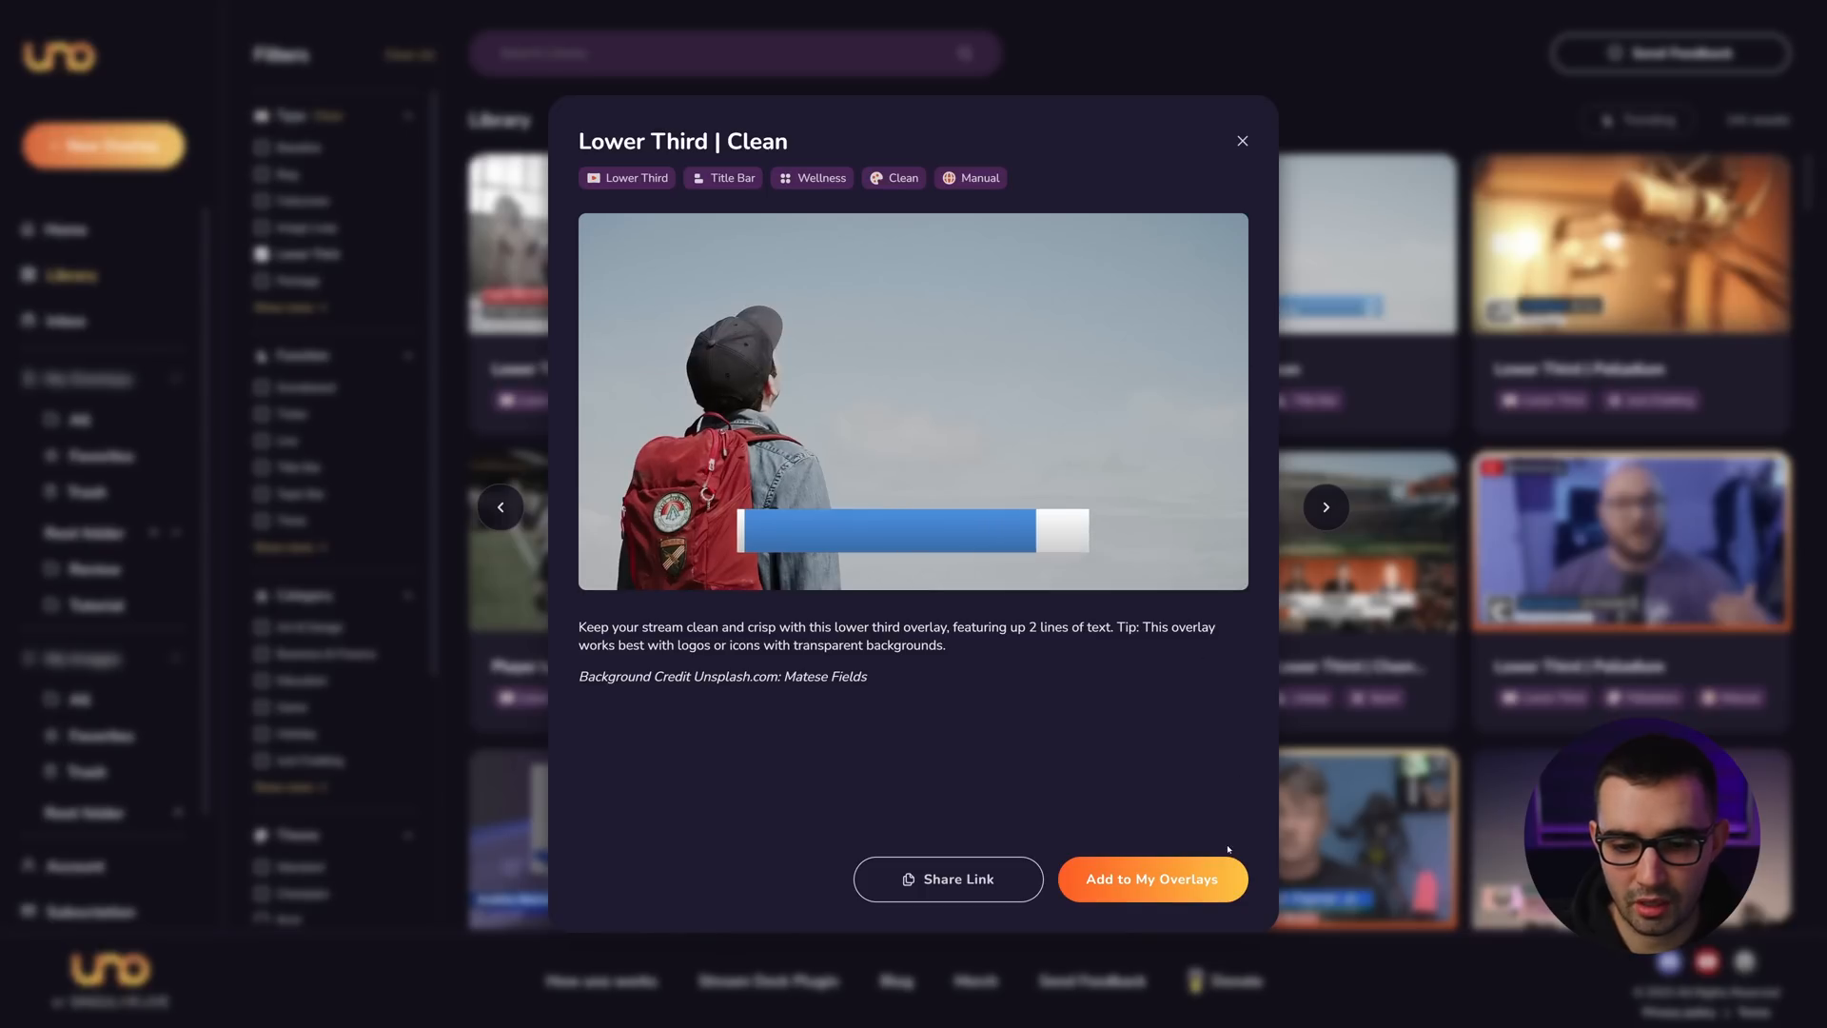
left_click(1180, 880)
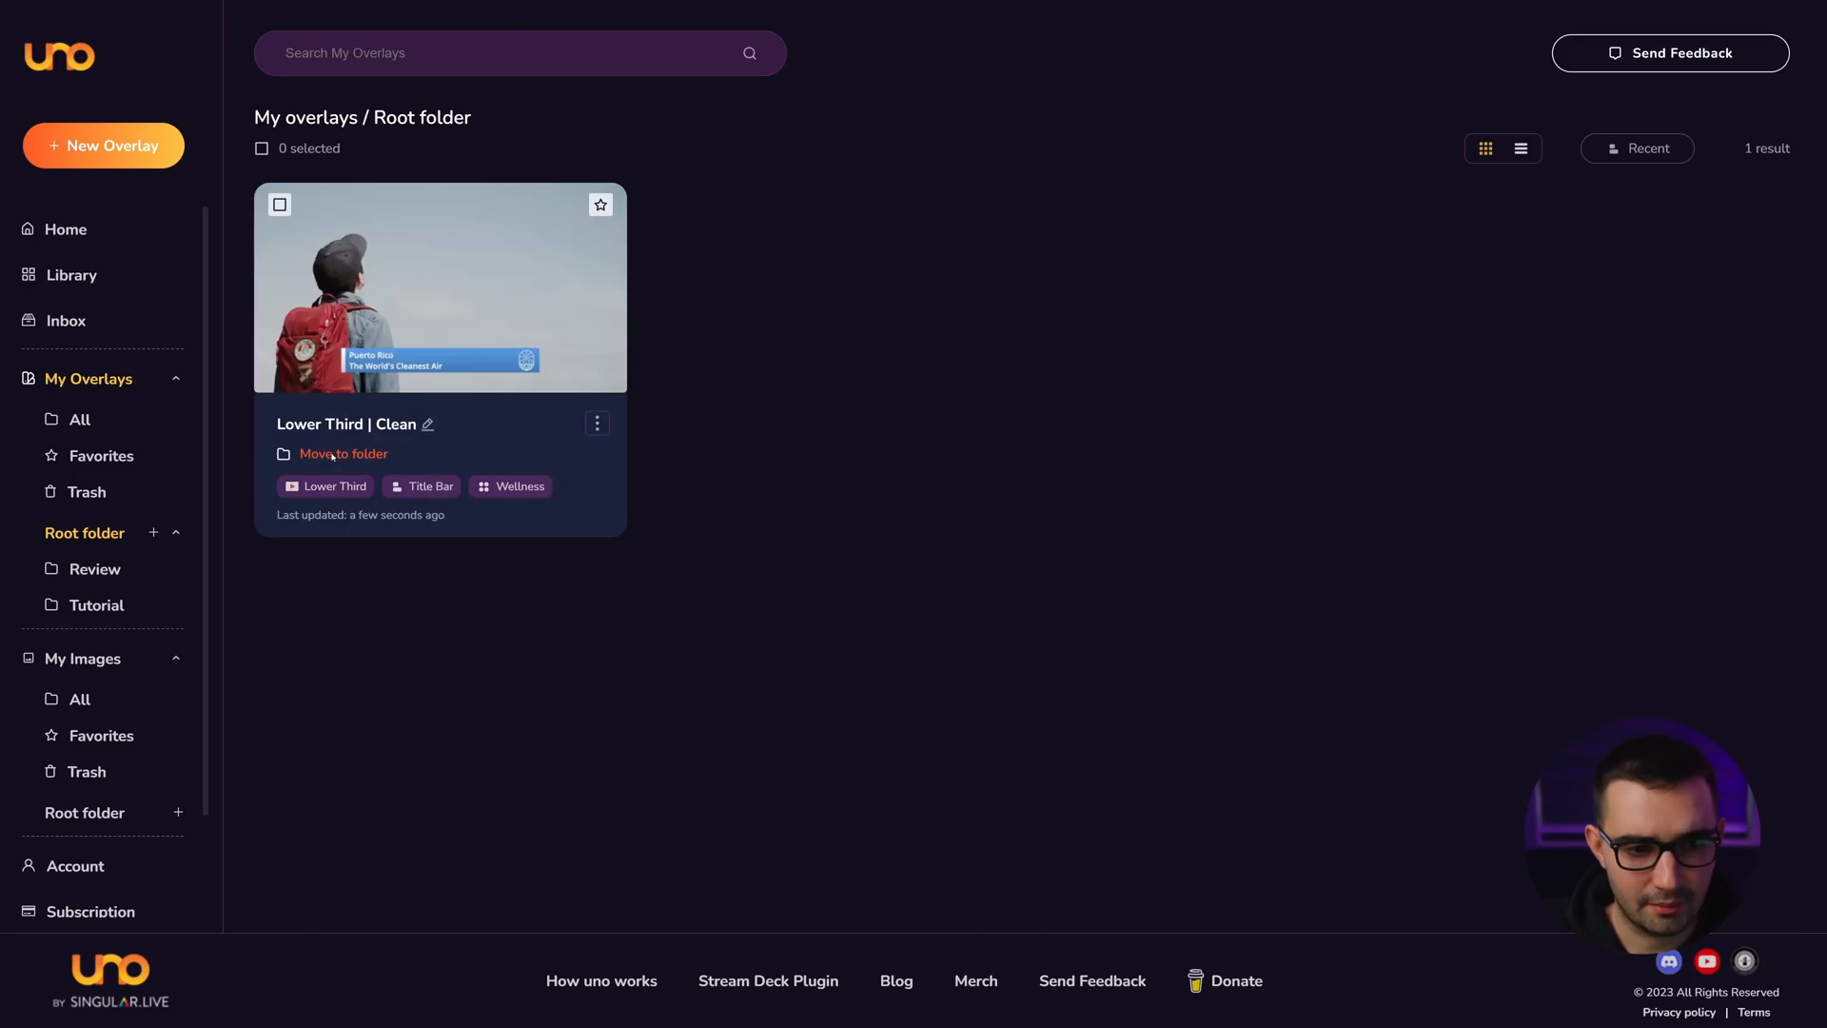
- Move the Lower Third | Clean overlay to the Tutorial folder and open that folder
left_click(287, 455)
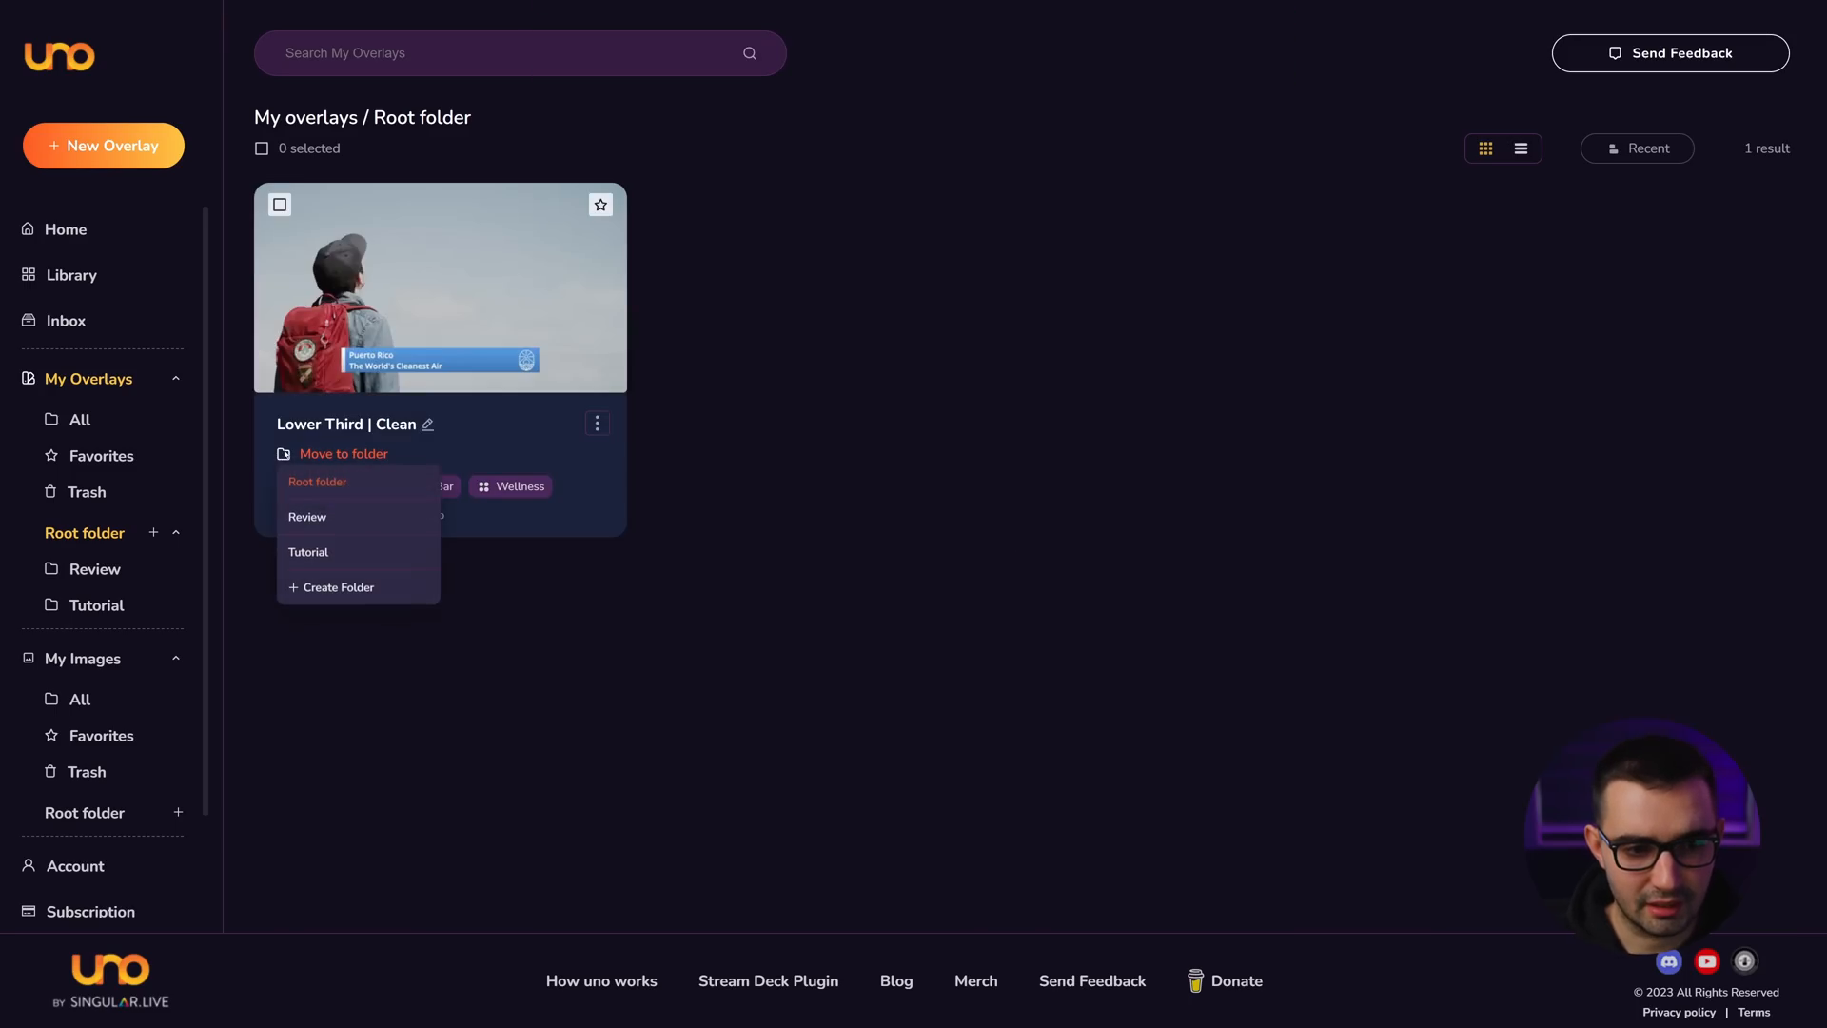
left_click(331, 565)
left_click(96, 605)
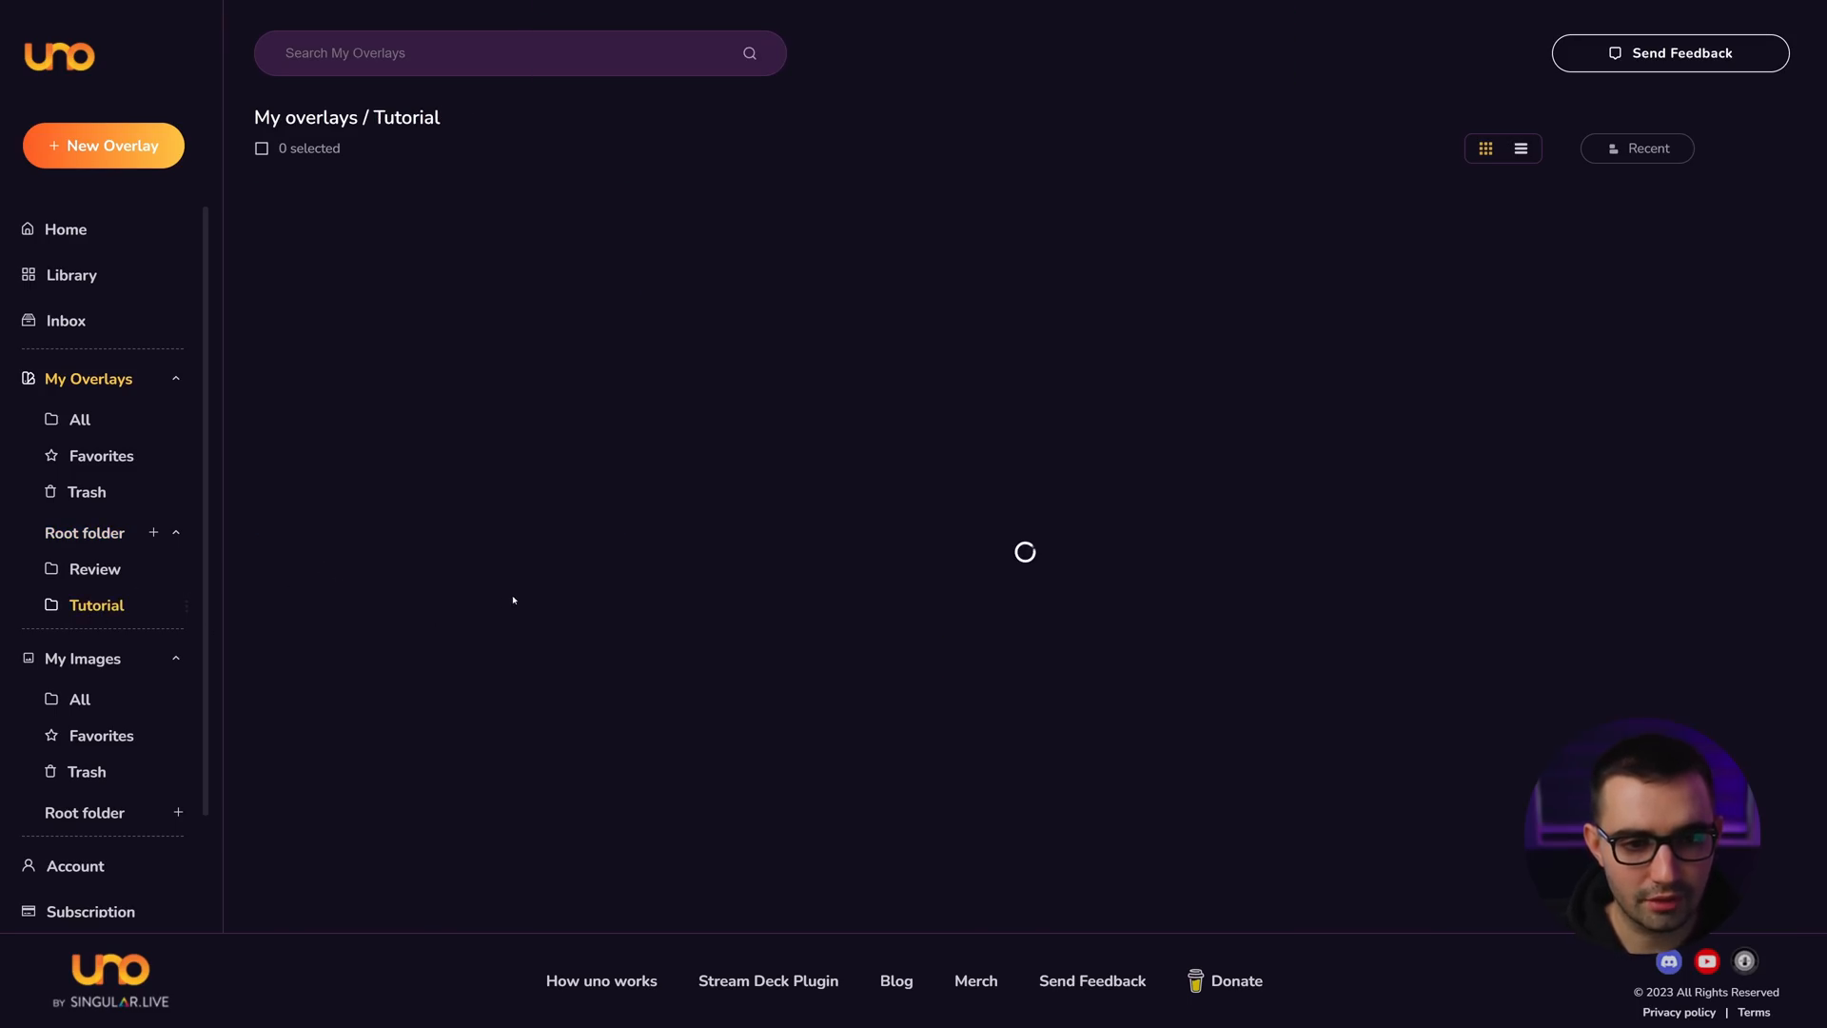
- Rename the Lower Third | Clean overlay to Tutorial
left_click(431, 424)
type("Tutorial")
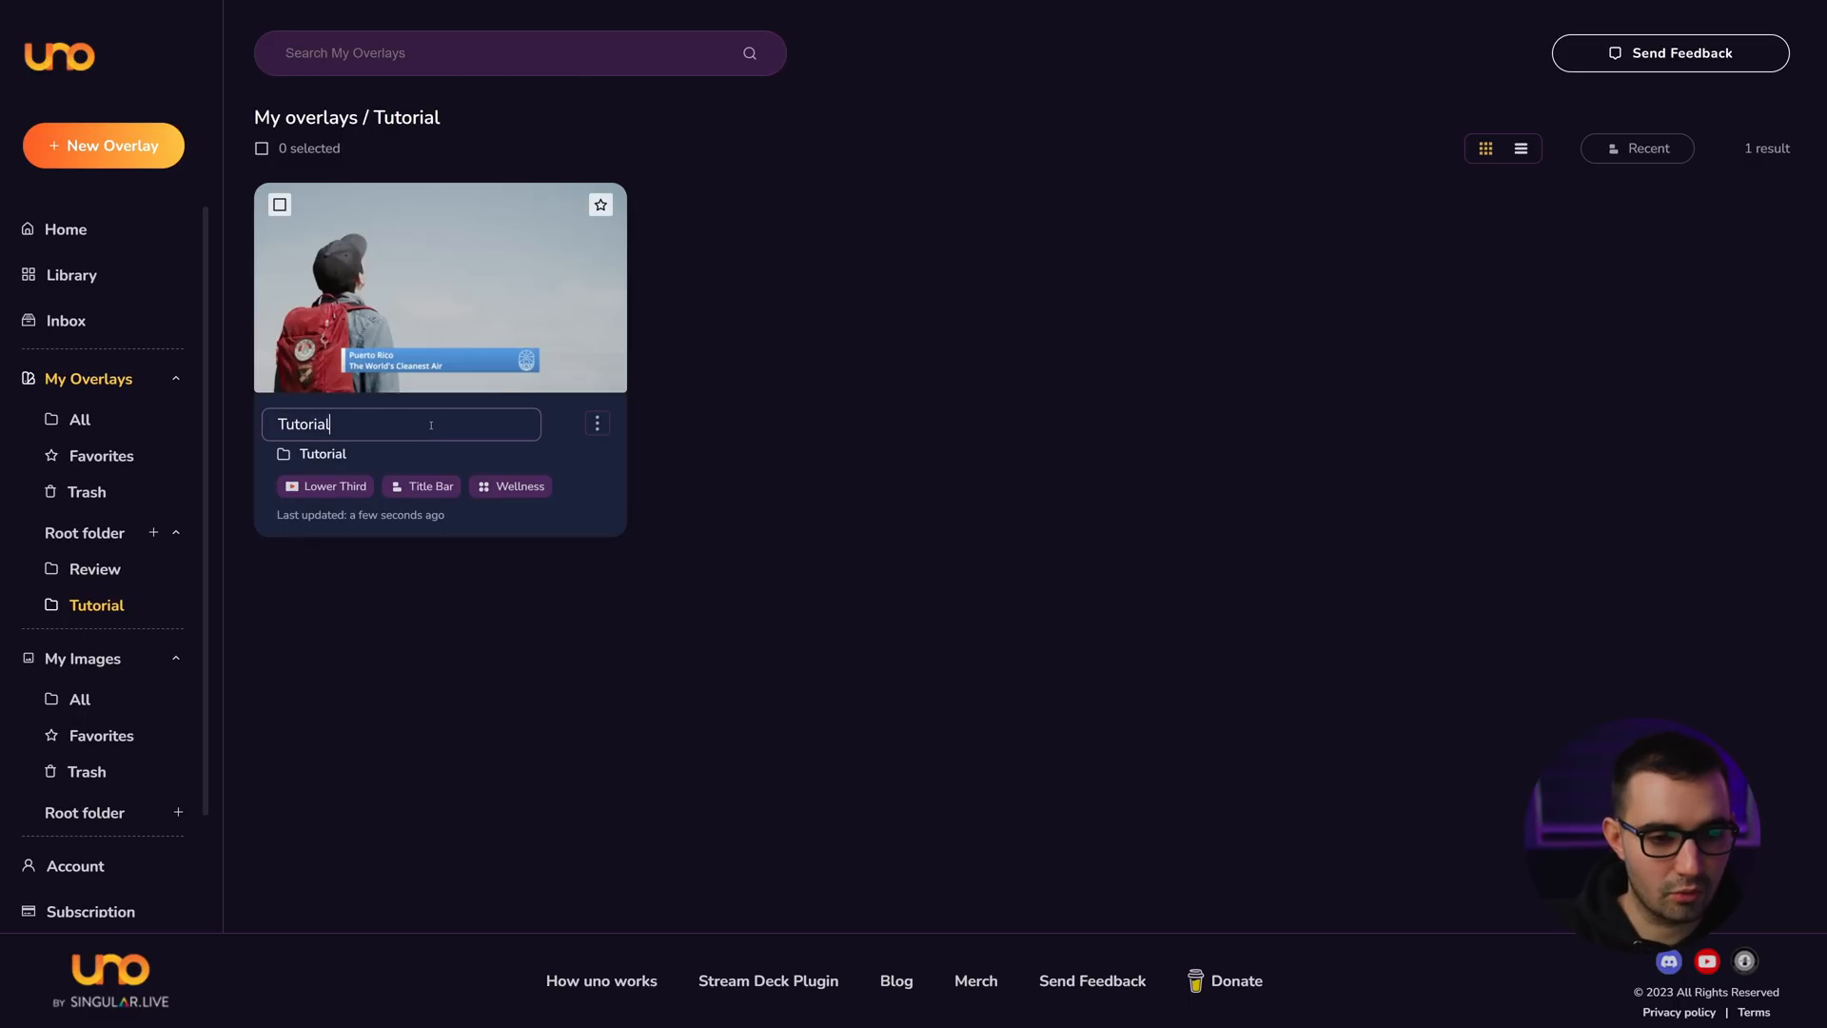
key("Return")
- Mark the Tutorial overlay as a favorite, check the overlay favorites and return to the Tutorial folder
left_click(600, 205)
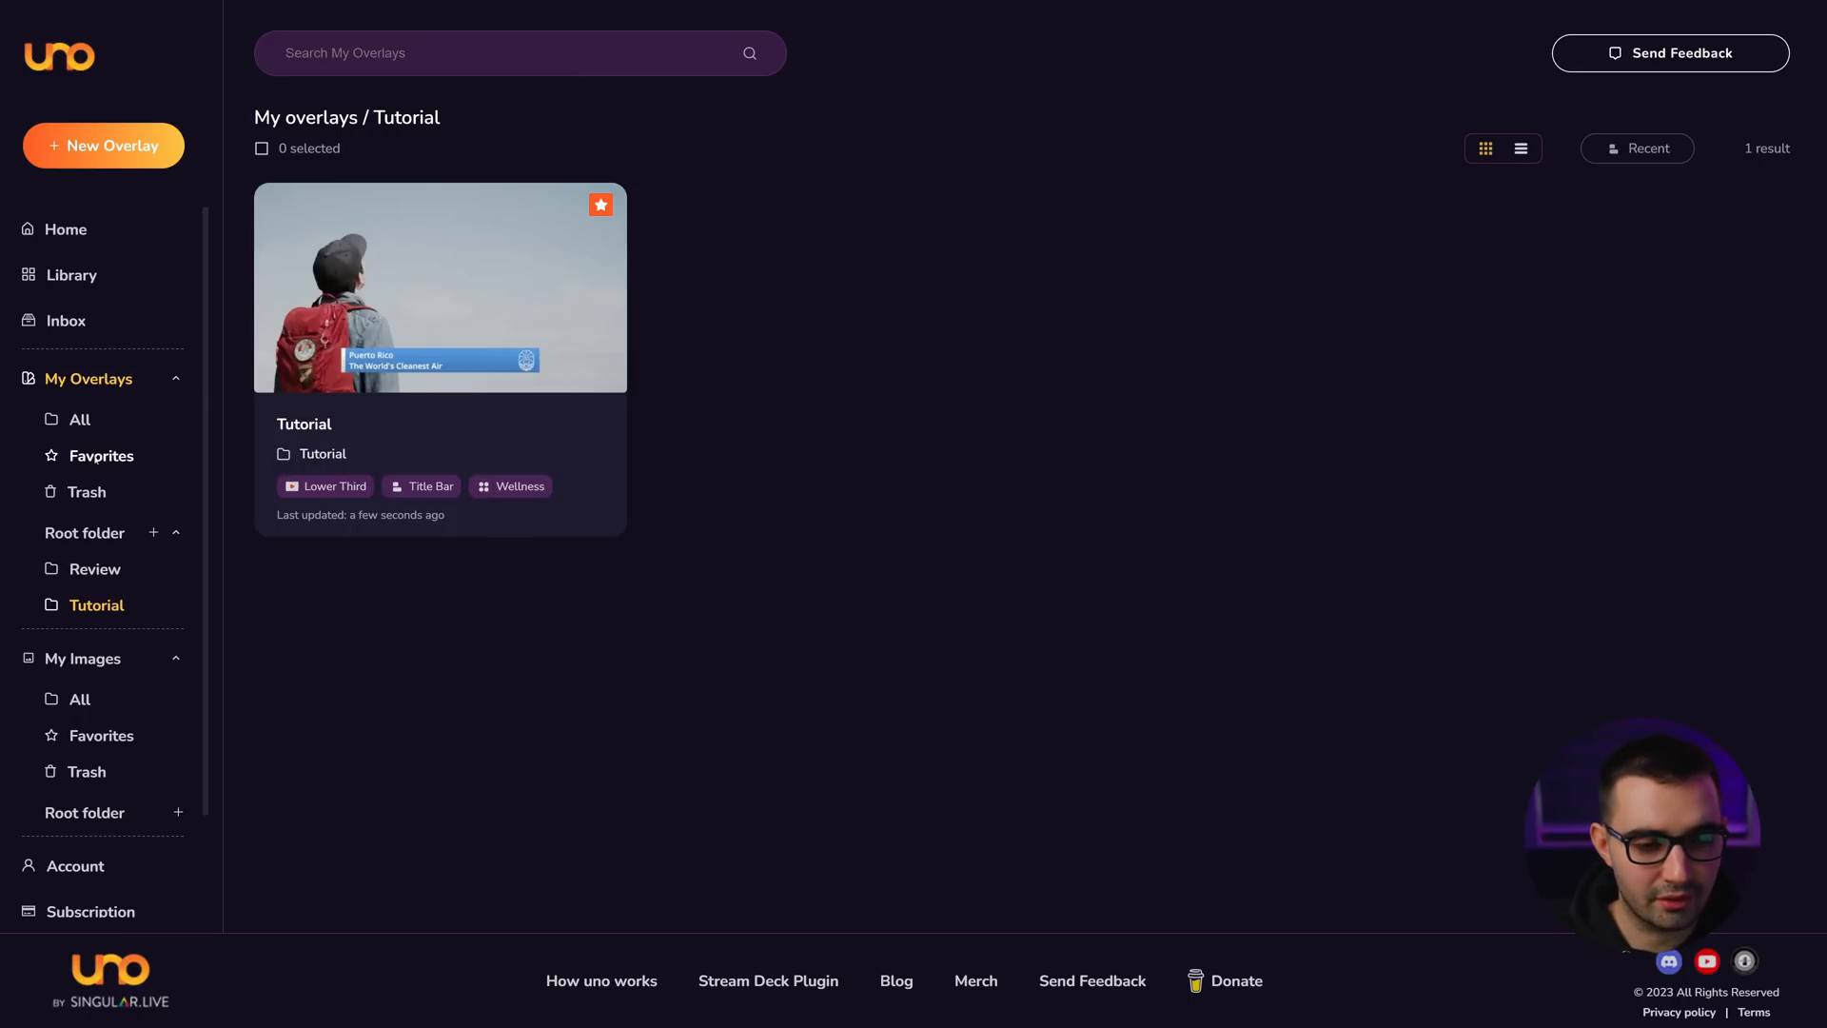
left_click(122, 465)
left_click(176, 605)
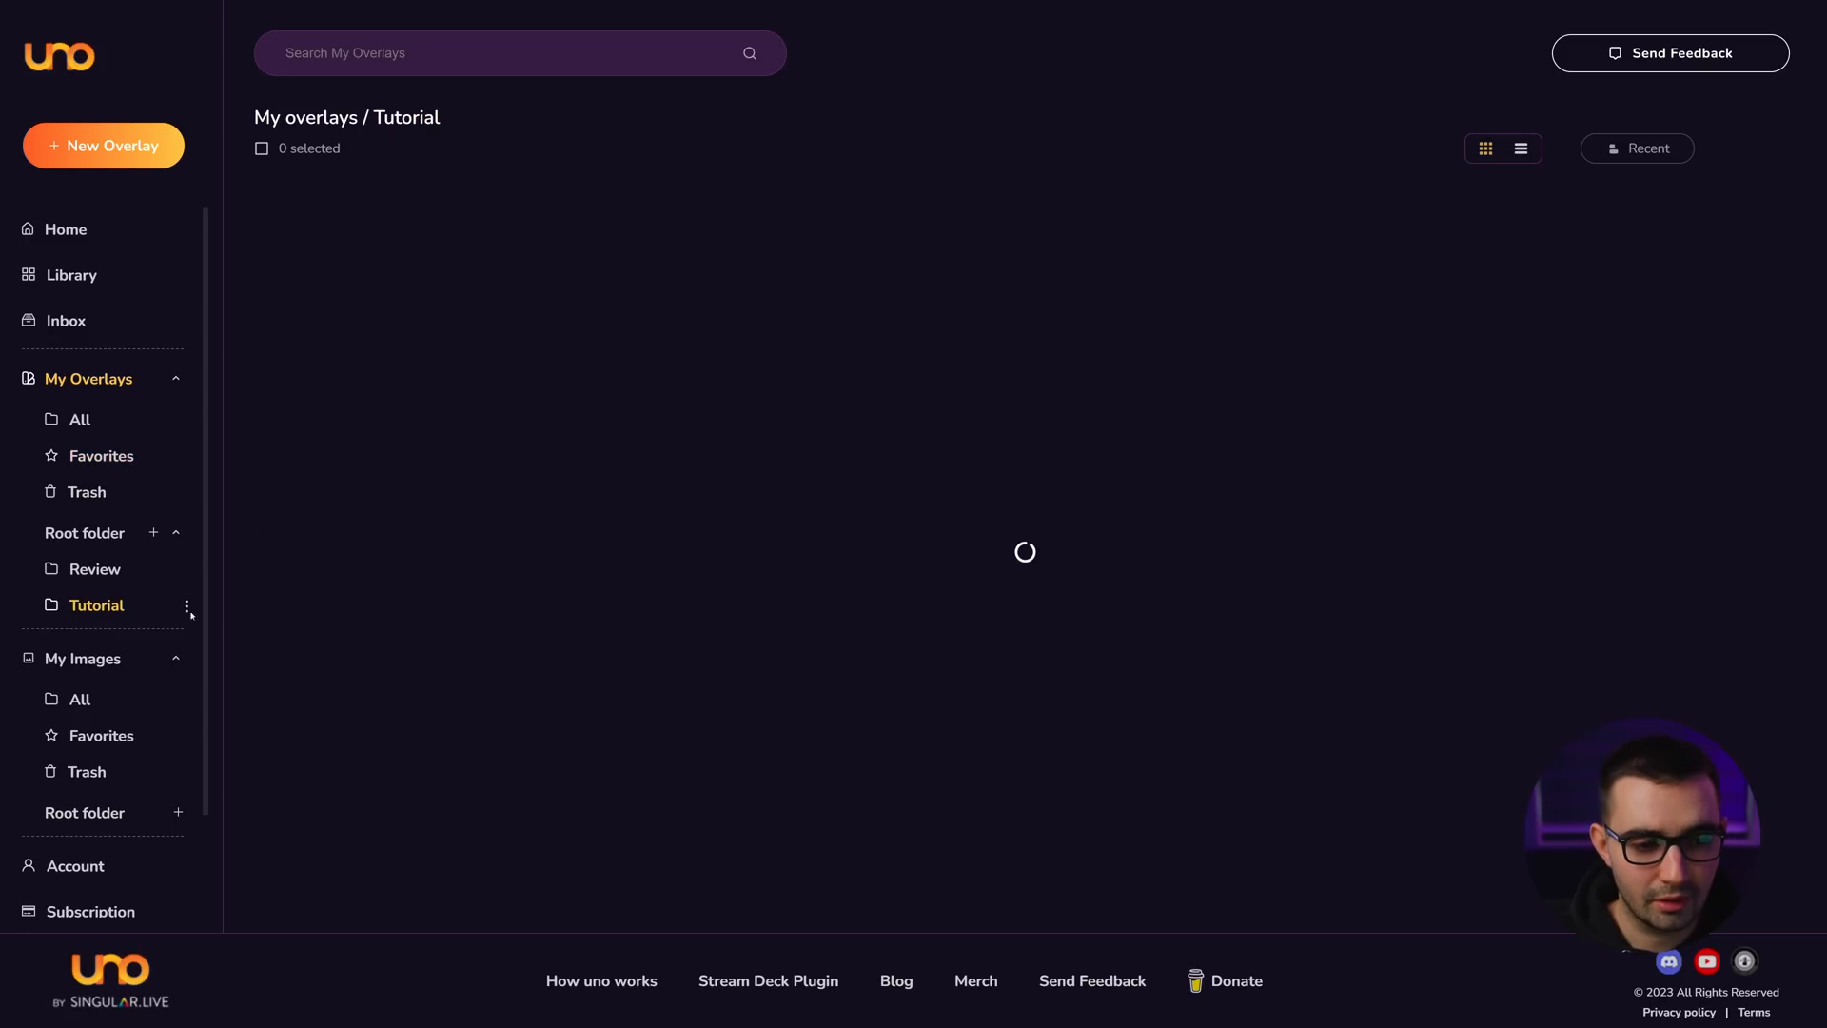
- Open the Tutorial overlay's control page, shrink the preview area and hide it by turning the Preview Window off
left_click(477, 296)
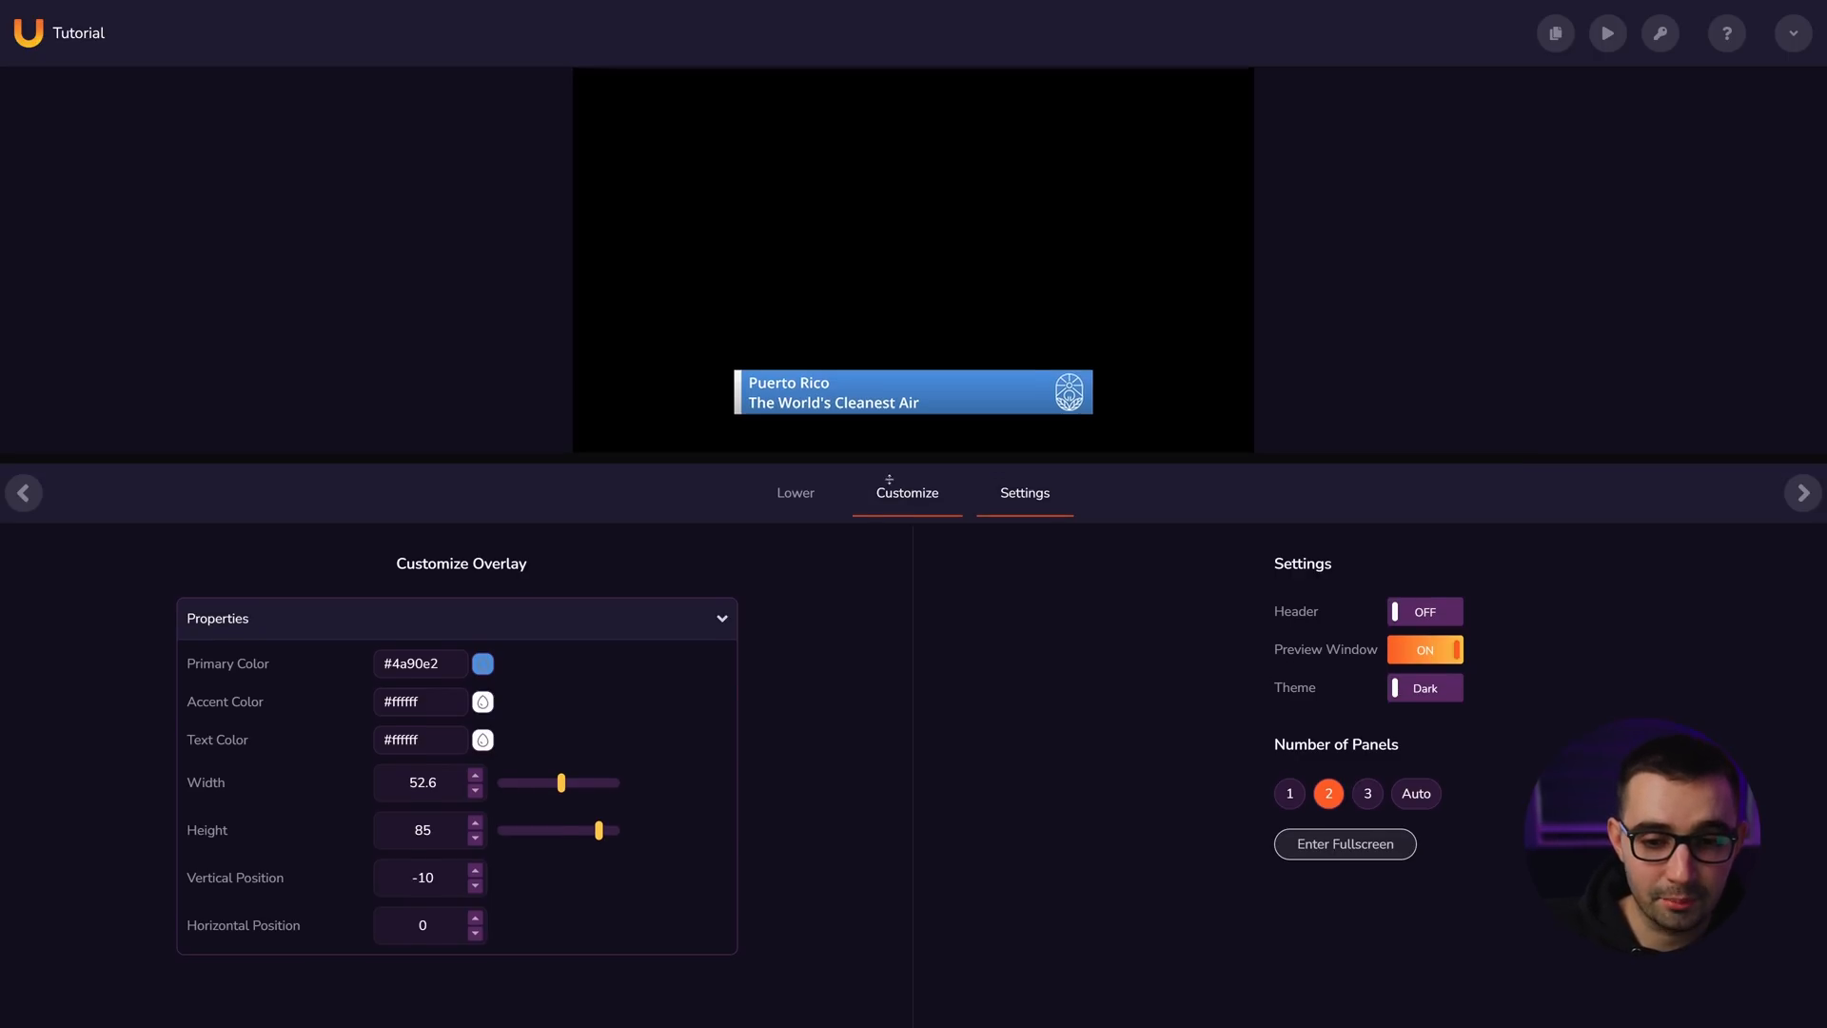
left_click_drag(889, 456, 914, 394)
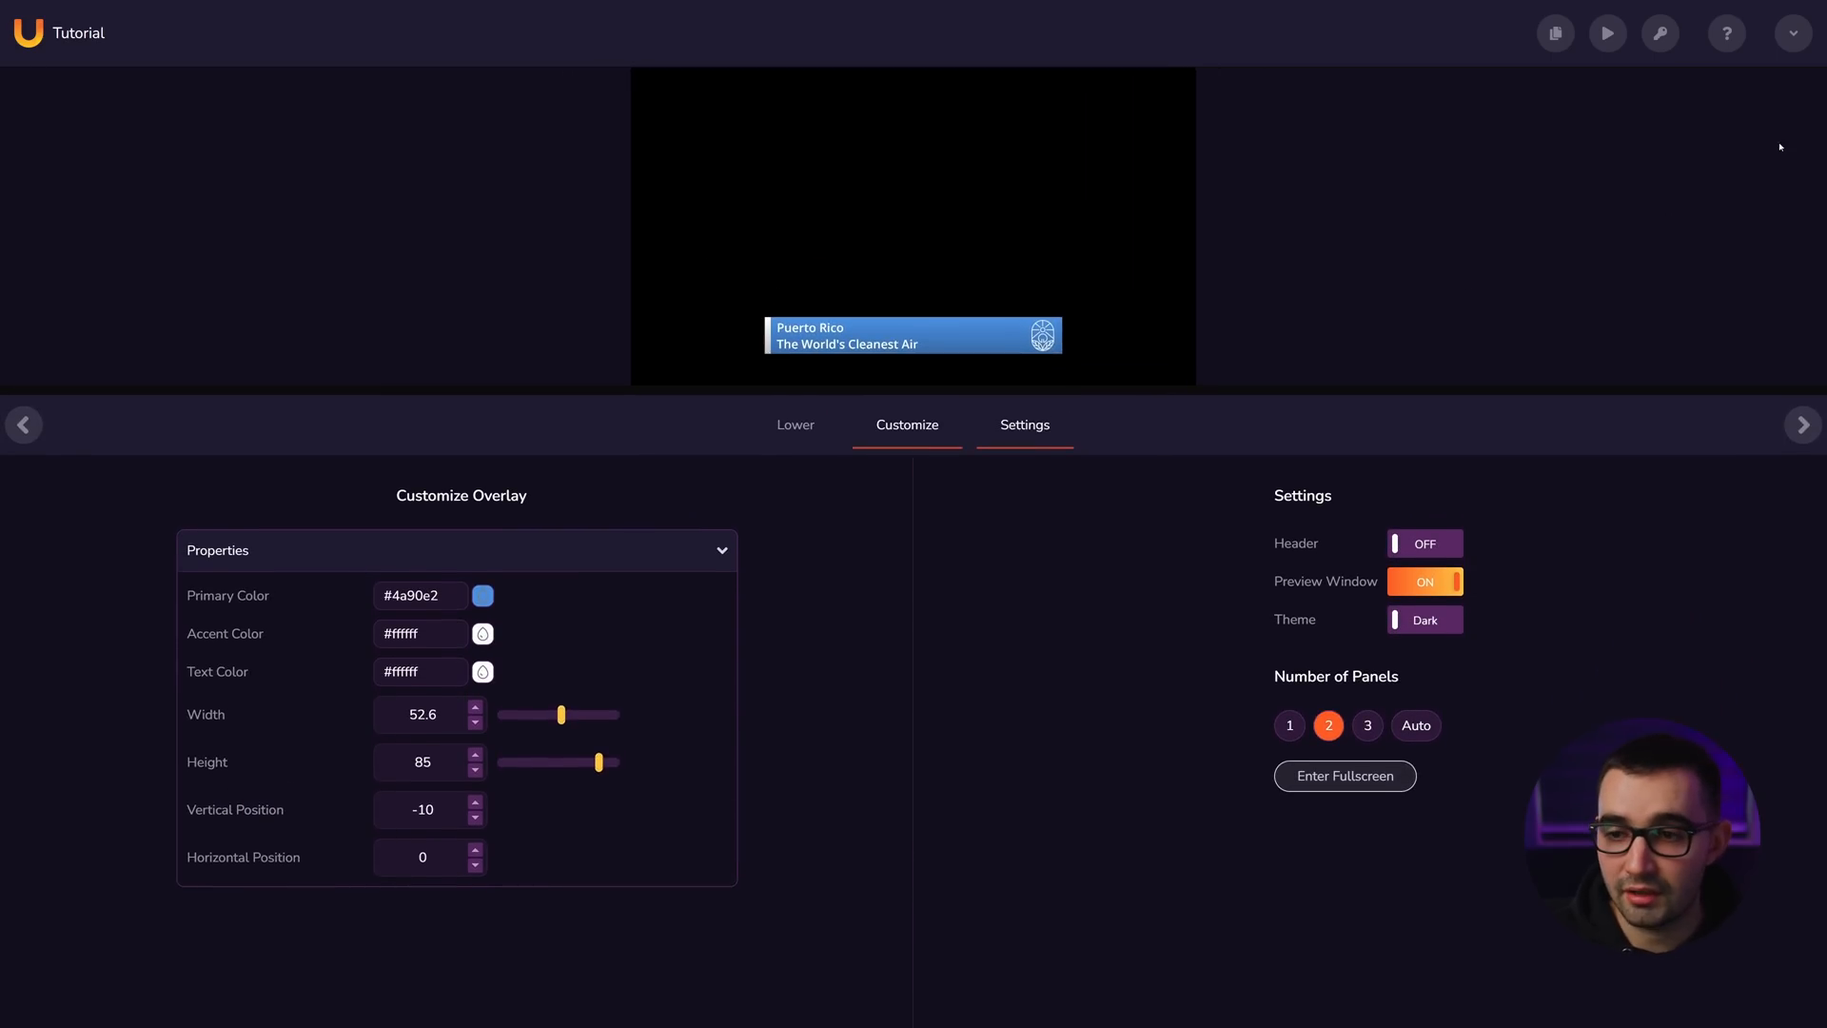
left_click(1793, 35)
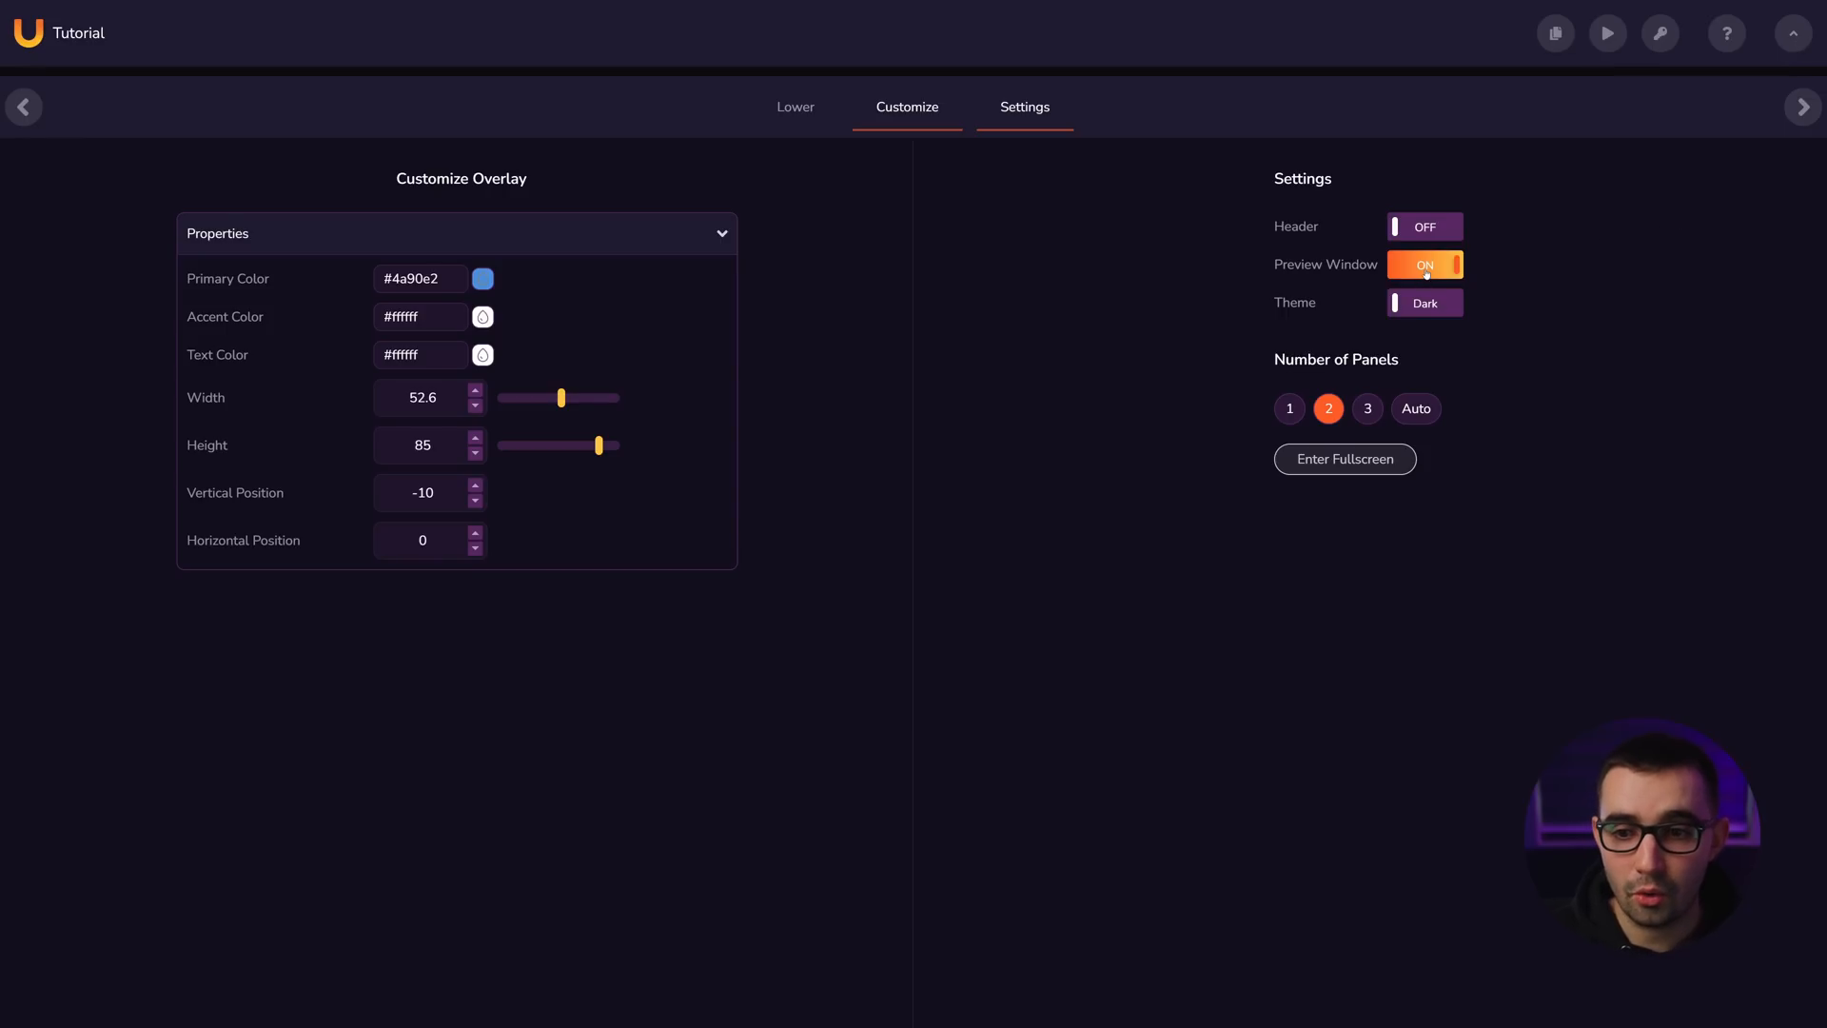
left_click(1426, 267)
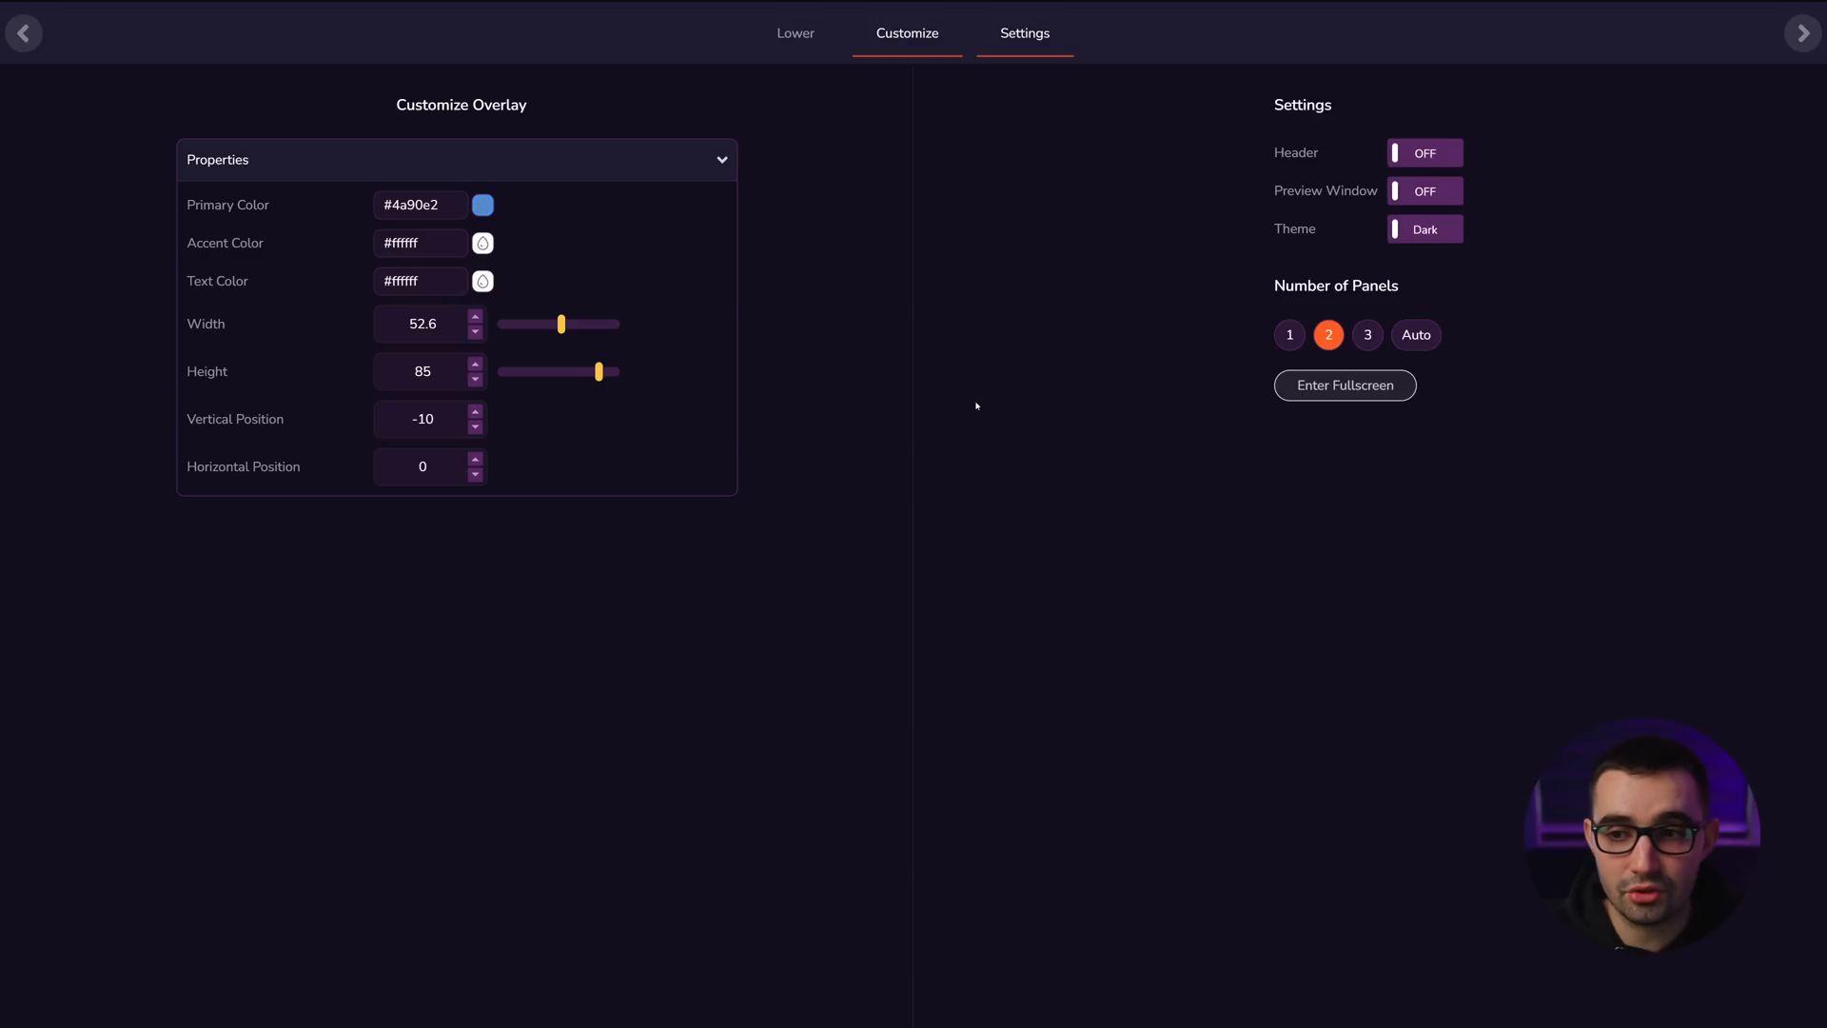
- Reduce the browser page zoom to 90% and turn the Preview Window back on
key("ctrl+minus")
key("ctrl+minus")
key("ctrl+minus")
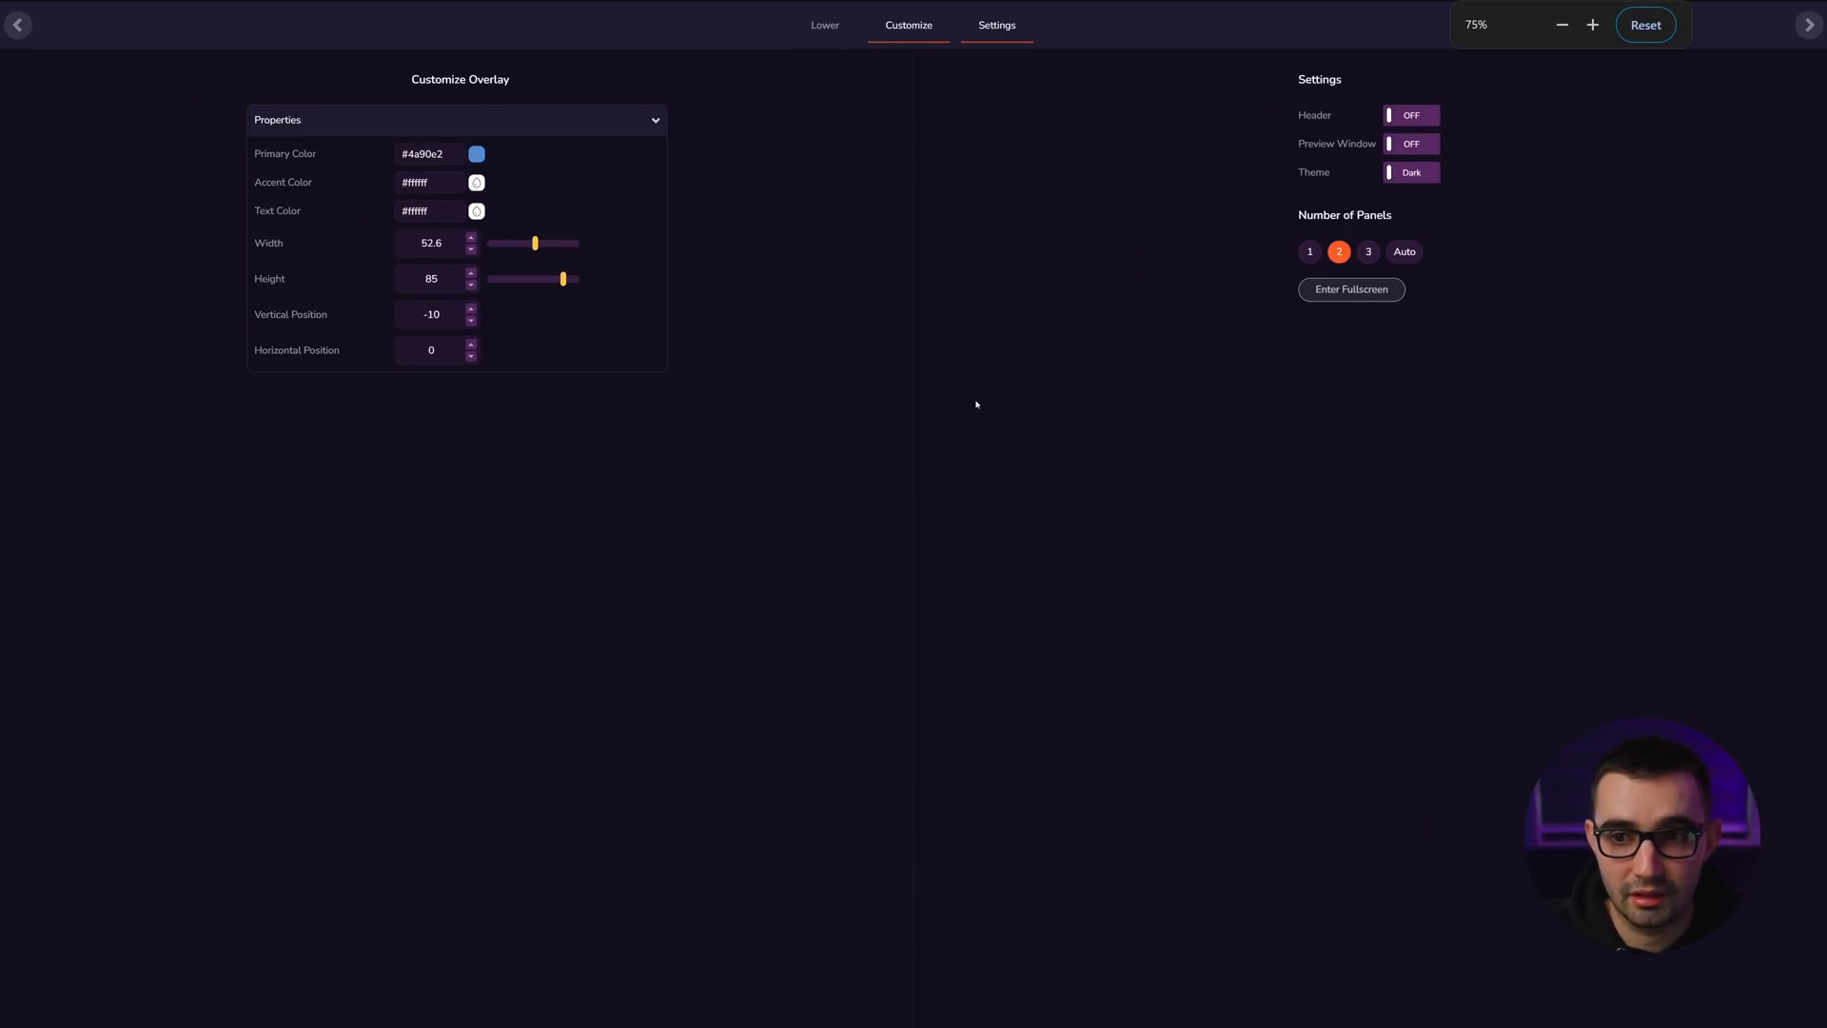
key("ctrl+plus")
key("ctrl+plus")
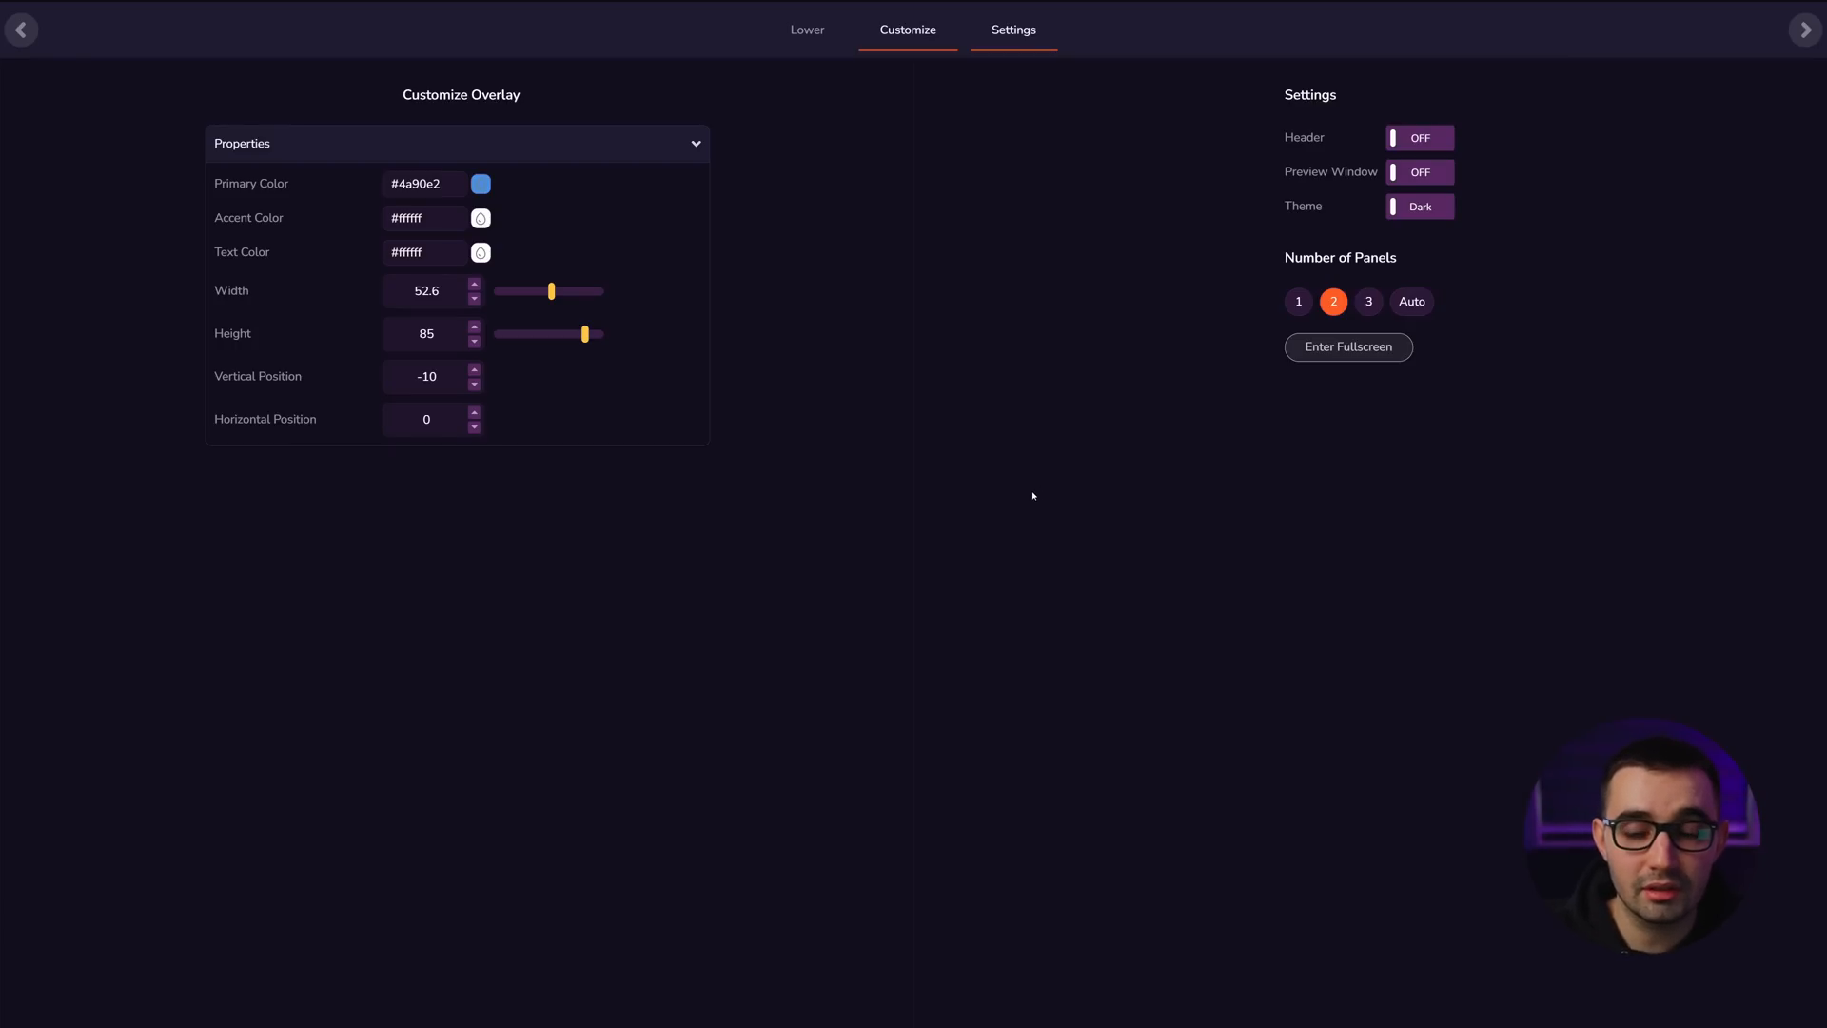
left_click(1404, 173)
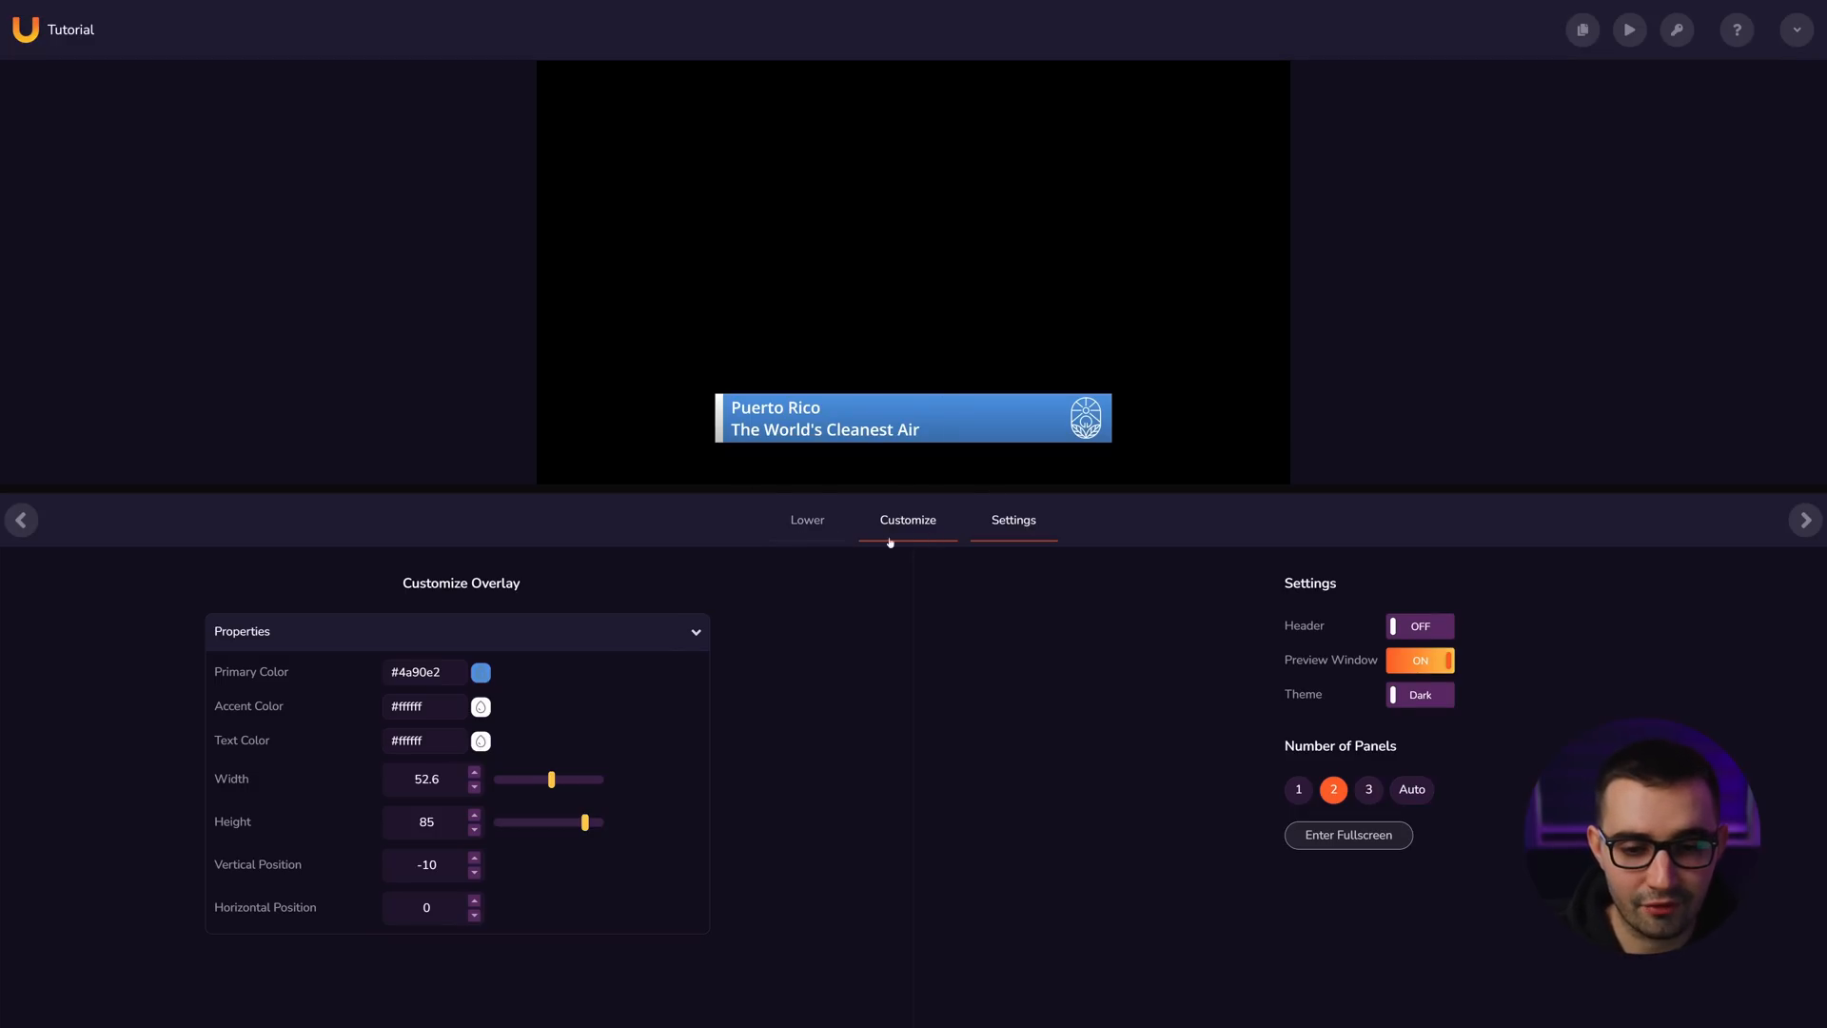
- Try swapping the Lower and Settings panels in the two-panel layout, and set the number of panels to 3
left_click(807, 526)
left_click(1018, 537)
left_click(818, 529)
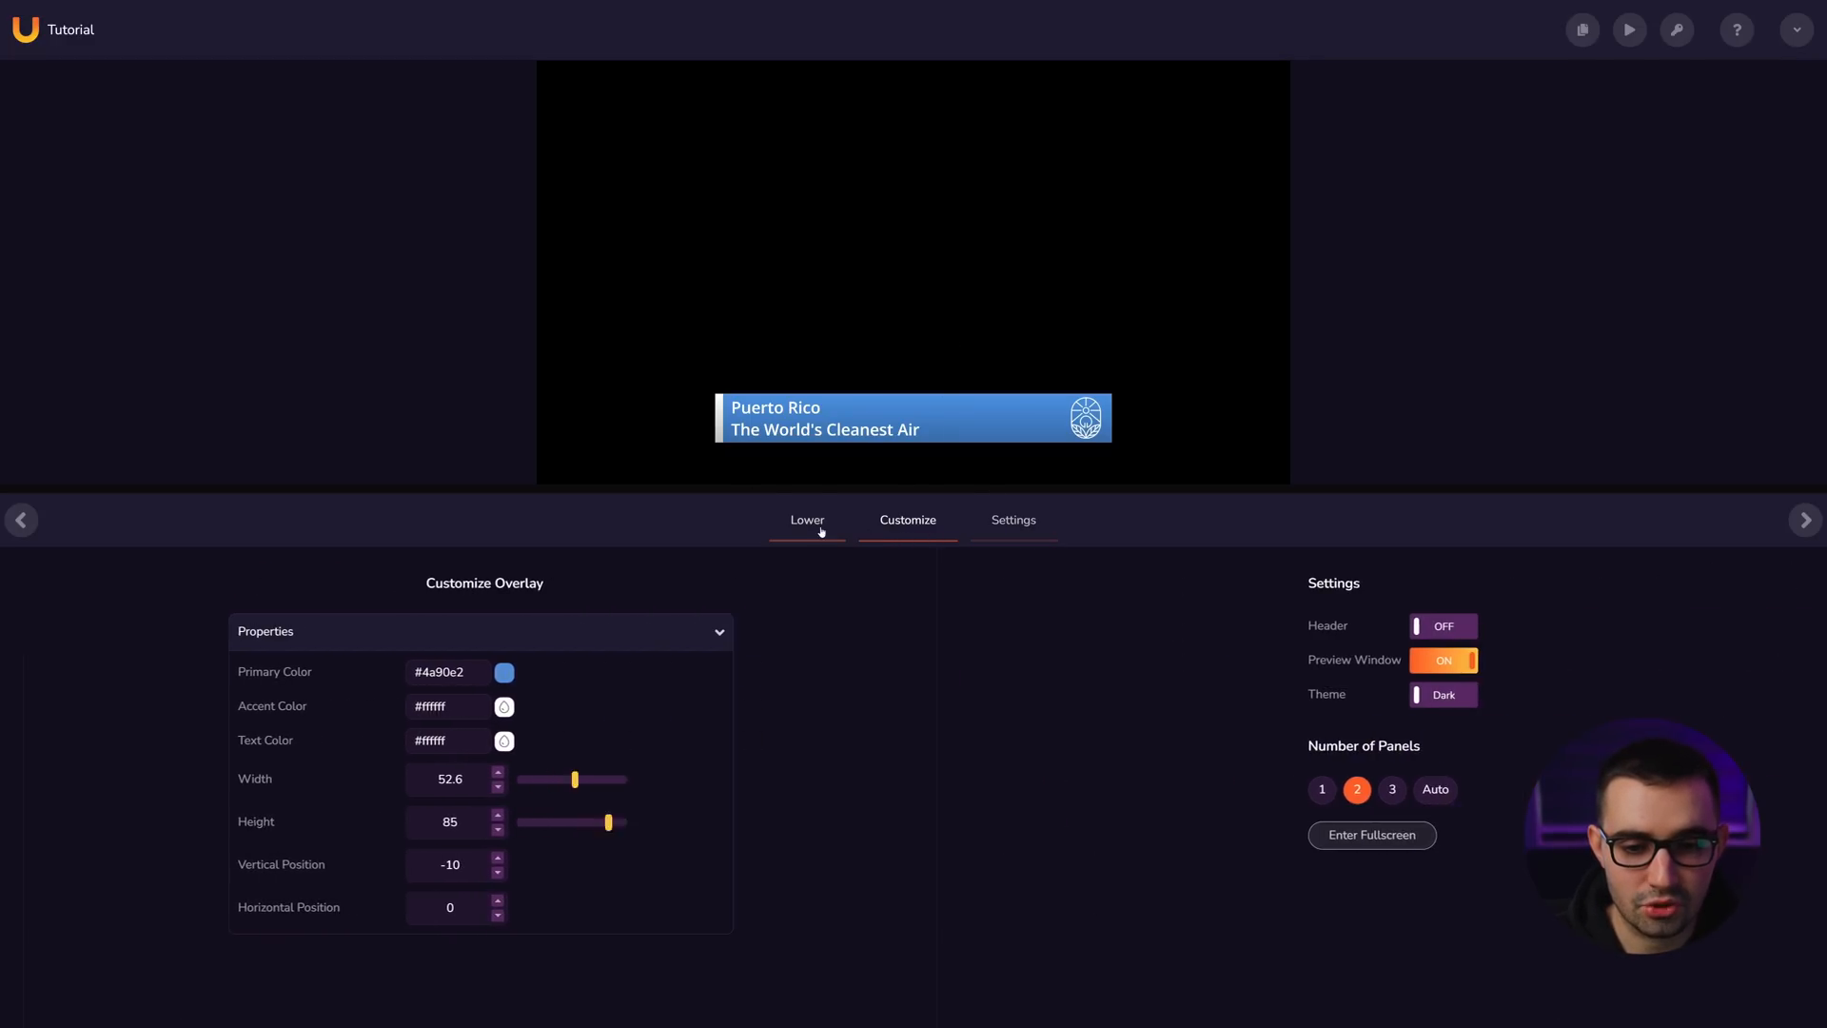
left_click(991, 539)
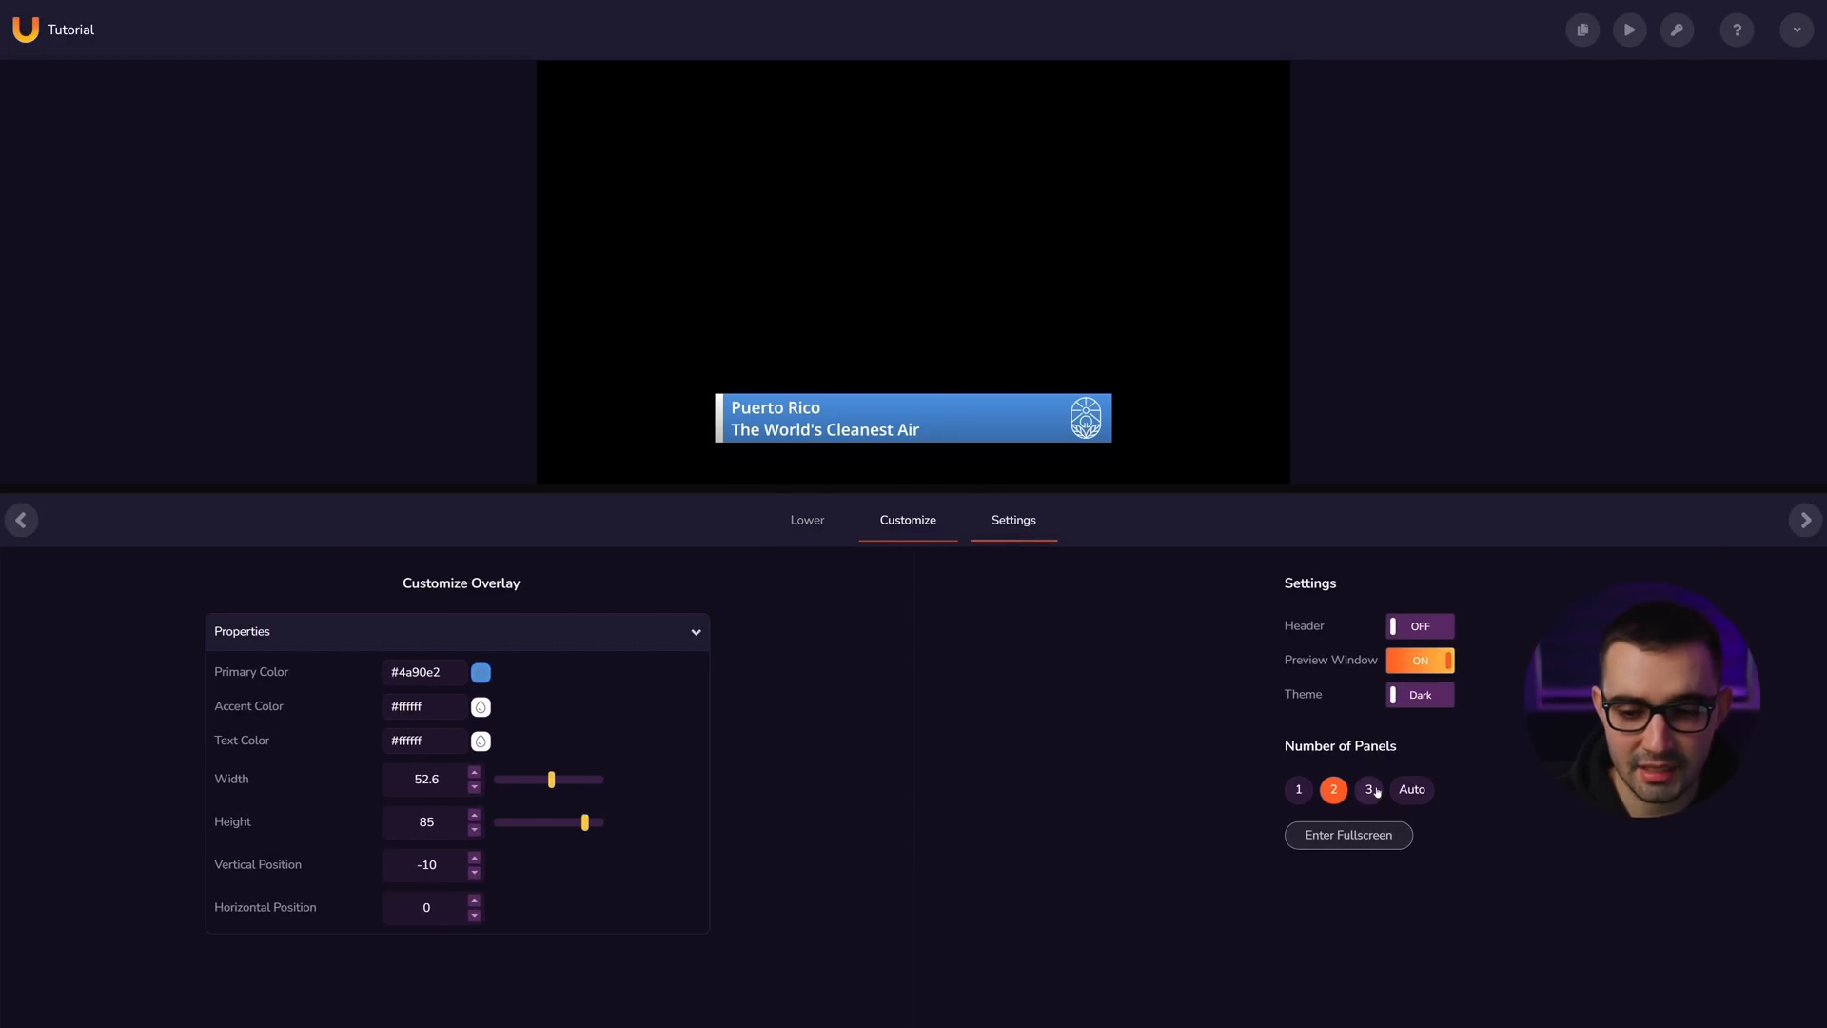
left_click(1371, 793)
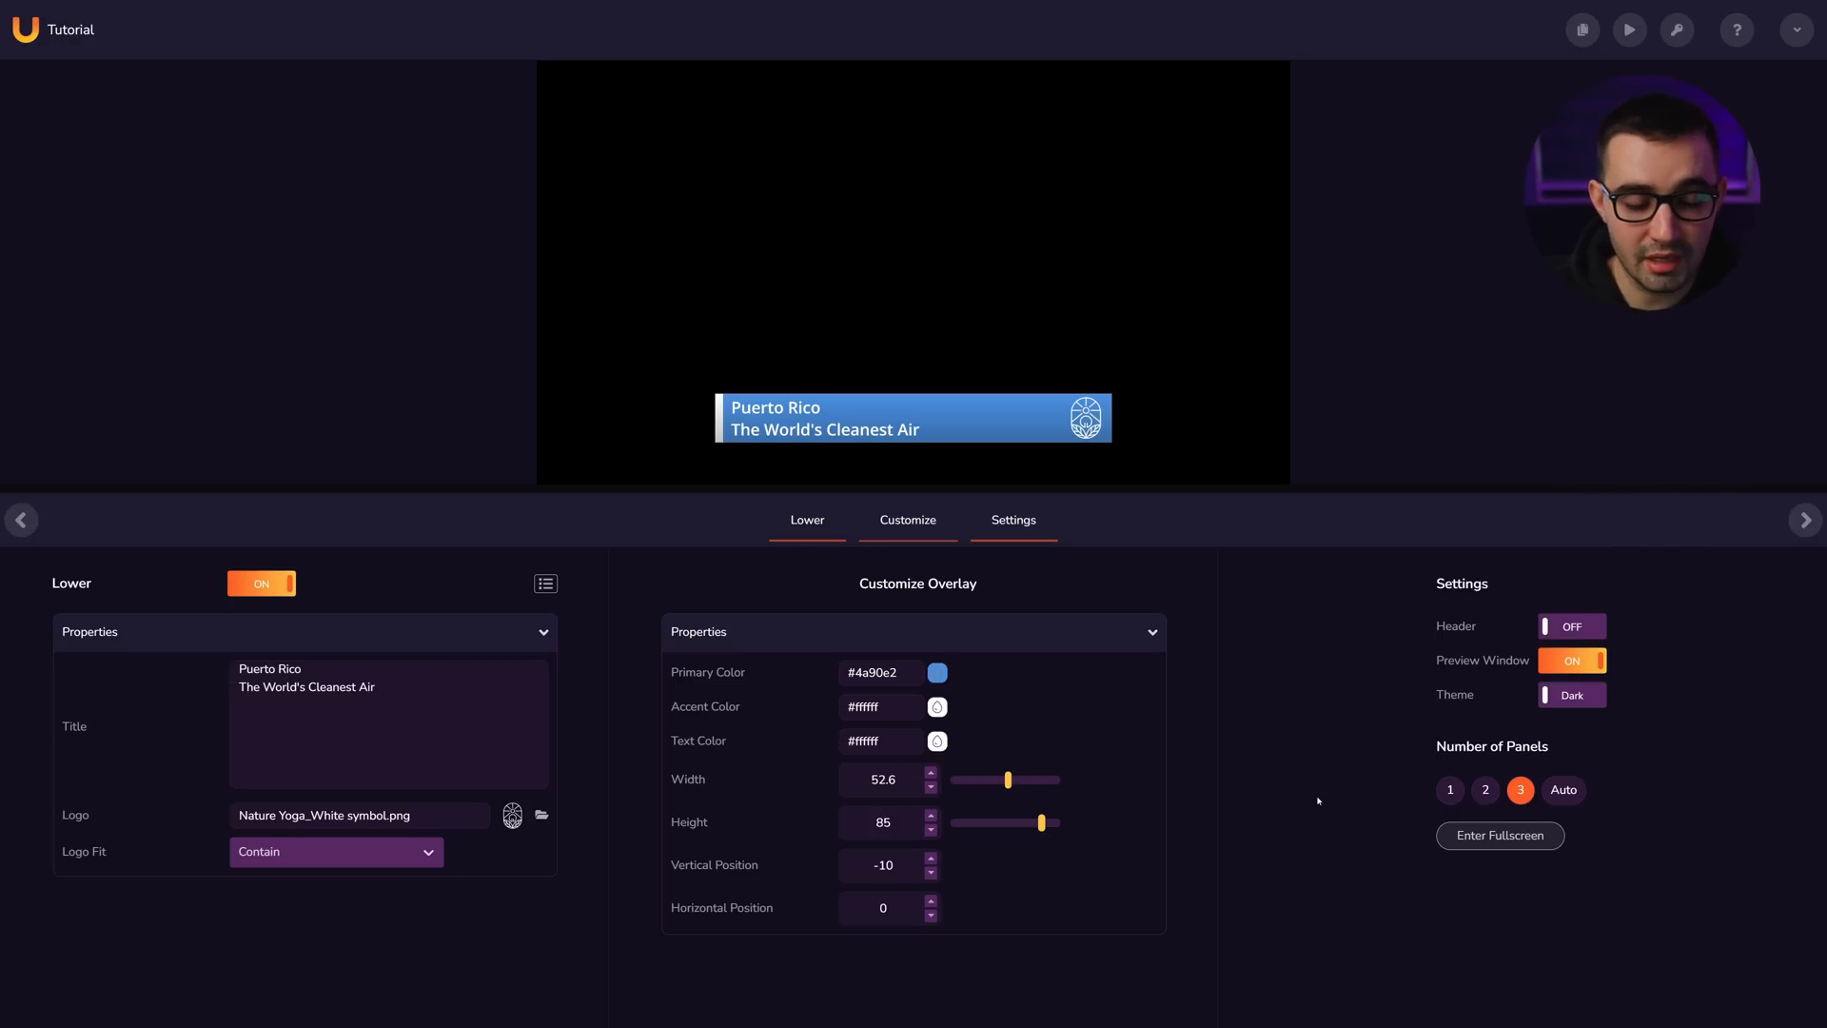
- Try the Light theme for the control page and return to the Dark theme
left_click(1572, 696)
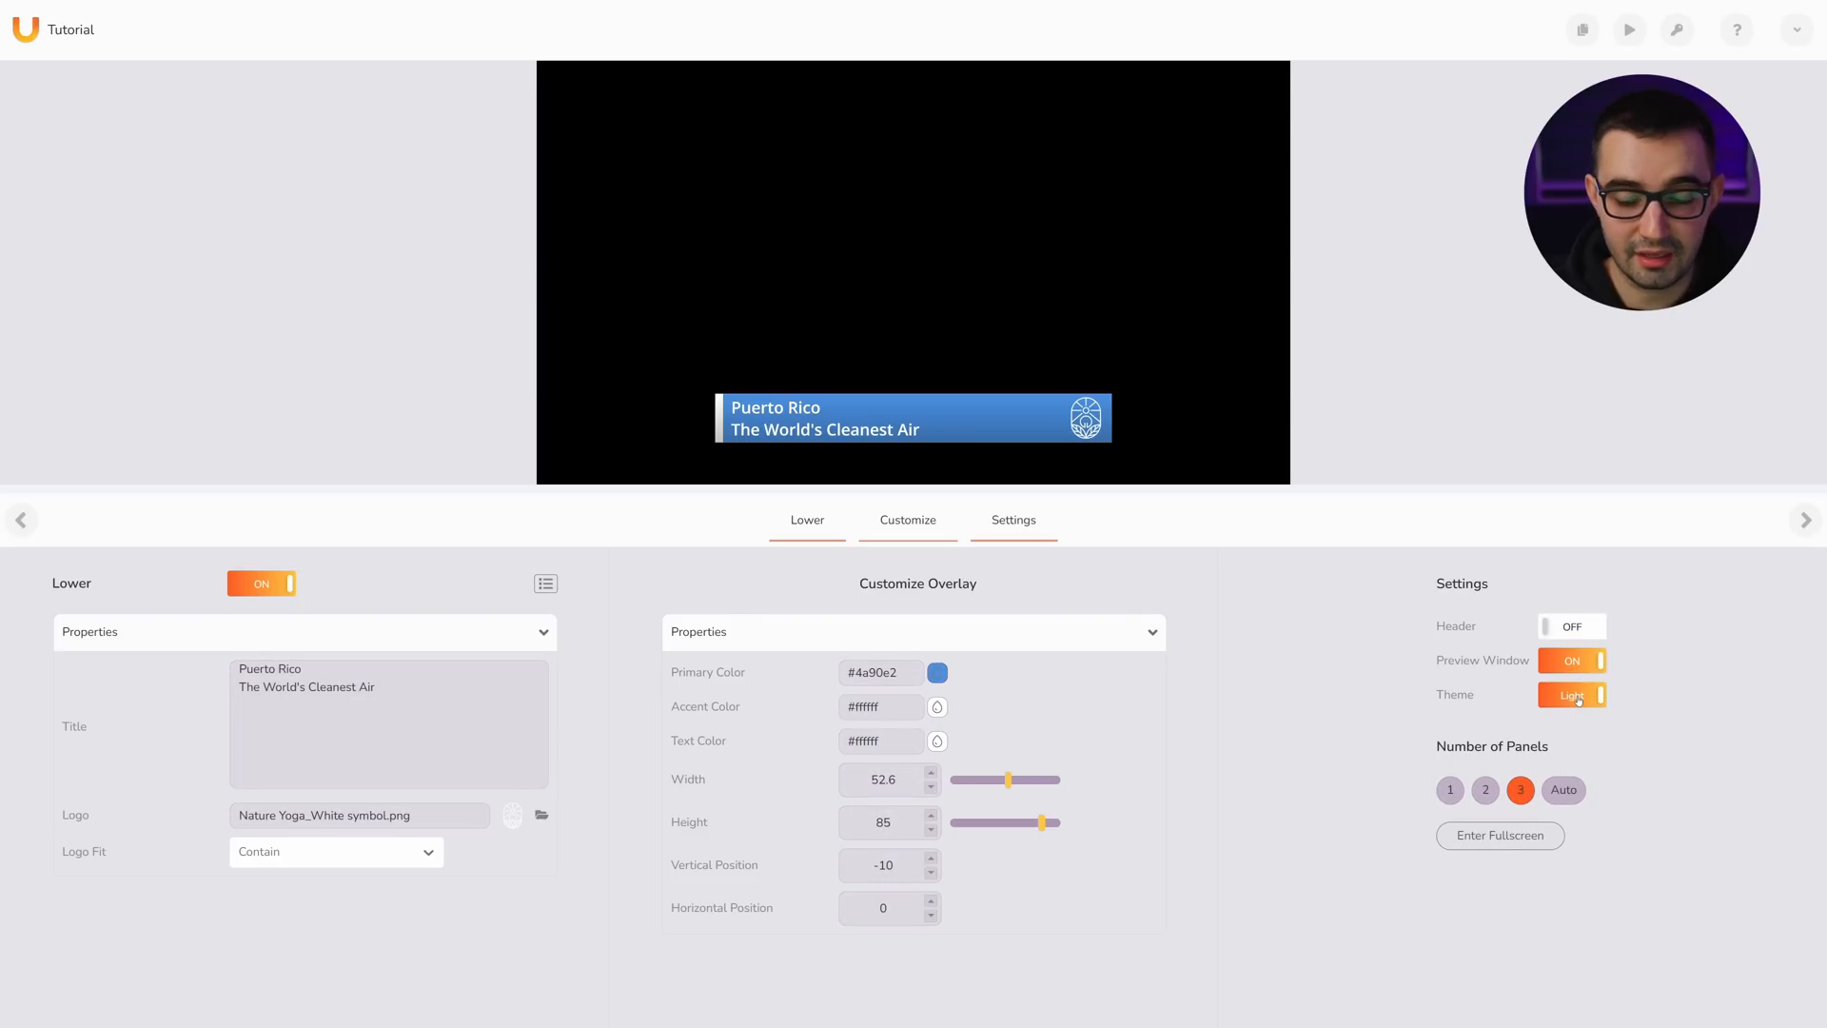
left_click(1576, 697)
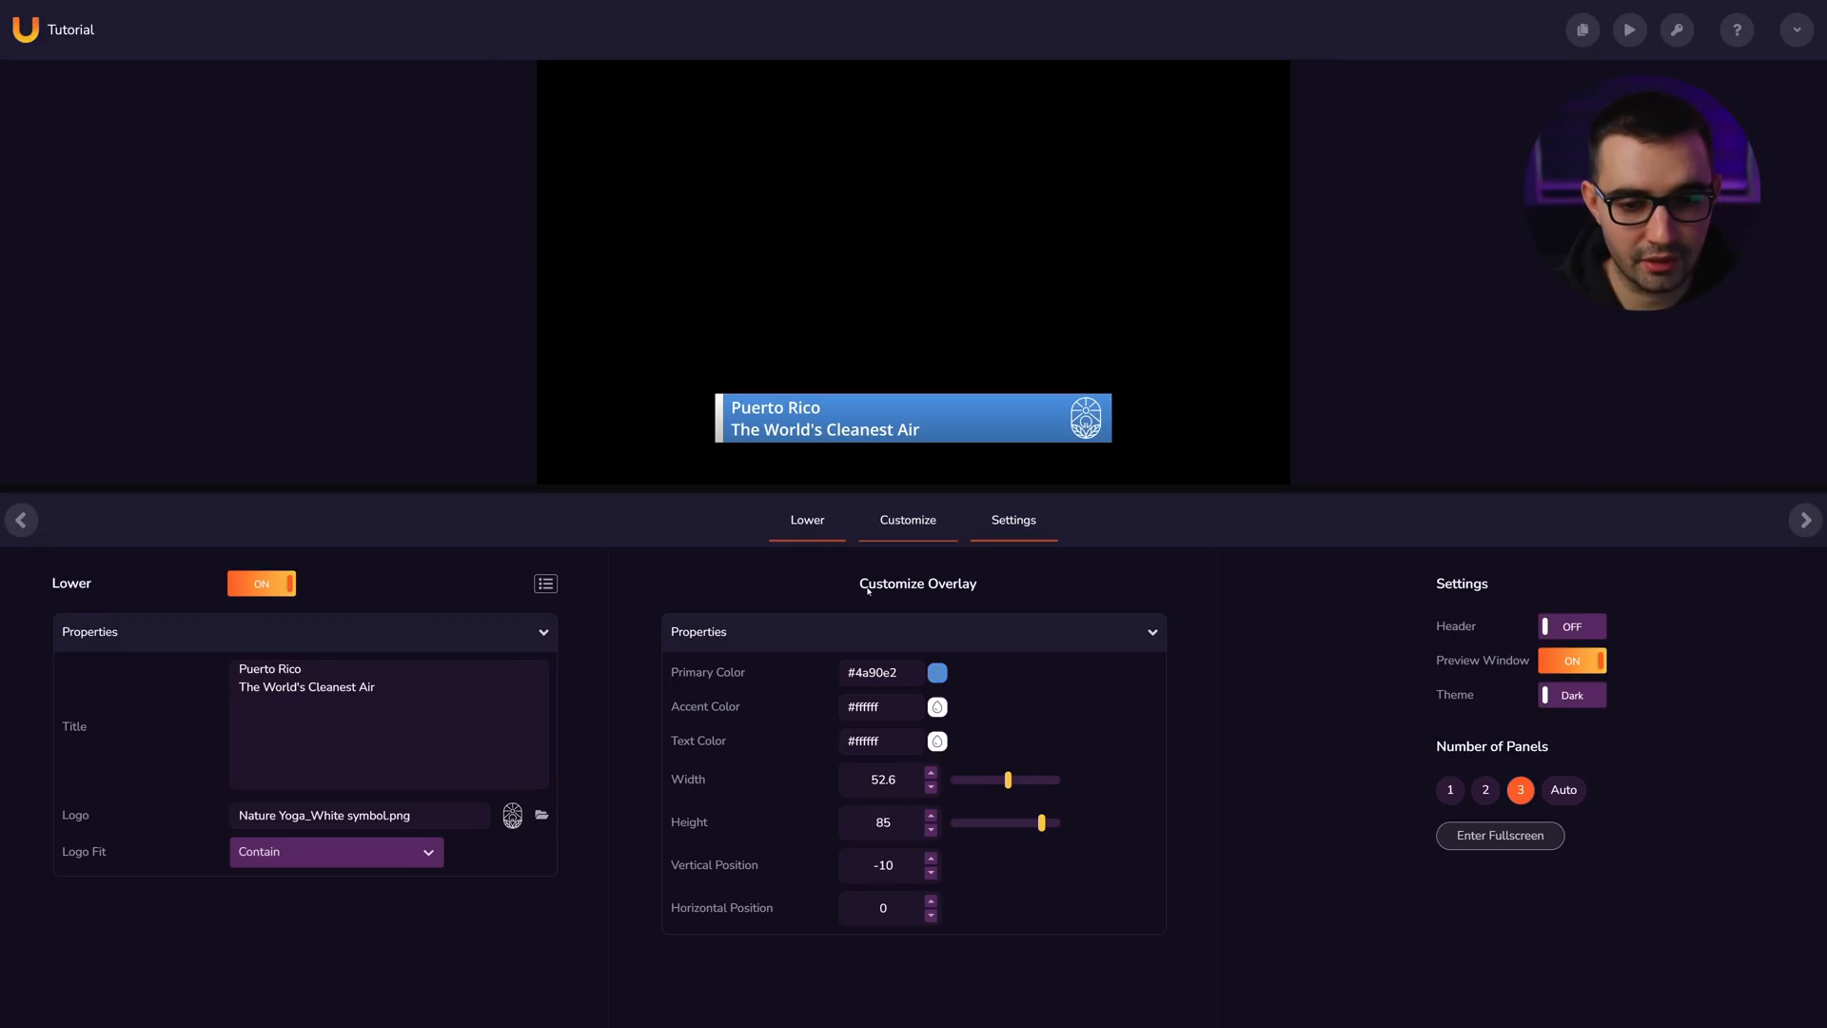
- Switch the Lower overlay off and on again, and collapse and re-expand its properties
left_click(275, 587)
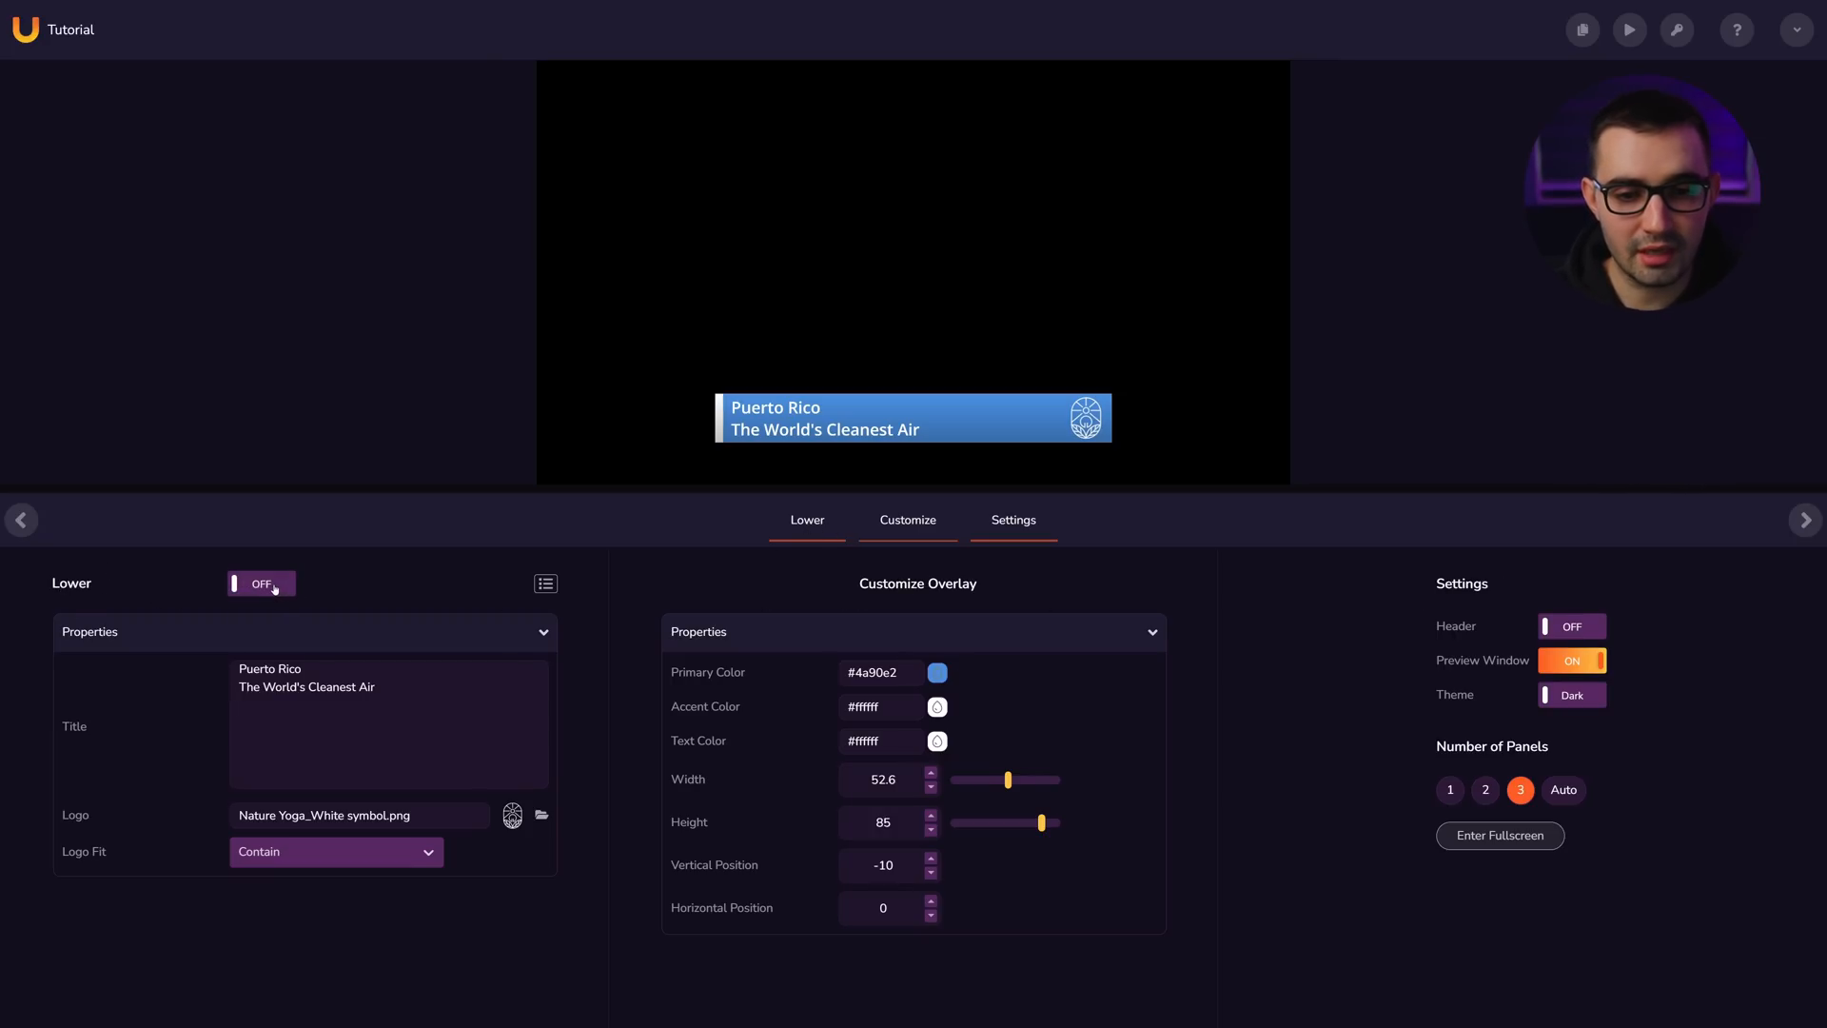
left_click(270, 590)
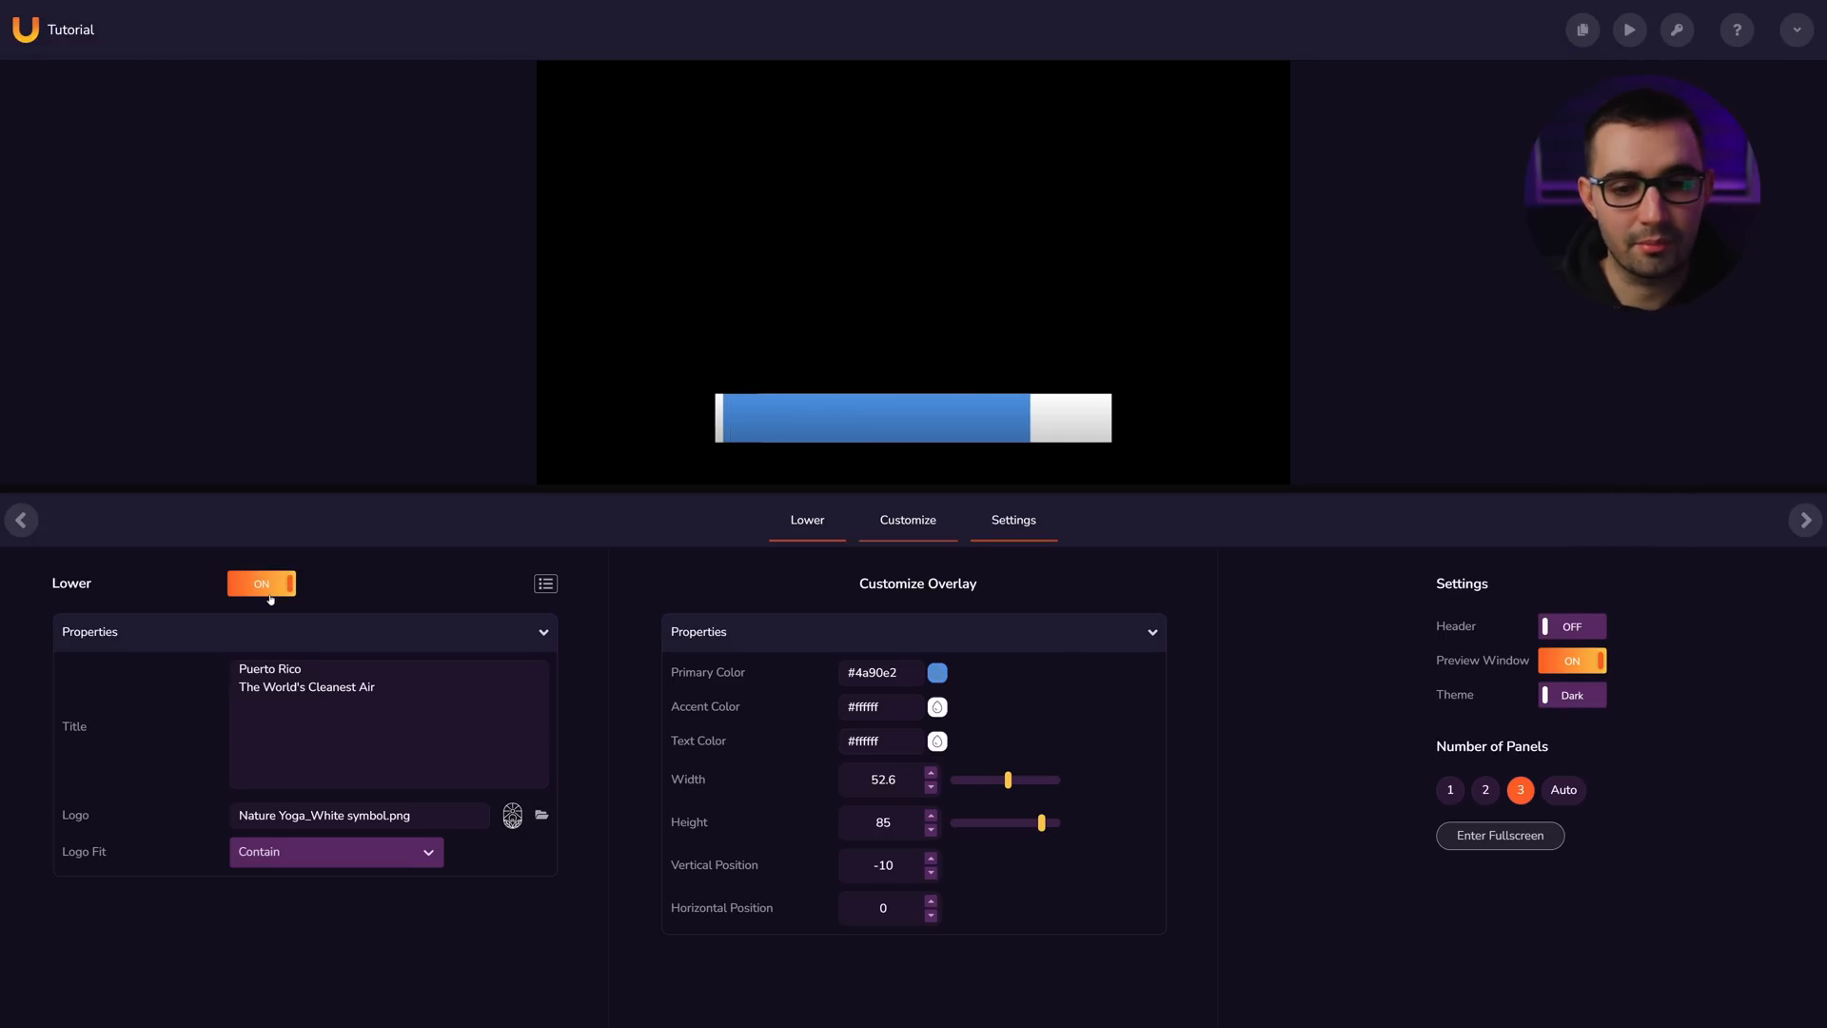
left_click(533, 633)
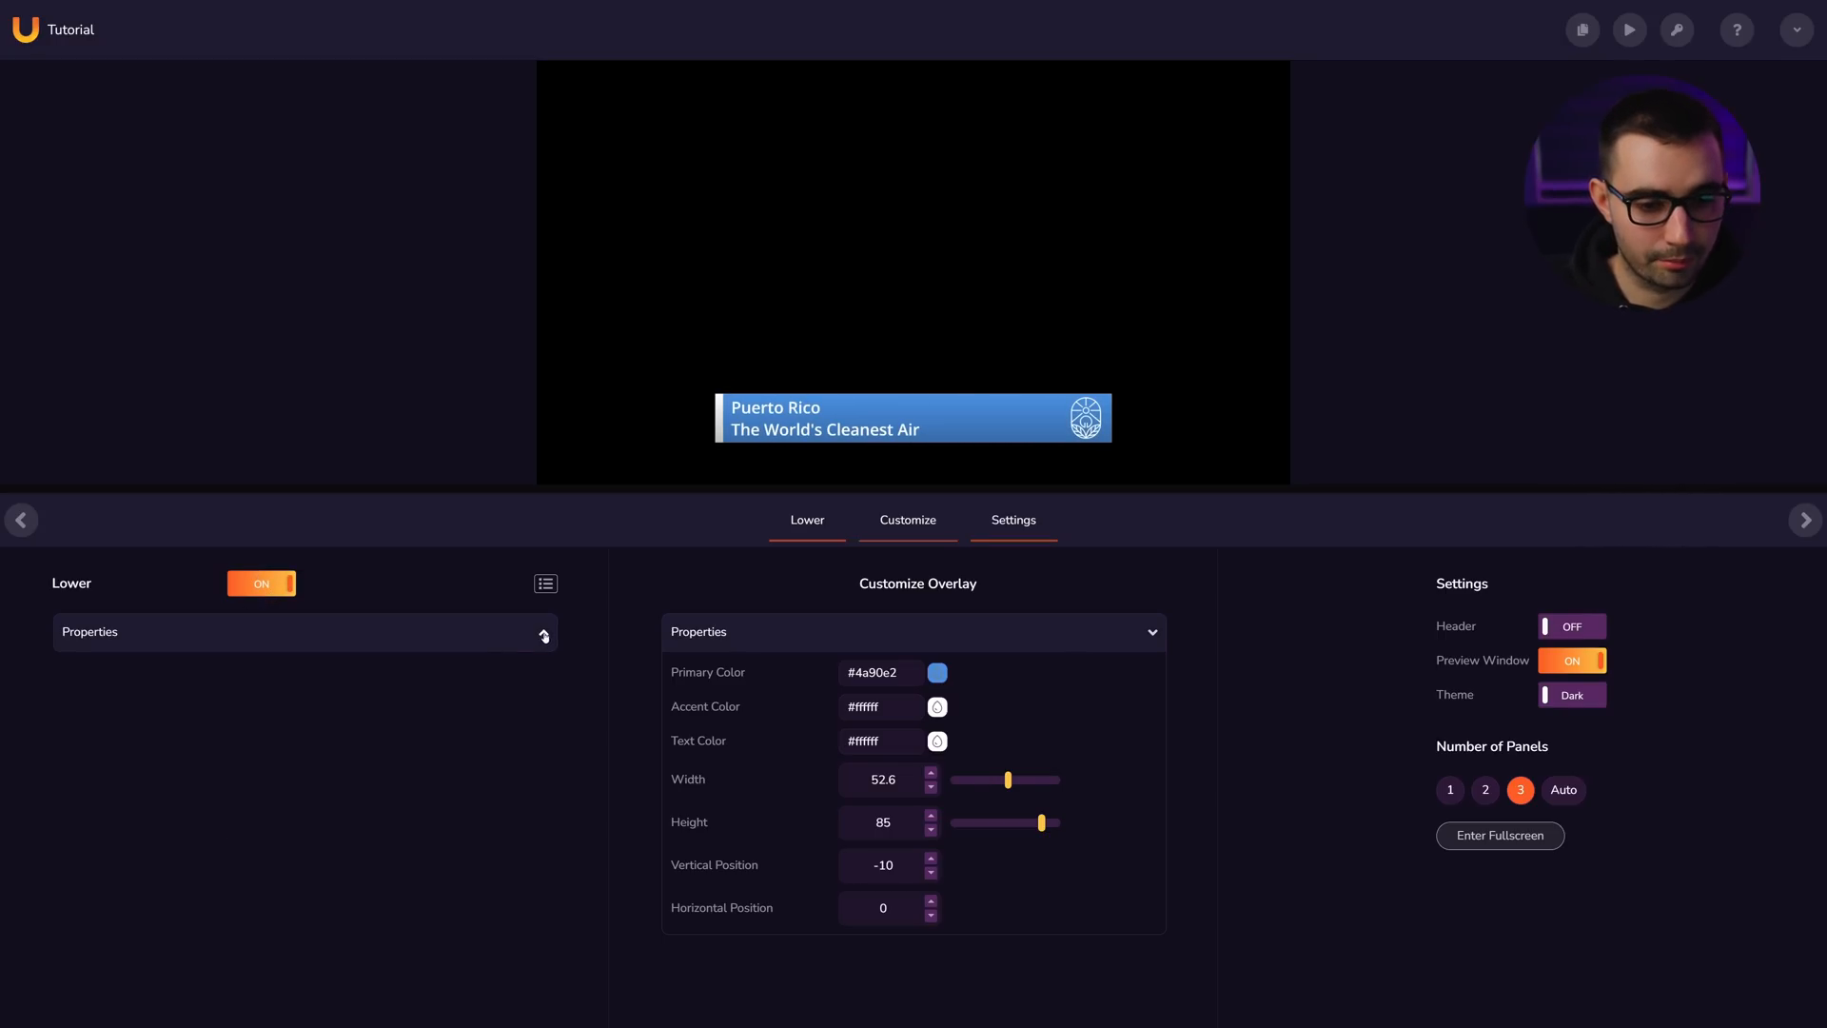
left_click(535, 633)
- Replace the lower third's title with "This is Overlays.UNO" and "this is the 2nd row" on a second line
key("ctrl+a")
key("BackSpace")
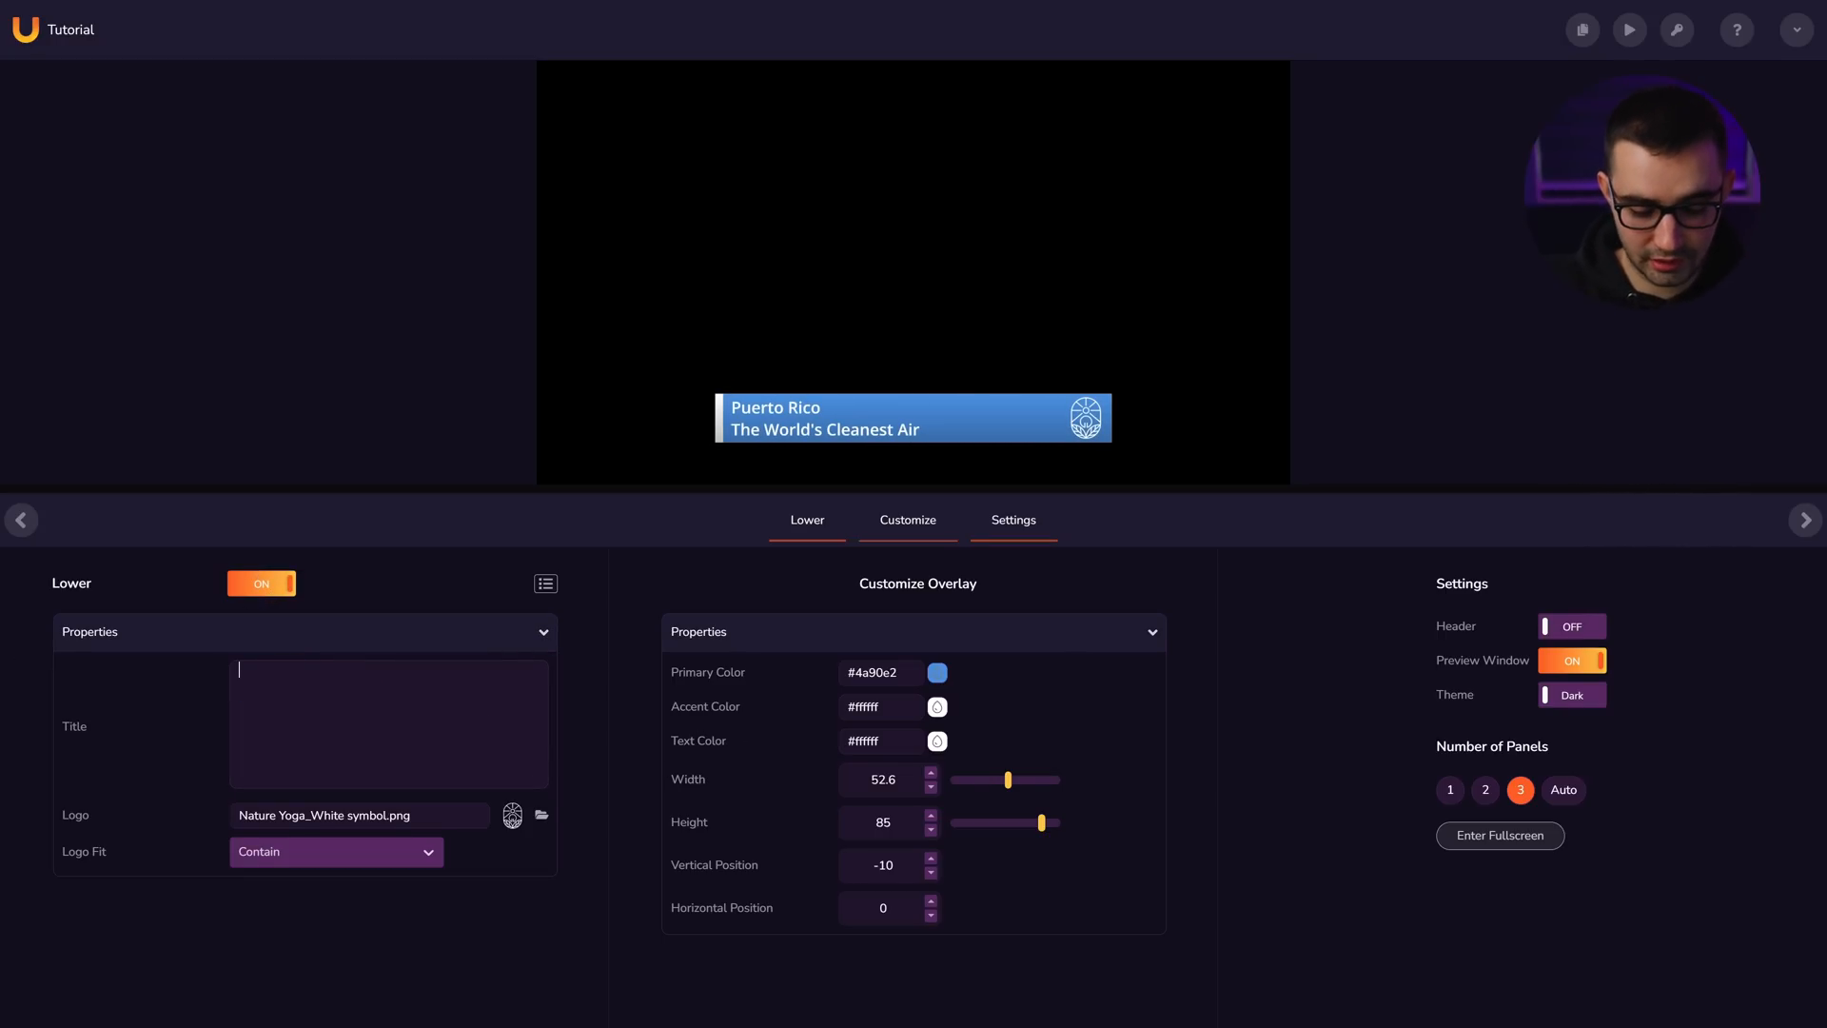
type("This ")
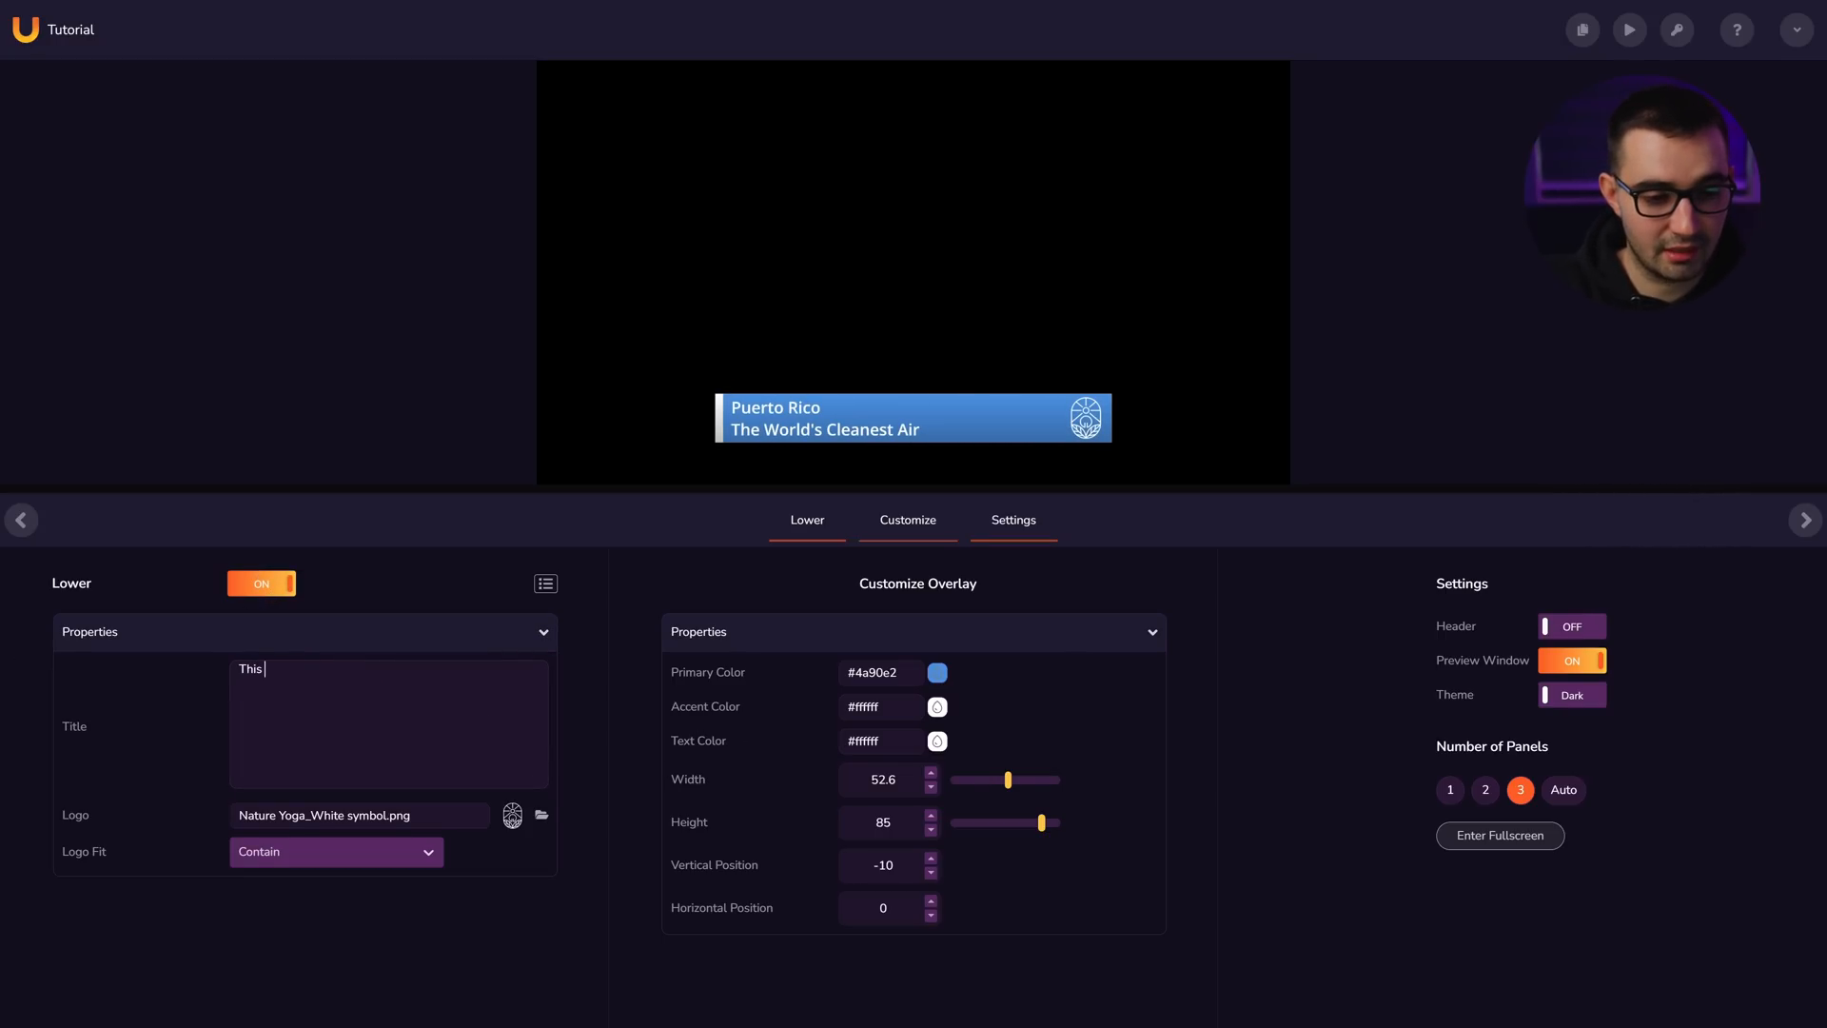
type("is Overlays.UNO")
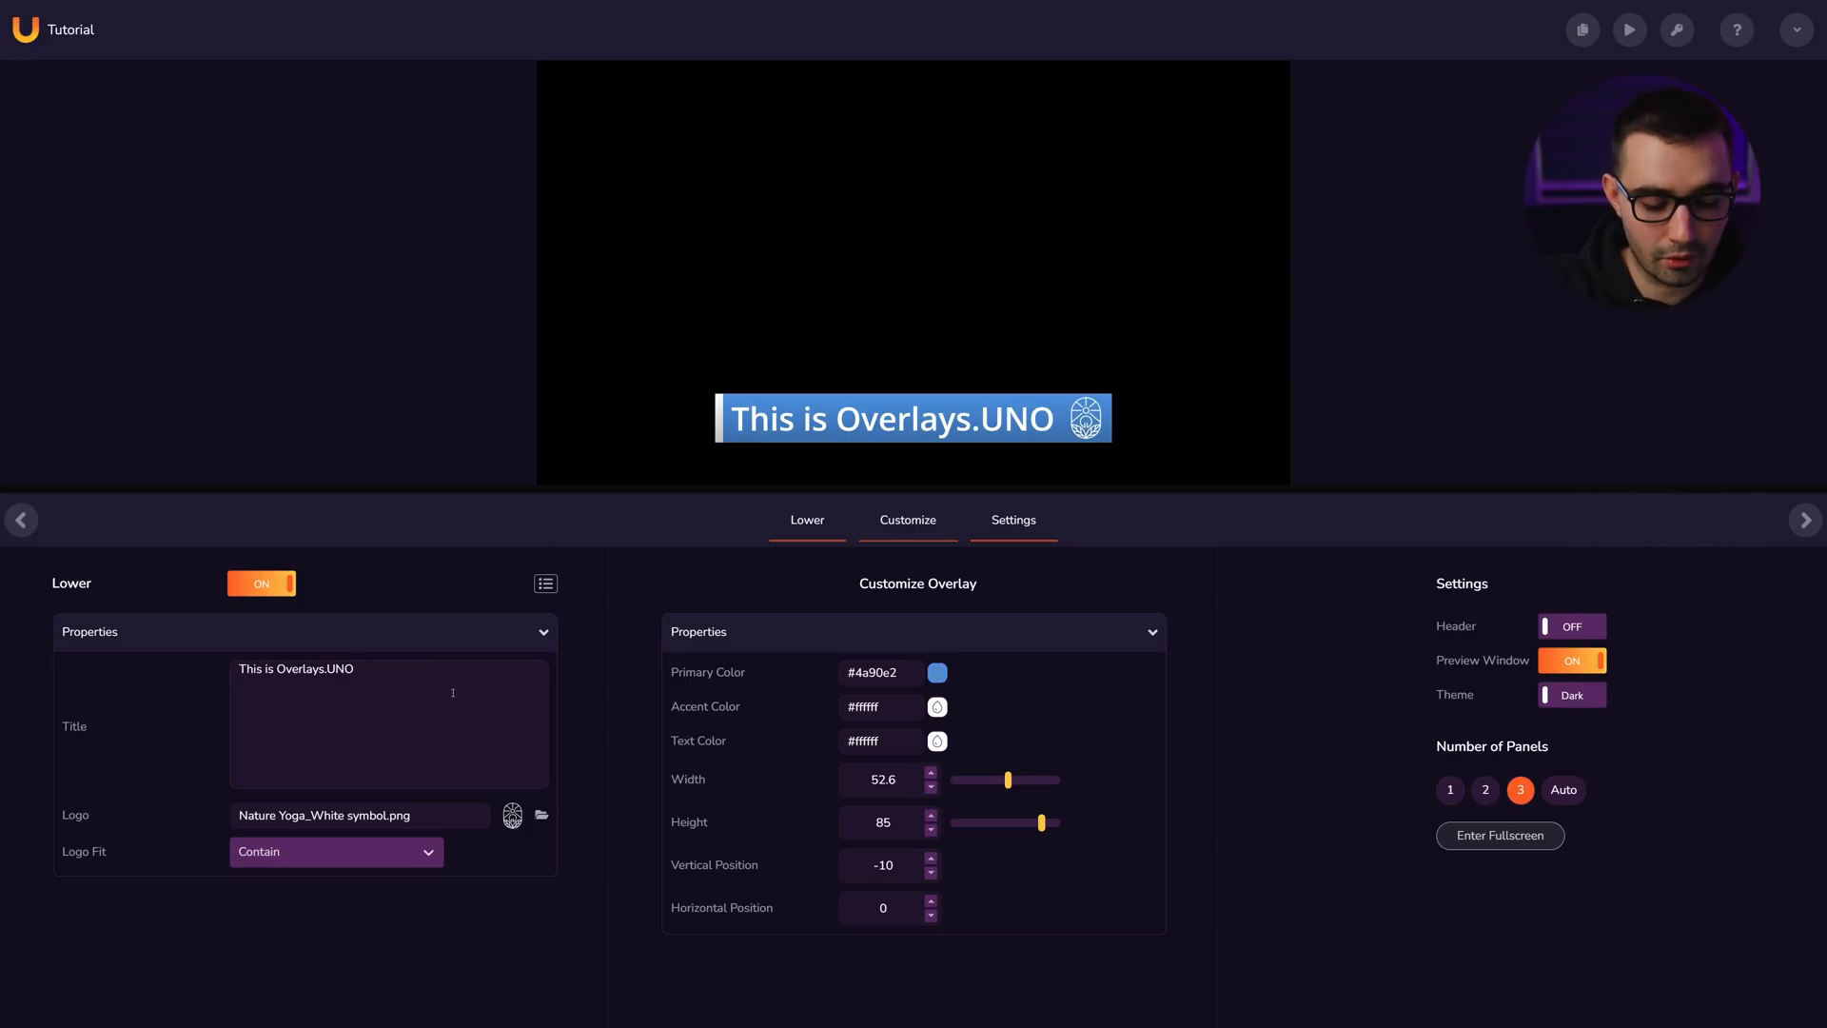
type("this is teh w")
key("BackSpace")
key("BackSpace")
key("BackSpace")
key("BackSpace")
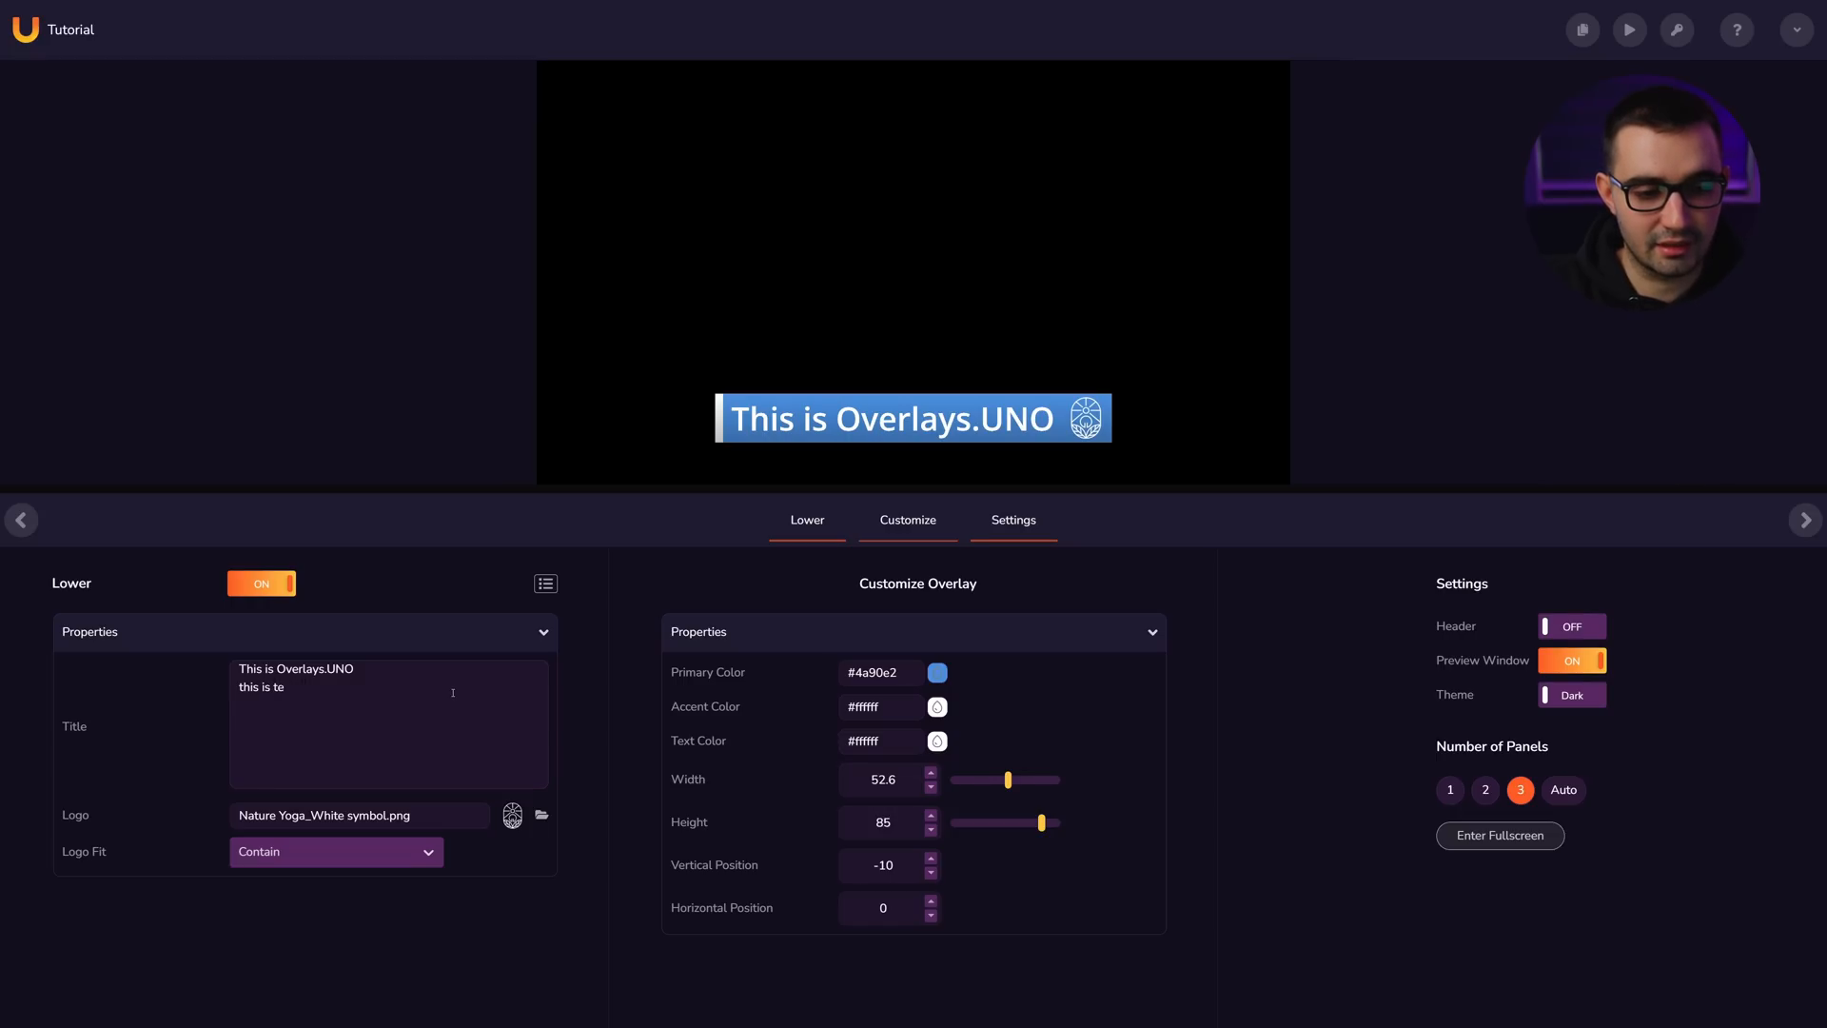
type("he 2nd row")
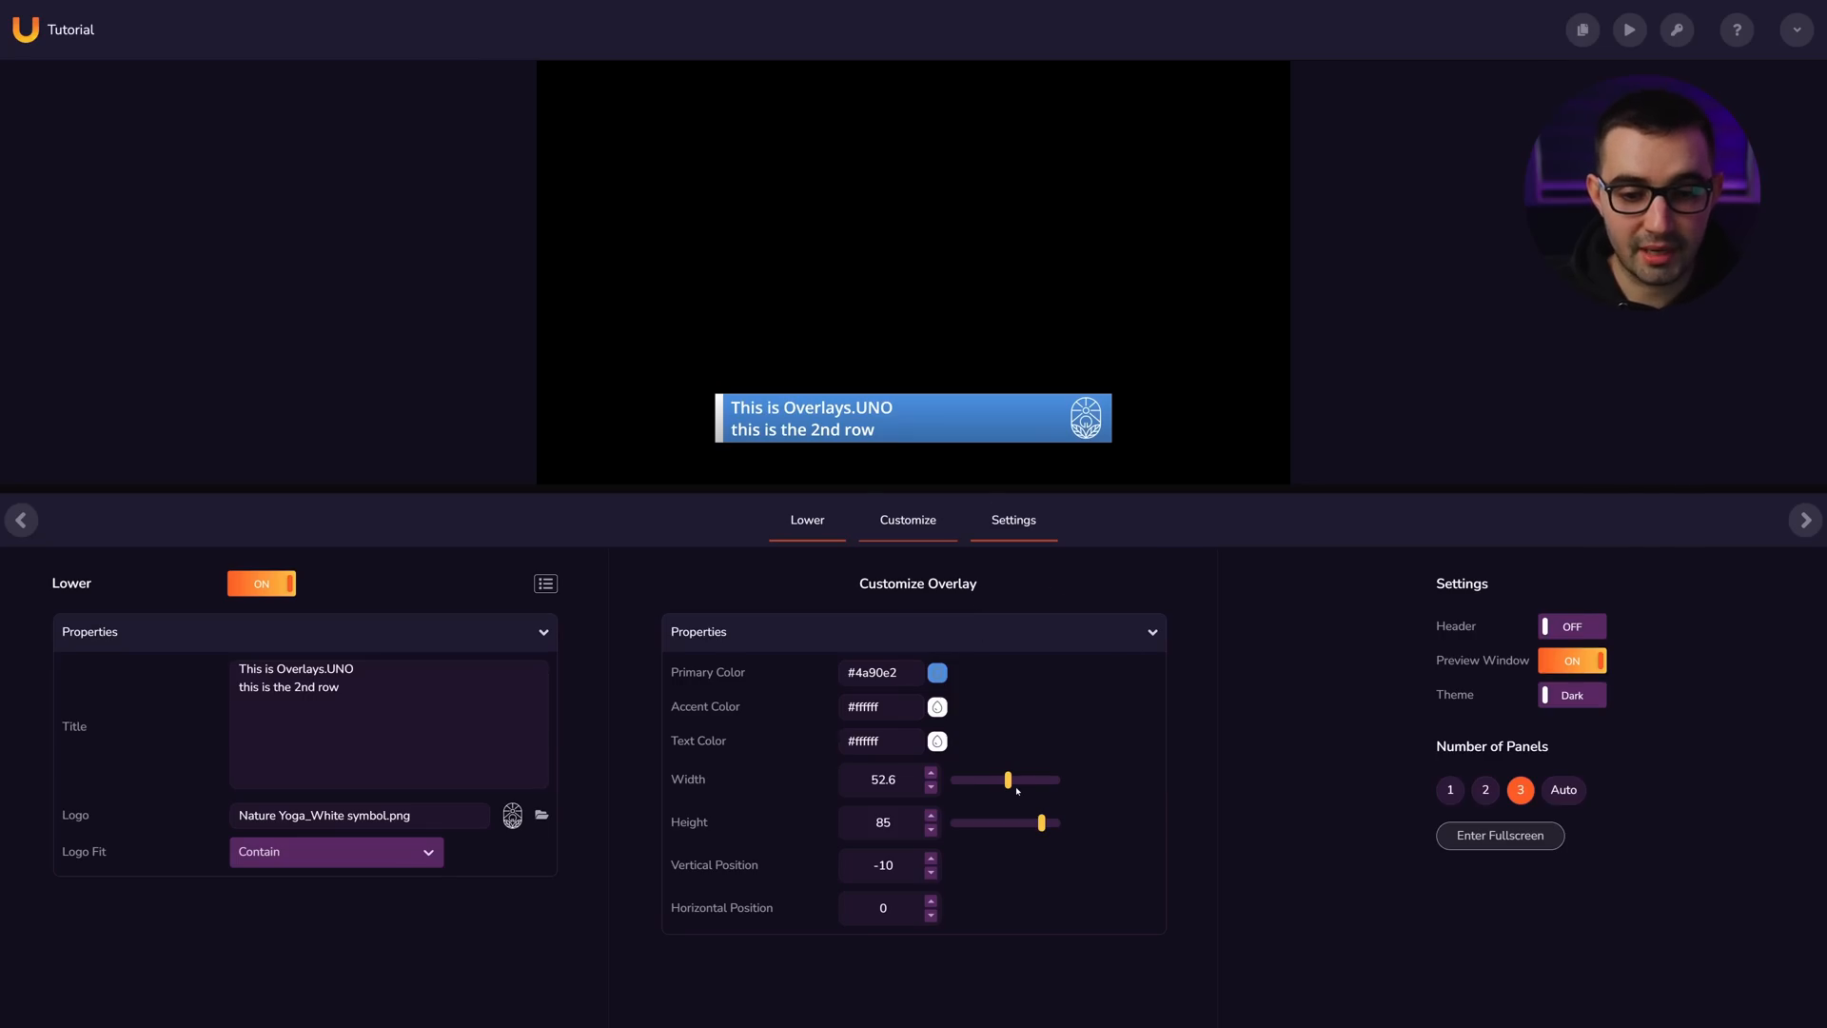
- Set the lower third's width to 57.6, height to 100 and vertical position to -6
left_click_drag(1009, 781, 1061, 824)
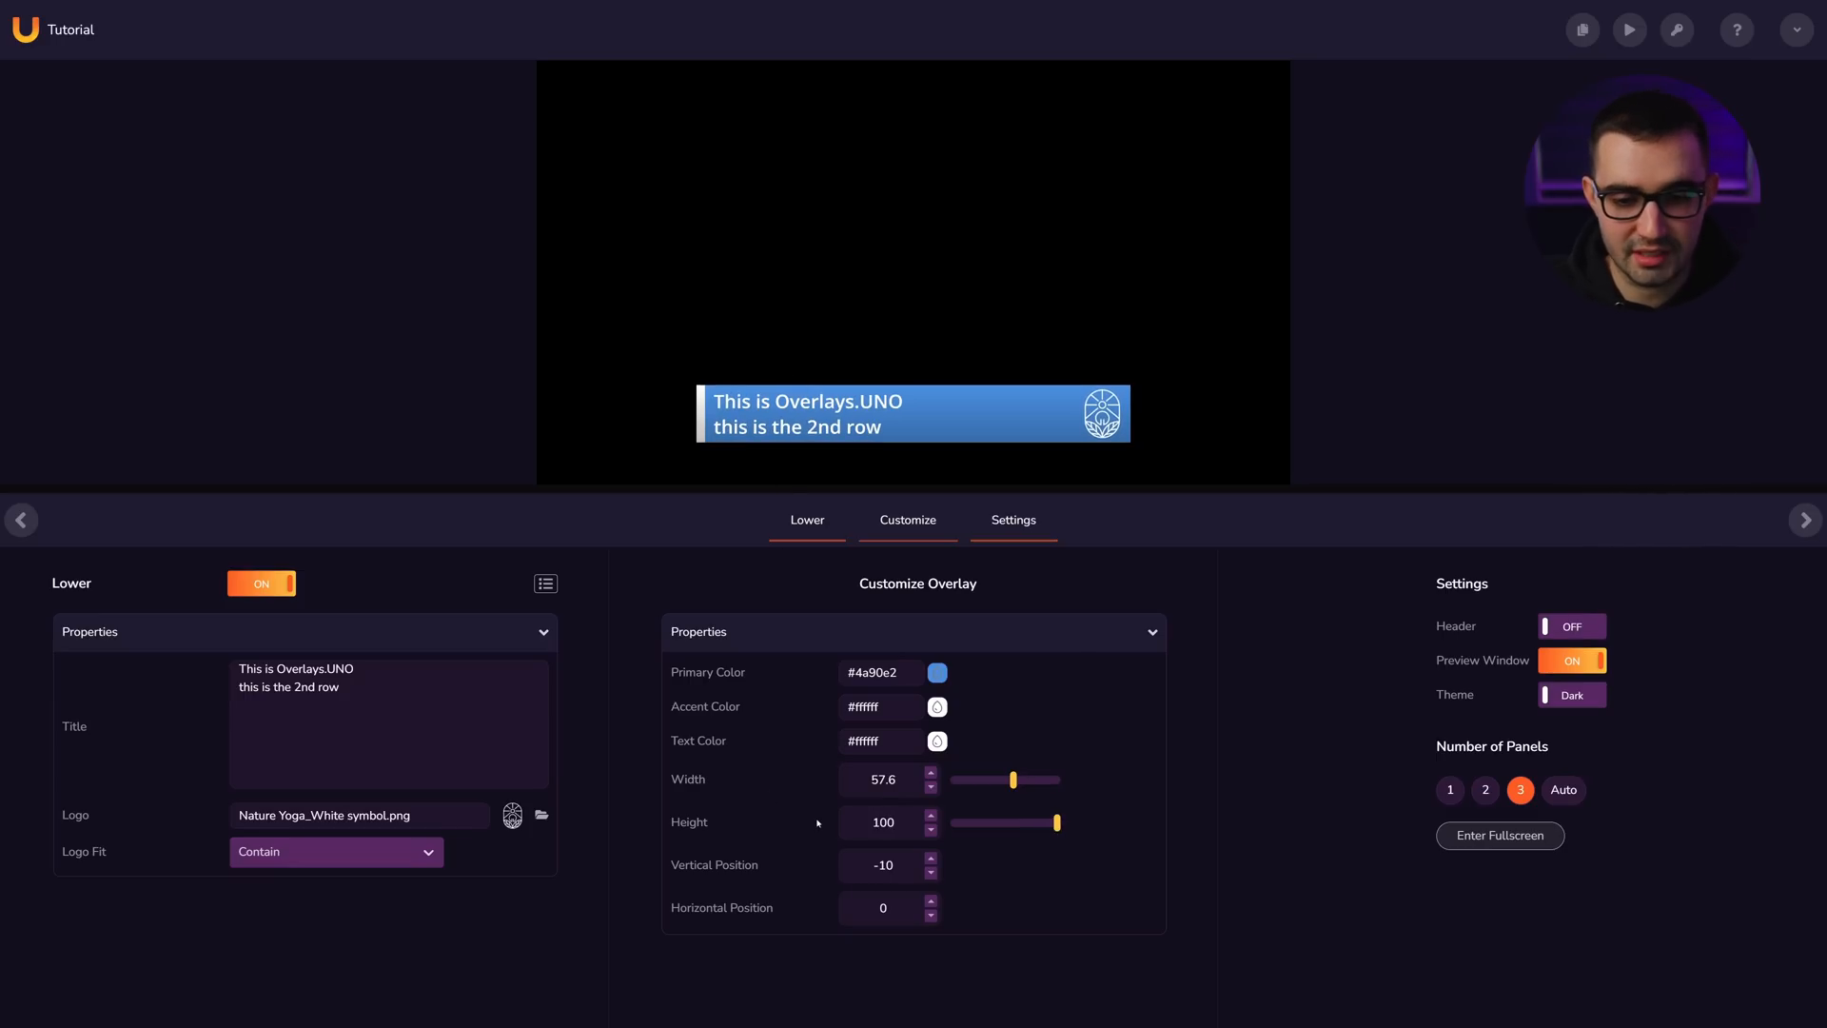
left_click(932, 860)
left_click(932, 859)
left_click(932, 860)
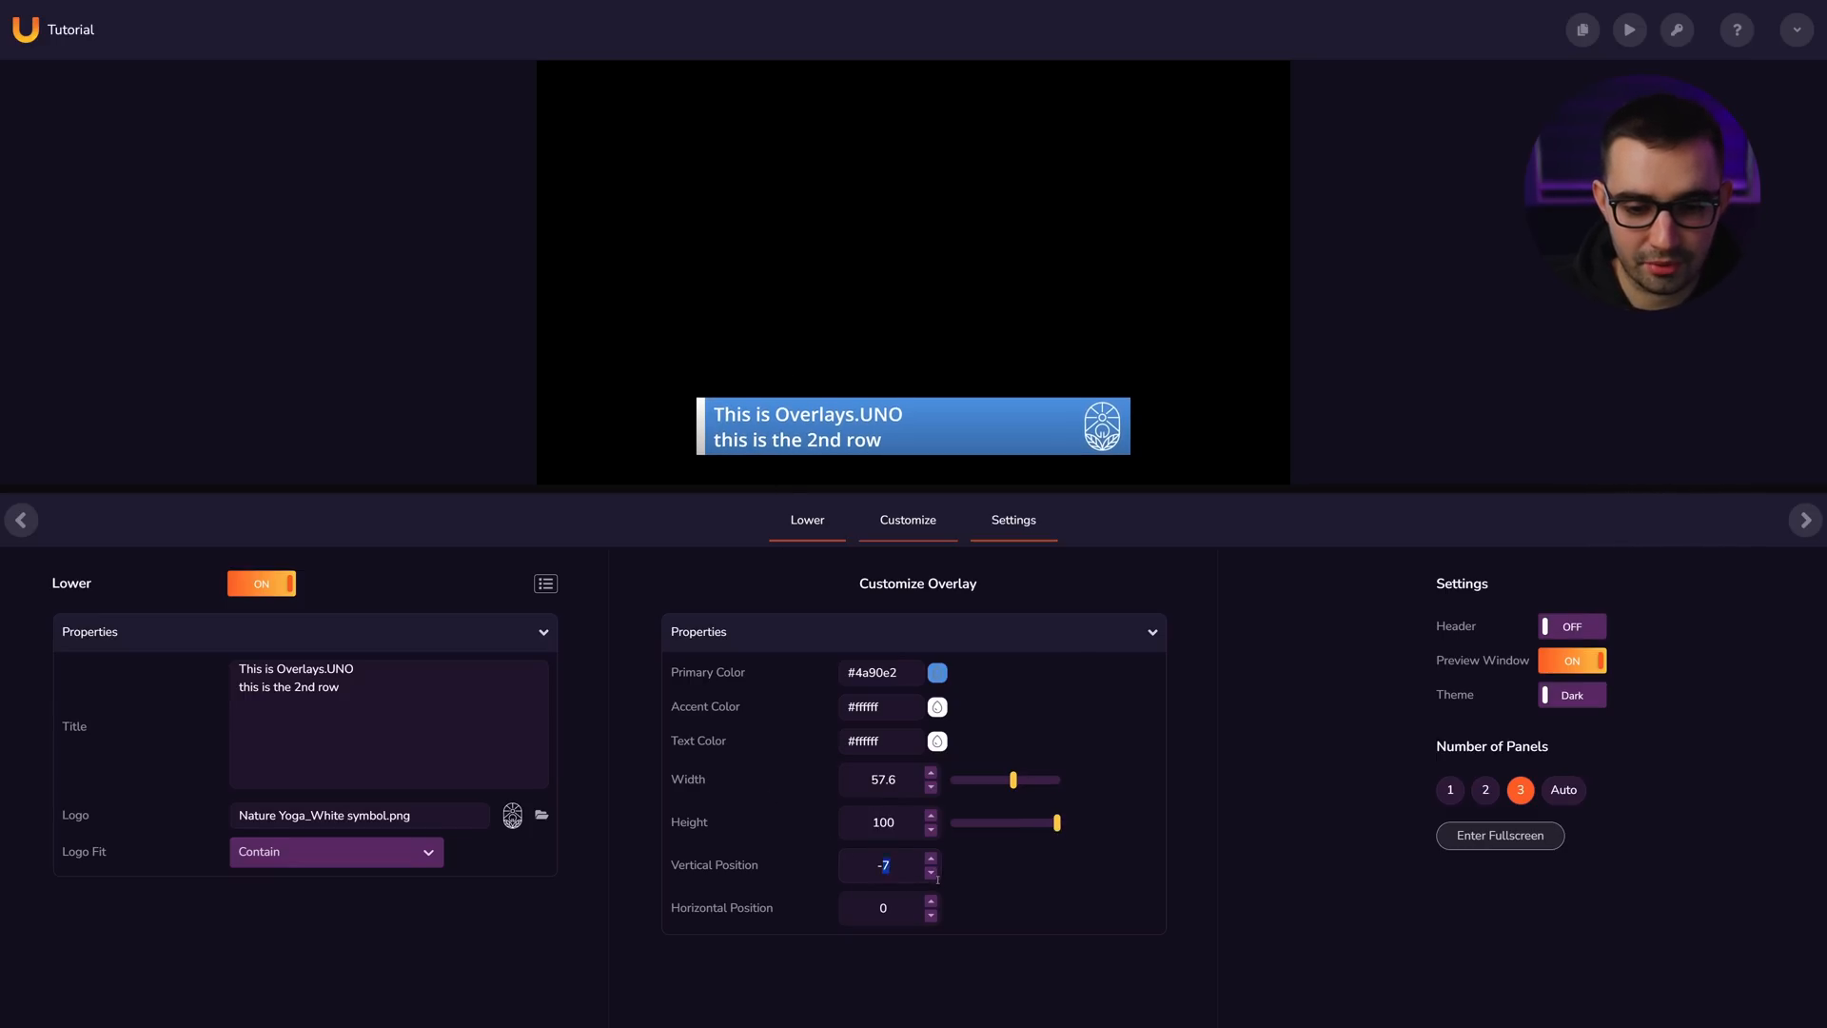
left_click(931, 875)
left_click(931, 876)
- Change the lower third's primary color to the semi-transparent blue #266ce08a
left_click(937, 673)
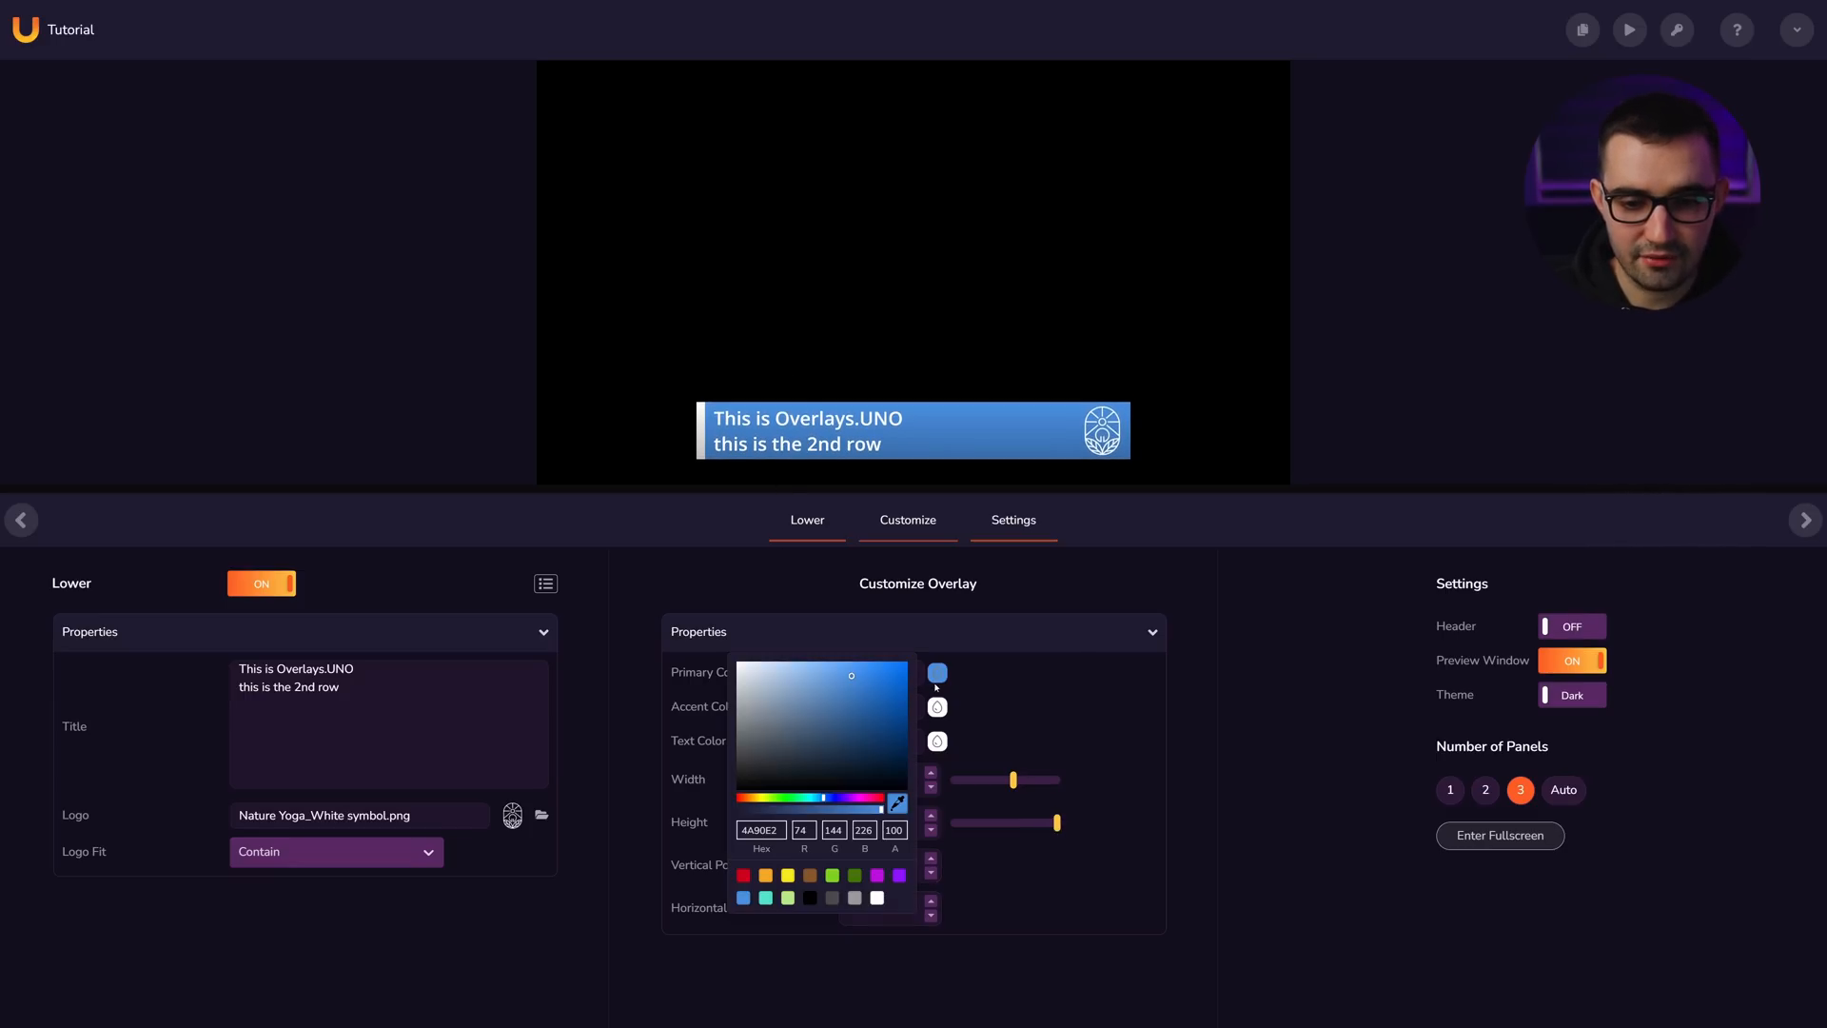
left_click_drag(836, 807, 752, 799)
left_click_drag(840, 706, 897, 703)
left_click_drag(822, 800, 811, 800)
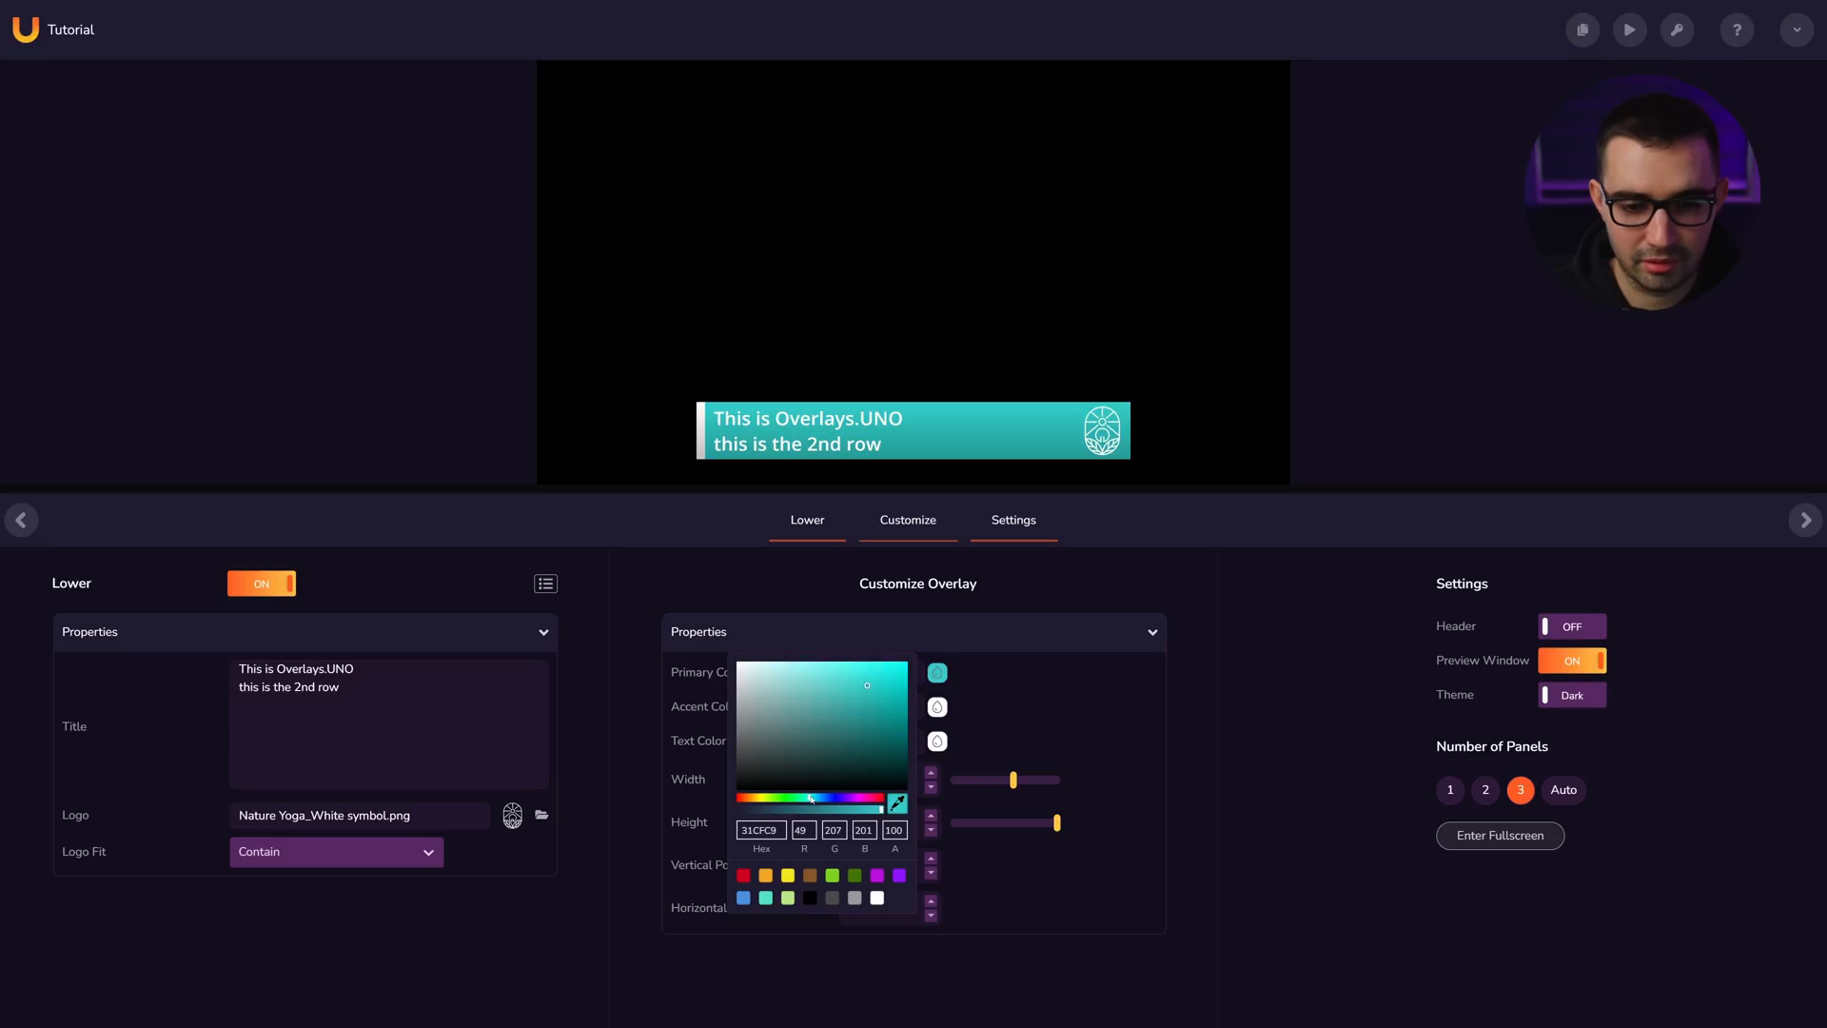
left_click(813, 810)
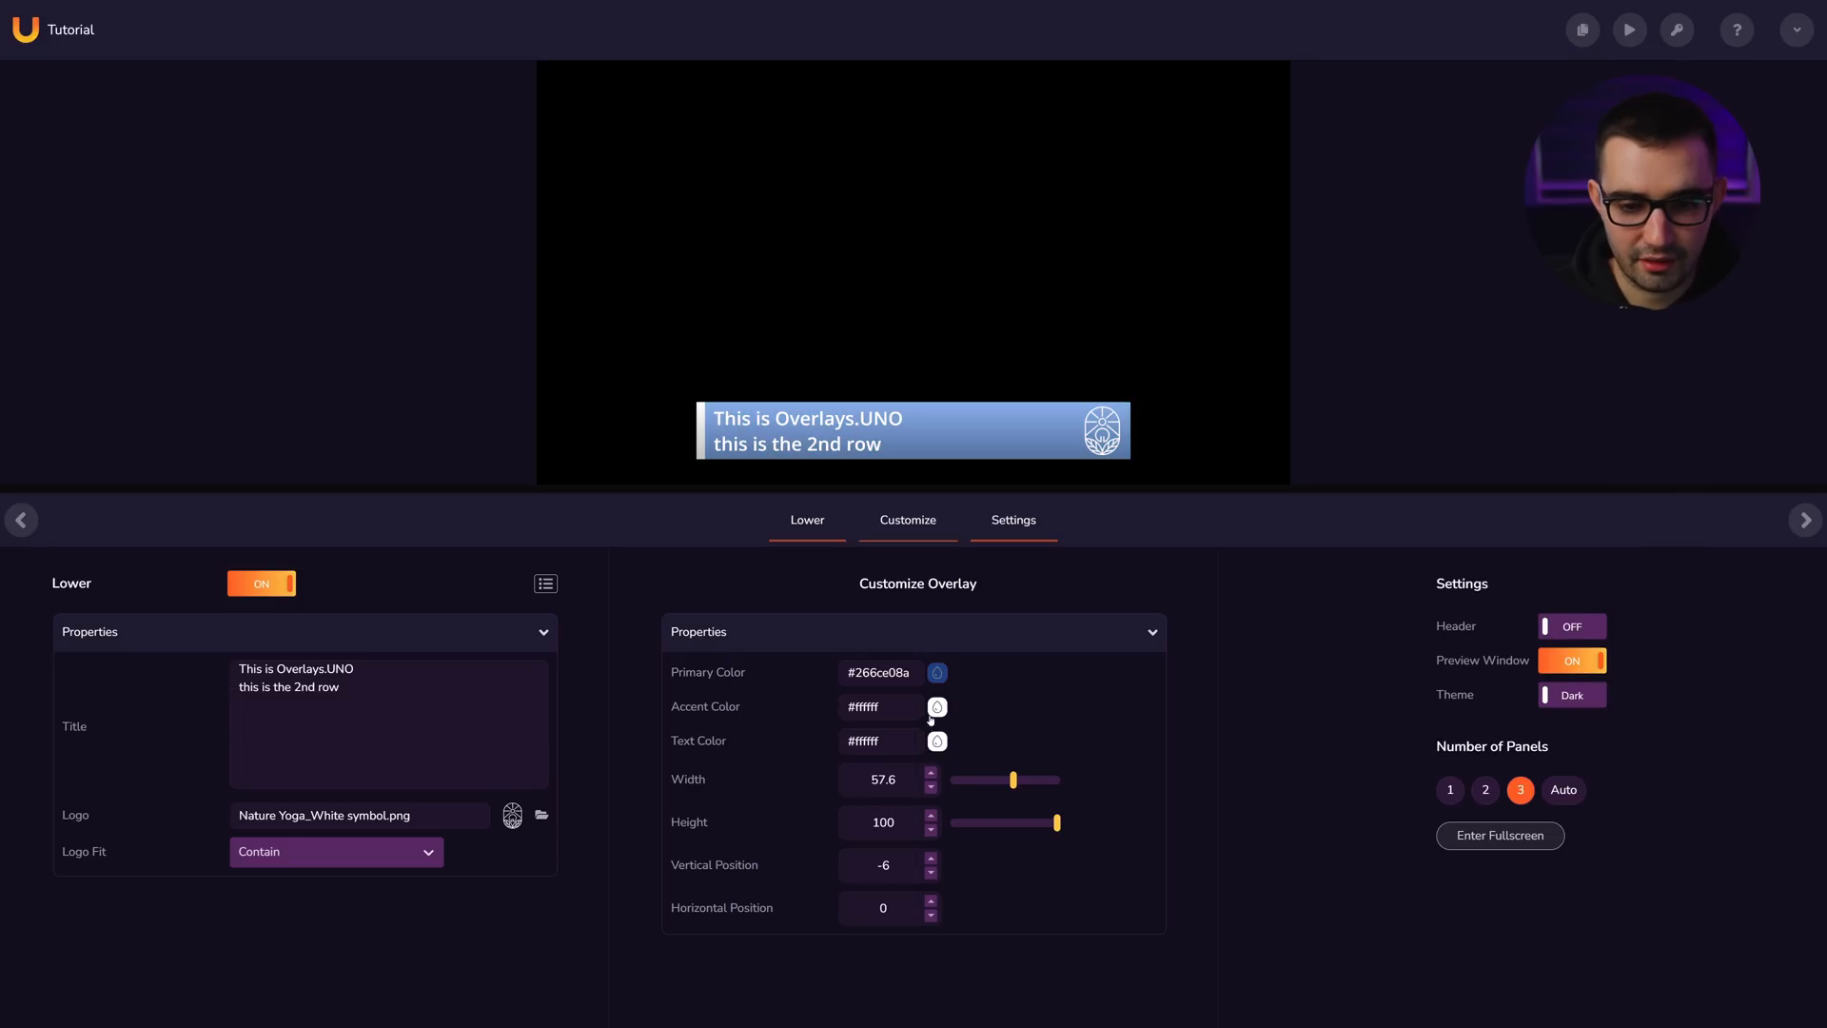
- Try the purple accent color #b610cc and a red text color on the lower third
left_click(937, 741)
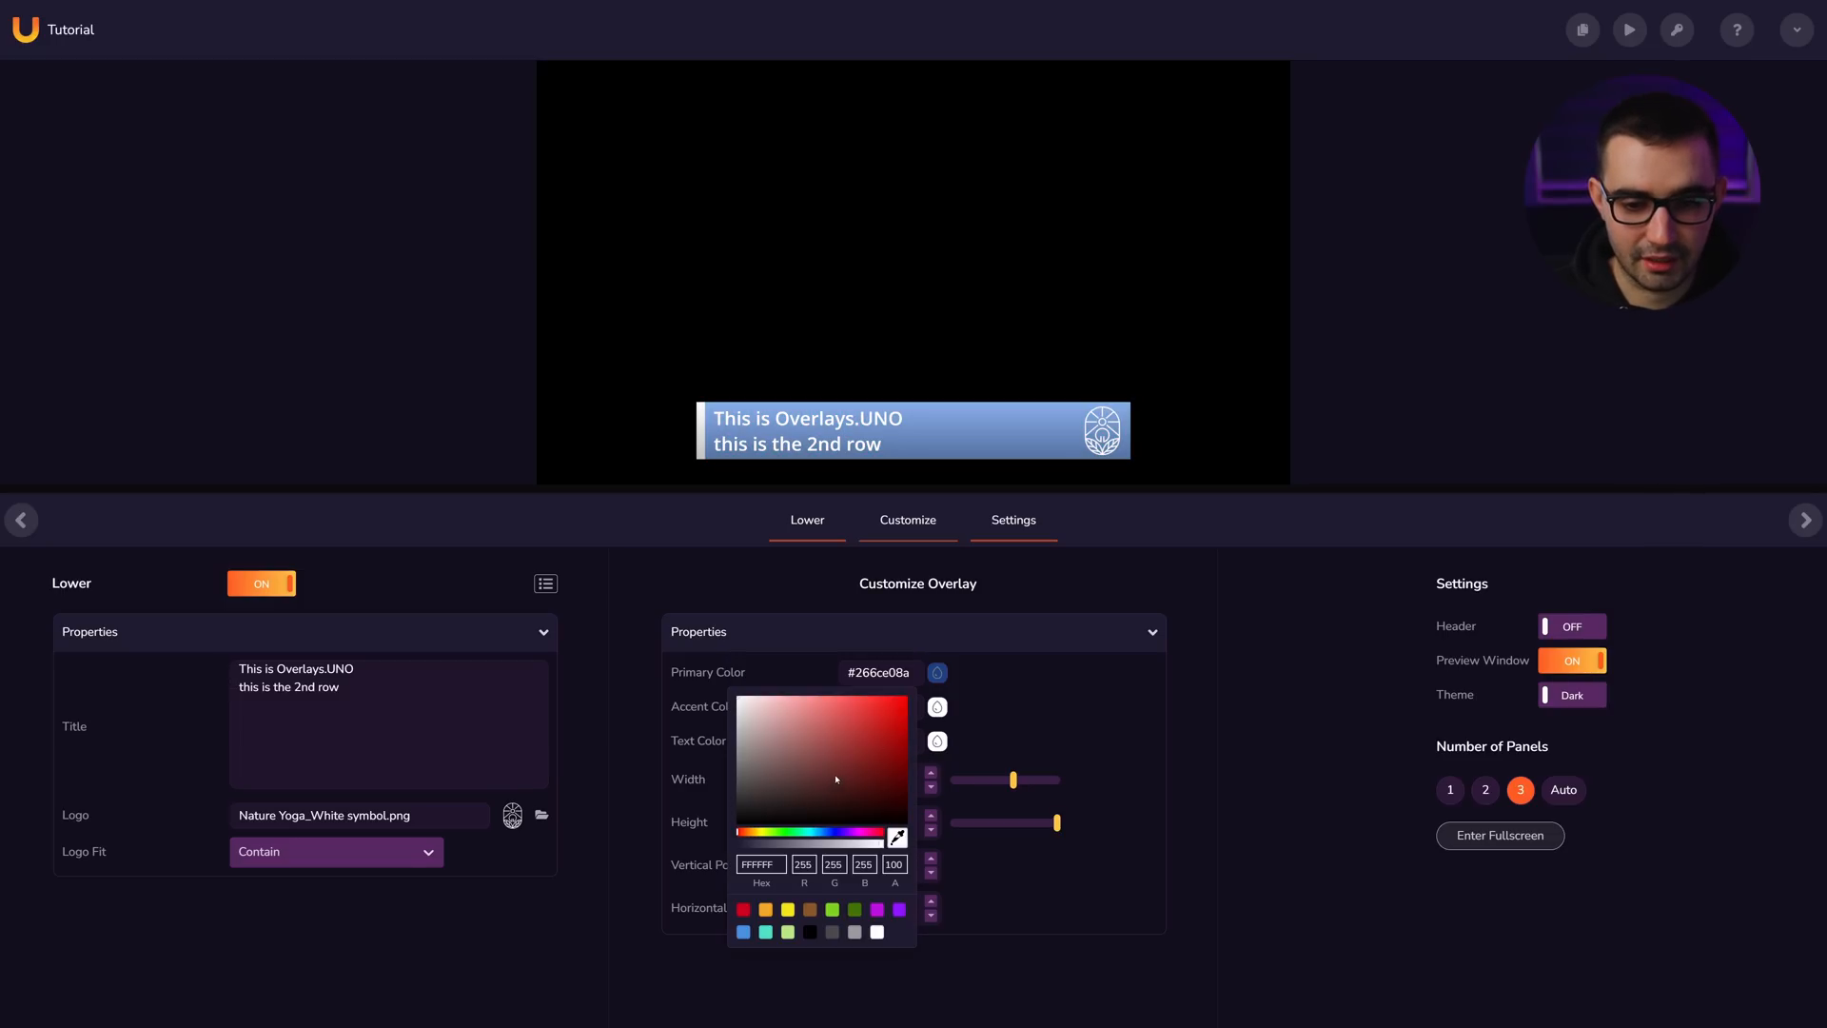
left_click(937, 742)
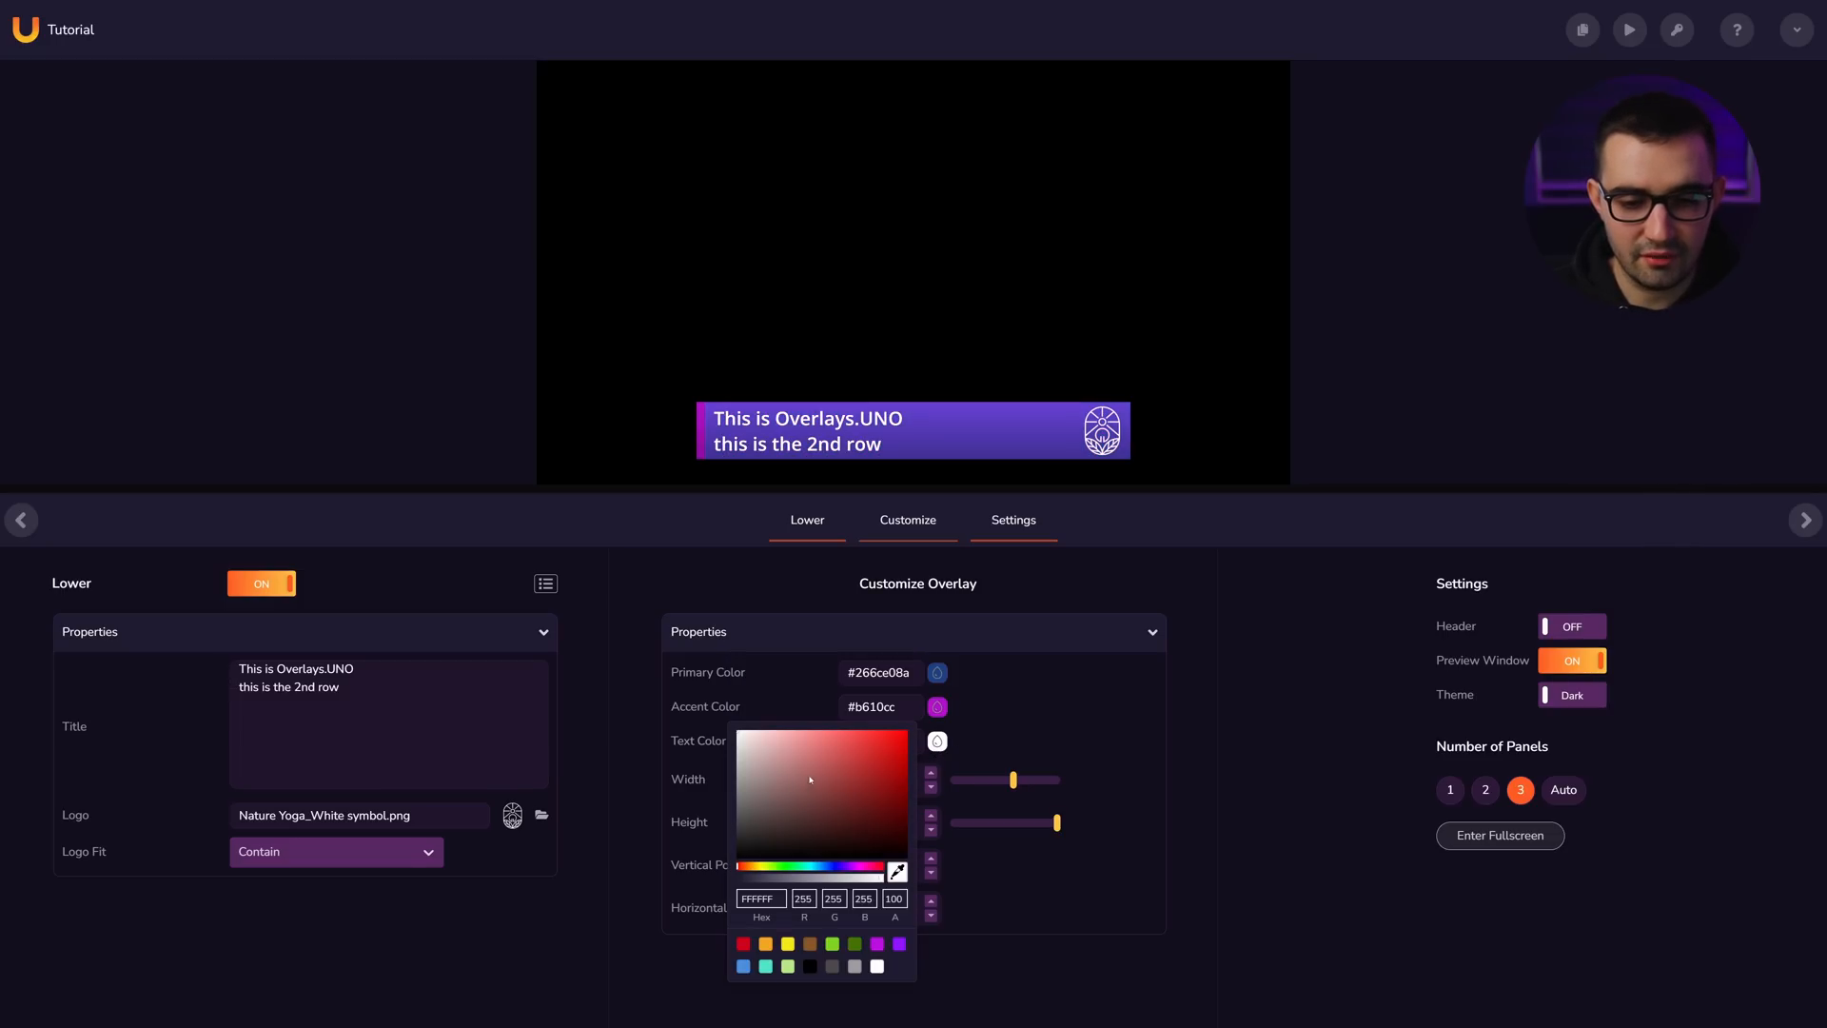
left_click_drag(810, 779, 921, 707)
left_click_drag(887, 760, 536, 600)
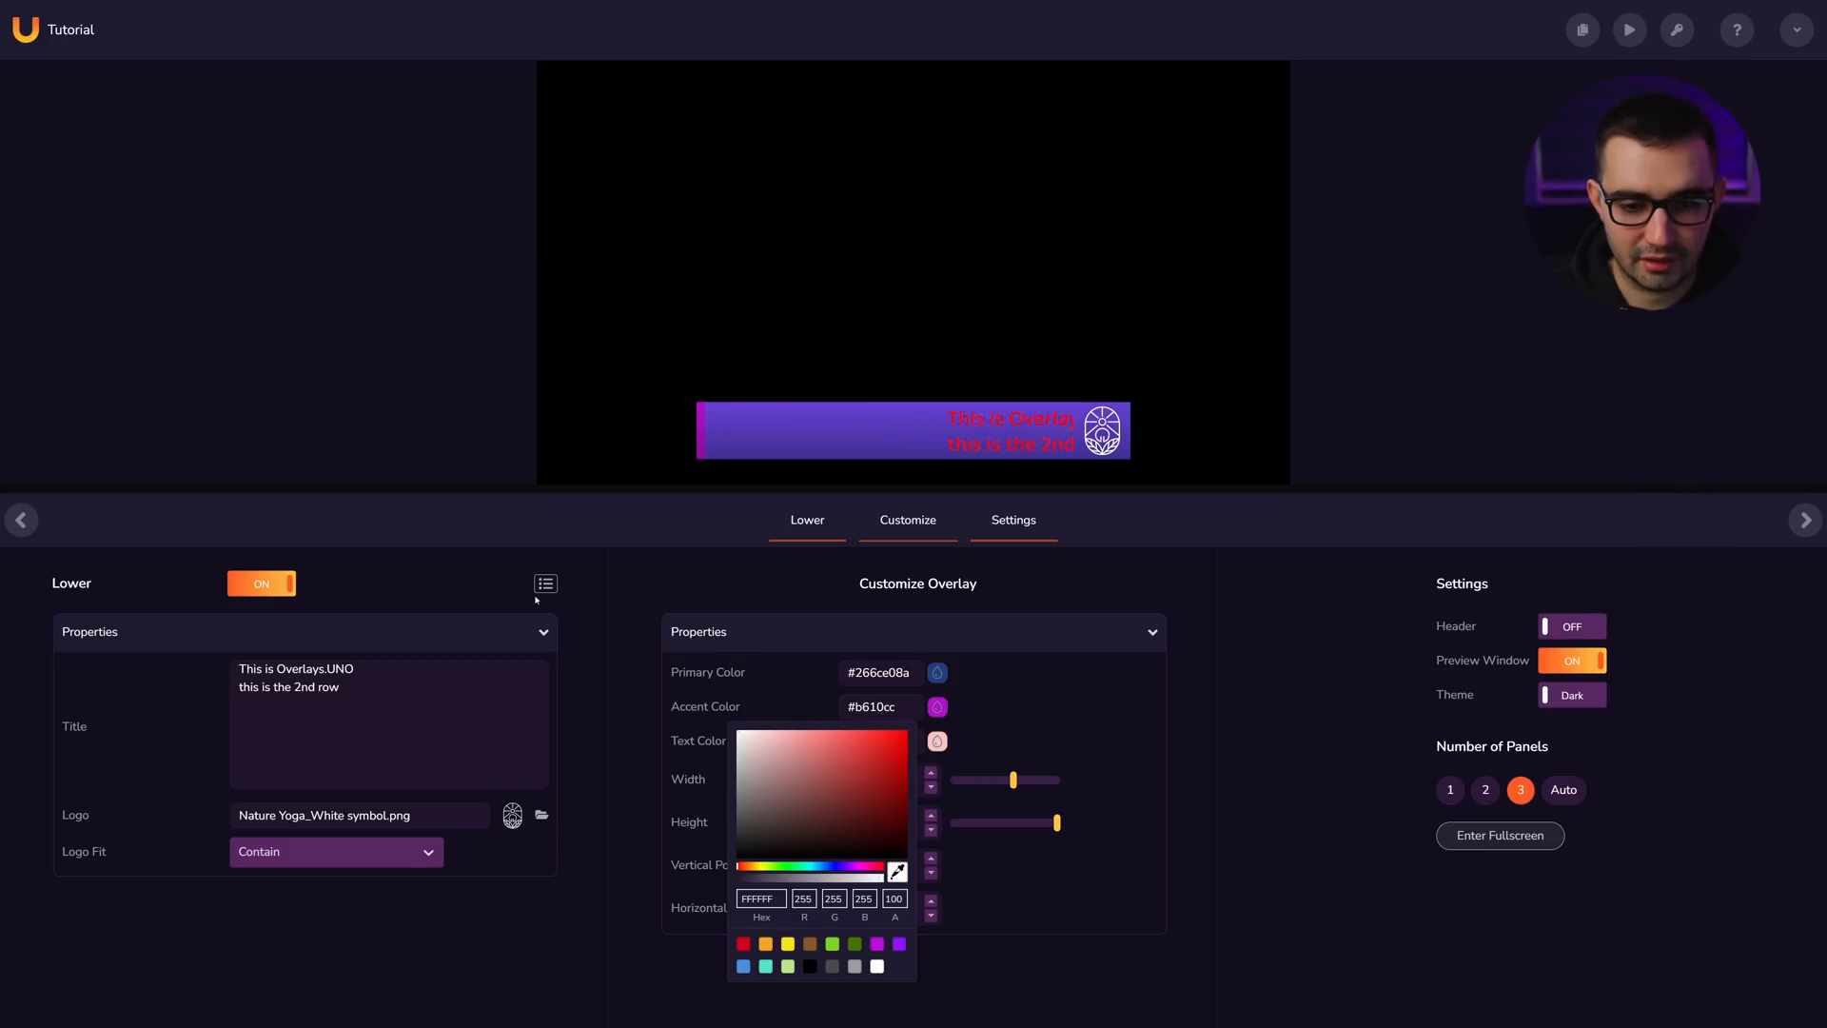
left_click(1221, 714)
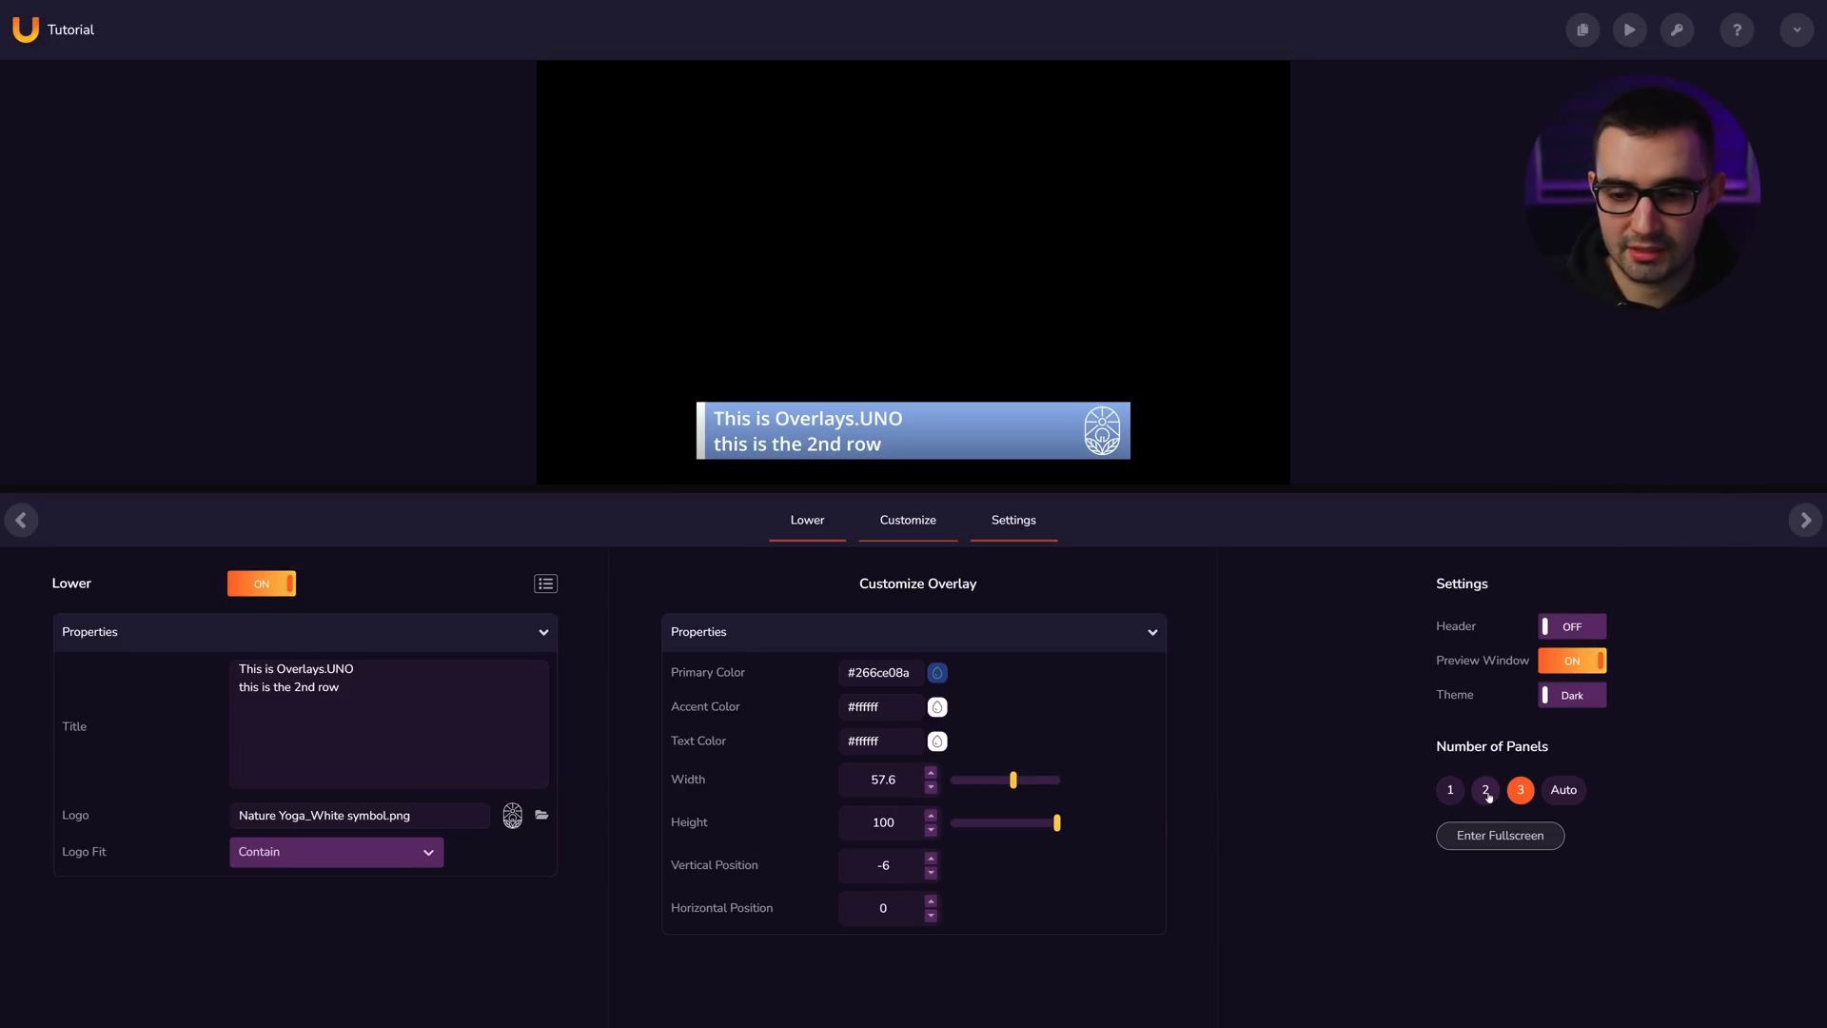
- Set the number of control panels to 2 and show the Lower and Customize panels side by side
left_click(1486, 792)
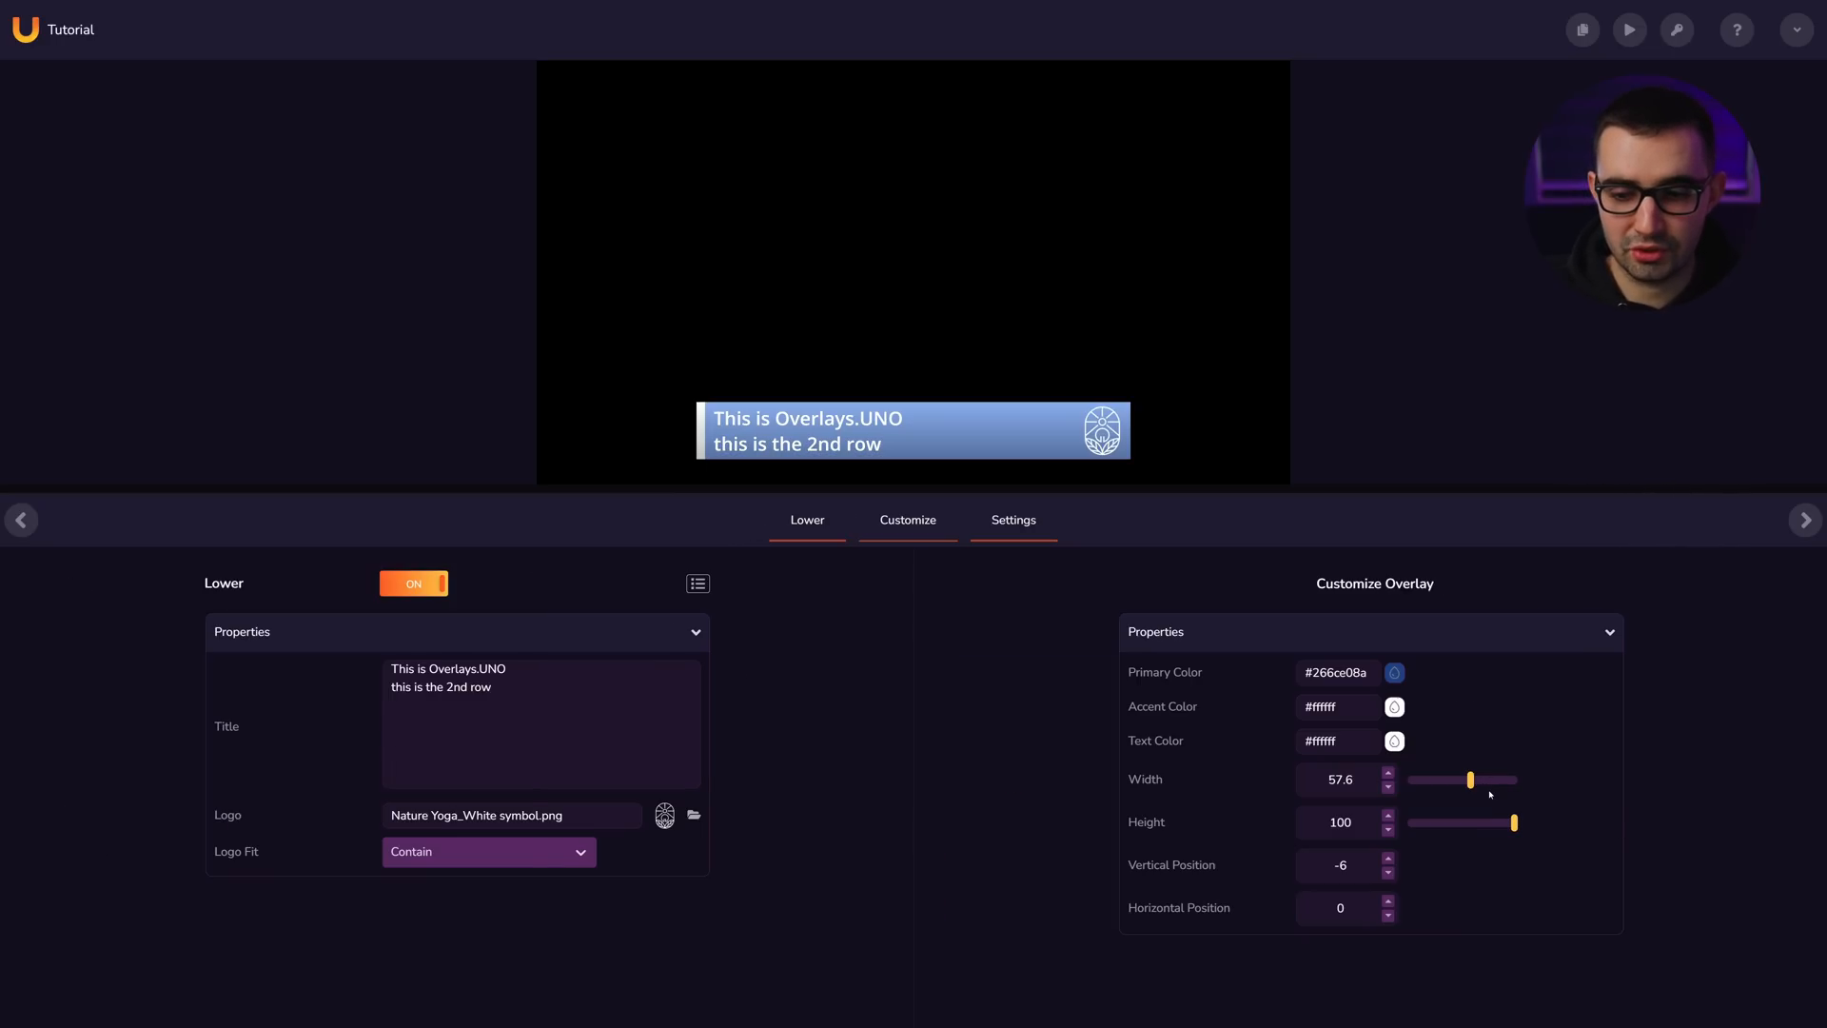
left_click(1011, 521)
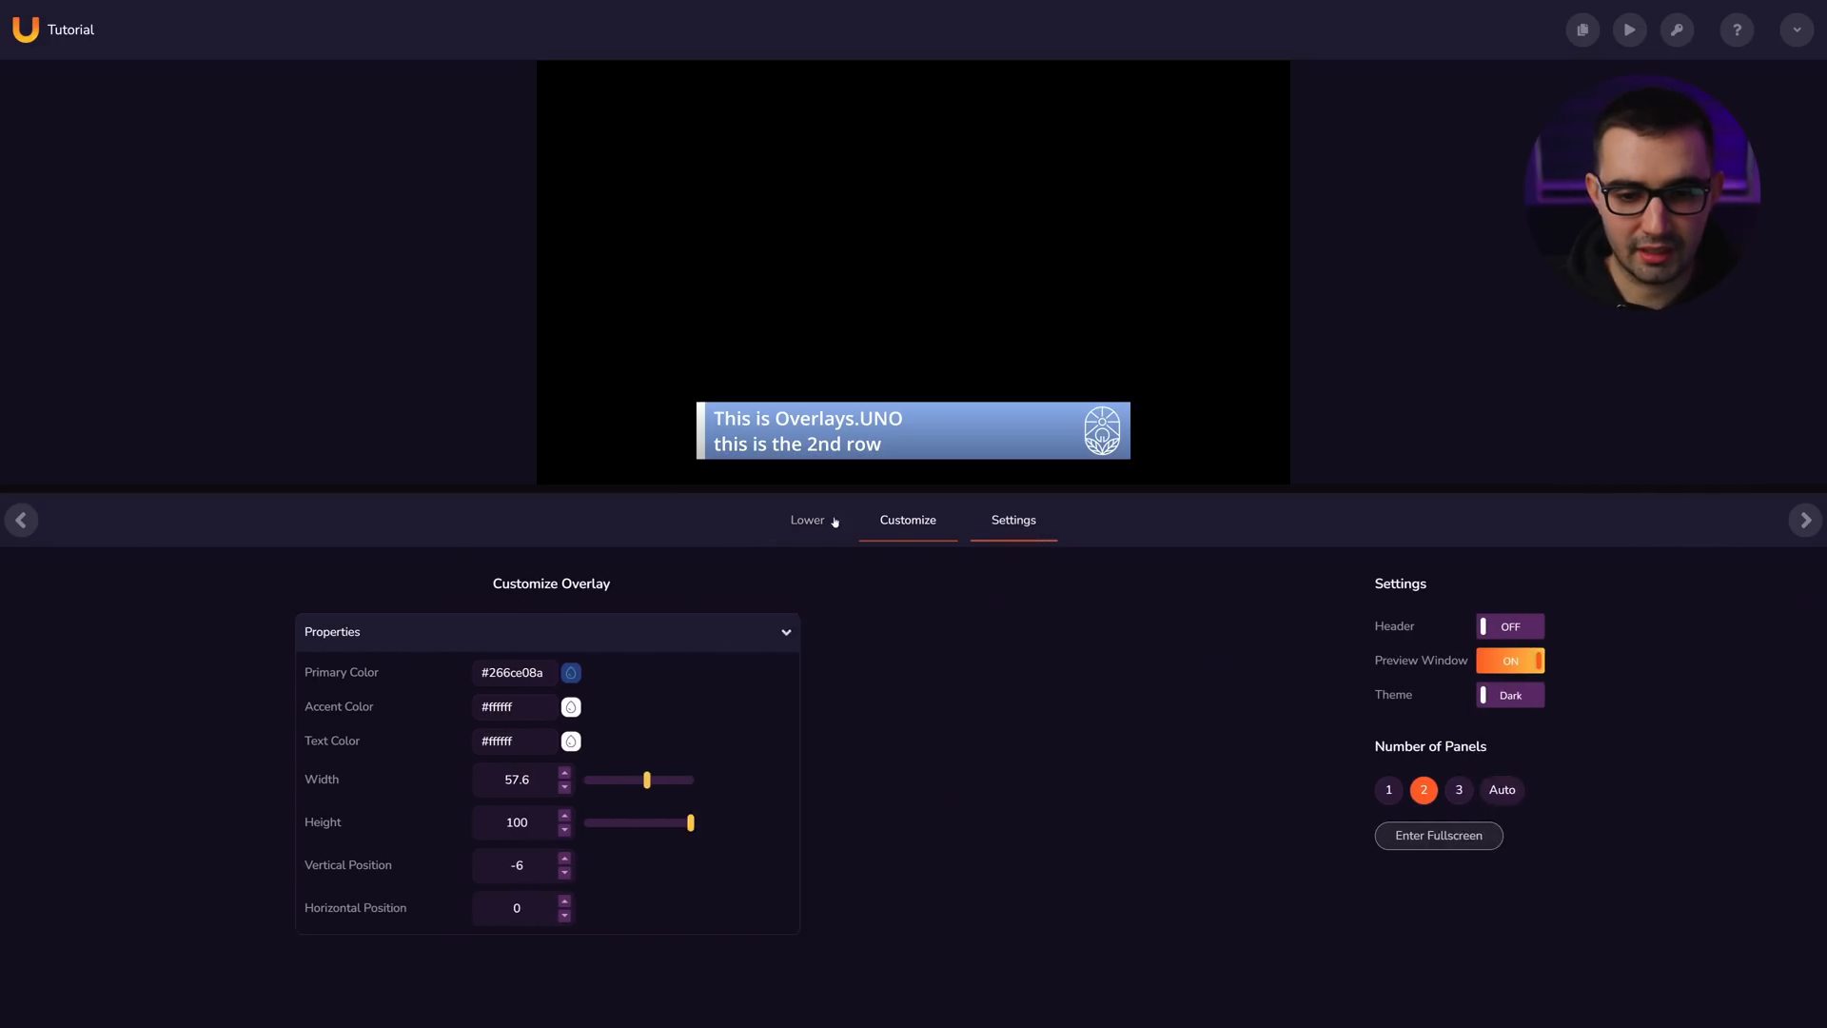
left_click(809, 520)
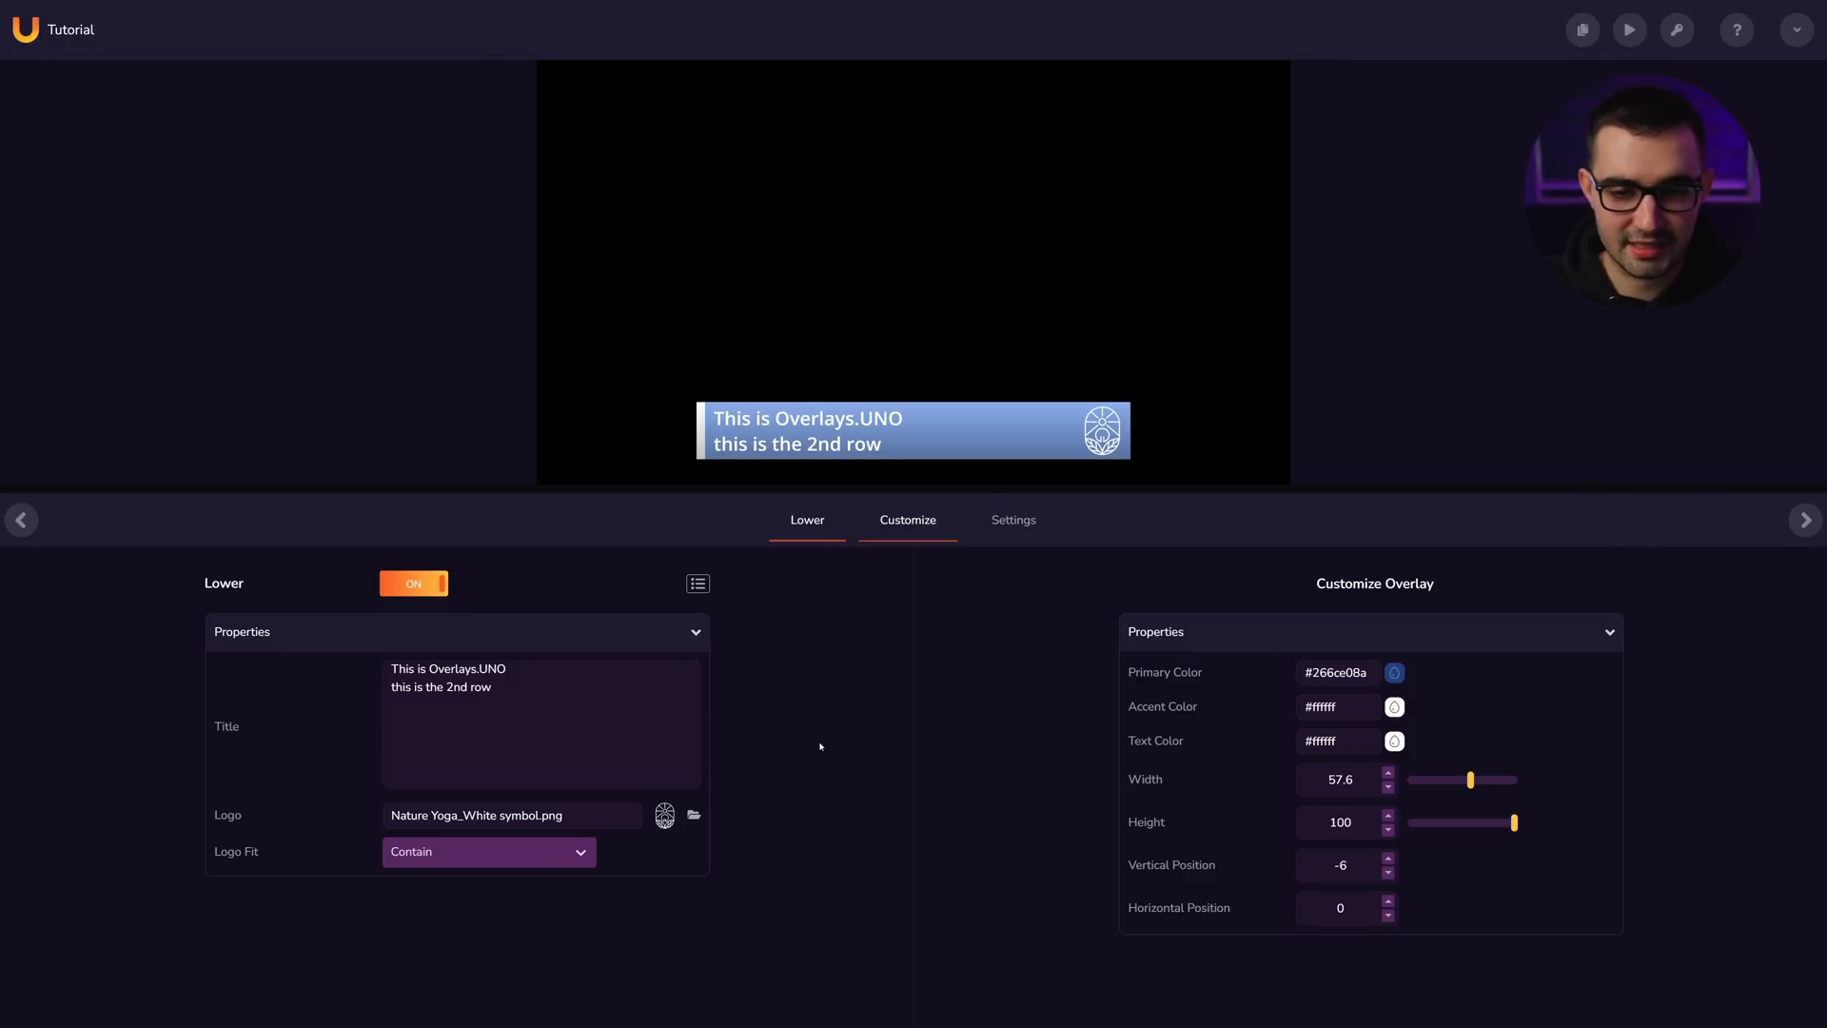
- Turn on the Lower overlay's list mode, name the first entry "Overlays.UNO" and shorten its title to "This is Overlays.UNO"
left_click(698, 586)
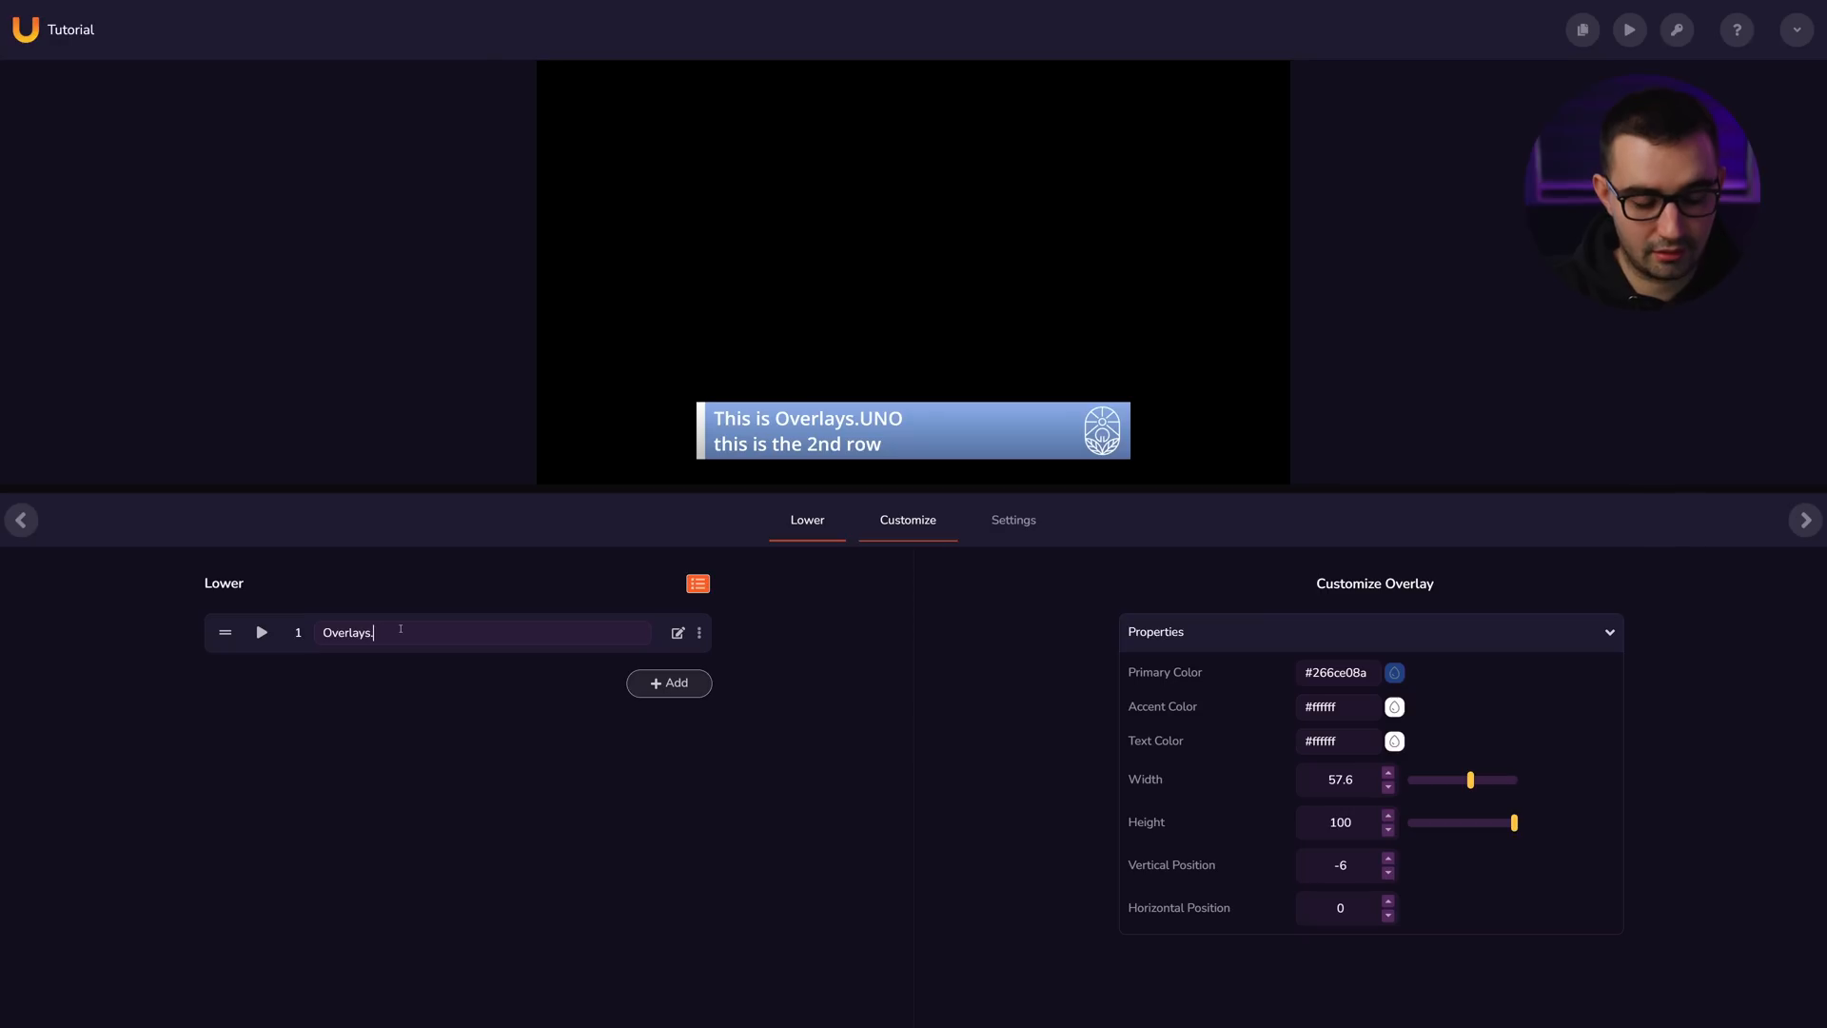
left_click(690, 634)
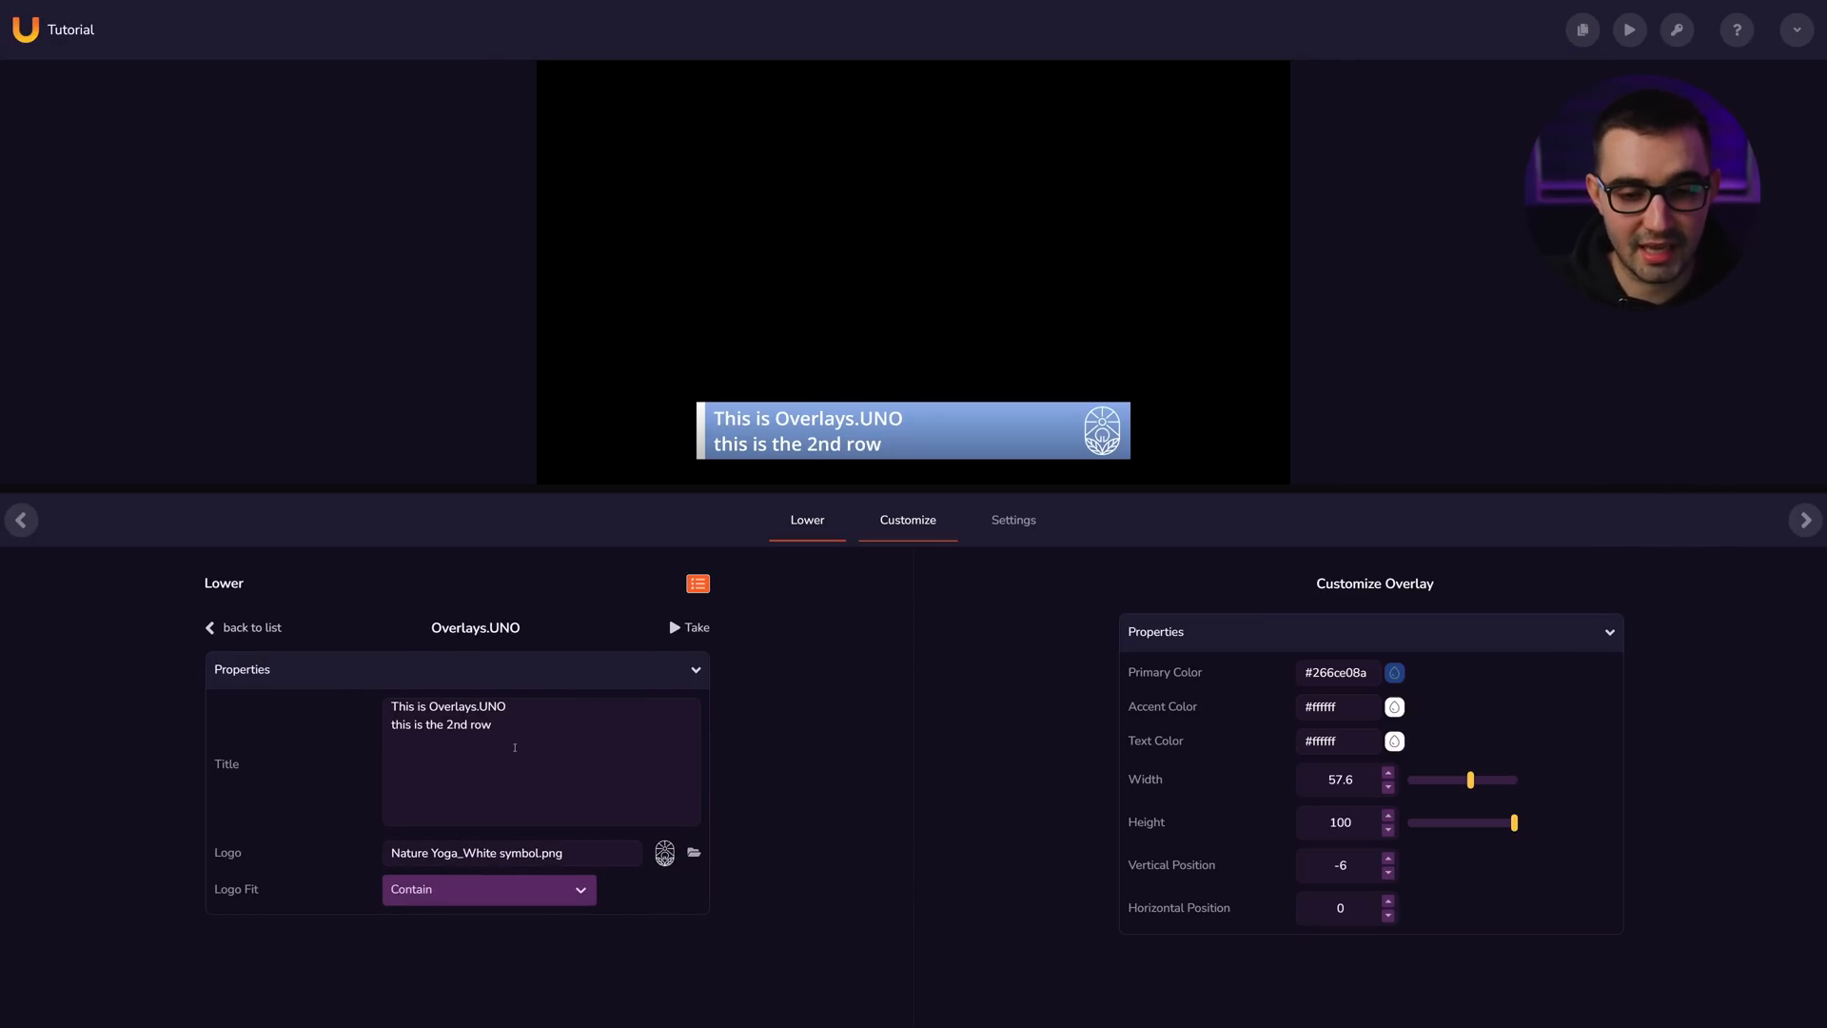
key("BackSpace")
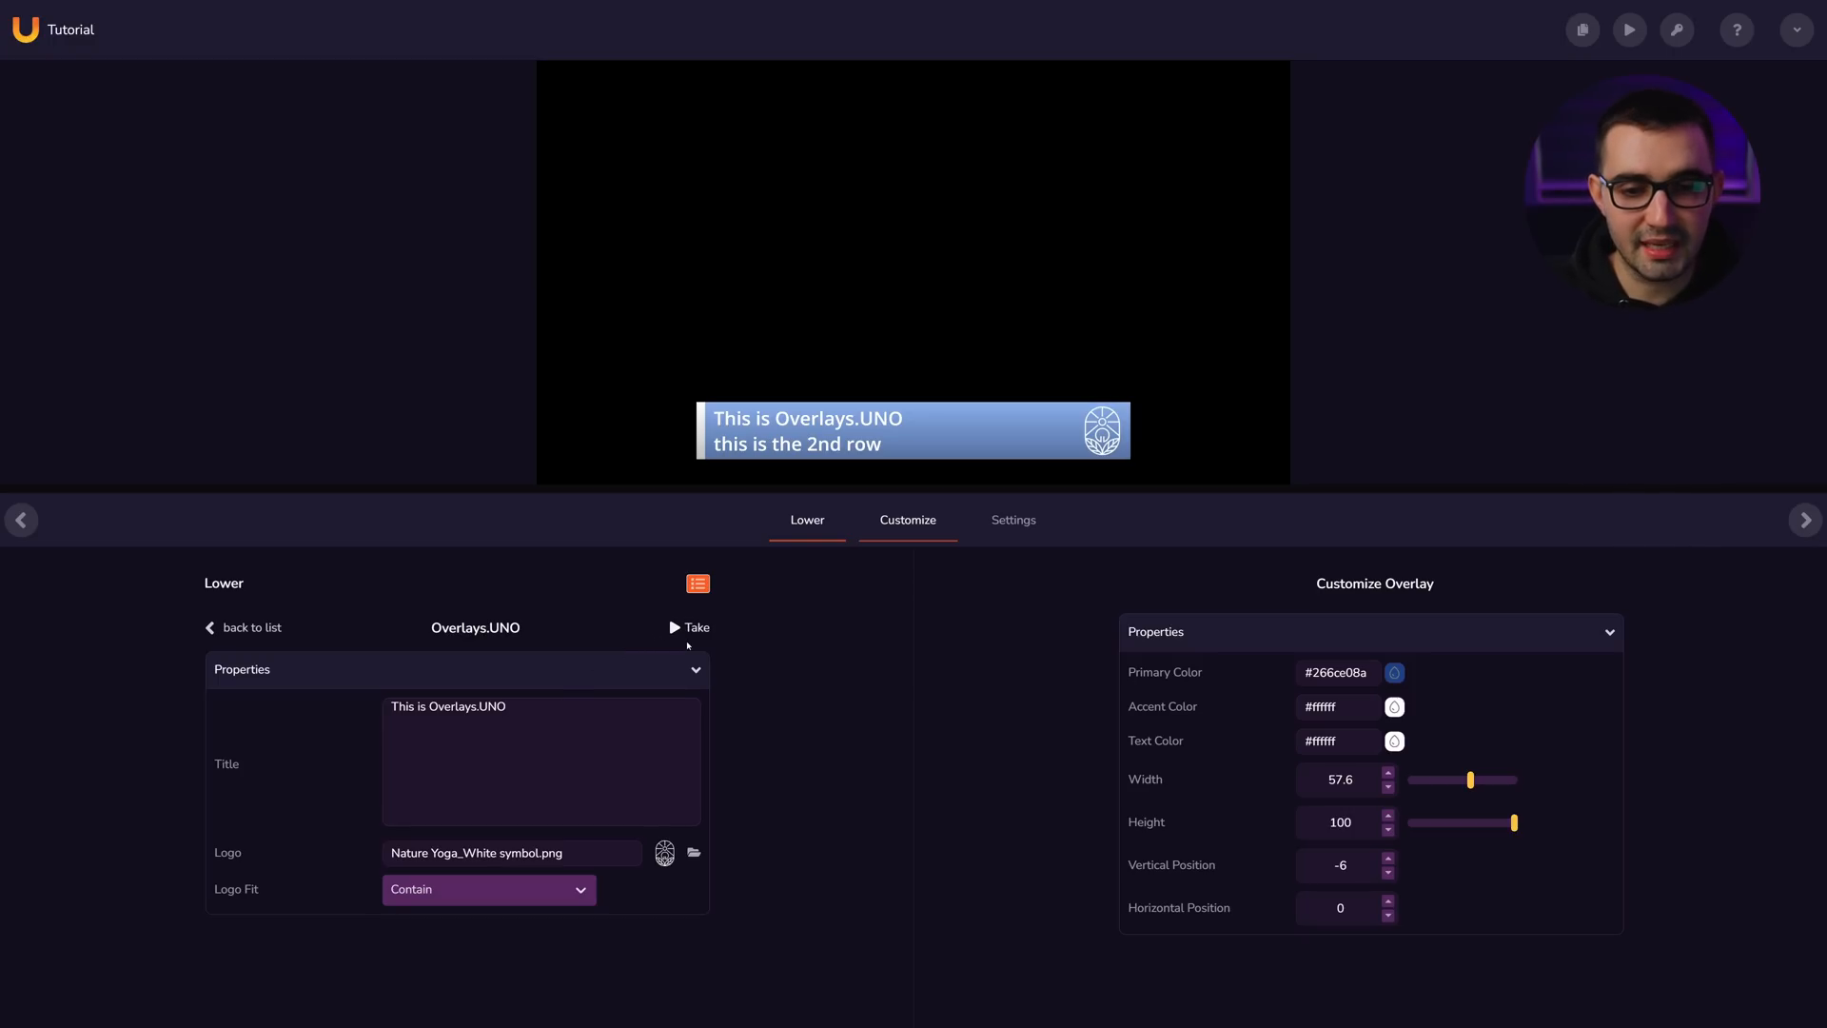
- Return to the entry list with Overlays.UNO playing, and stop and restart that entry
left_click(246, 628)
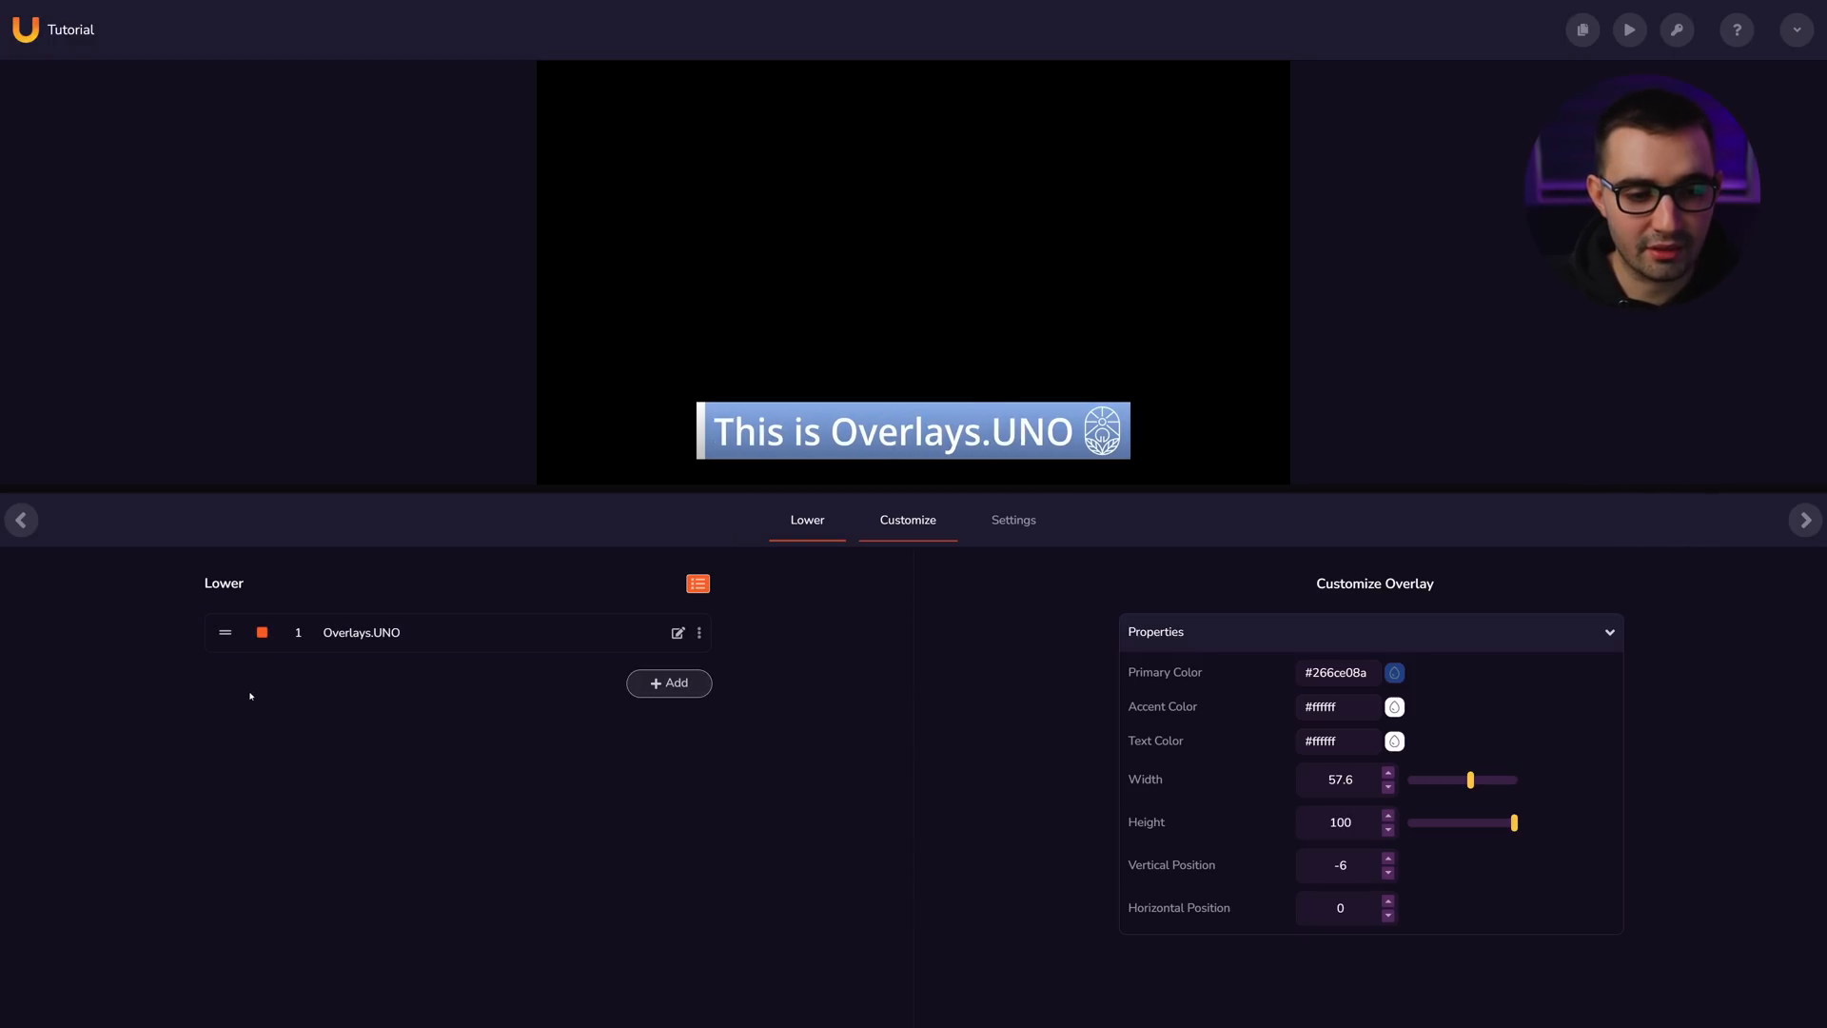
left_click(263, 636)
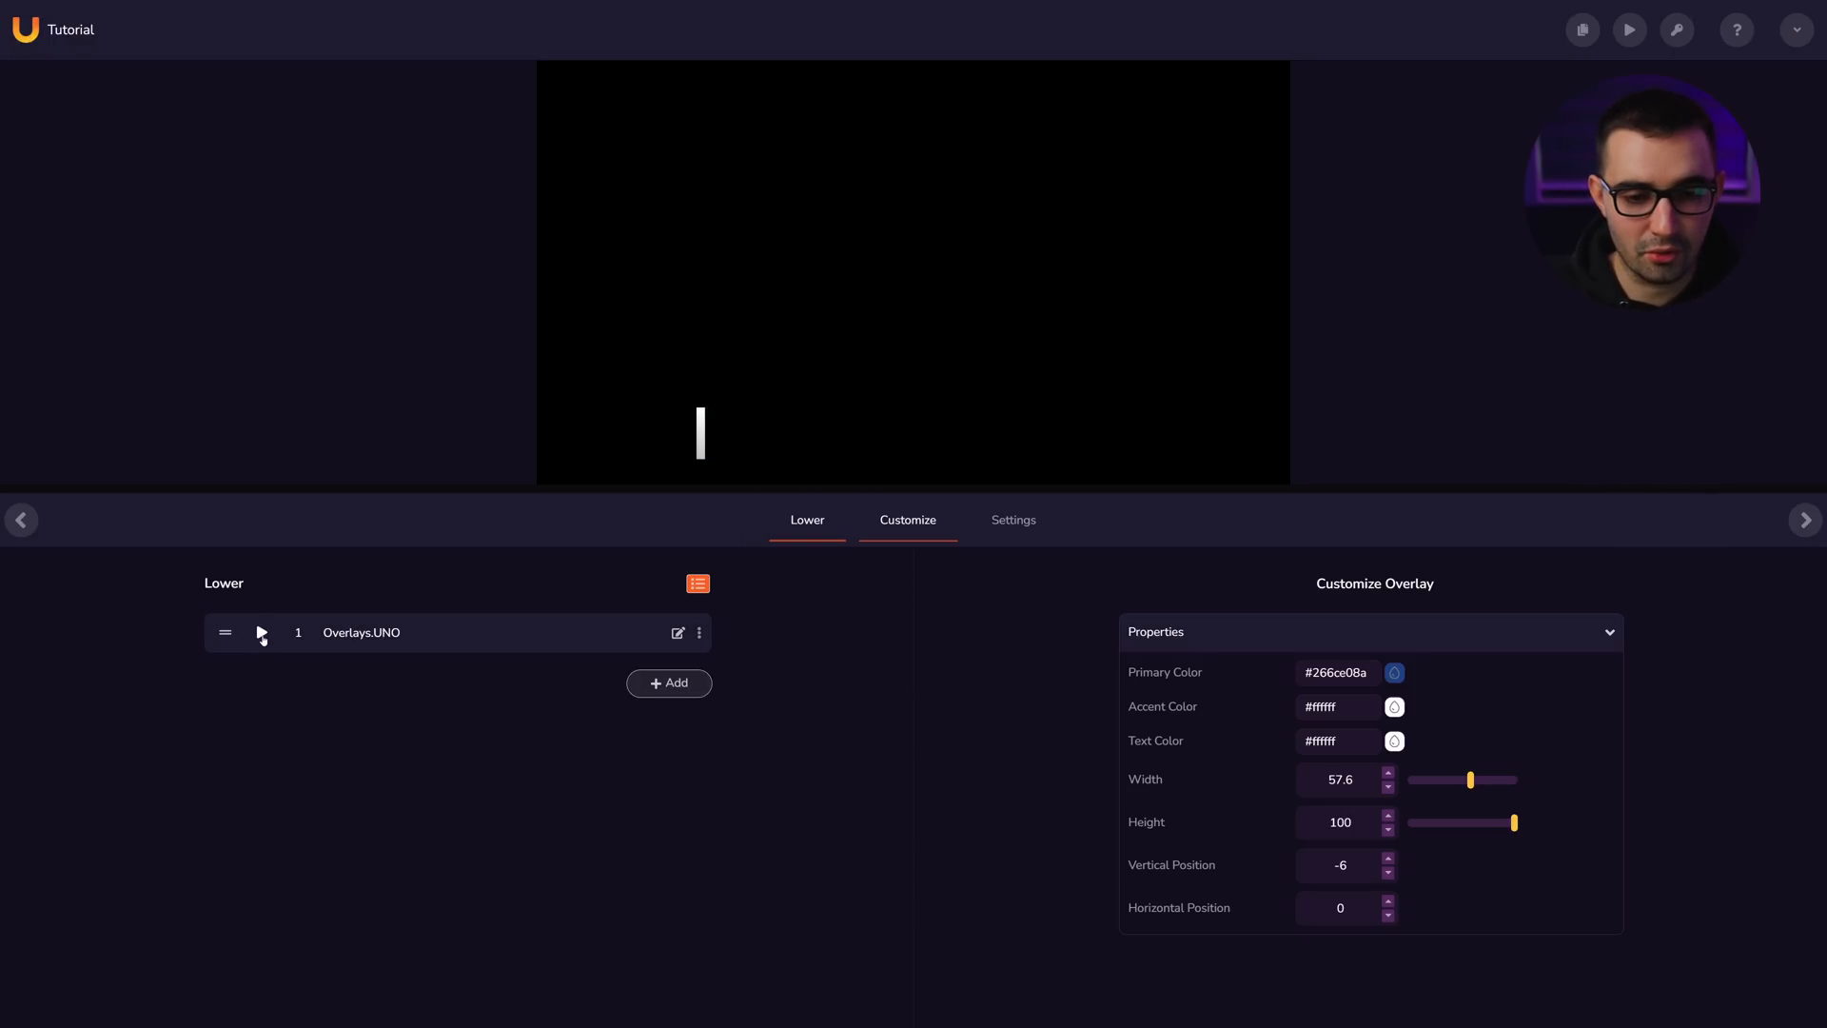
left_click(263, 636)
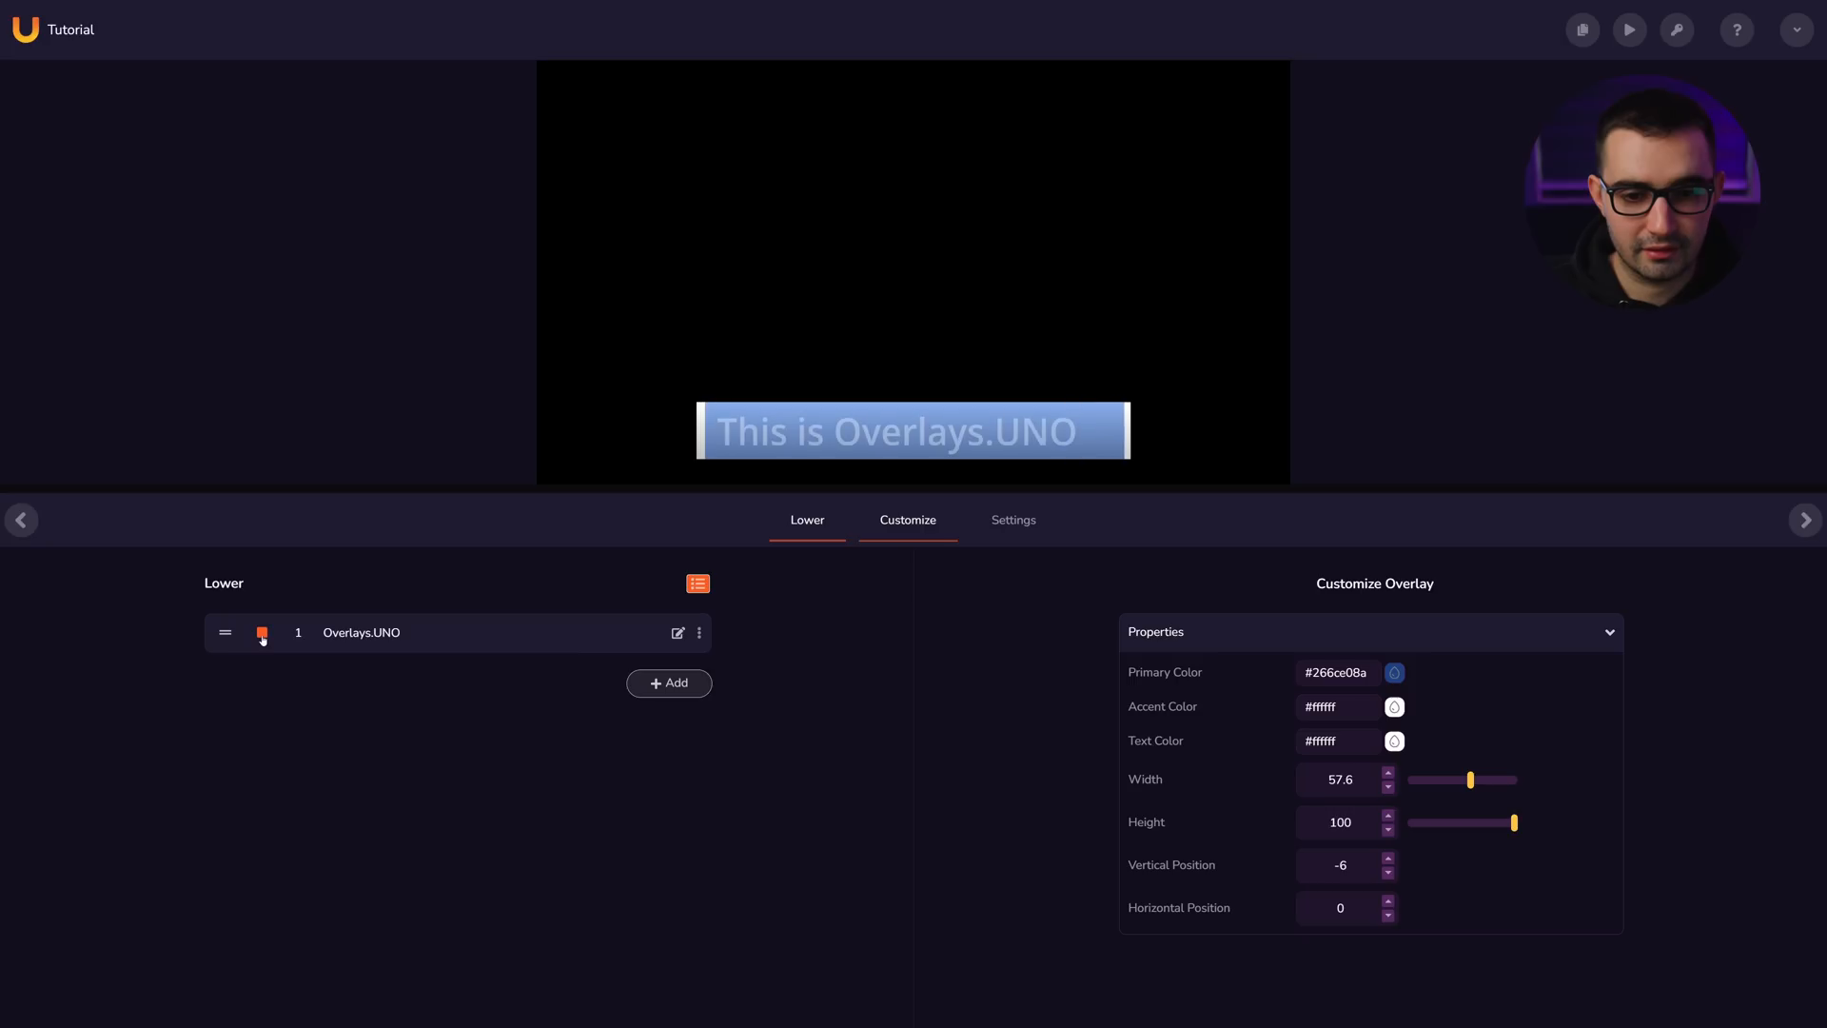
- Duplicate the Overlays.UNO entry and name the copy "First and Last Name"
left_click(700, 633)
left_click(662, 745)
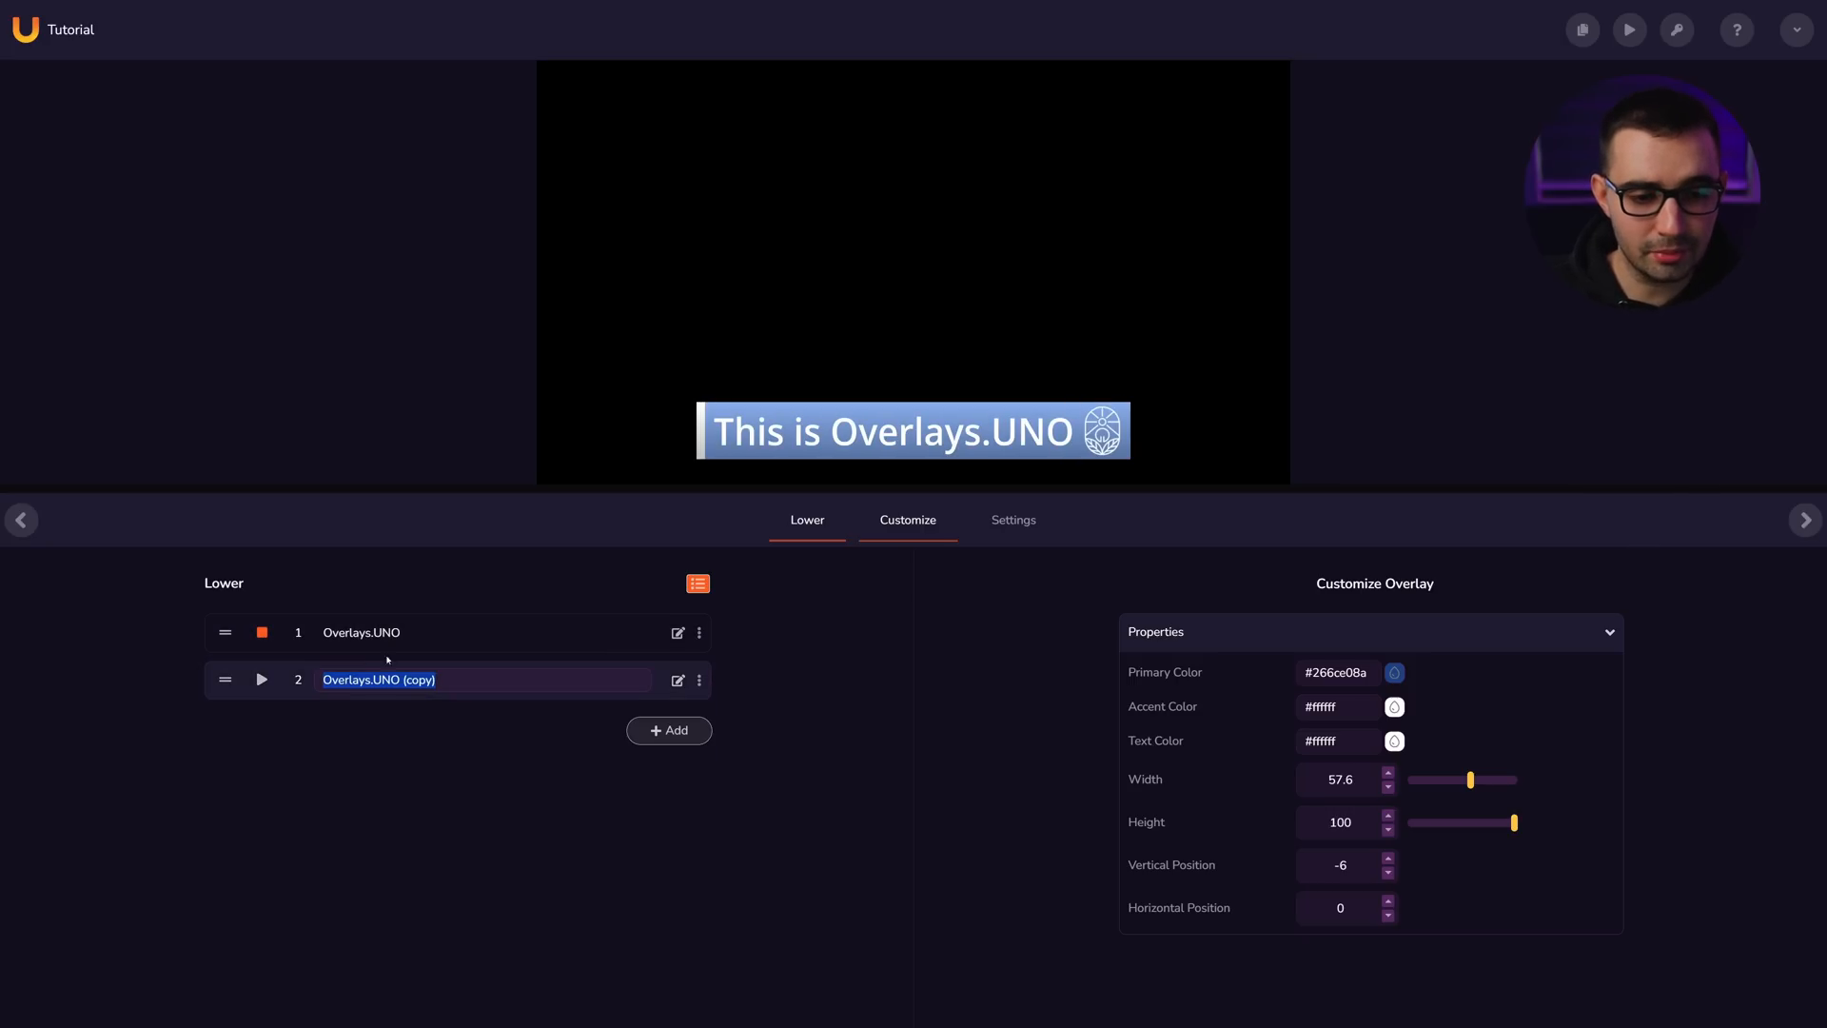
type("First and Last Name")
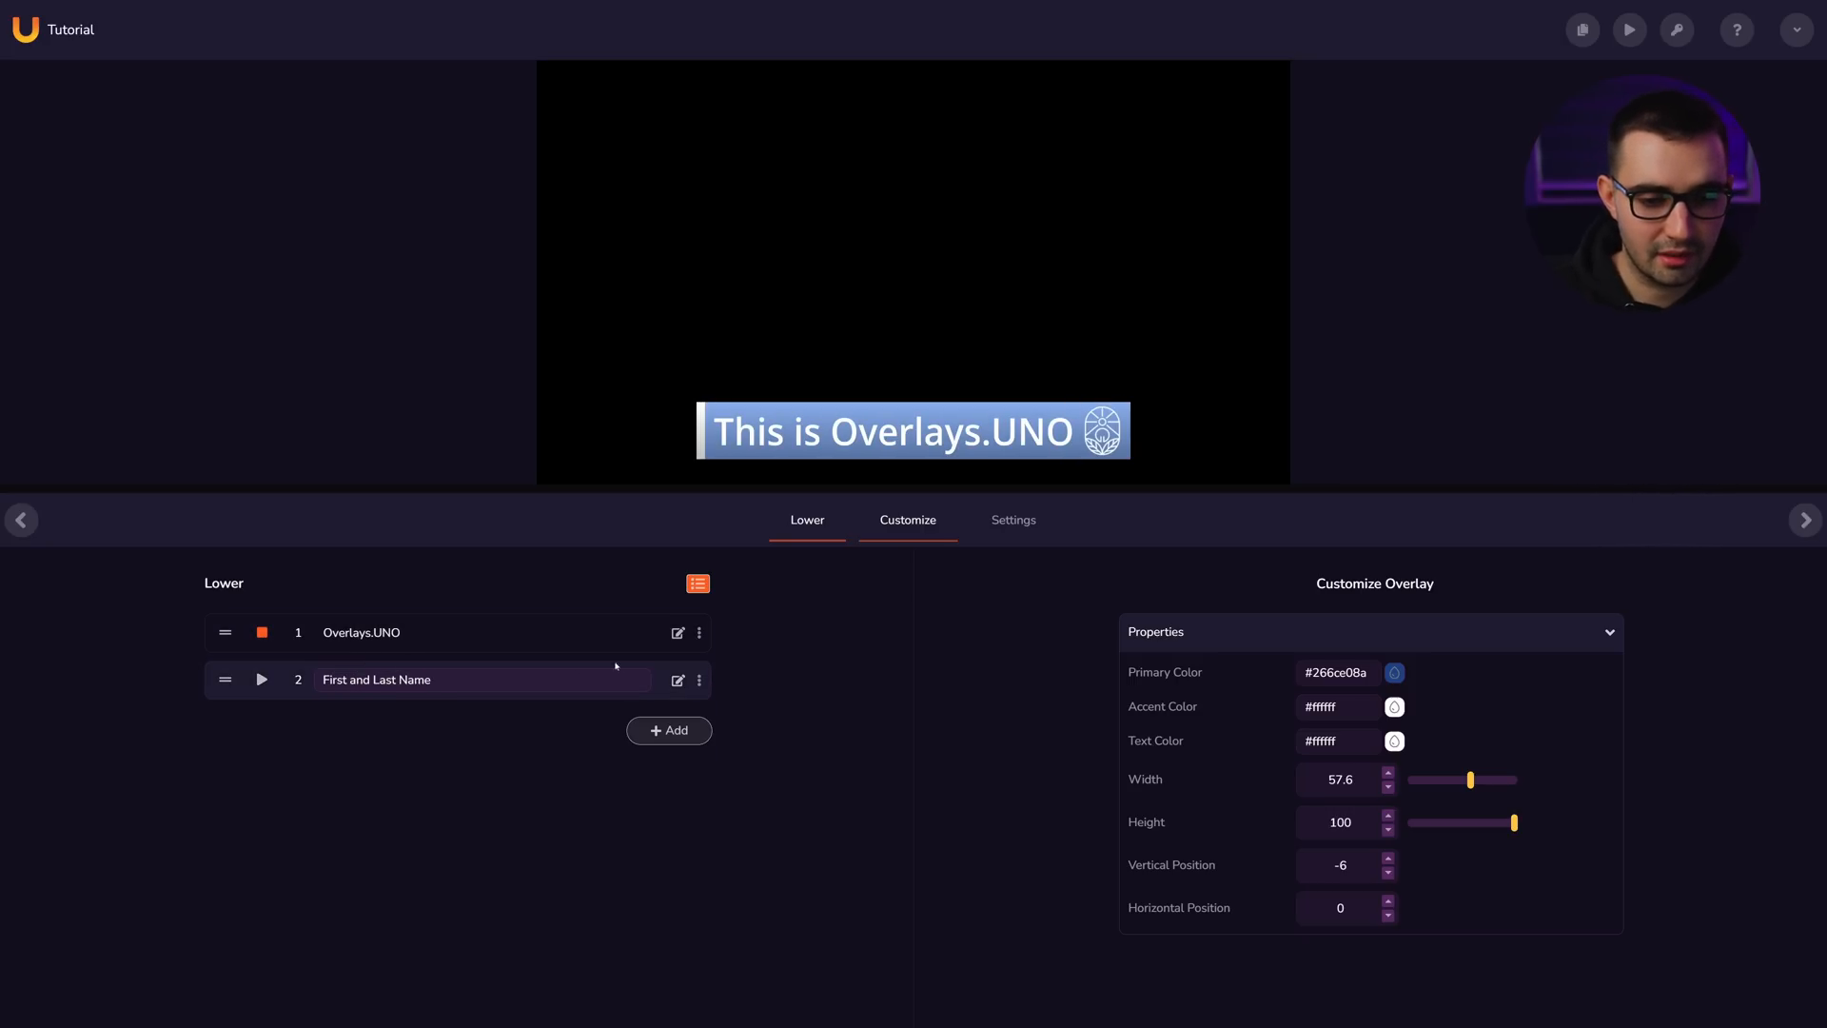
- Replace the second entry's title with the person's first and last name on two lines, and play that entry from the list
left_click(677, 680)
triple_click(563, 742)
type("Miran")
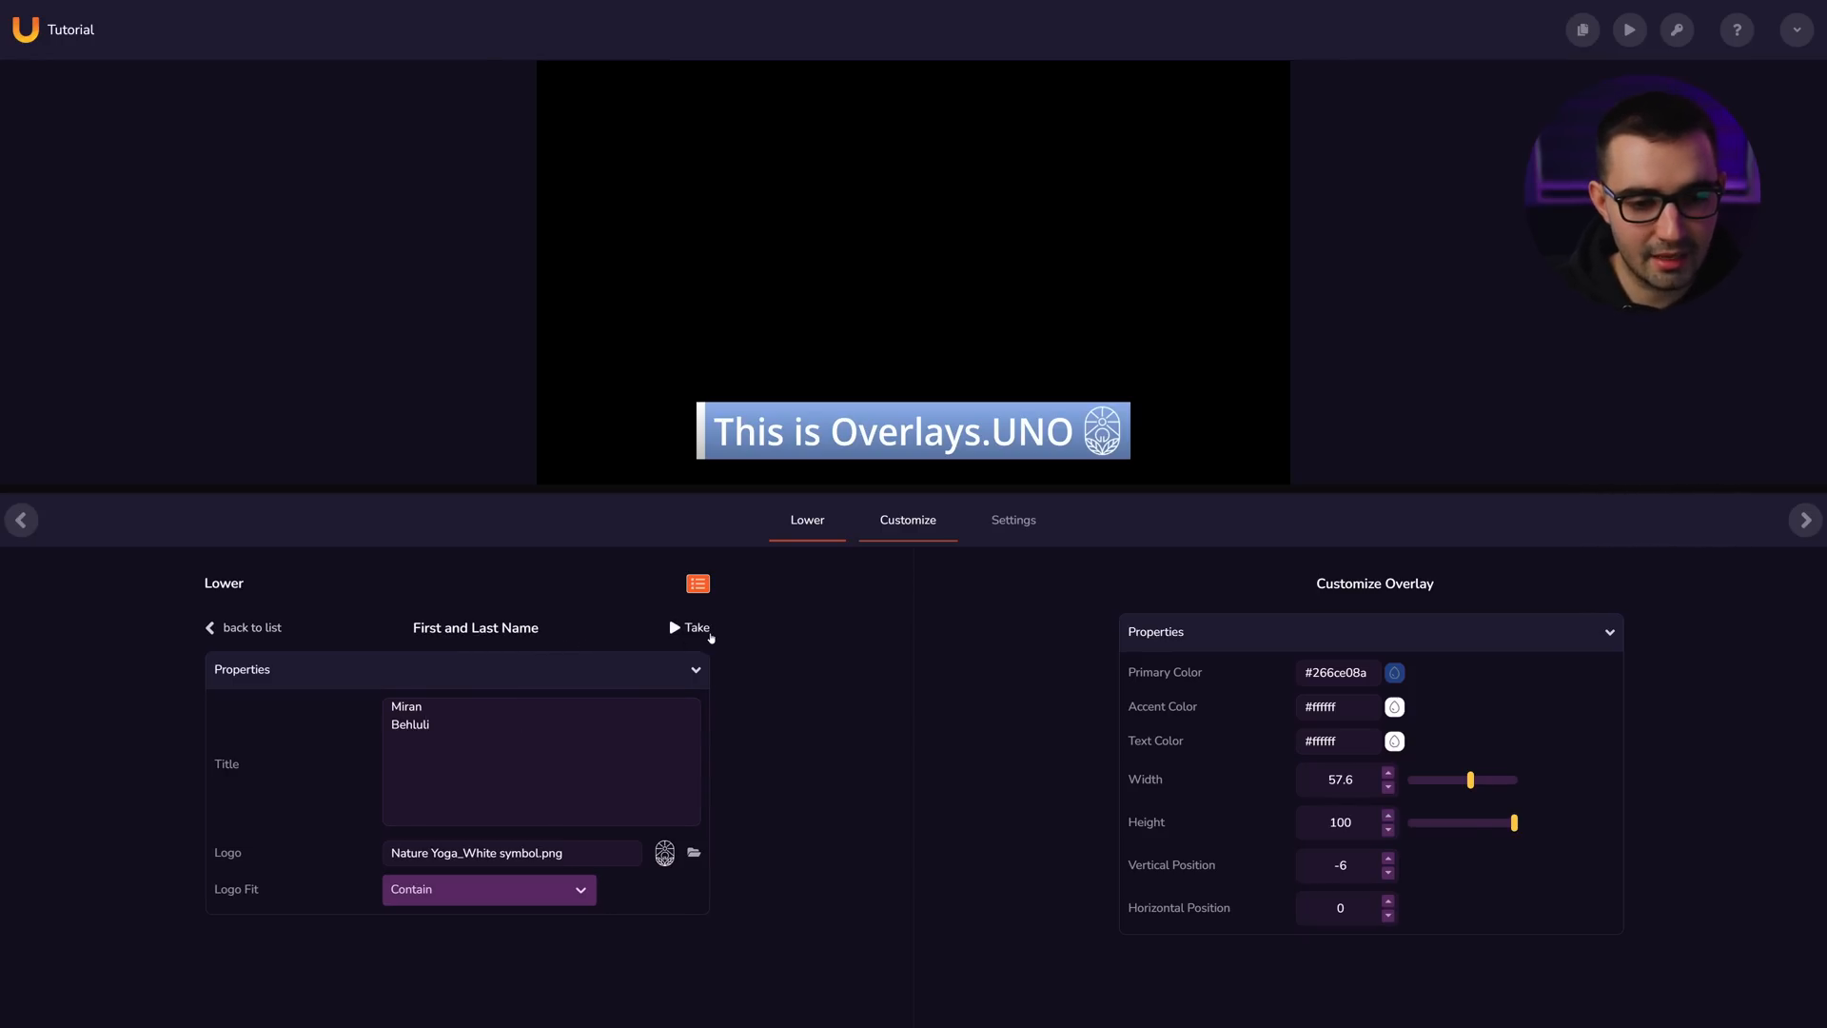
left_click(241, 630)
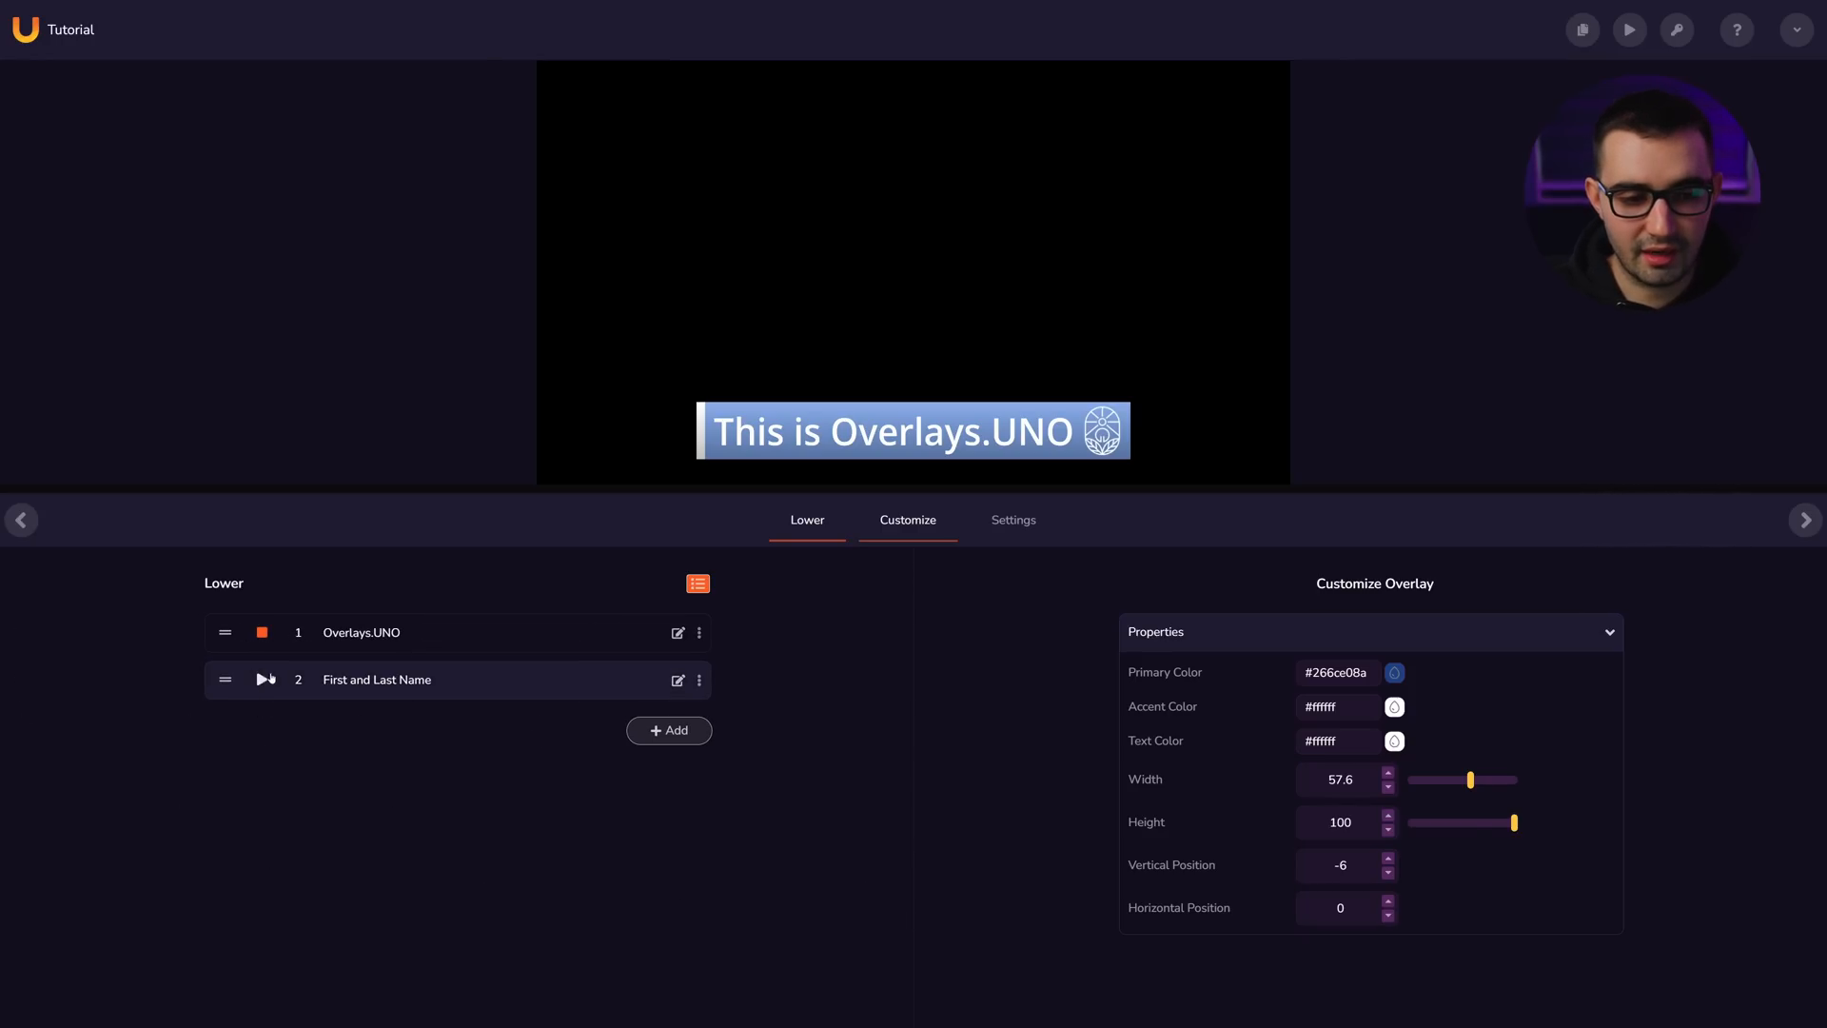
left_click(269, 678)
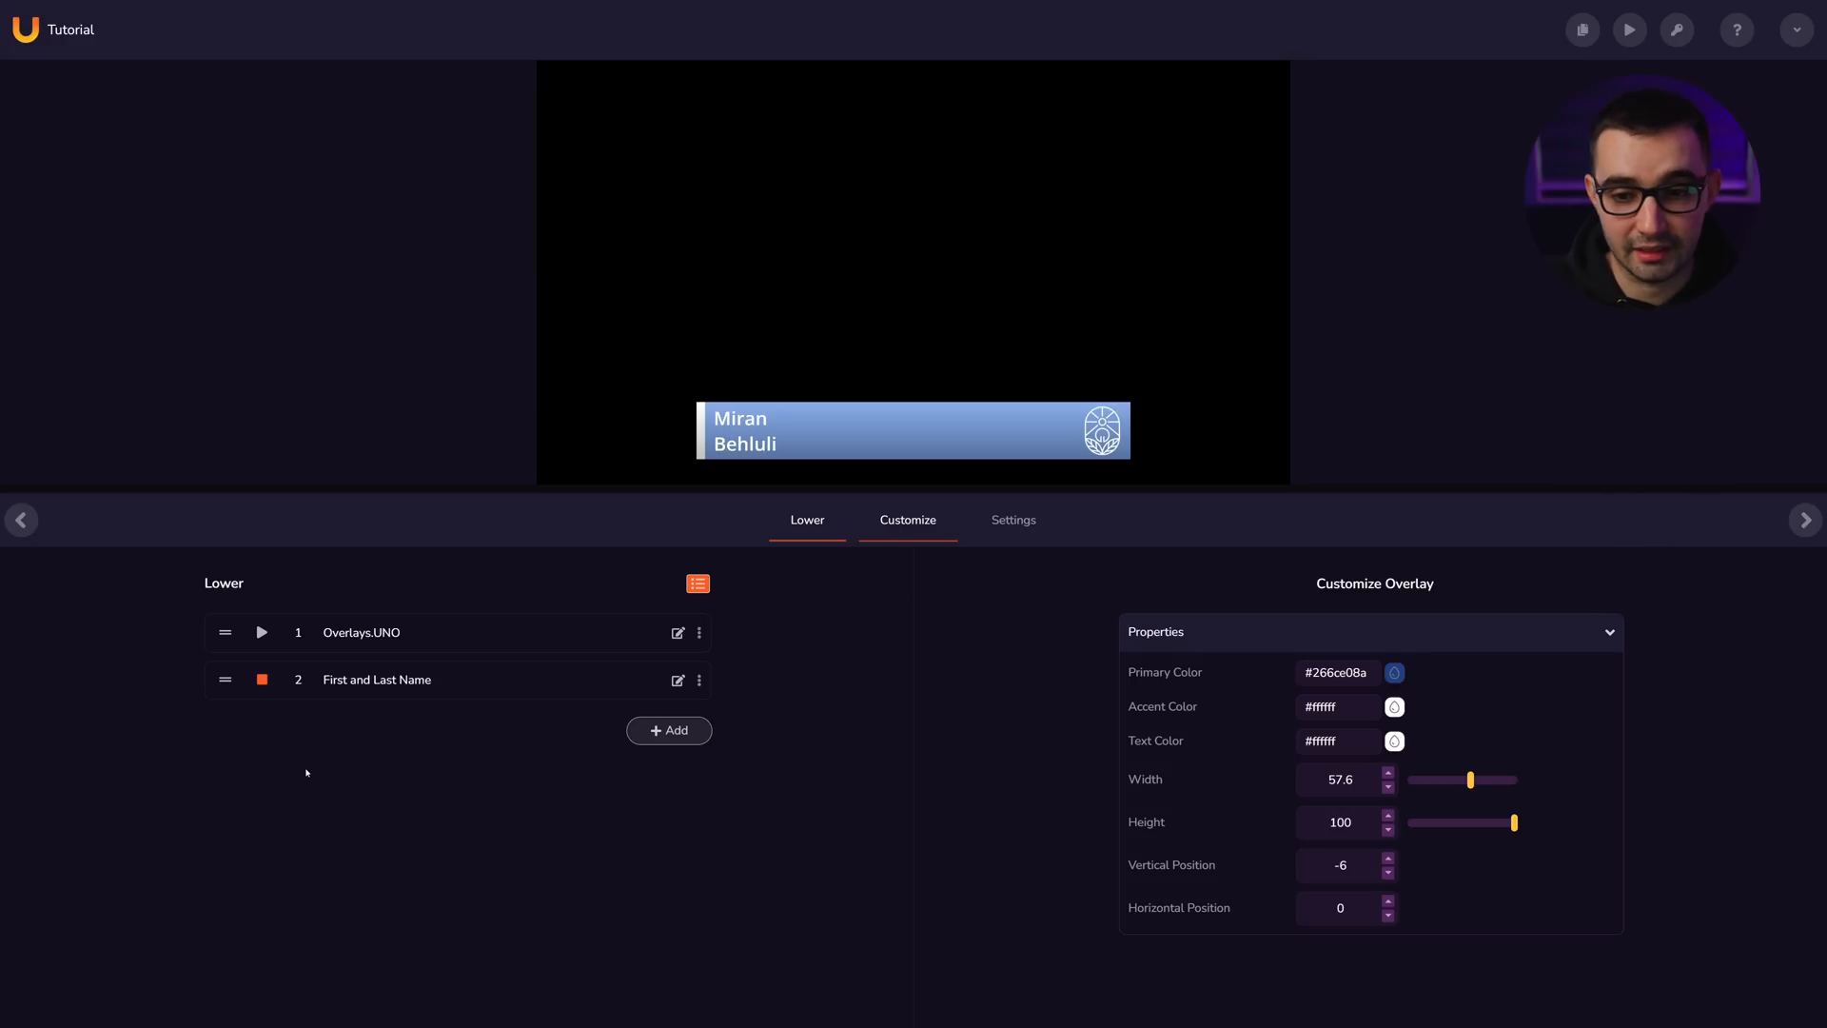
- Add a third list entry named "SUBSCRIBE!" and turn list mode off with the Overlays.UNO entry playing
left_click(668, 731)
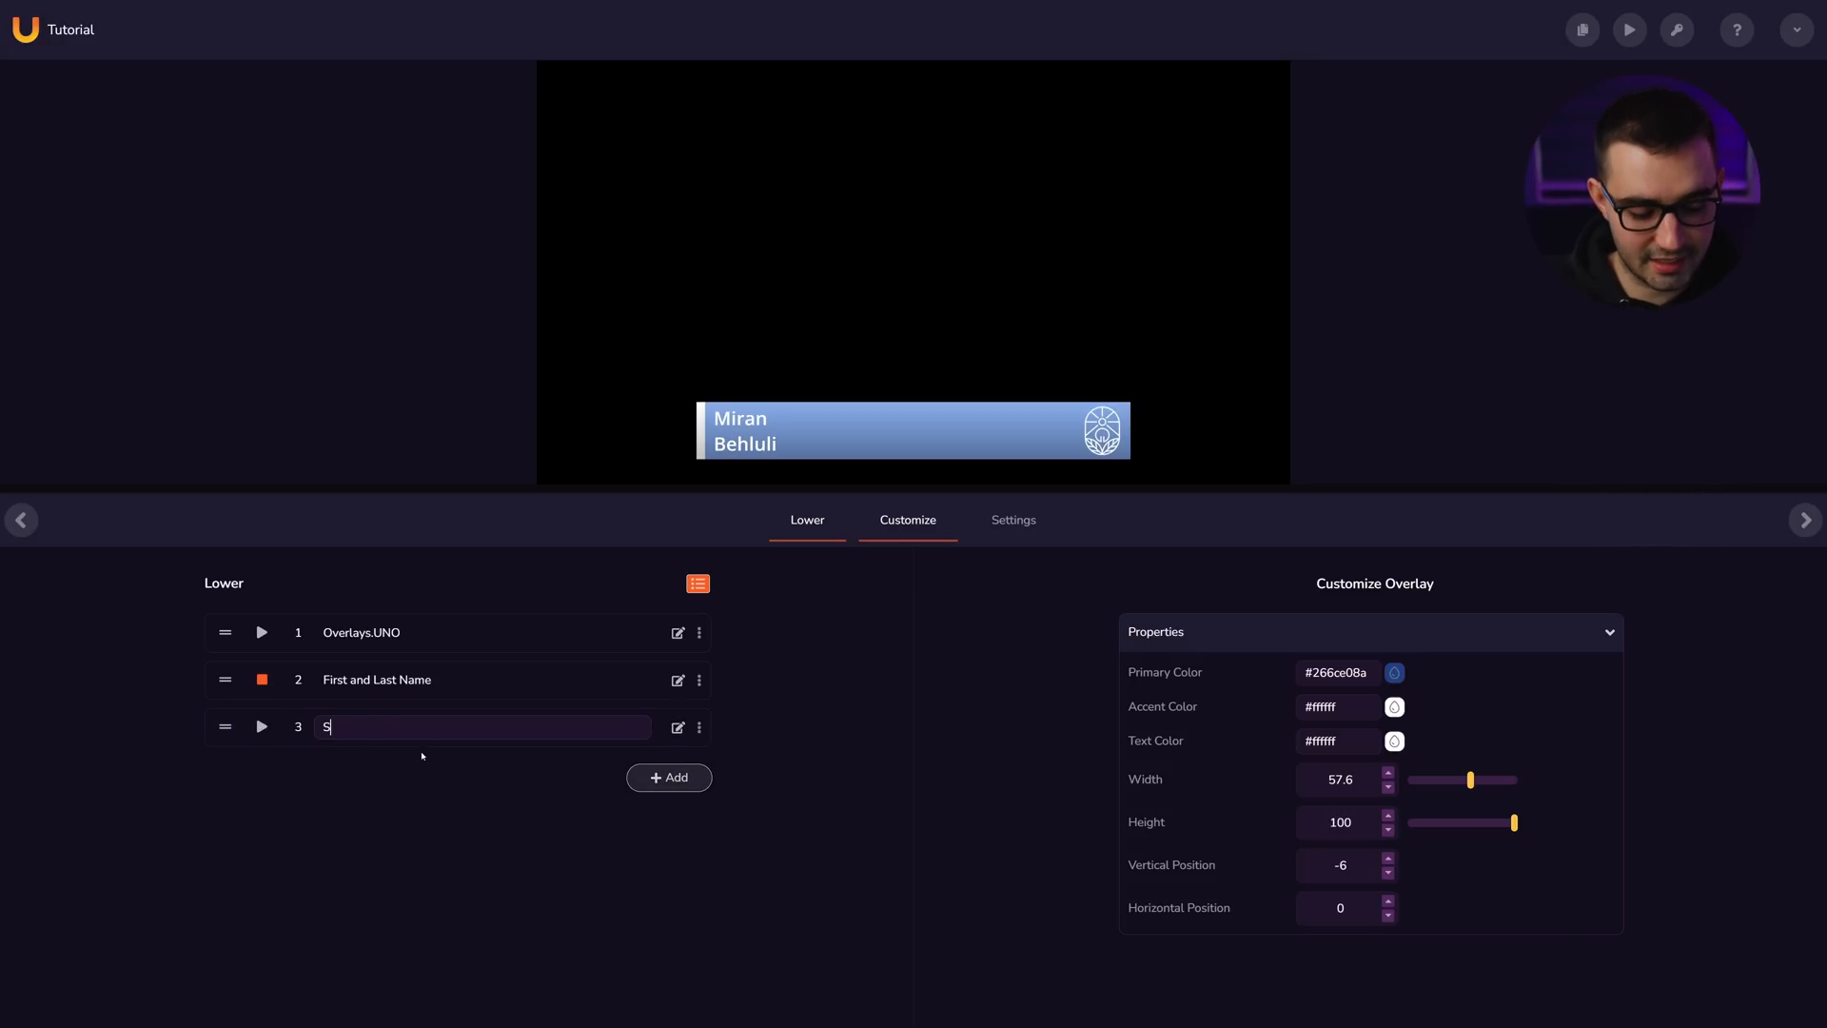
type("SUBSCRIBE")
type("!")
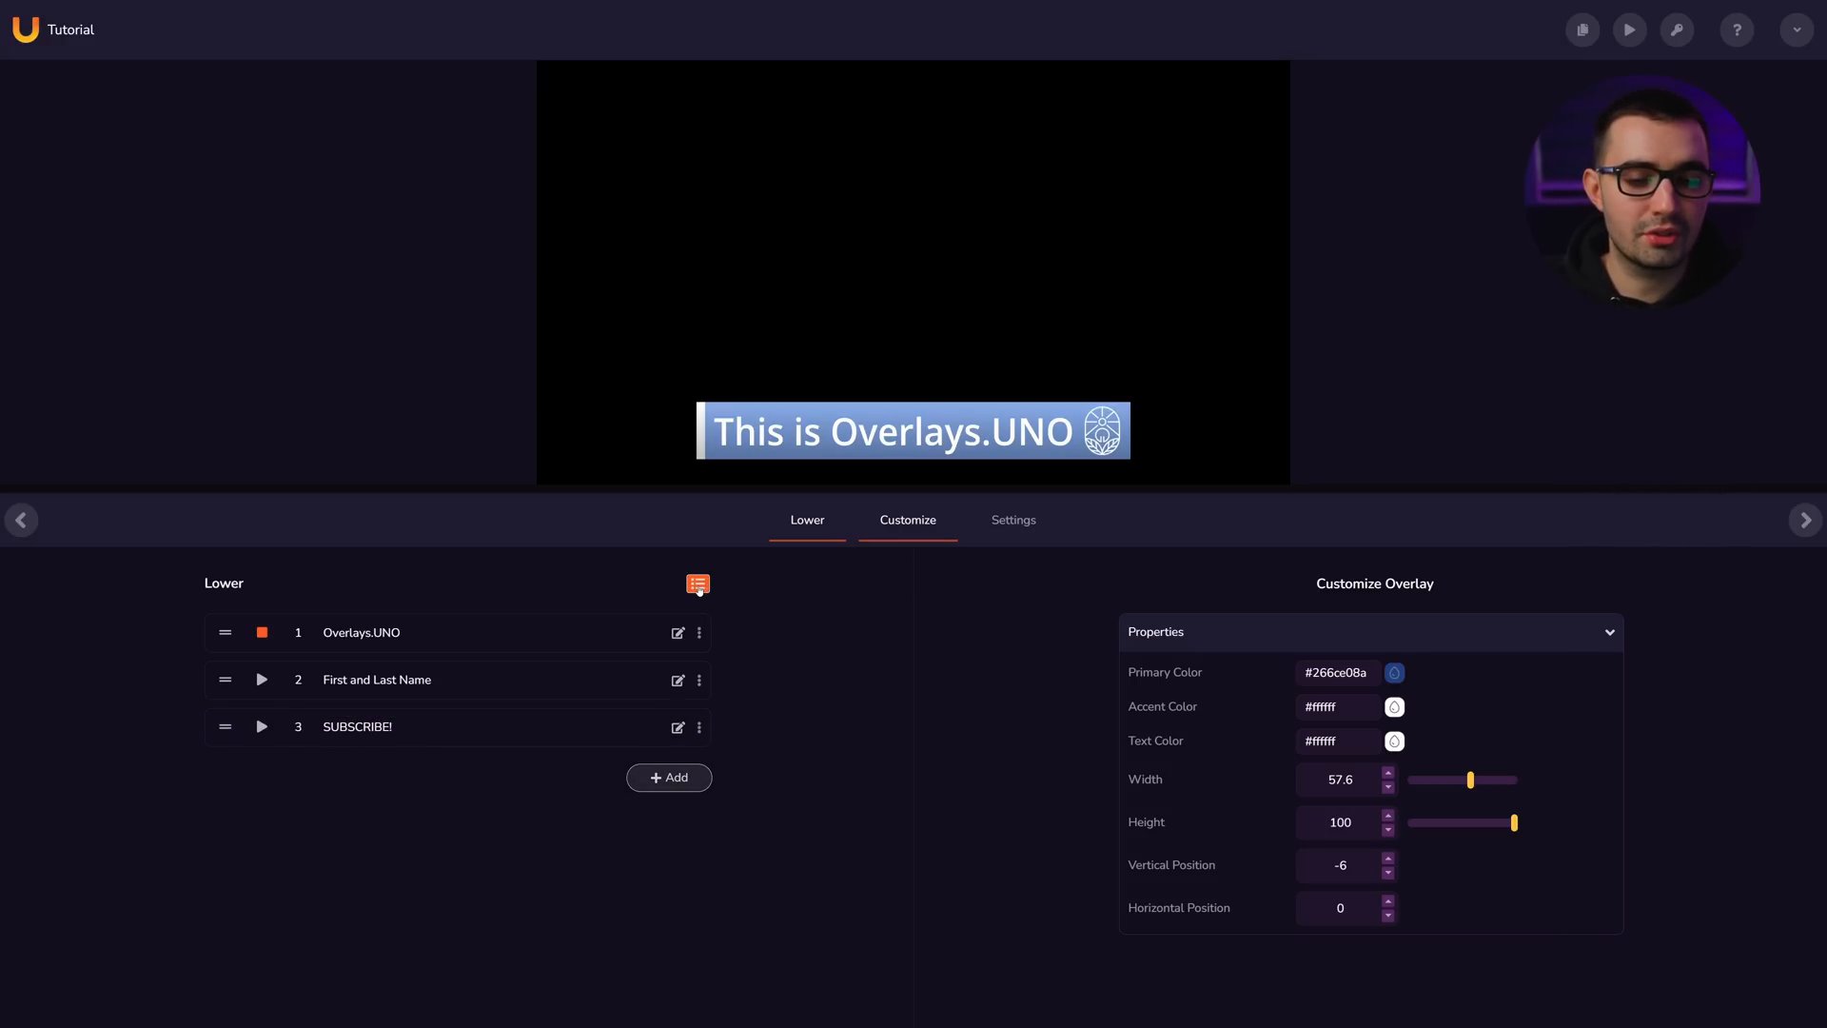
left_click(698, 584)
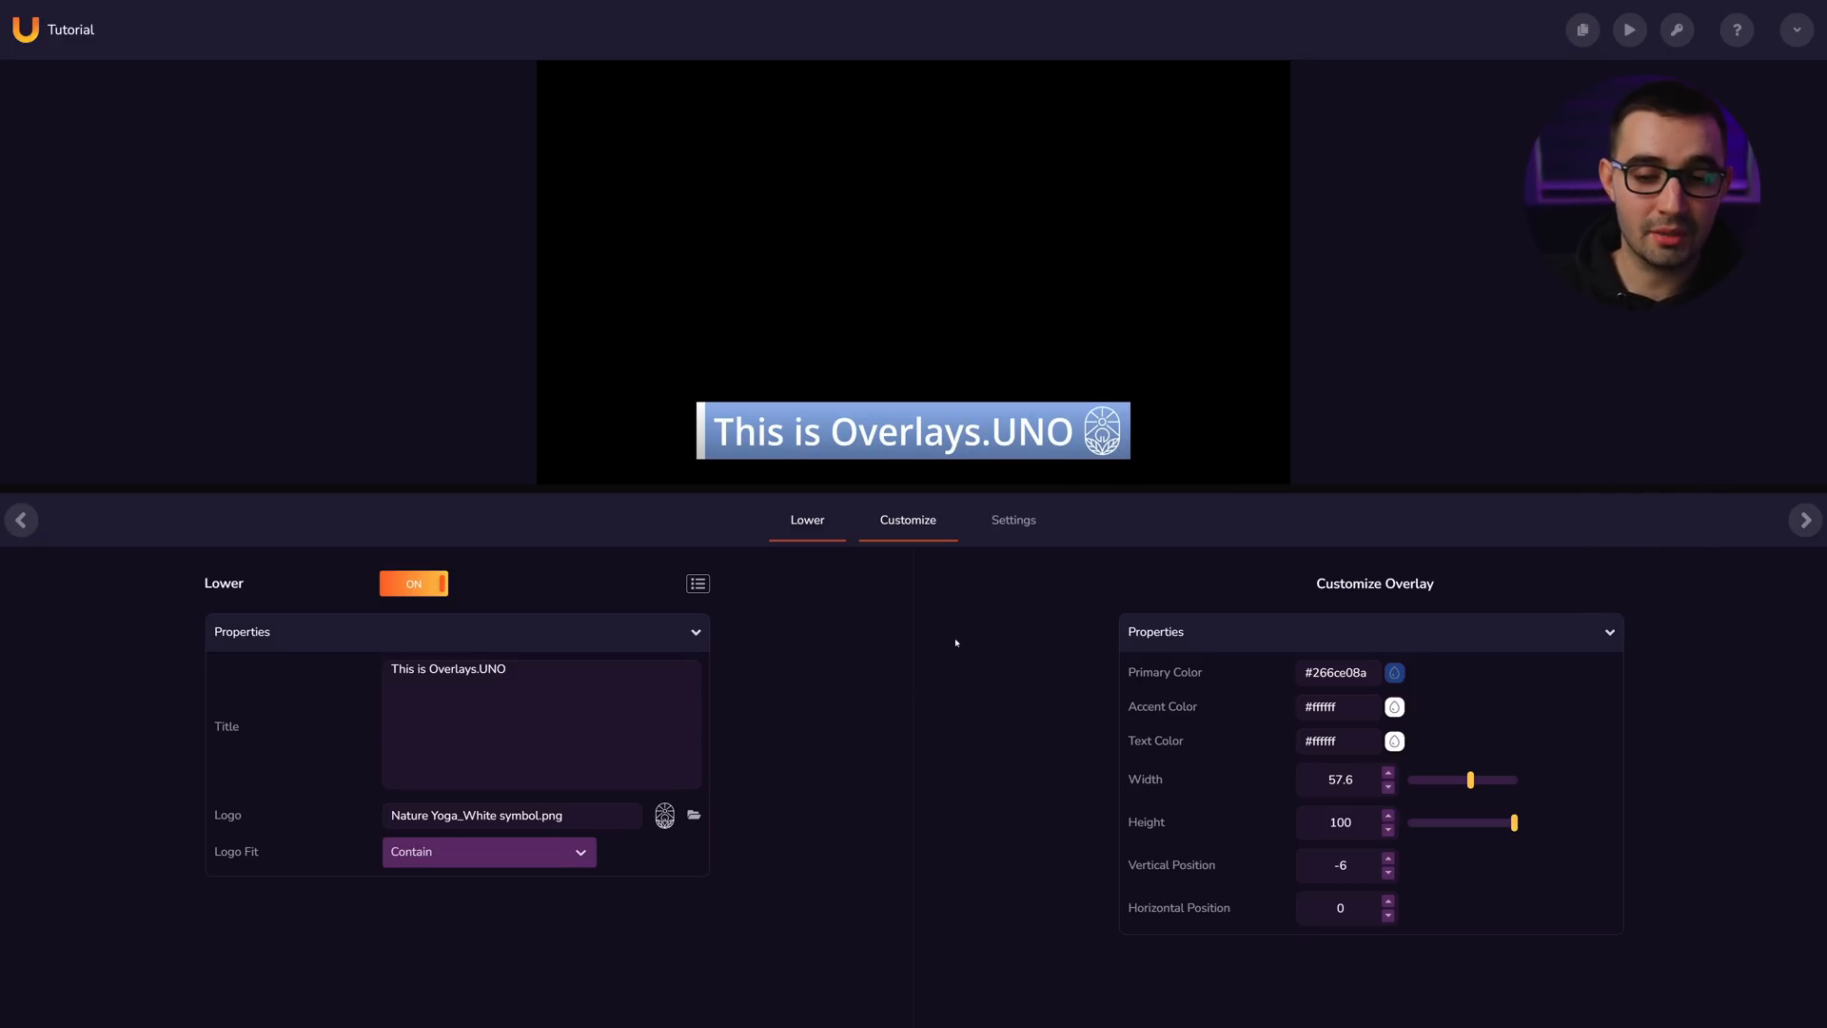
- Upload an image file to My Images and use "BRO-KEN Youtube Watermark" as the lower third's logo
mouse_move(670, 828)
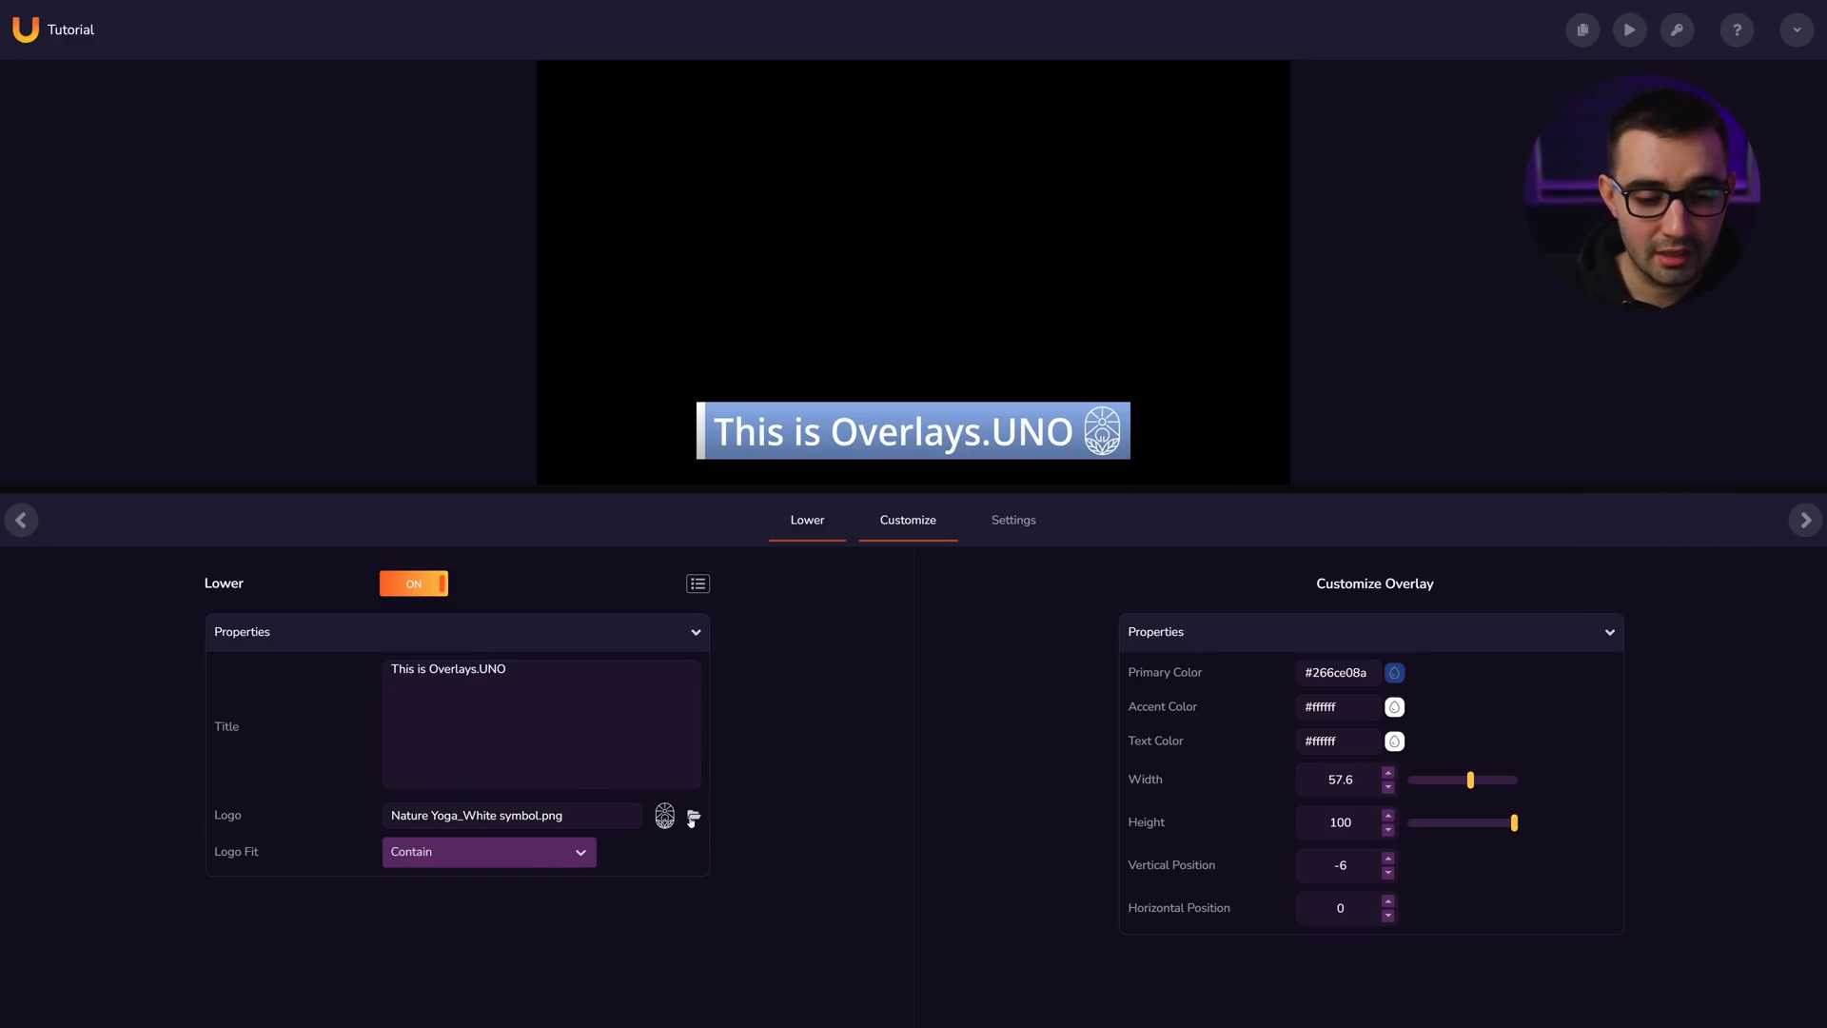
left_click(693, 819)
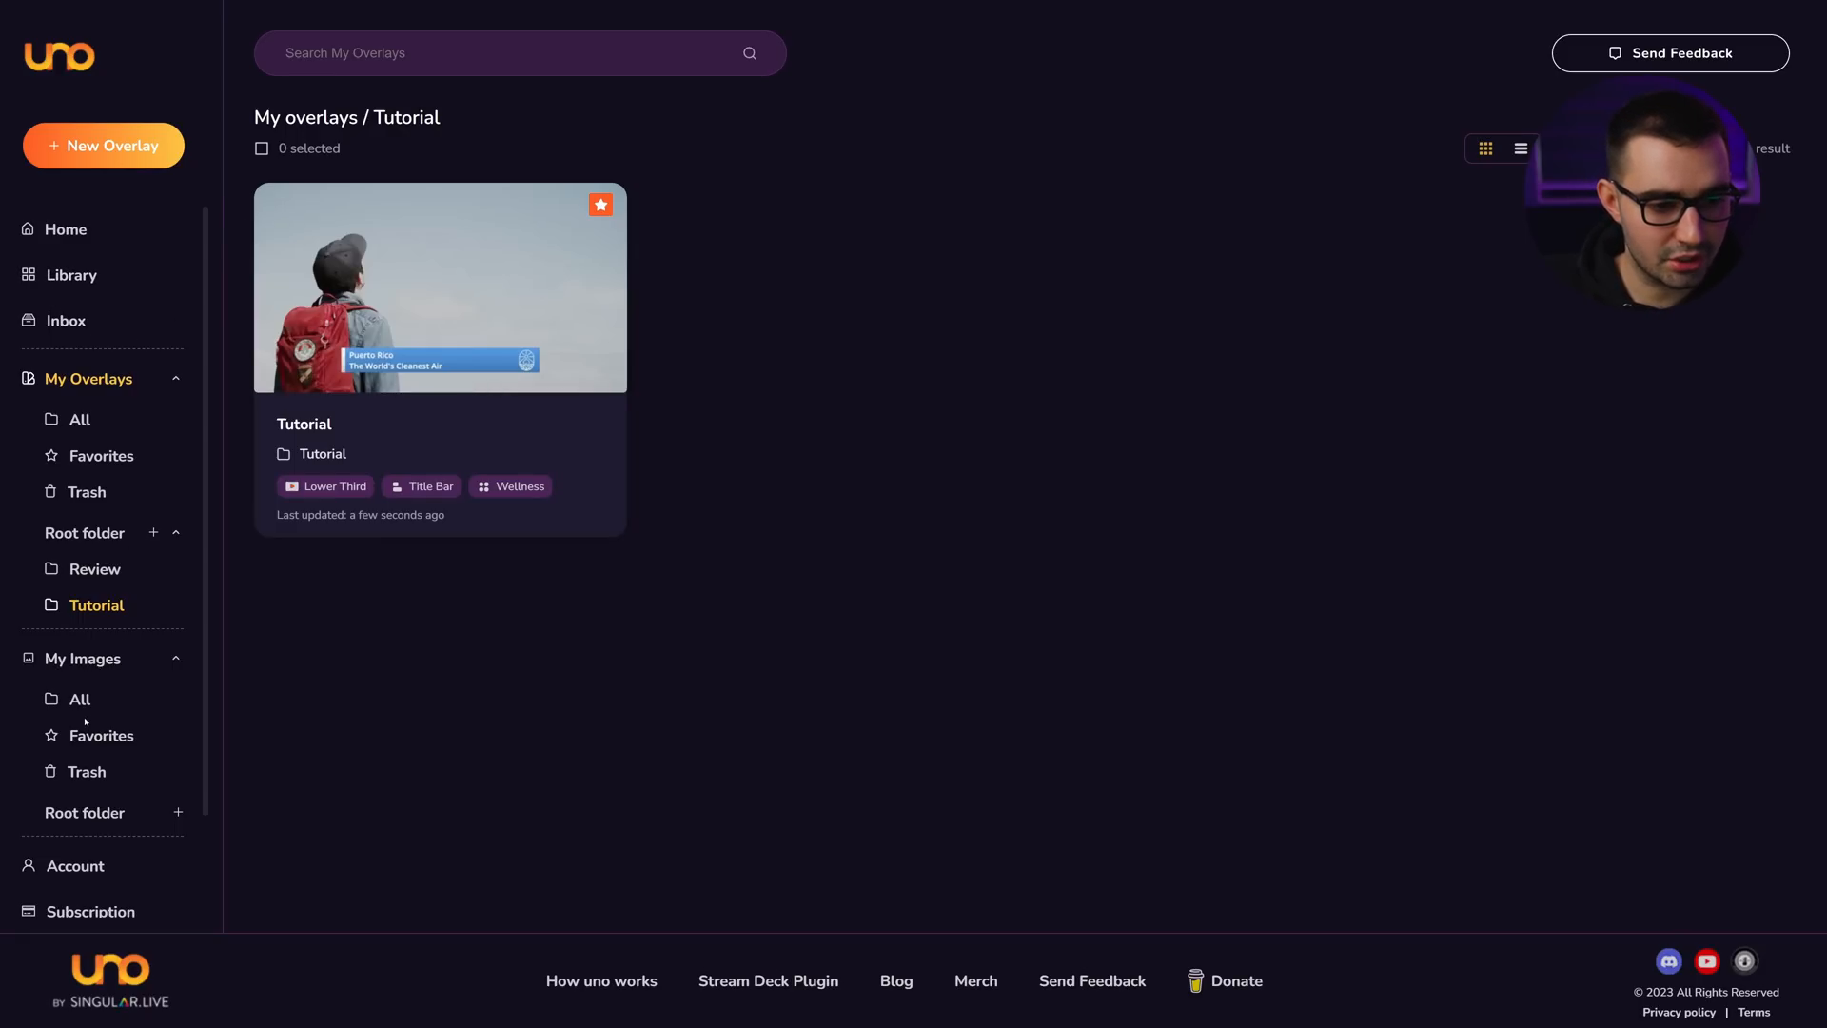
left_click(90, 665)
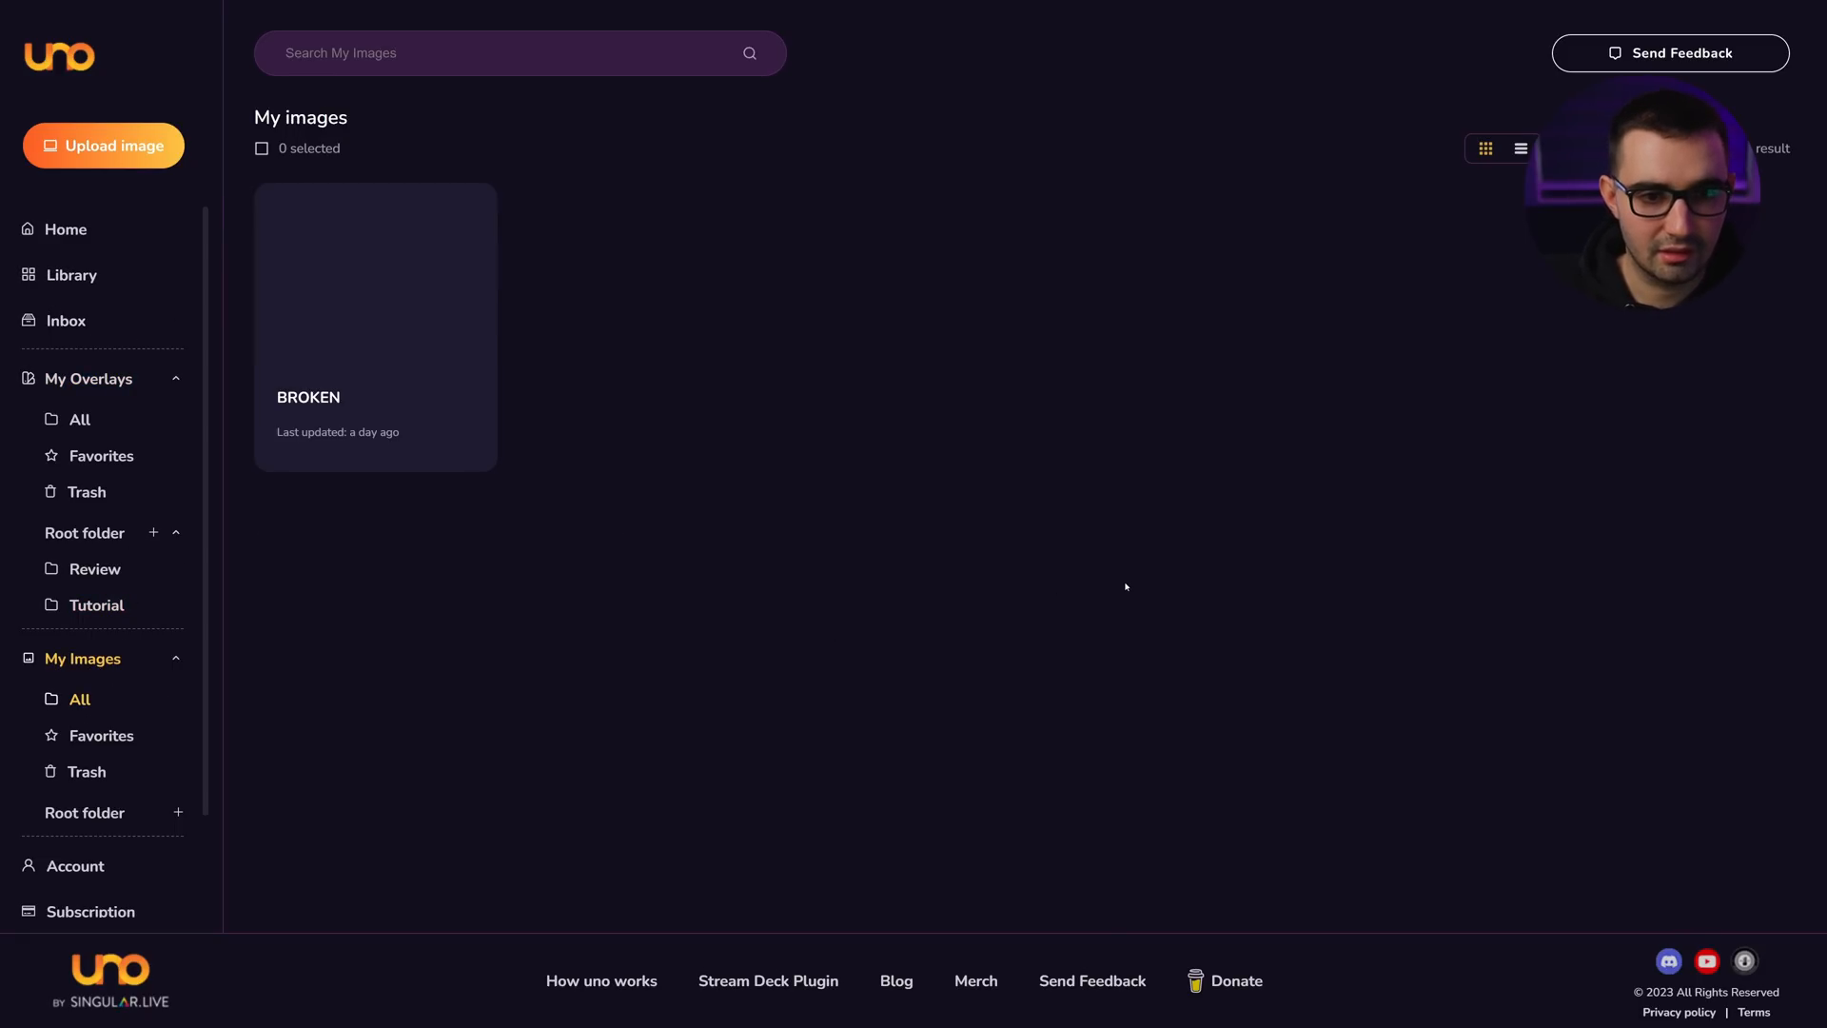
left_click(103, 145)
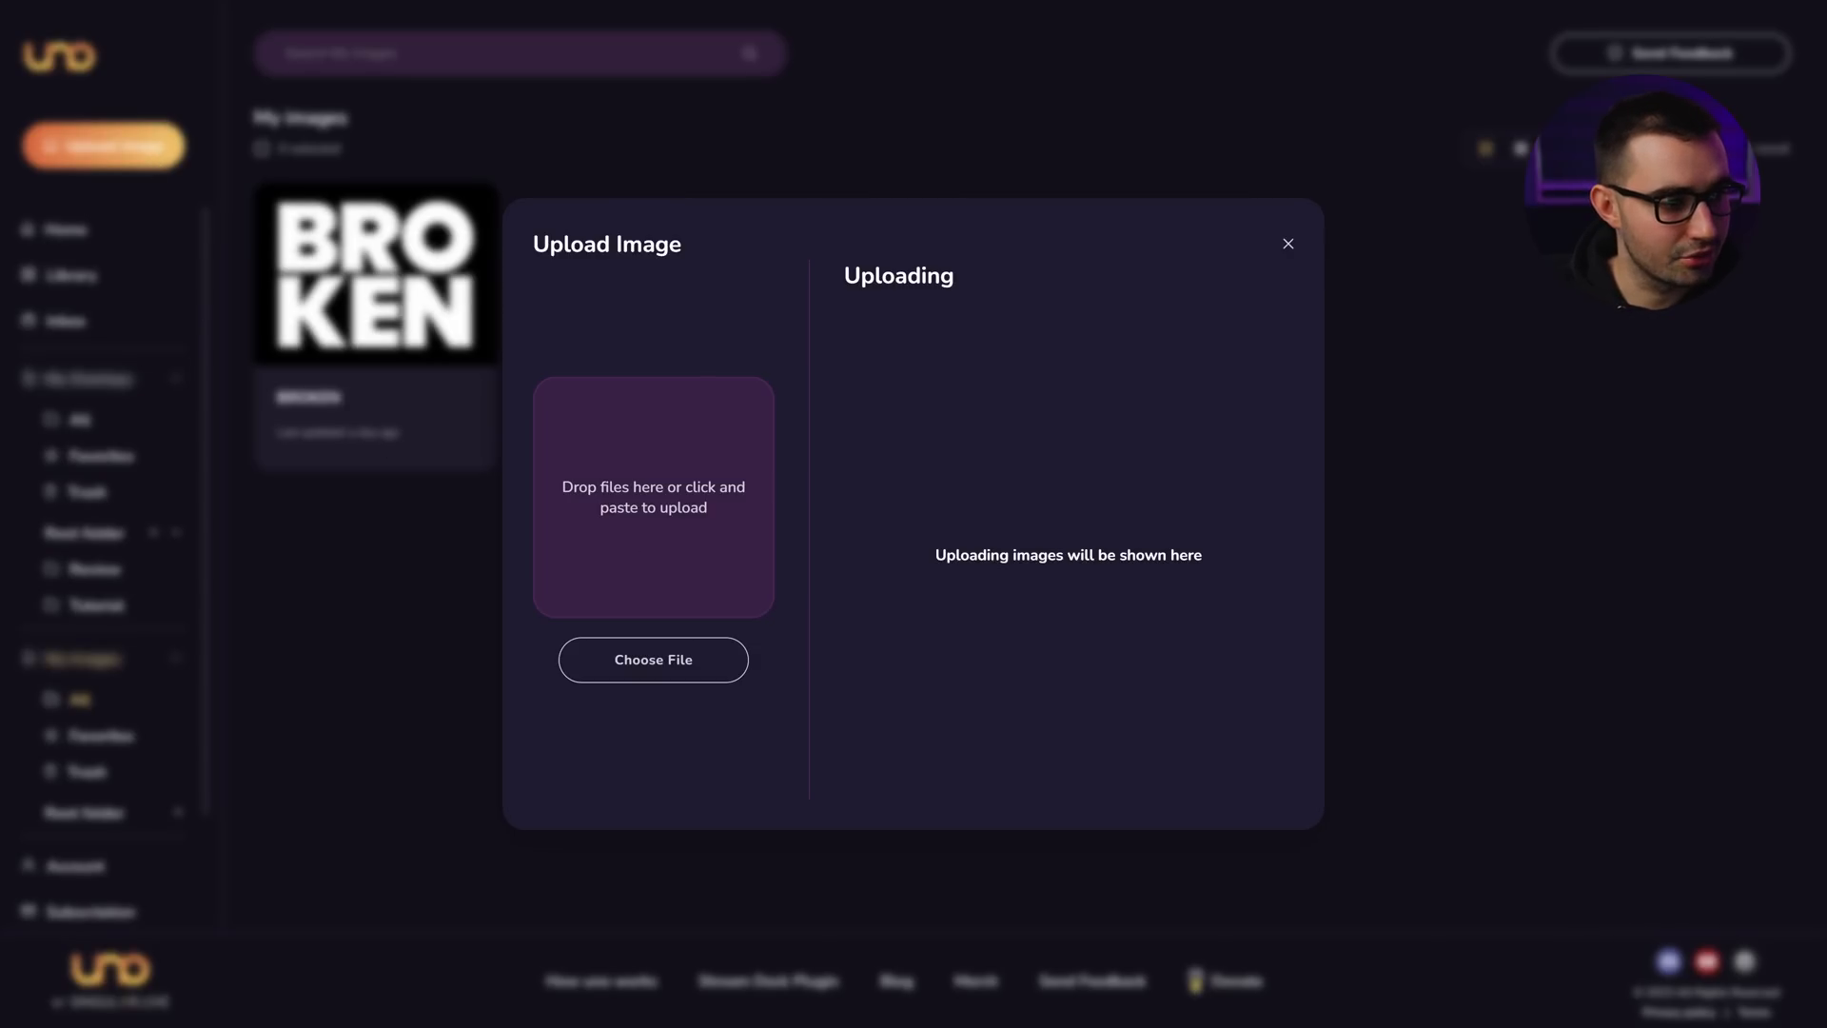
left_click_drag(400, 537, 767, 596)
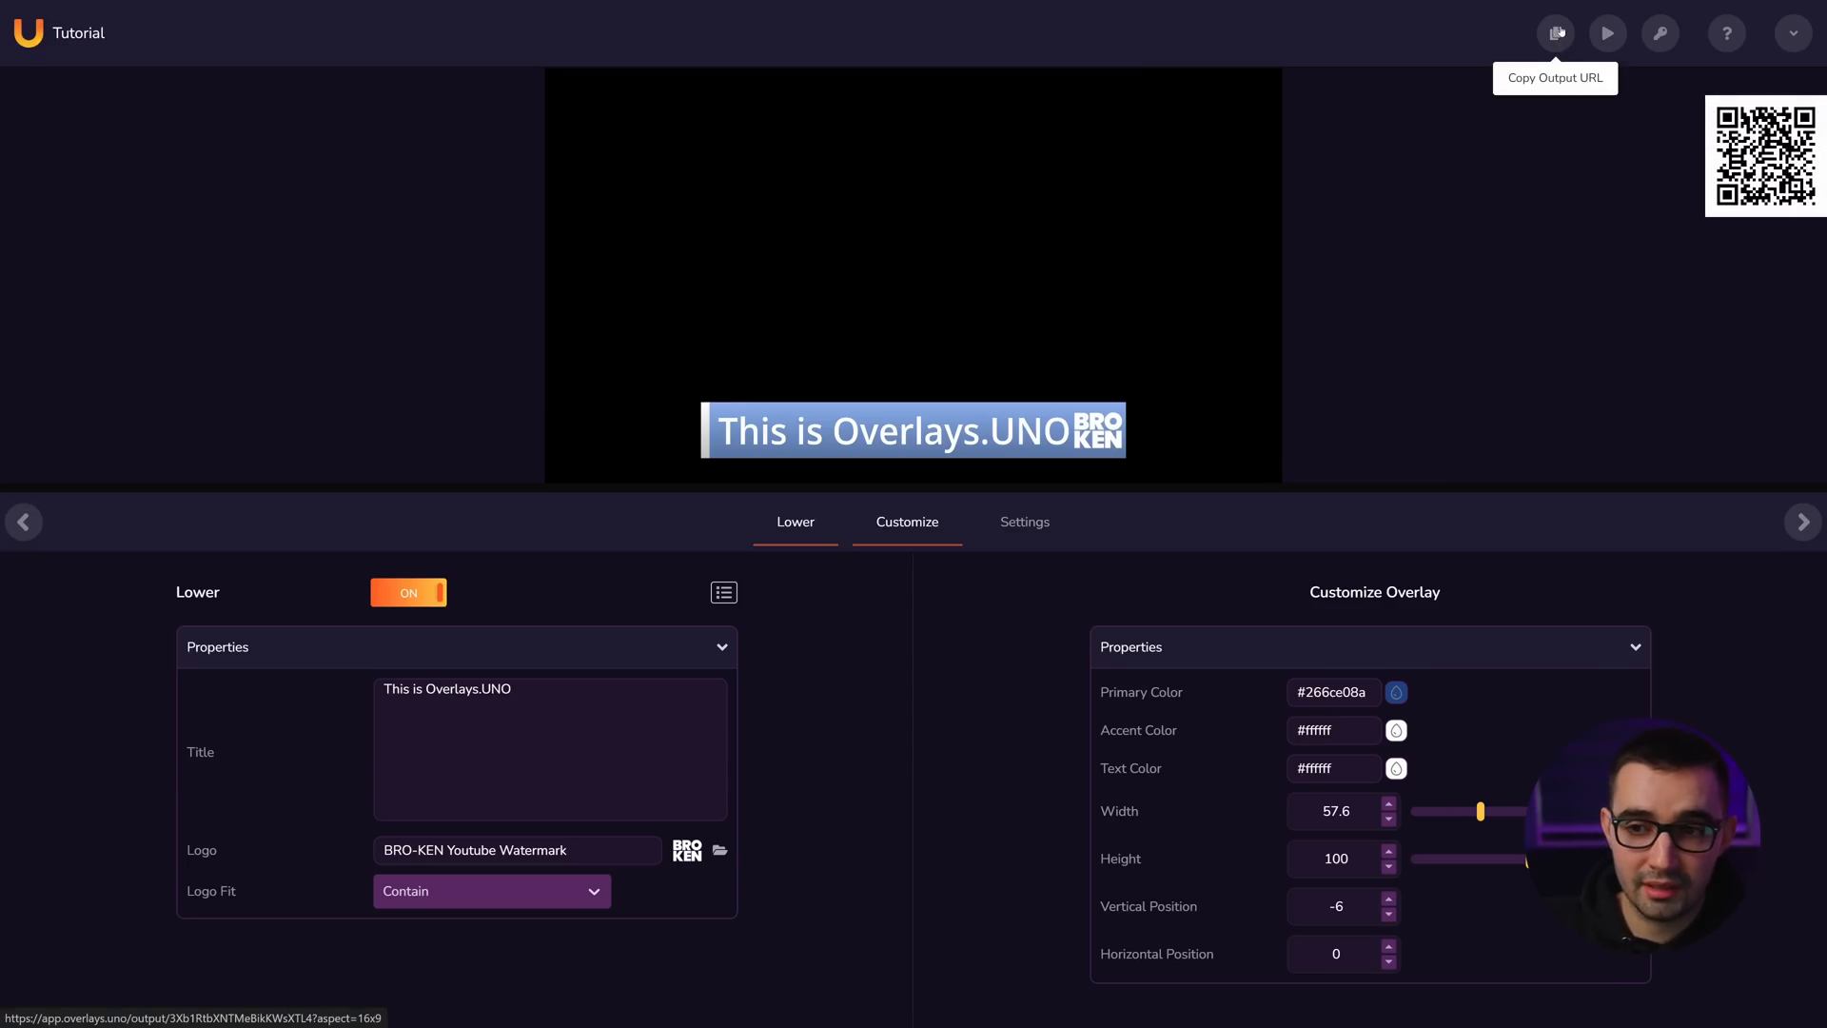
- Copy the overlay's output URL, switch to OBS Studio and add a new browser source named "UNO"
left_click(1557, 32)
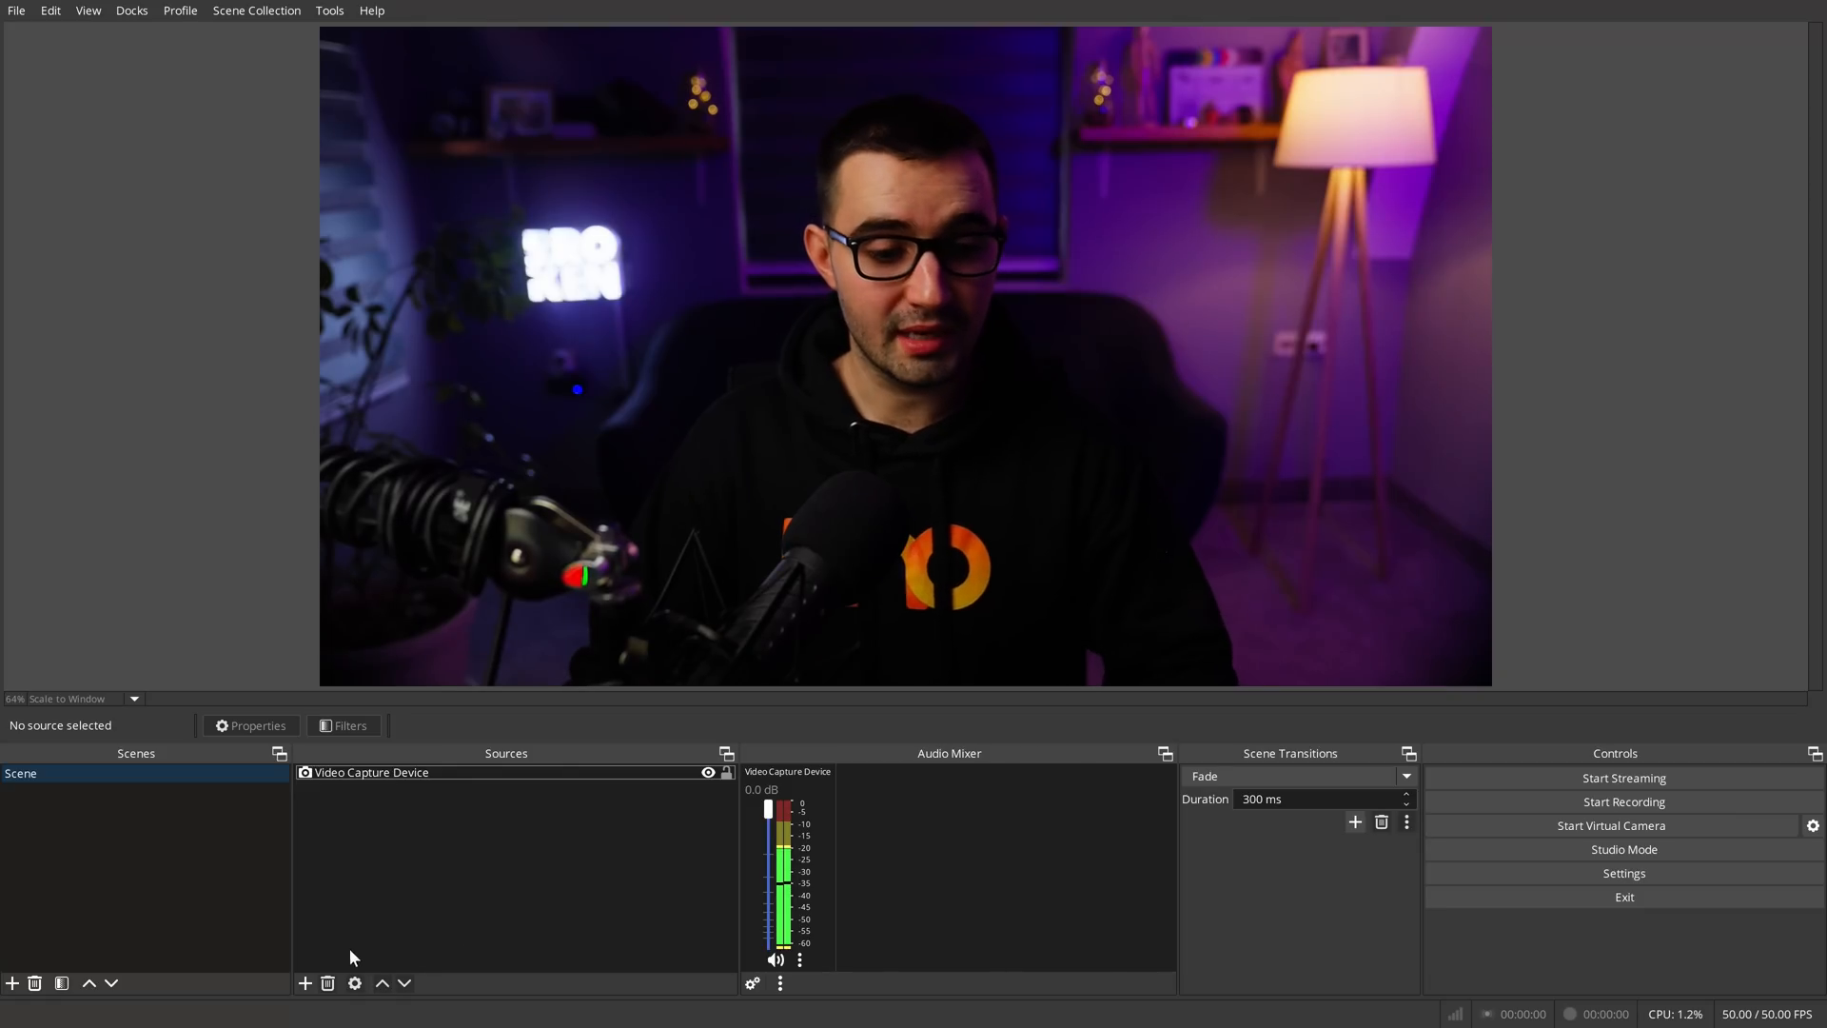
left_click(304, 983)
left_click(396, 633)
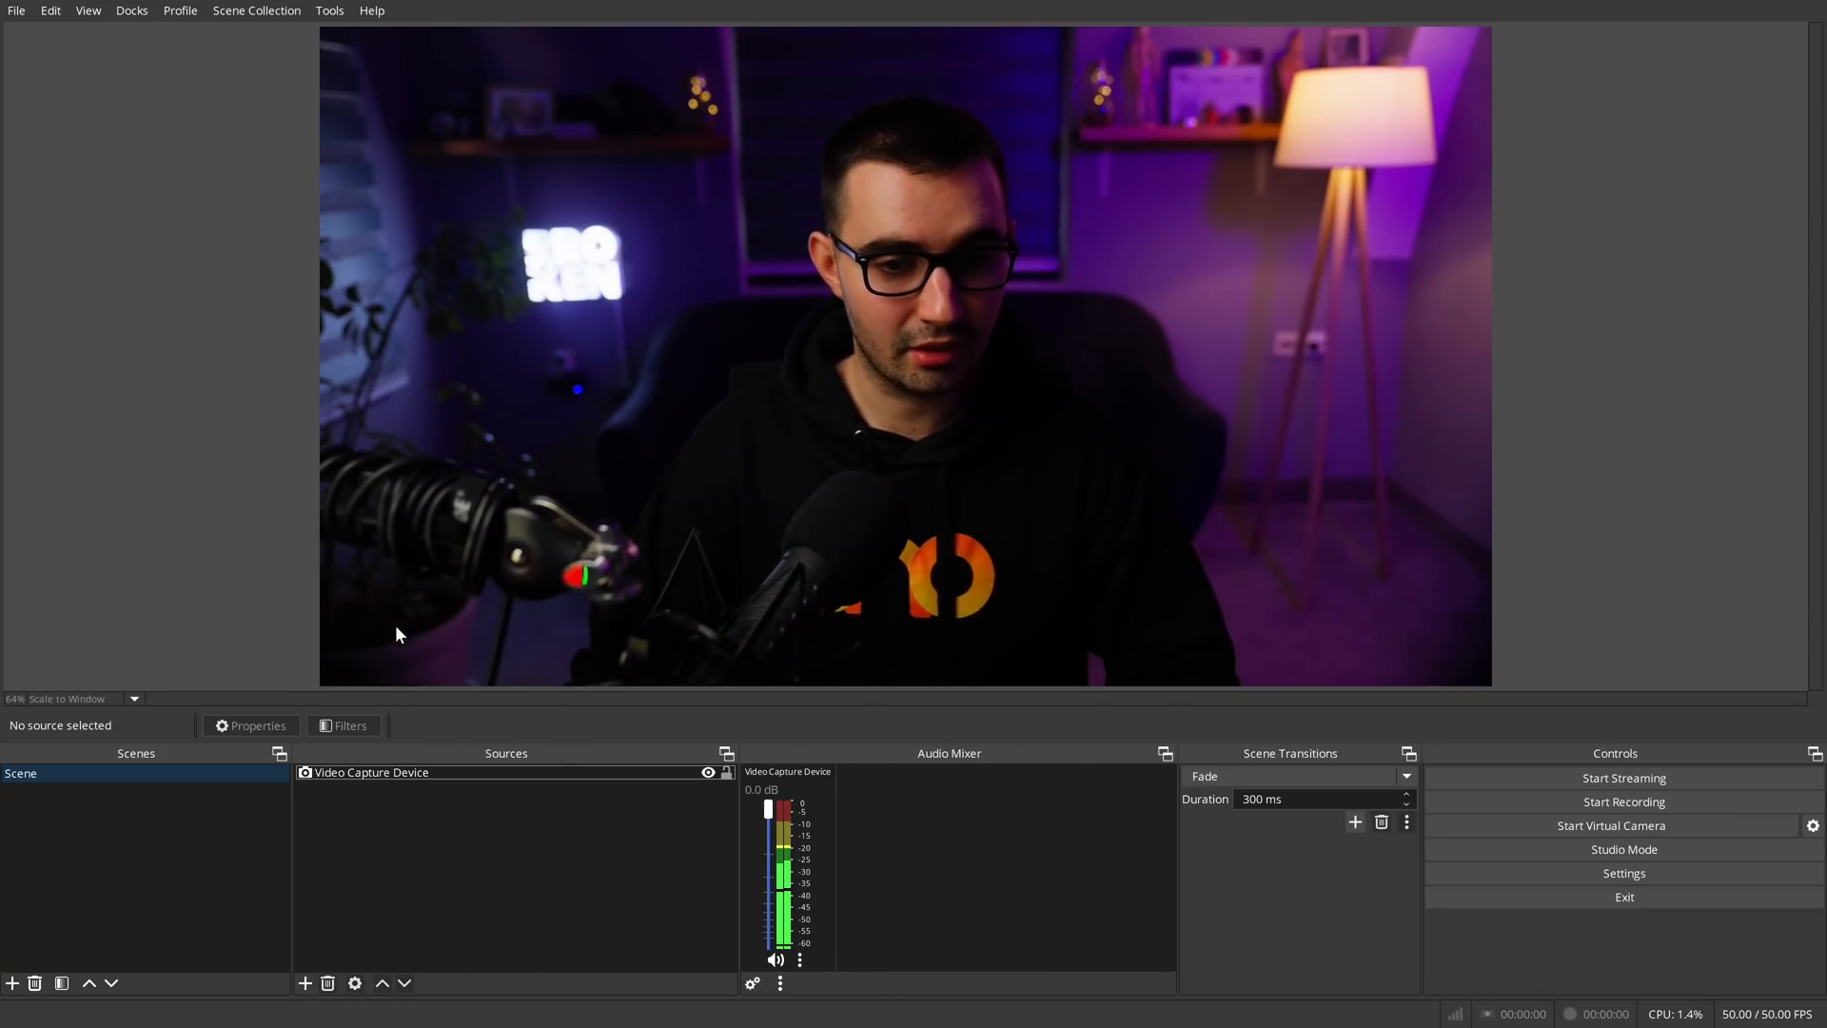
type("U")
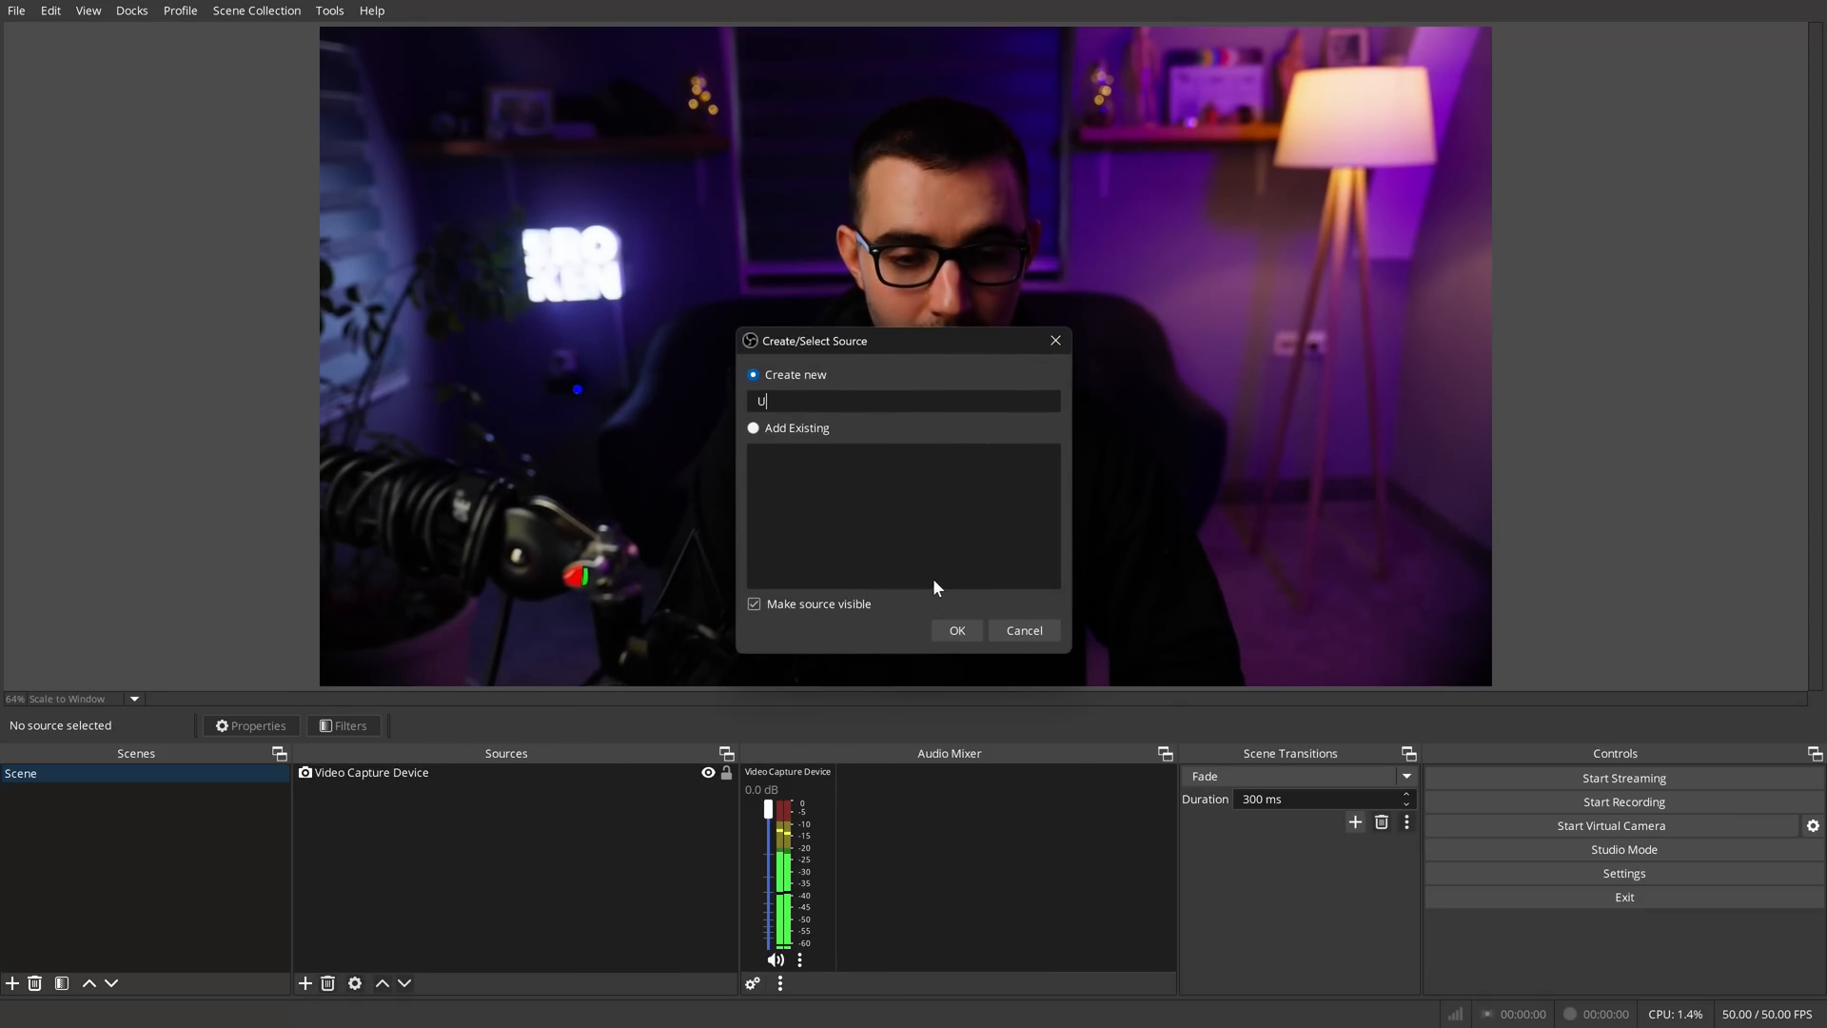
type("NO")
left_click(957, 630)
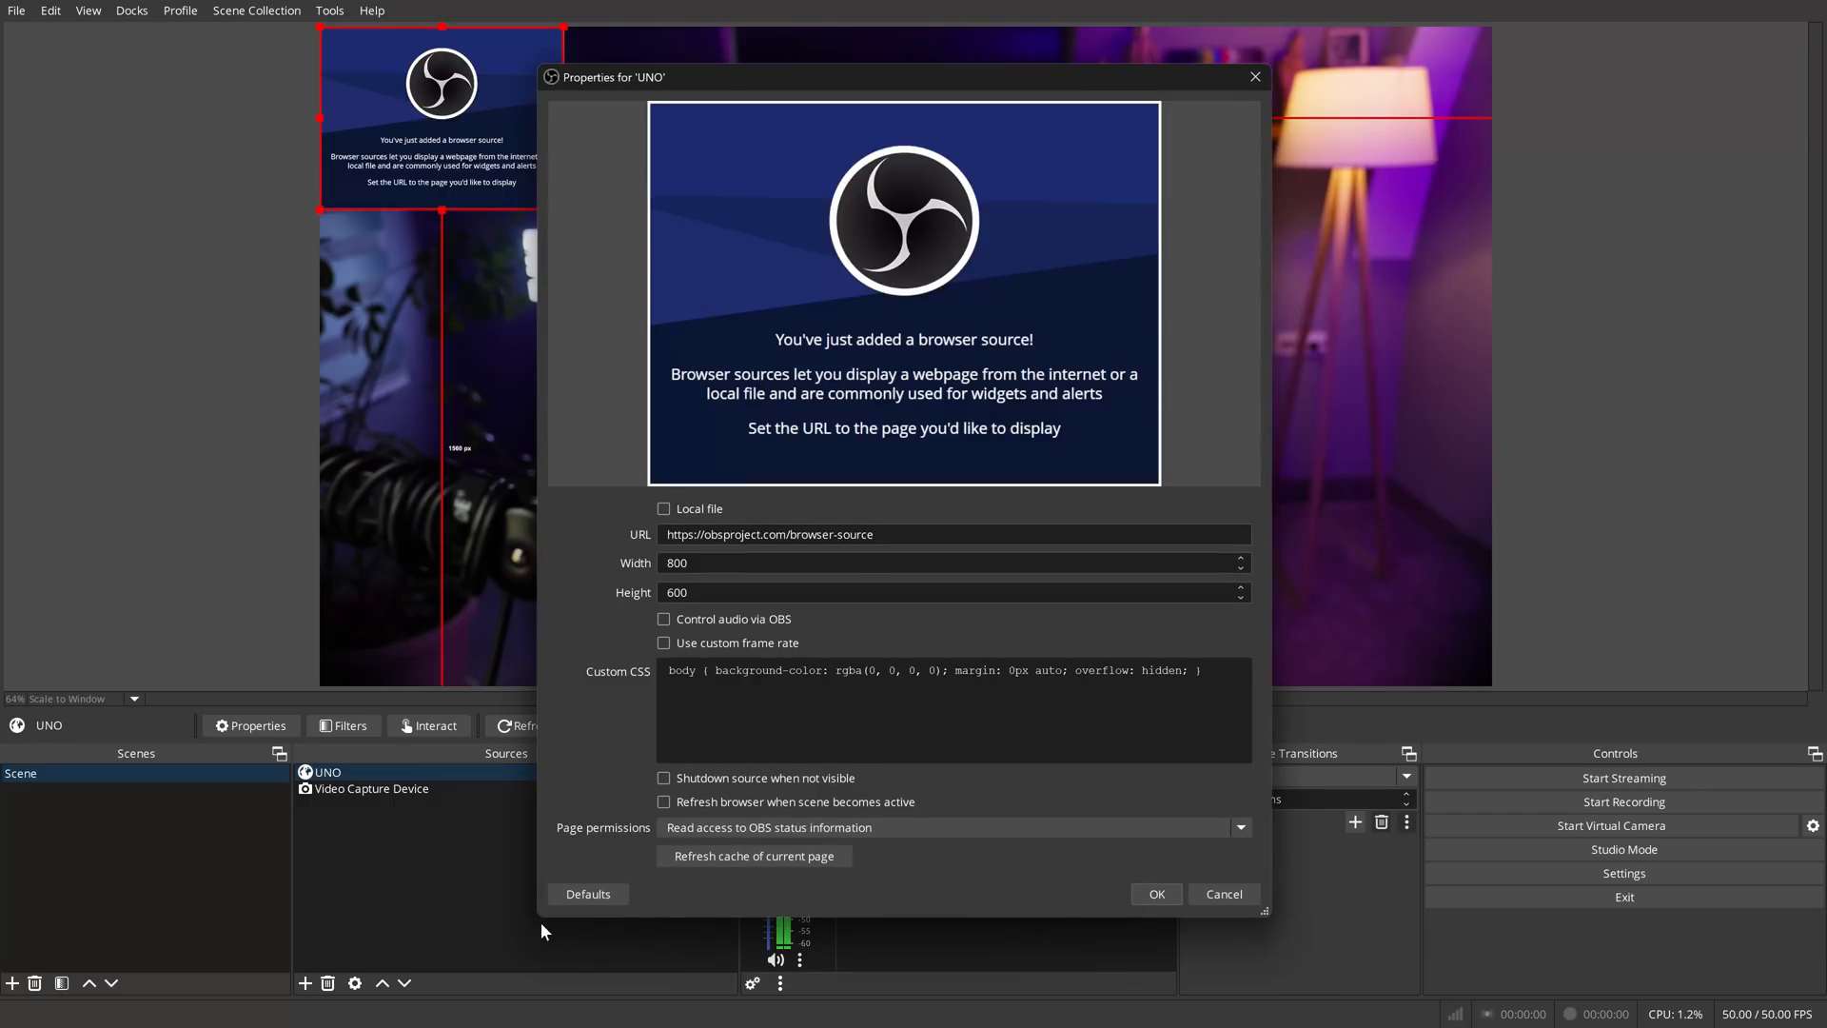
- Set the UNO browser source's URL to the copied output URL, with width 1920 and height 1080
triple_click(1003, 534)
key("ctrl+v")
left_click(757, 567)
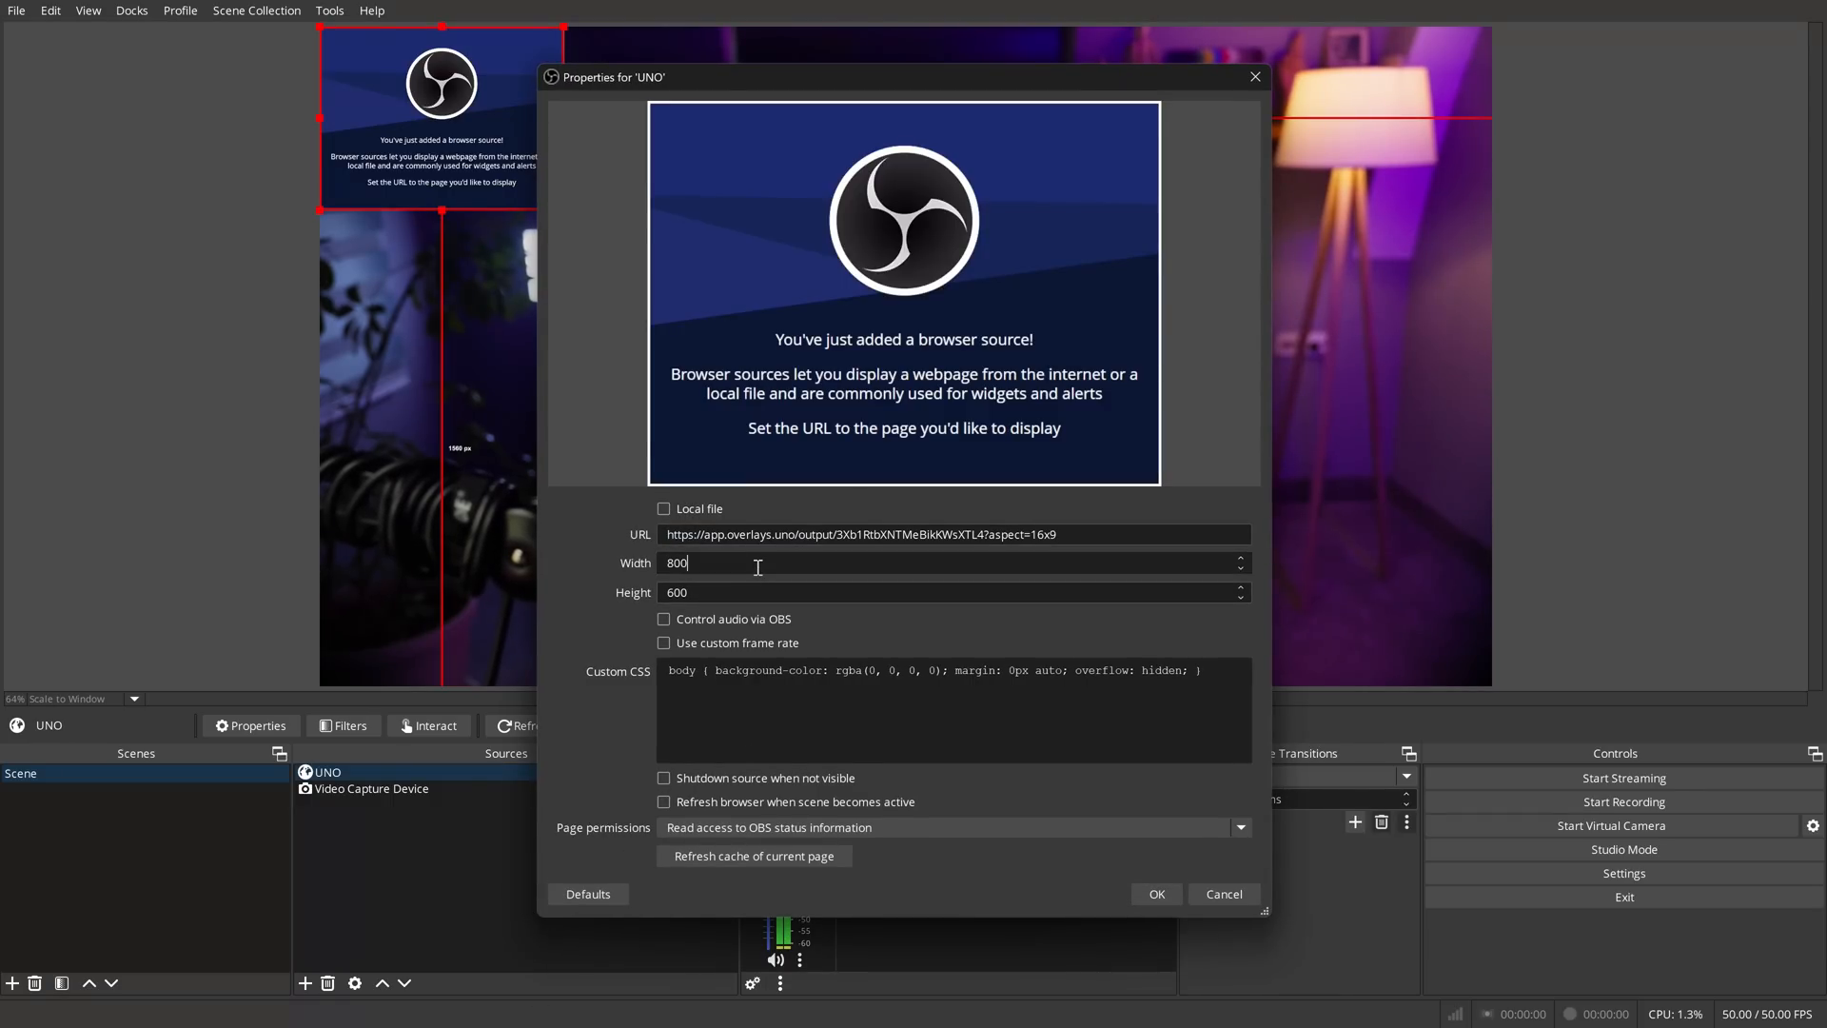
type("1920")
key("Tab")
type("108")
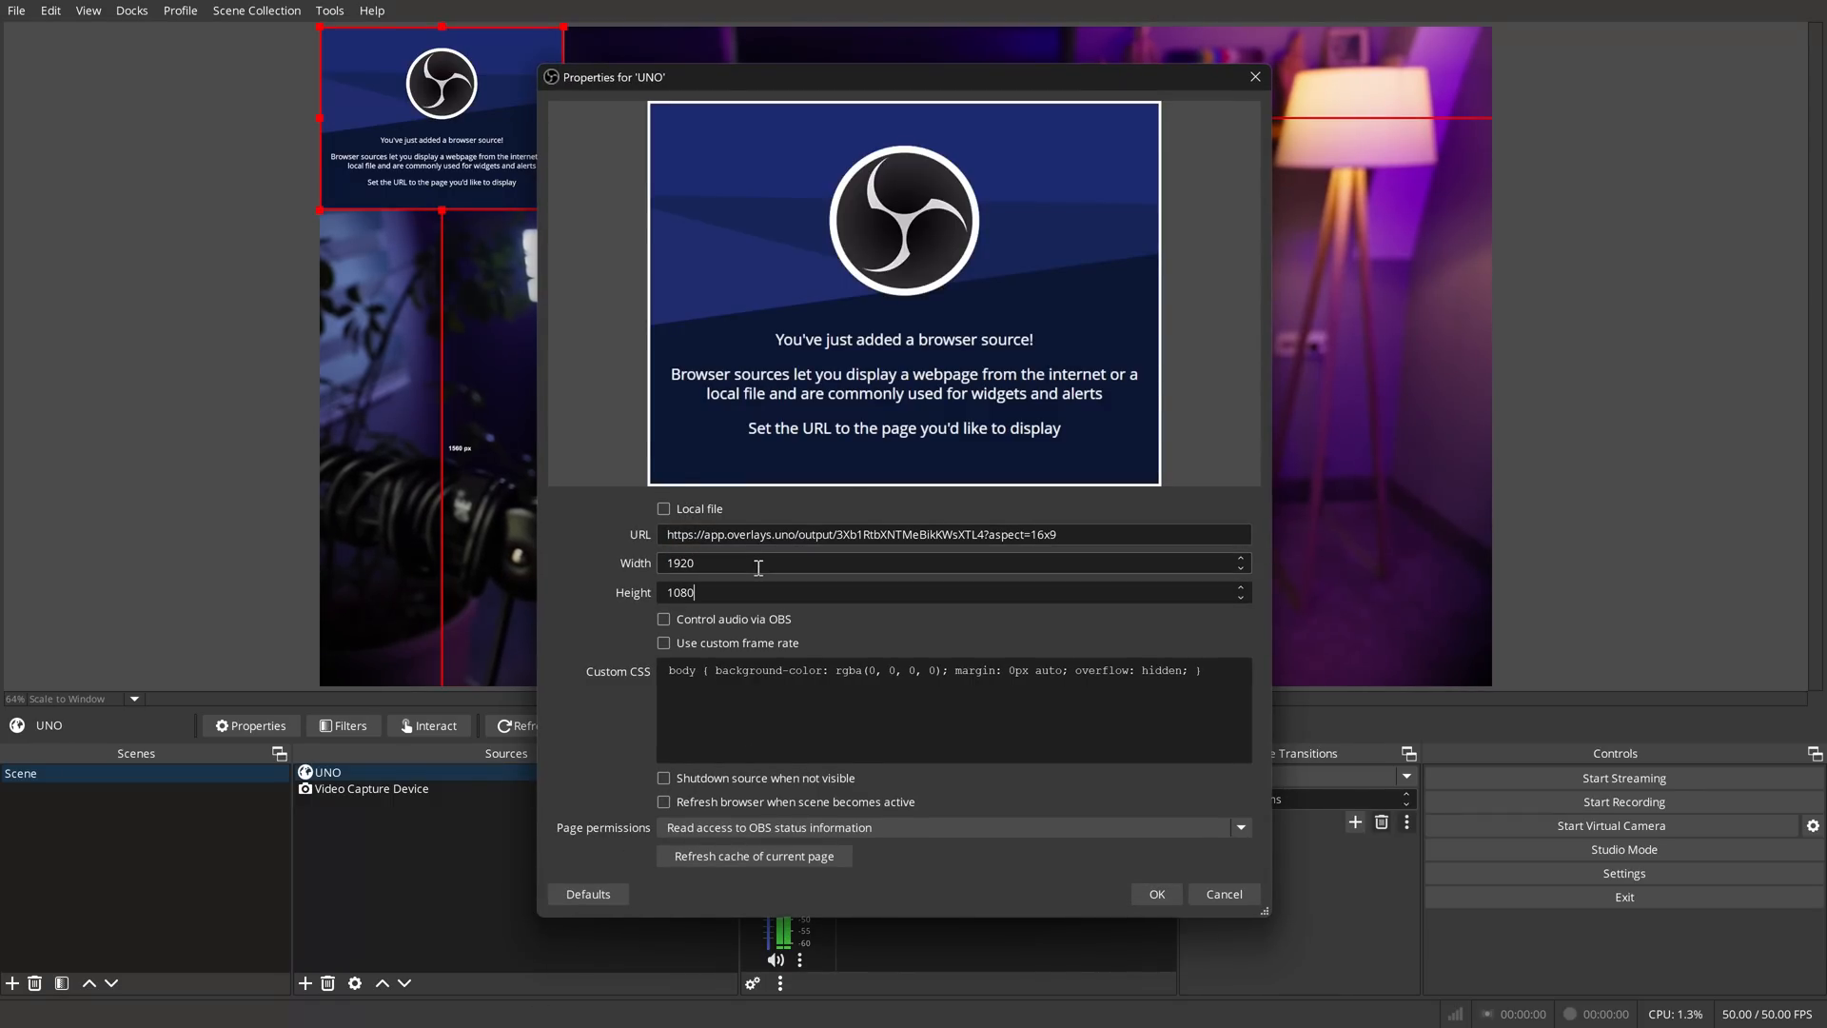
left_click(1152, 891)
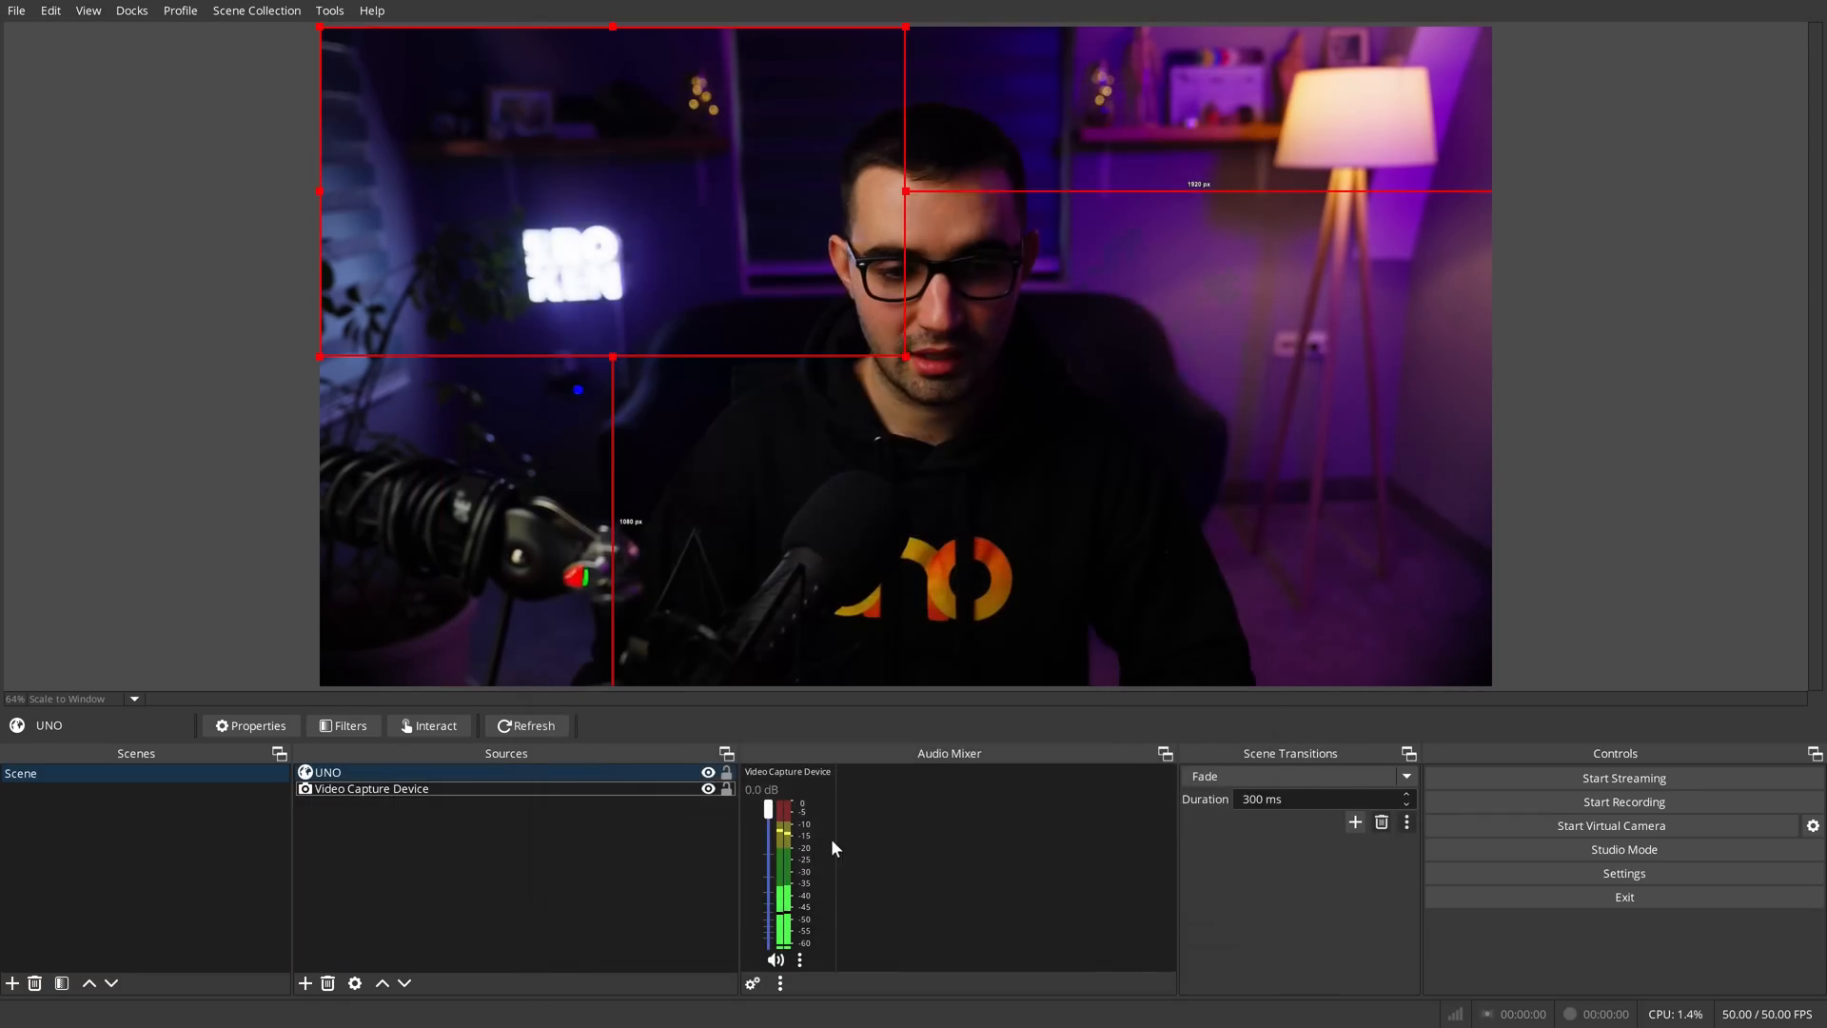
- Scale the UNO source over the camera picture with the Fit to screen transform
left_click_drag(906, 356, 1119, 474)
right_click(926, 413)
mouse_move(1008, 434)
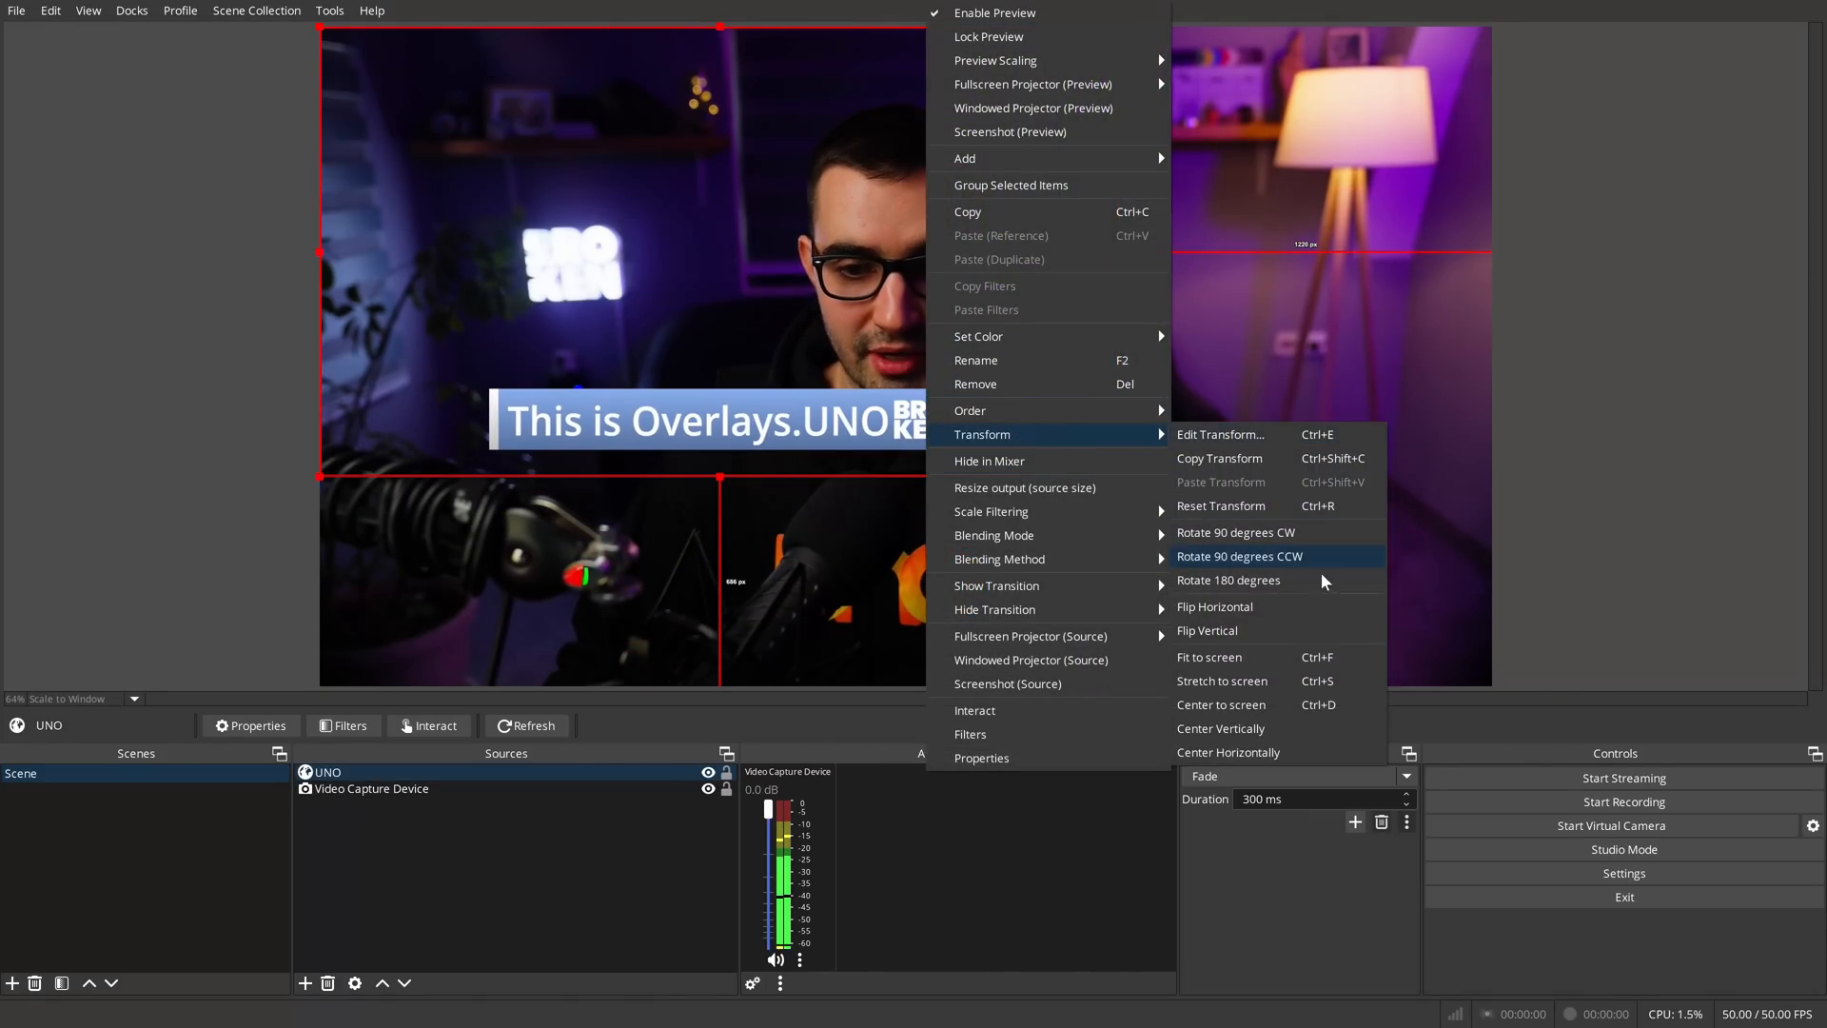
left_click(1282, 659)
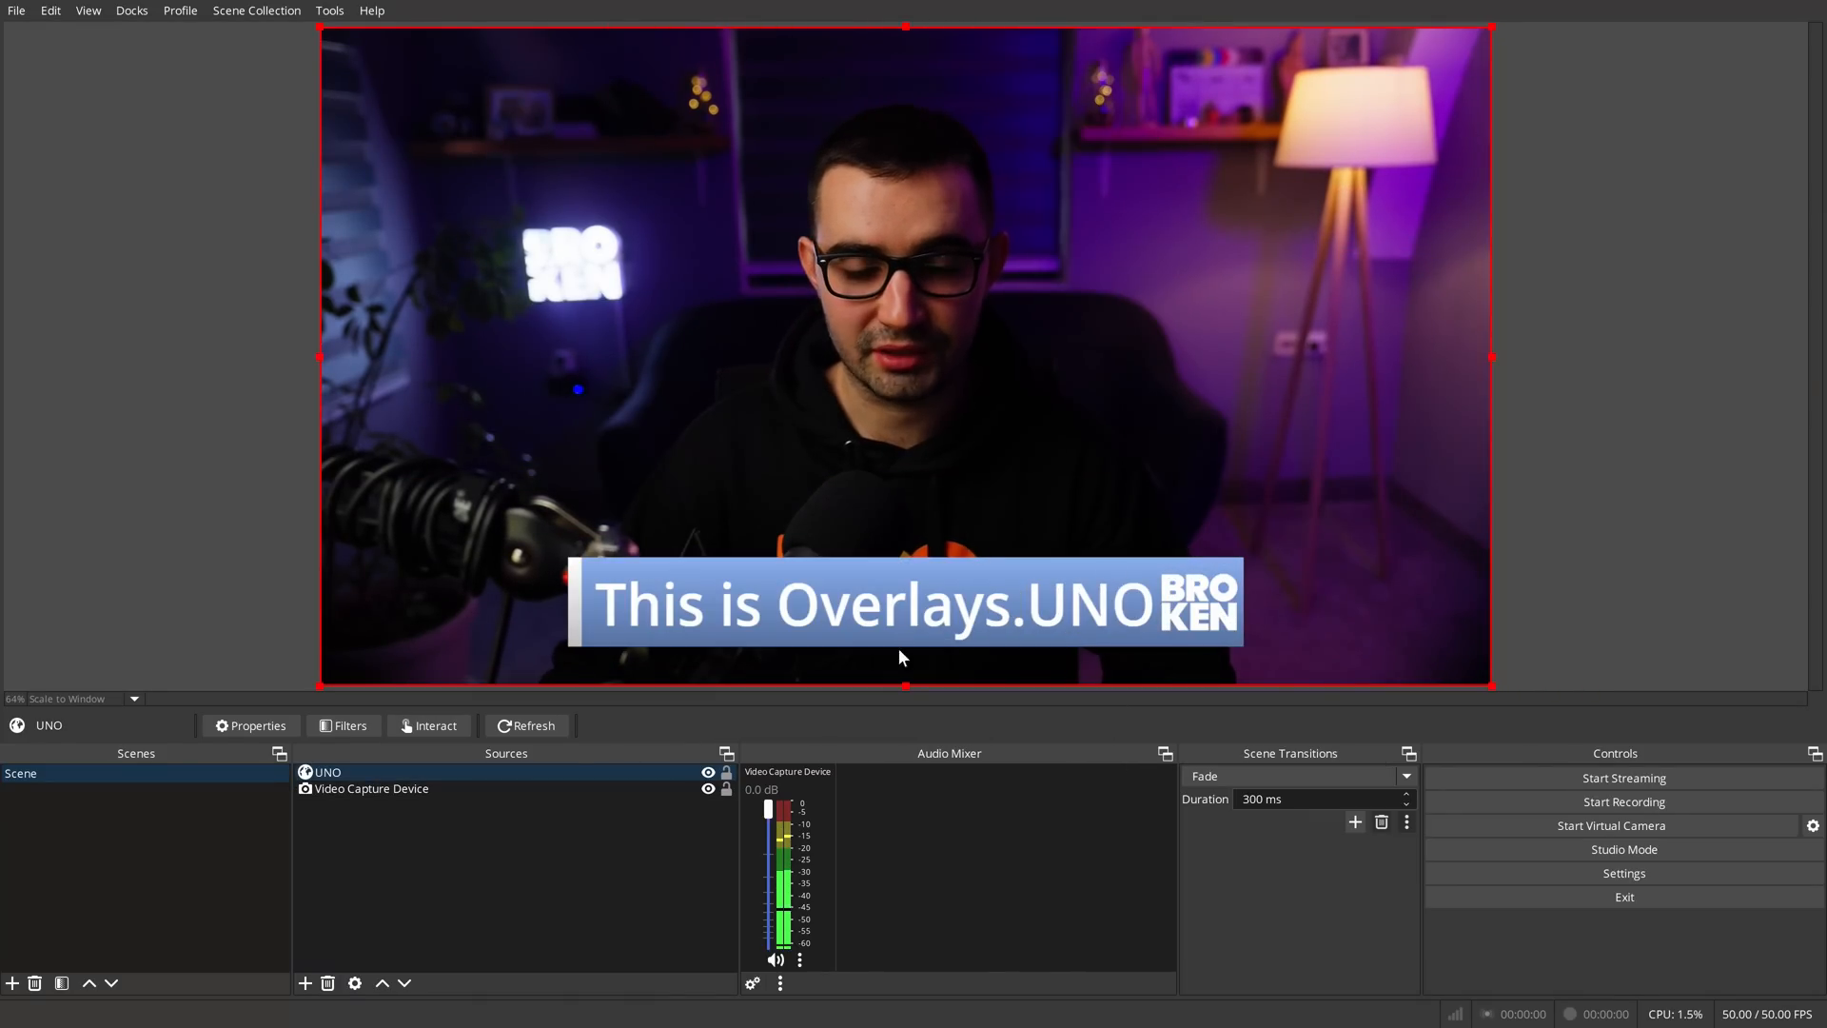
- Deselect the UNO source and look through the common FPS values in the OBS video settings
left_click(619, 893)
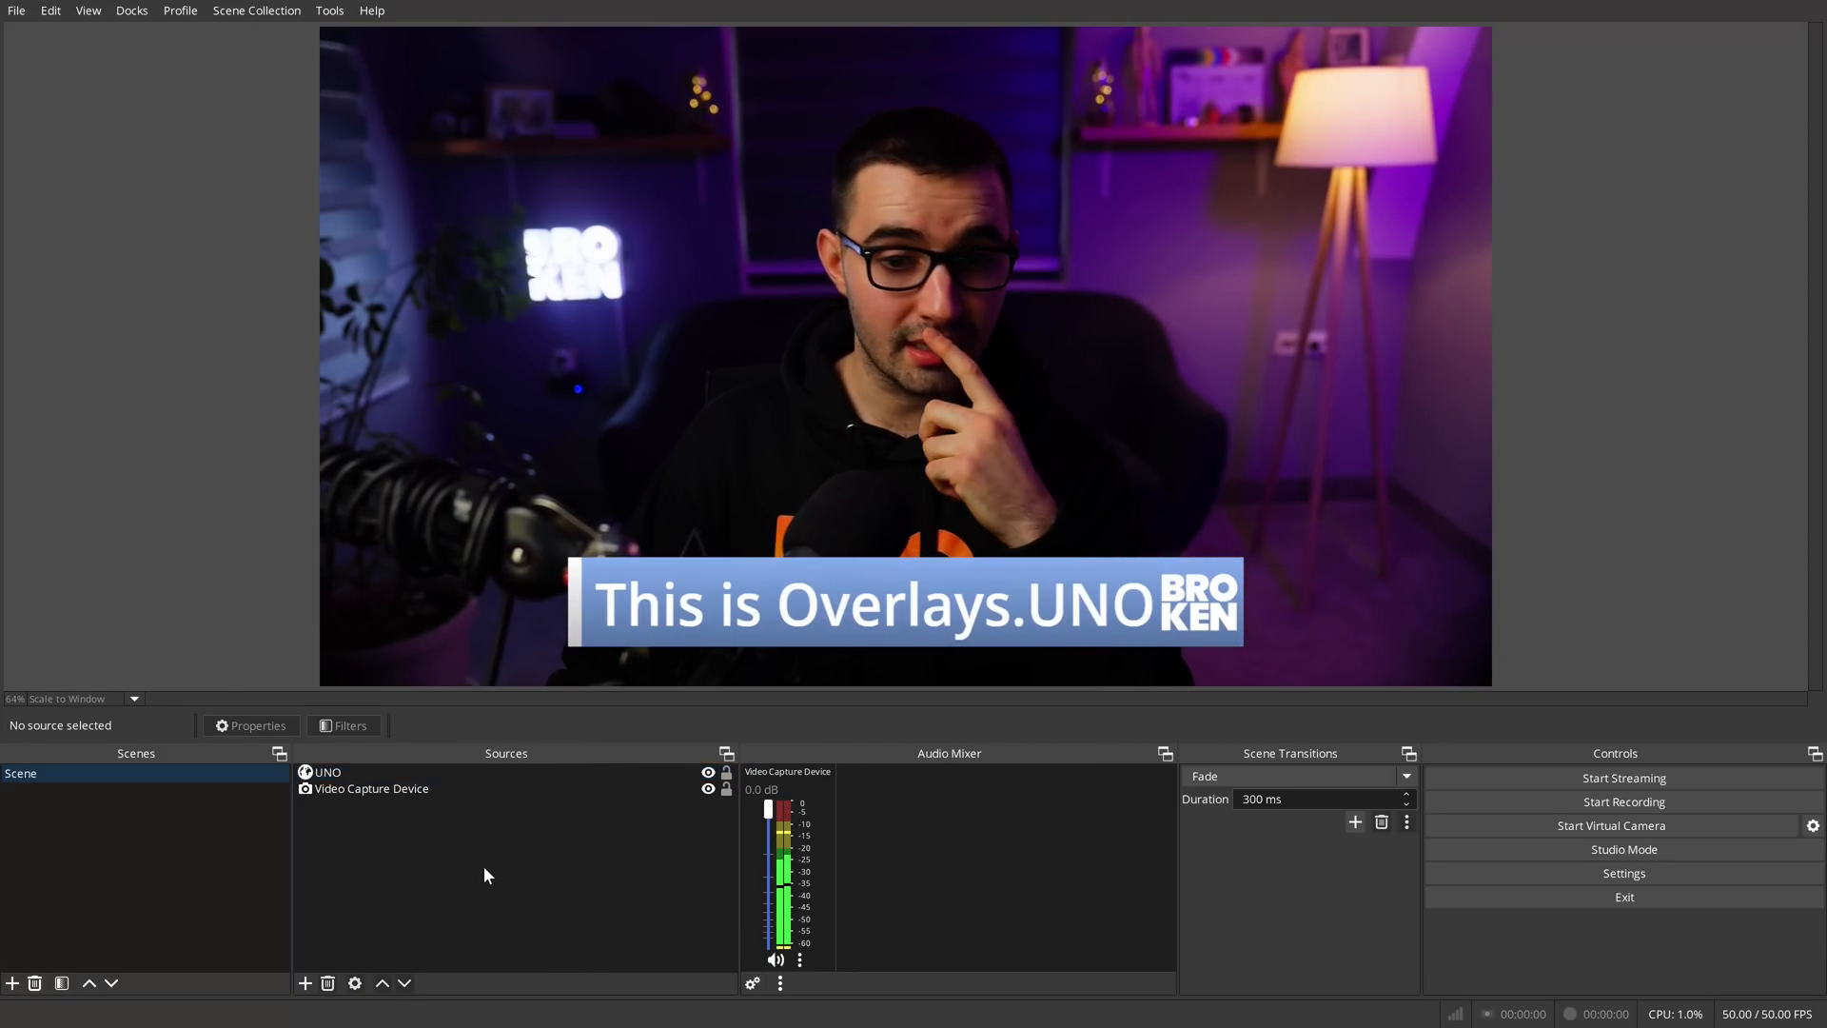
left_click(499, 790)
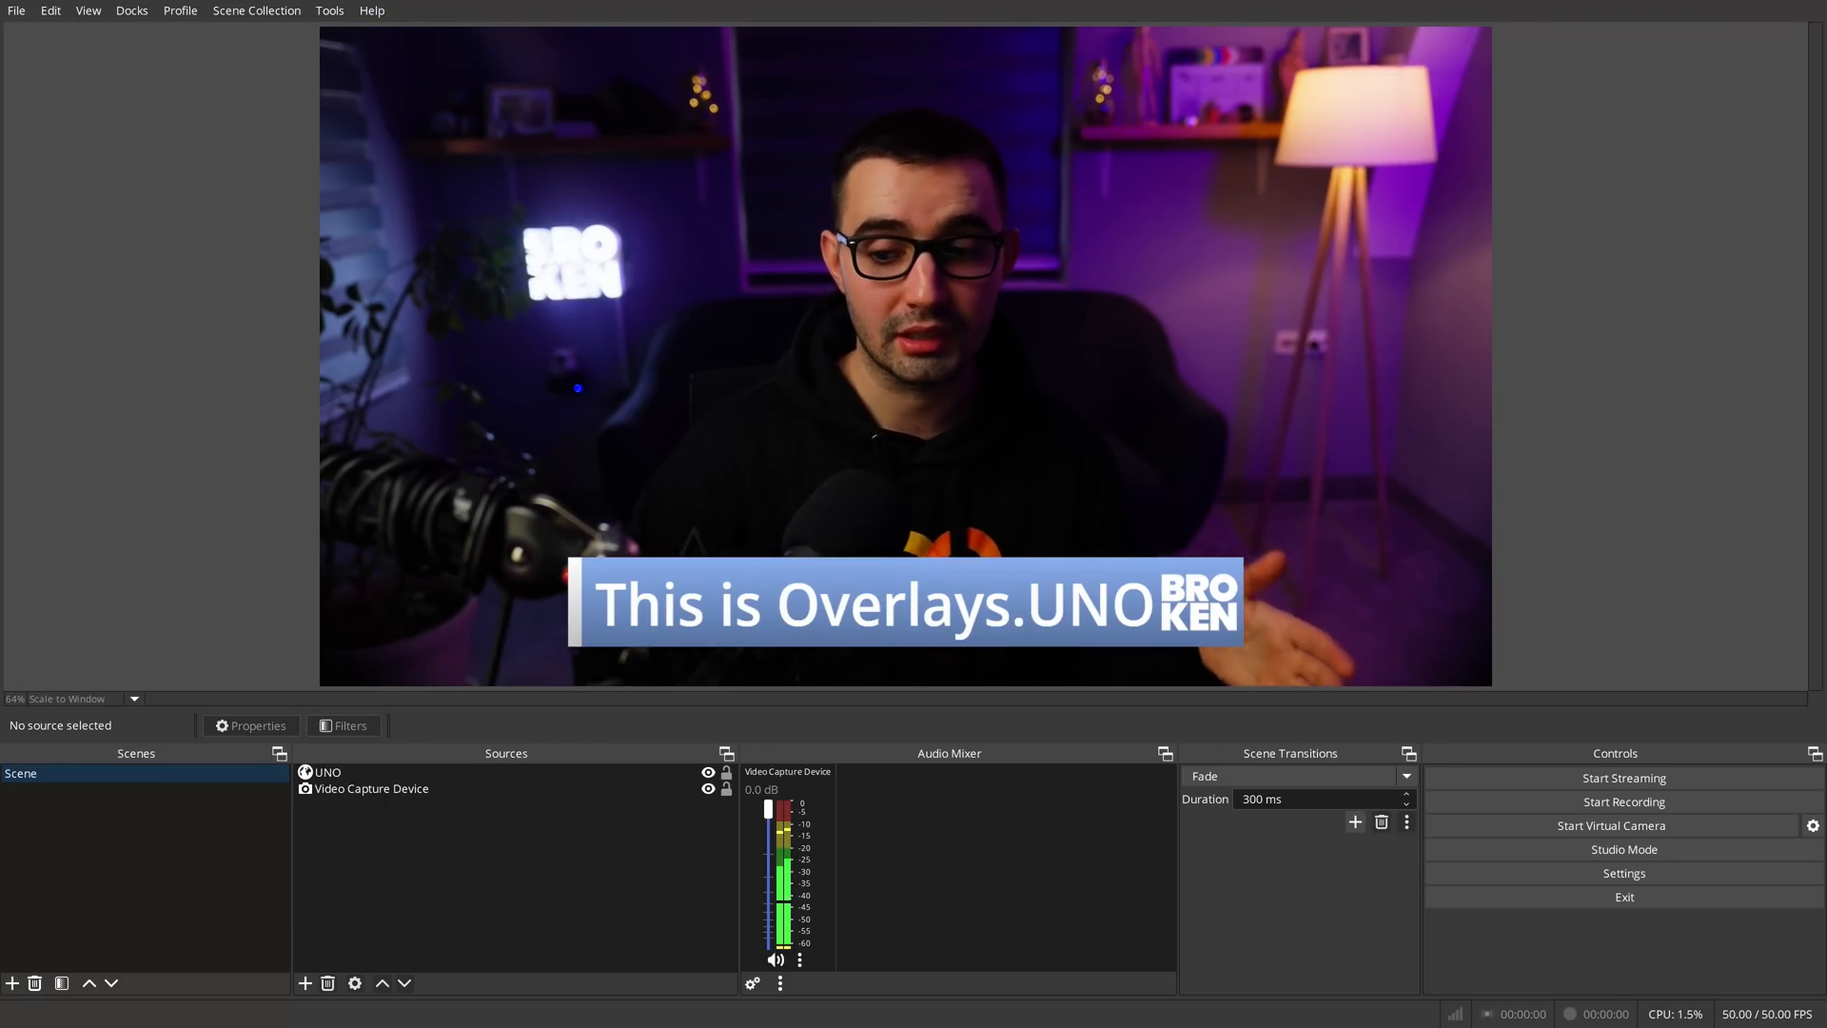
left_click(1577, 878)
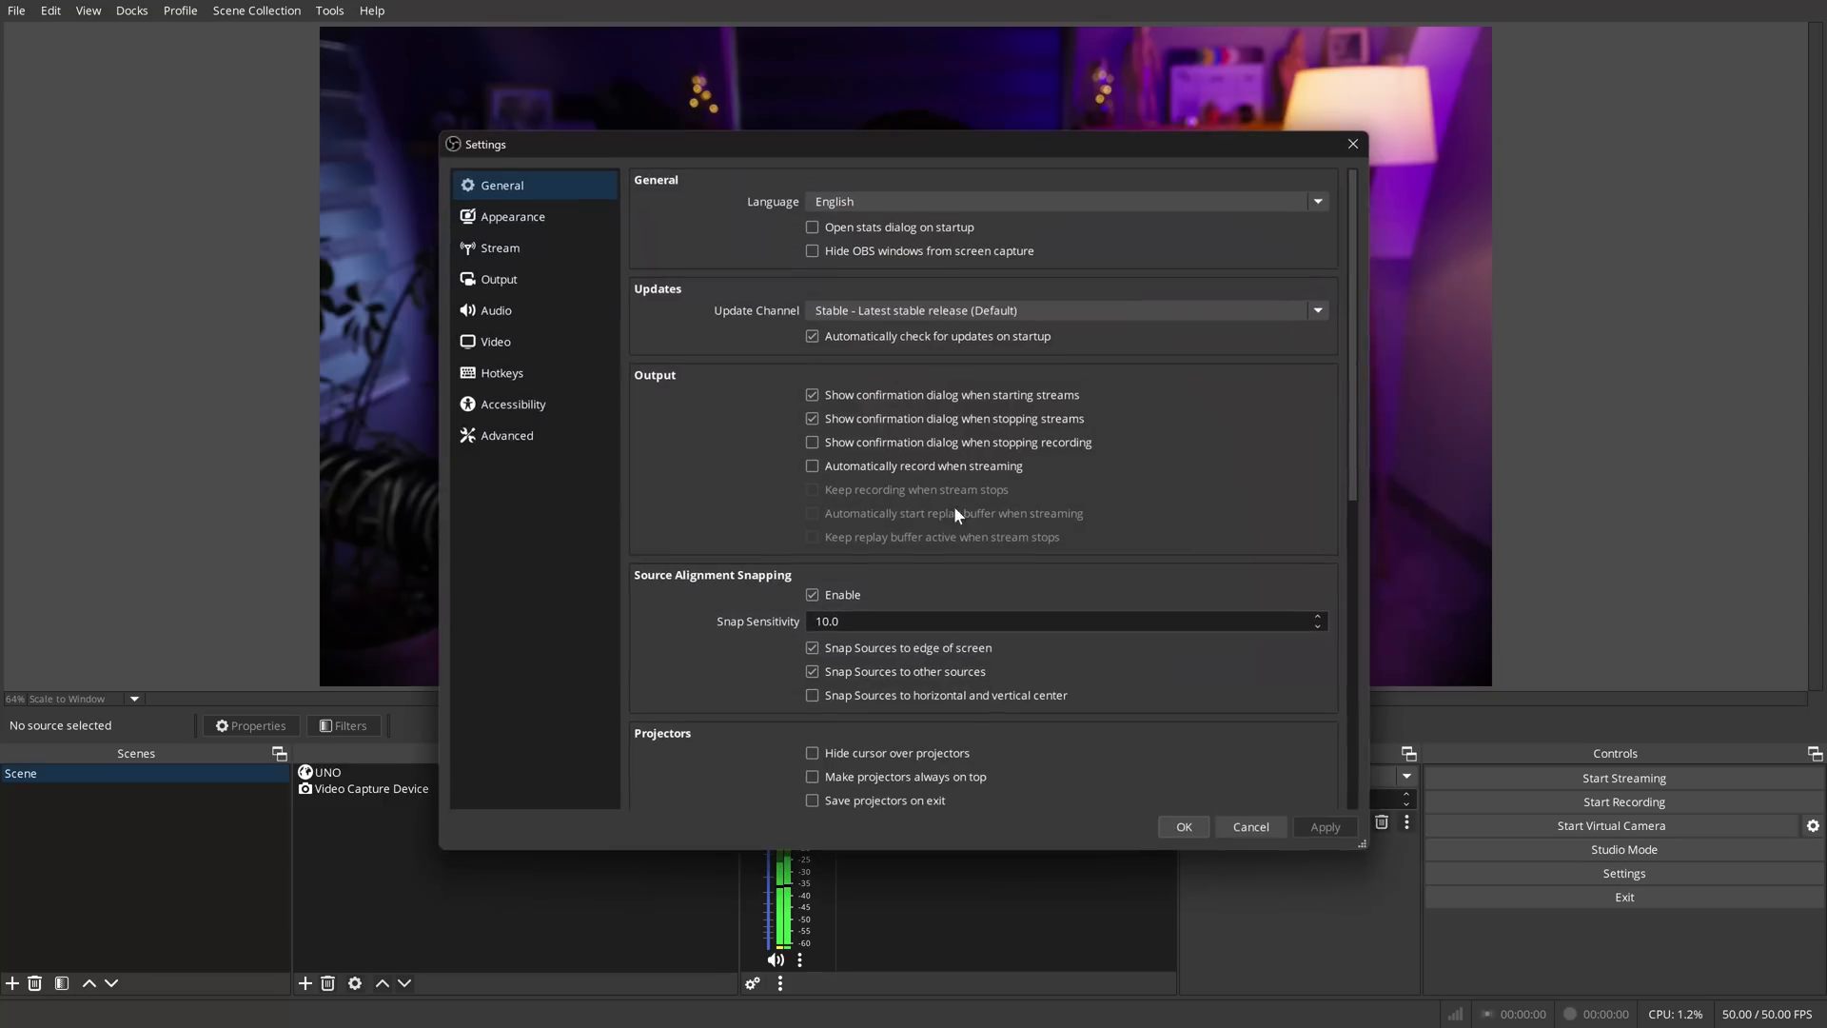
left_click(573, 342)
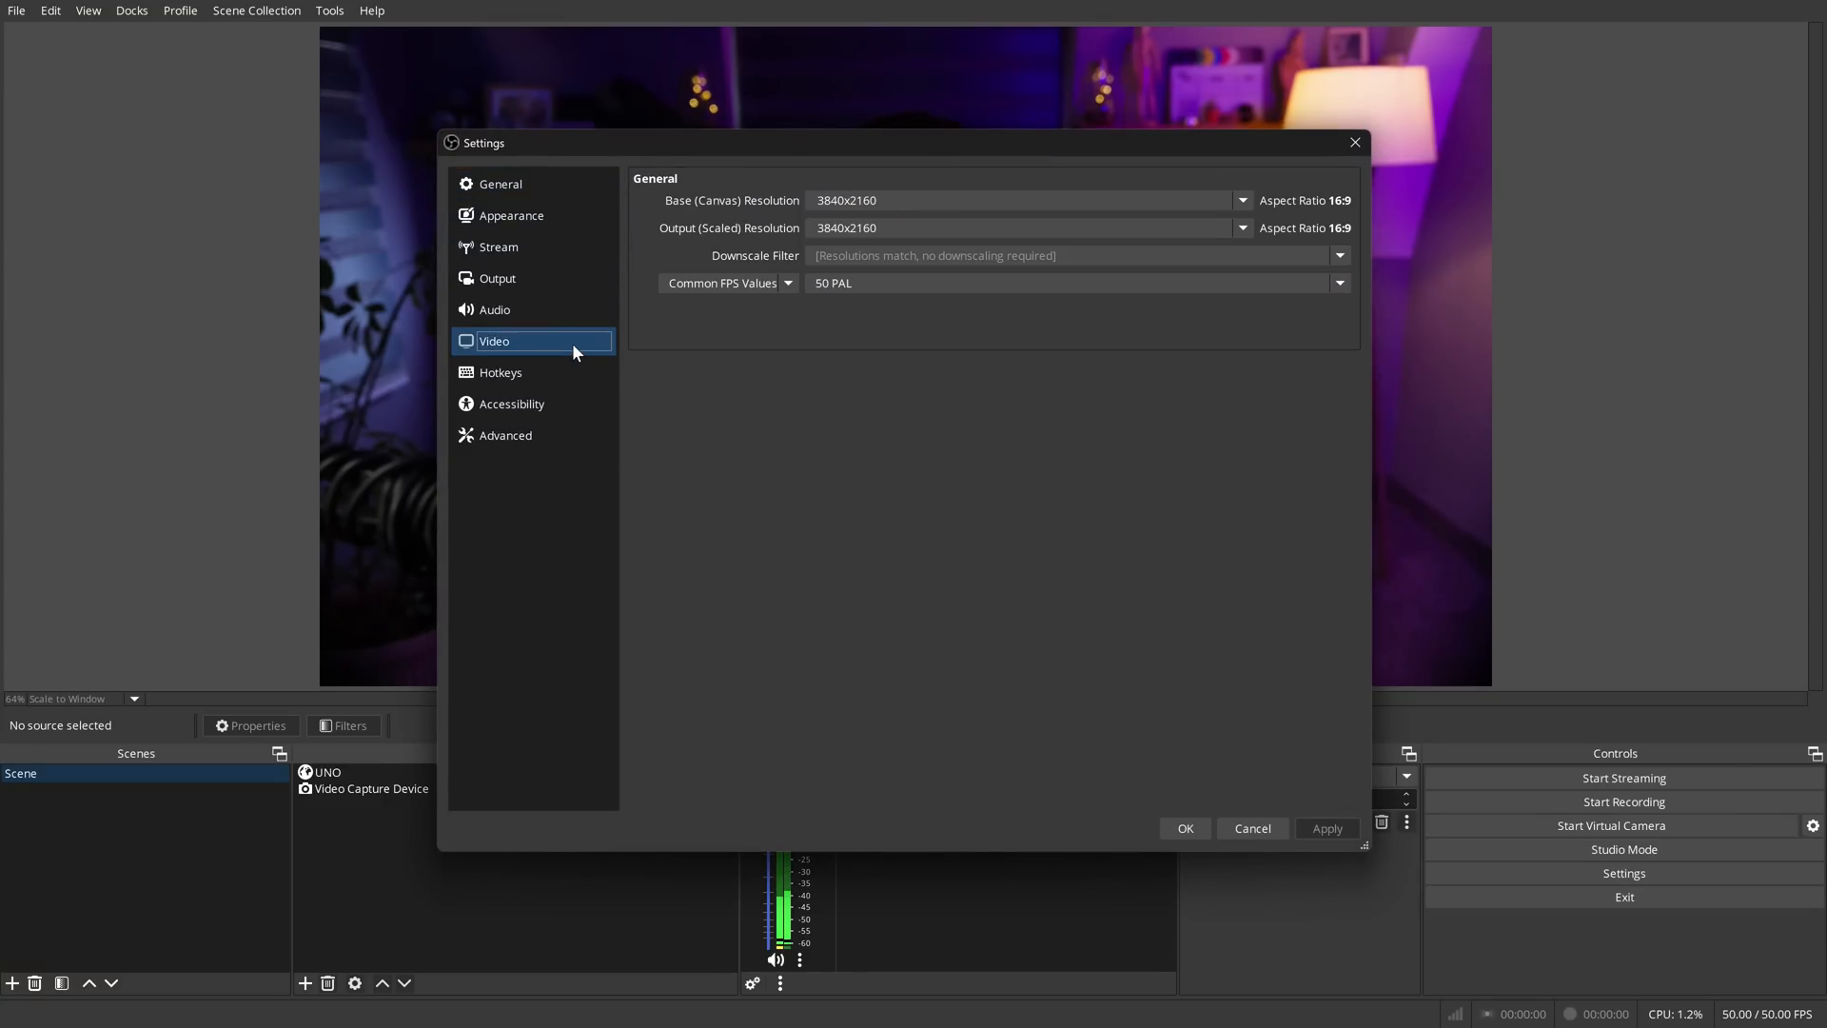
left_click(846, 284)
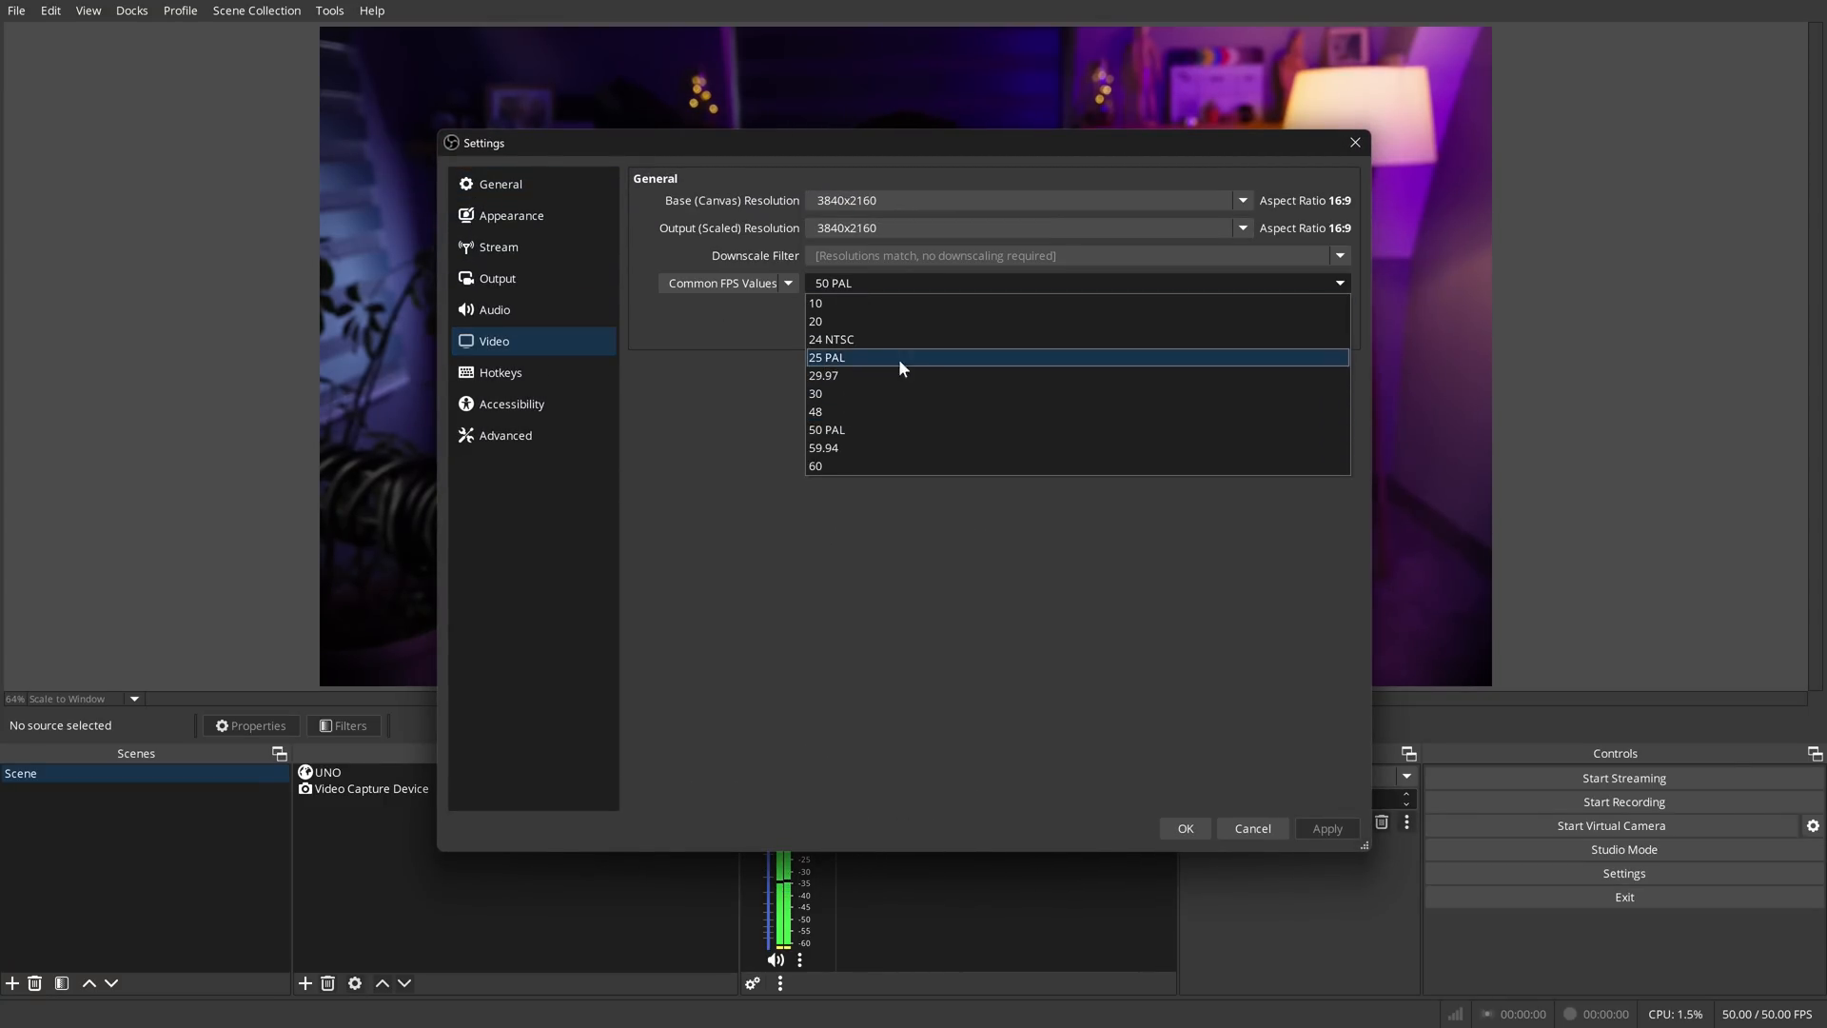
left_click(1218, 832)
left_click(1226, 830)
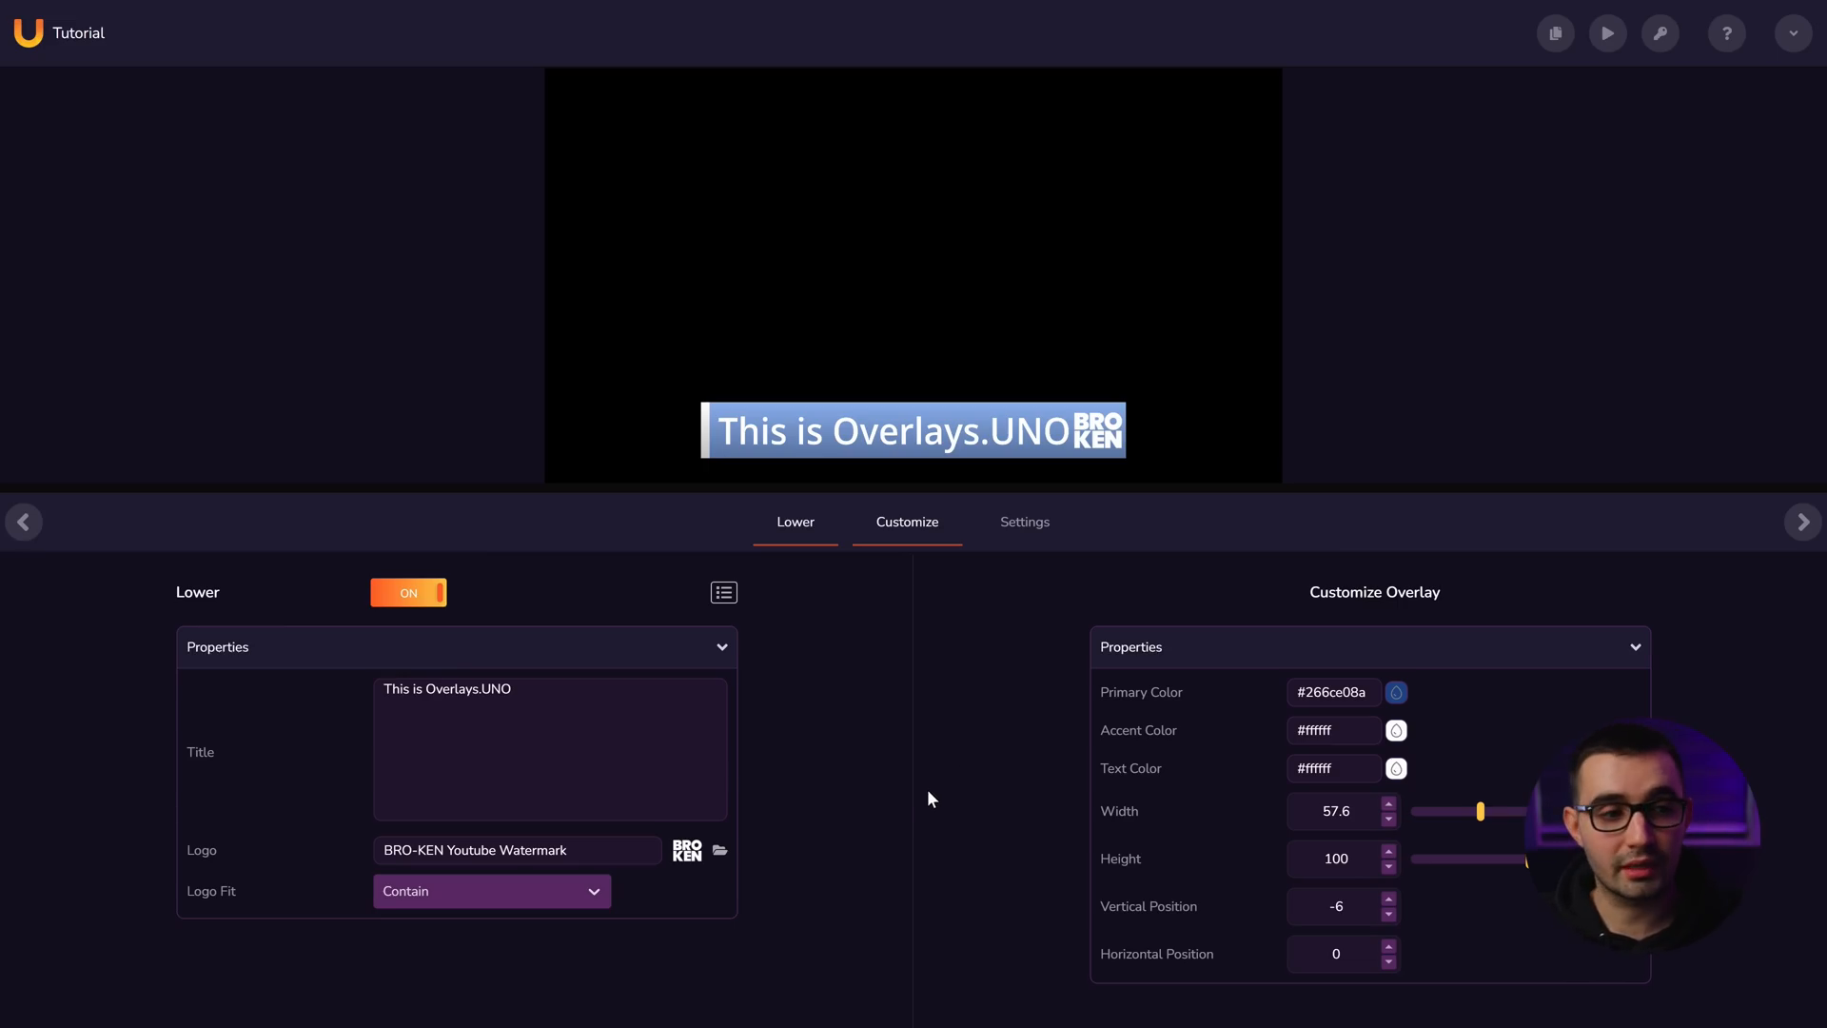
- Bring the overlay's output URL from overlays.uno straight into the OBS Studio sources and accept adding it as a source
mouse_move(1556, 33)
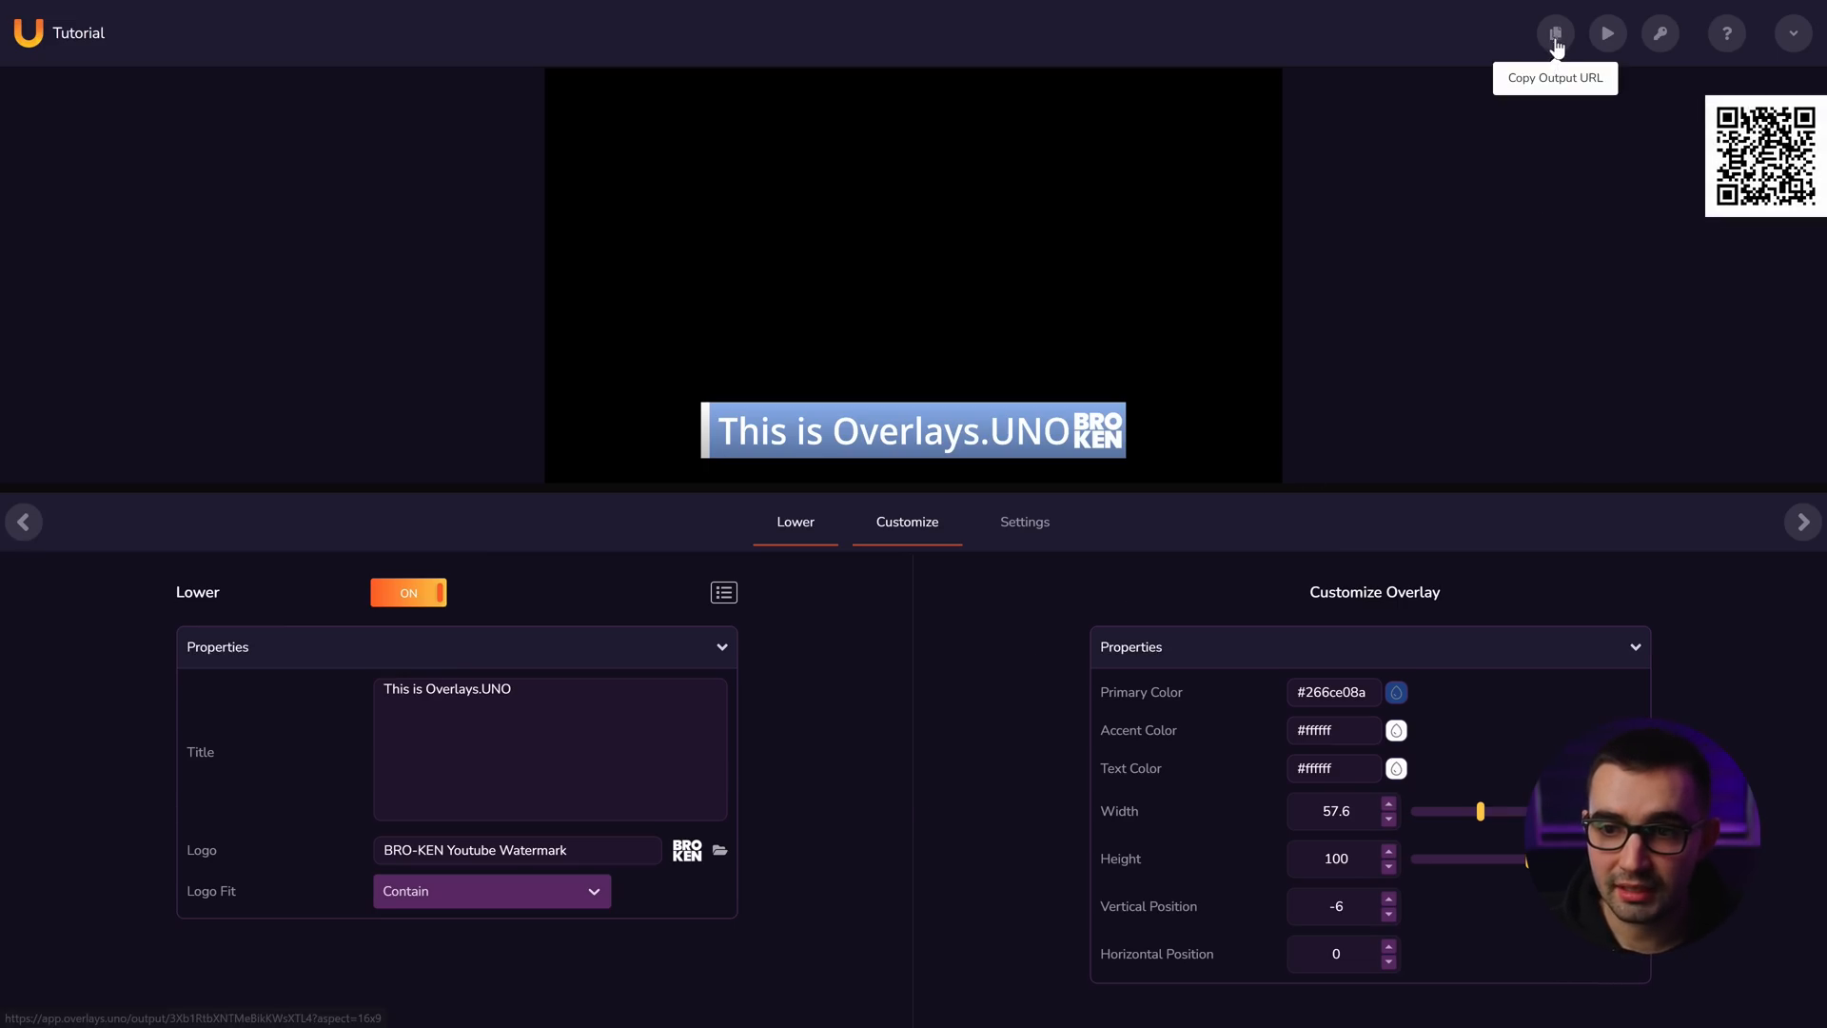
left_click_drag(1555, 33, 1656, 315)
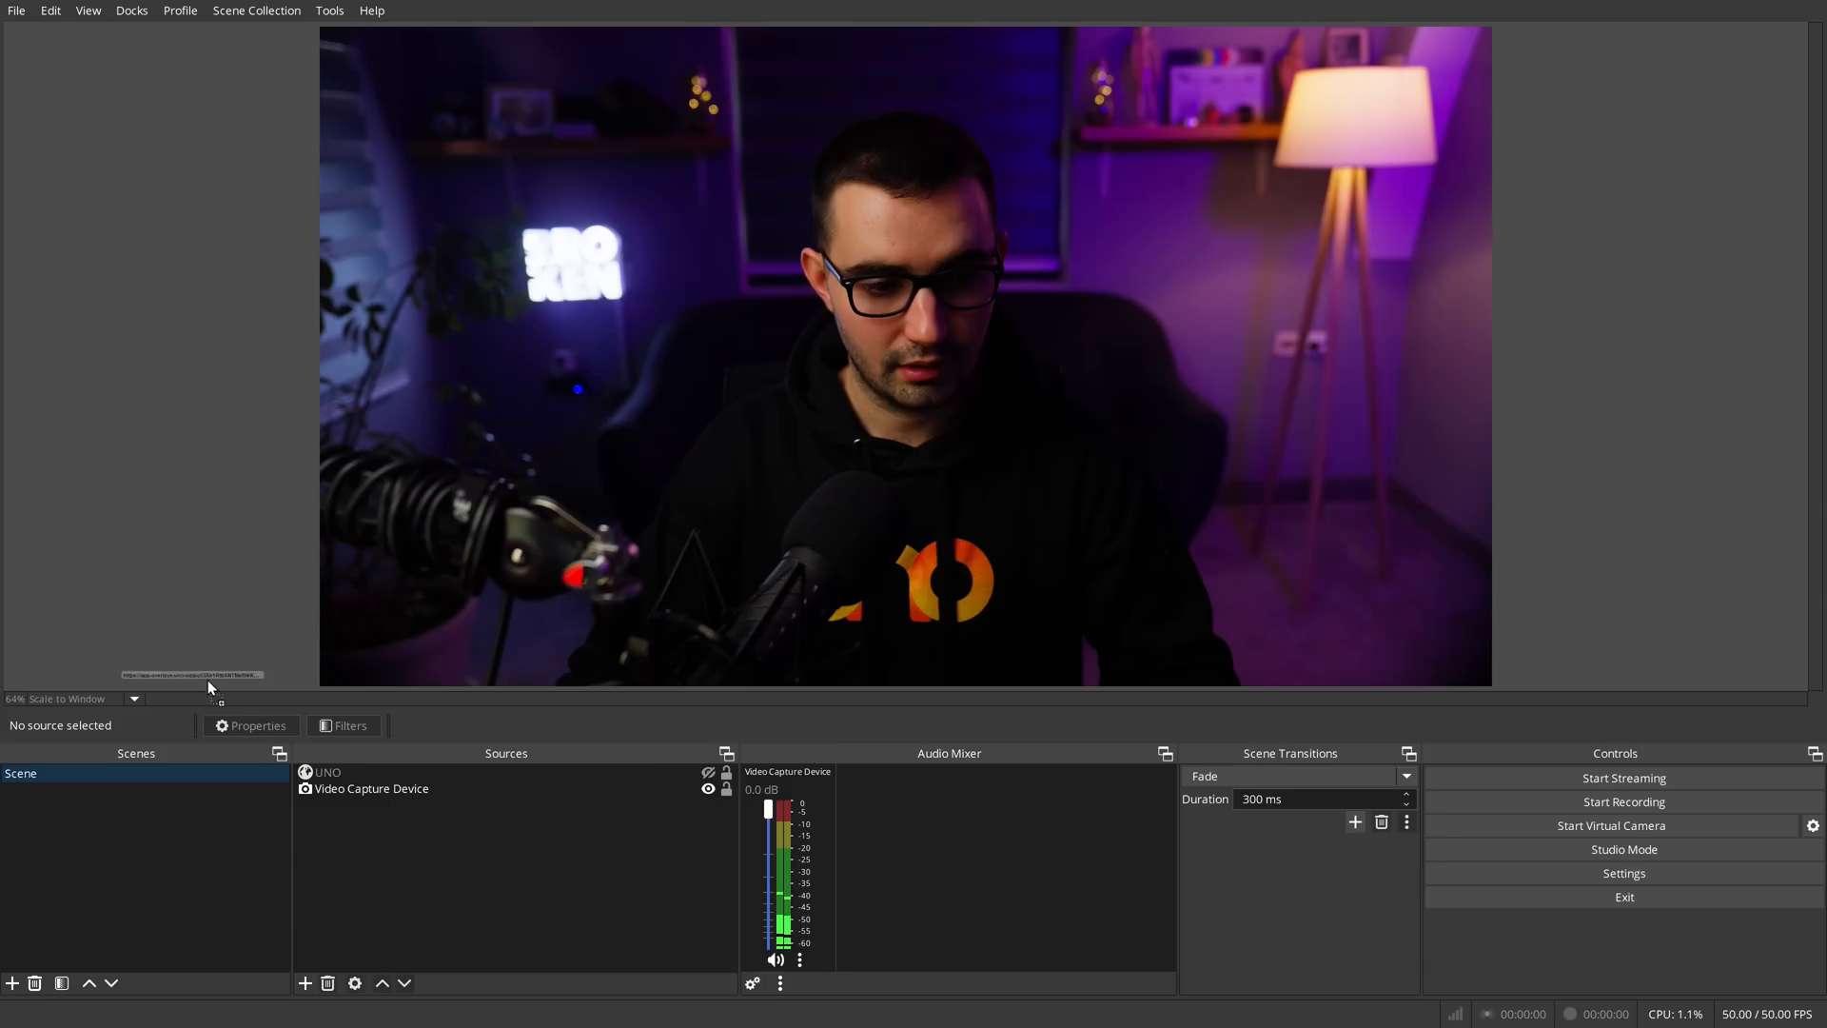
left_click_drag(208, 686, 584, 843)
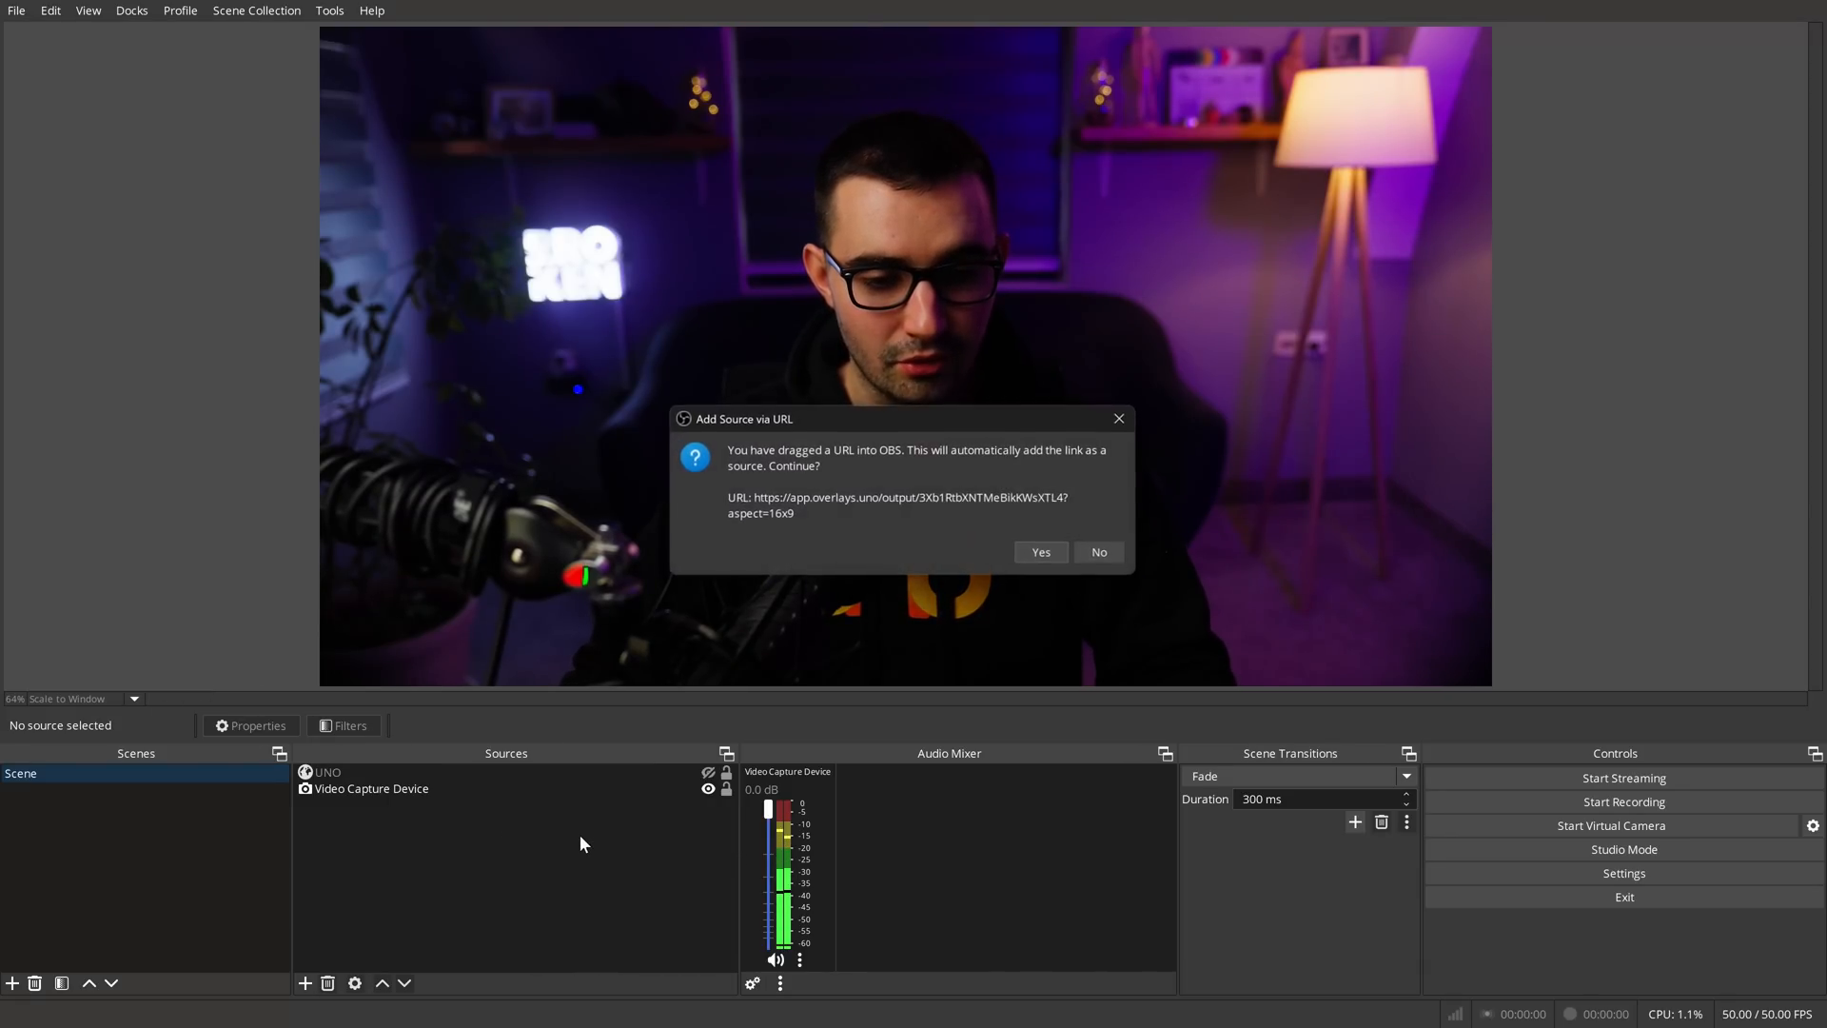
left_click(1037, 554)
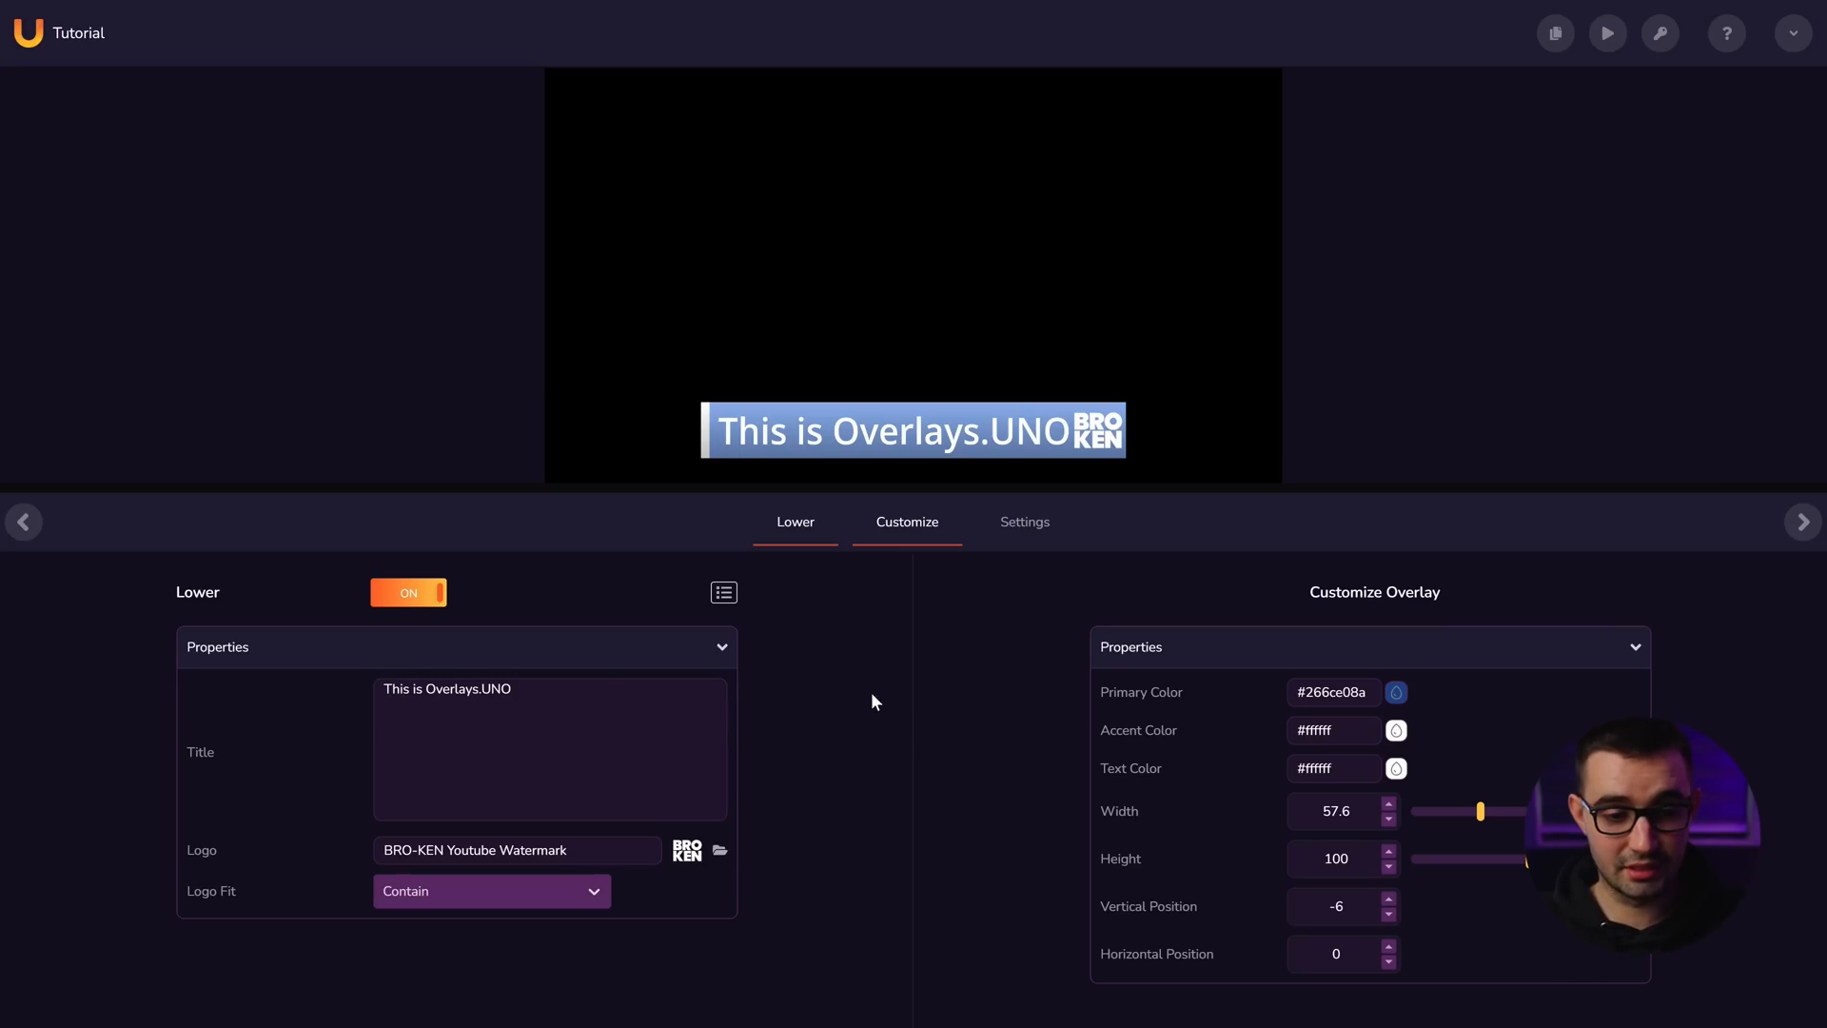
- In overlays.uno, switch the lower third off and on again and play the "First and Last Name" entry from the list
left_click(400, 600)
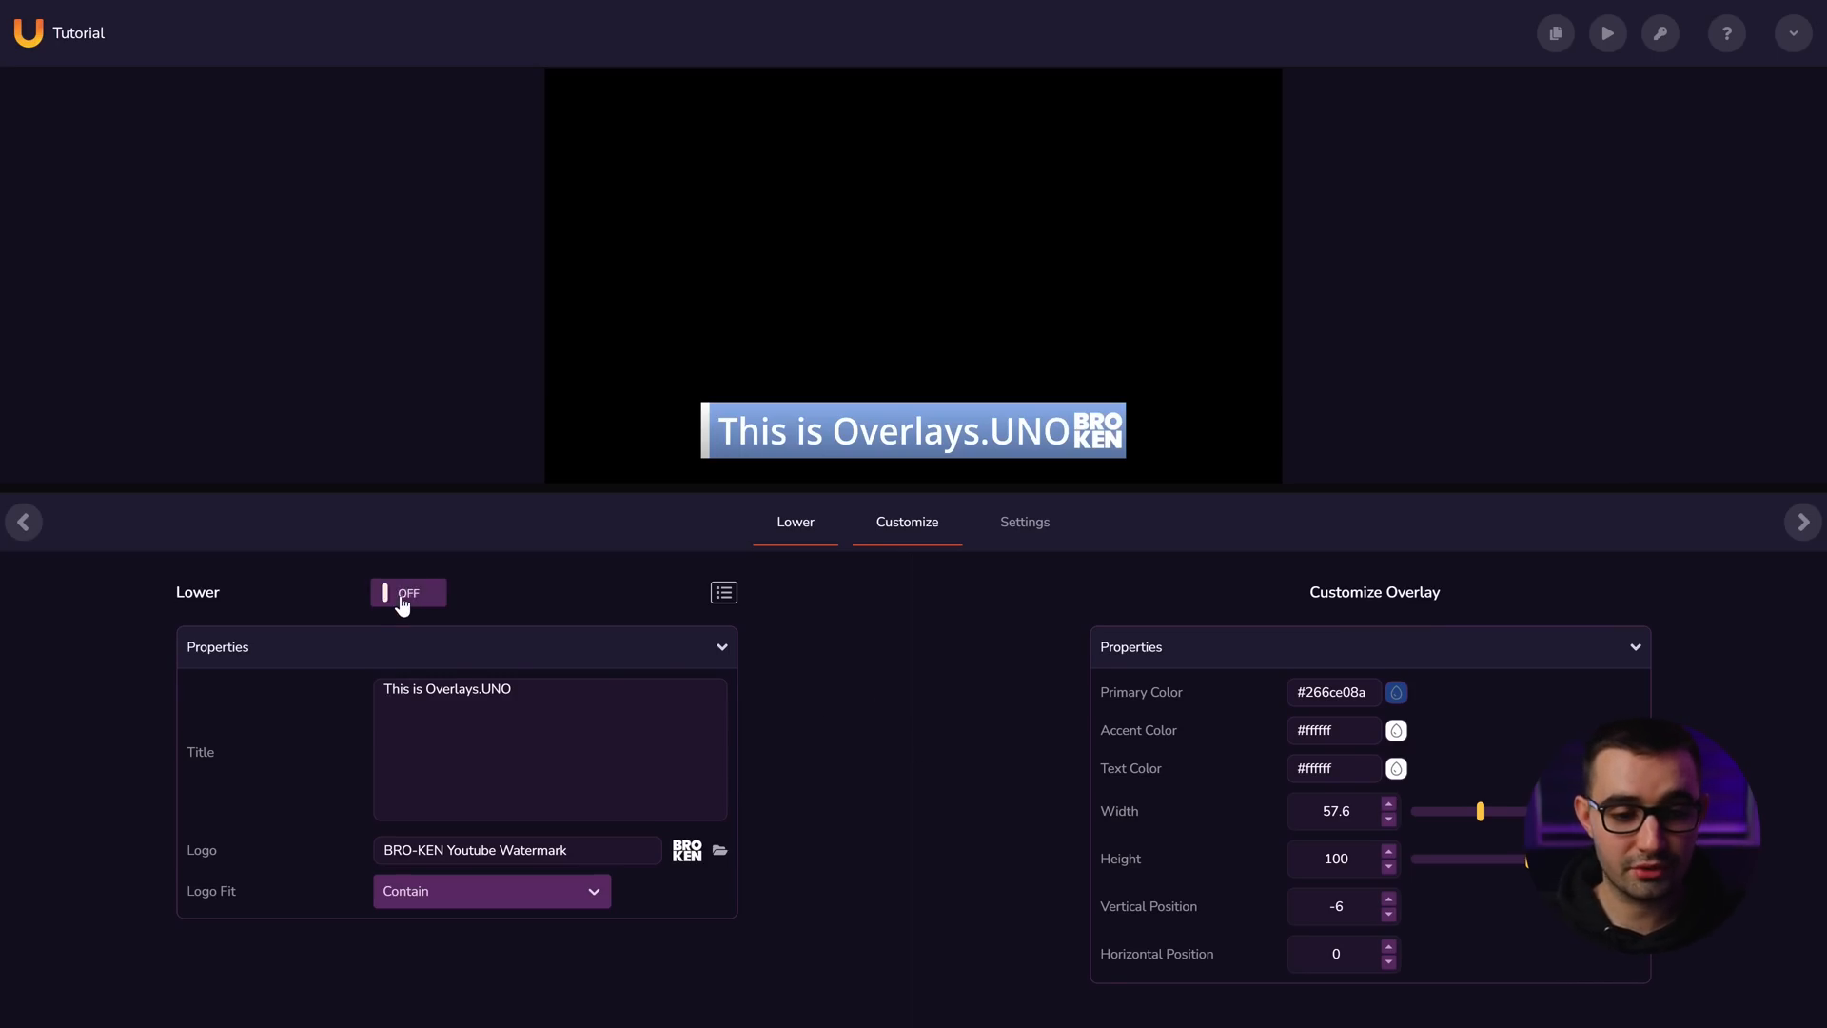
left_click(415, 596)
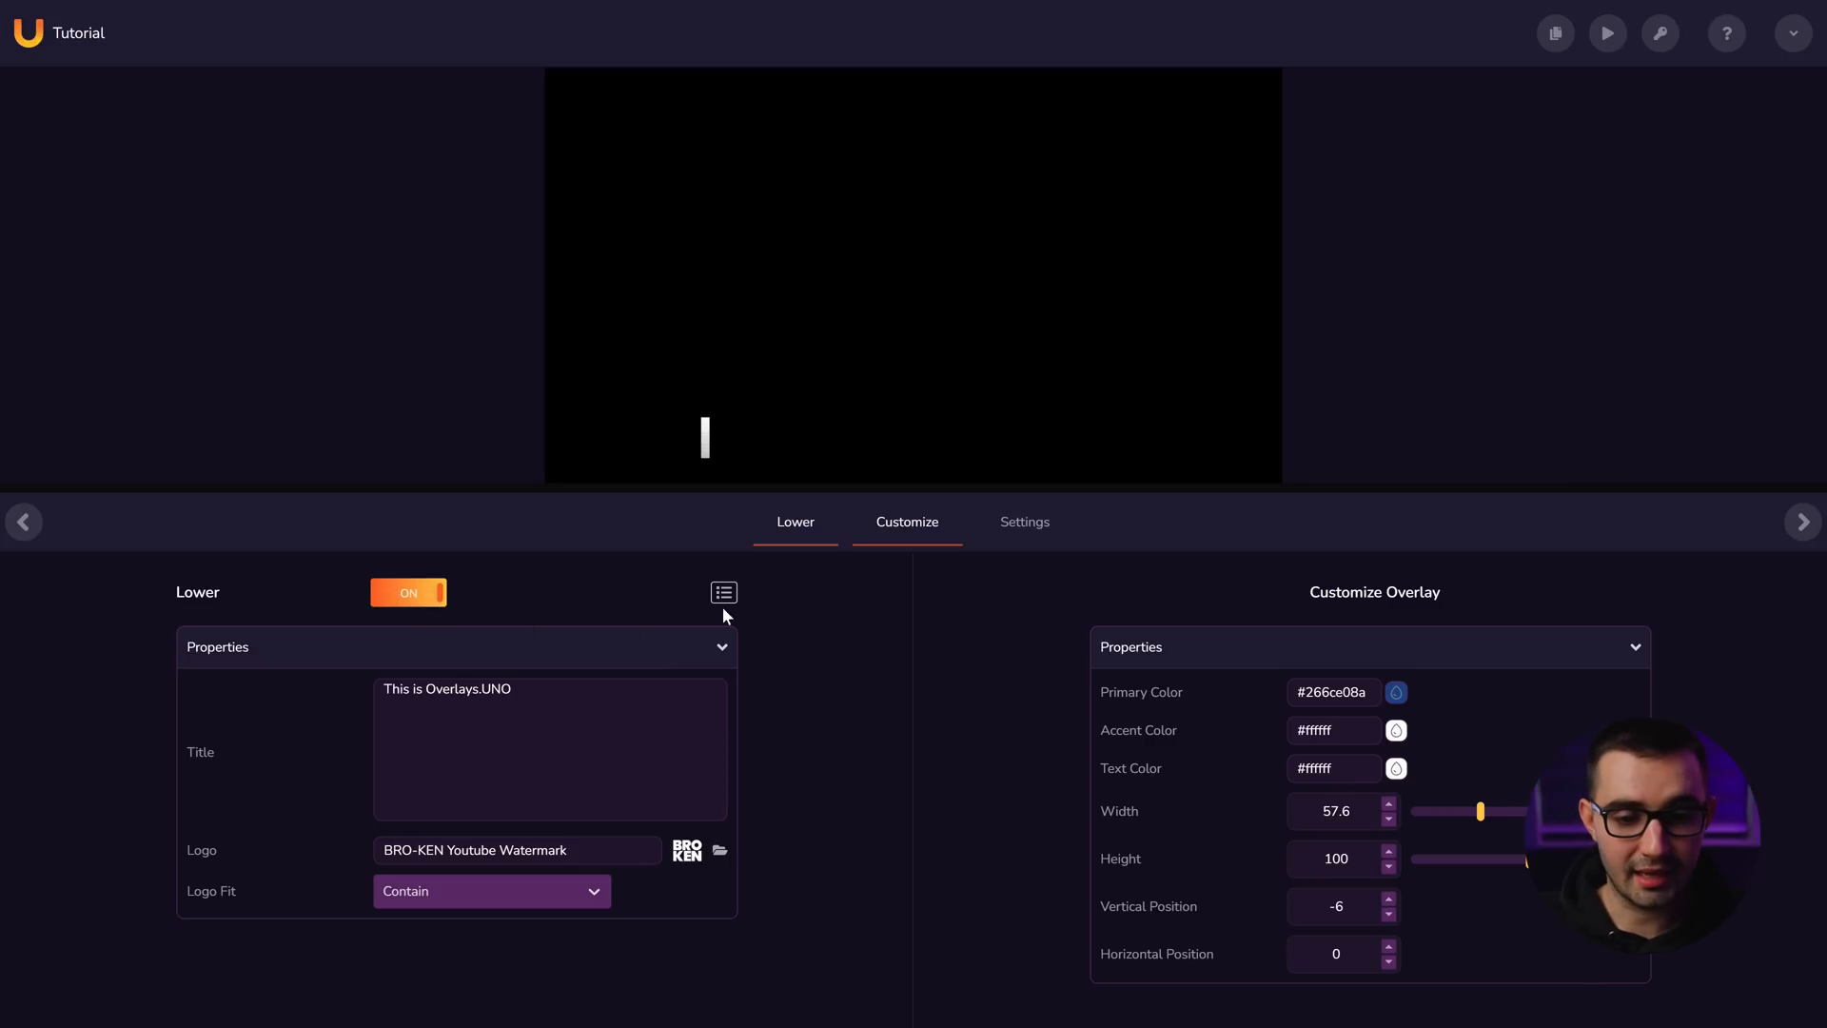
left_click(722, 593)
left_click(240, 701)
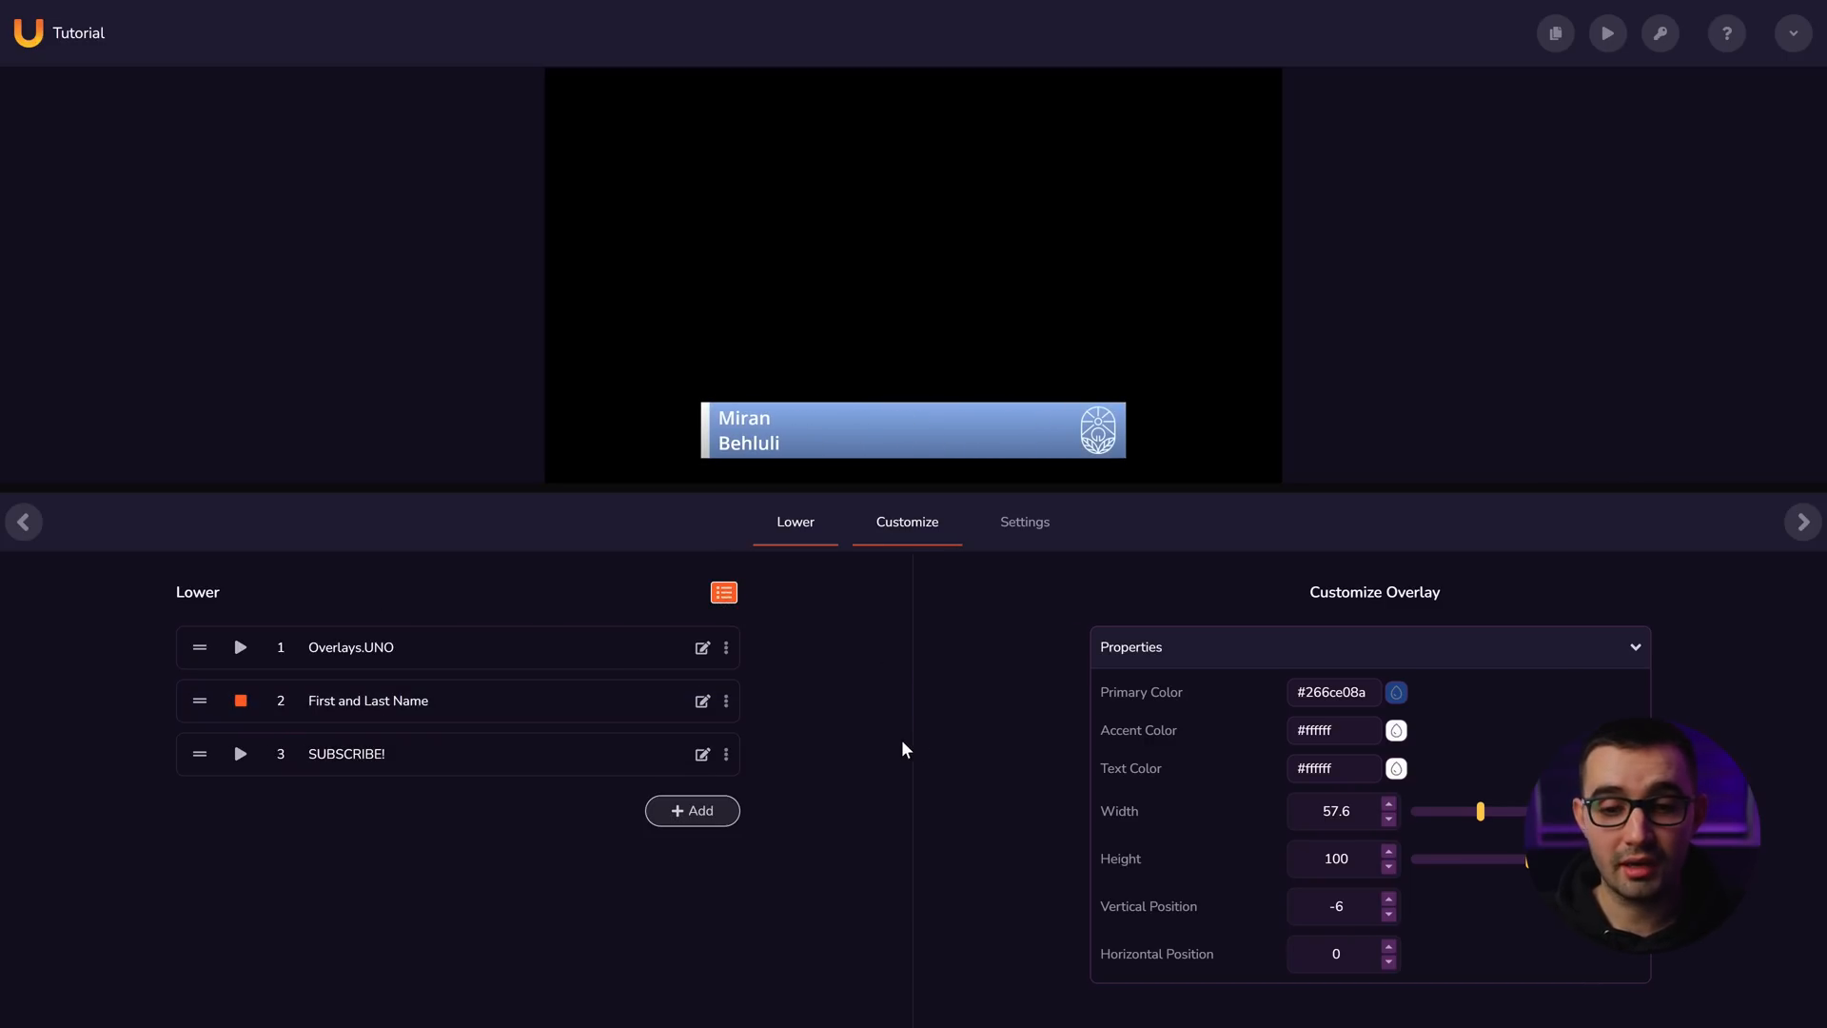
- Switch to OBS Studio and add a custom browser dock named "UNO" using the overlay's control URL
mouse_move(1608, 38)
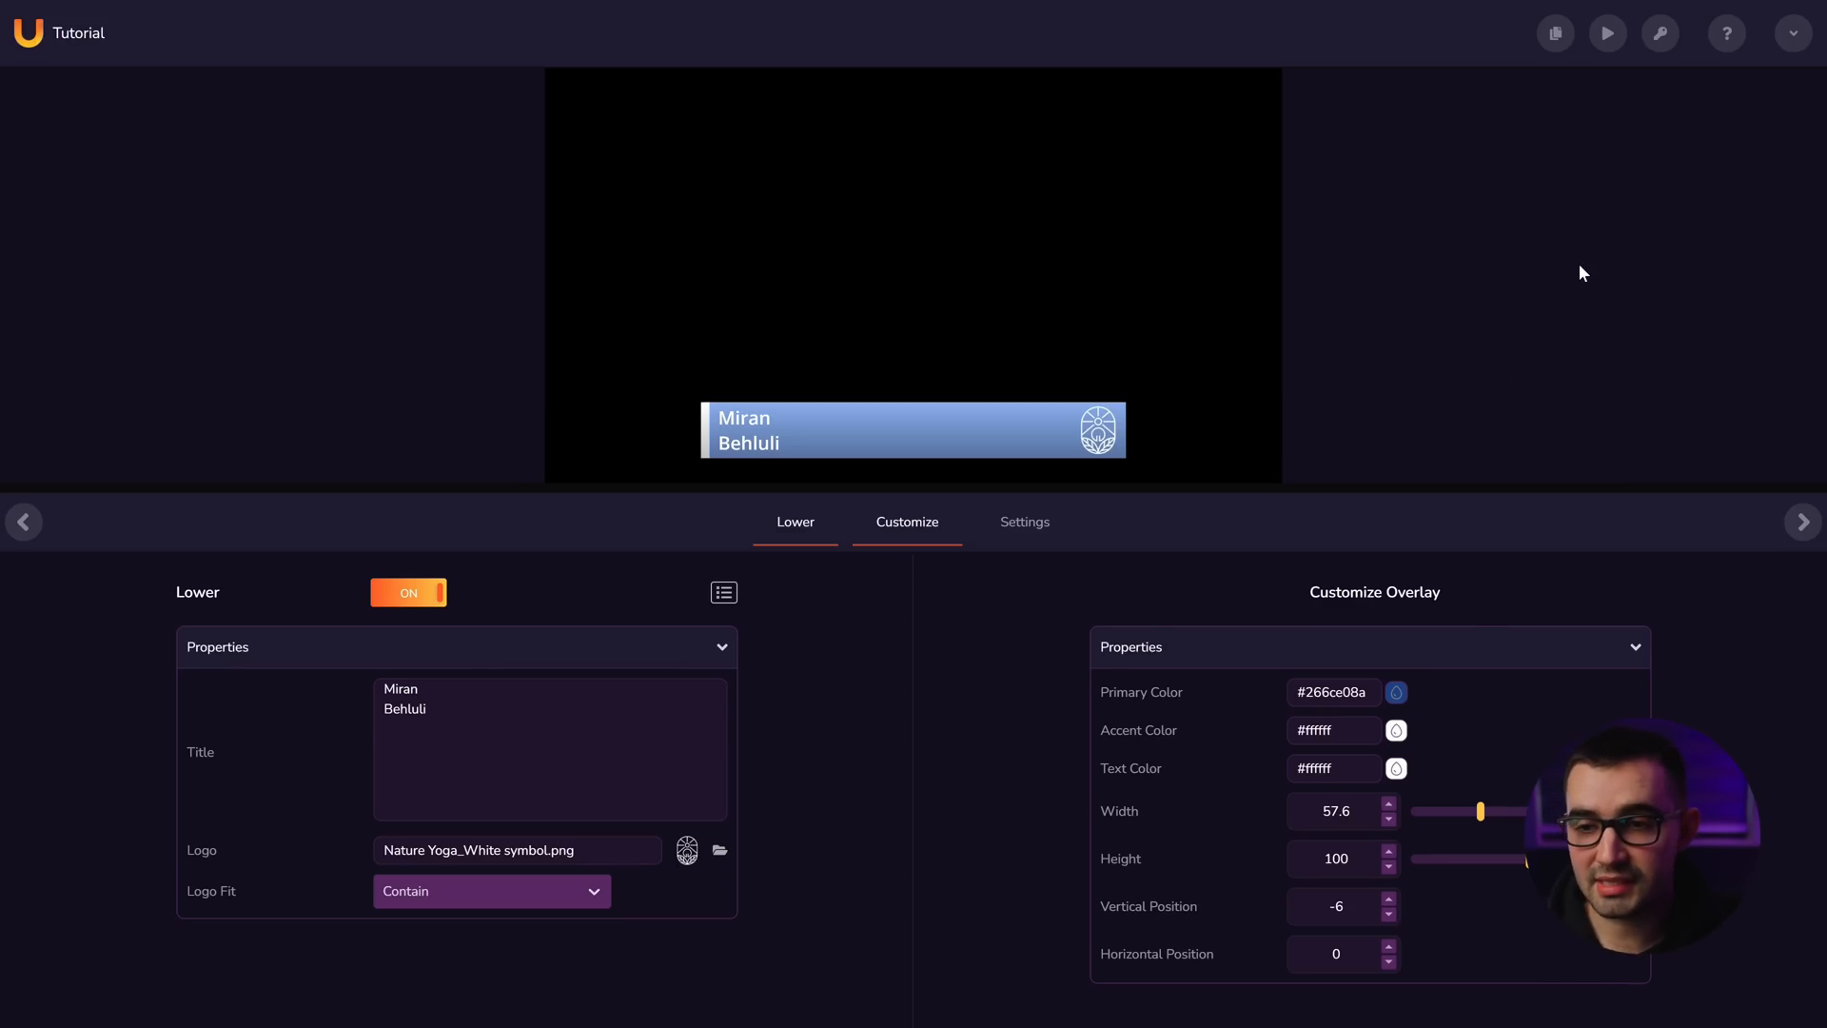
left_click(1608, 38)
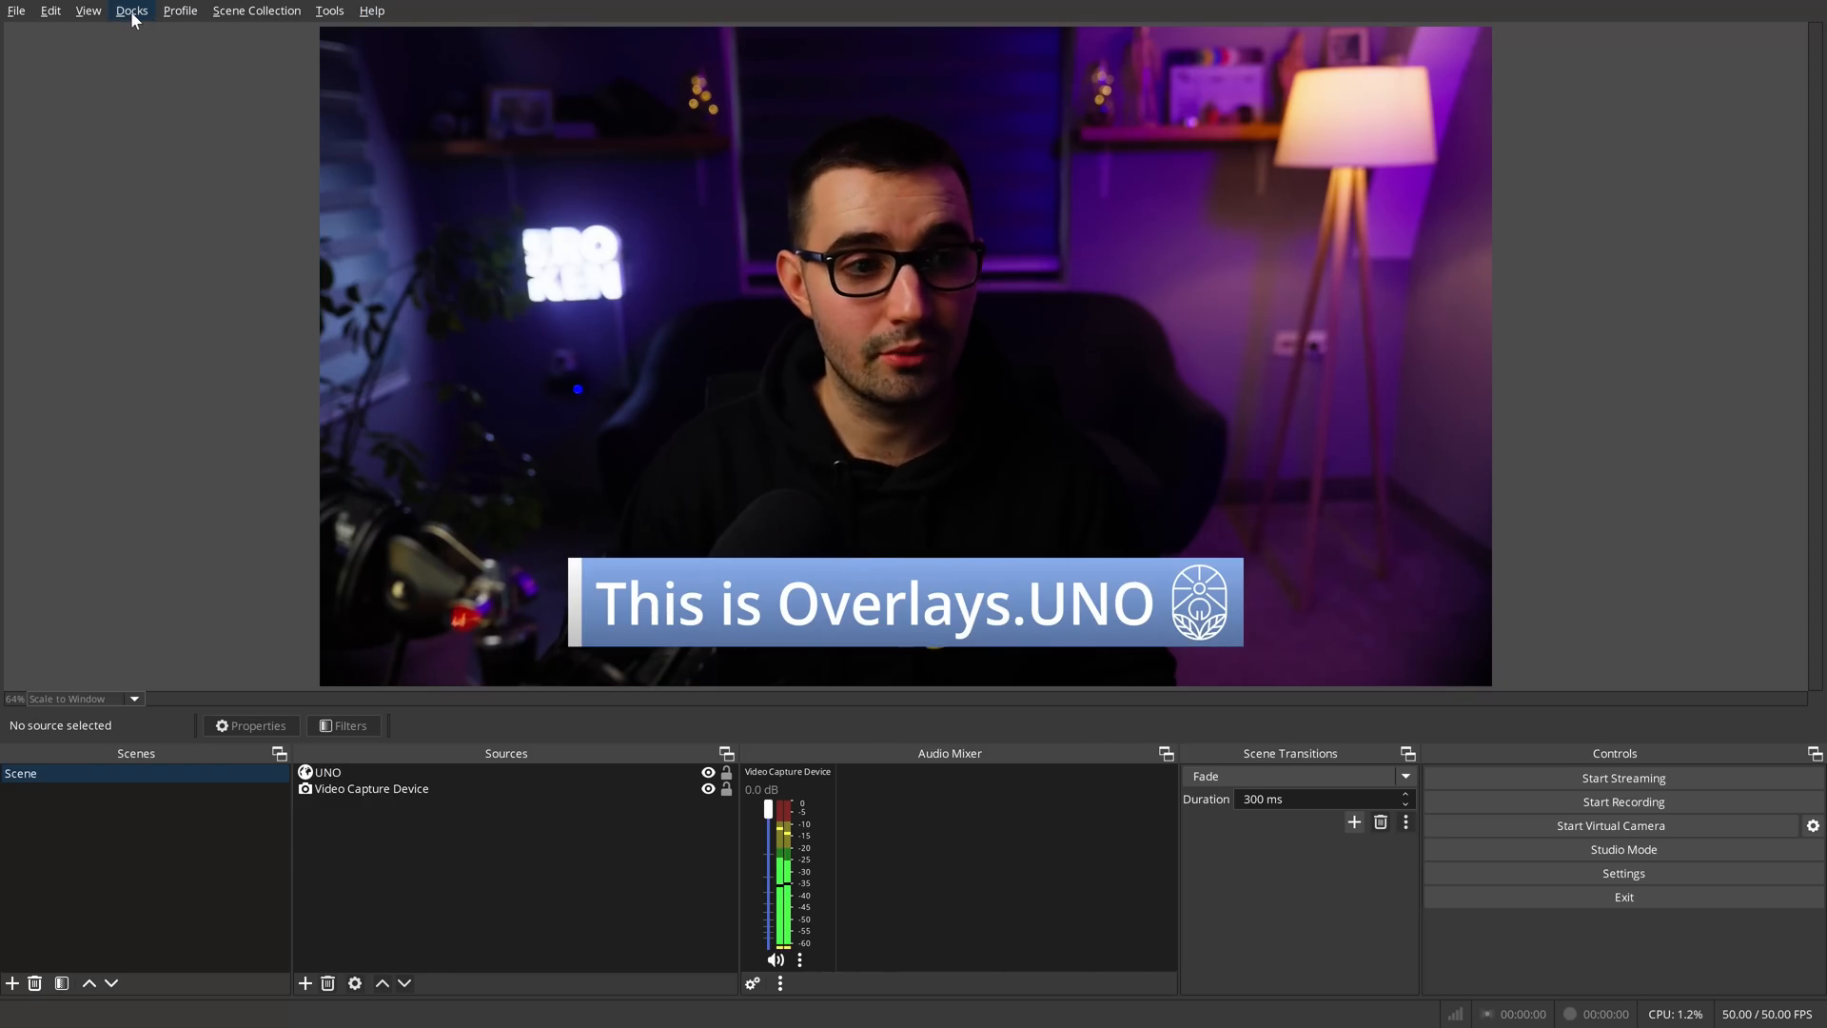
left_click(131, 12)
left_click(190, 109)
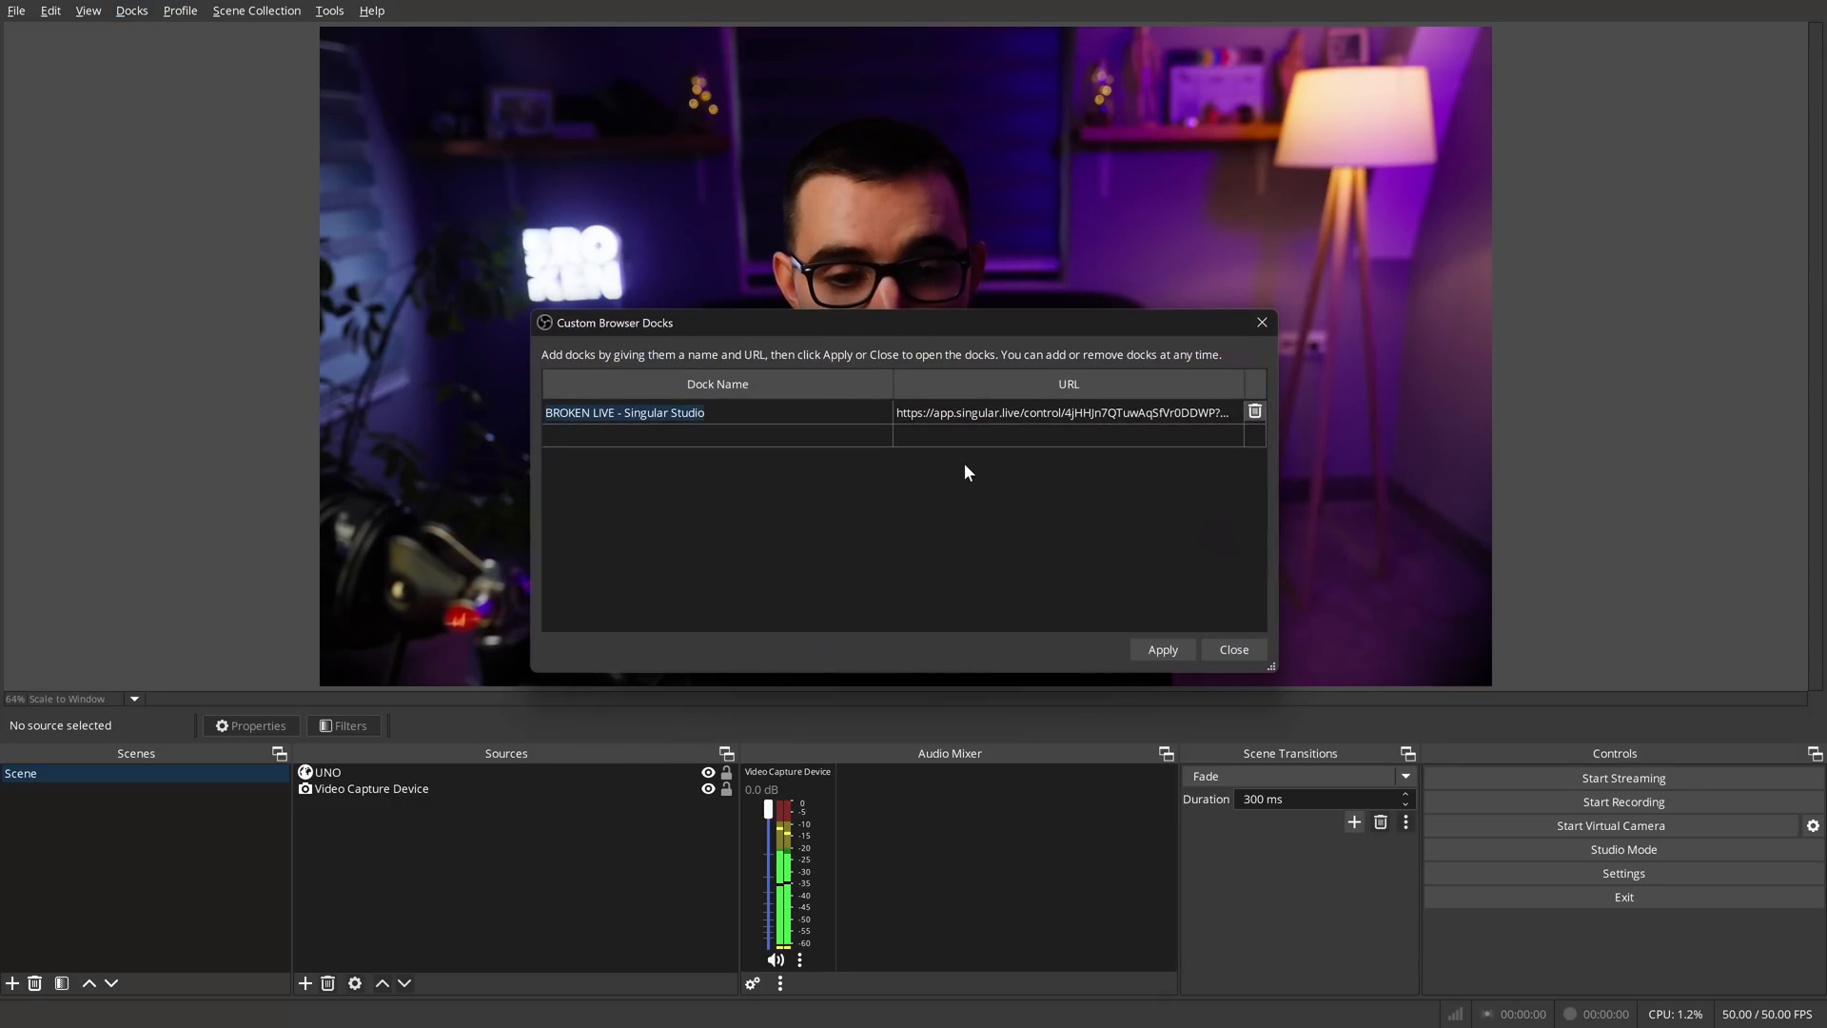
left_click(983, 438)
key("ctrl+v")
left_click(837, 433)
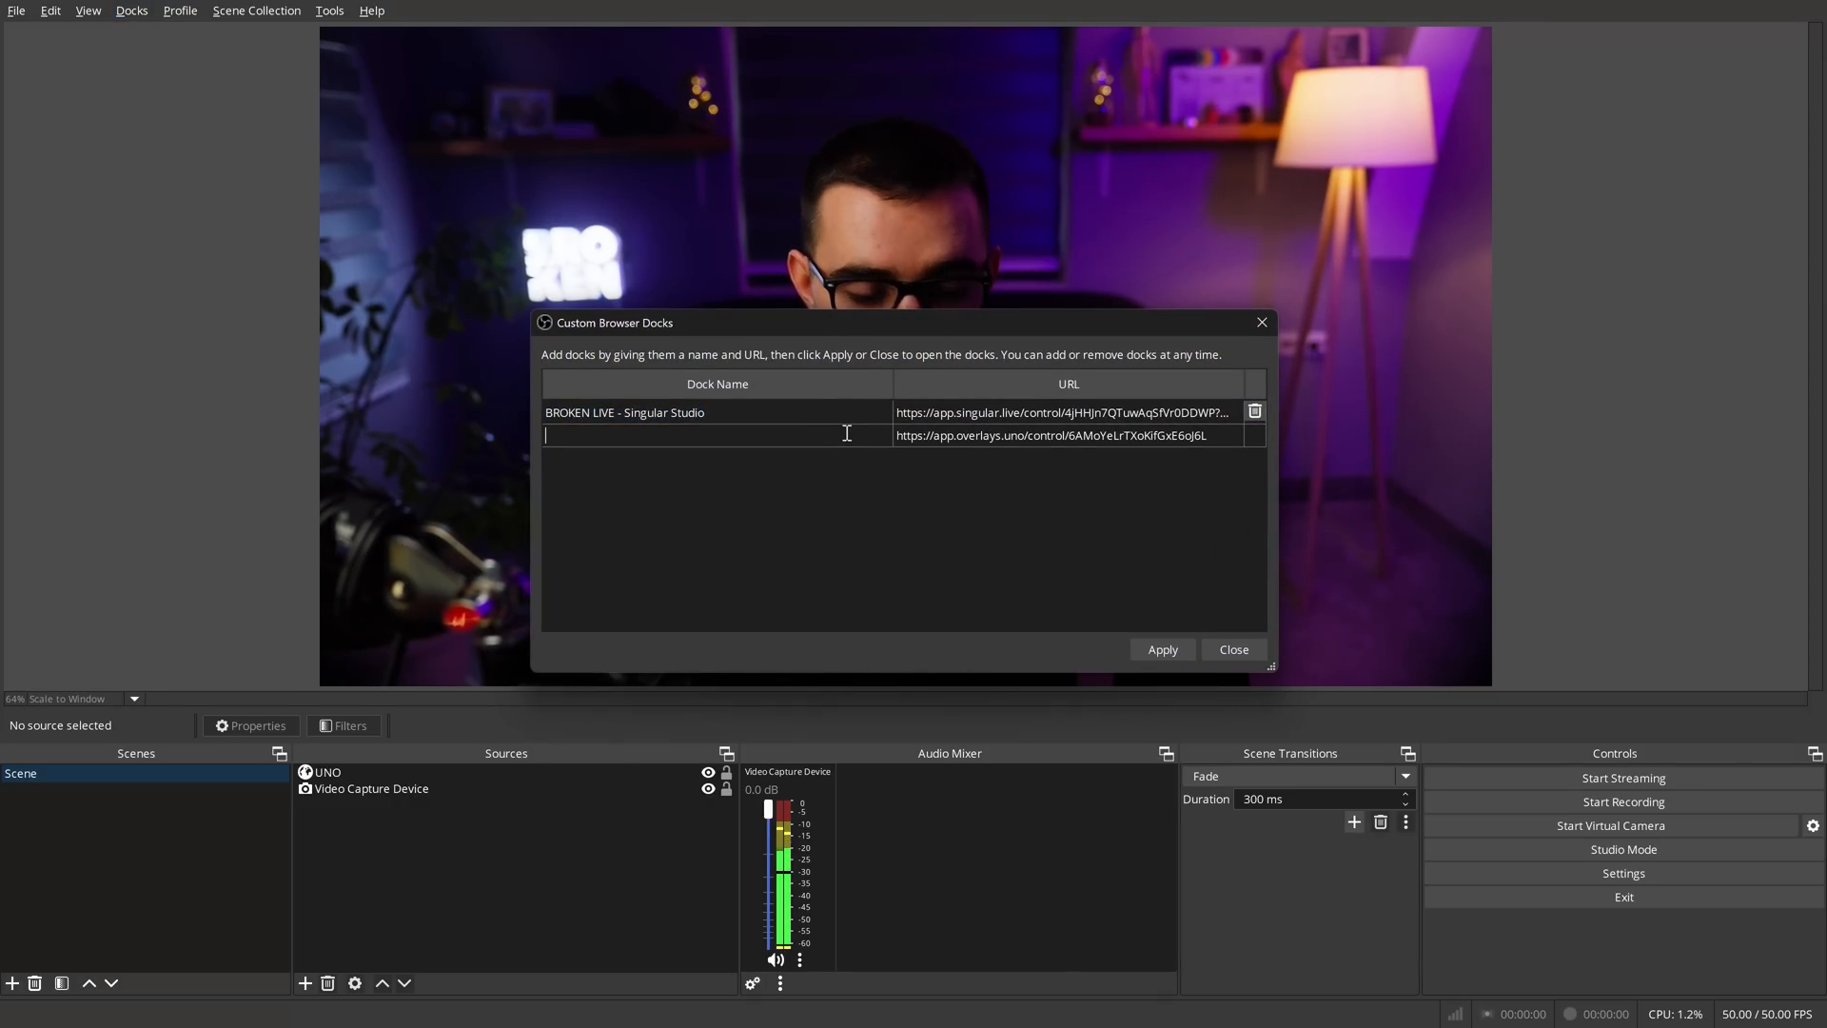
type("UNO")
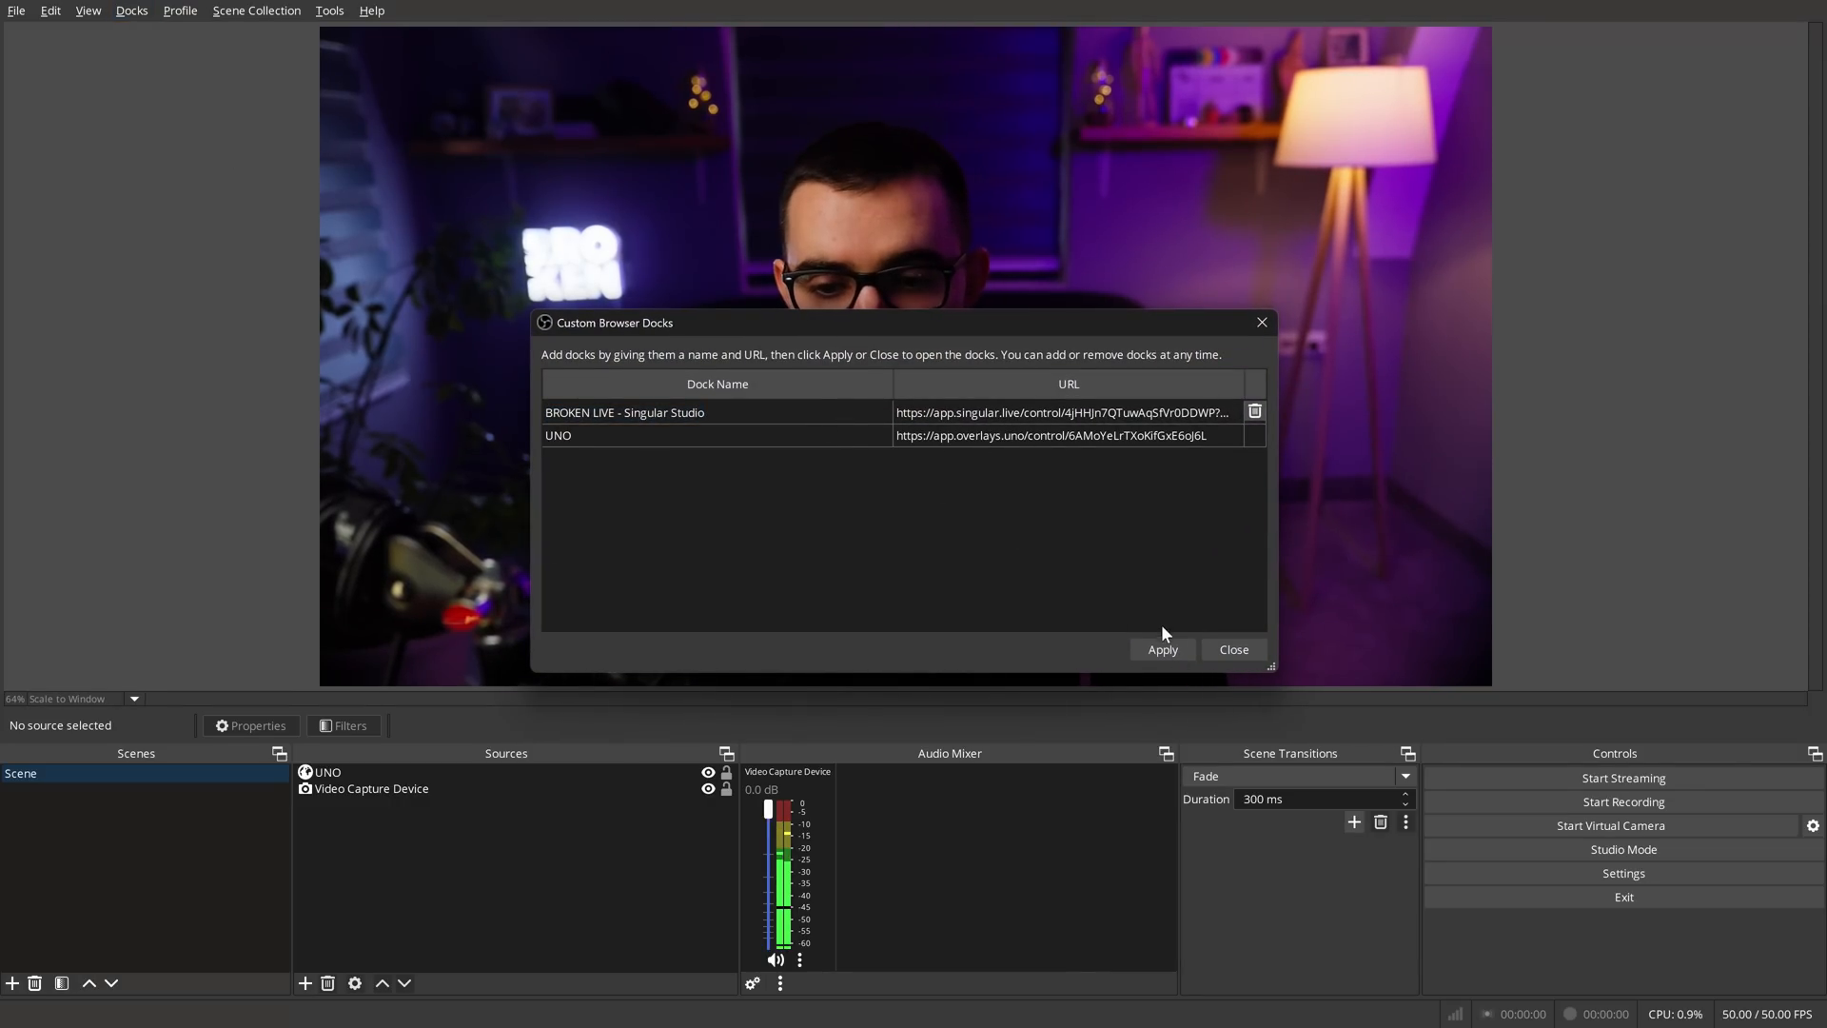
left_click(1163, 650)
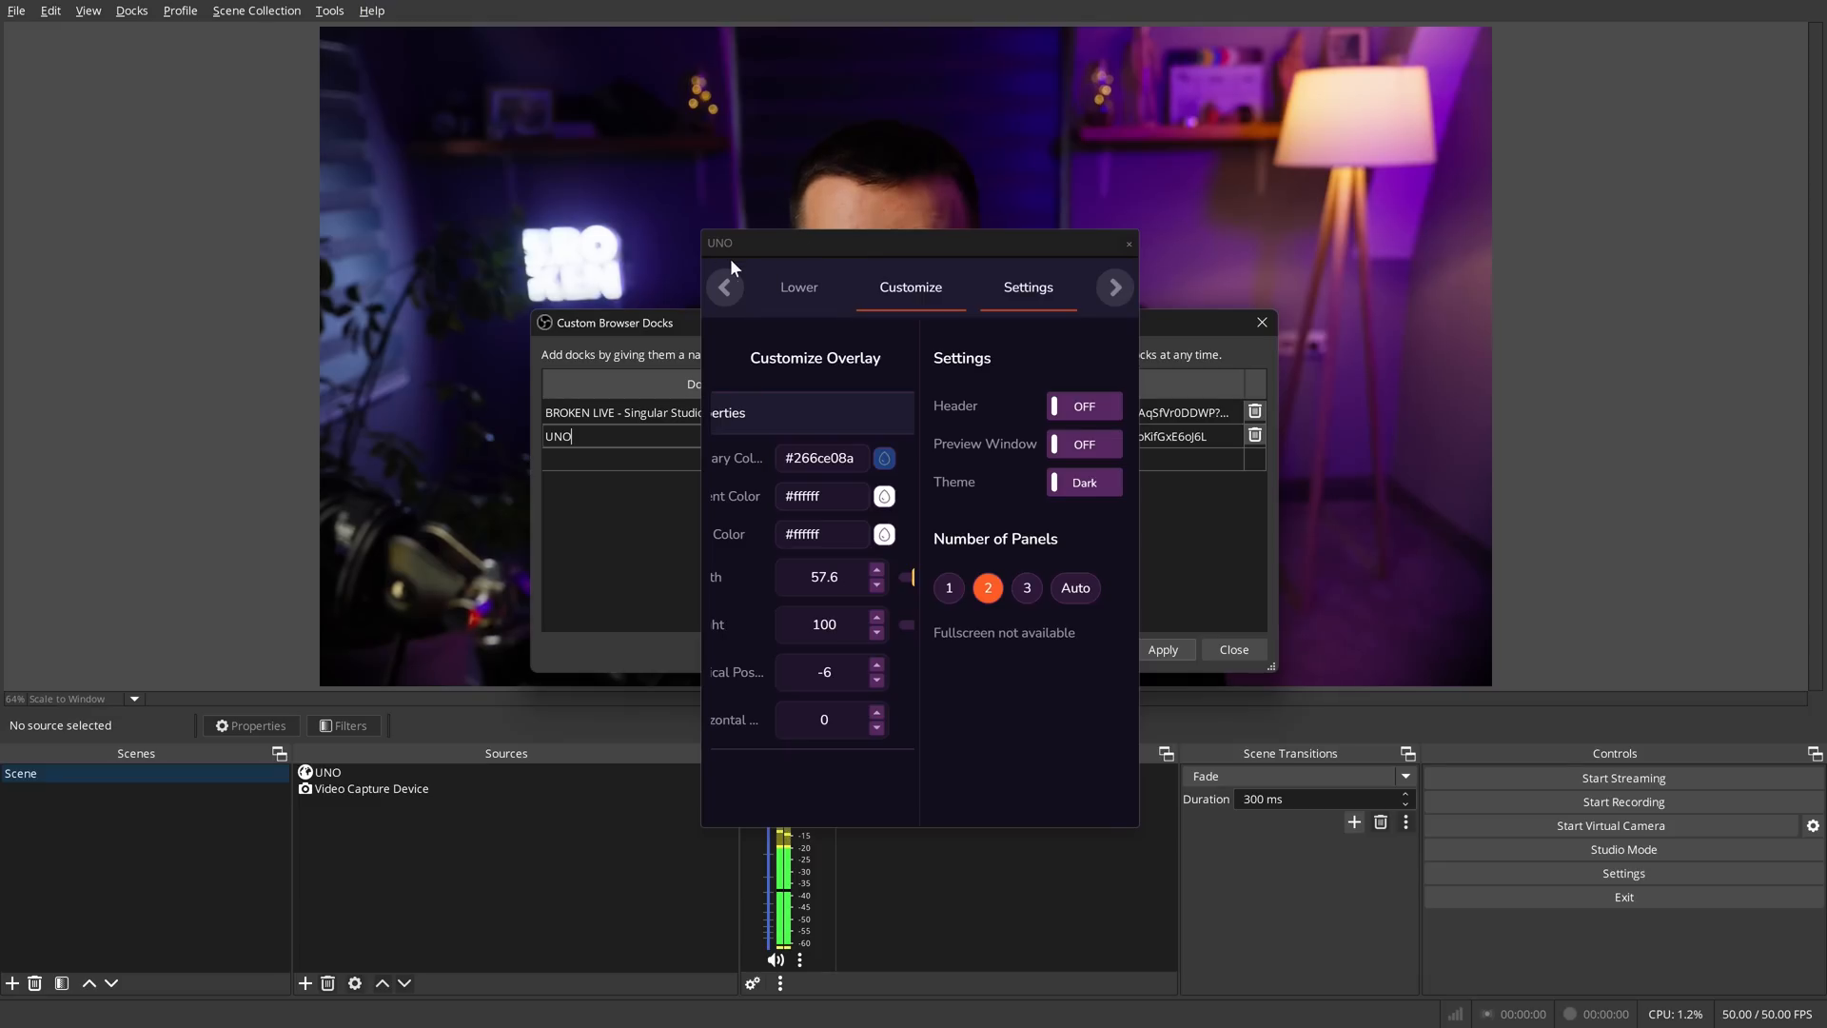
- Dock the floating UNO window beside the preview and widen it slightly, closing the Custom Browser Docks dialog
left_click_drag(813, 250, 57, 290)
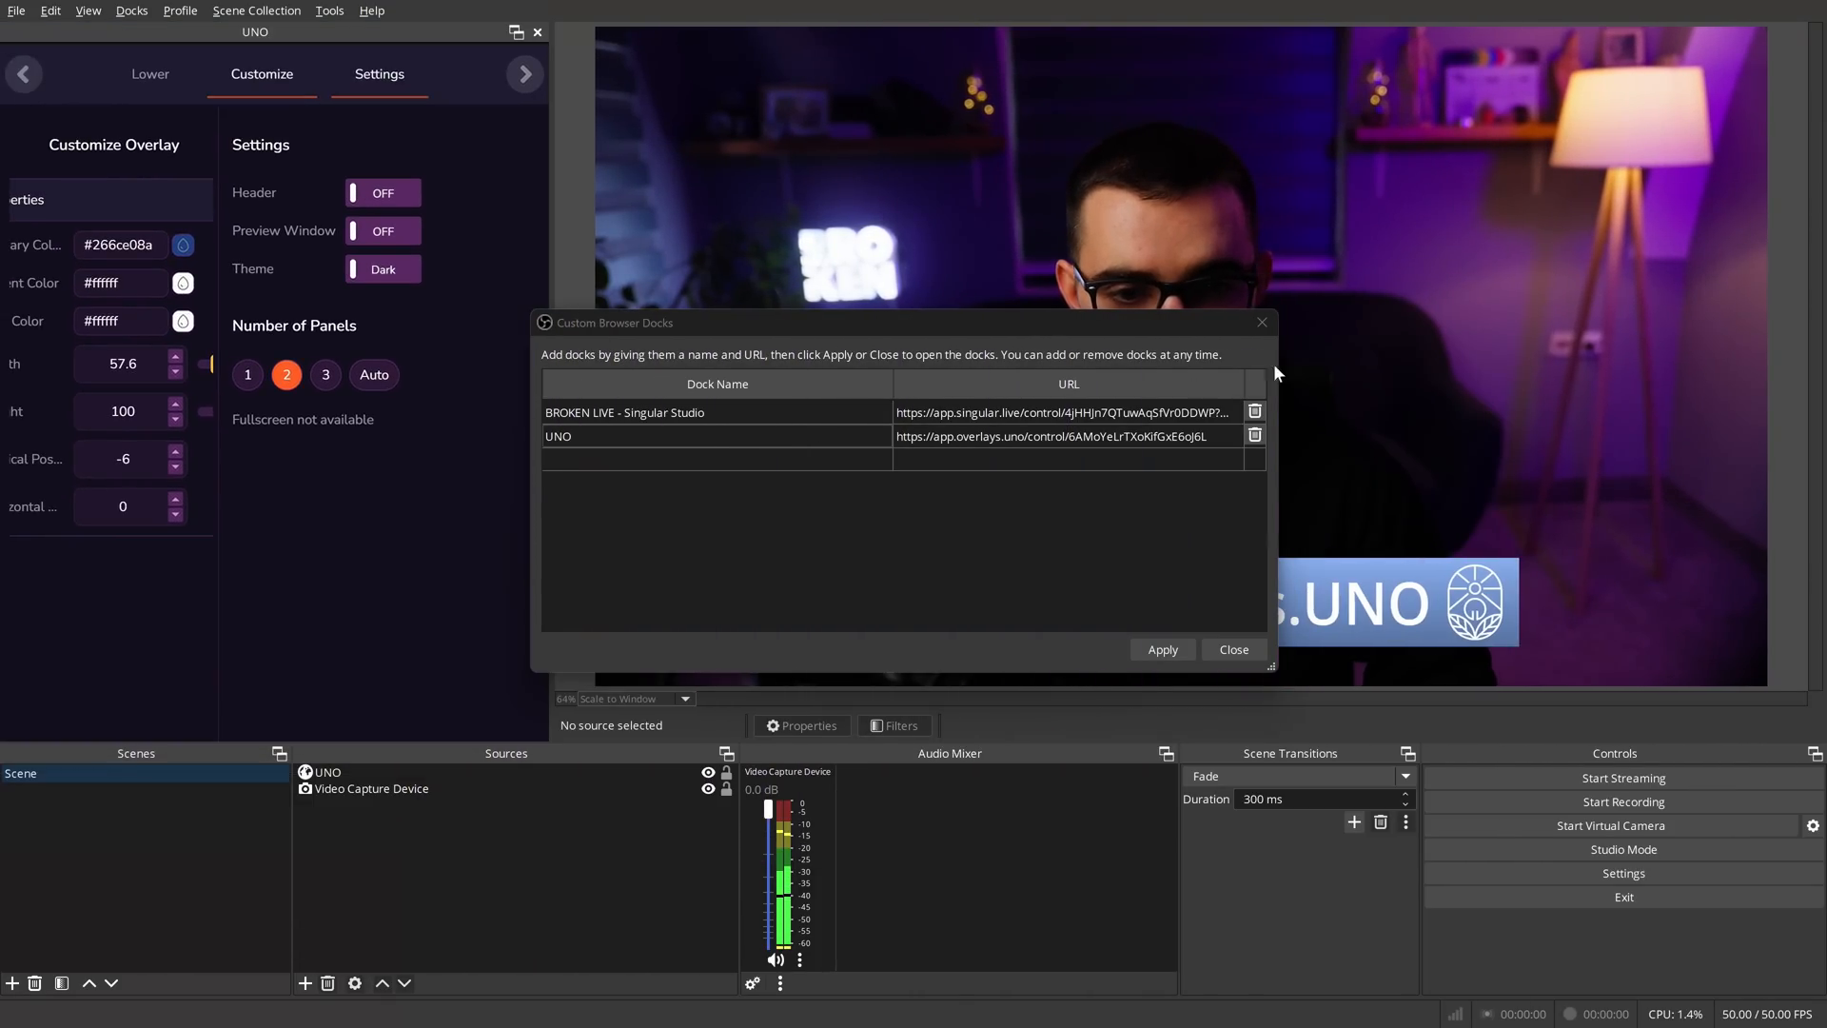
left_click(1262, 321)
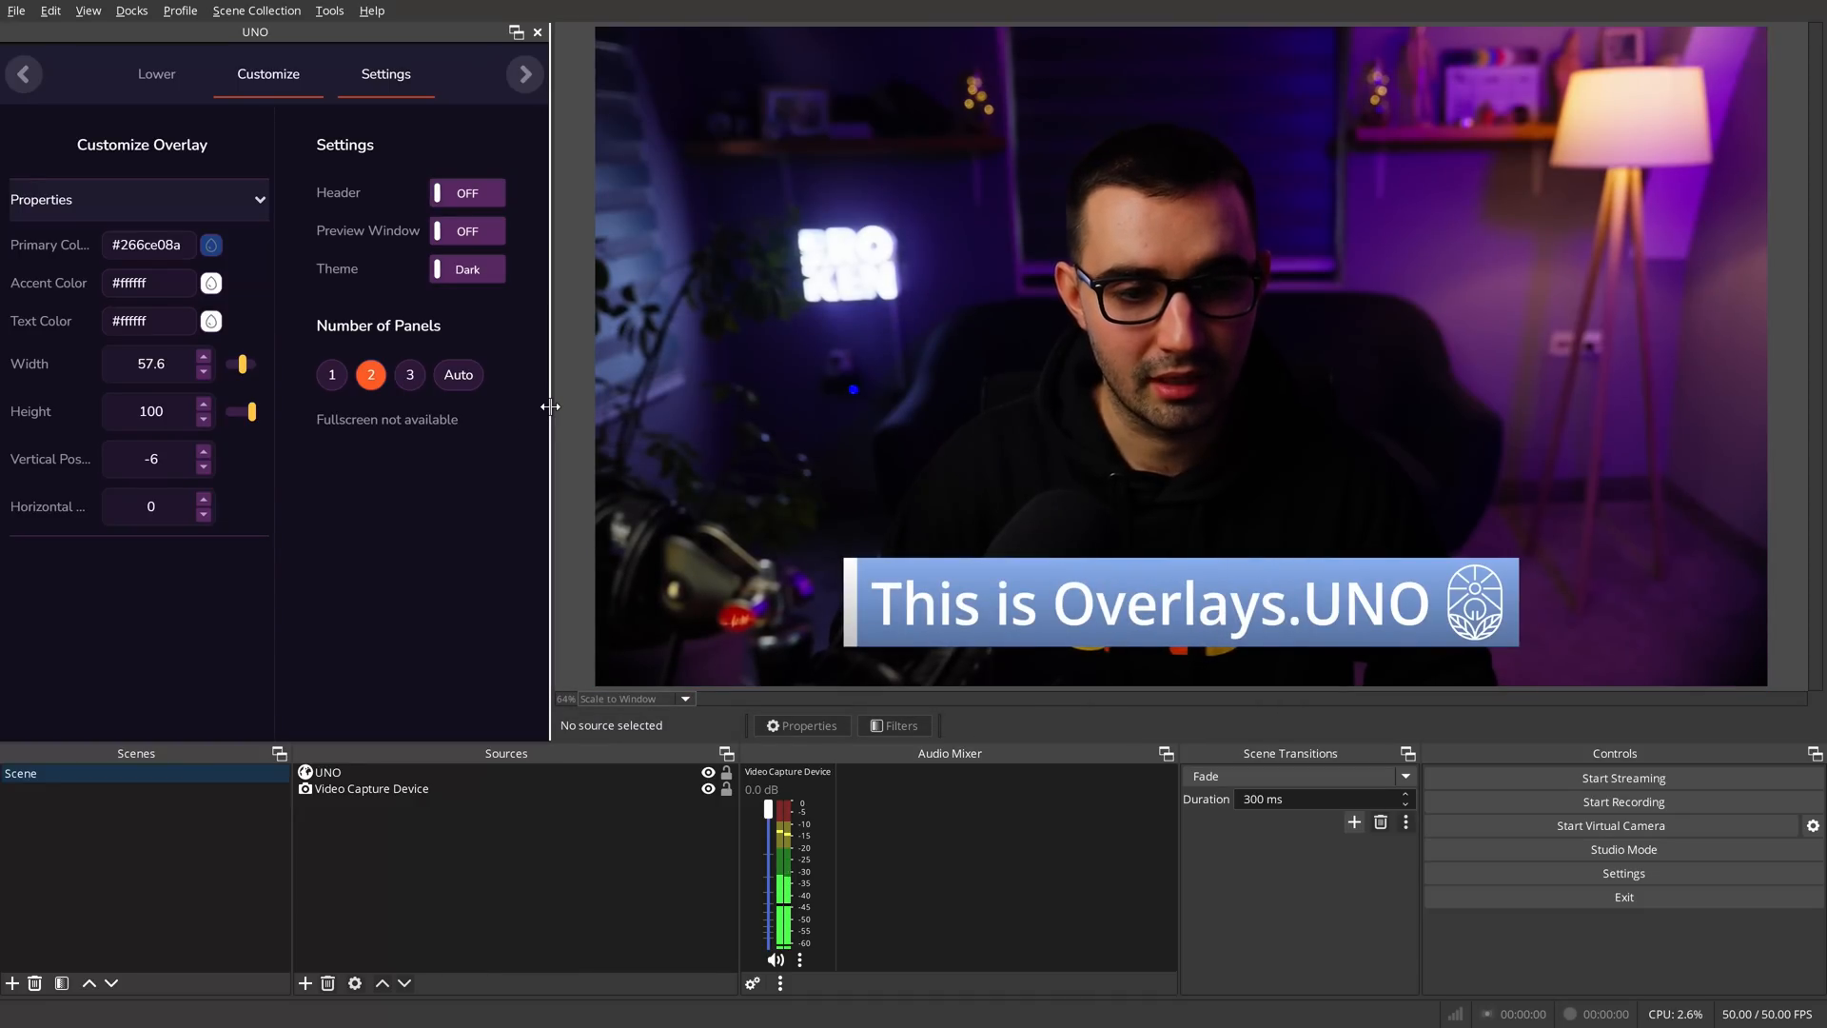
left_click_drag(553, 412, 593, 412)
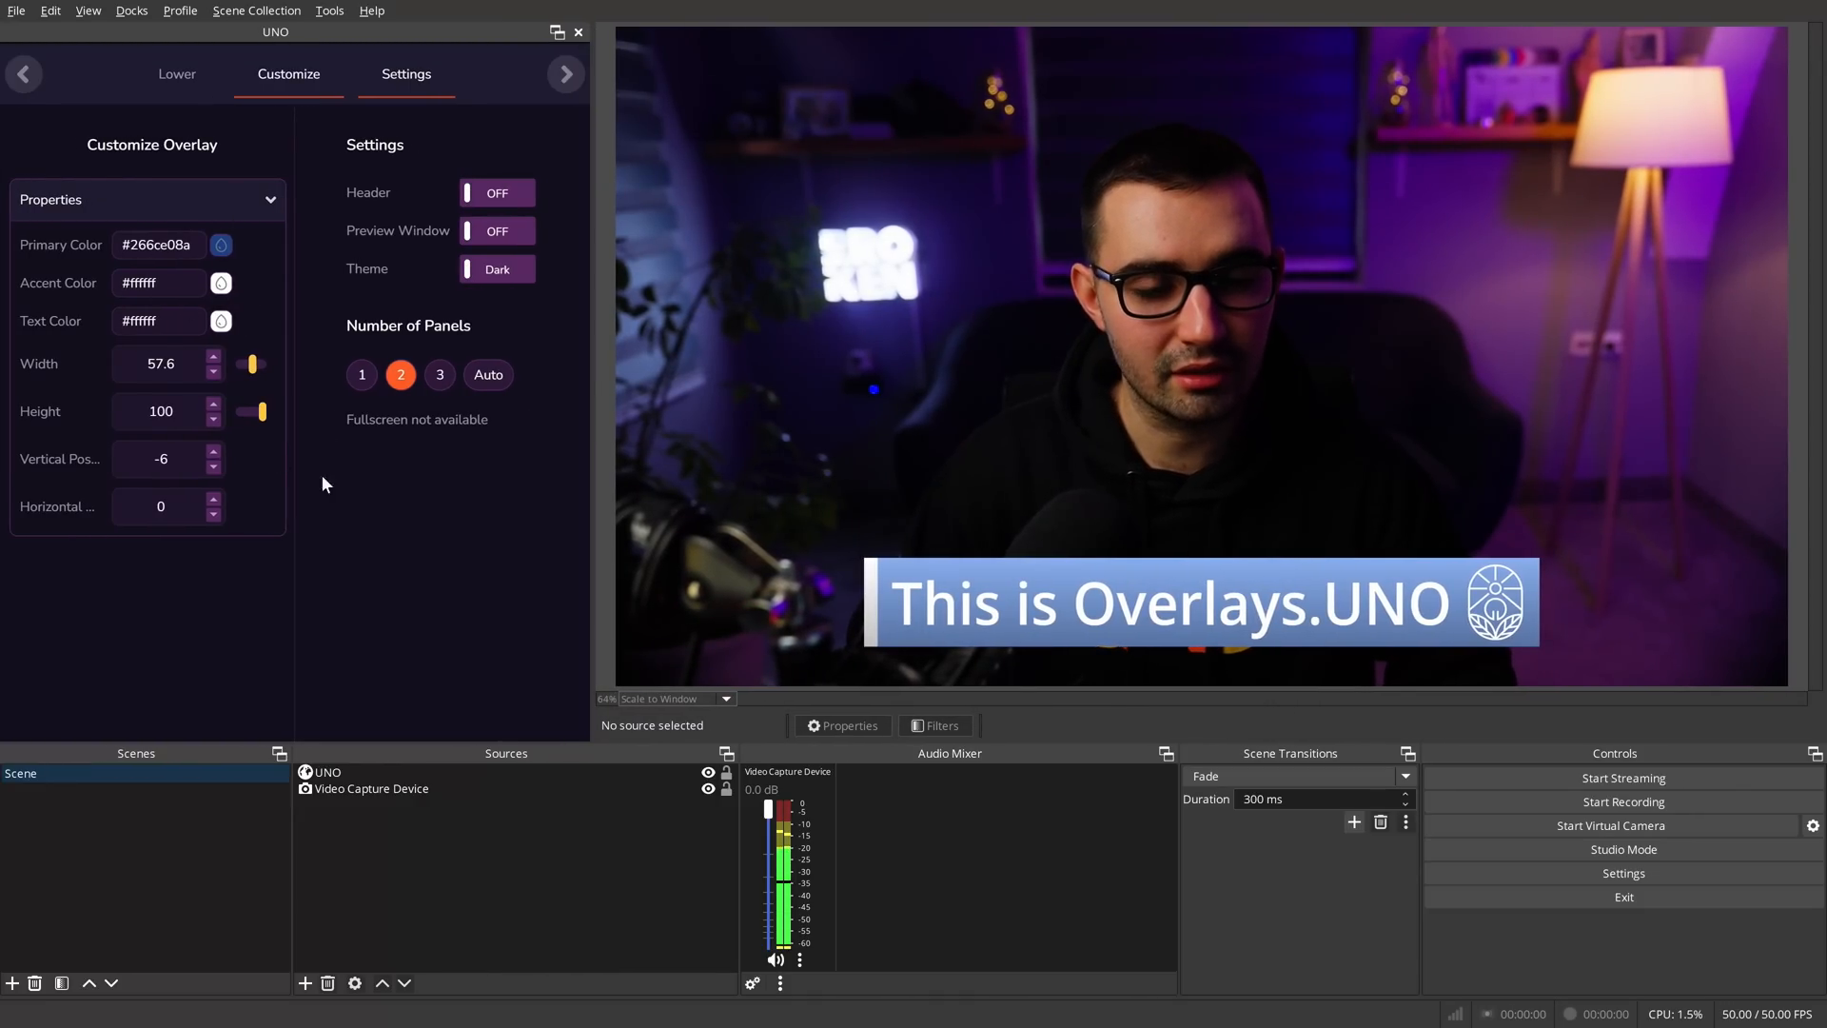
- Reduce the UNO dock to a narrow single-panel Lower view and toggle the lower third off and on from it
left_click(363, 373)
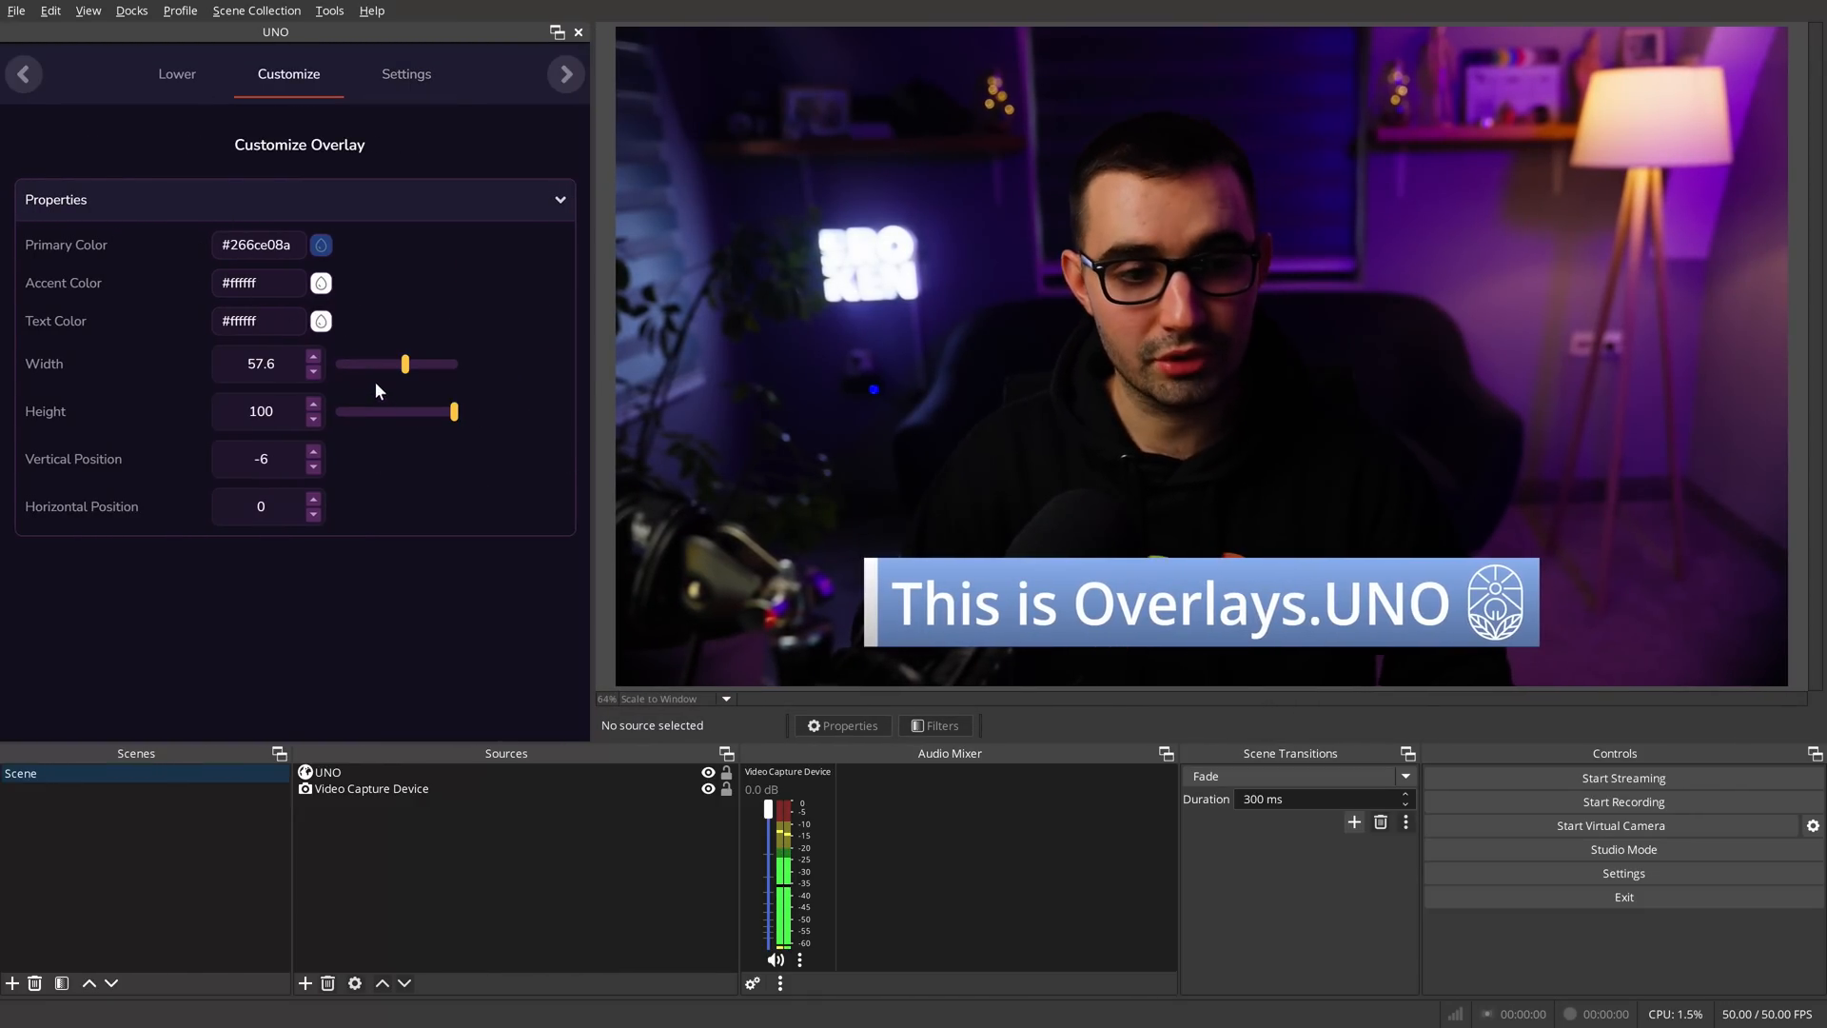
left_click(179, 75)
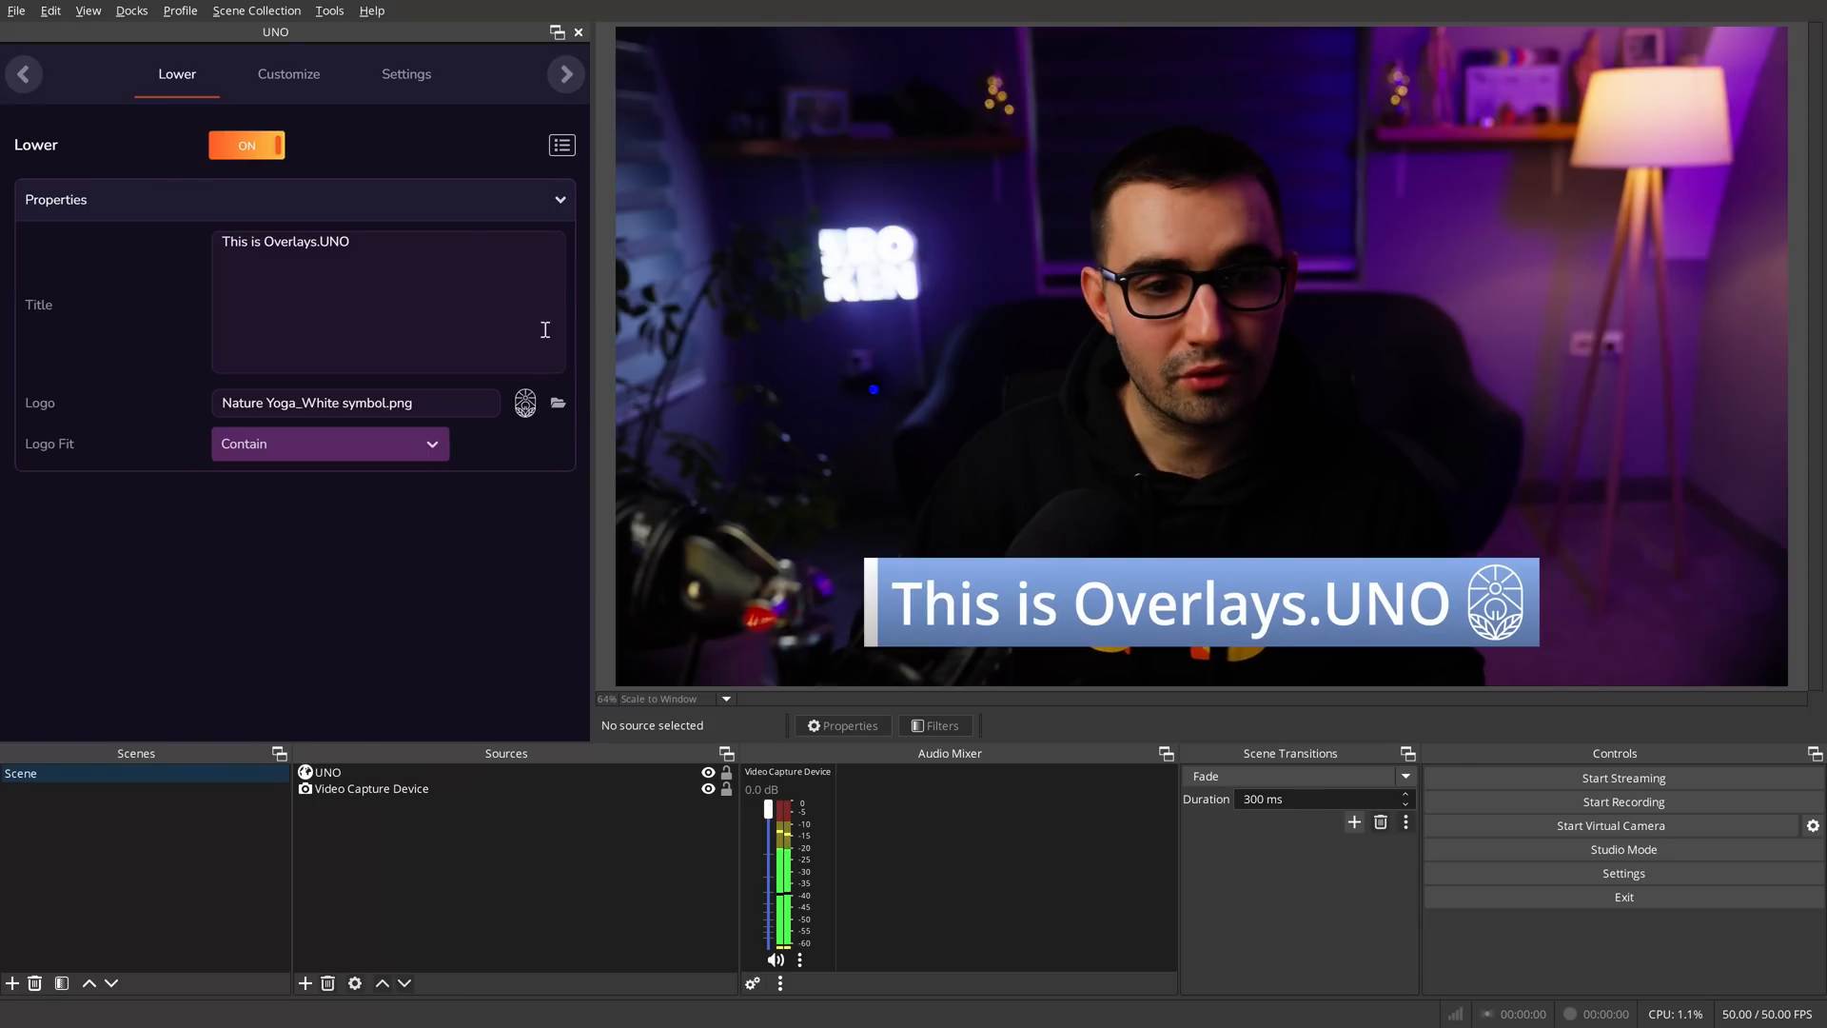
left_click_drag(590, 410, 376, 410)
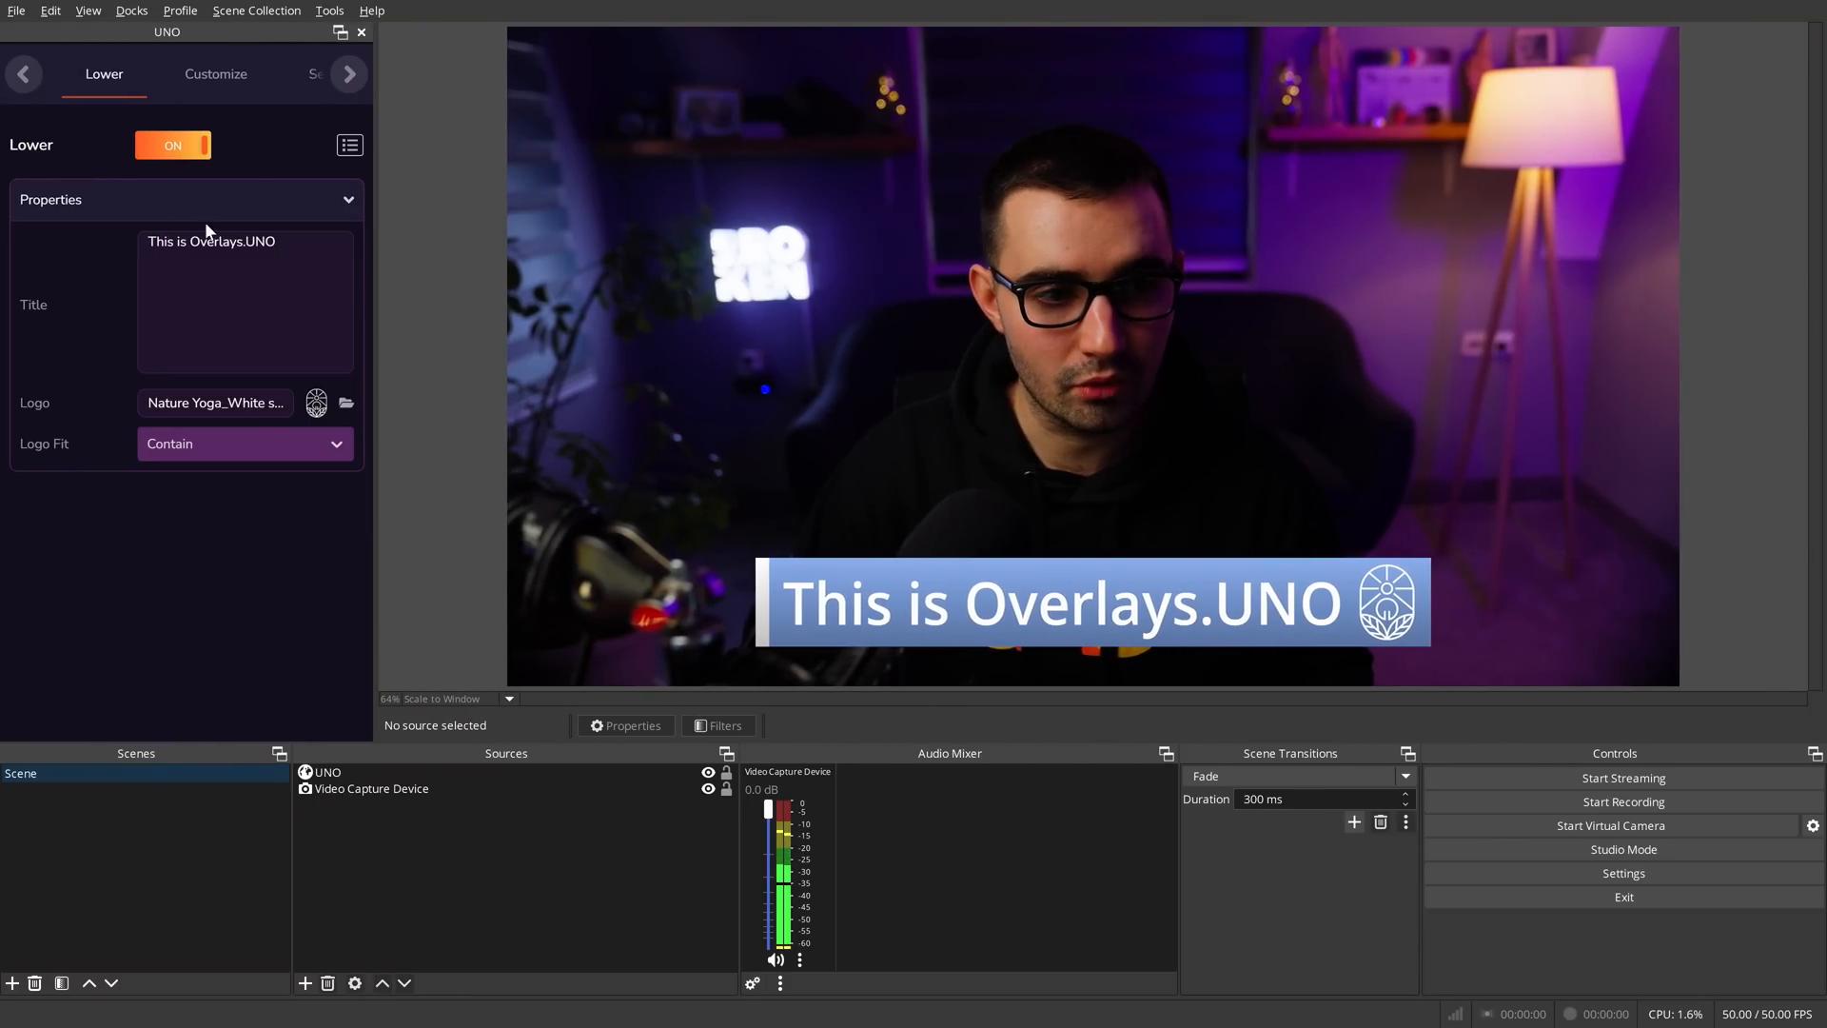
left_click(171, 146)
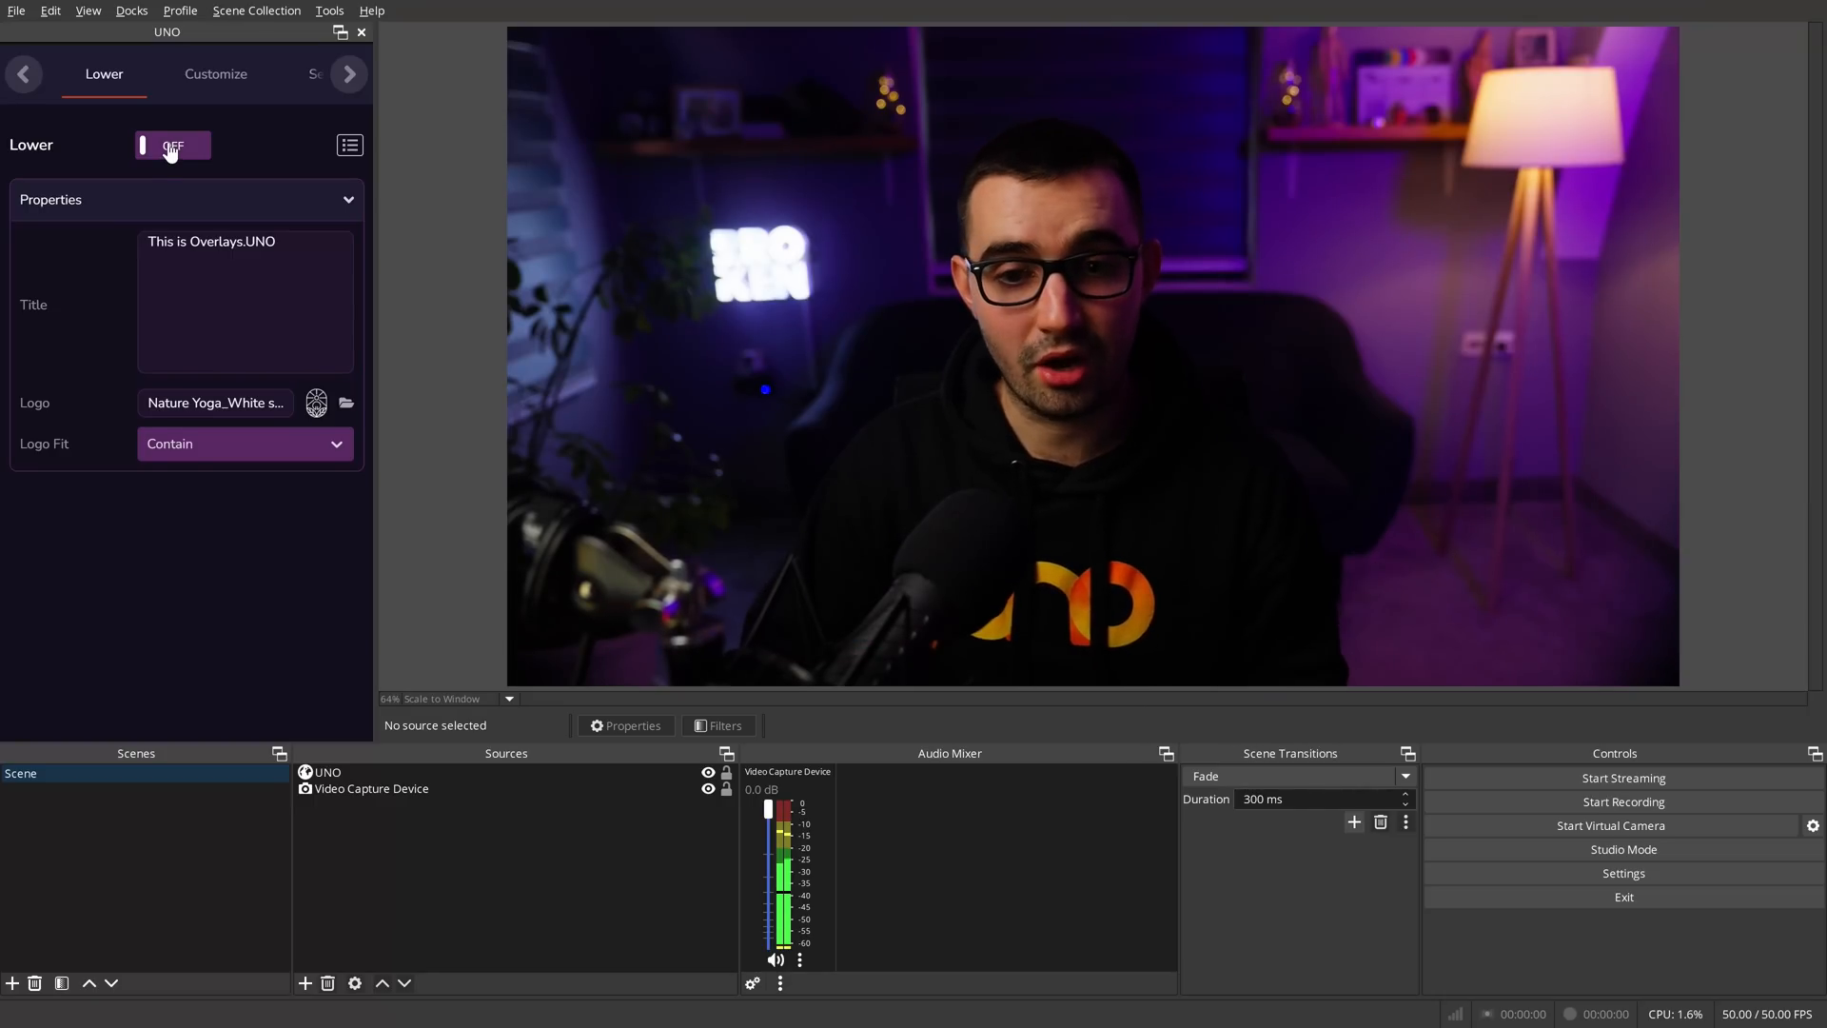
left_click(172, 147)
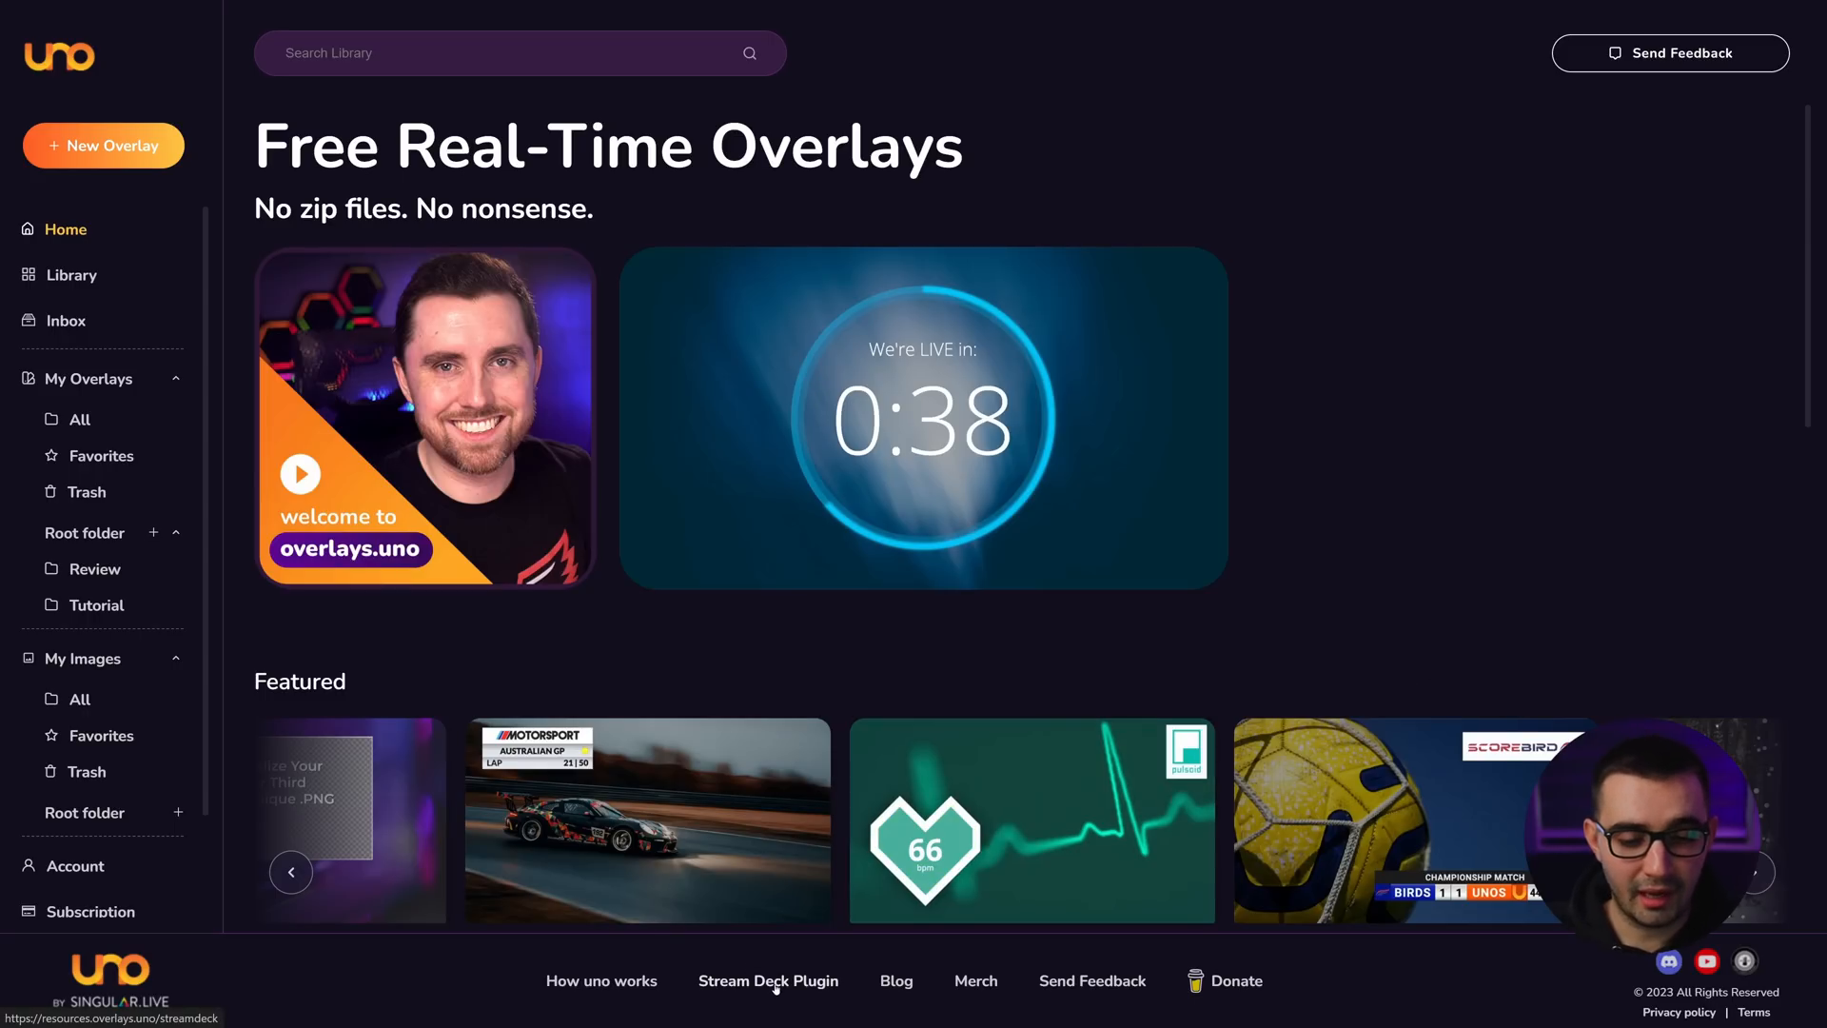
- Open the overlays.uno Stream Deck Plugin page and get the Overlays.uno Stream Deck Plugin from the Elgato Marketplace
left_click(819, 983)
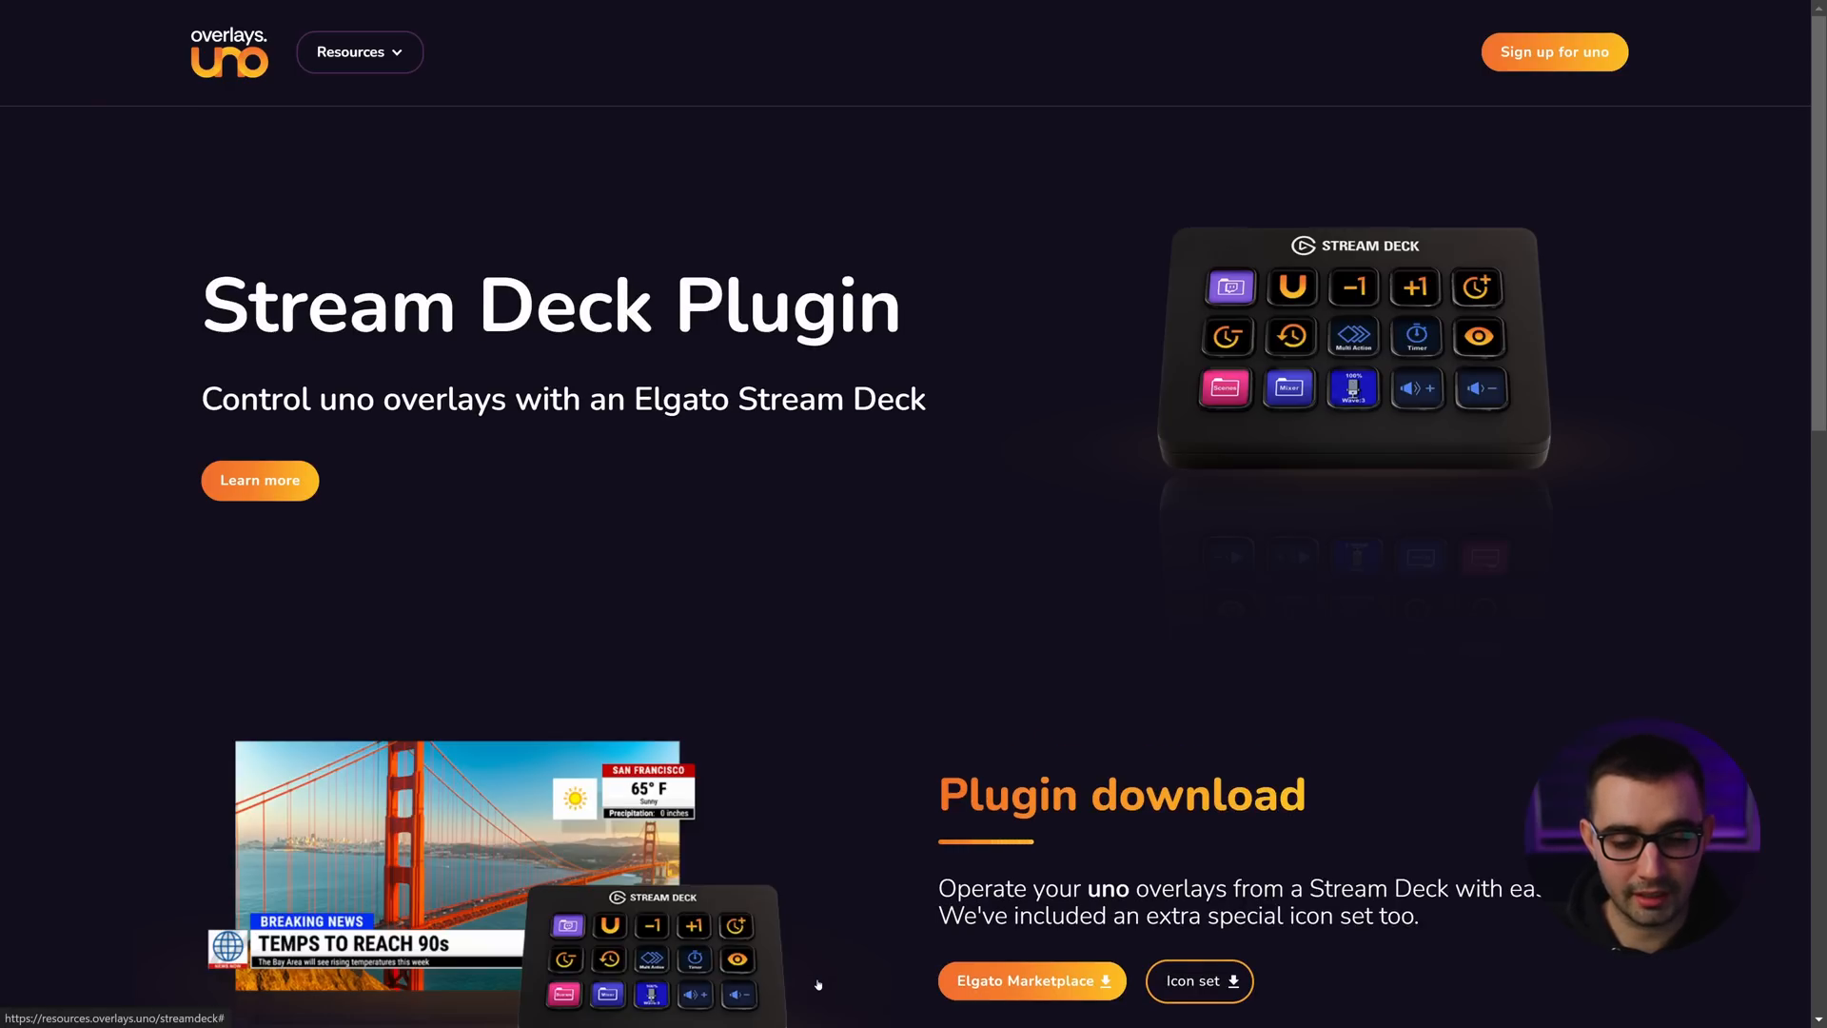
scroll(729, 830, "down", 2)
scroll(729, 830, "down", 1)
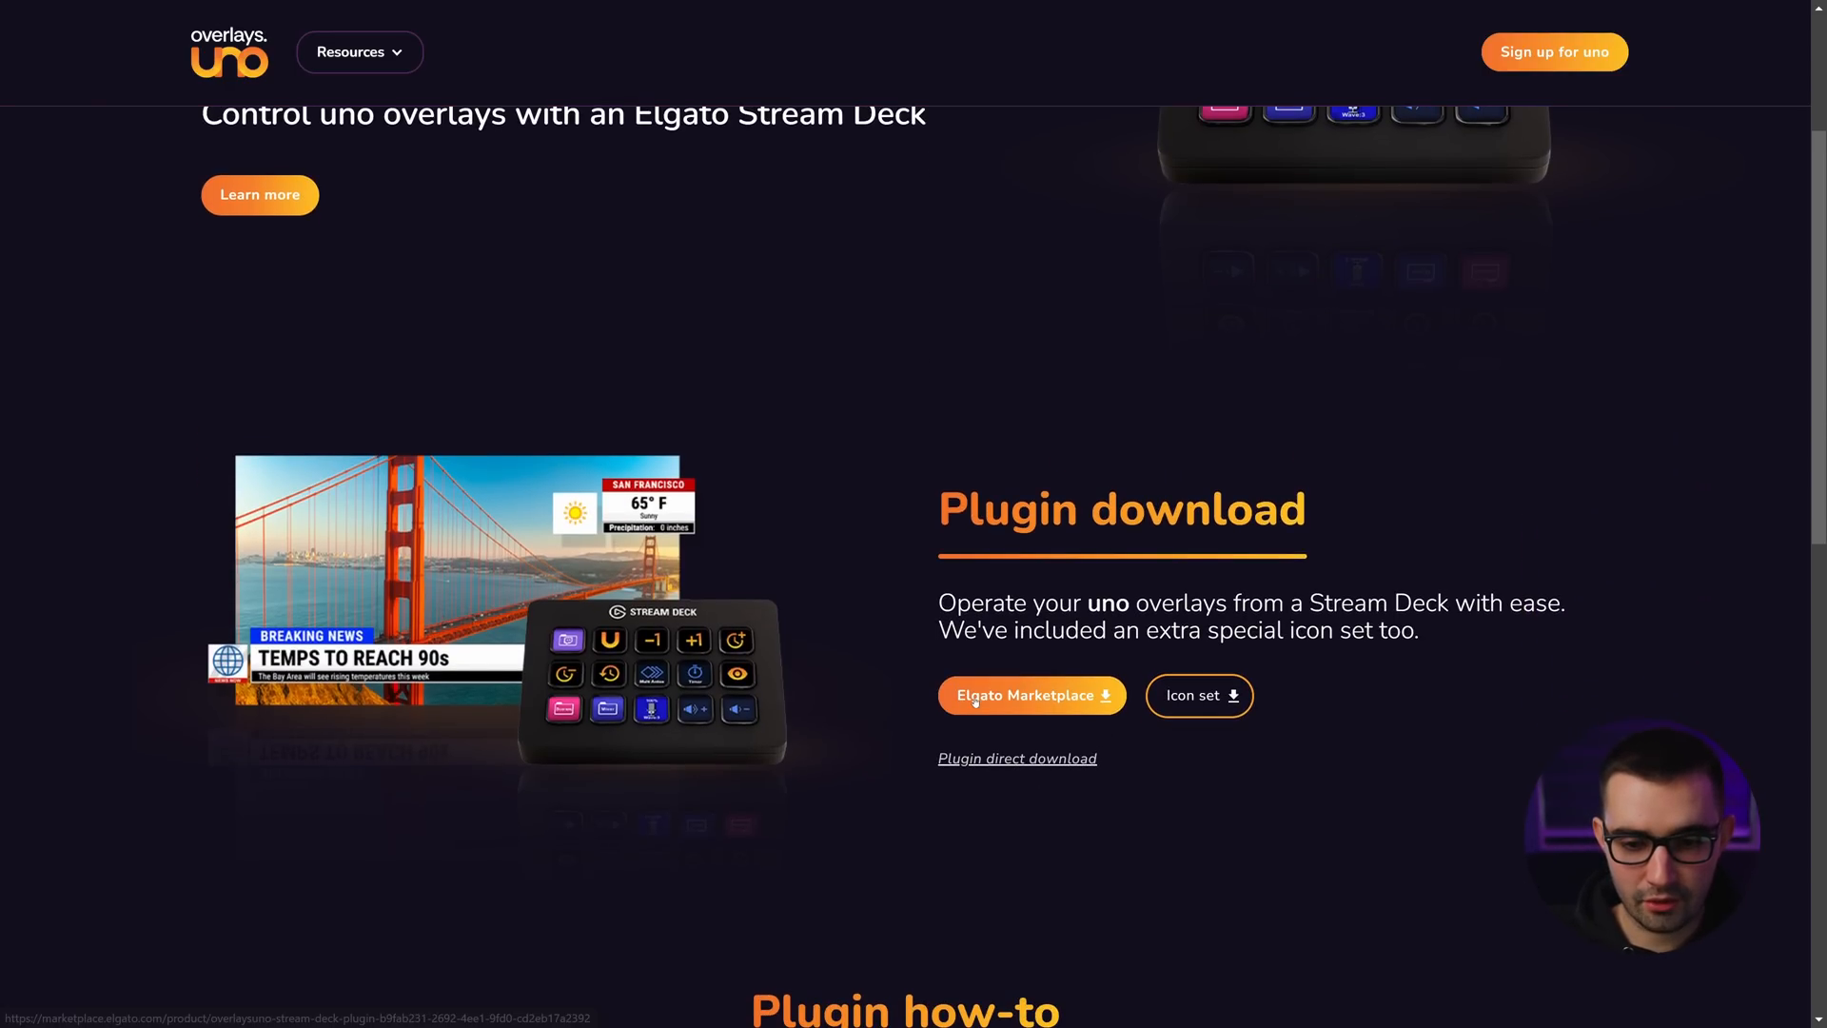
left_click(1077, 674)
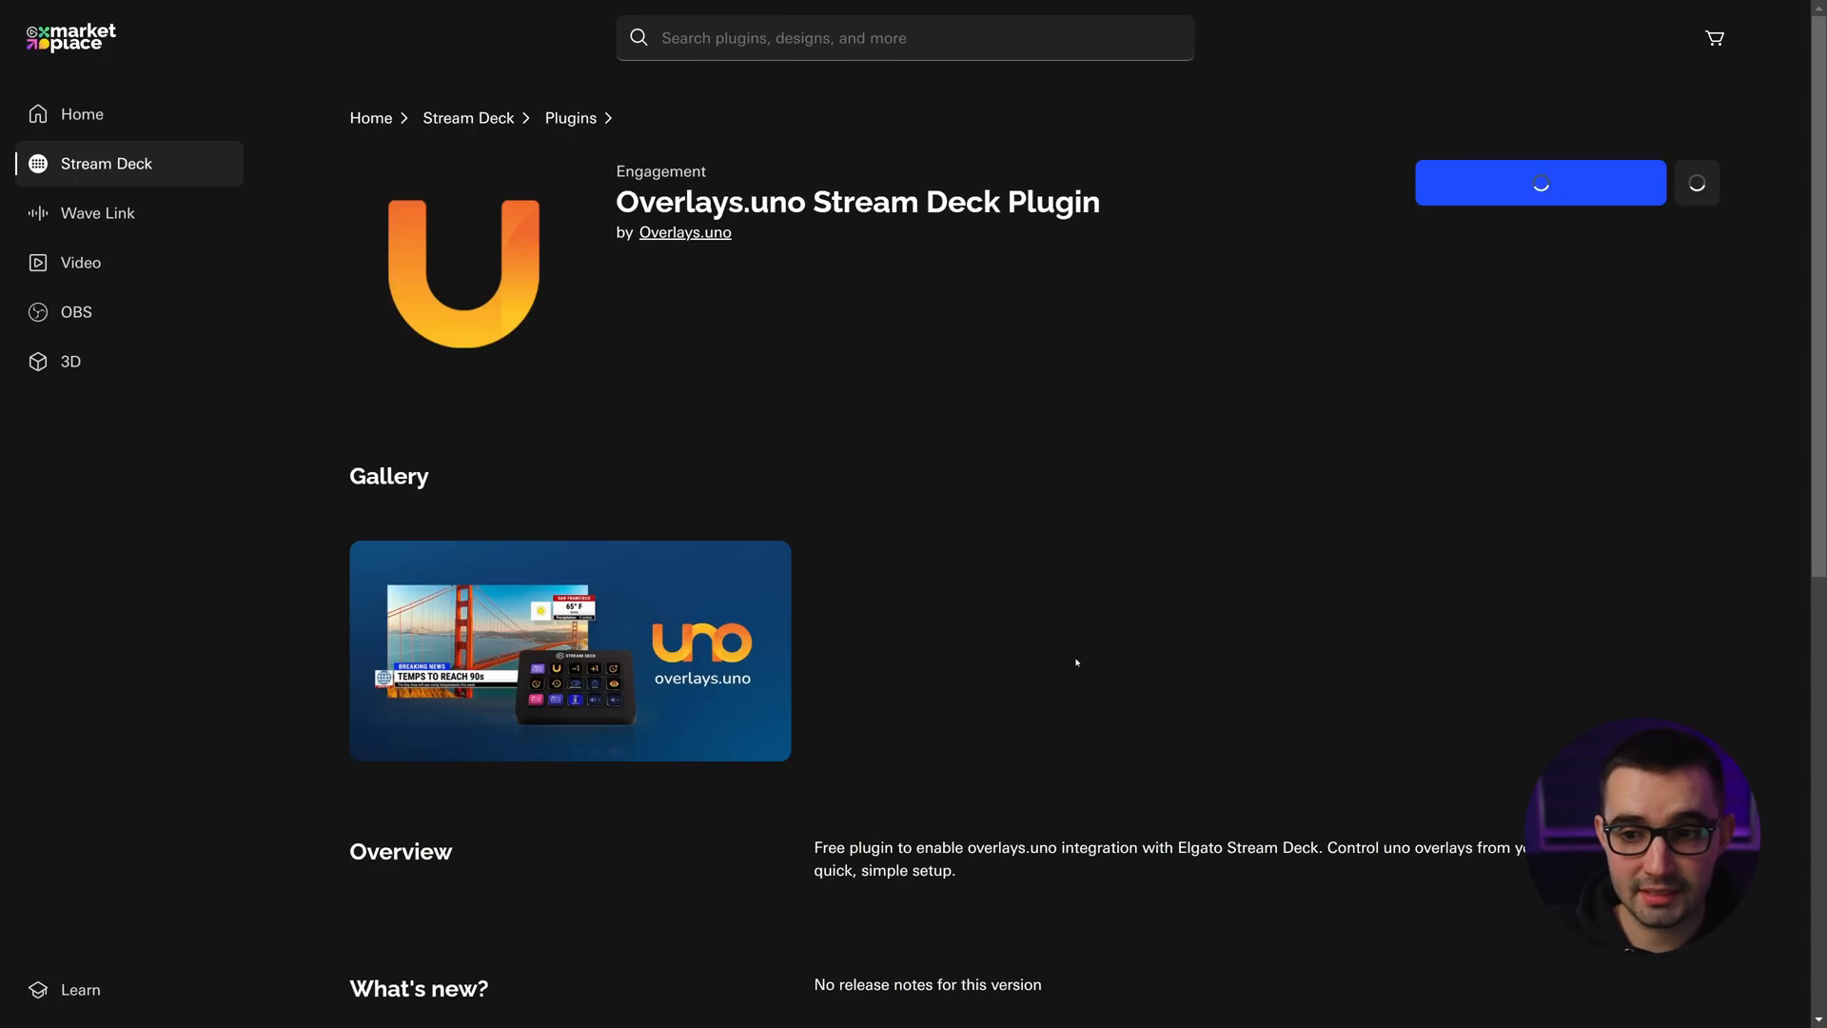
left_click(1472, 195)
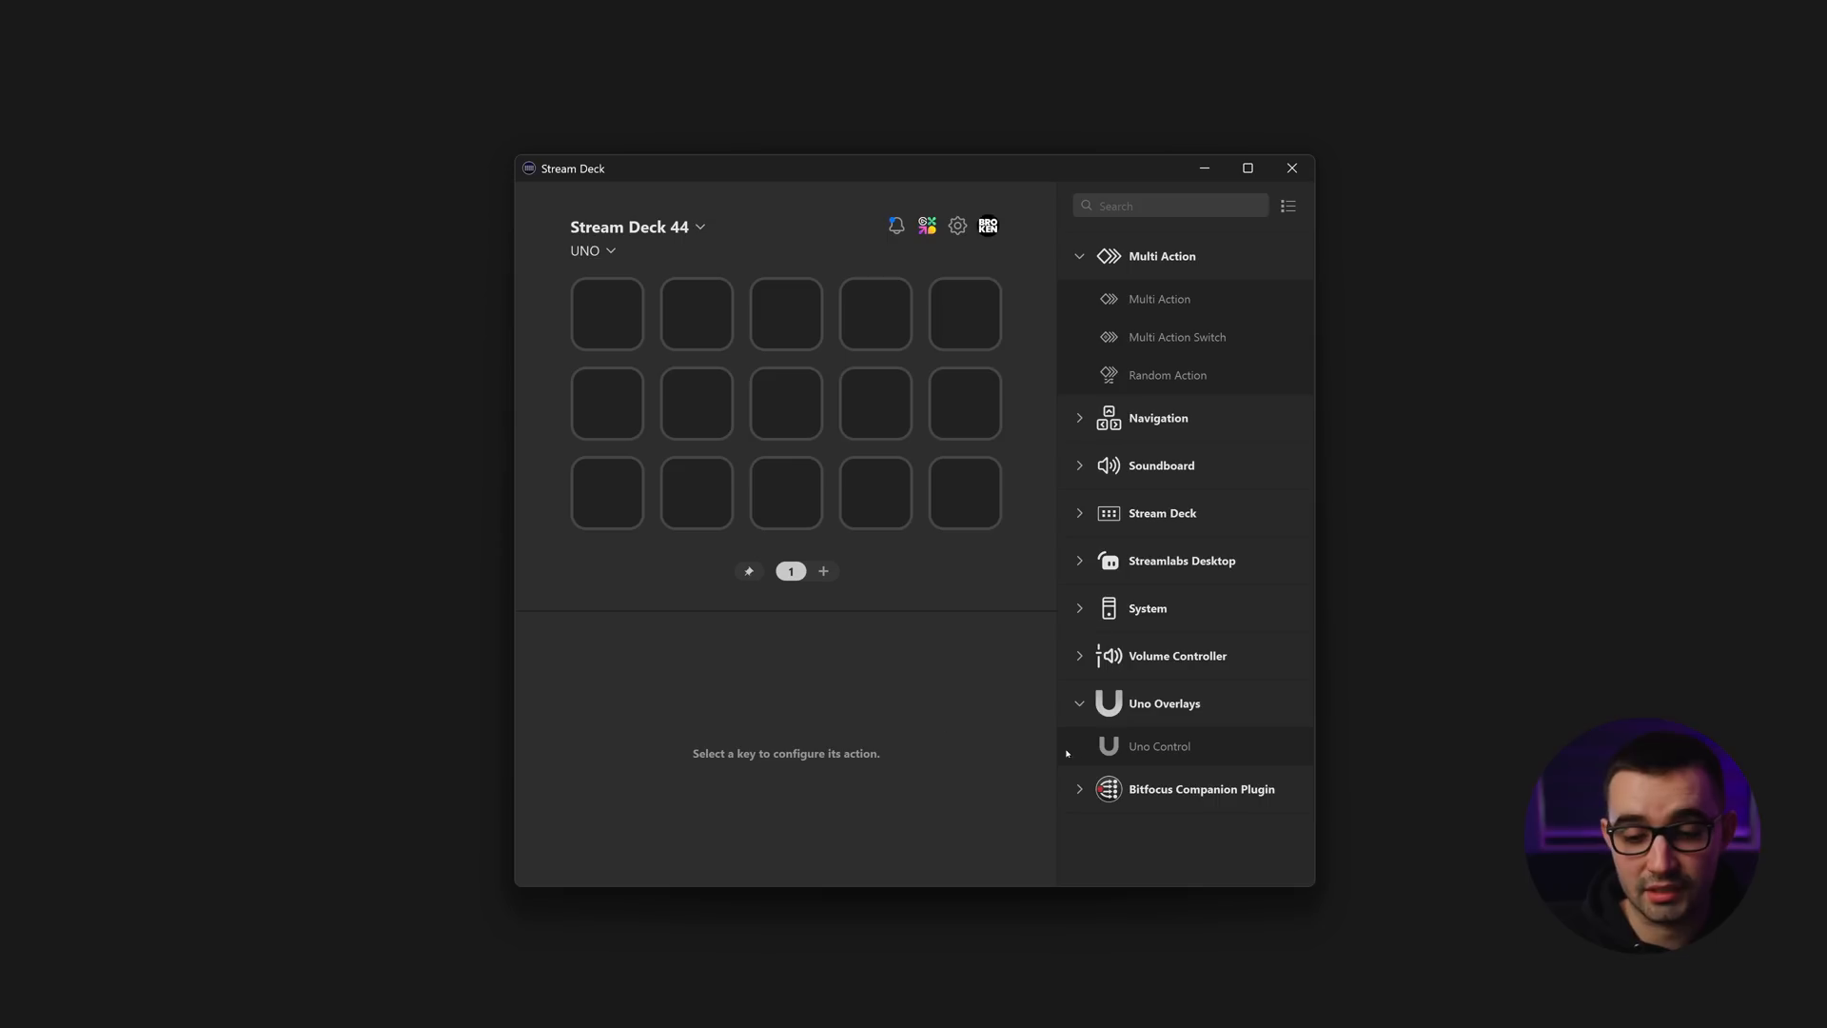
- Switch to the Stream Deck app and assign the Uno Control action to the first key of the UNO profile
left_click_drag(1218, 748, 609, 326)
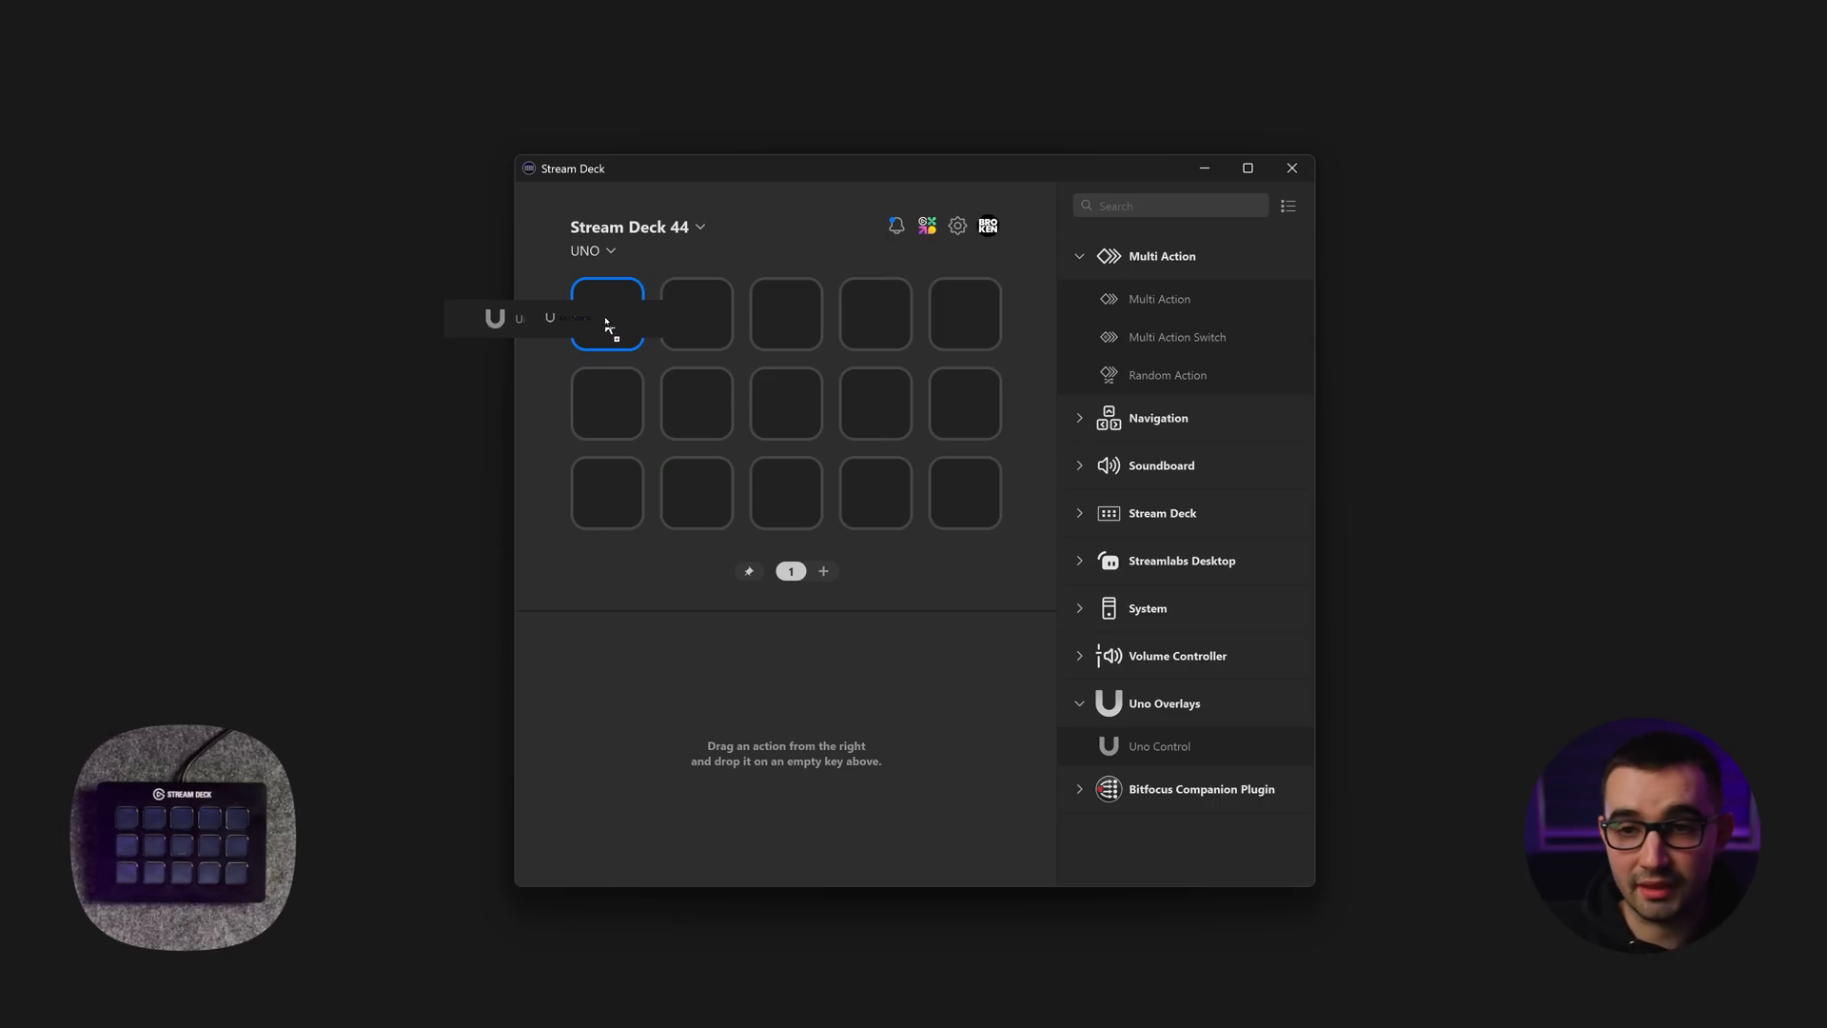
left_click_drag(606, 320, 606, 322)
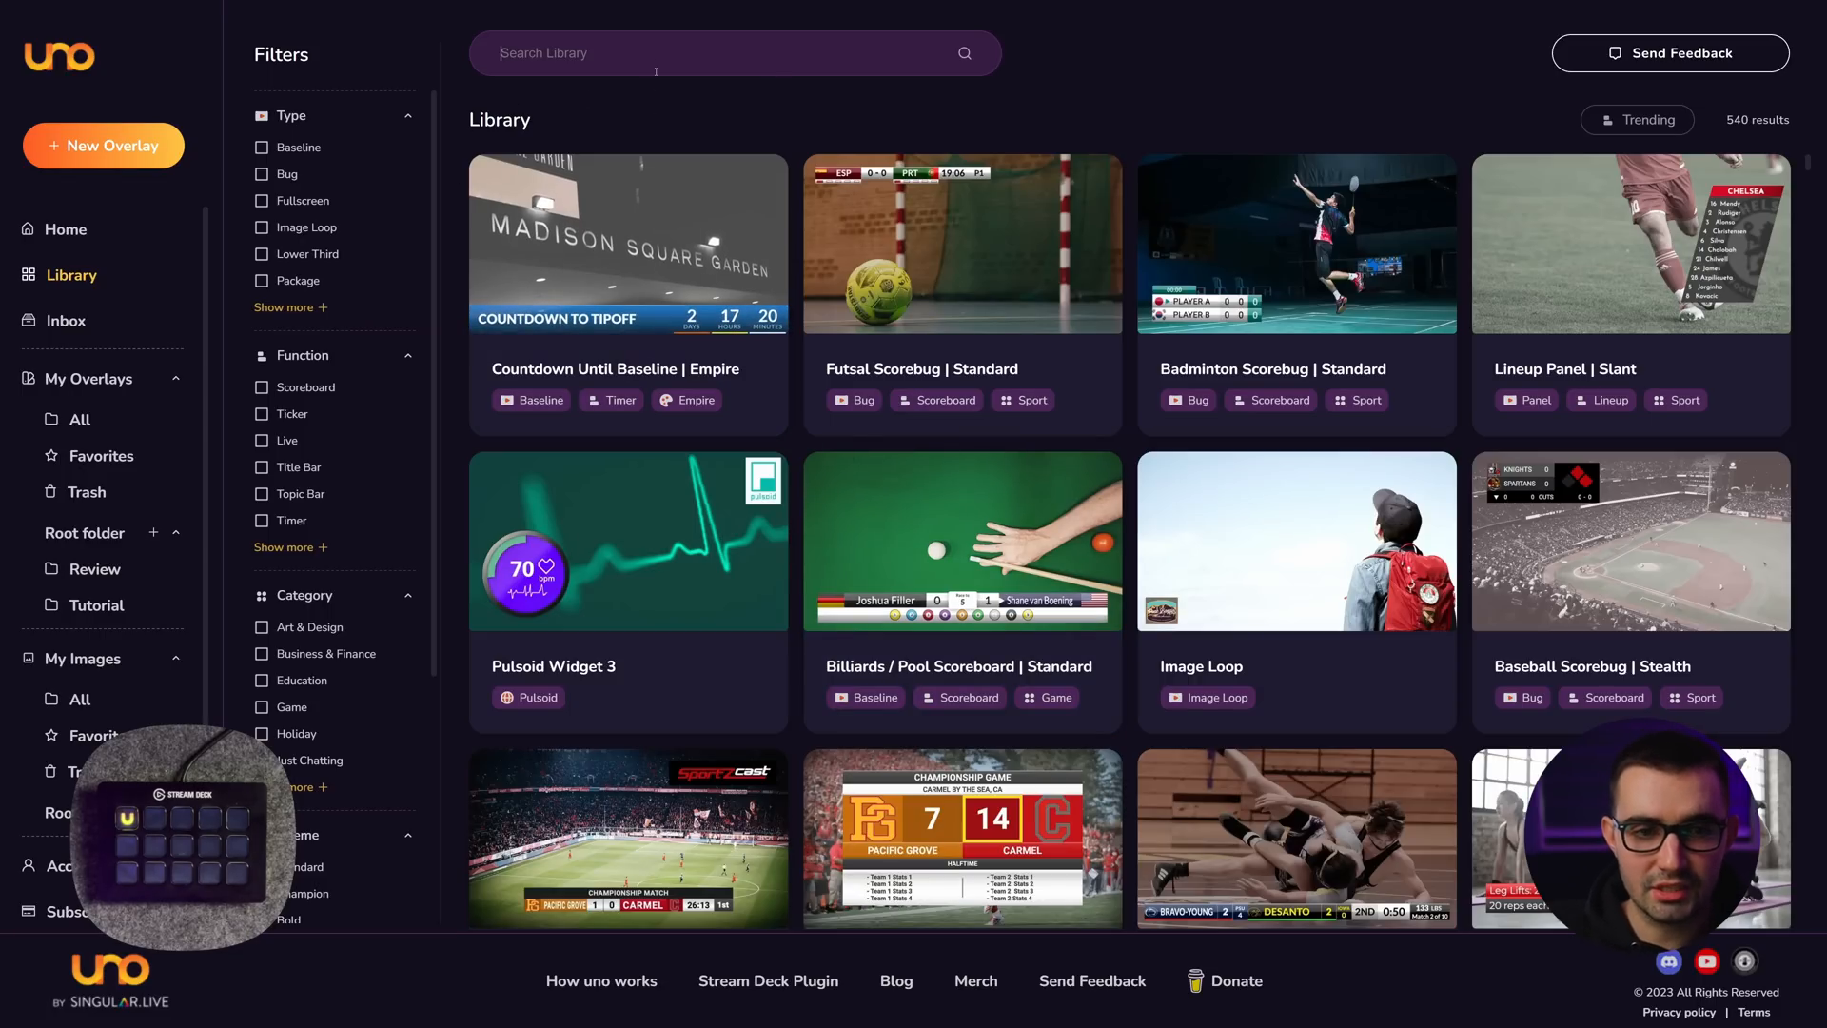
- Search the library for countdown and add the Fullscreen Countdown | Ring overlay to My Overlays
type("own")
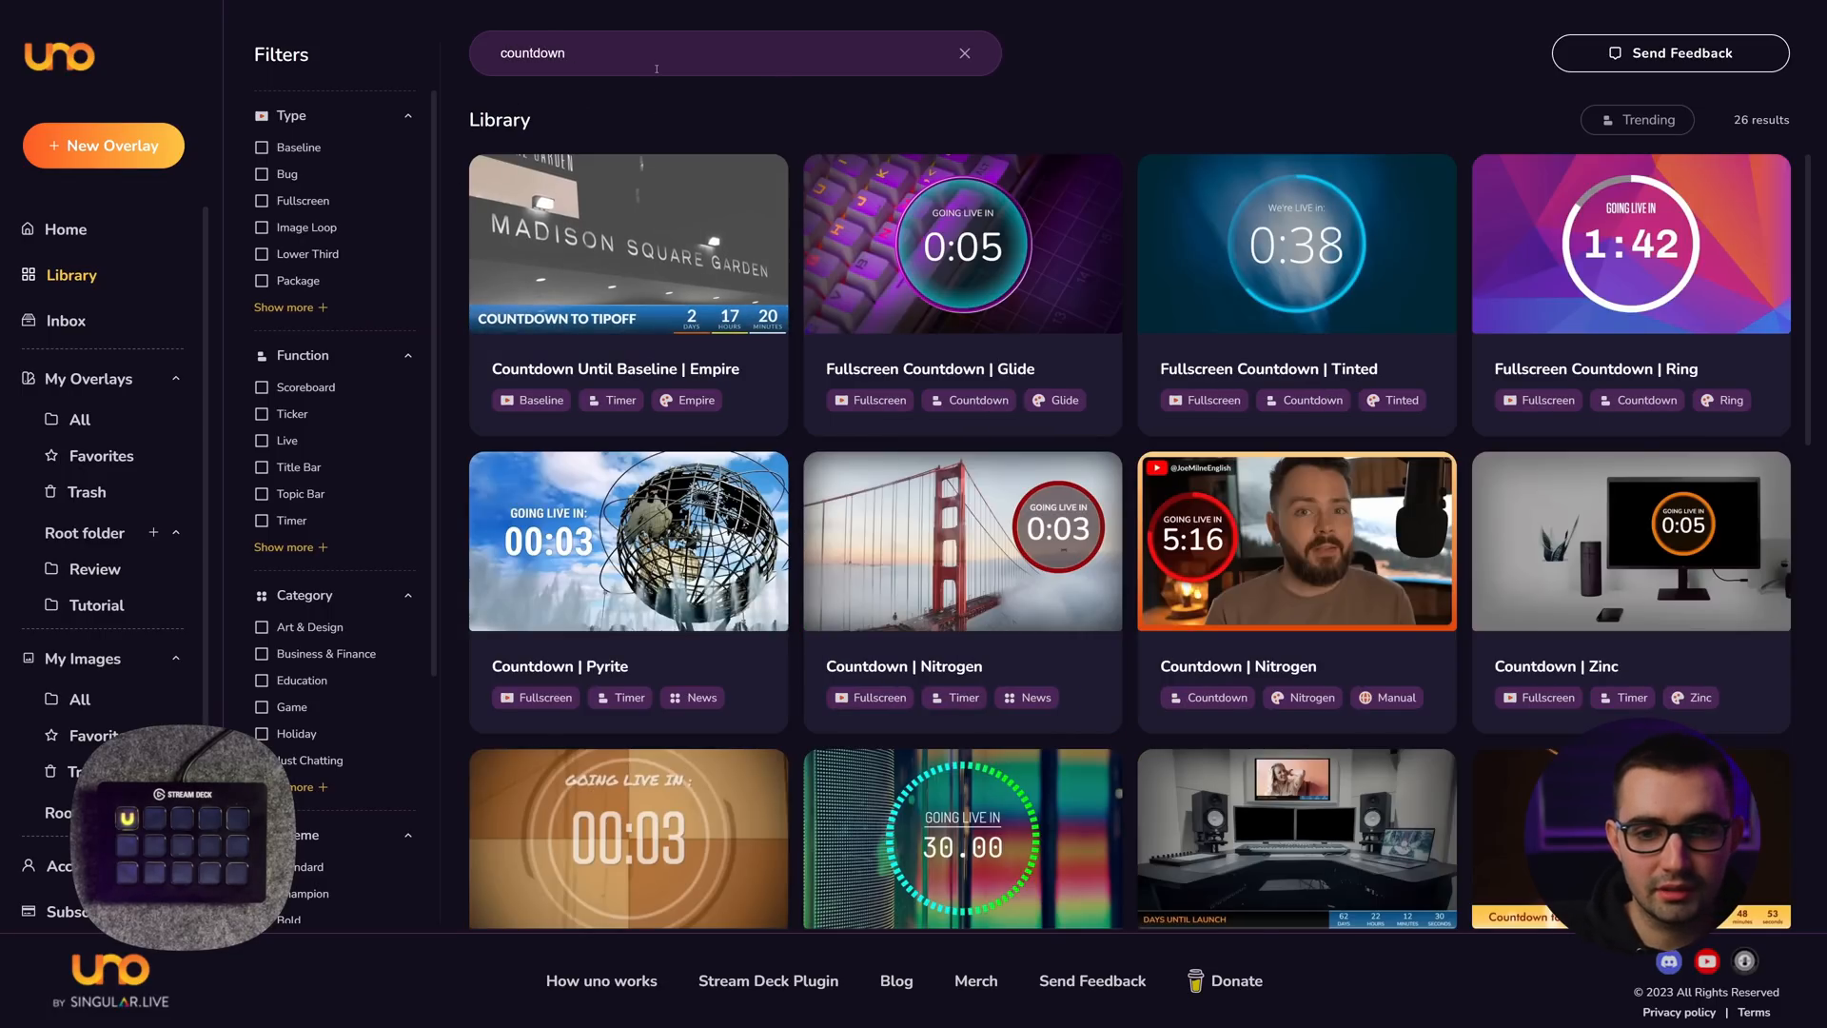
left_click(1683, 255)
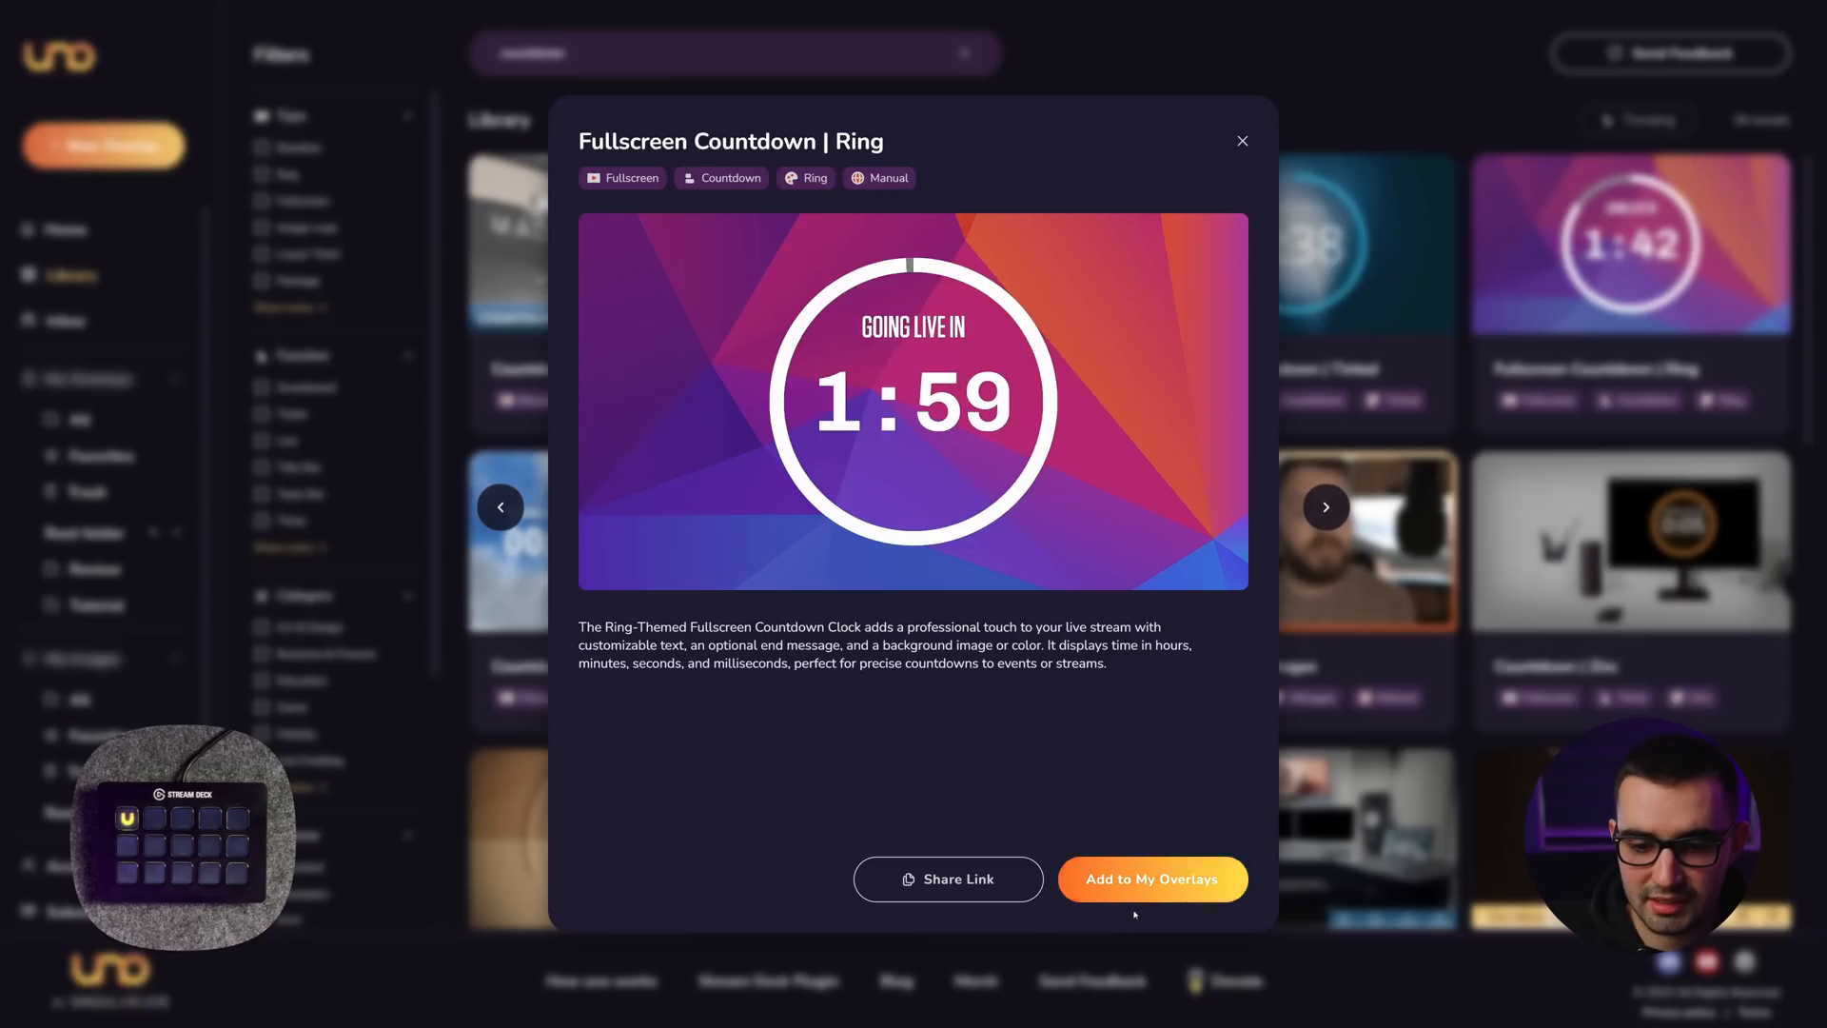
left_click(1152, 879)
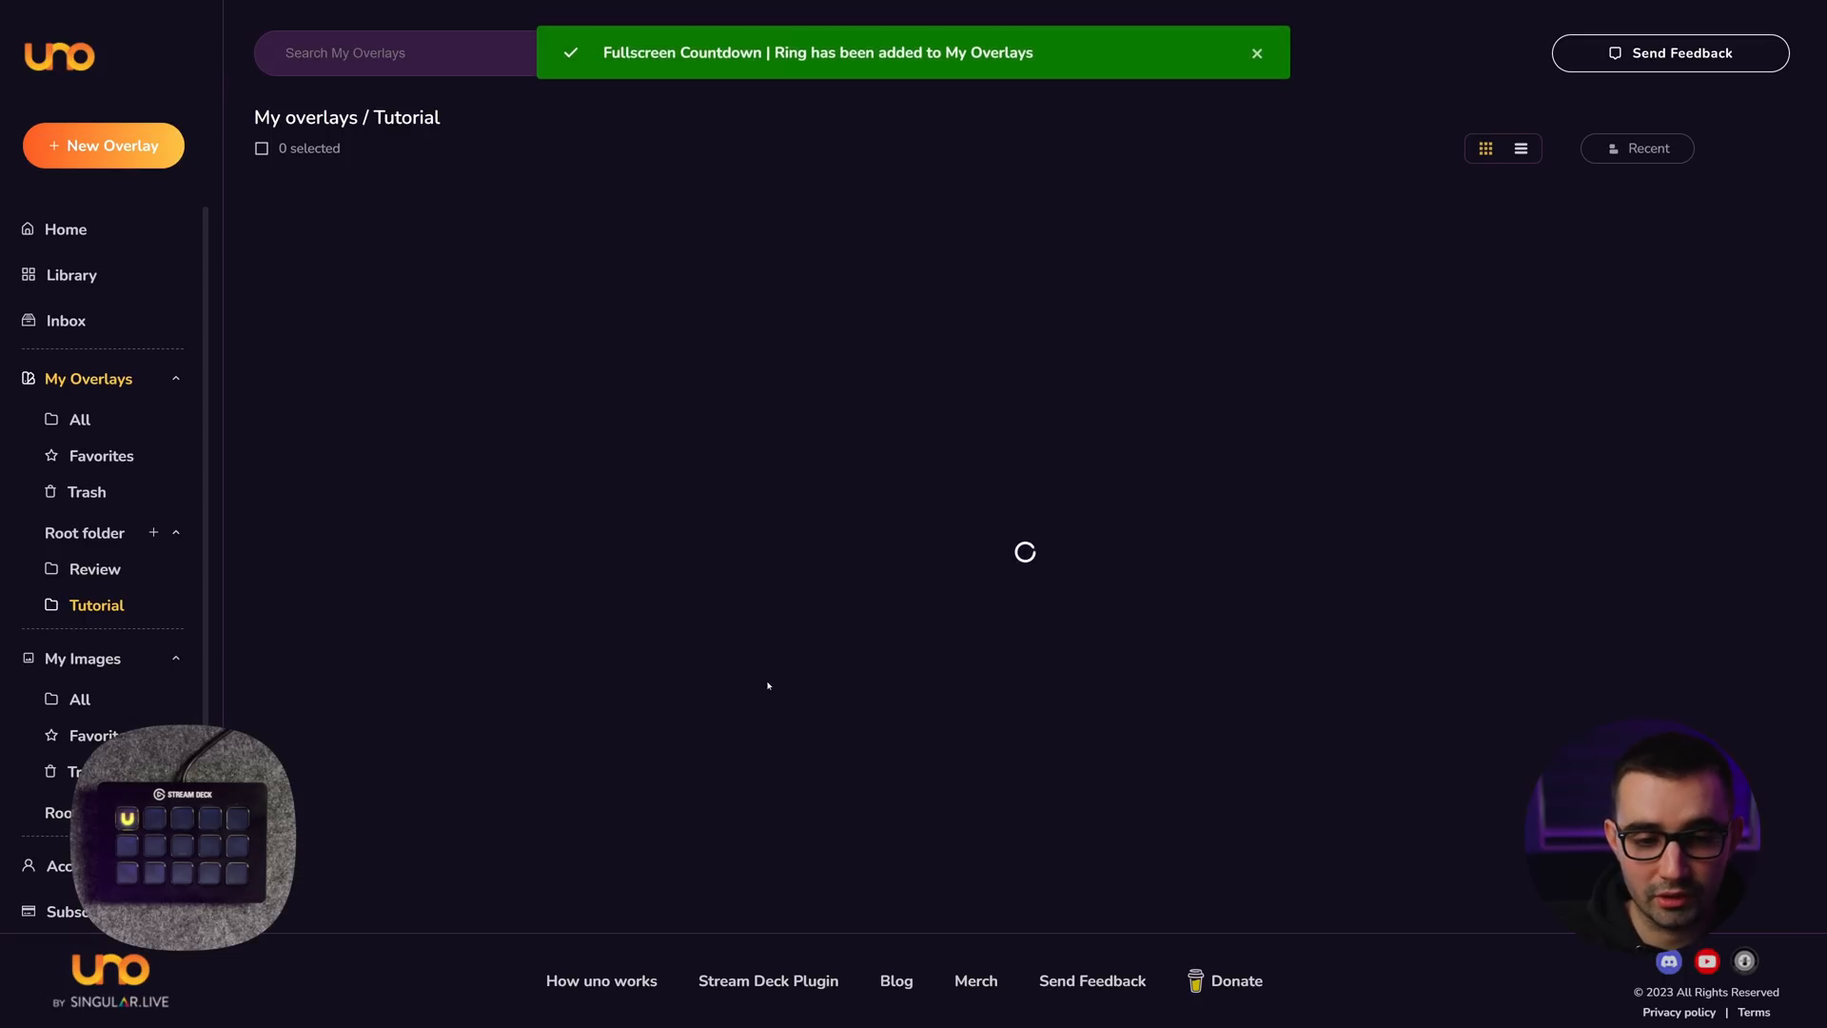
- Open the new countdown overlay, copy its token, and paste it into the Uno Token field of the first key in the Stream Deck app
left_click(378, 326)
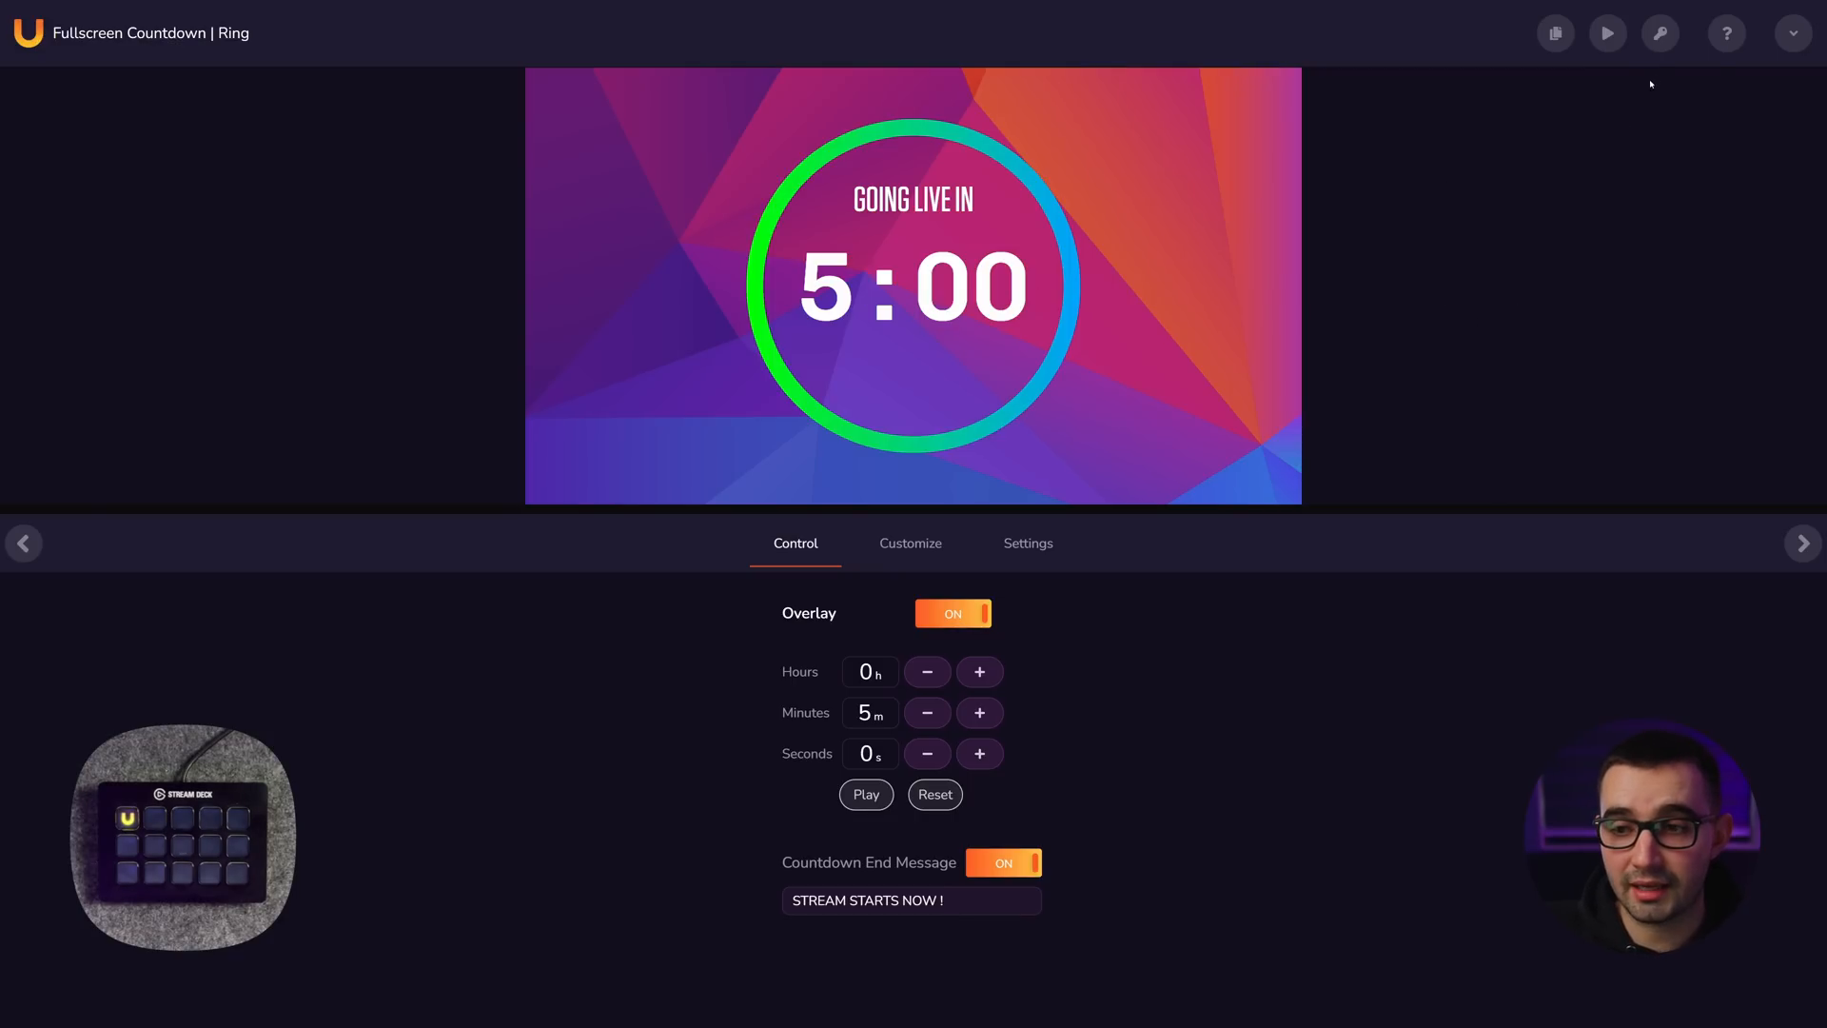
left_click(1661, 36)
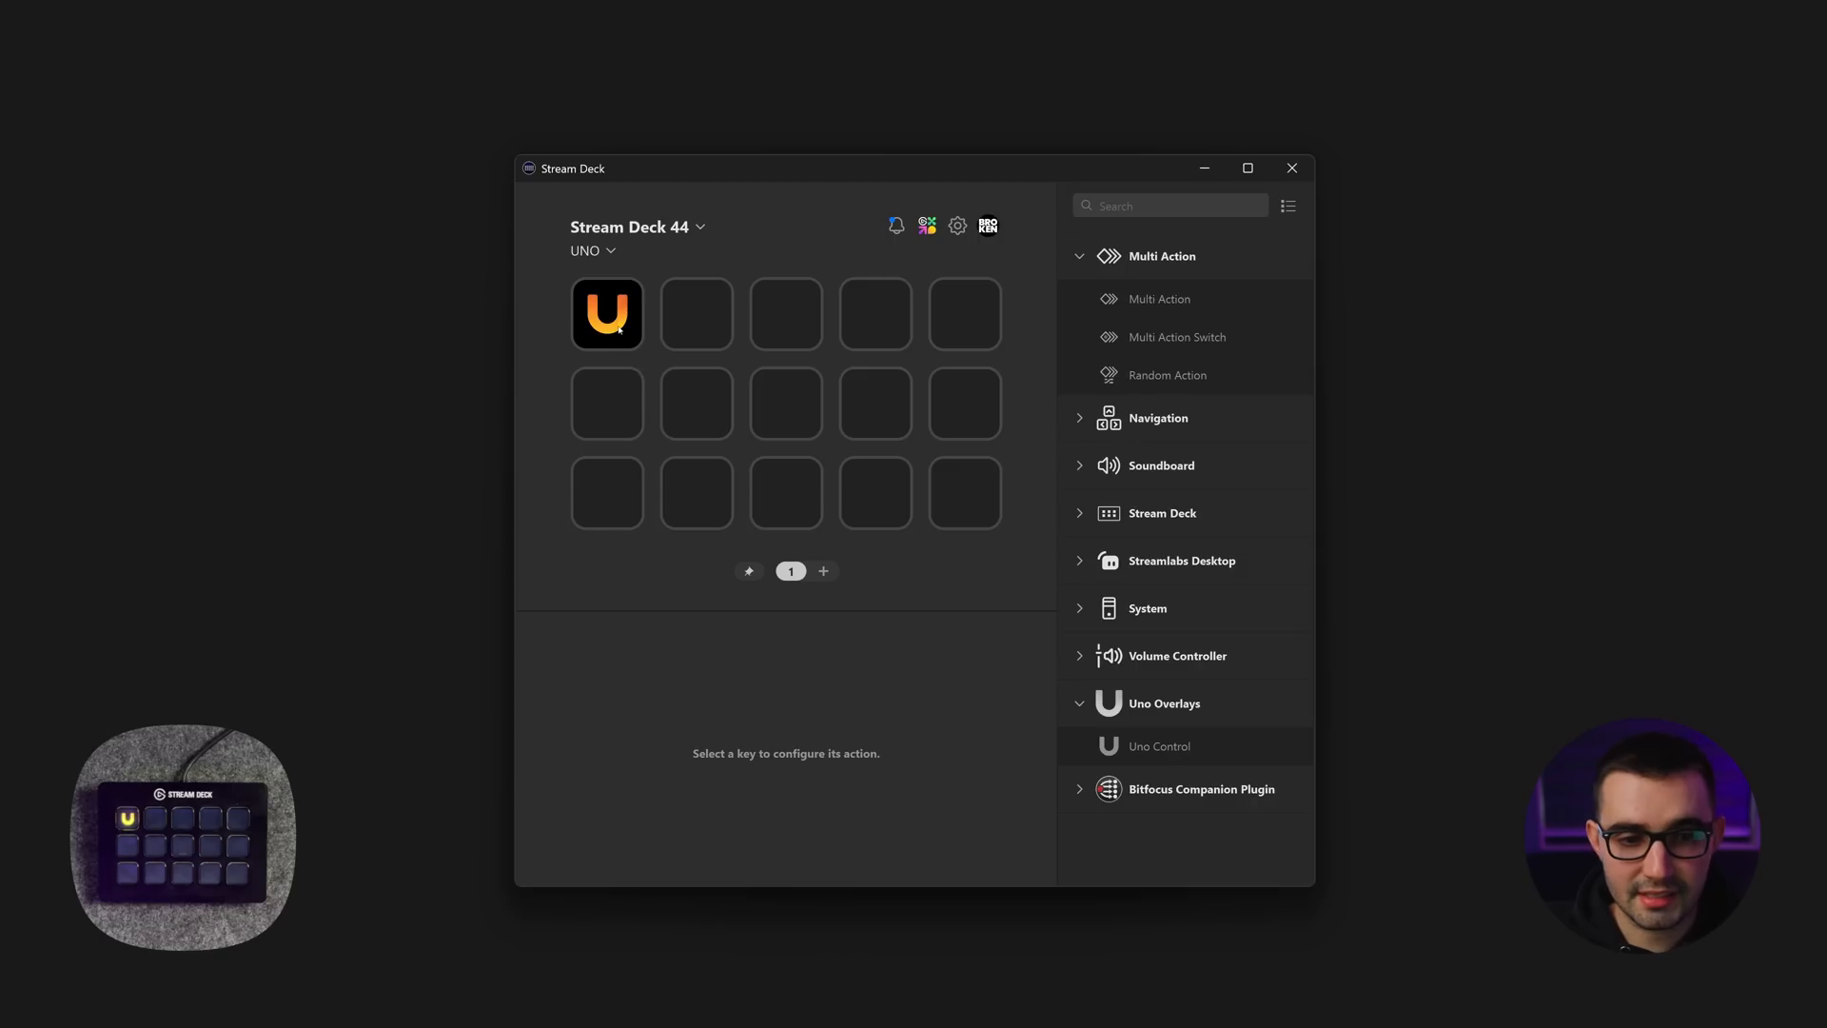
left_click(607, 314)
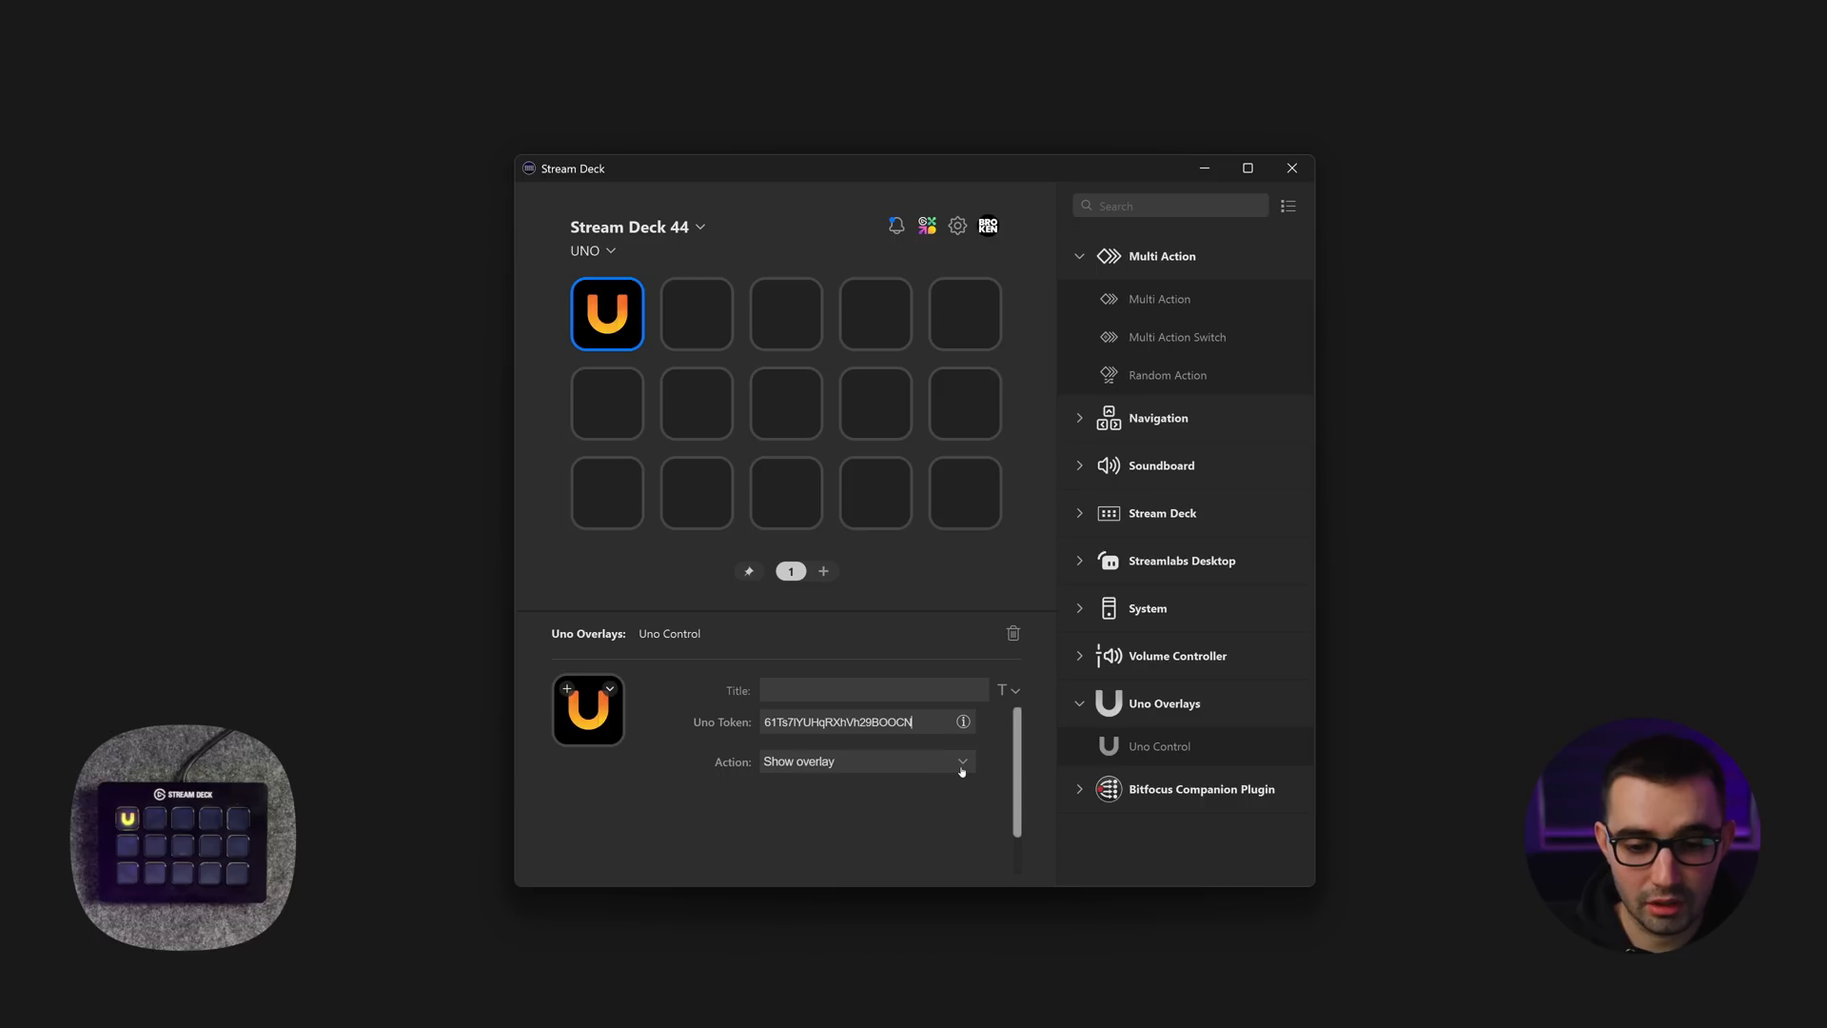
- Set the first key's action to Toggle overlay visibility, title it ON / OFF, and view its title formatting options
left_click(964, 765)
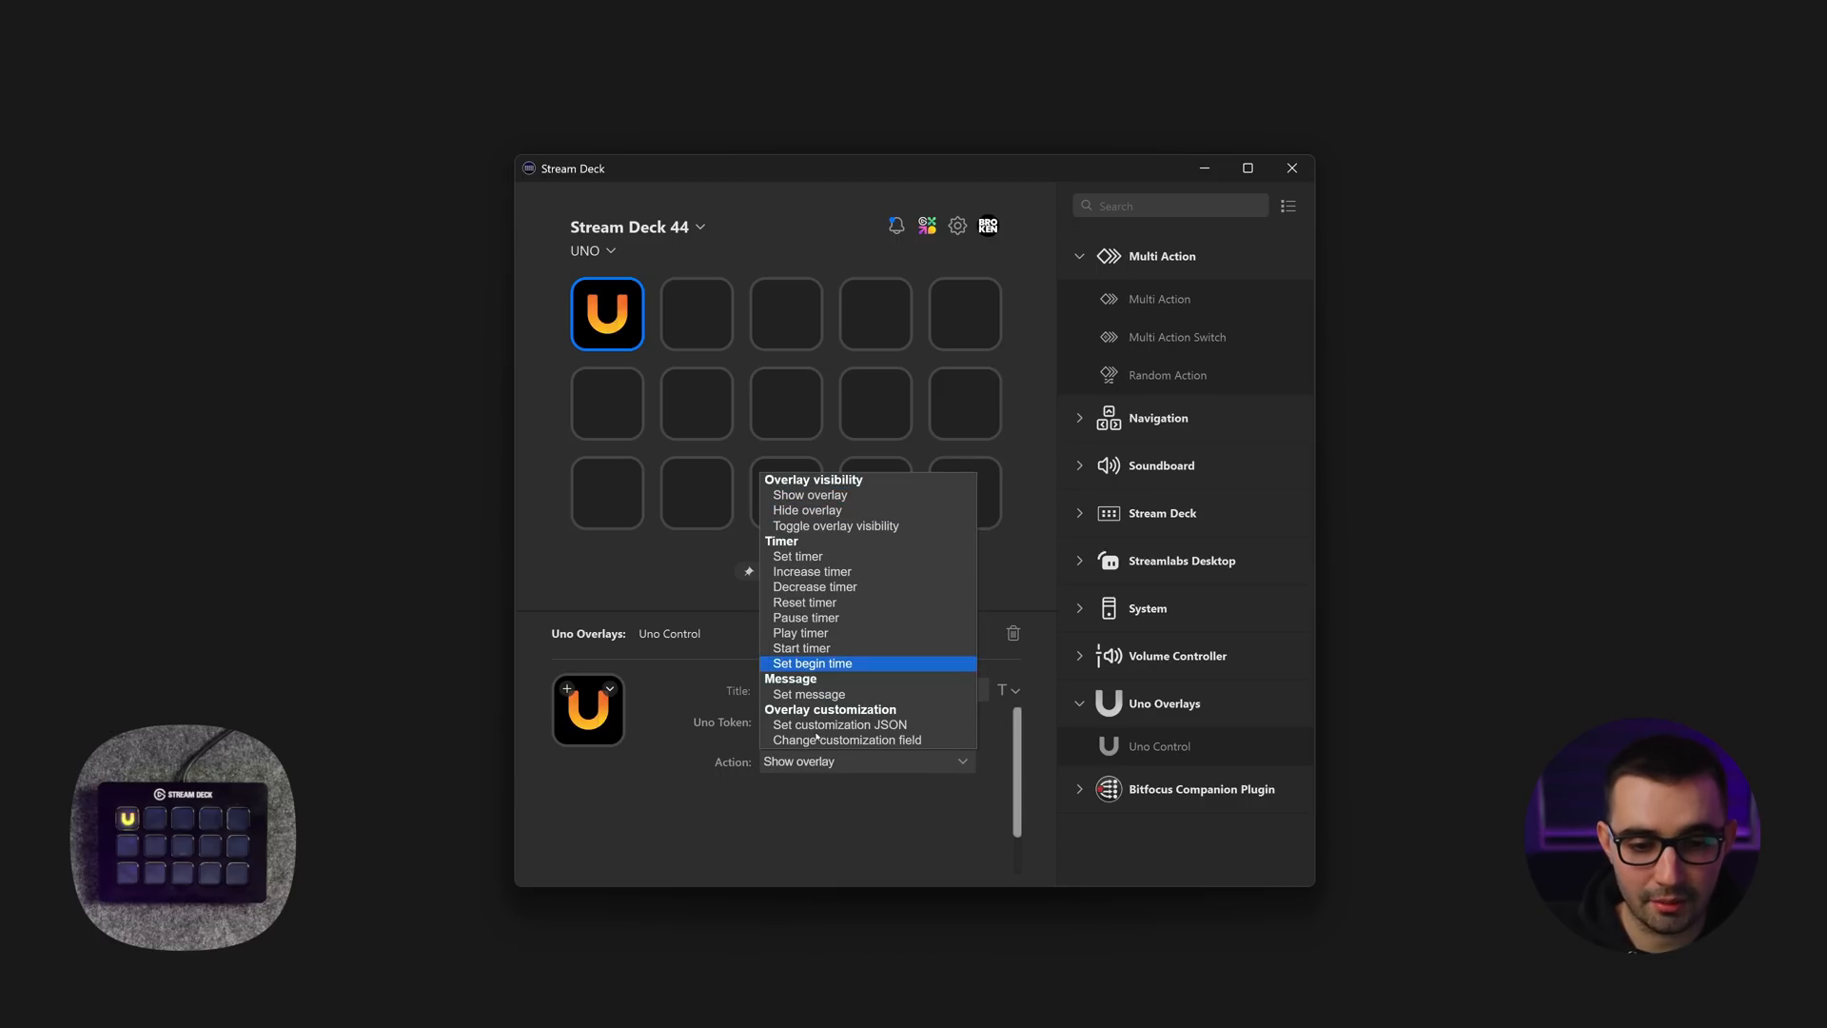
left_click(745, 755)
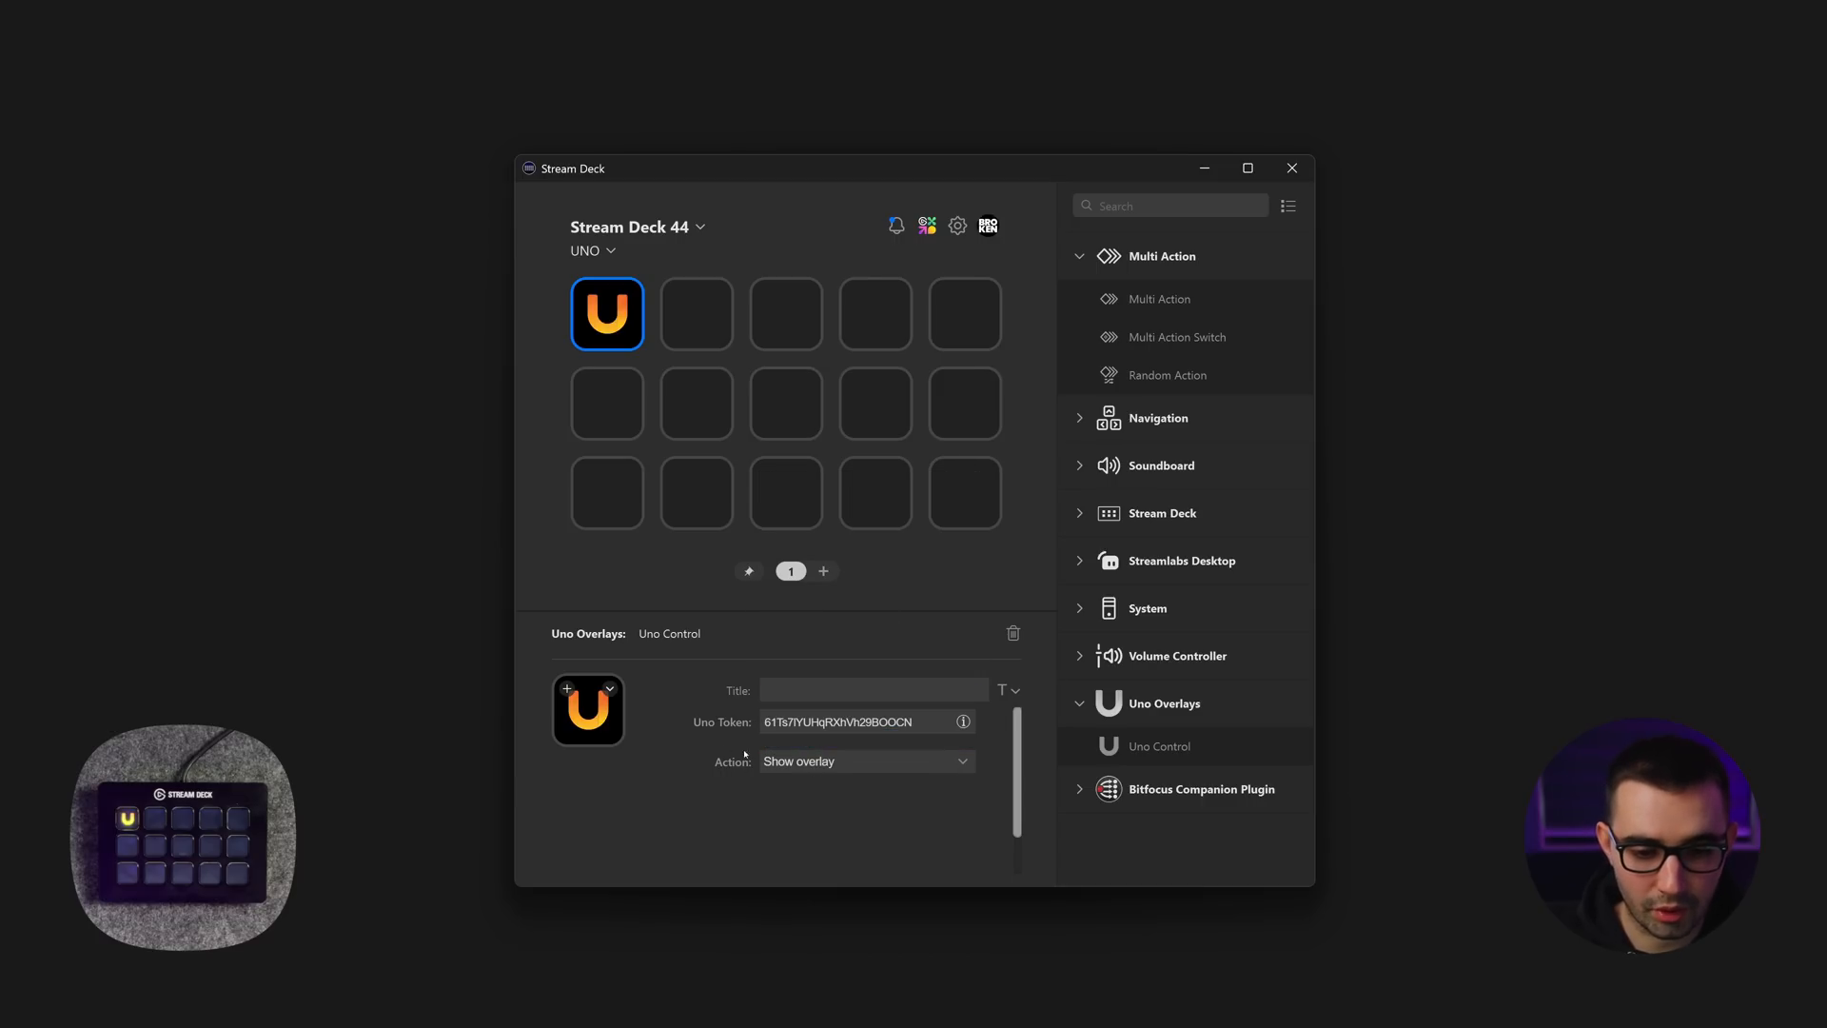
left_click(842, 767)
left_click(846, 767)
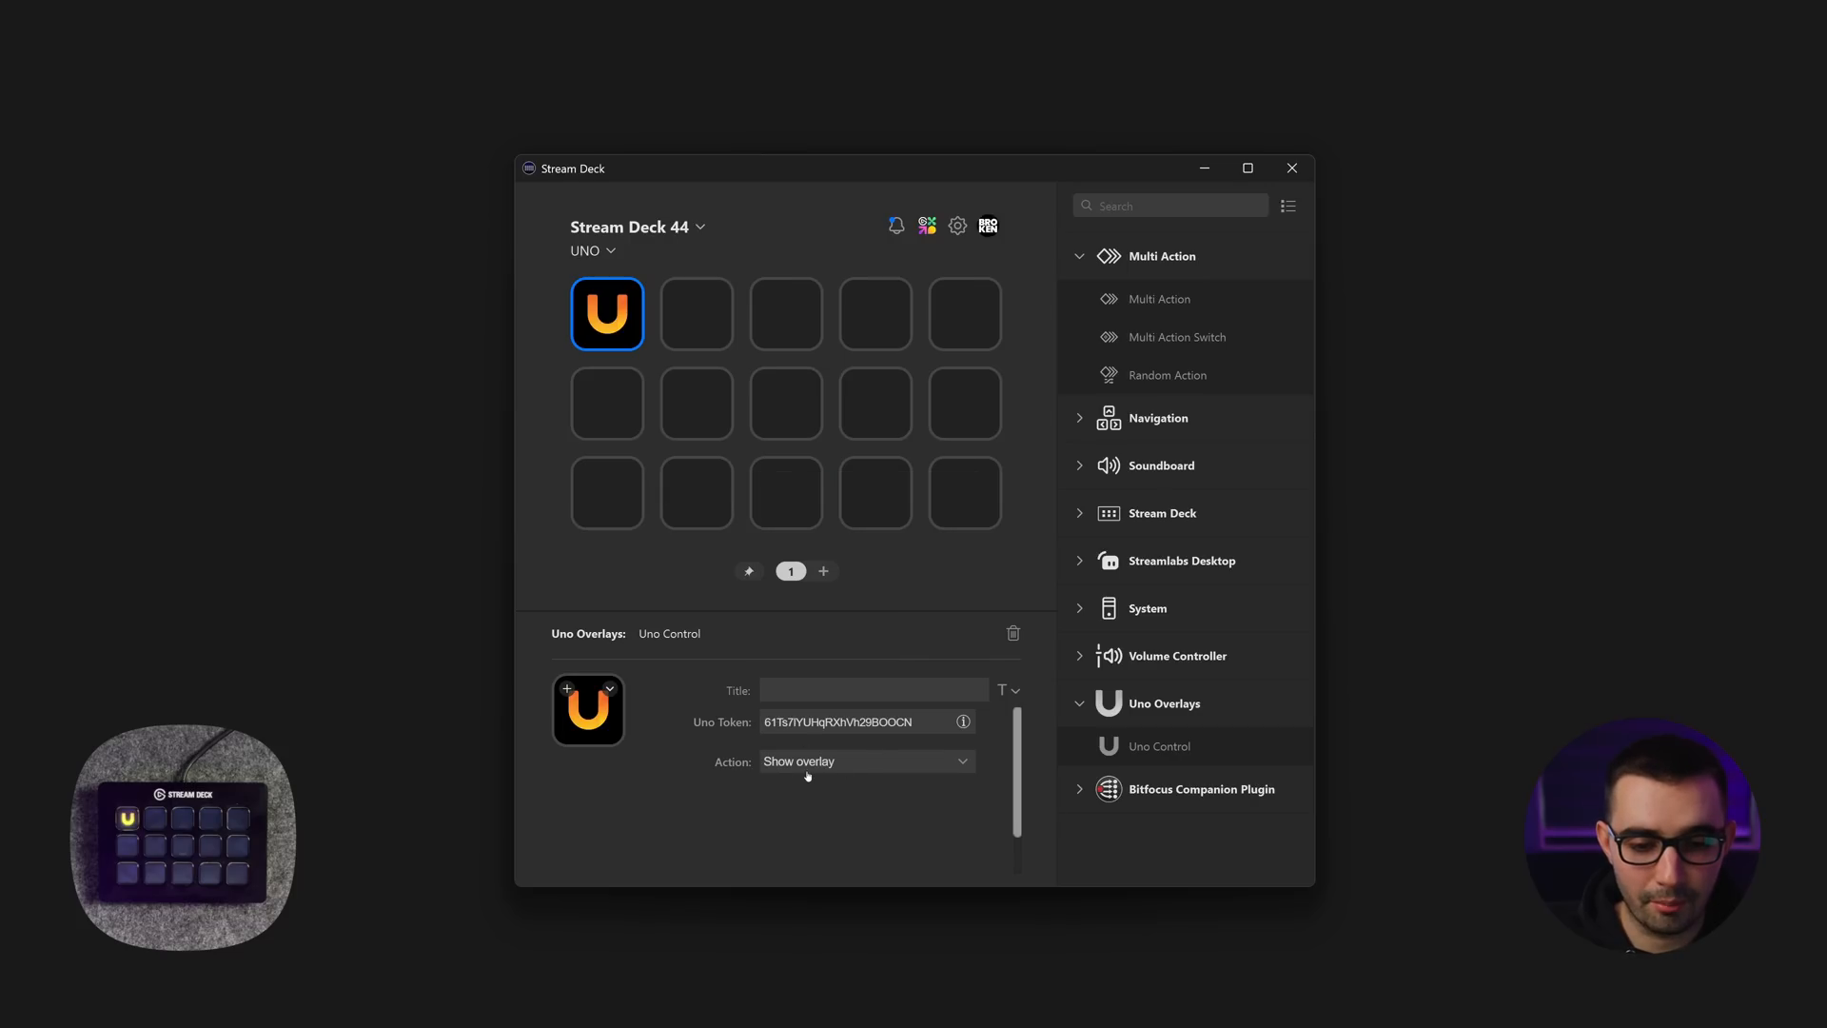
left_click(808, 772)
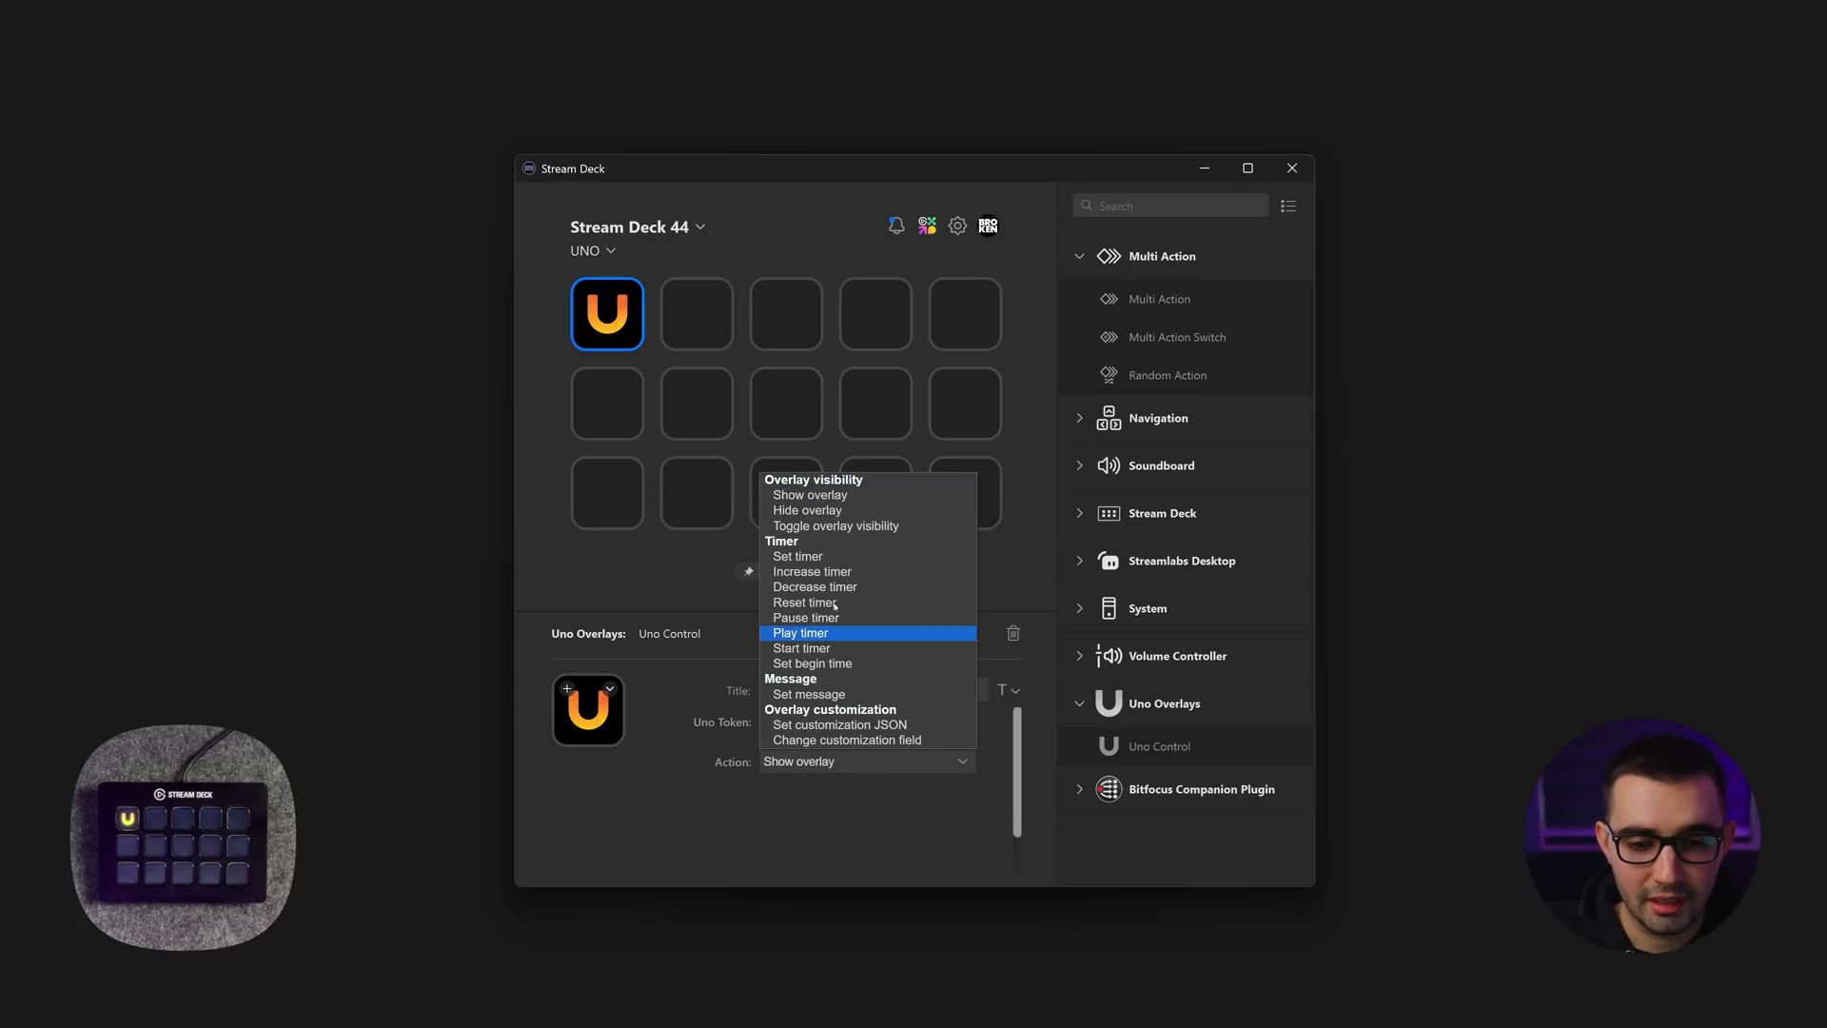
left_click(936, 524)
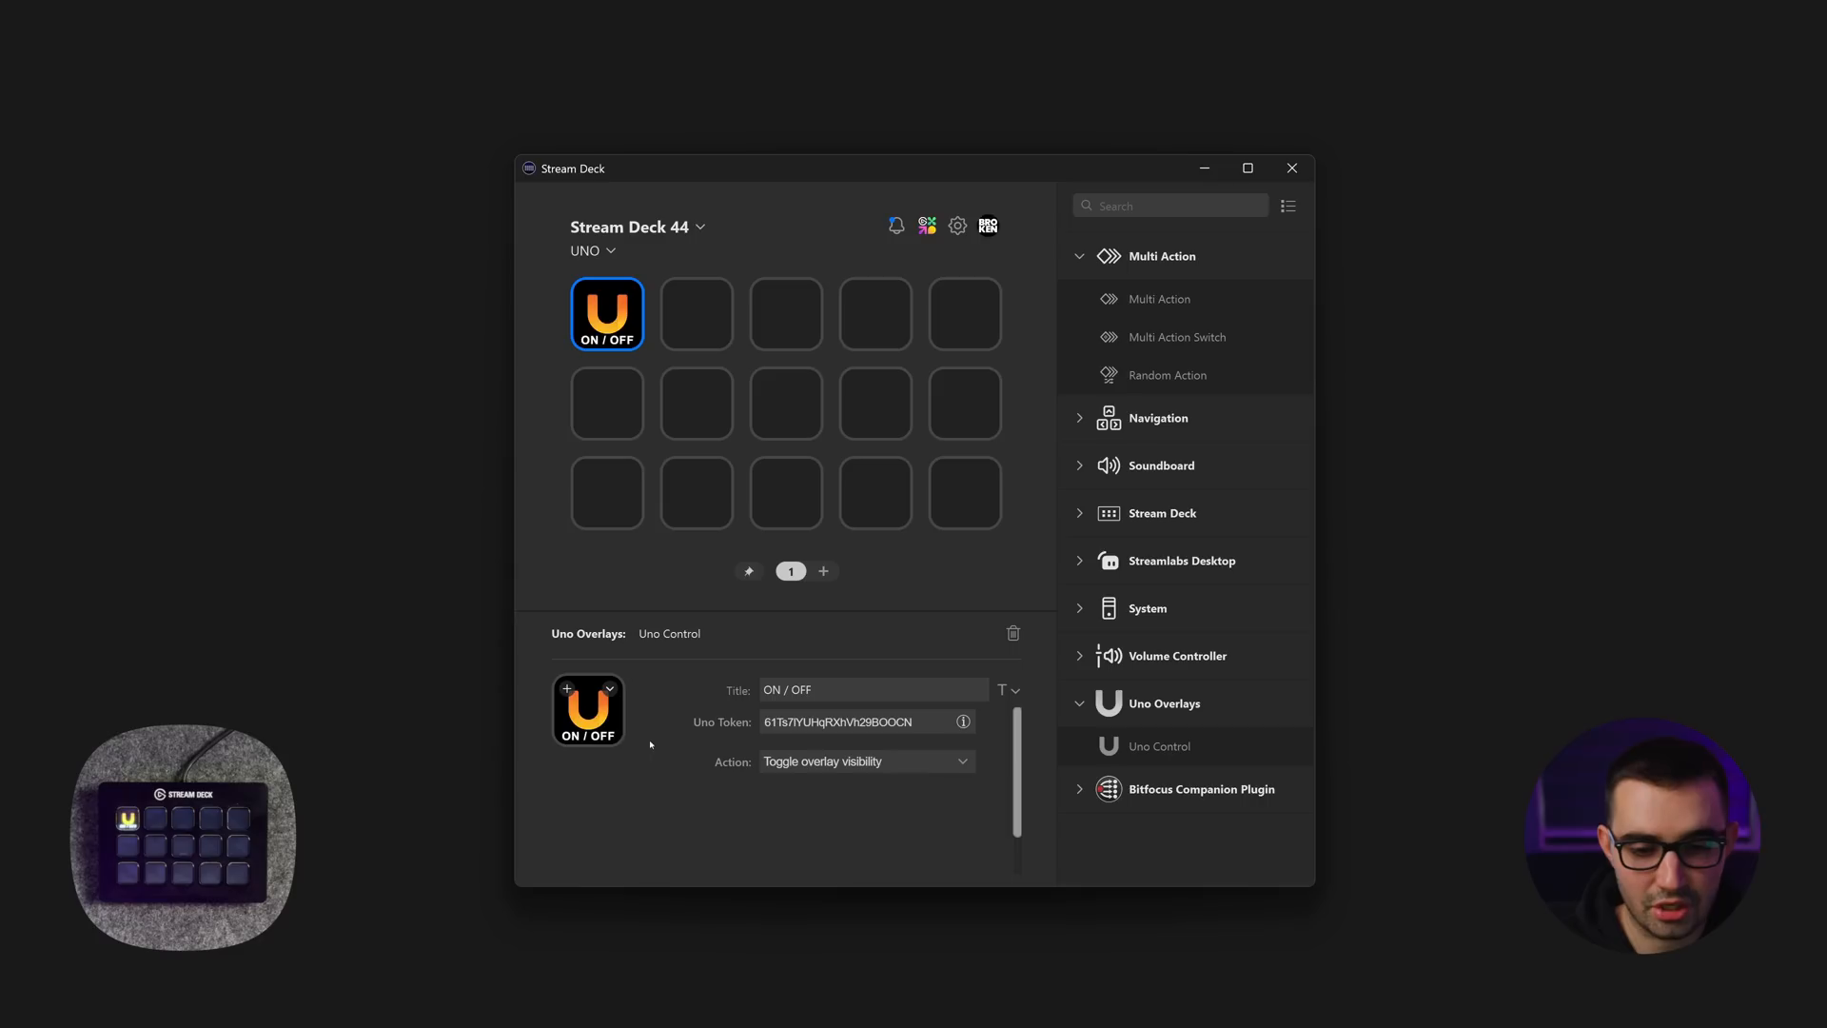
left_click(1008, 690)
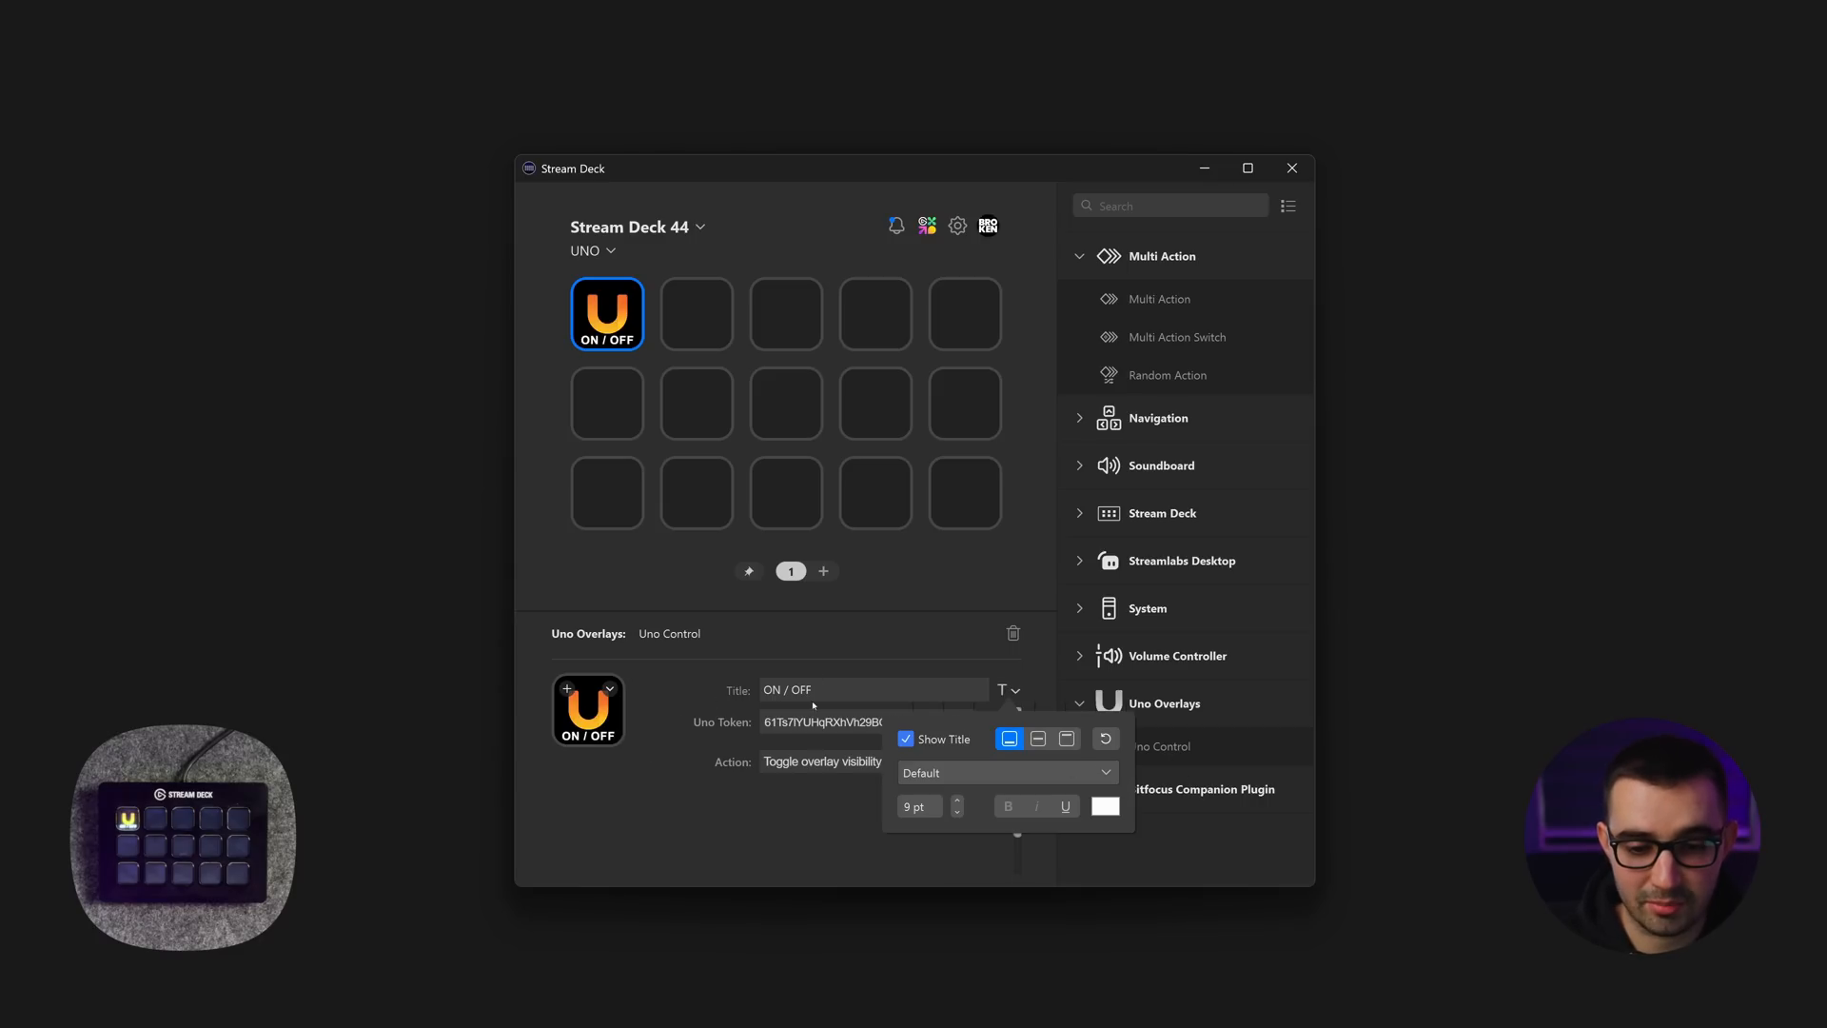
left_click(702, 666)
- Download the icon set from the overlays.uno Stream Deck plugin page and open the uno.overlays icon pack in Stream Deck
left_click(590, 712)
left_click_drag(1044, 747, 1023, 813)
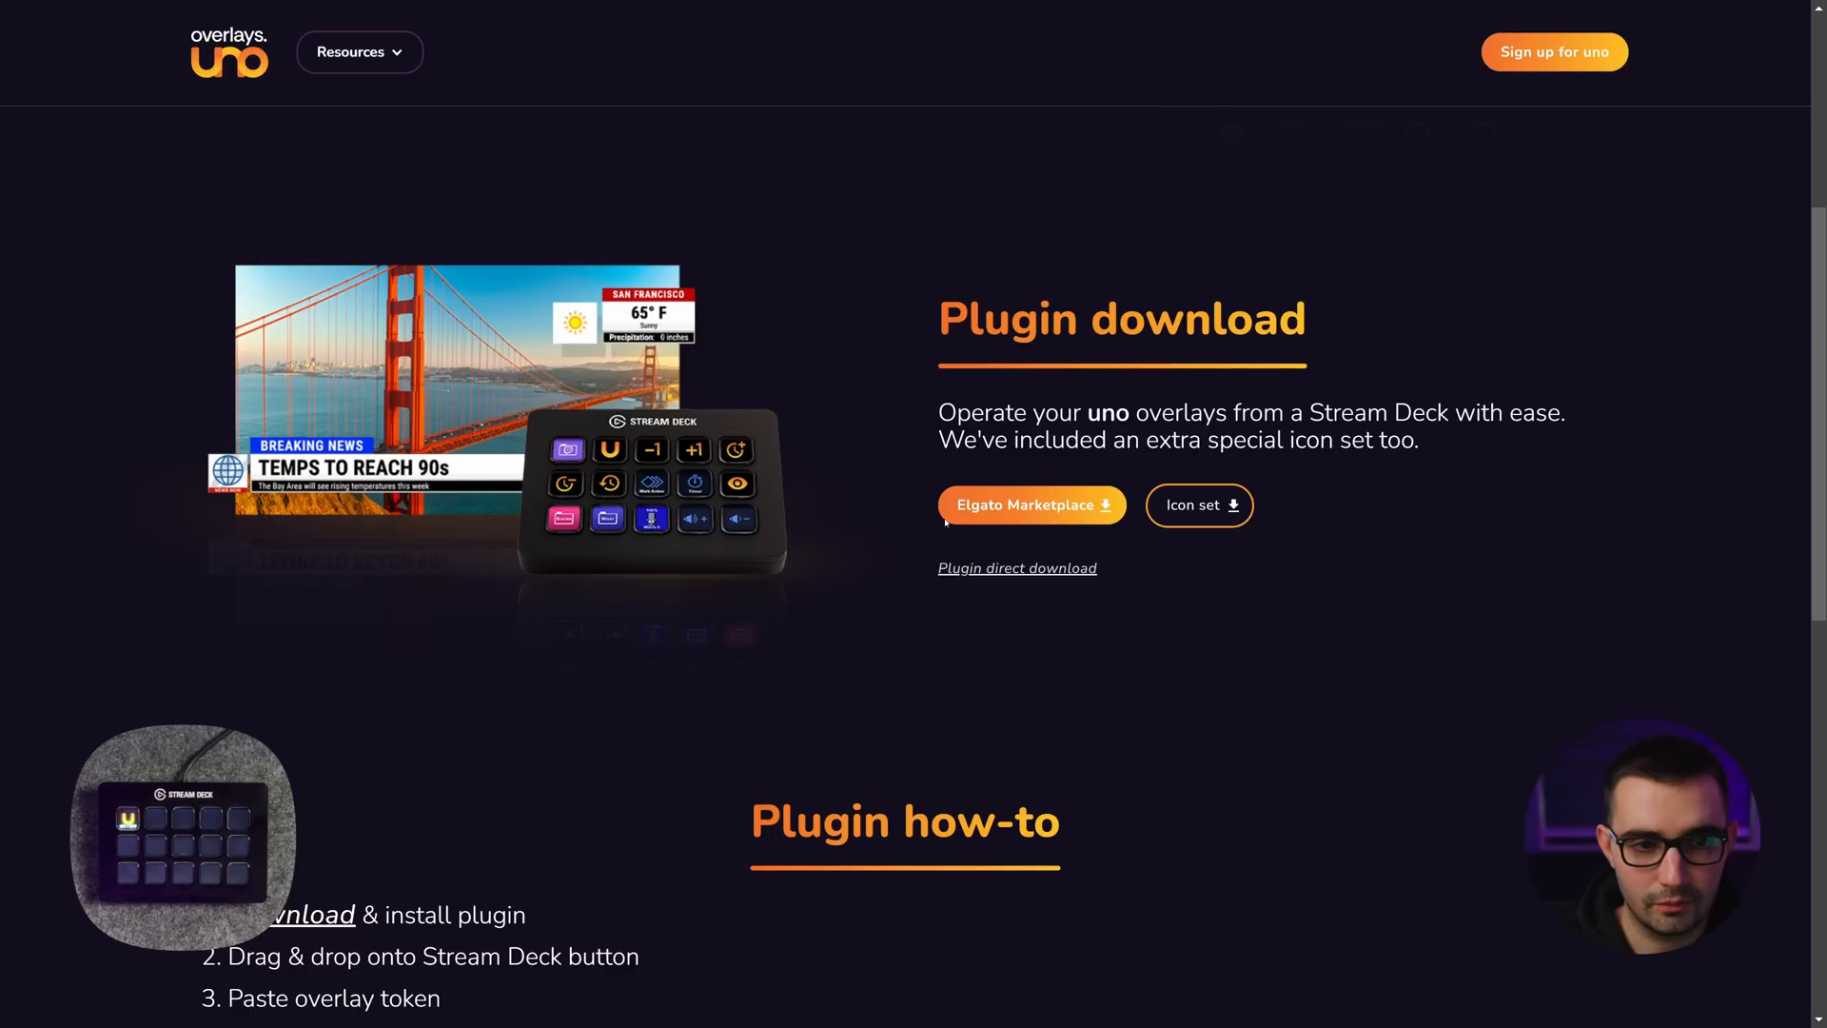
left_click(1230, 516)
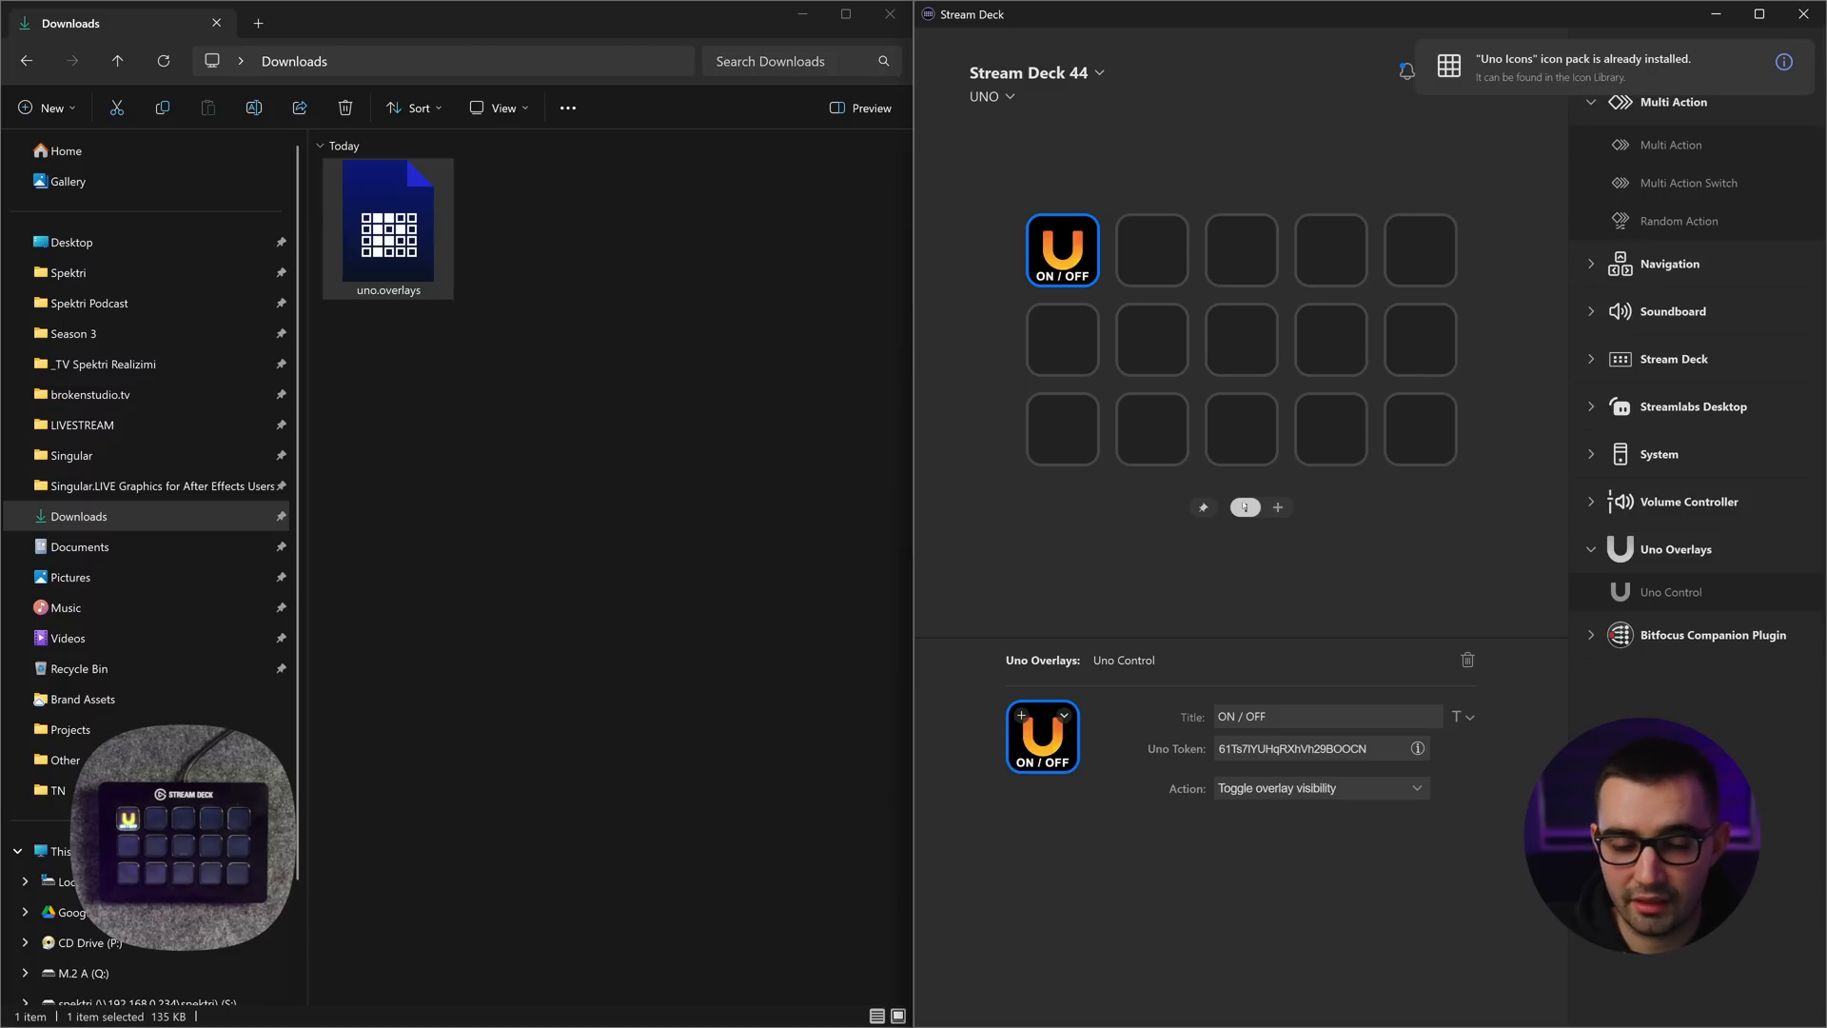
- Give the ON / OFF key the open-eye icon from the Uno Icons set and close the Icon Library
left_click(1023, 714)
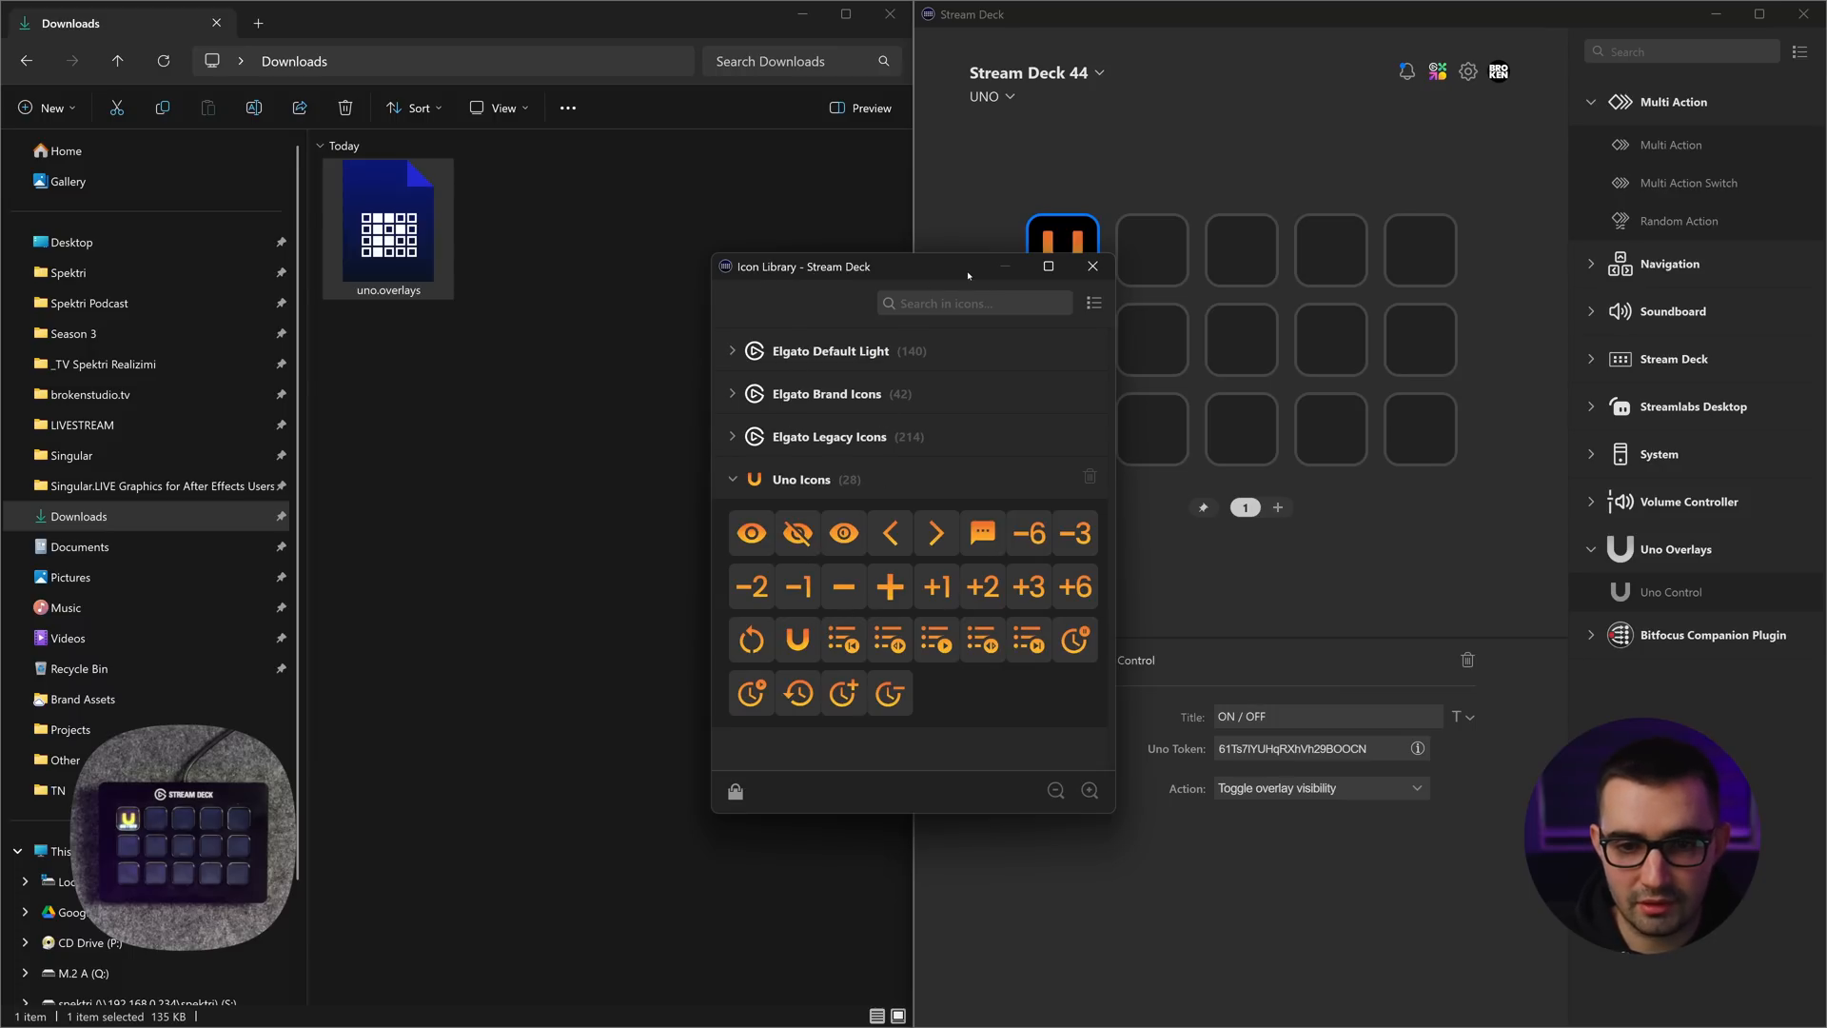
left_click_drag(968, 275, 853, 284)
left_click(647, 553)
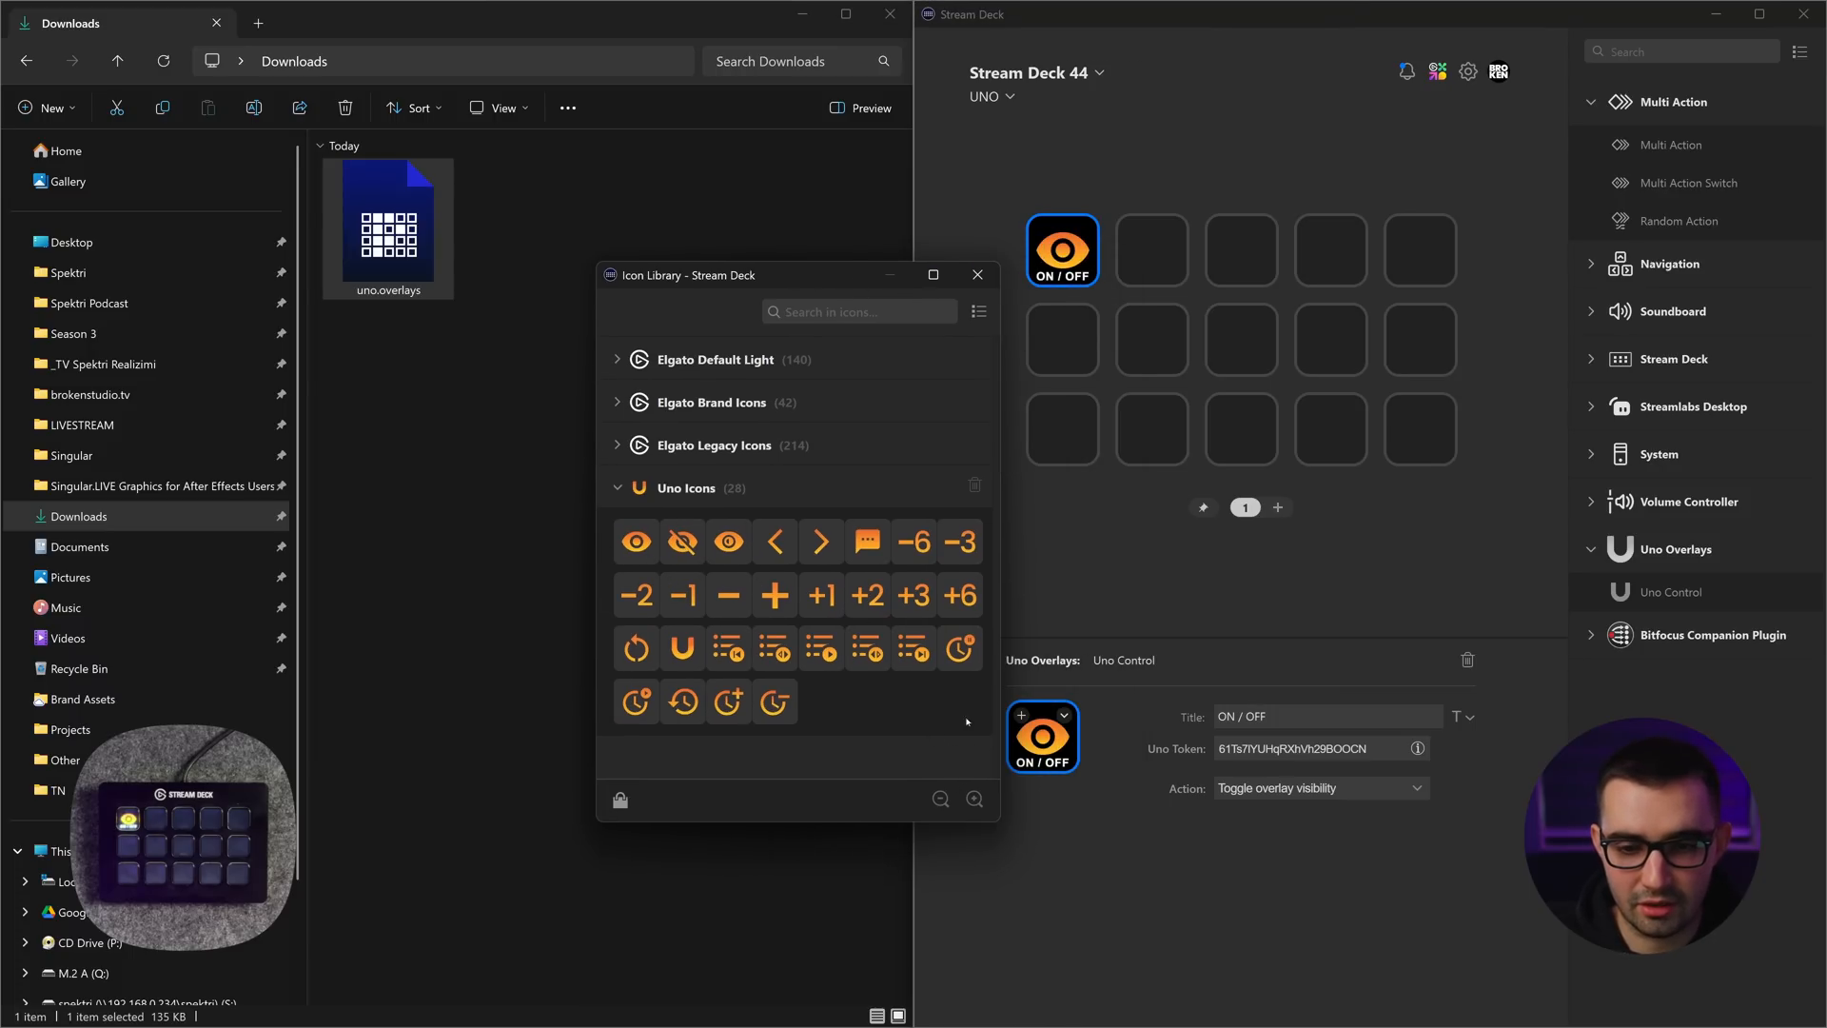
left_click(975, 275)
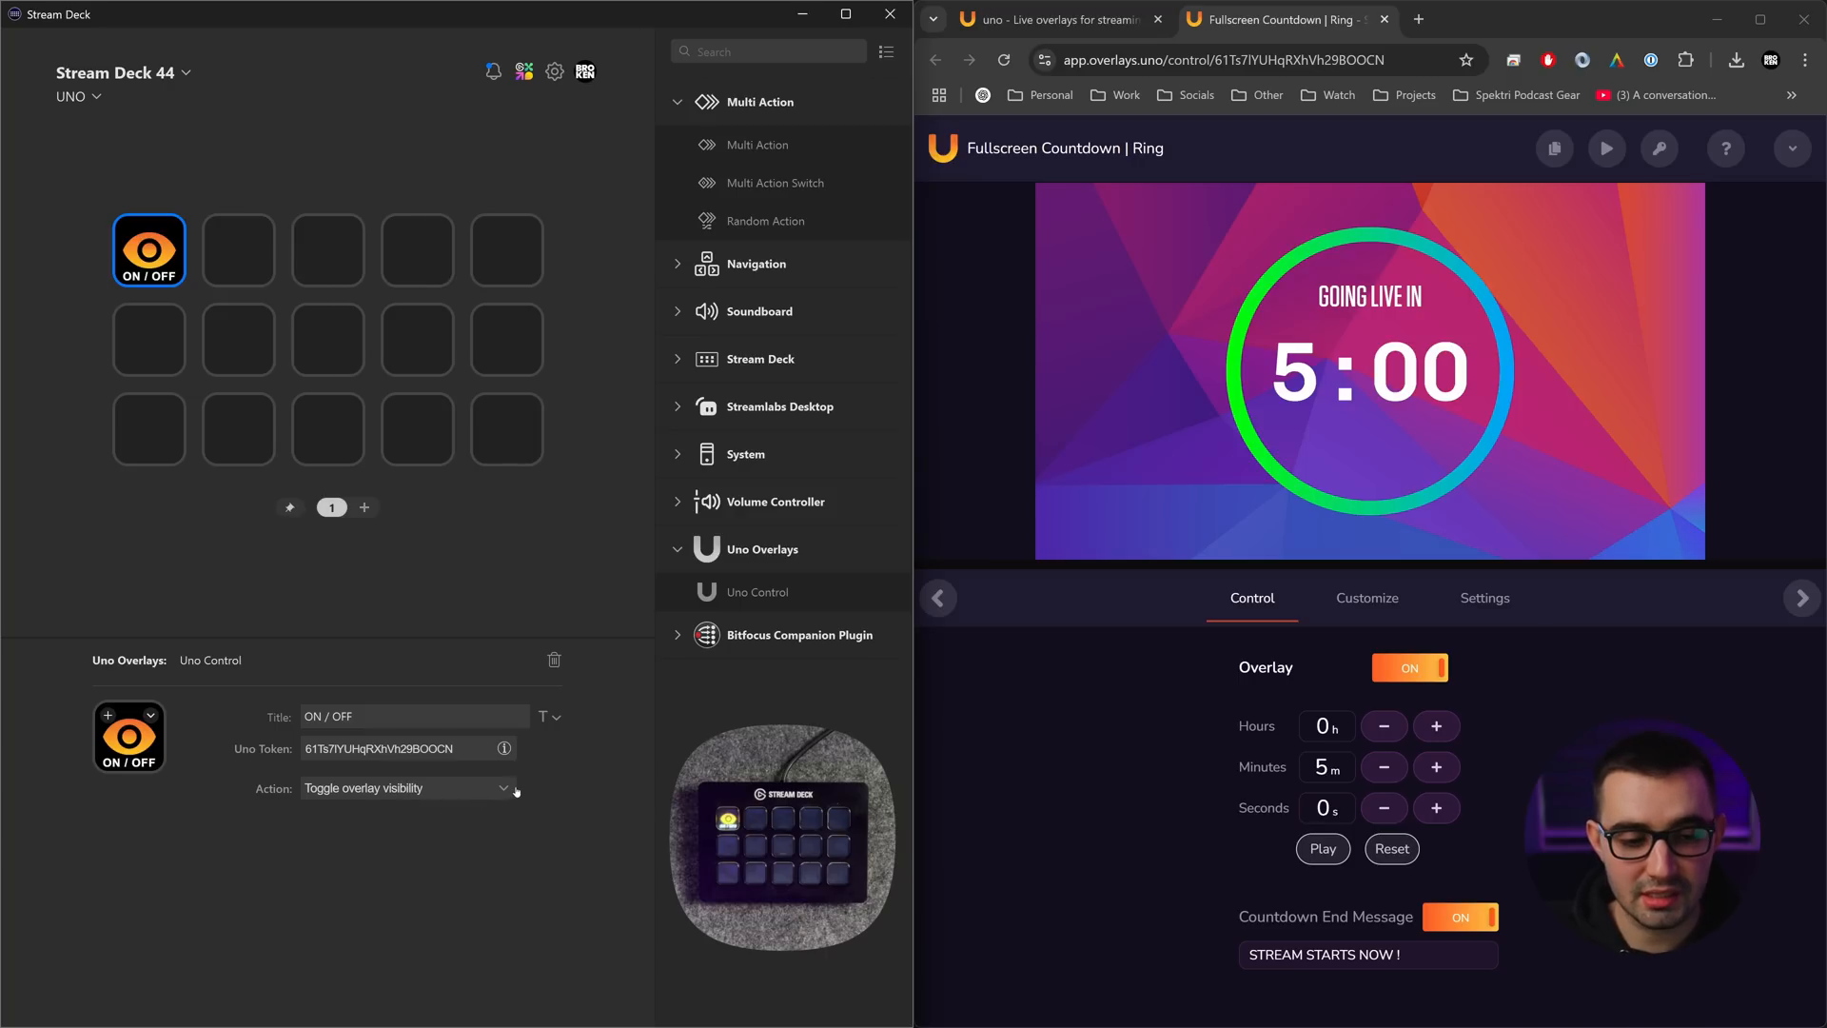
- Duplicate the ON / OFF key onto the second key and set the copy's action to Play timer
left_click(155, 264)
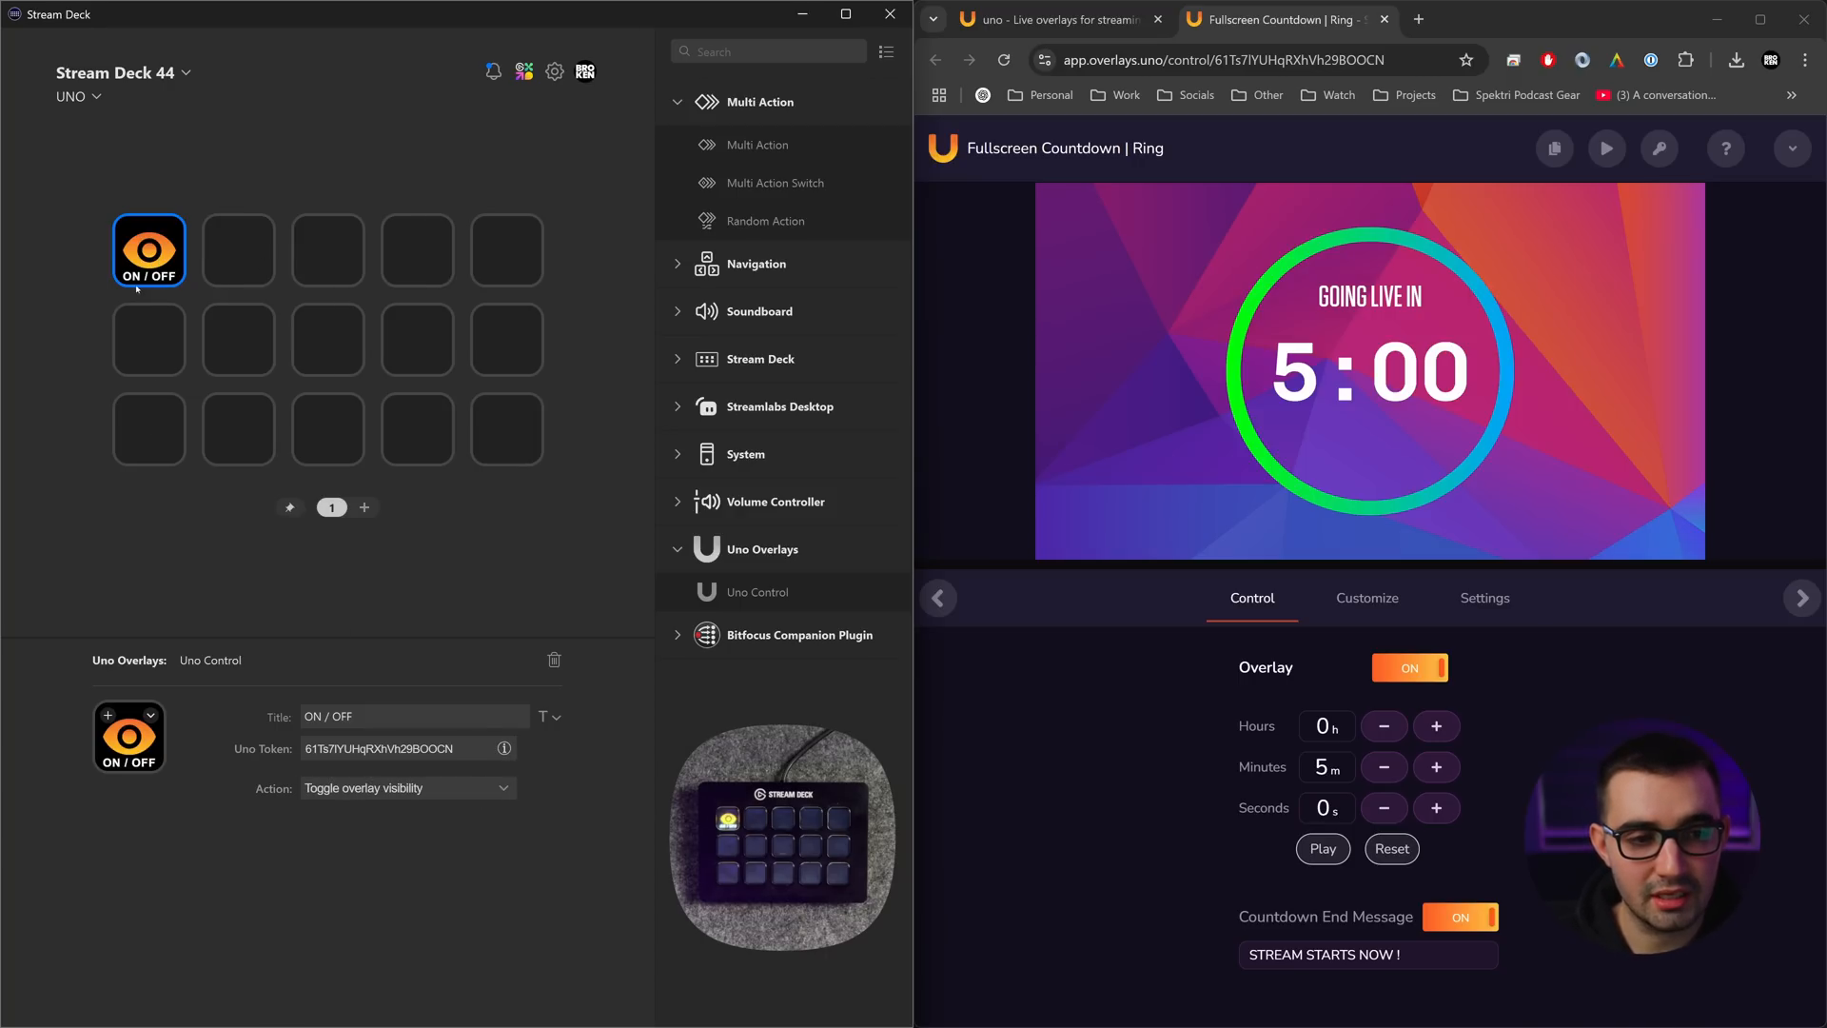
left_click(248, 258)
key("ctrl+v")
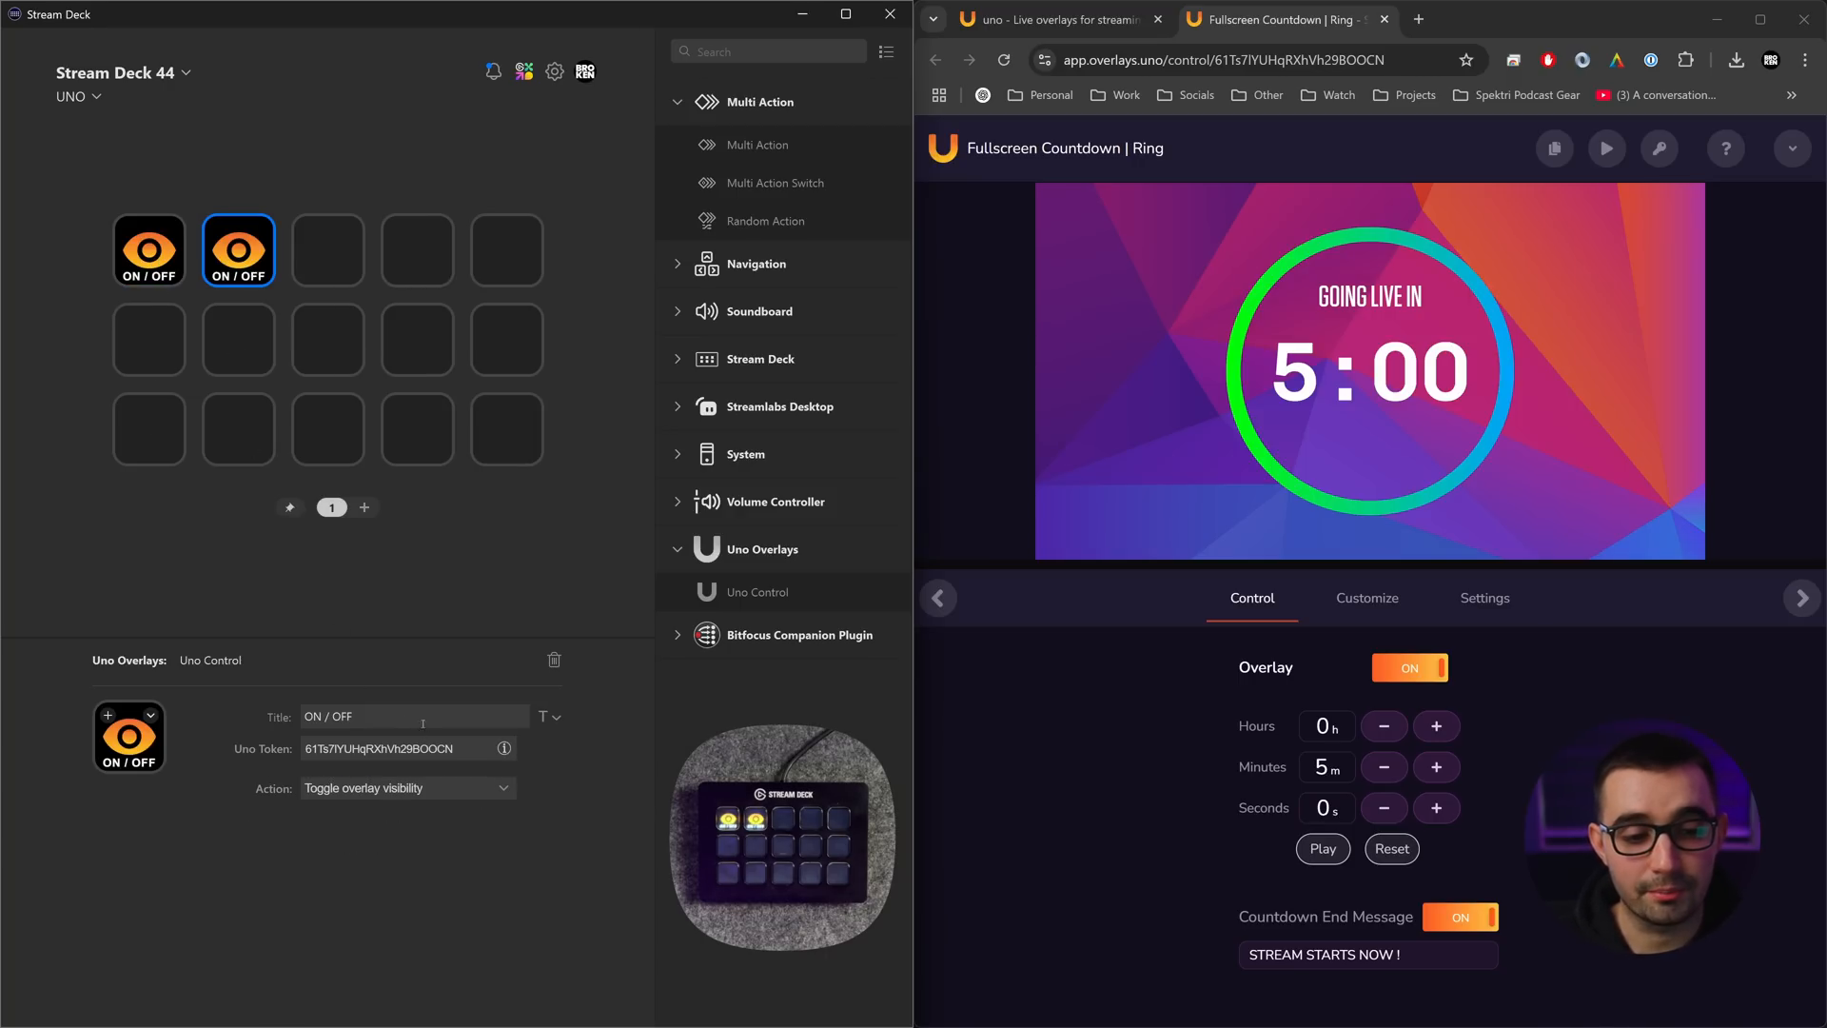
left_click(476, 789)
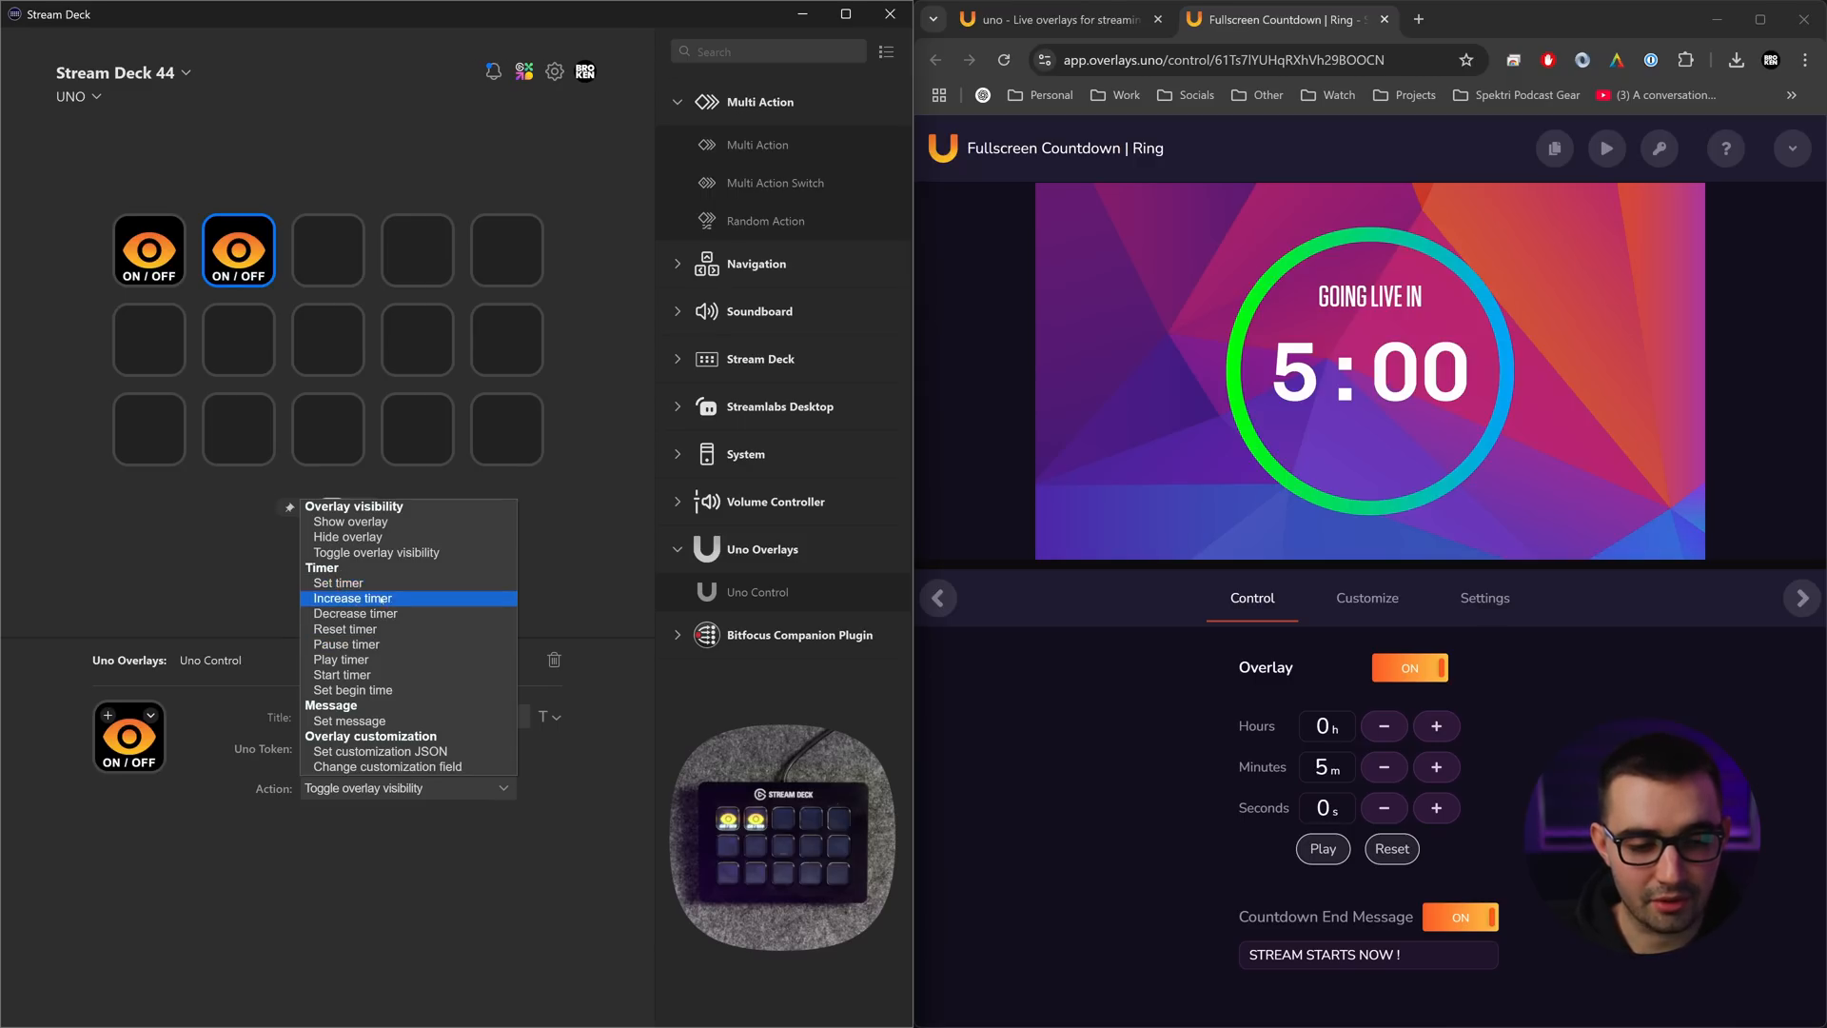
left_click(385, 659)
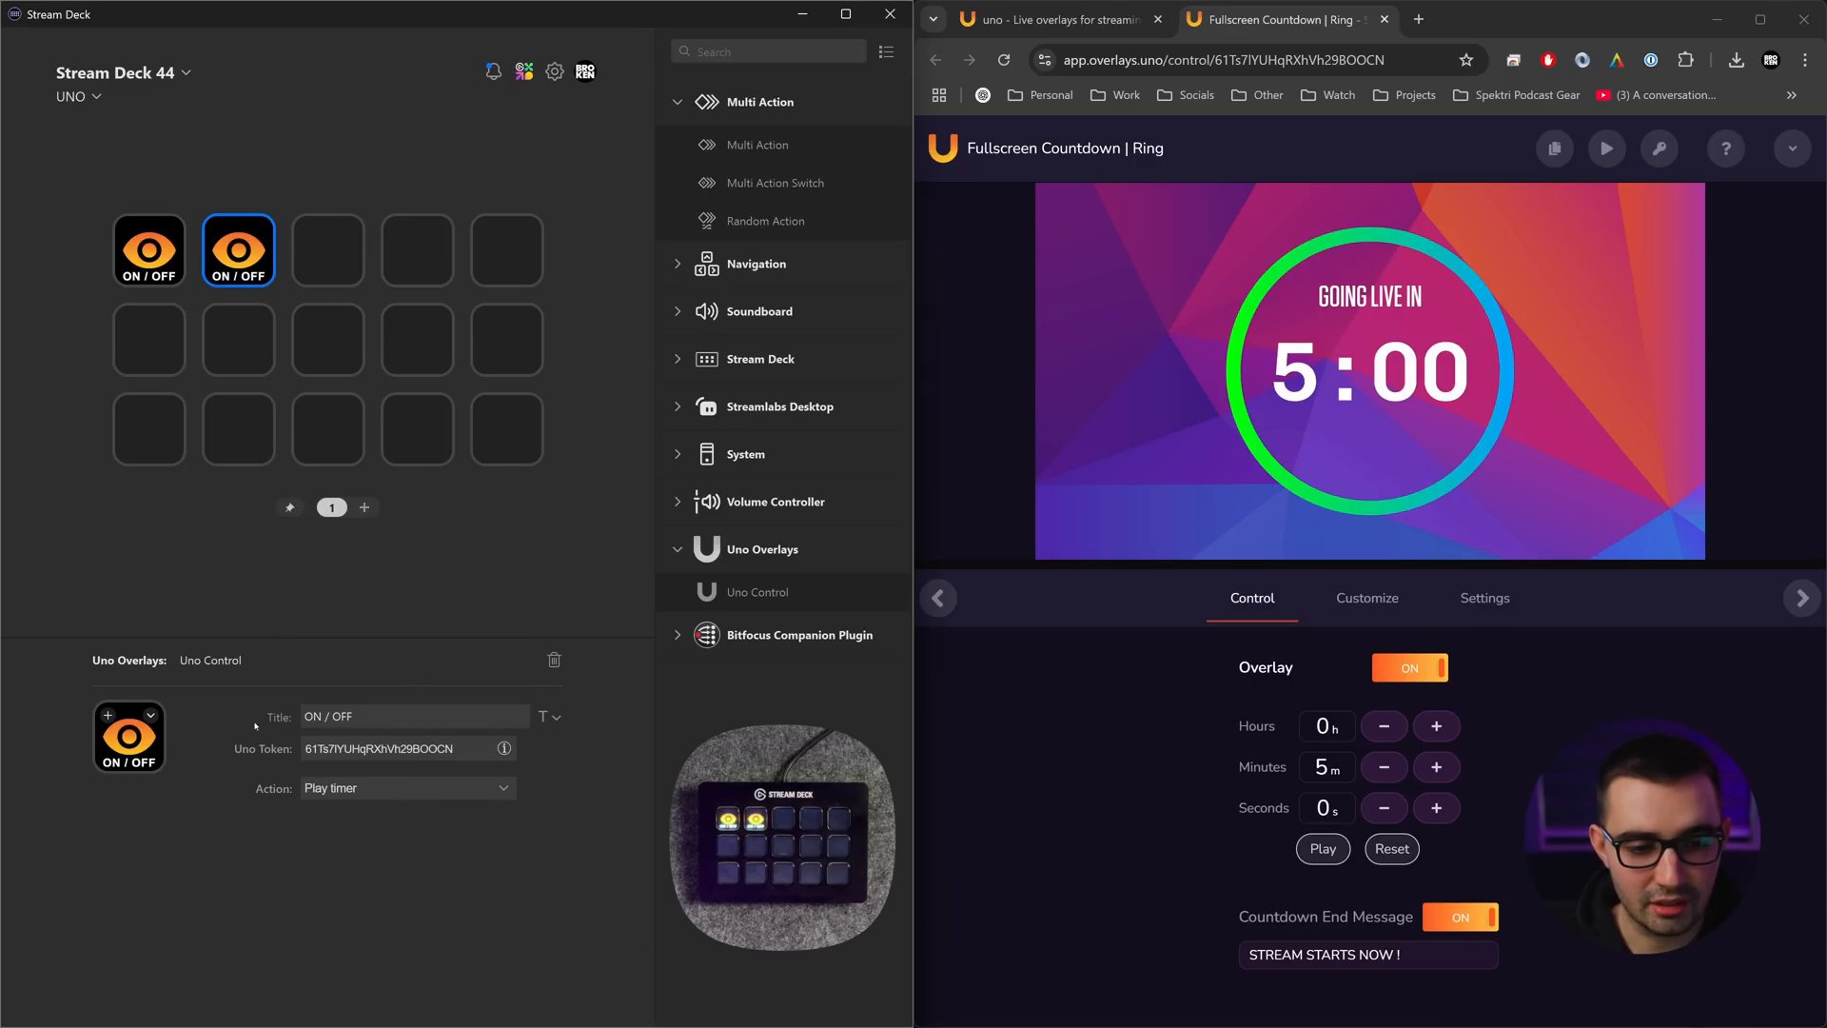
- Give the second key the clock-with-play icon from Uno Icons and clear its title
left_click(110, 717)
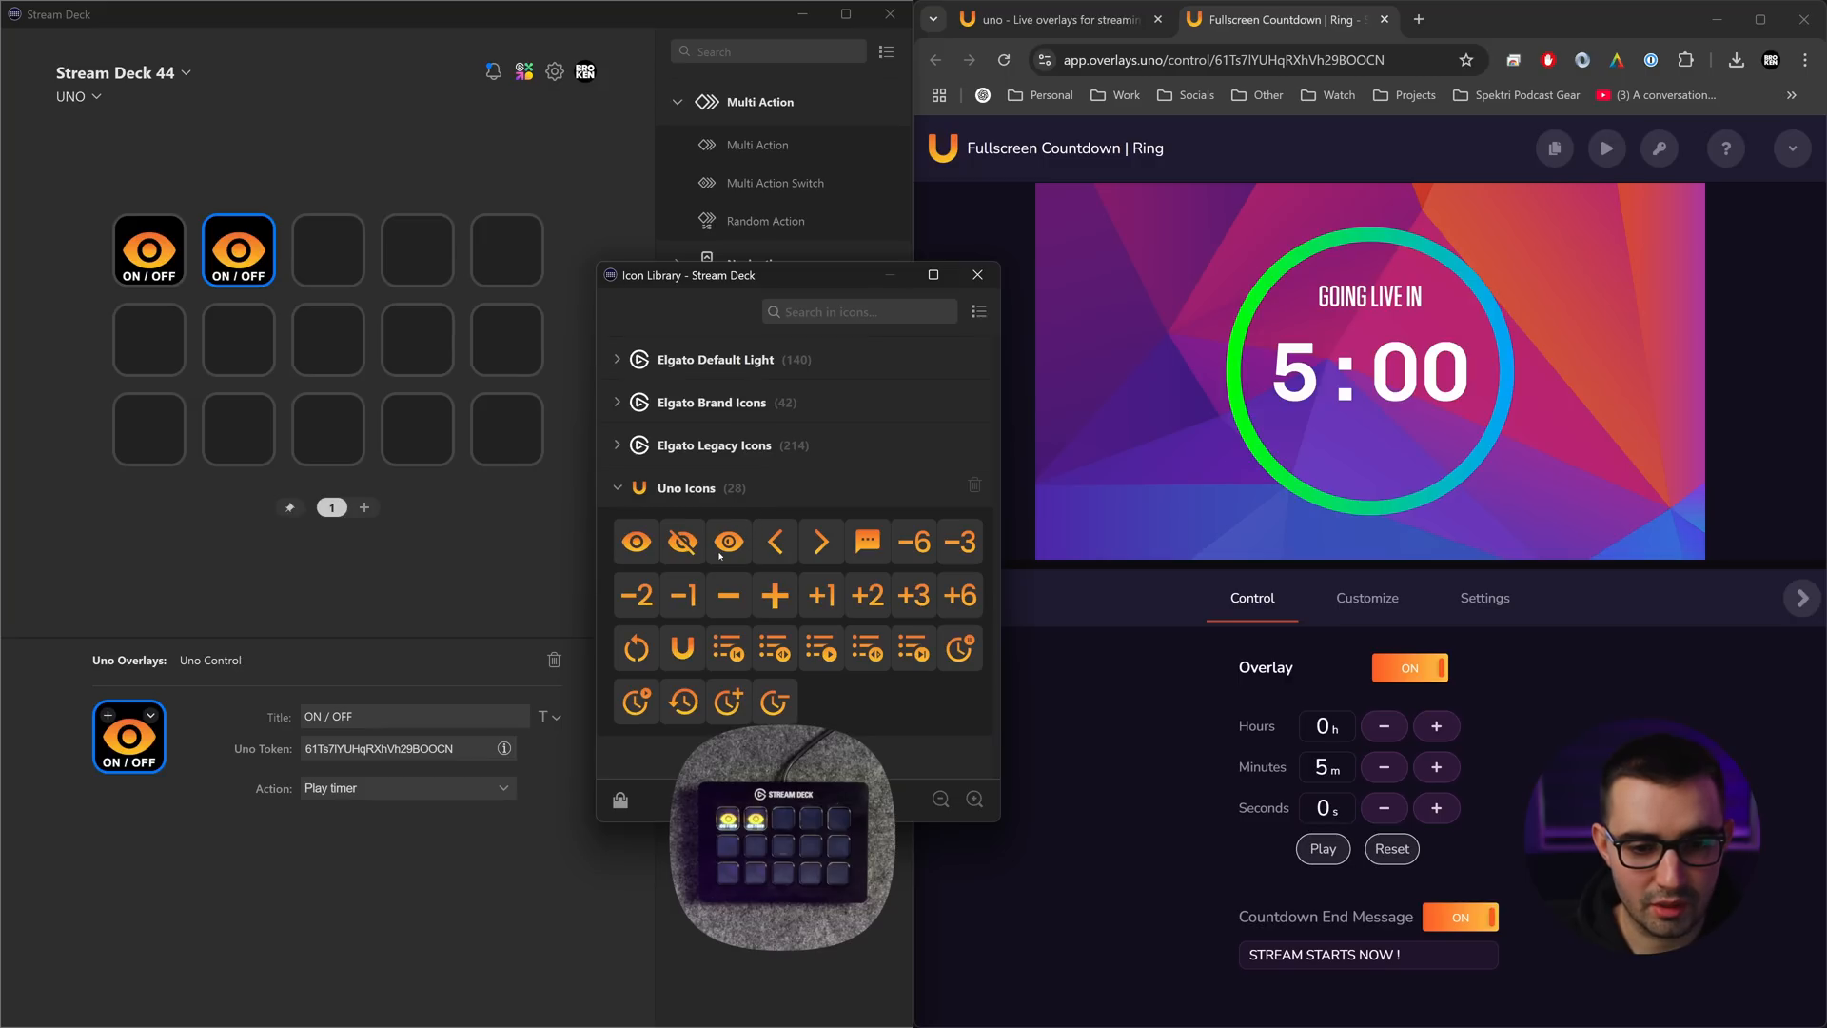
left_click(636, 703)
left_click(978, 274)
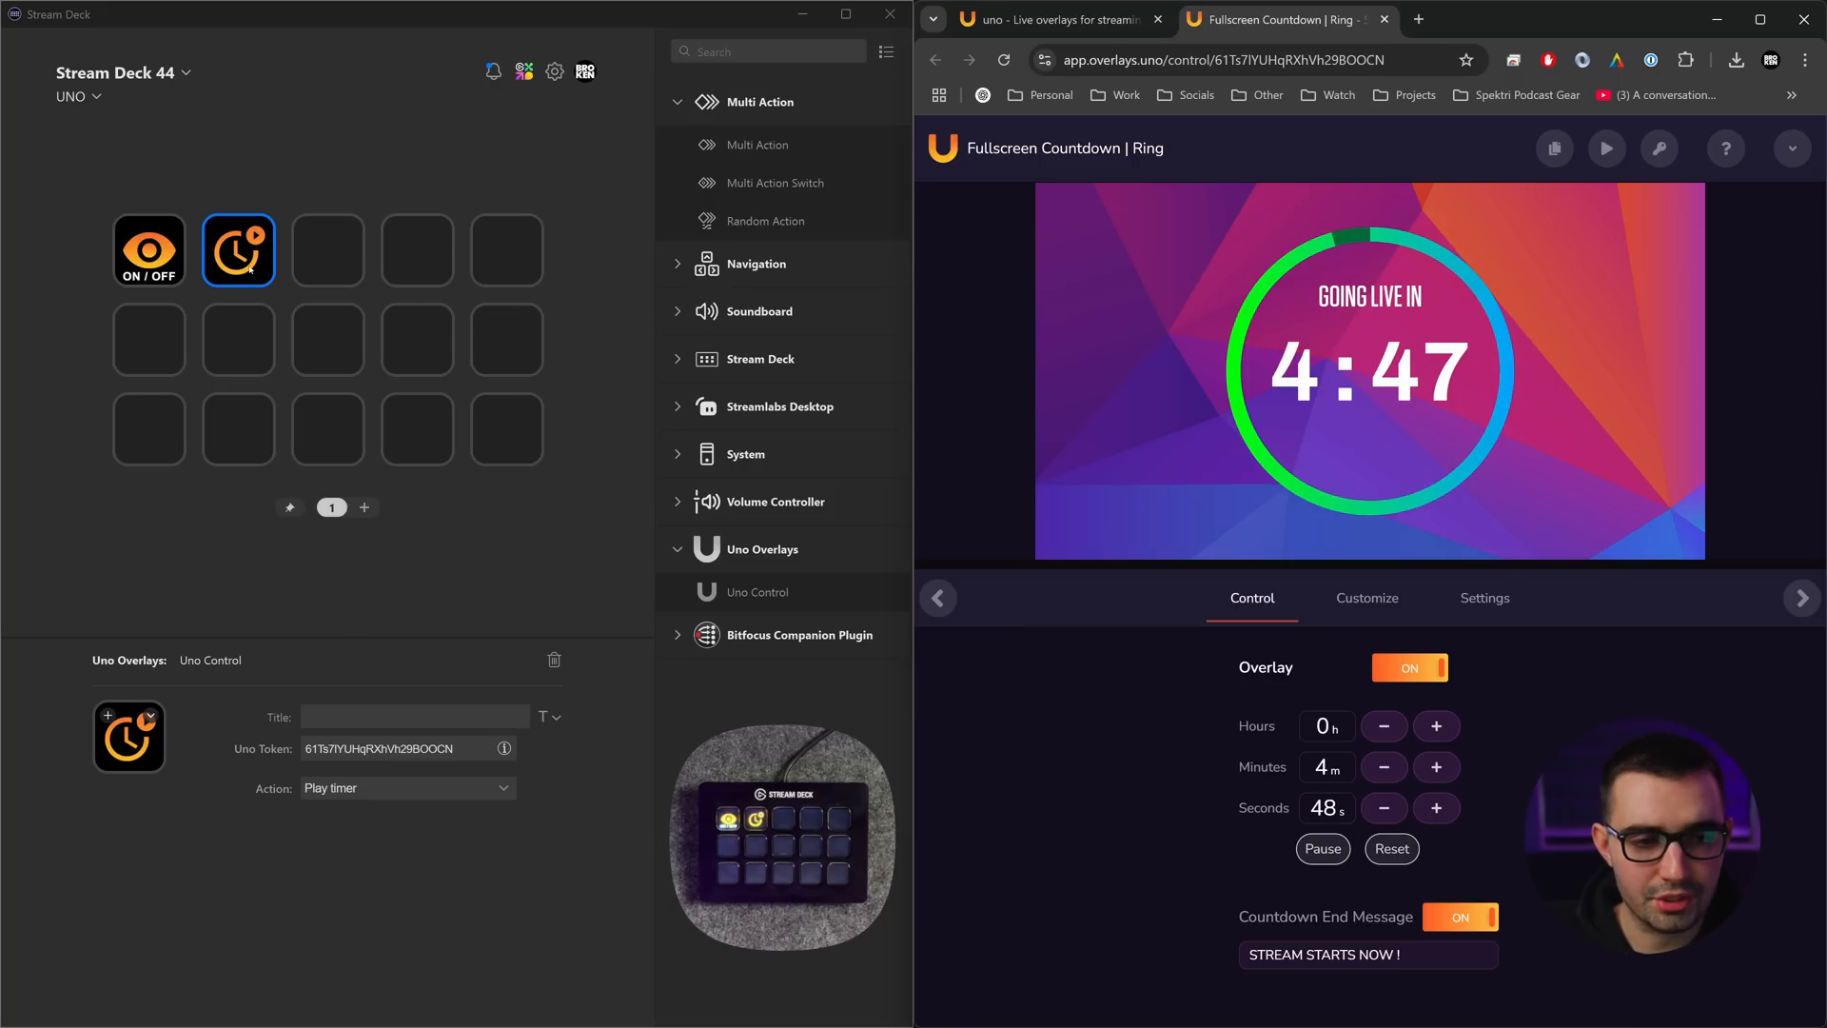
- Duplicate the Play timer key onto the third key and set the copy's action to Reset timer
left_click(333, 259)
key("ctrl+v")
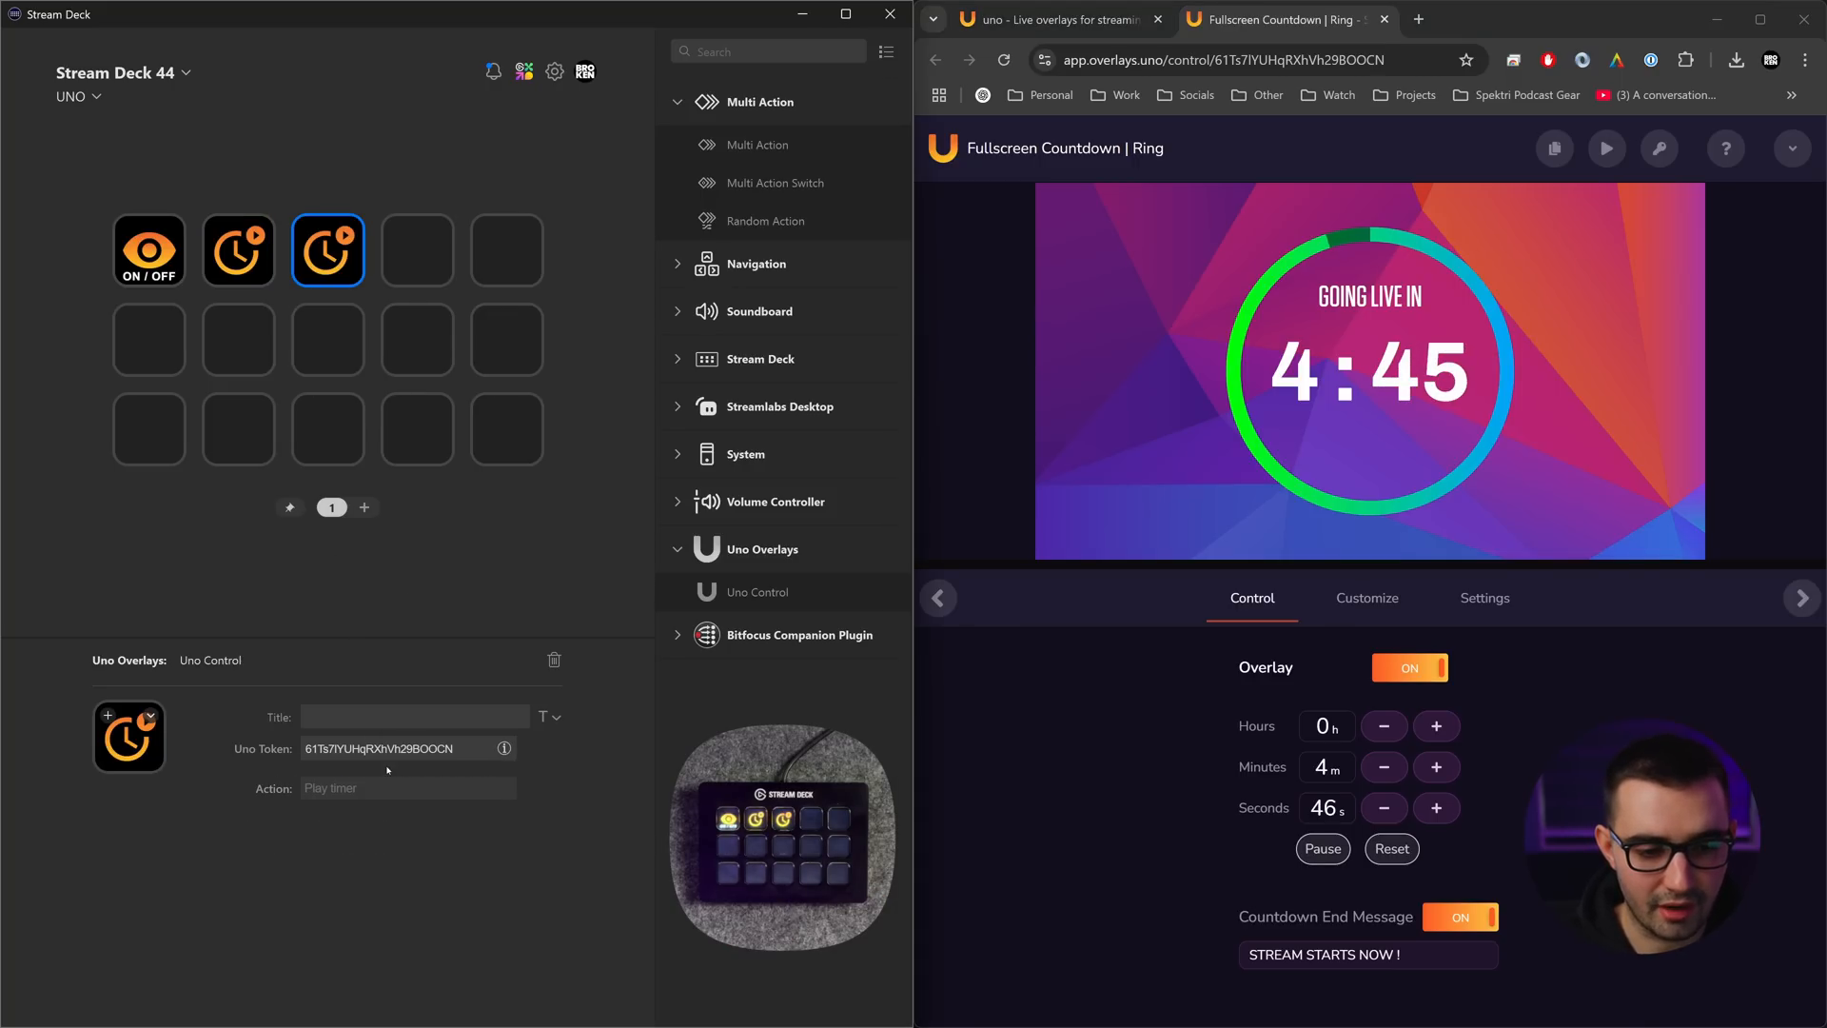
left_click(481, 799)
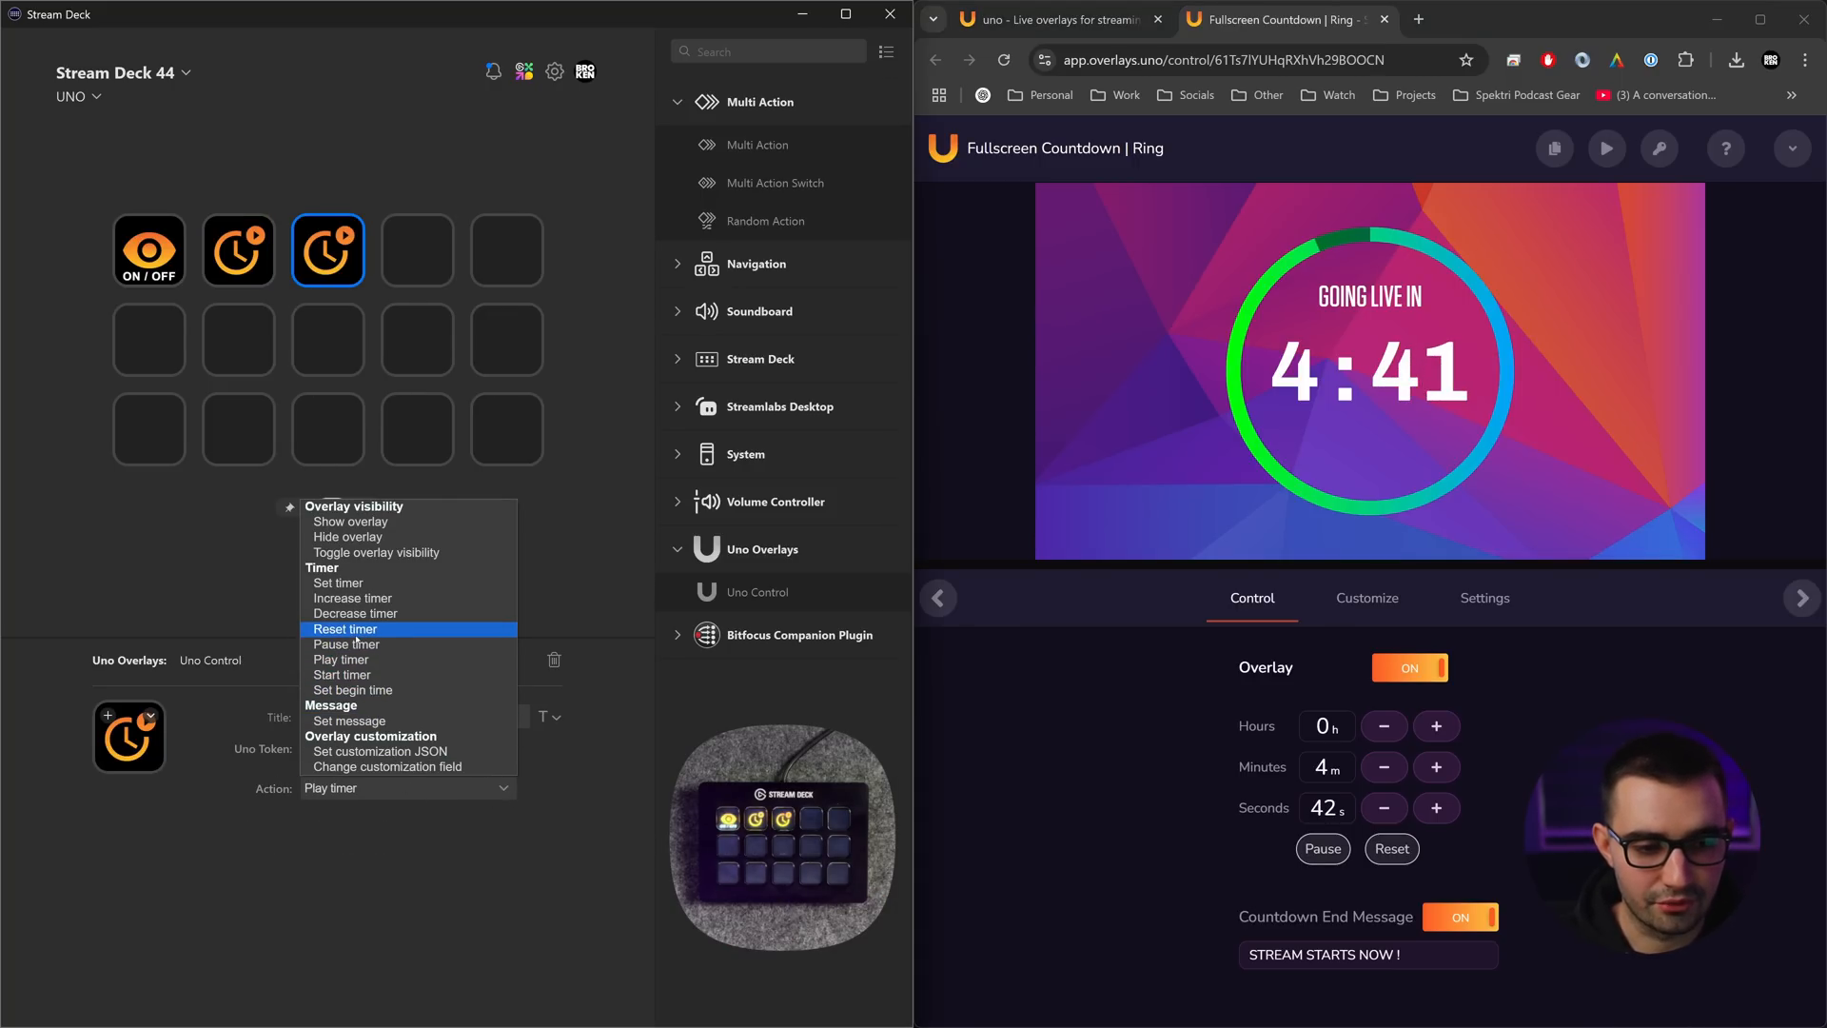
left_click(347, 629)
- Give the third key the clock-with-reverse-arrow icon from Uno Icons and close the Icon Library
left_click(108, 715)
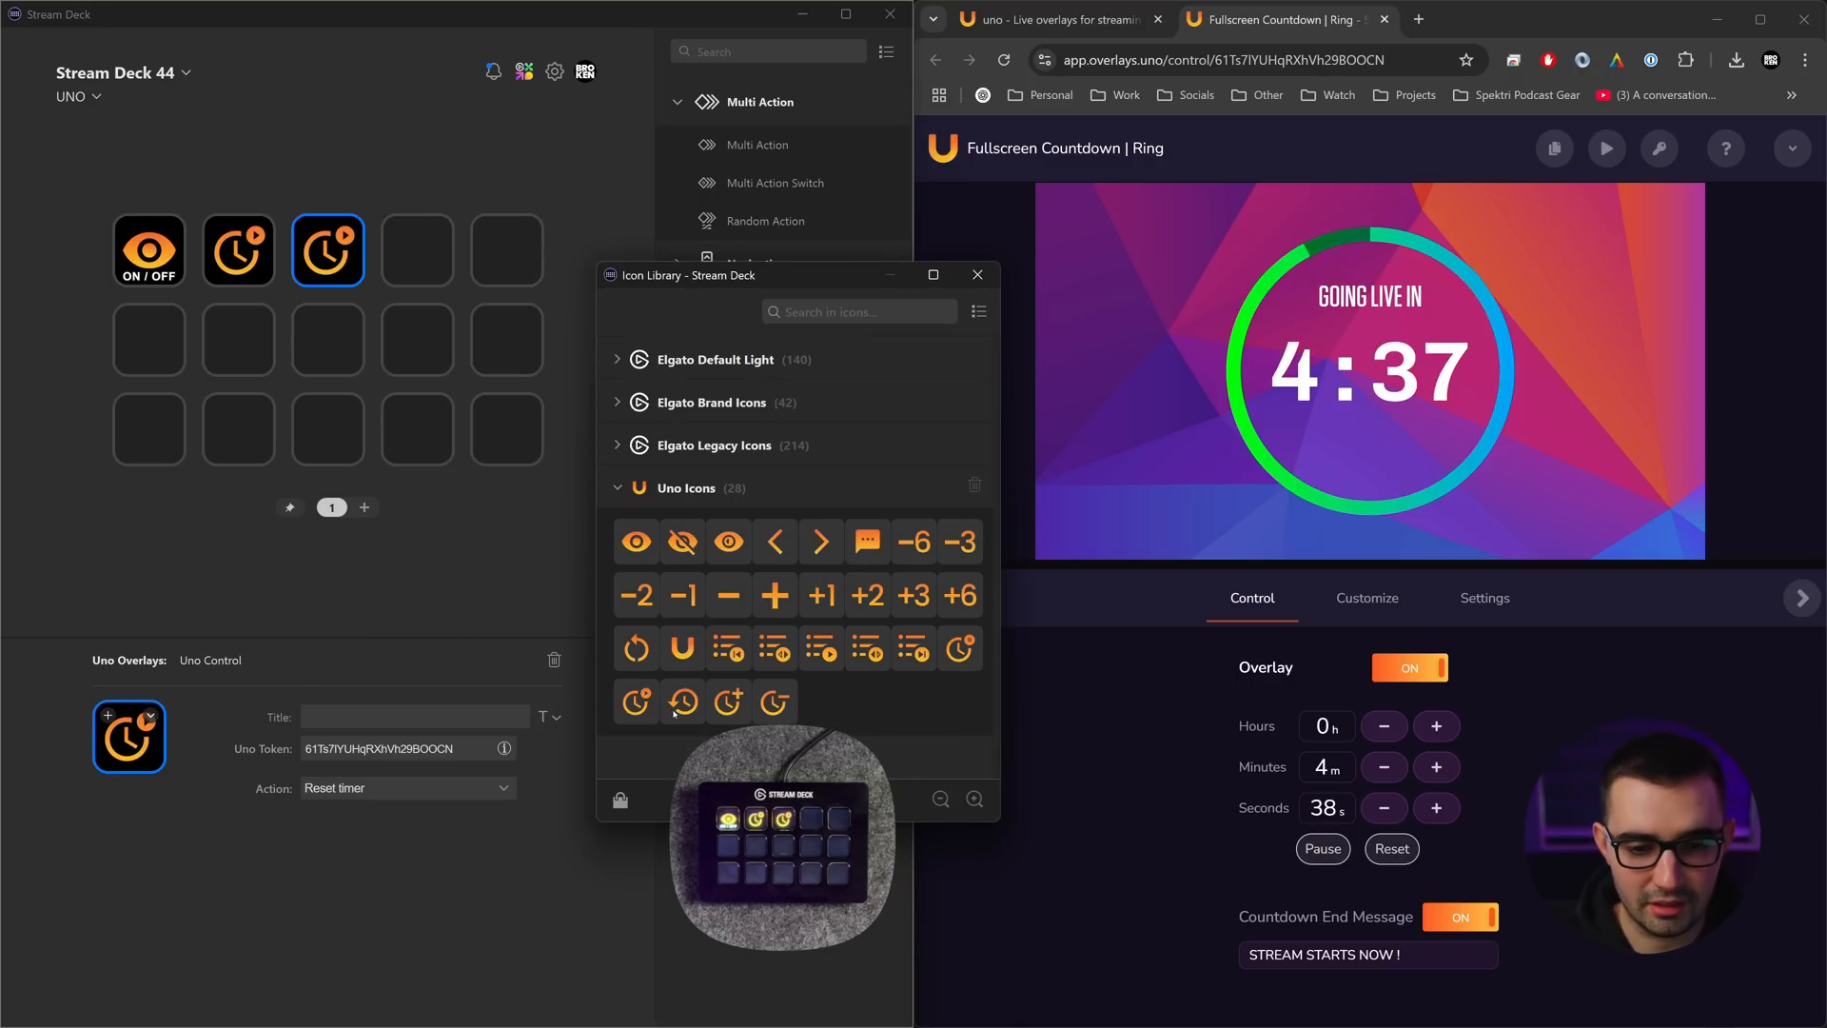
left_click(684, 703)
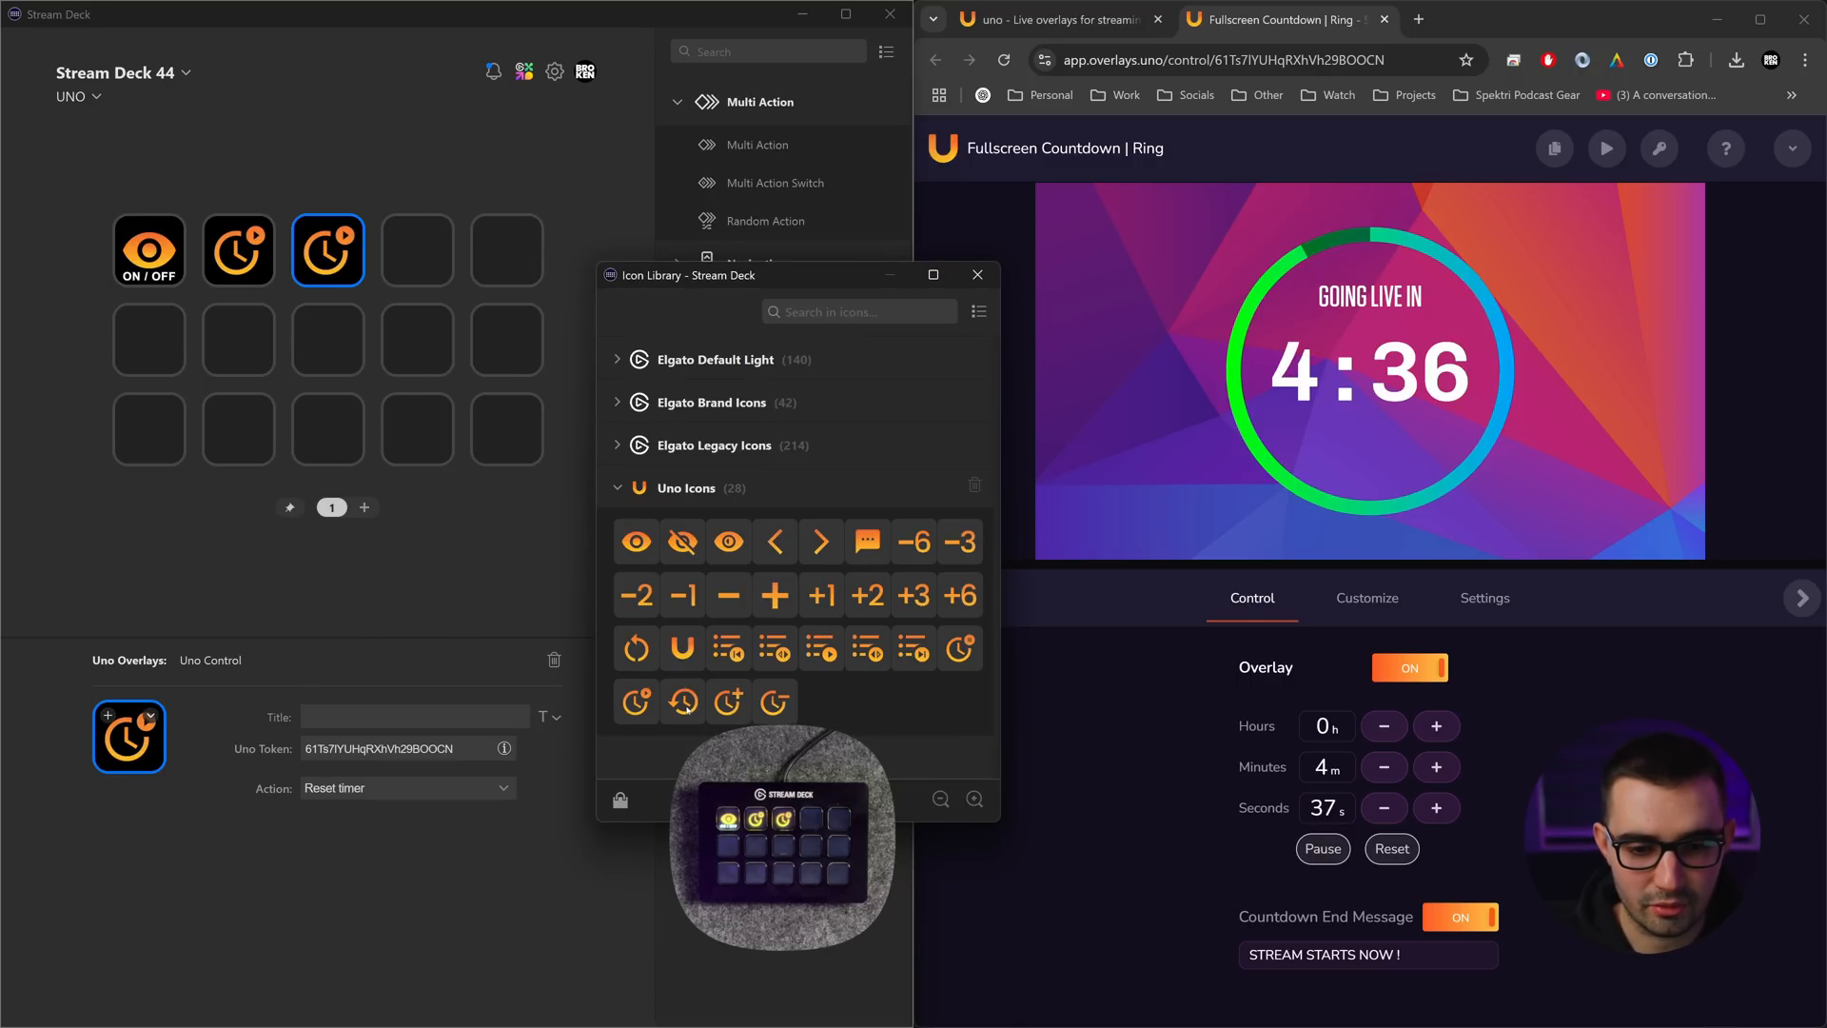
left_click(991, 283)
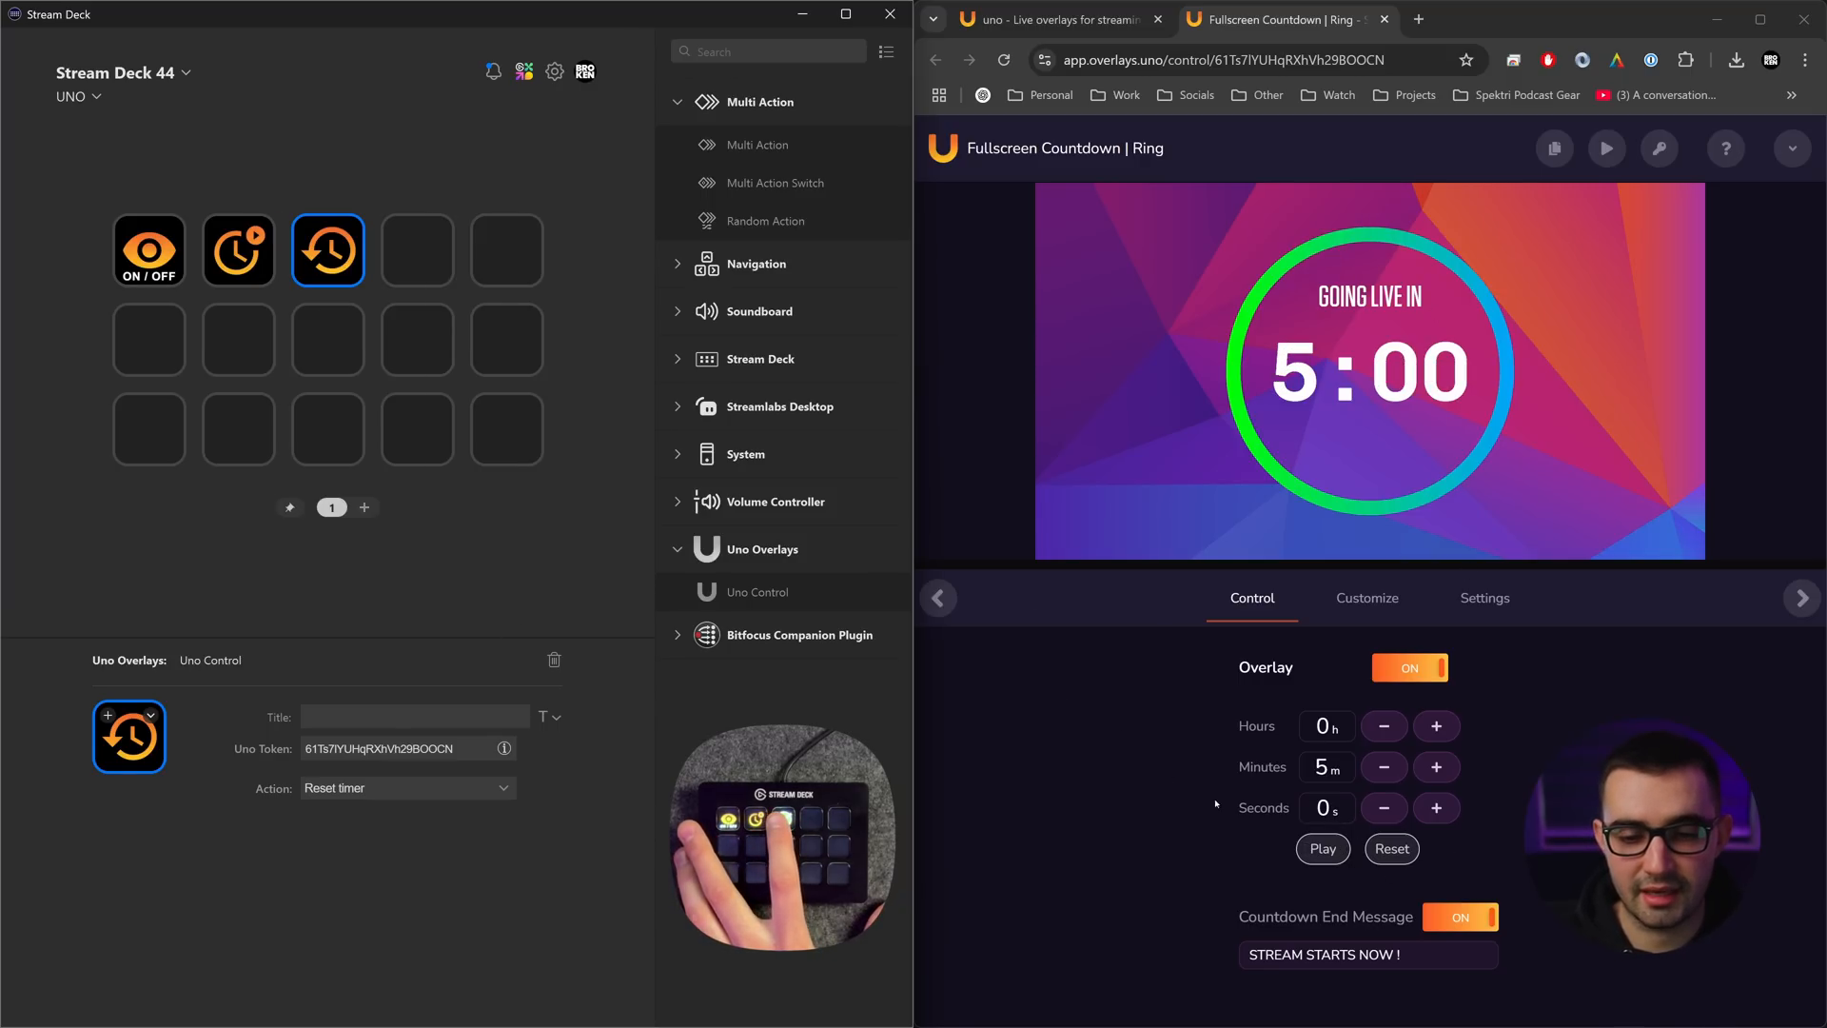
- Show the countdown overlay's Customize properties and duplicate the Reset timer key onto the fourth key with the Change customization field action
left_click(1060, 836)
left_click(1355, 586)
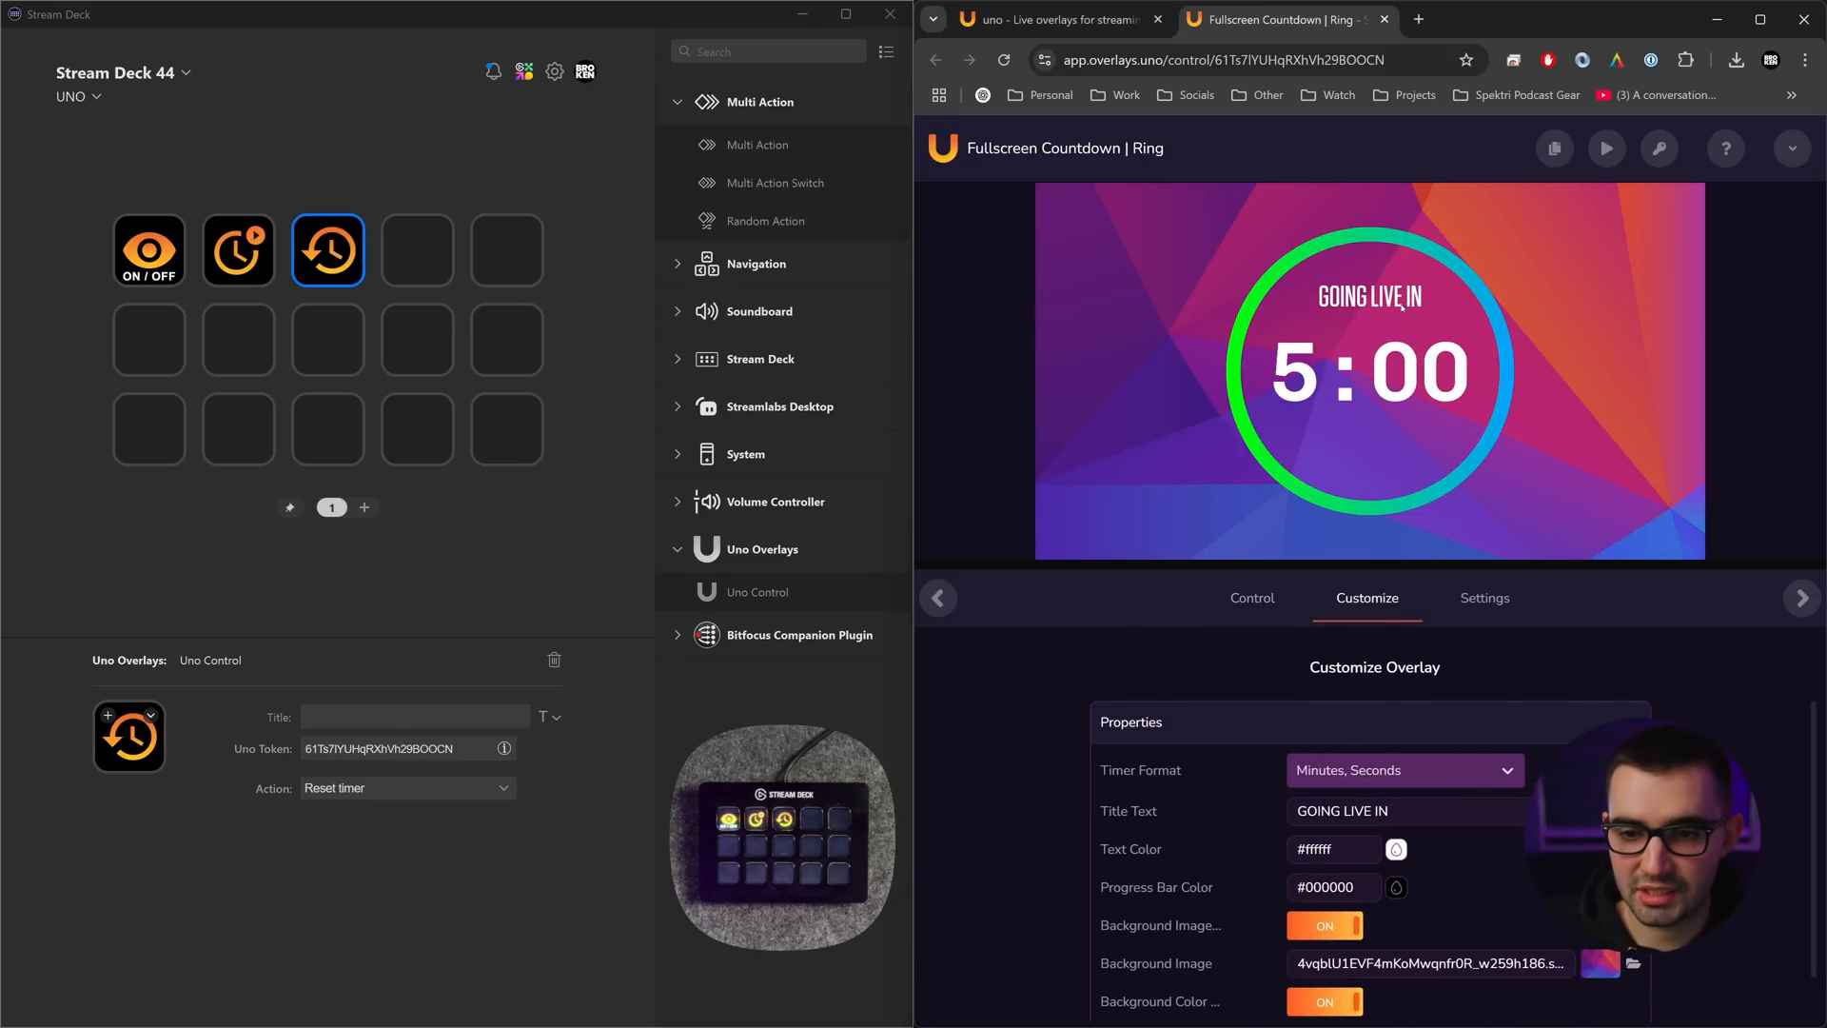
left_click(341, 262)
key("ctrl+c")
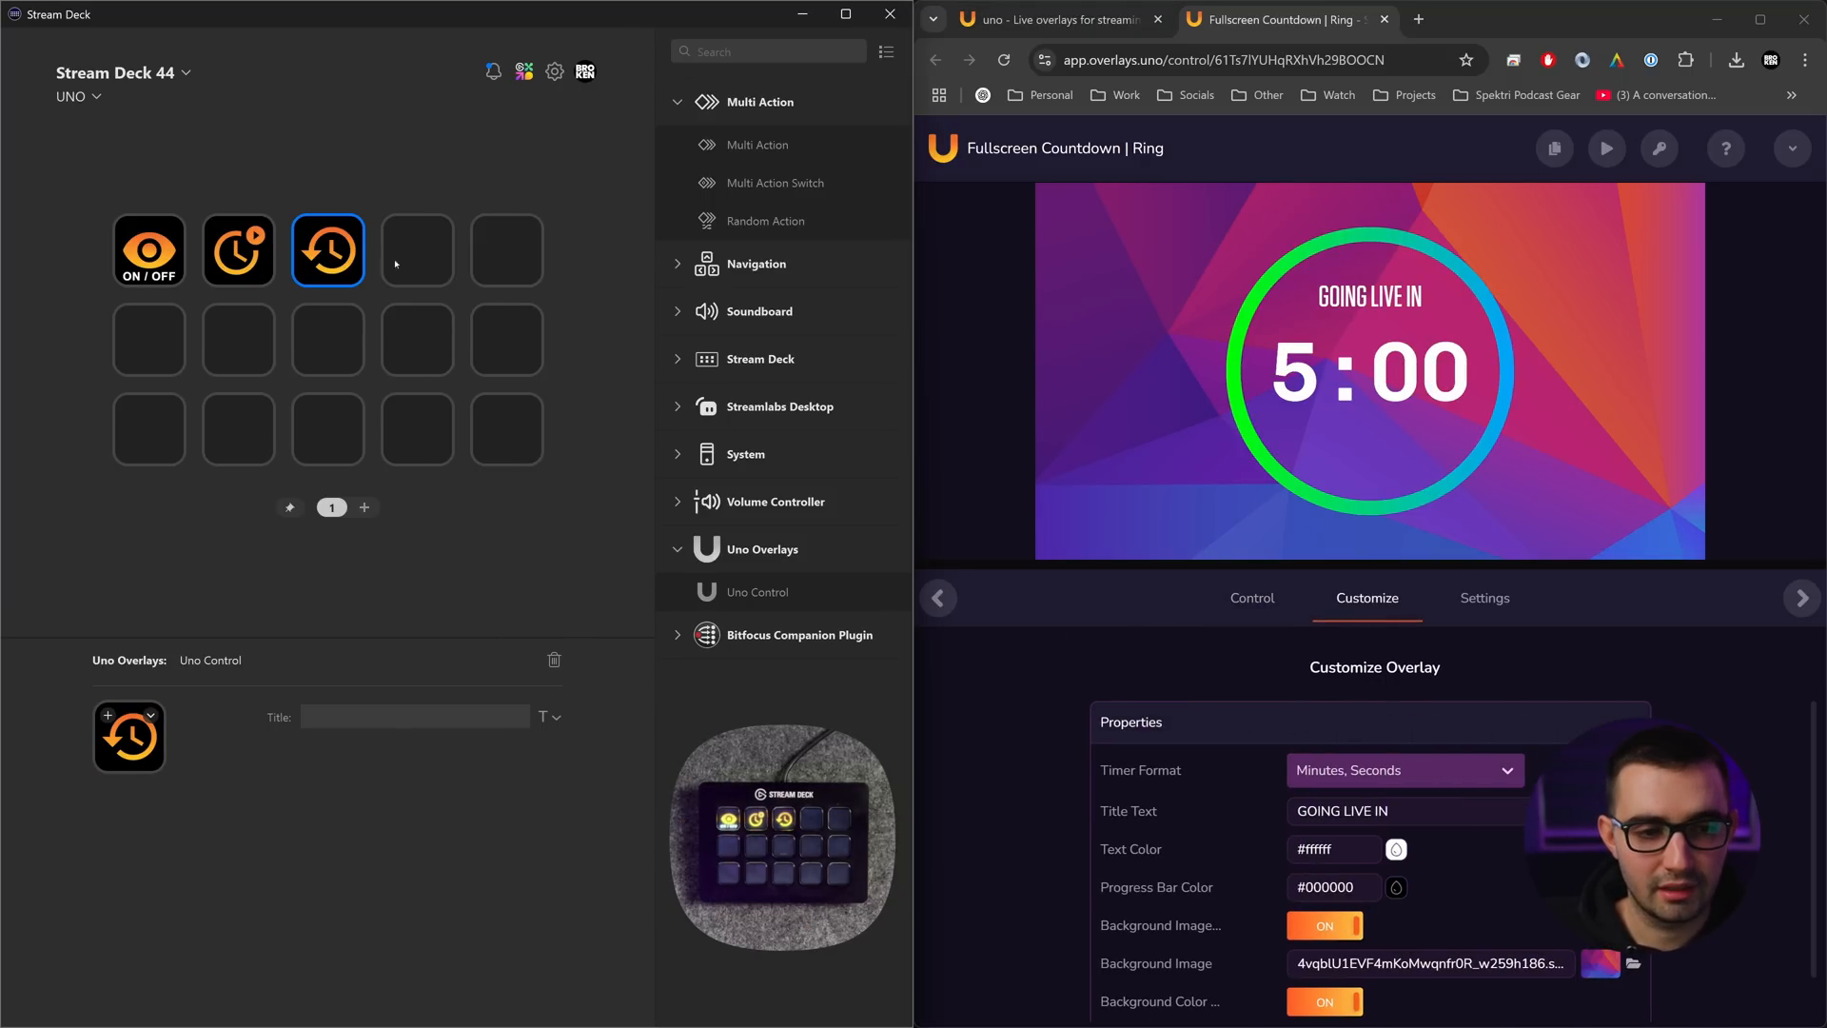
left_click(399, 266)
key("ctrl+v")
left_click(421, 790)
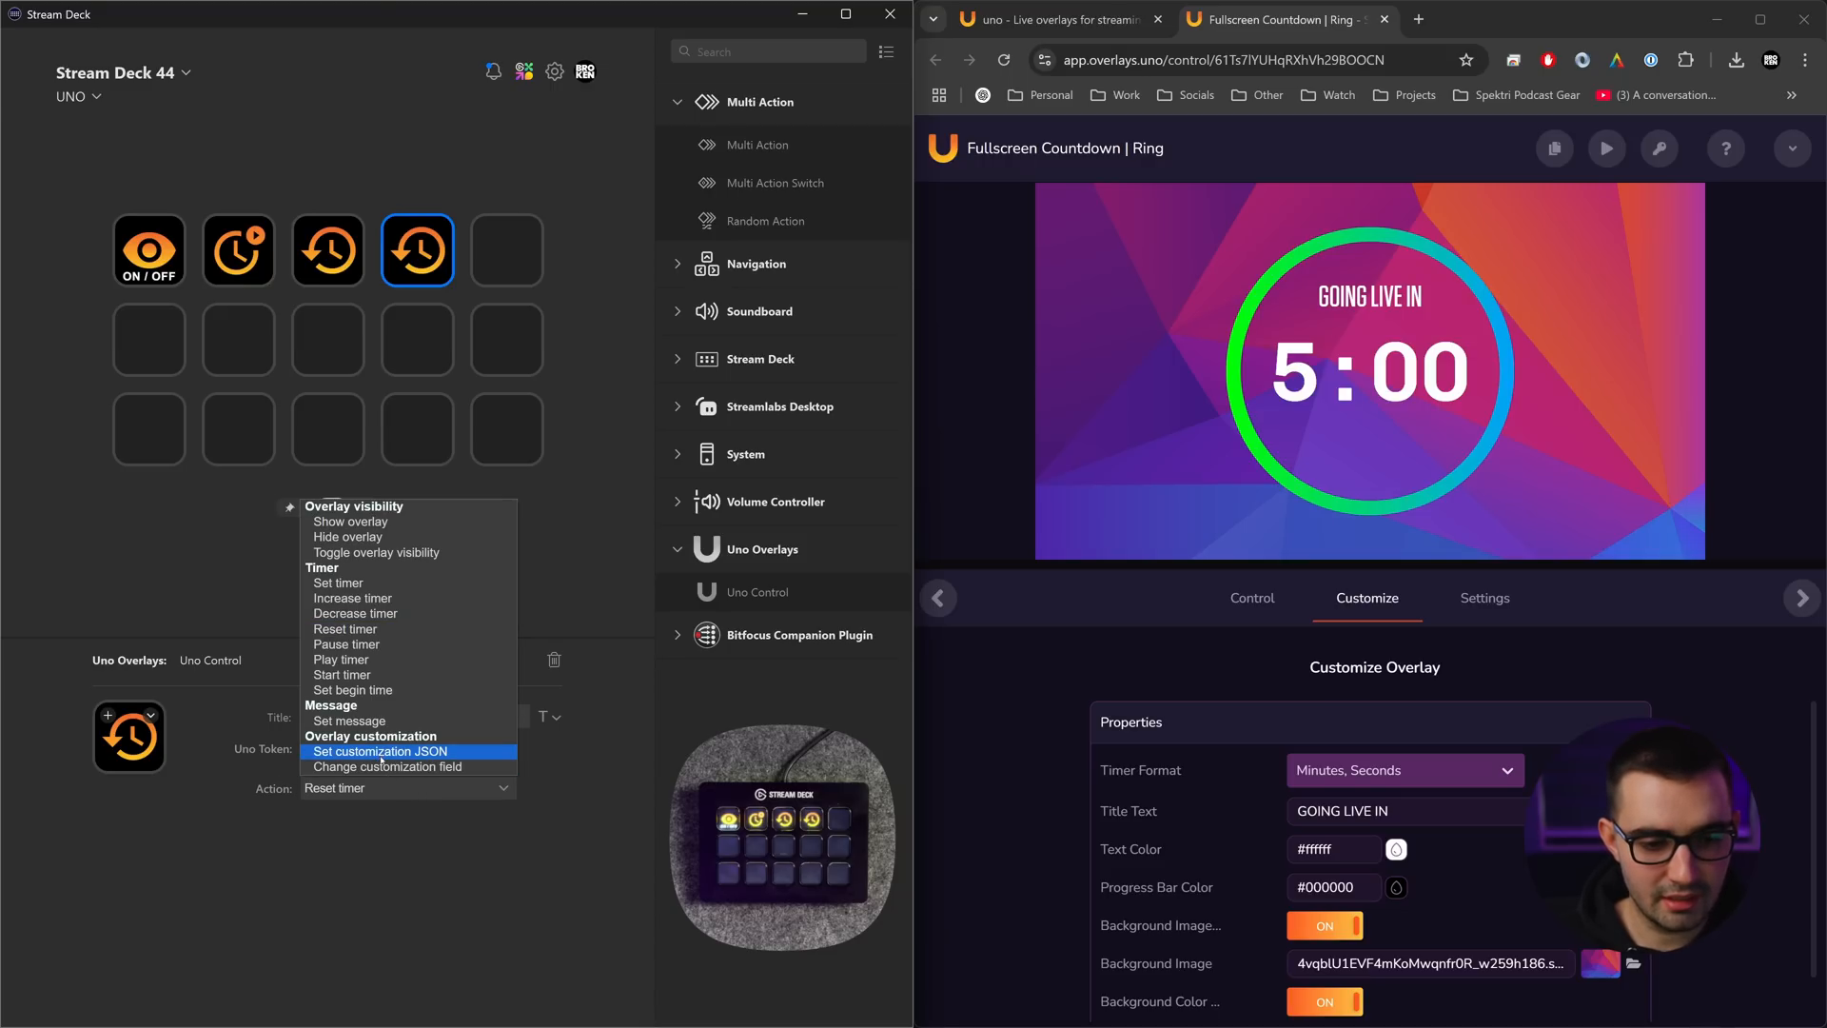
left_click(378, 767)
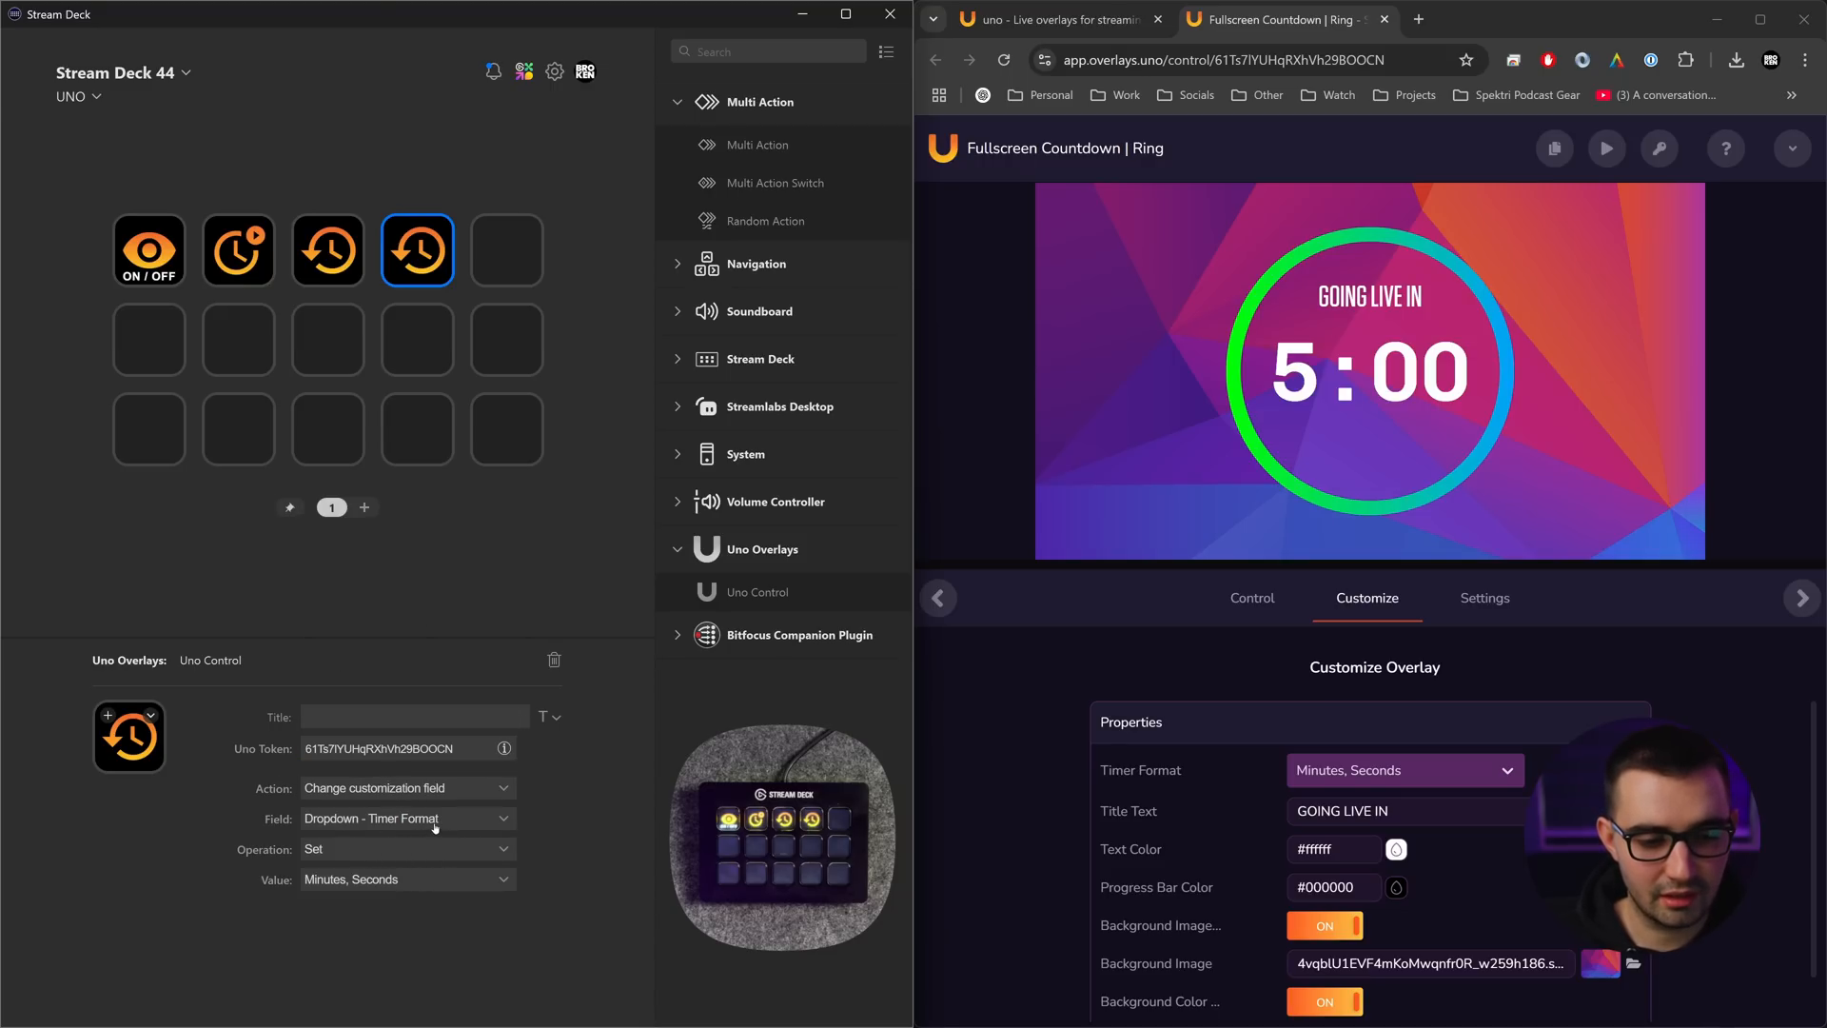
- Configure the fourth key to set the Text - Title Text field to the value COUNTDOWN
left_click(425, 825)
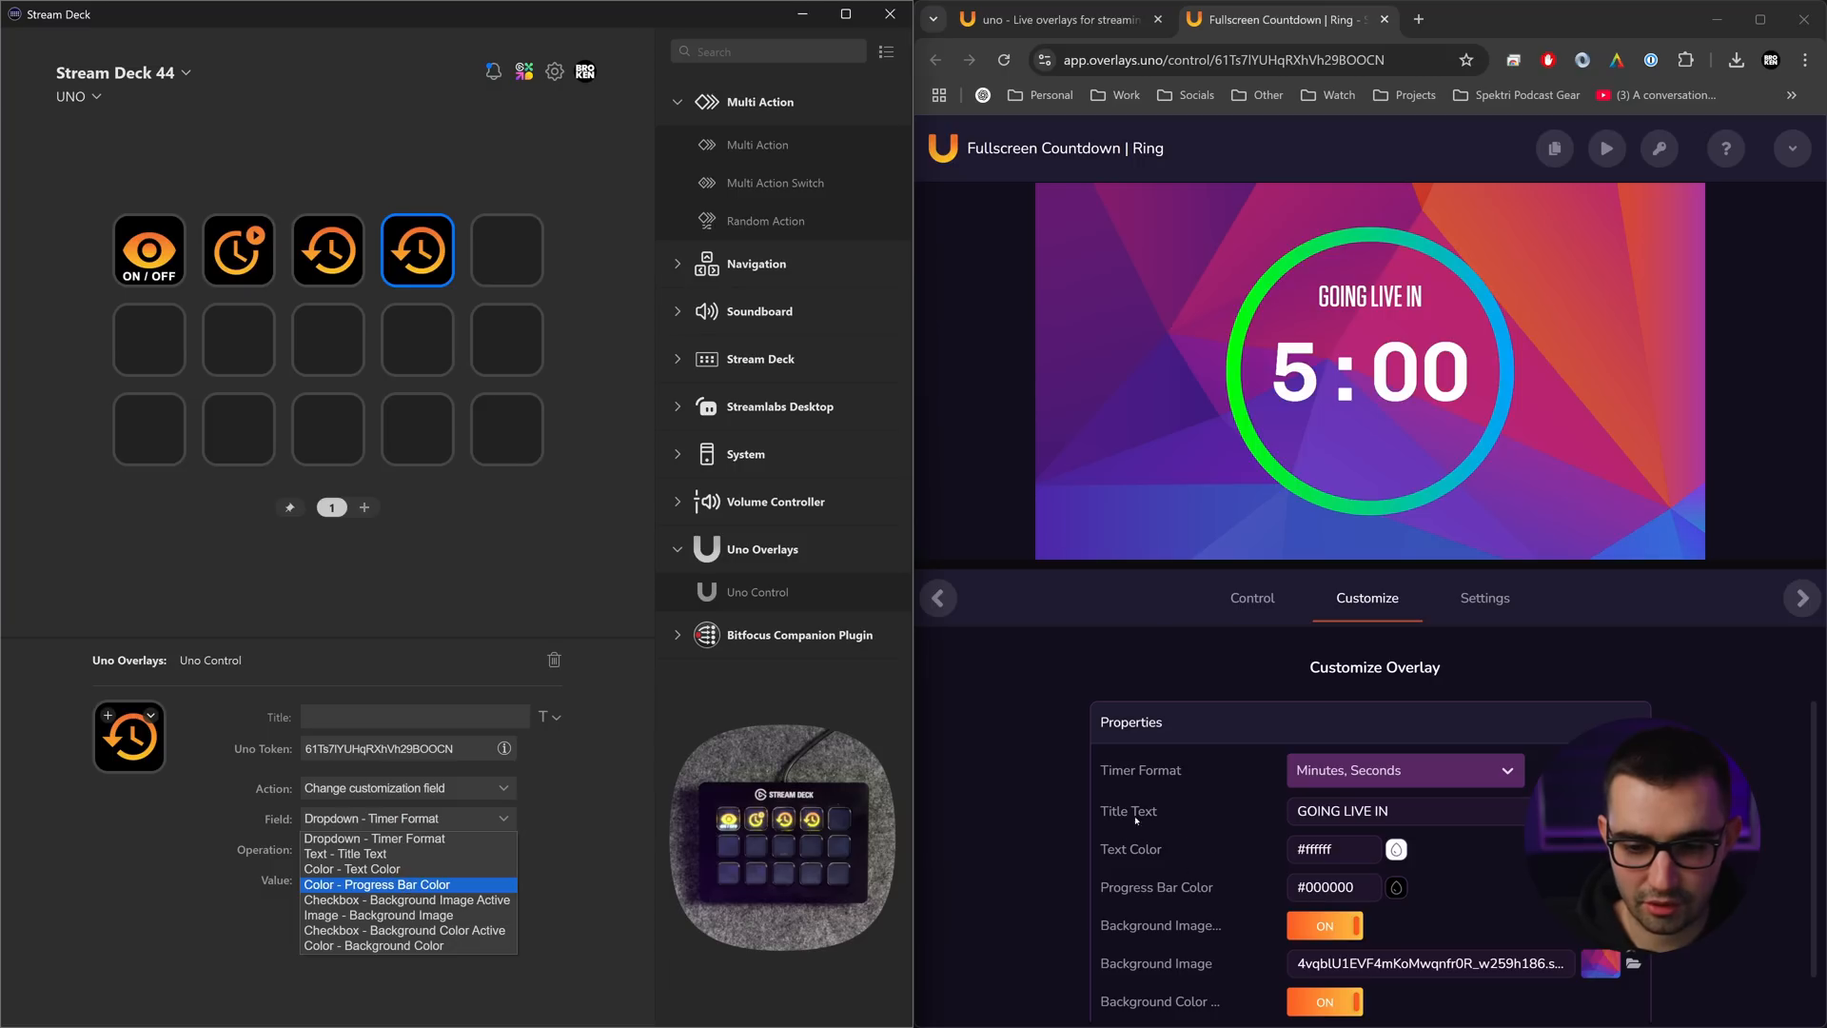
left_click(367, 856)
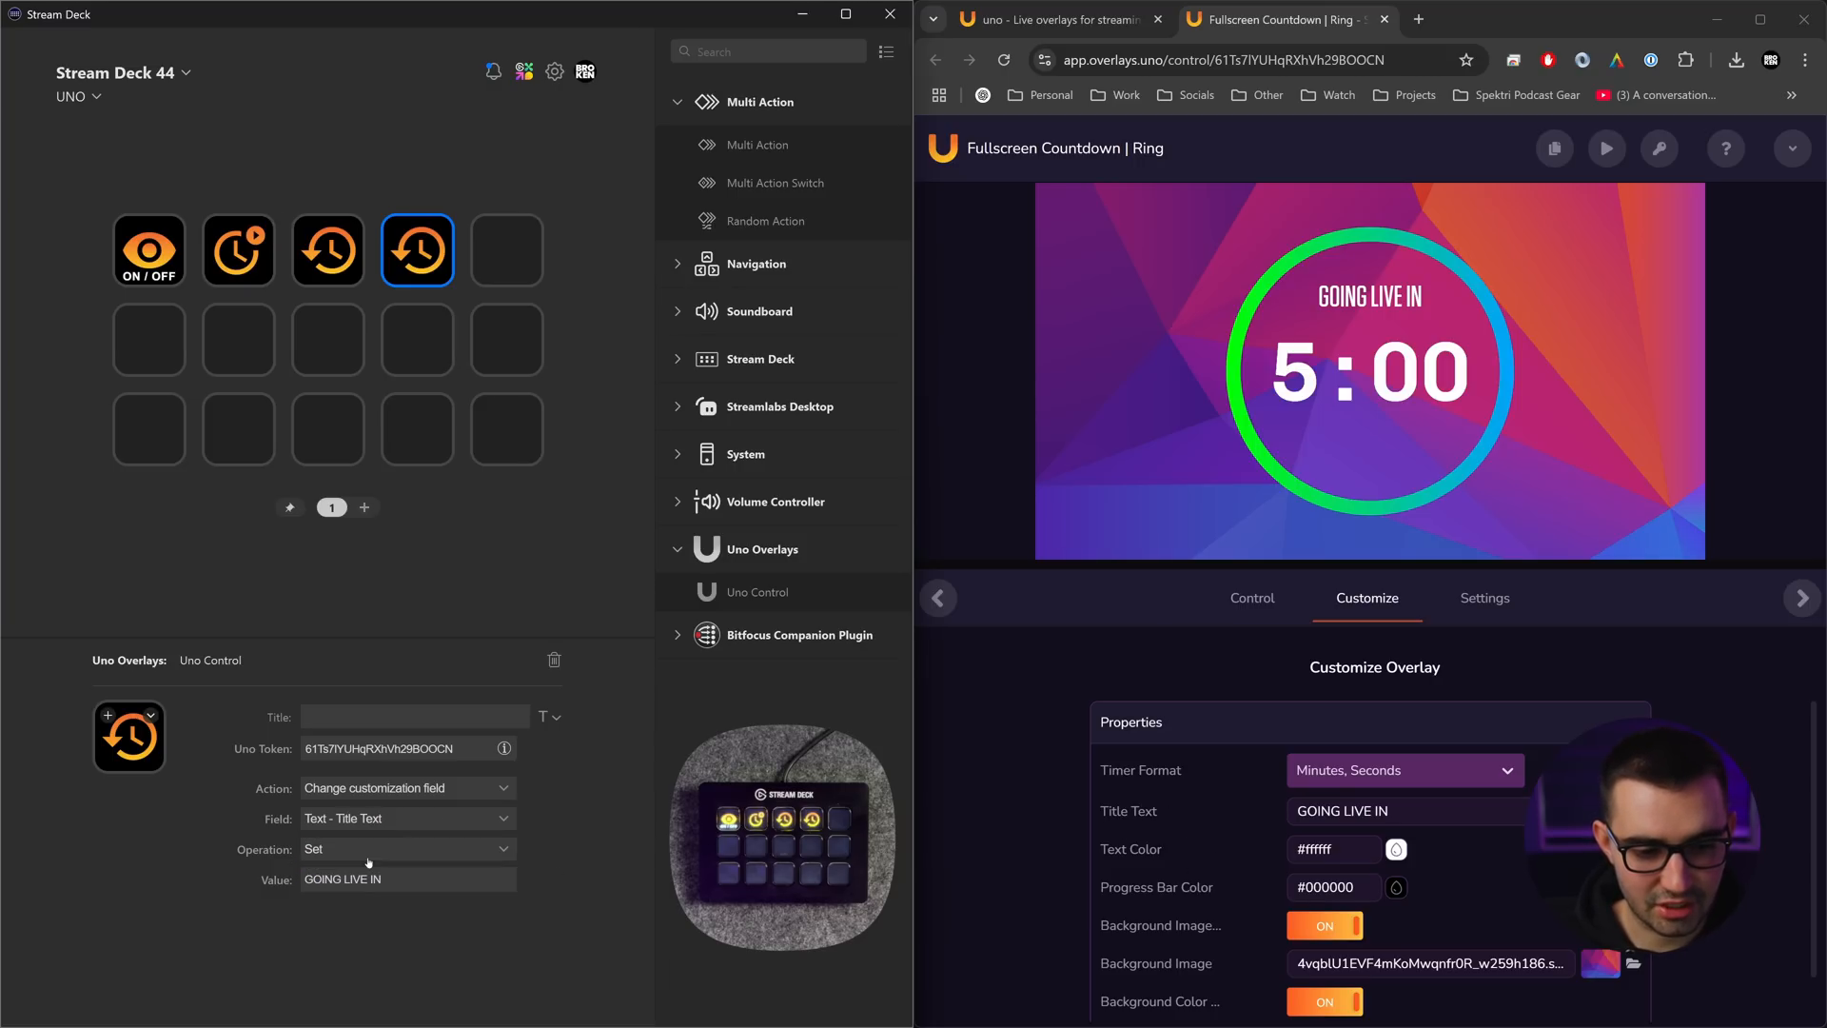
left_click(494, 854)
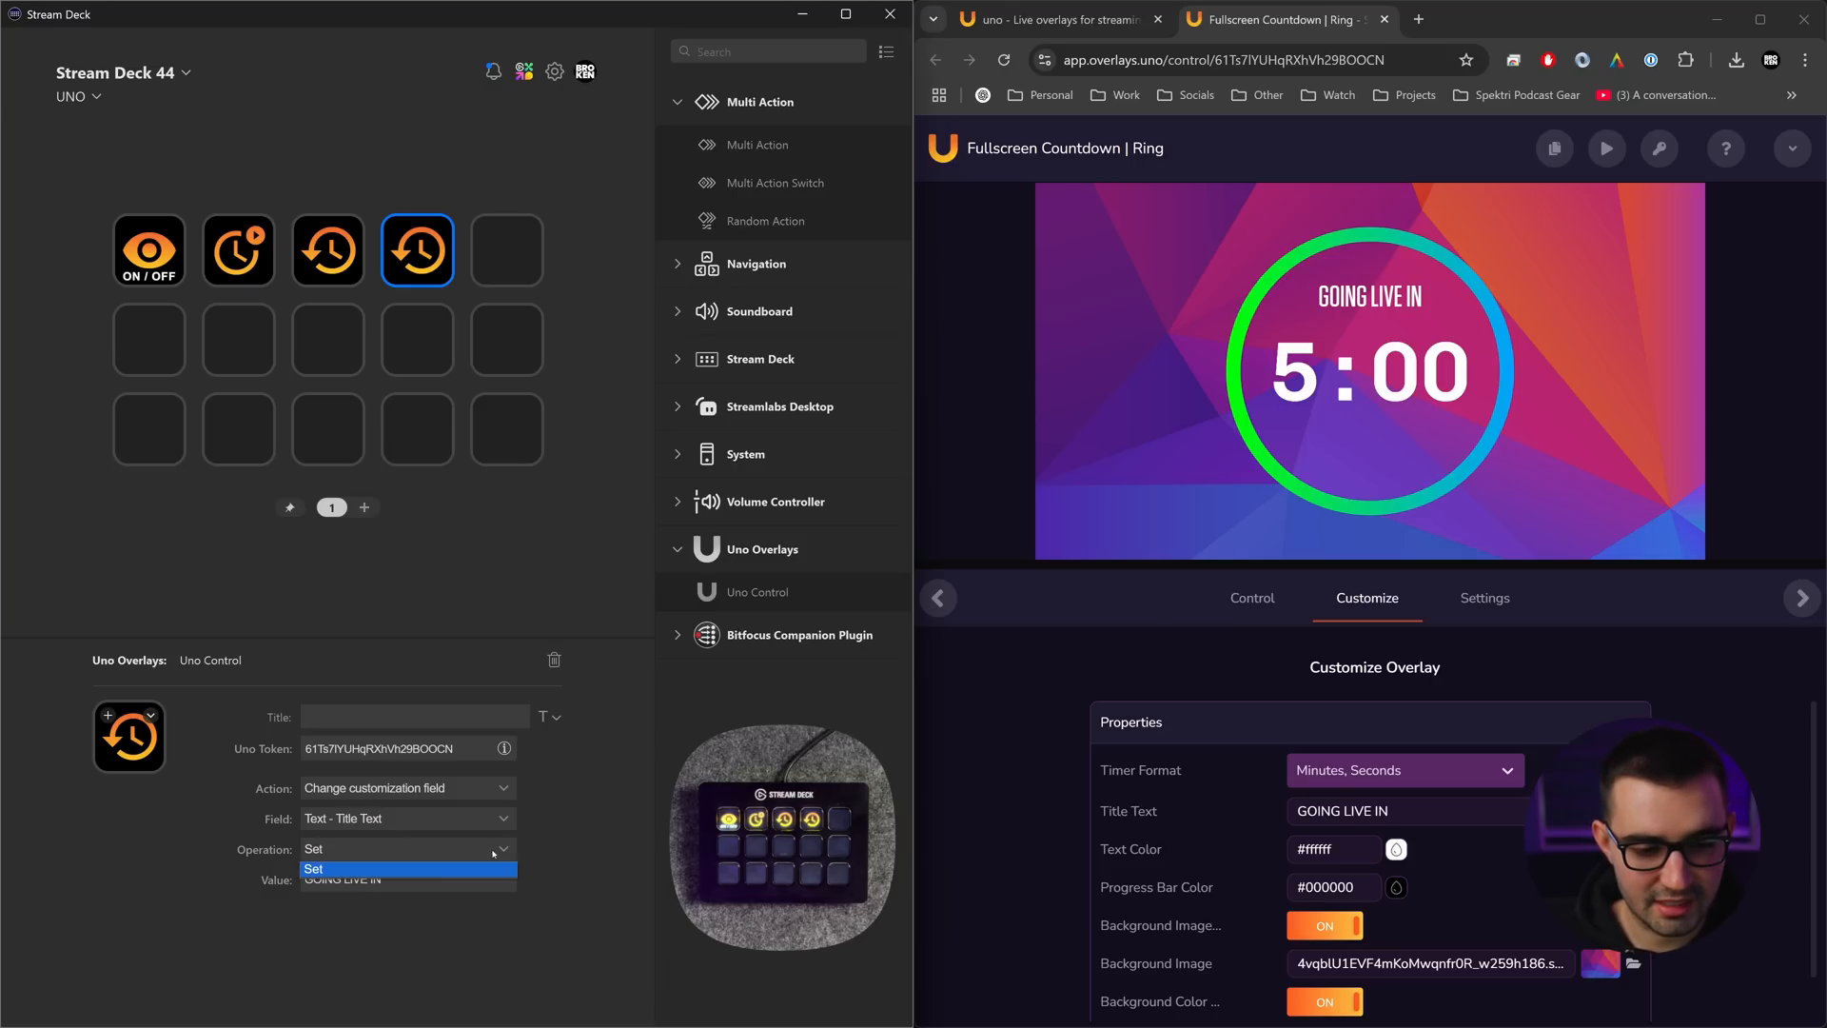
left_click(482, 868)
left_click_drag(445, 879, 153, 864)
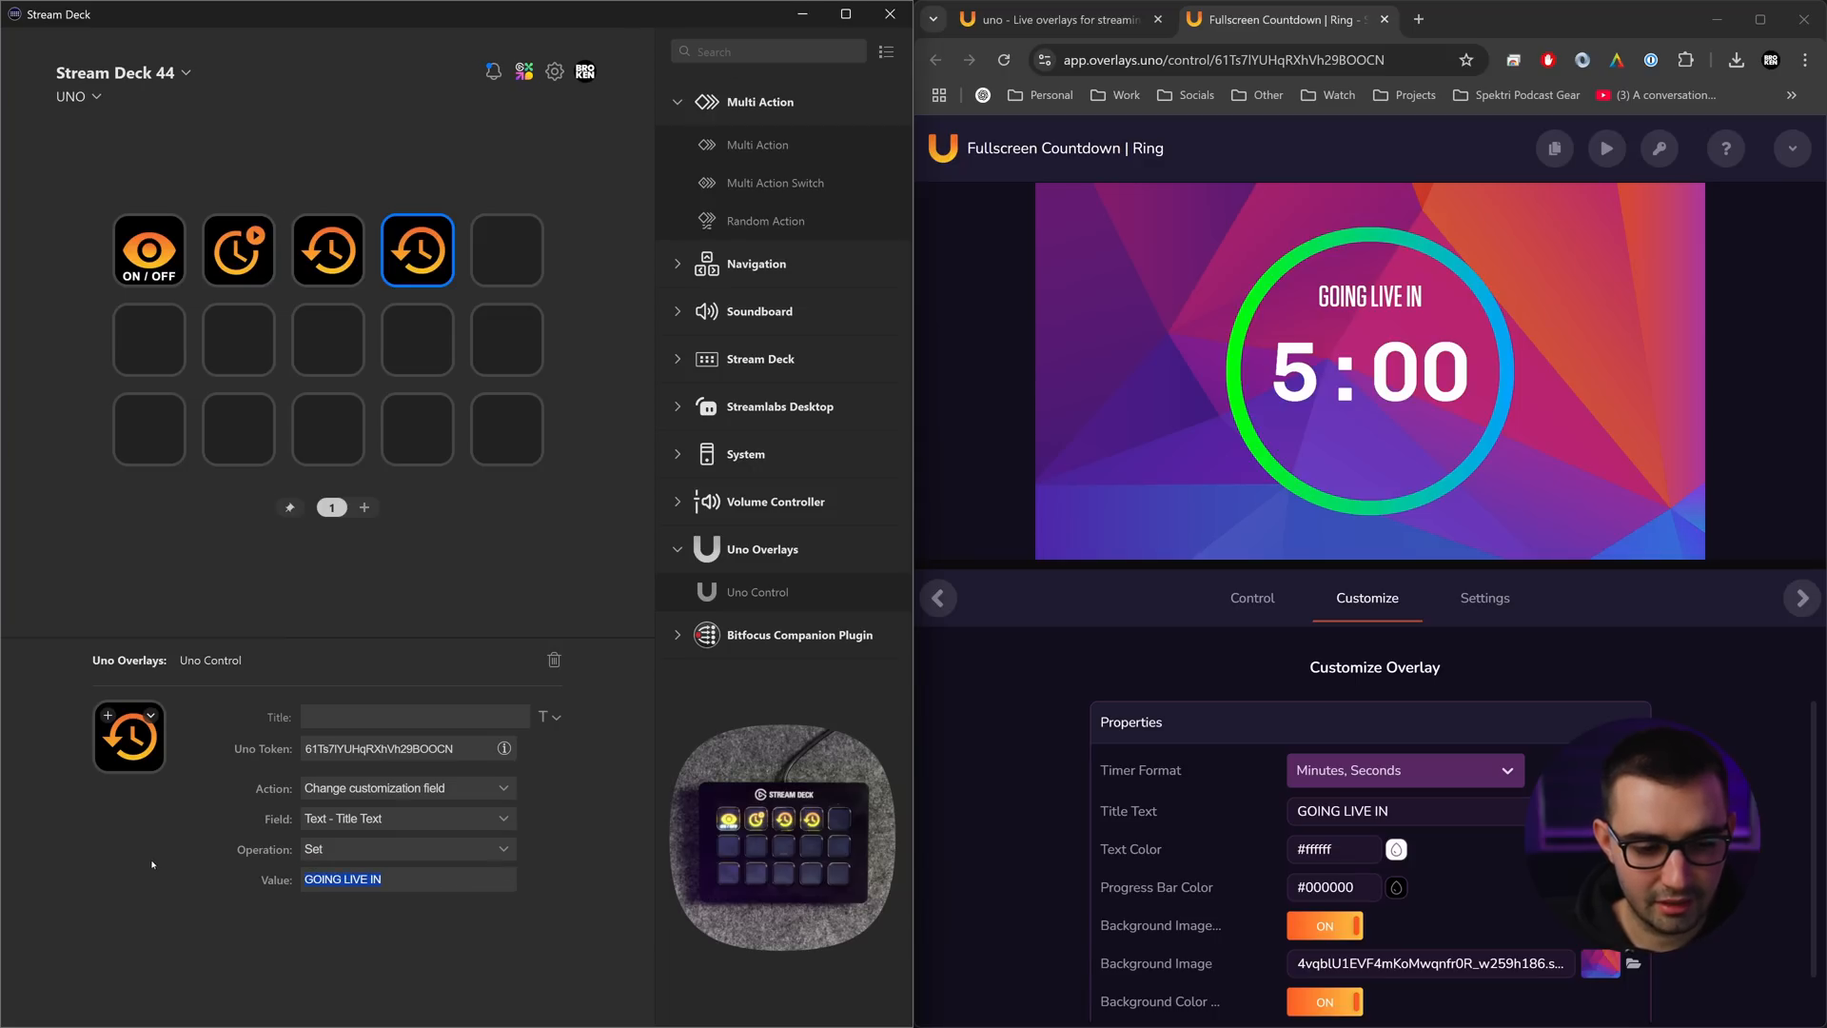
type("COUNTDOWN")
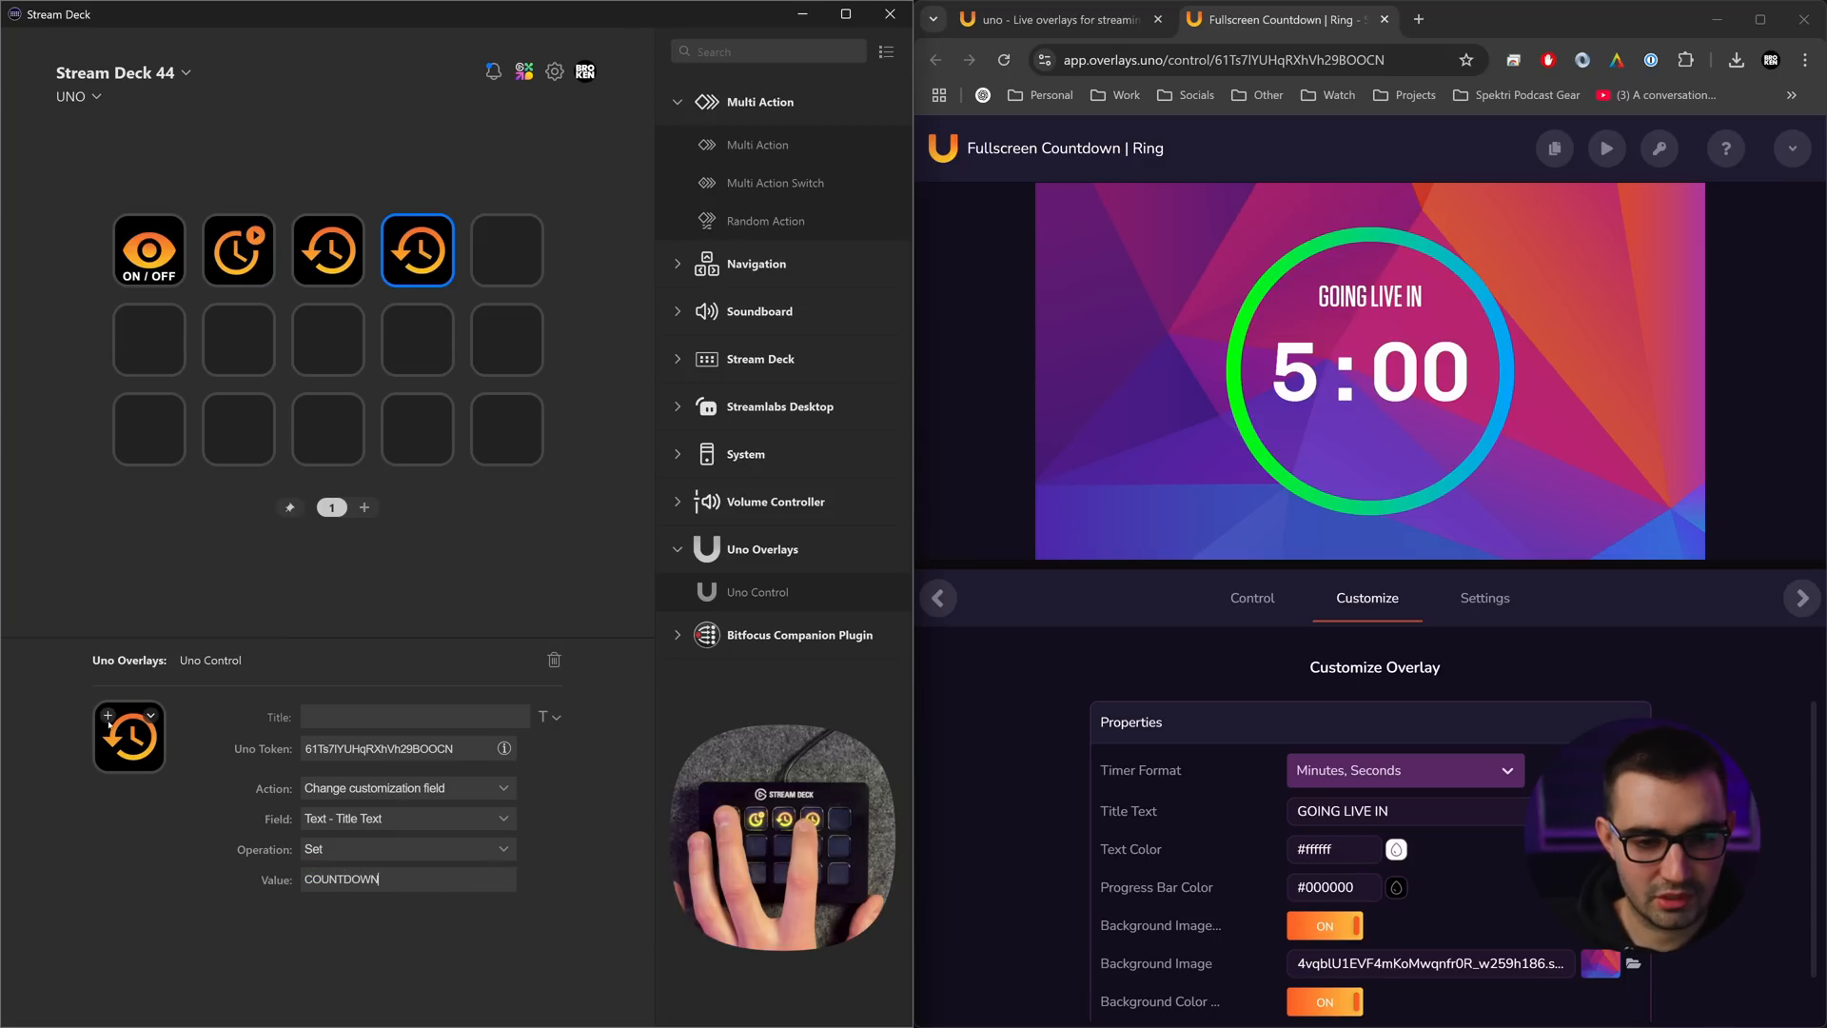
- Give the fourth key the speech-bubble icon from Uno Icons and close the Icon Library
left_click(107, 715)
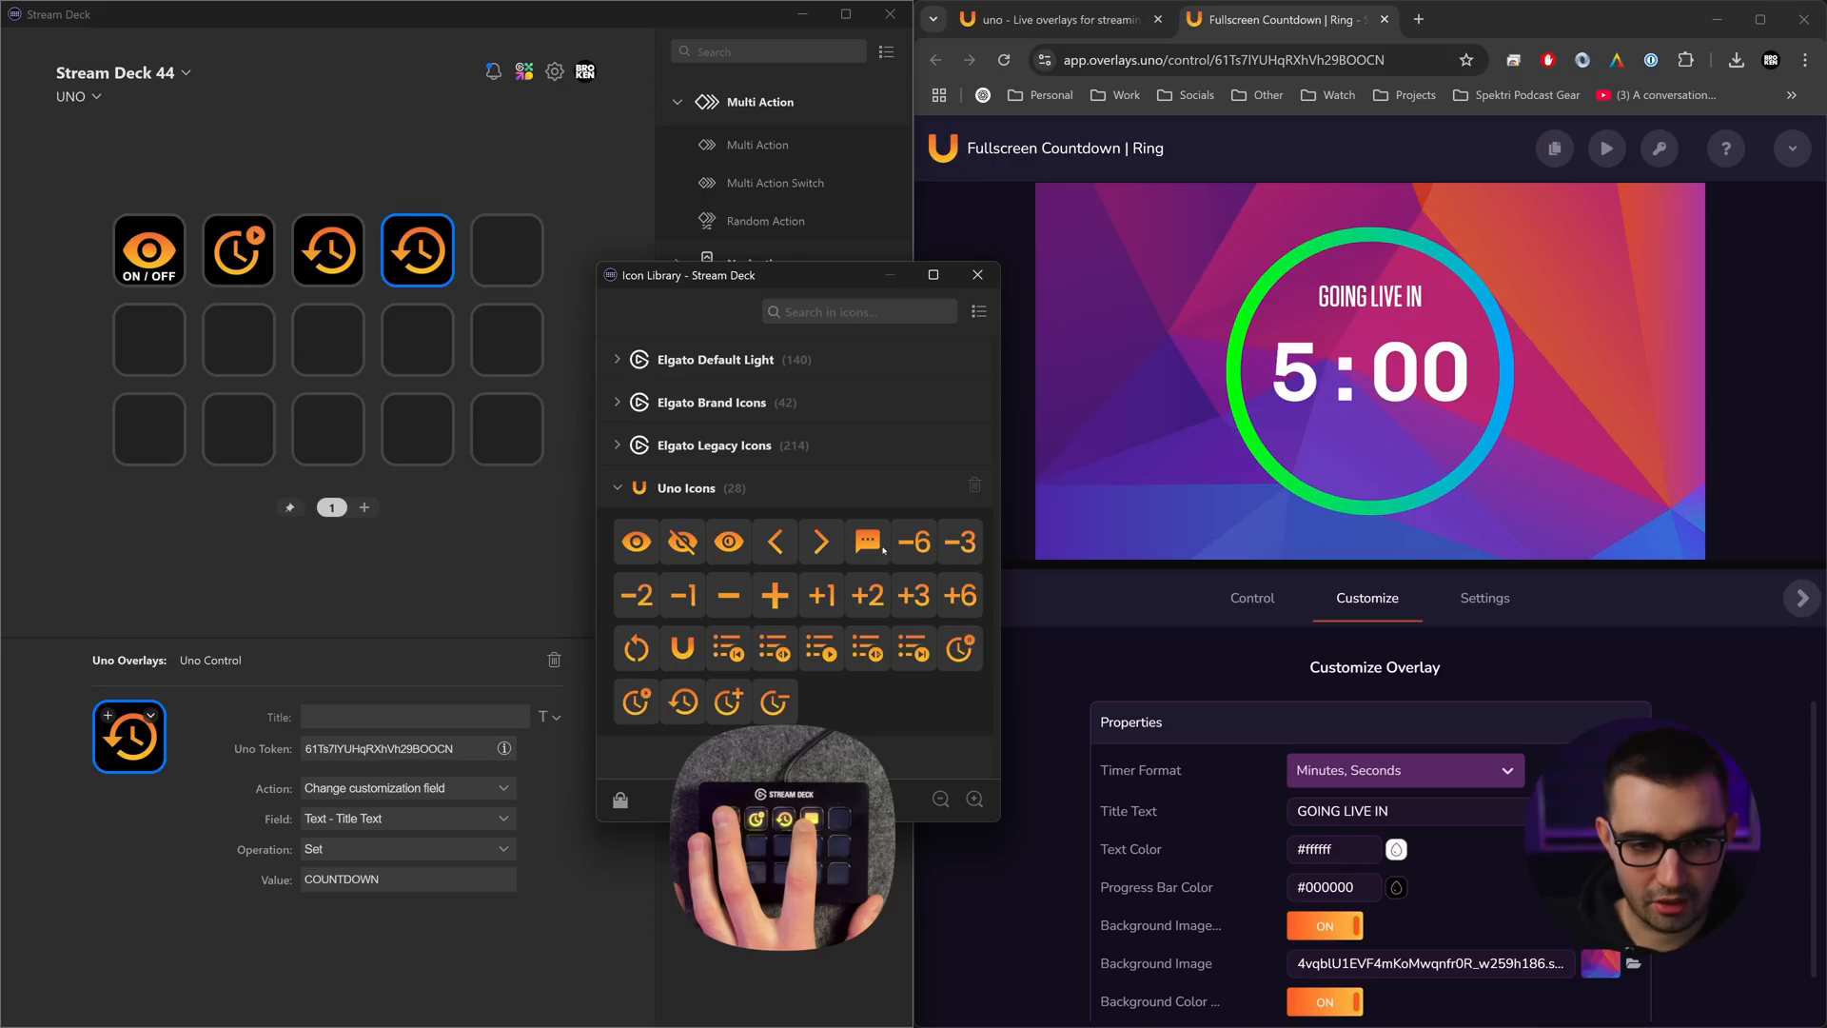
left_click(867, 542)
left_click(977, 276)
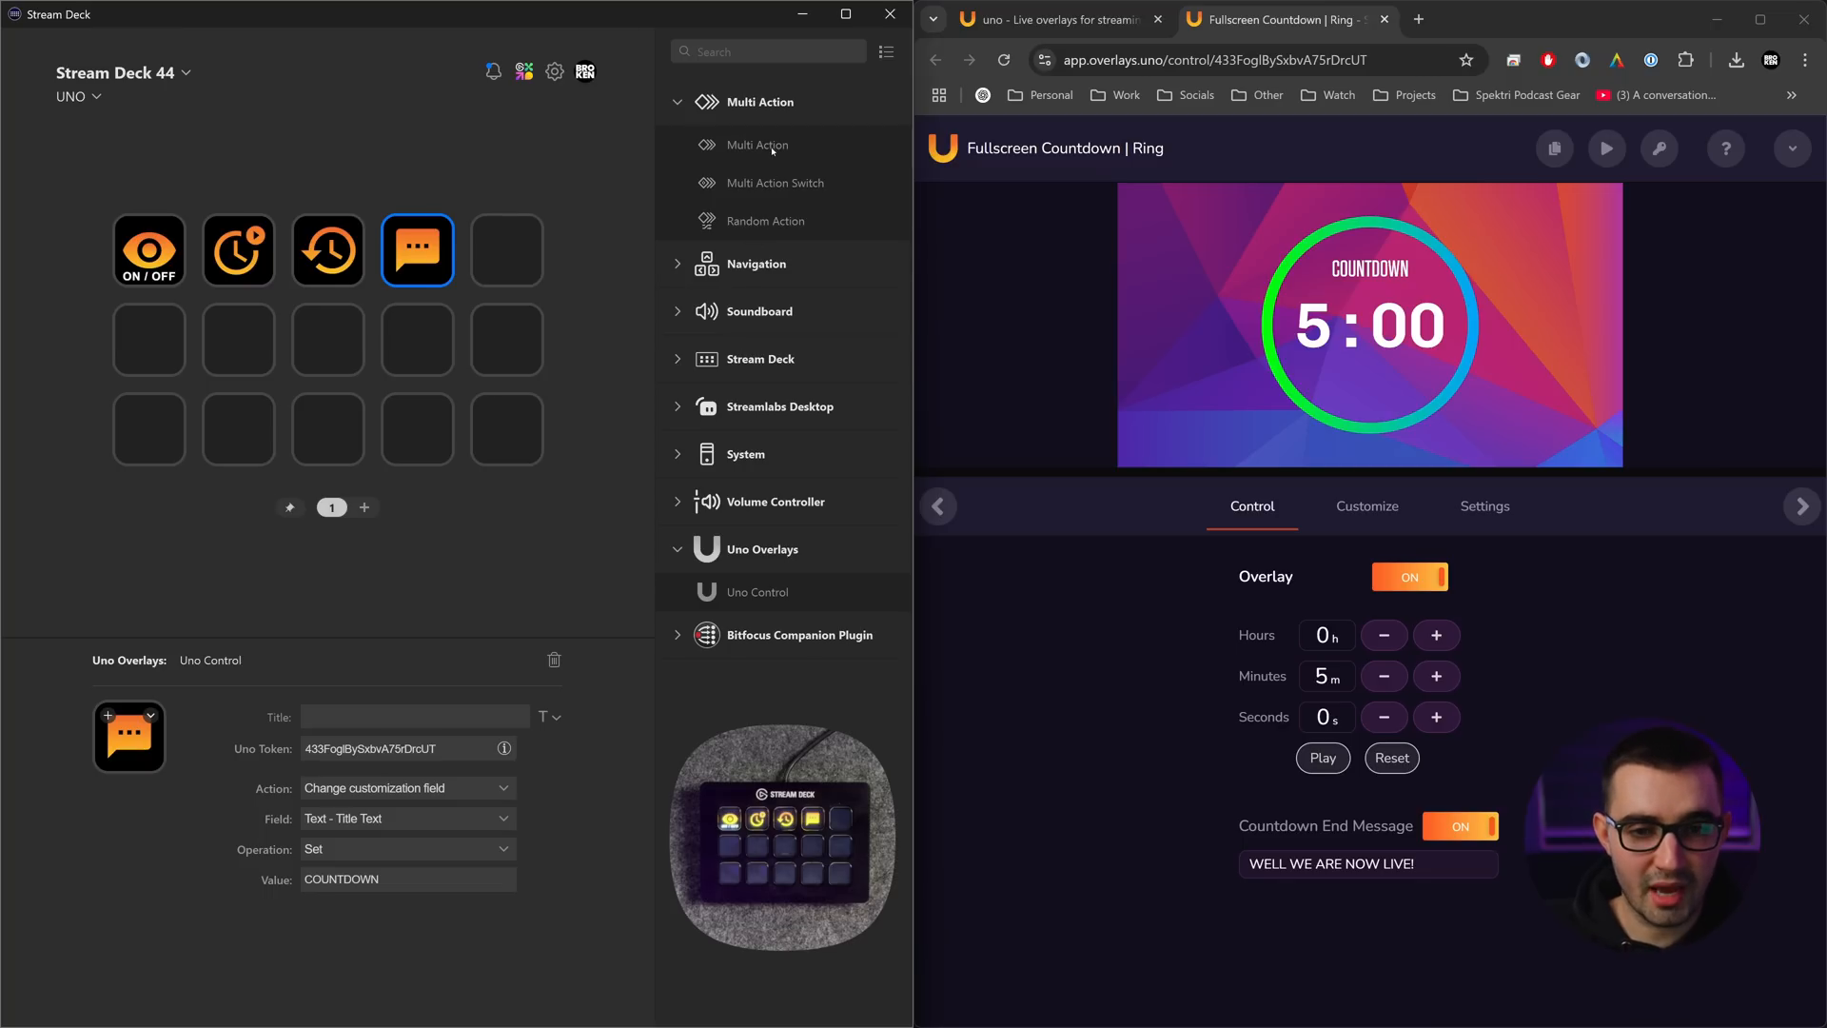
- Add a Multi Action to the fifth key containing an Uno Control action with the countdown overlay's Uno Token pasted in
left_click_drag(772, 149, 508, 253)
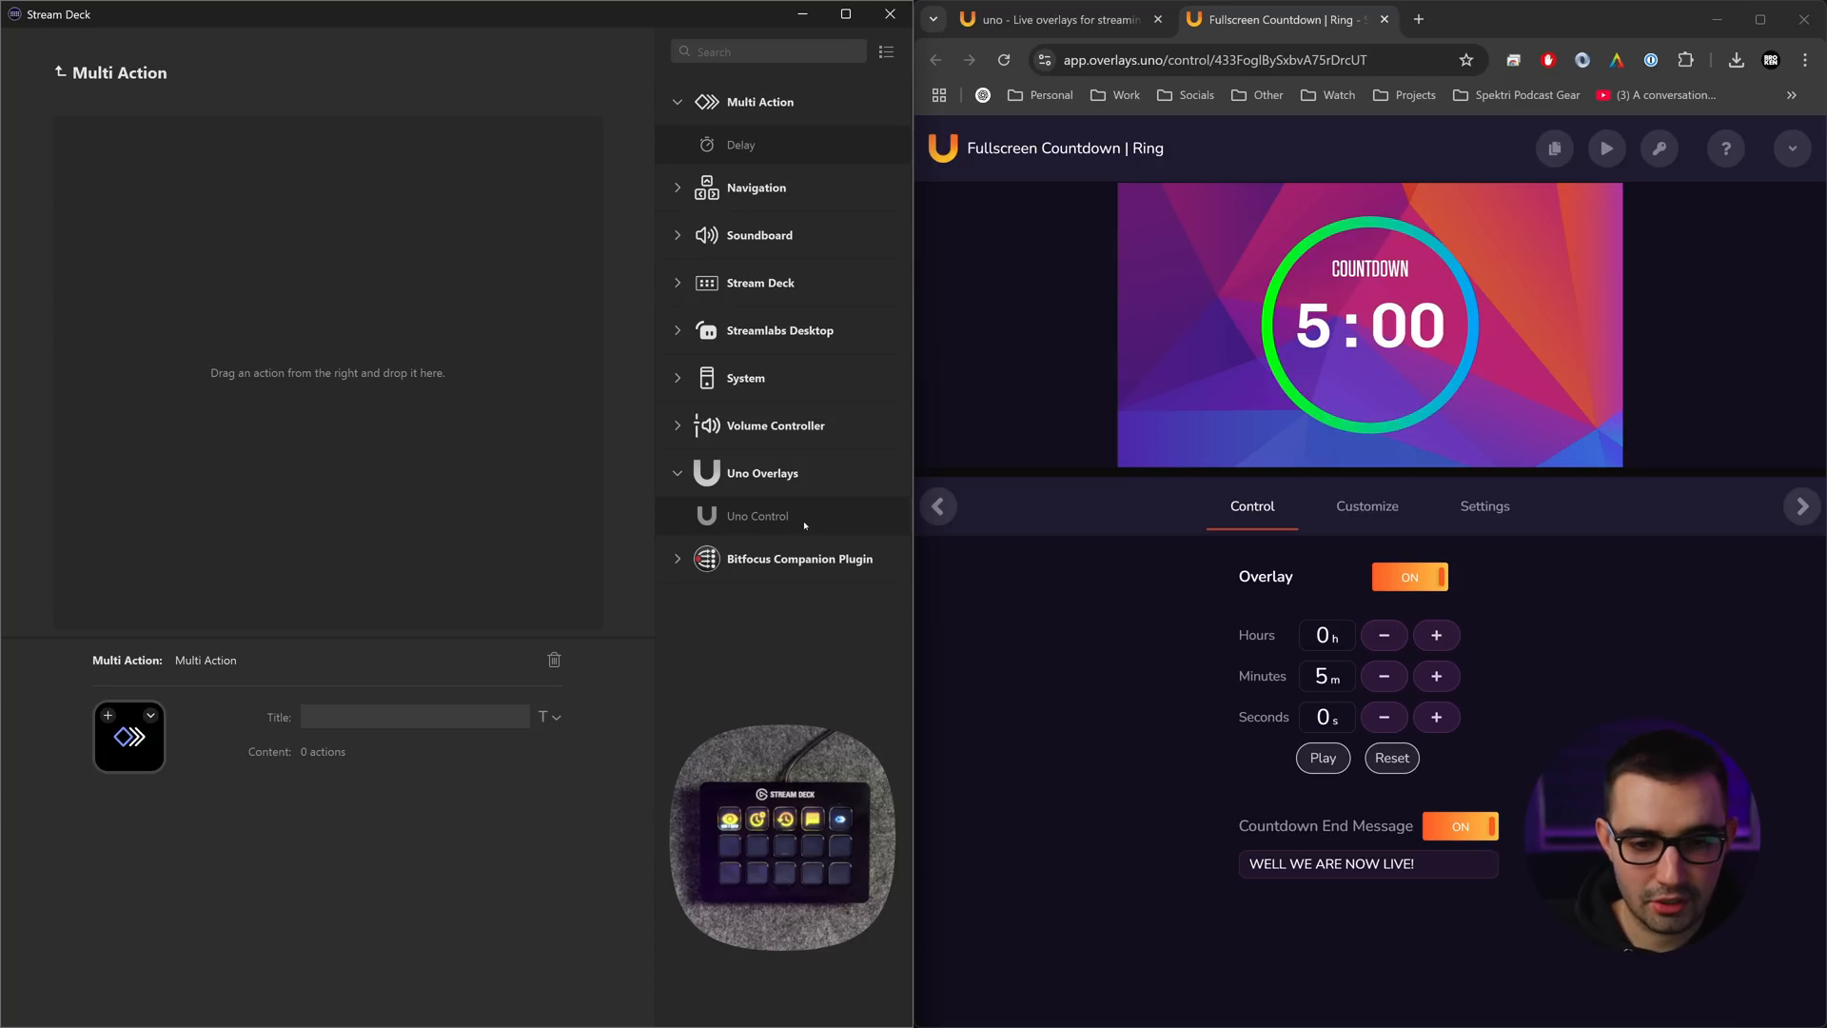
left_click_drag(805, 524, 118, 177)
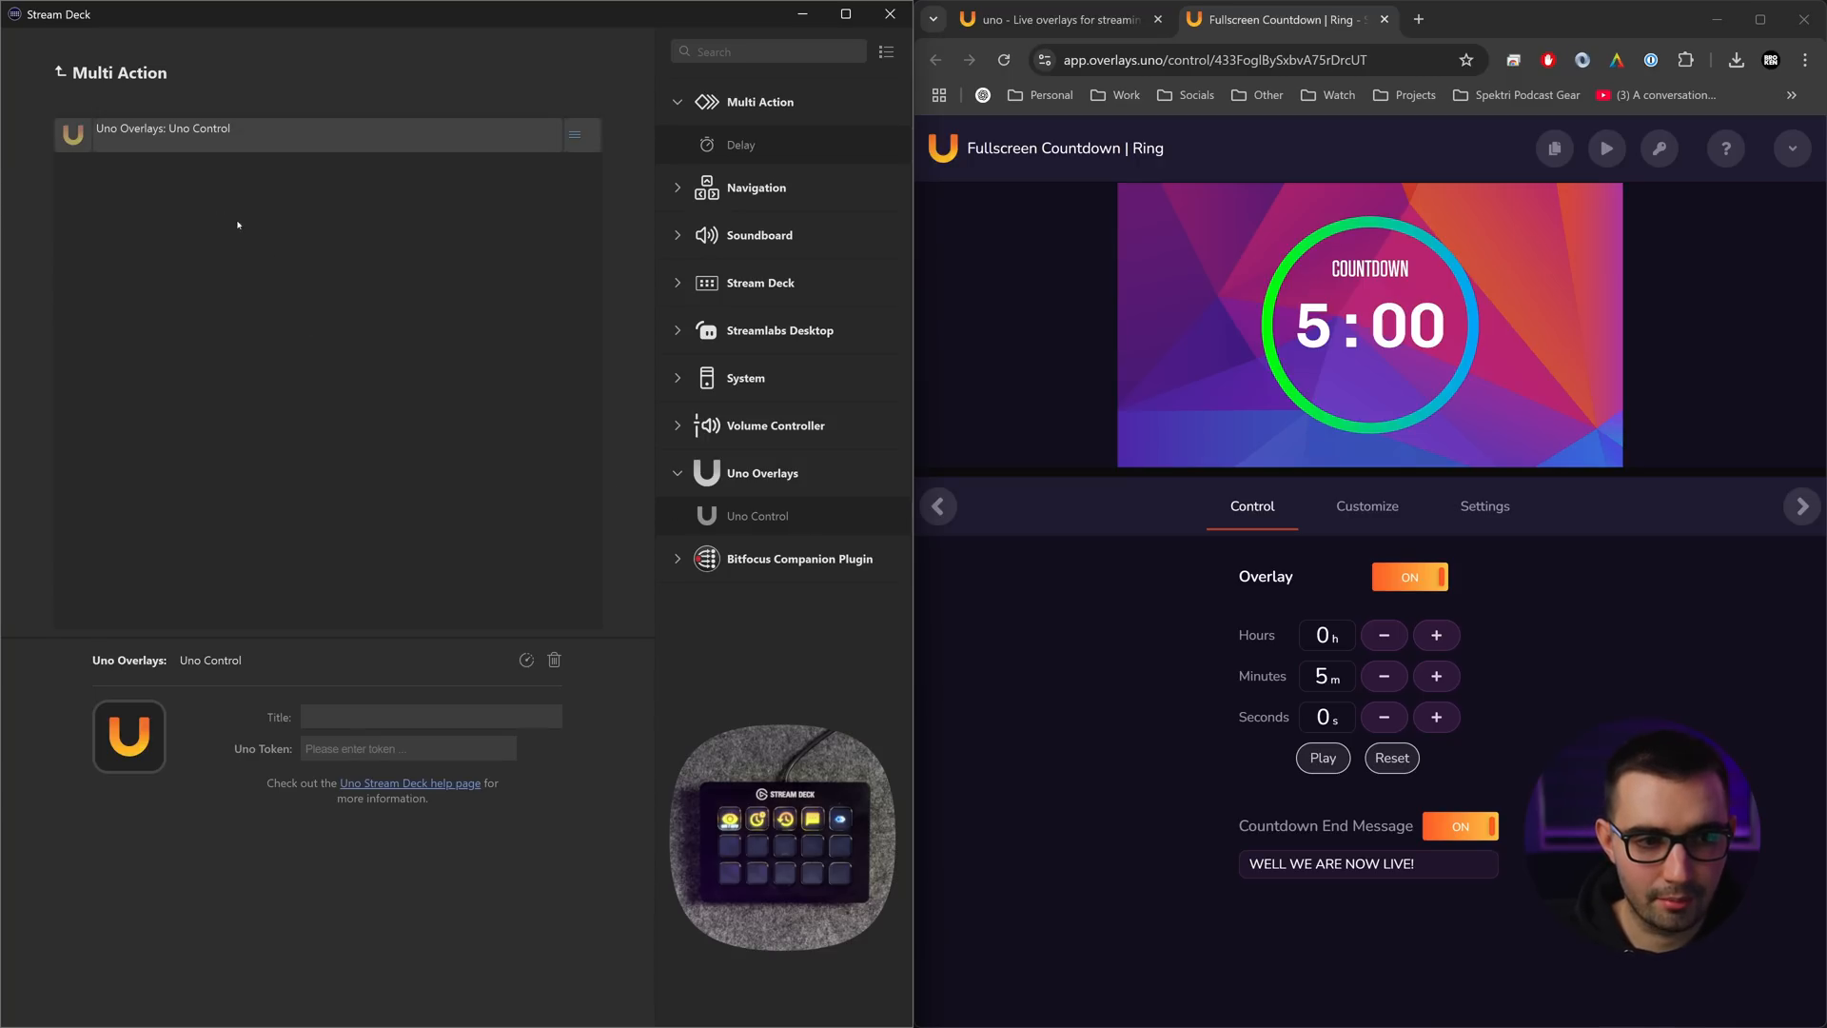
left_click(1660, 148)
left_click(373, 749)
key("ctrl+v")
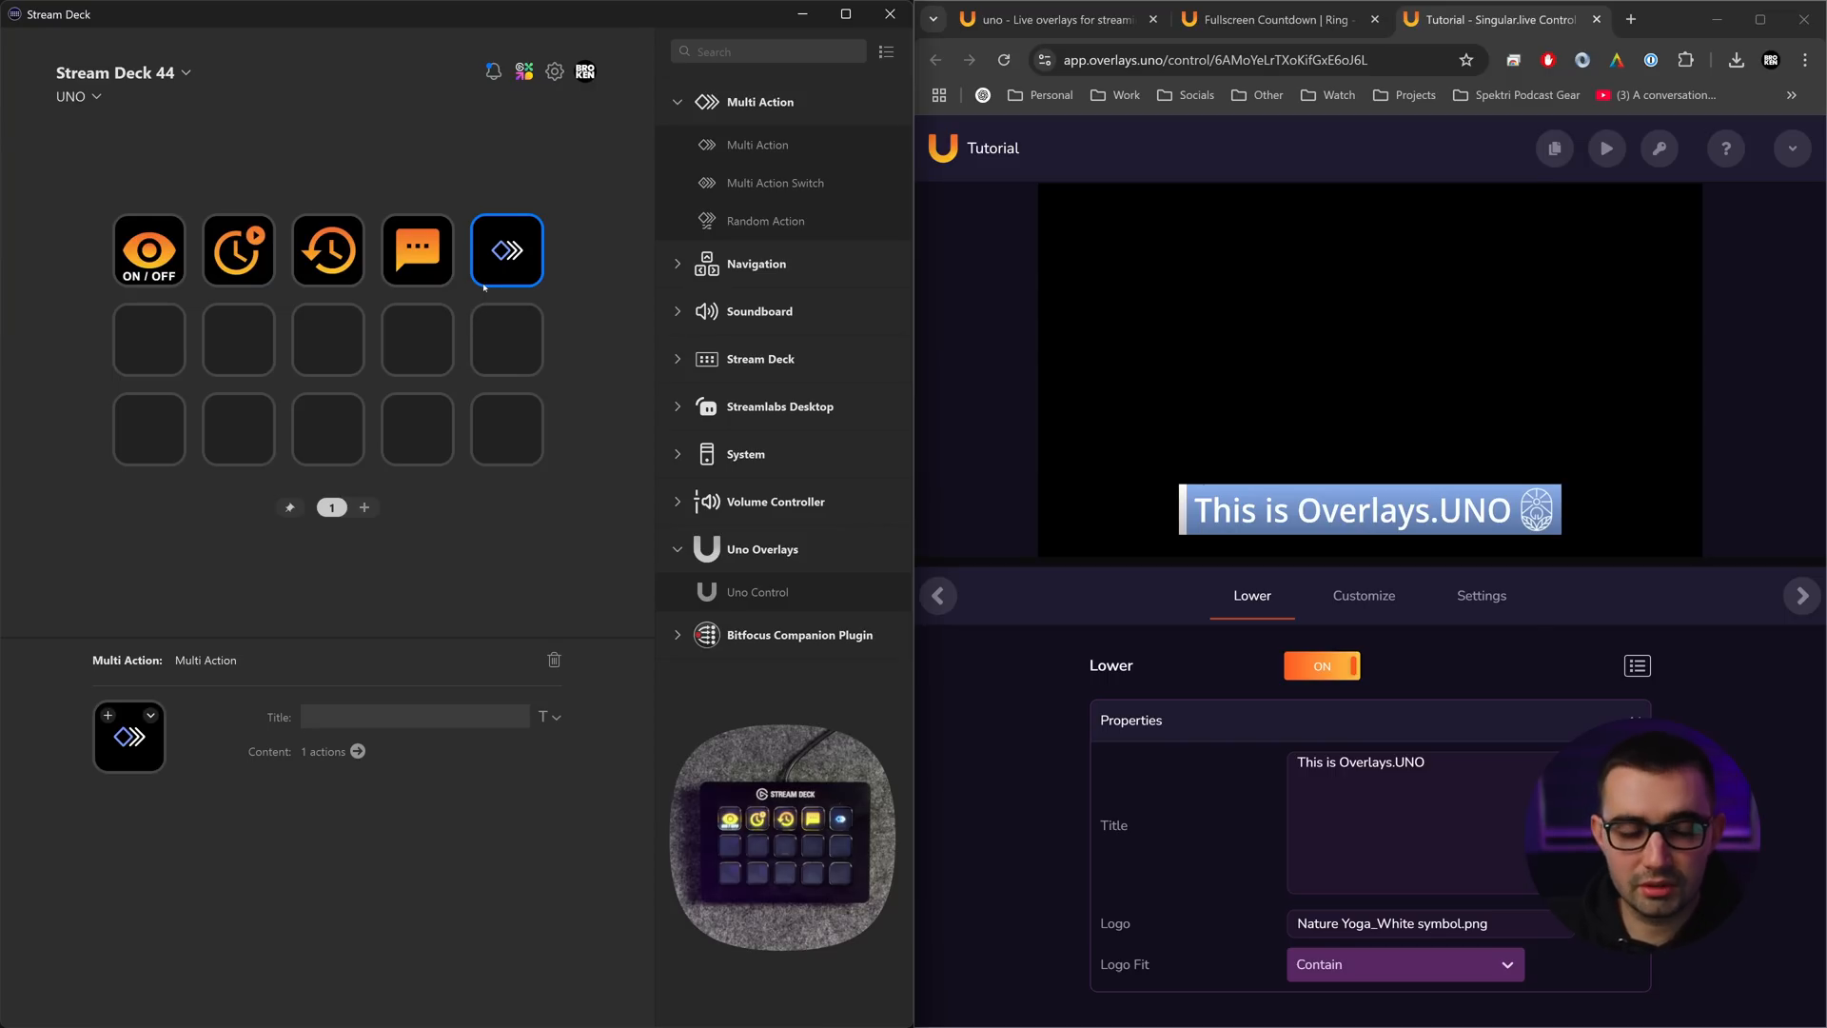
- Duplicate the speech-bubble key onto the key directly below it and title the copy JSON
left_click(418, 250)
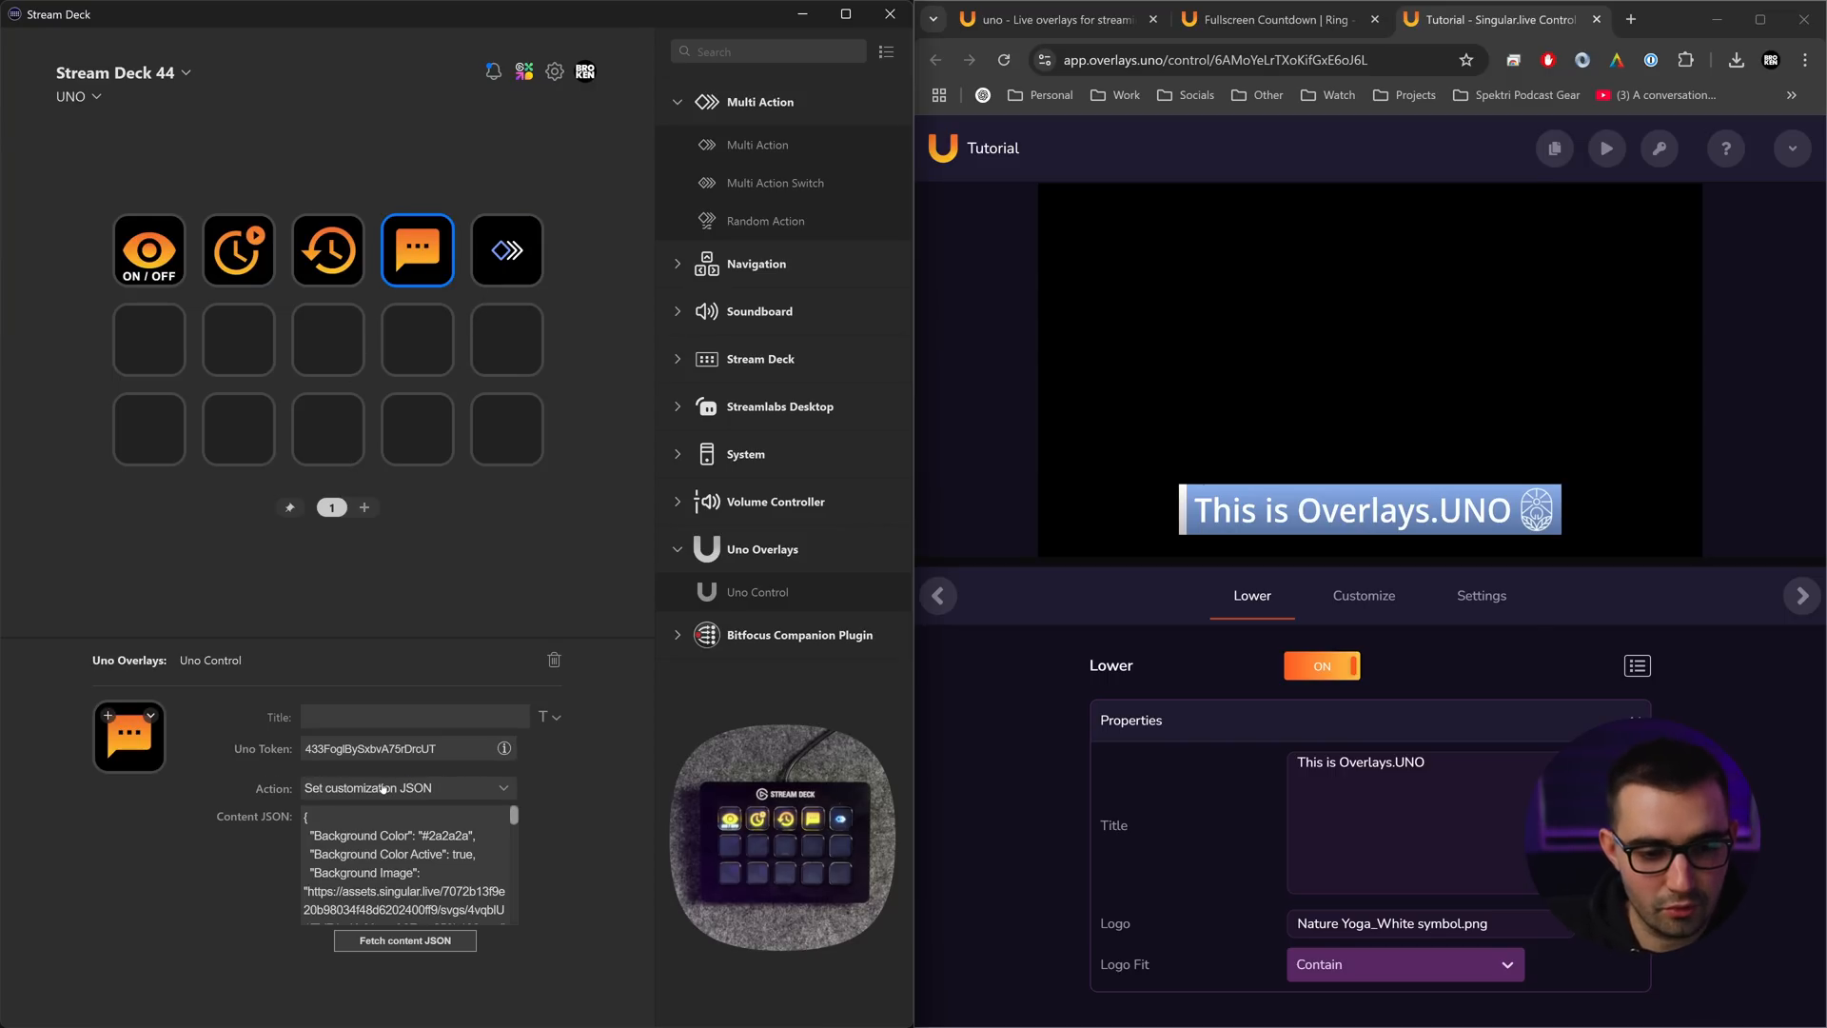
left_click(422, 357)
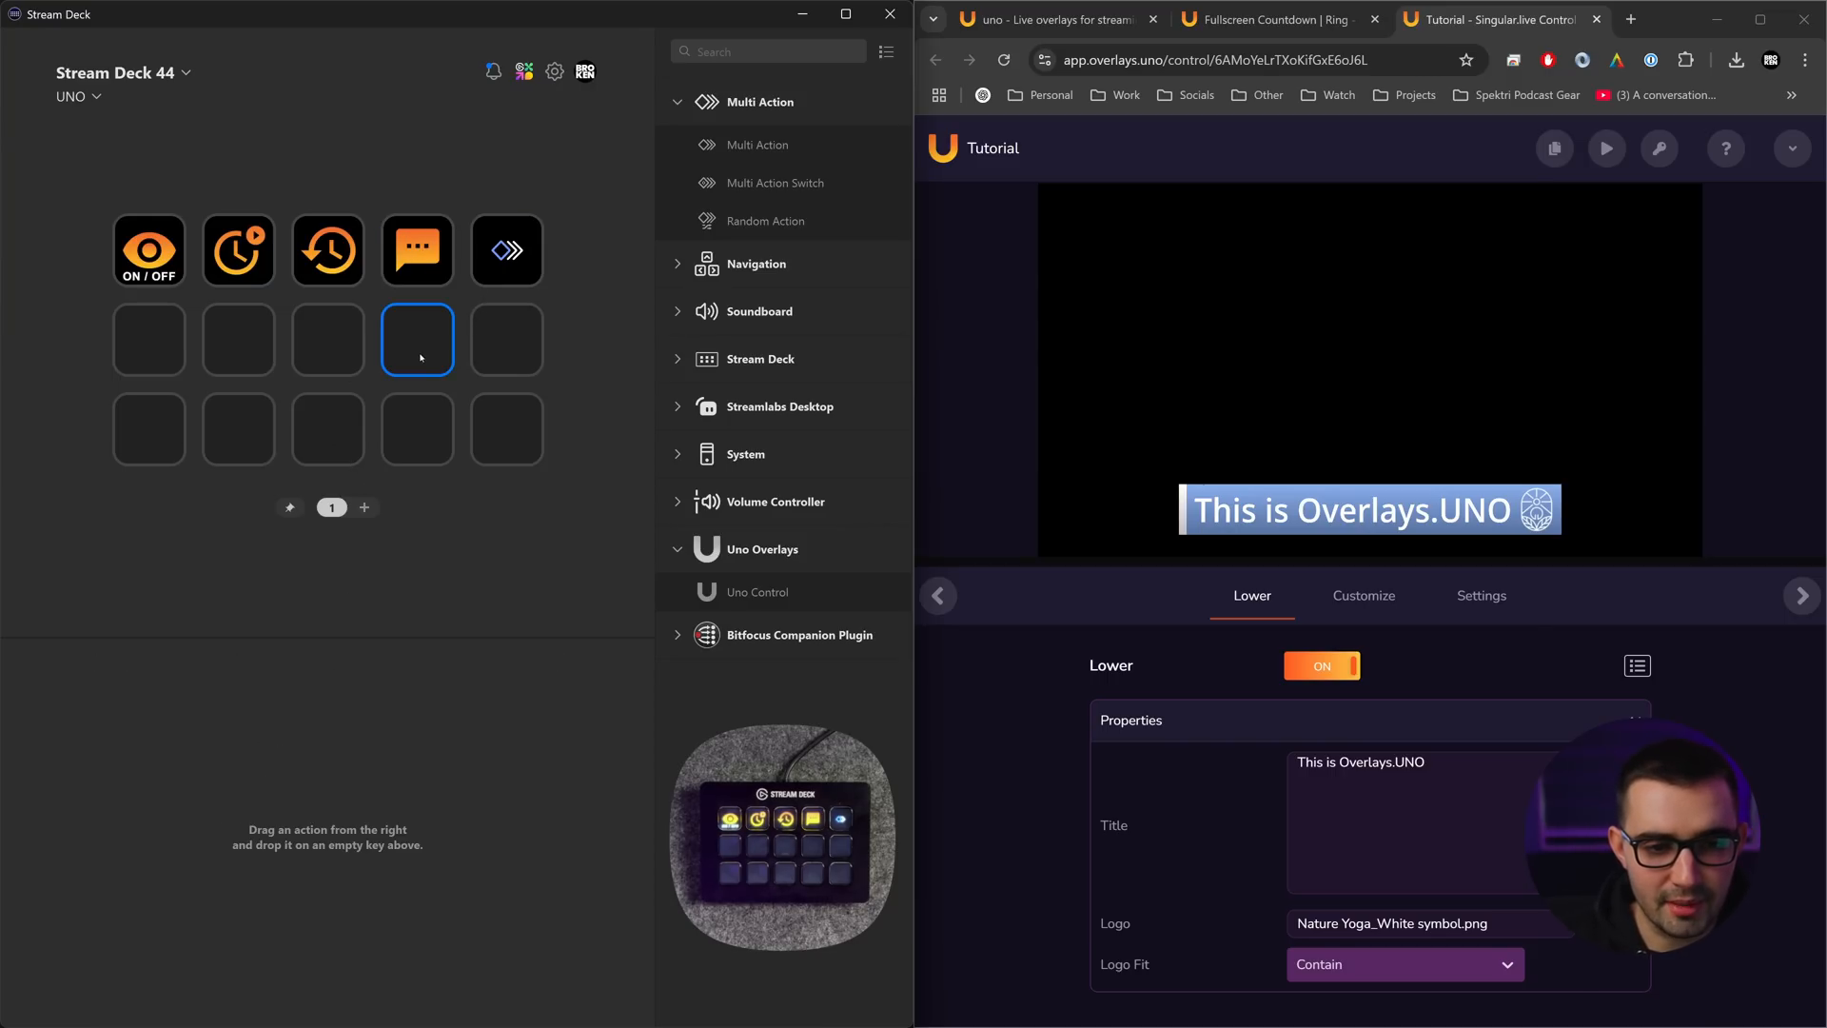
key("ctrl+v")
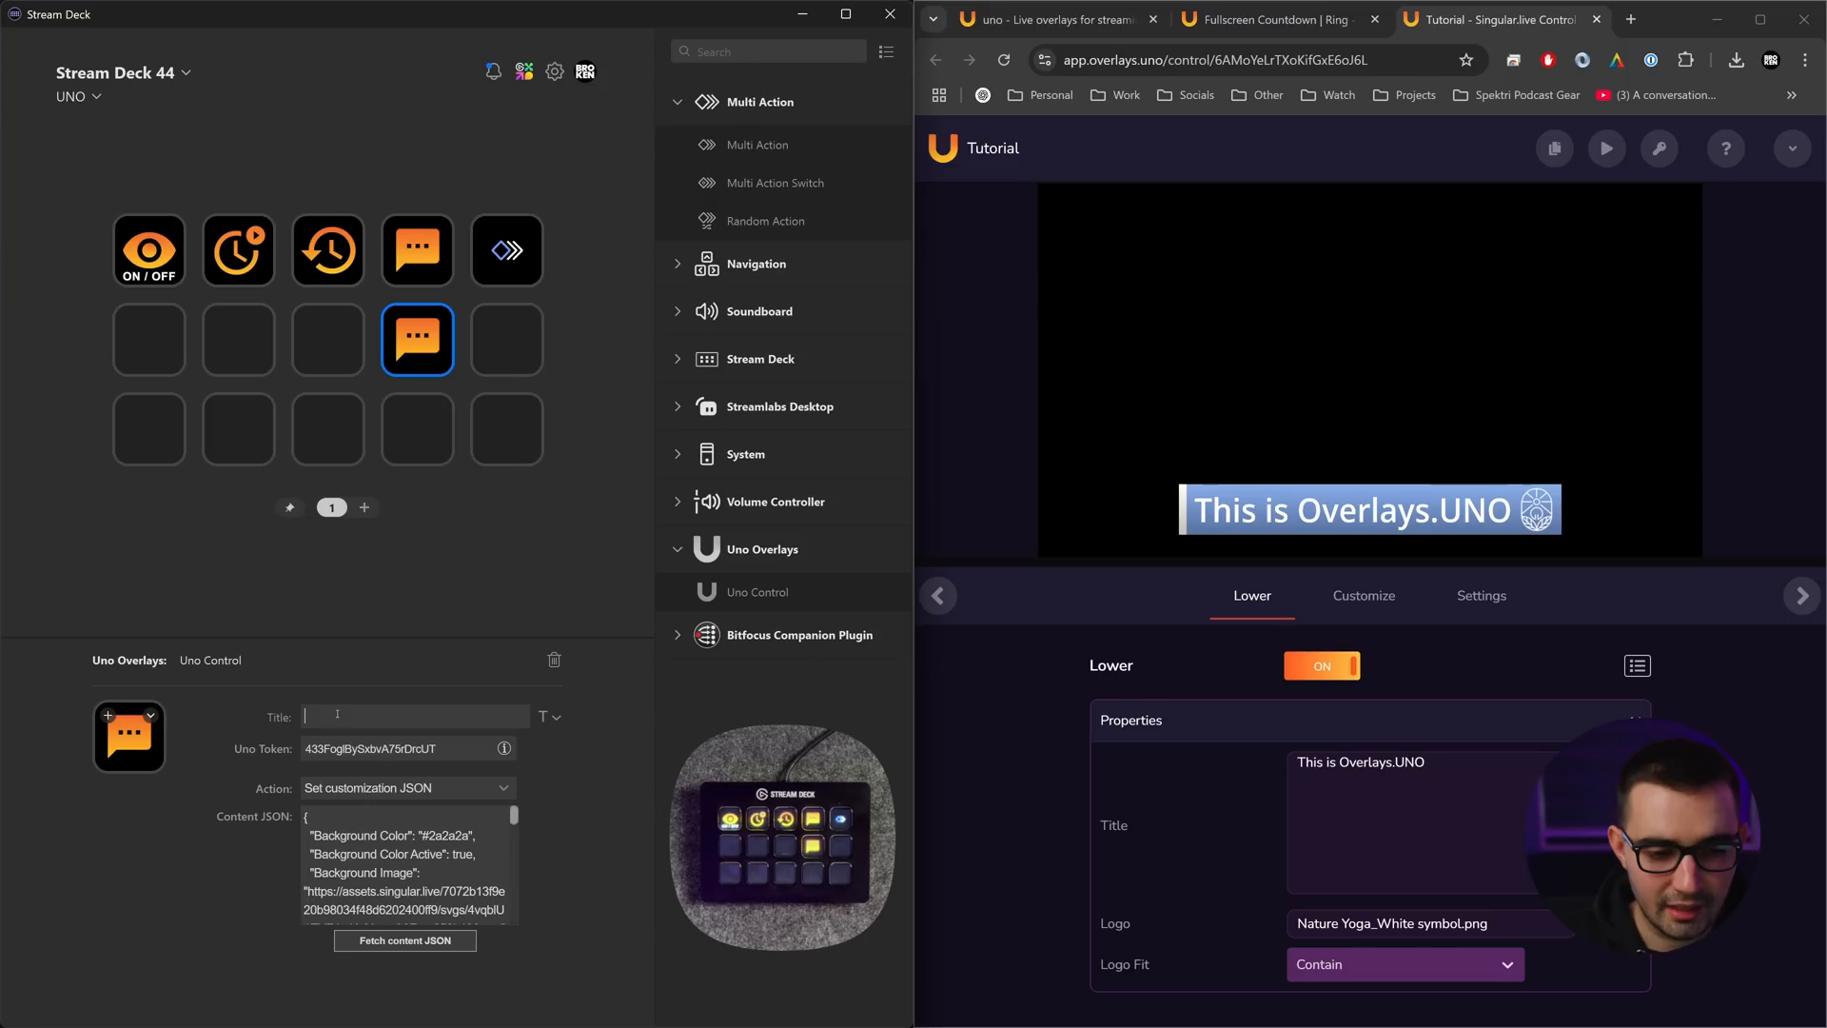
type("JSON")
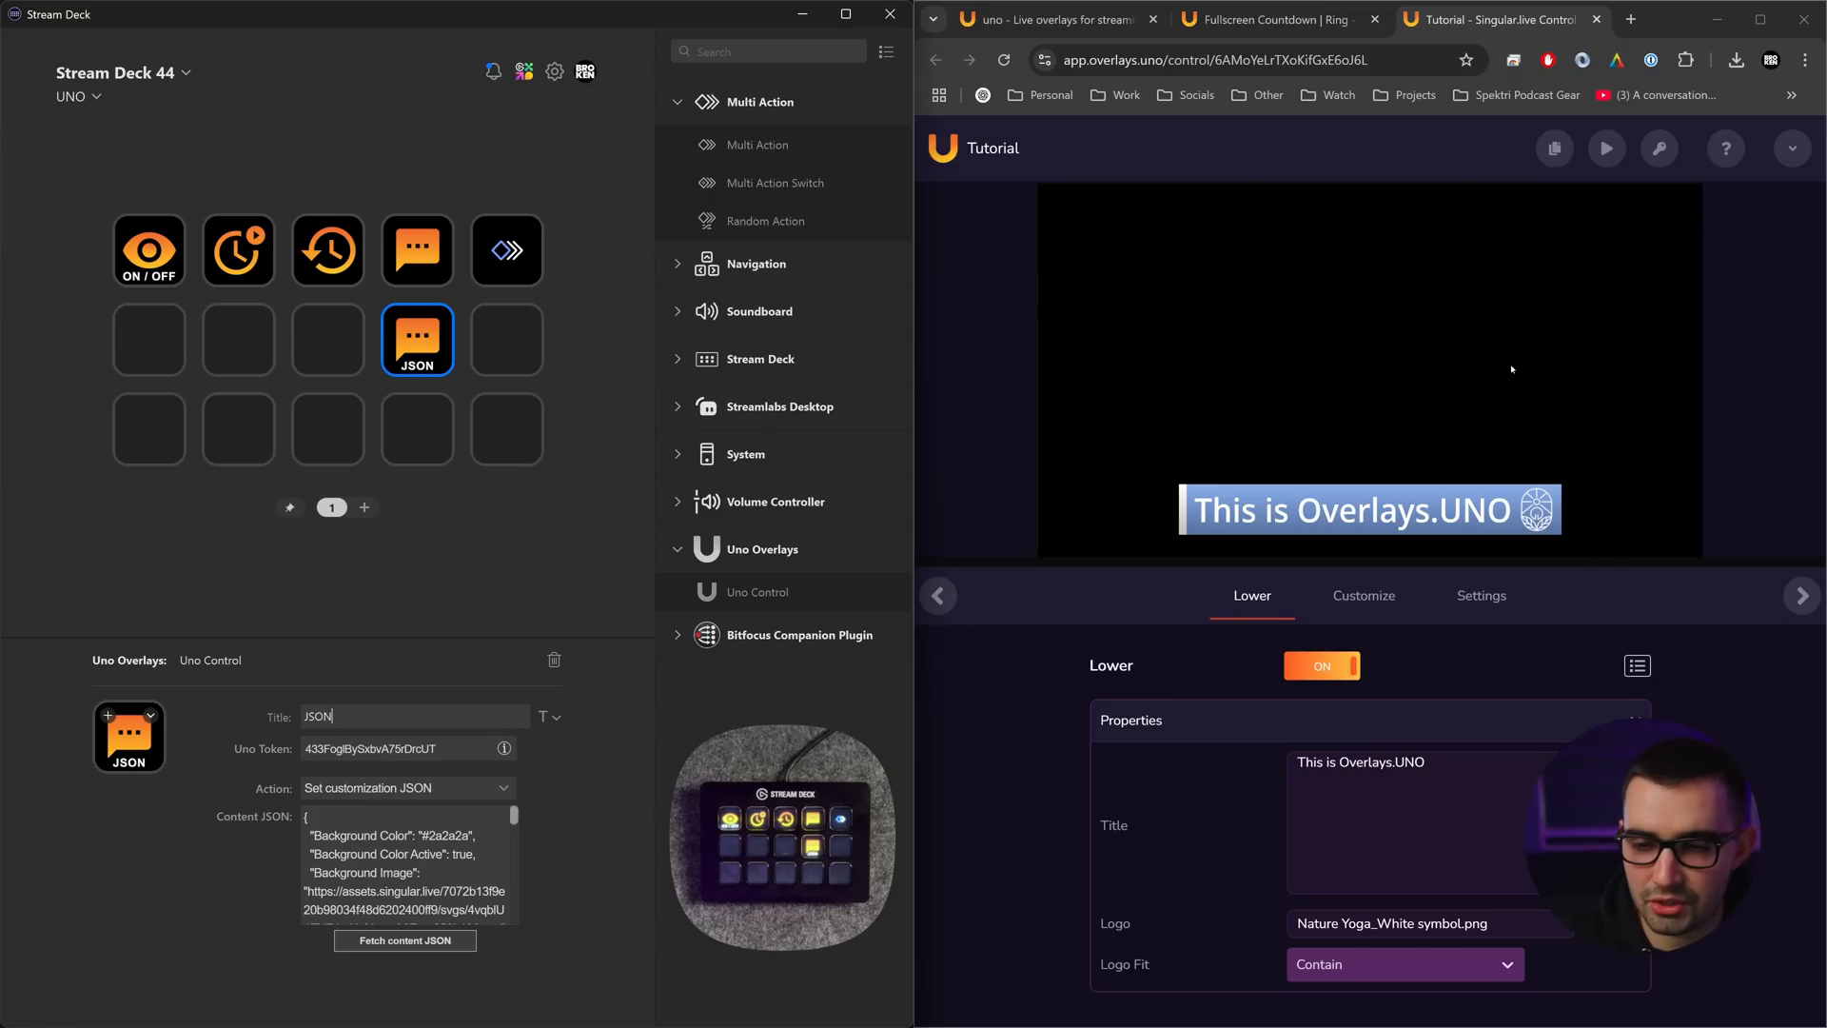
- Replace the JSON key's Uno Token with the Tutorial overlay's token and set its action to Set overlay content JSON
left_click(1659, 148)
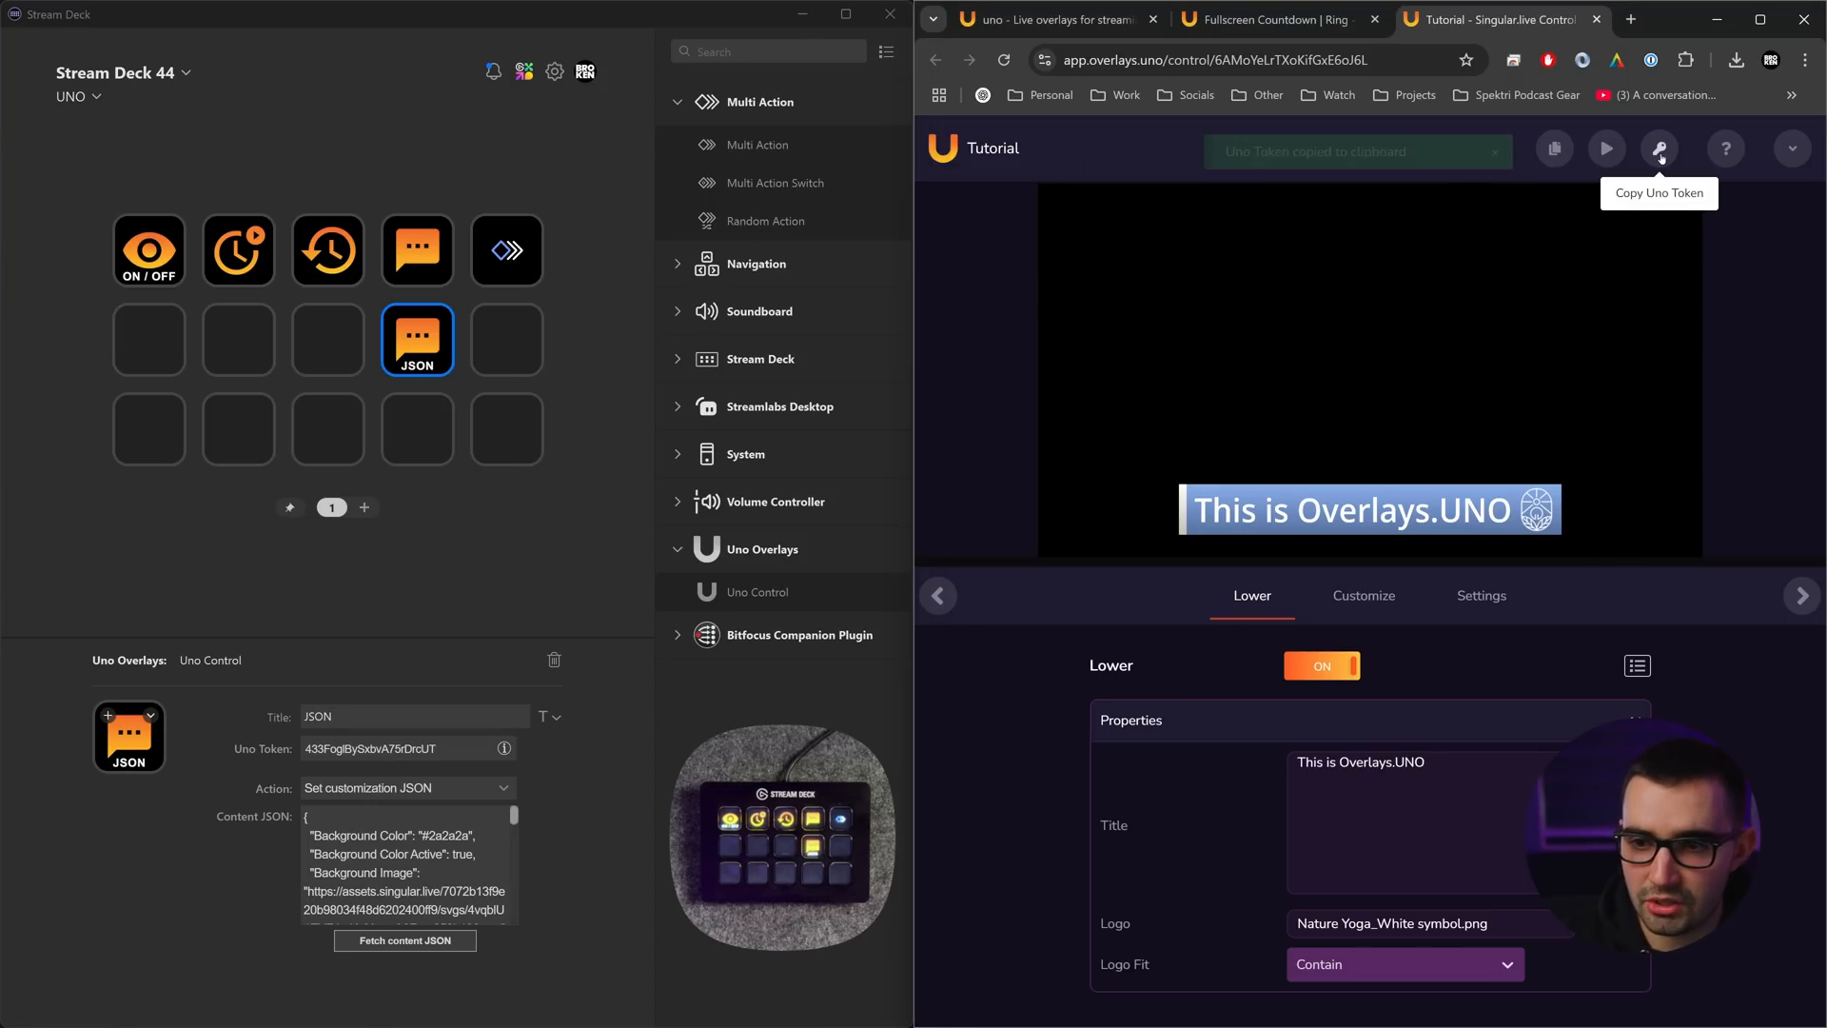
left_click(458, 743)
key("ctrl+a")
key("ctrl+v")
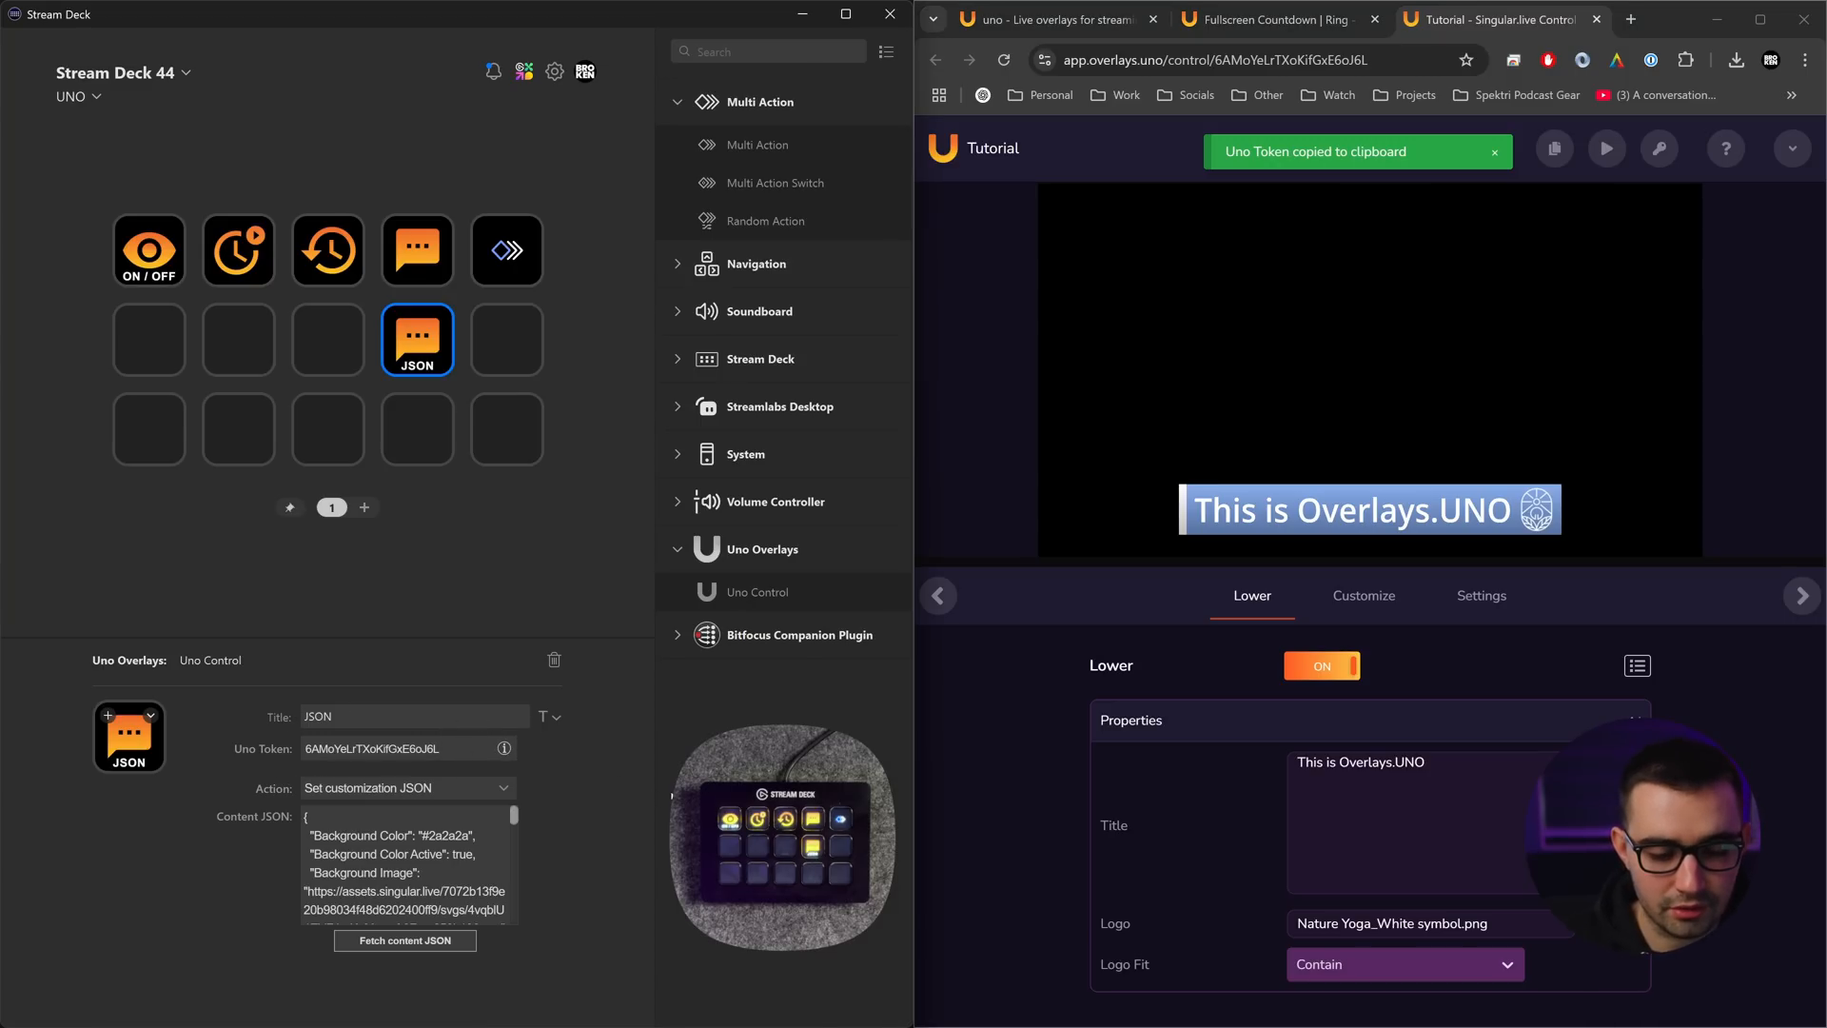
left_click(504, 789)
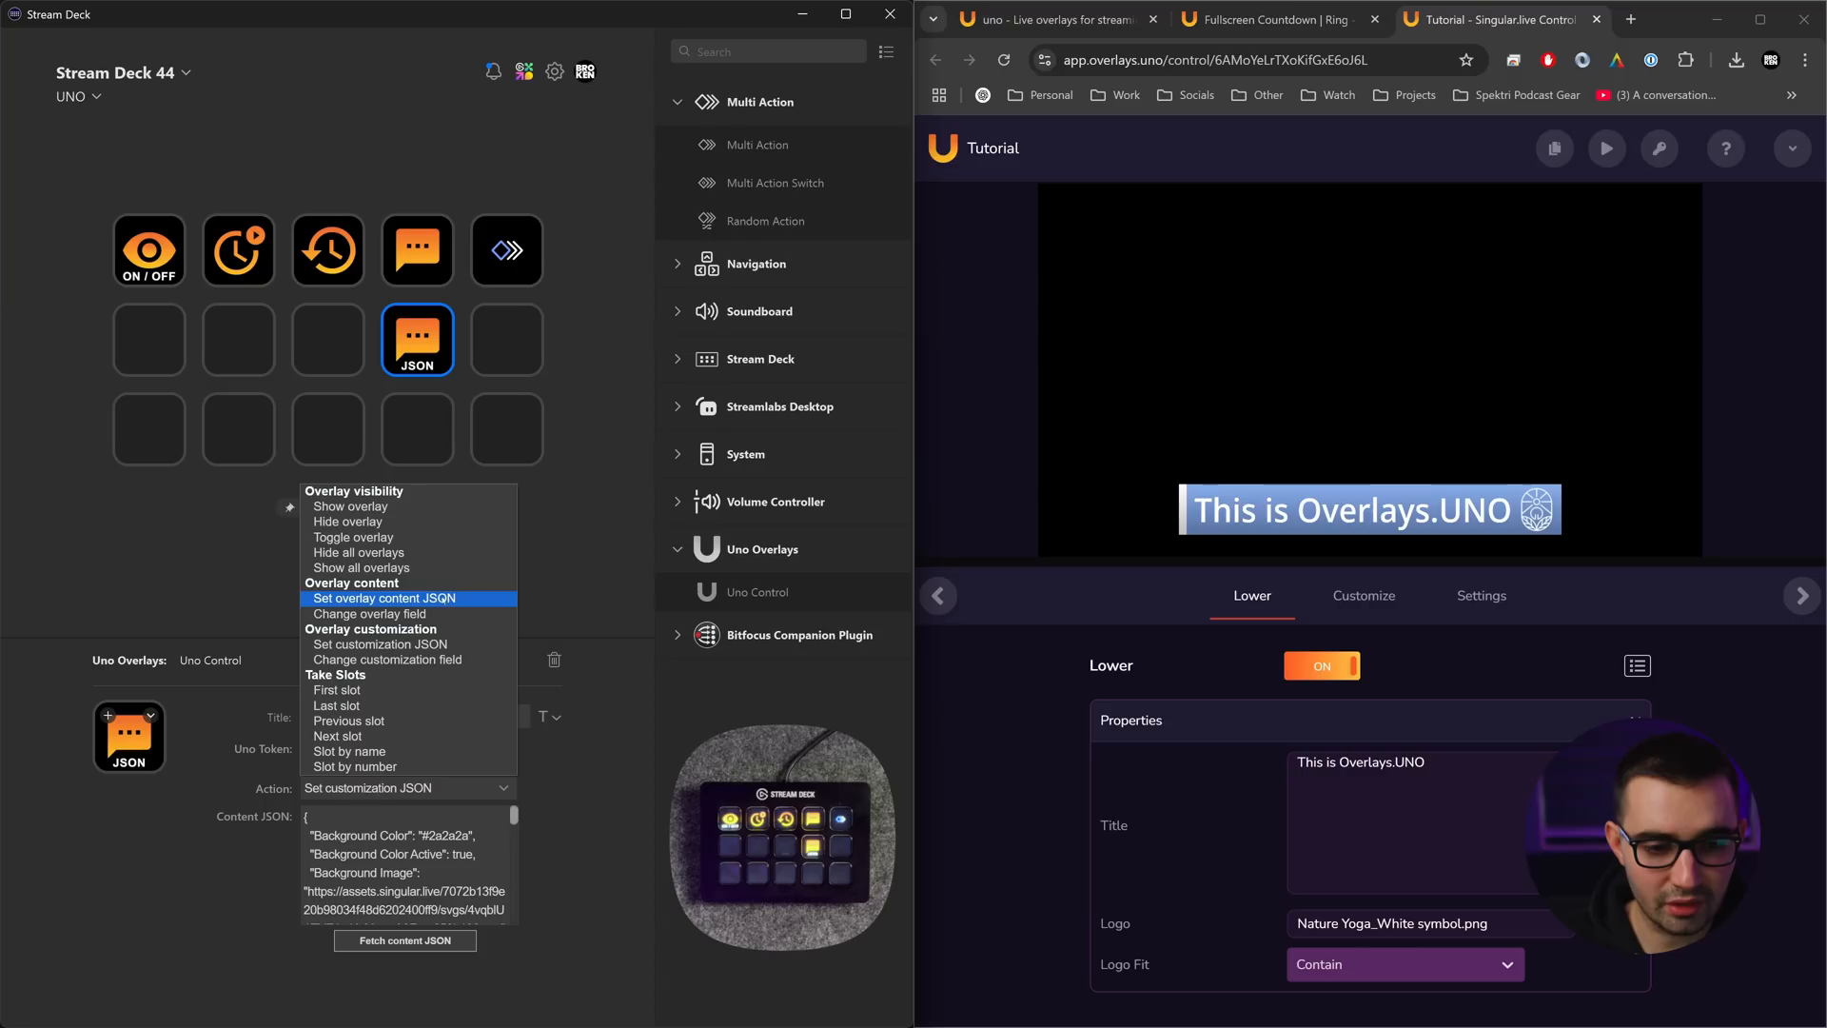
left_click(461, 599)
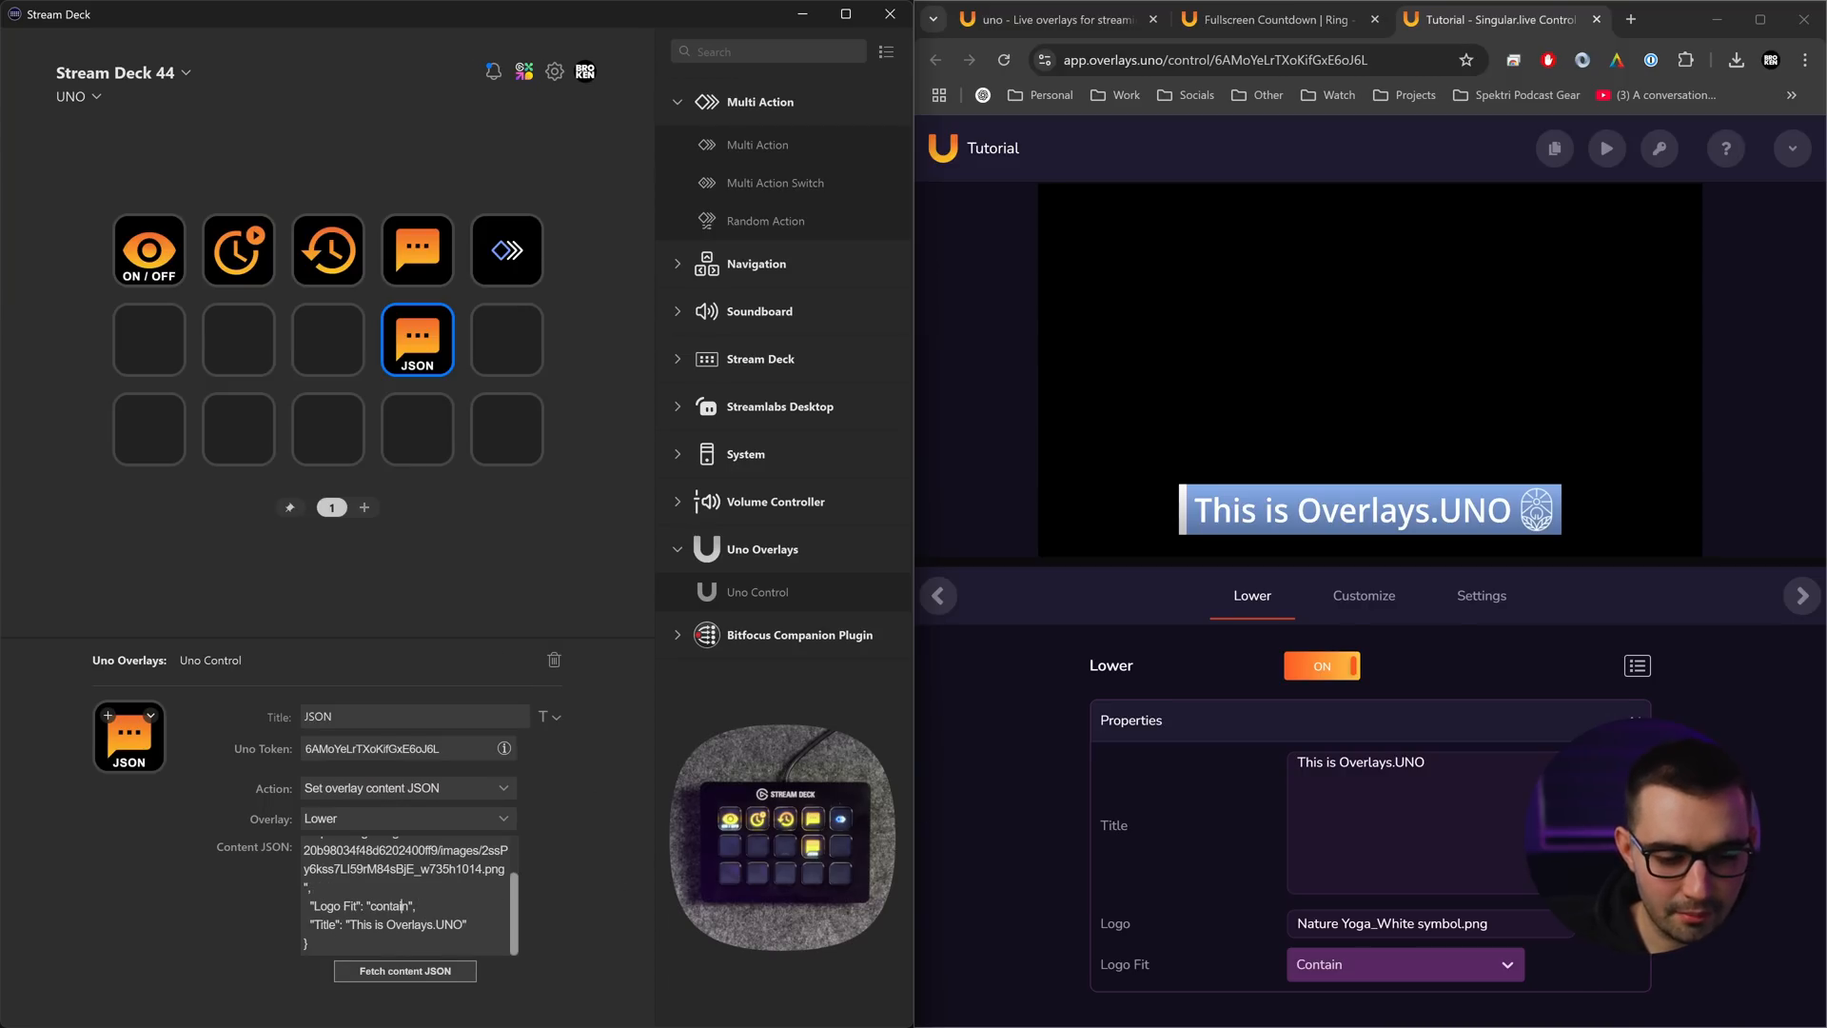
- Copy the JSON key's entire content JSON into the UNO JSON.txt file in Notepad
key("ctrl+a")
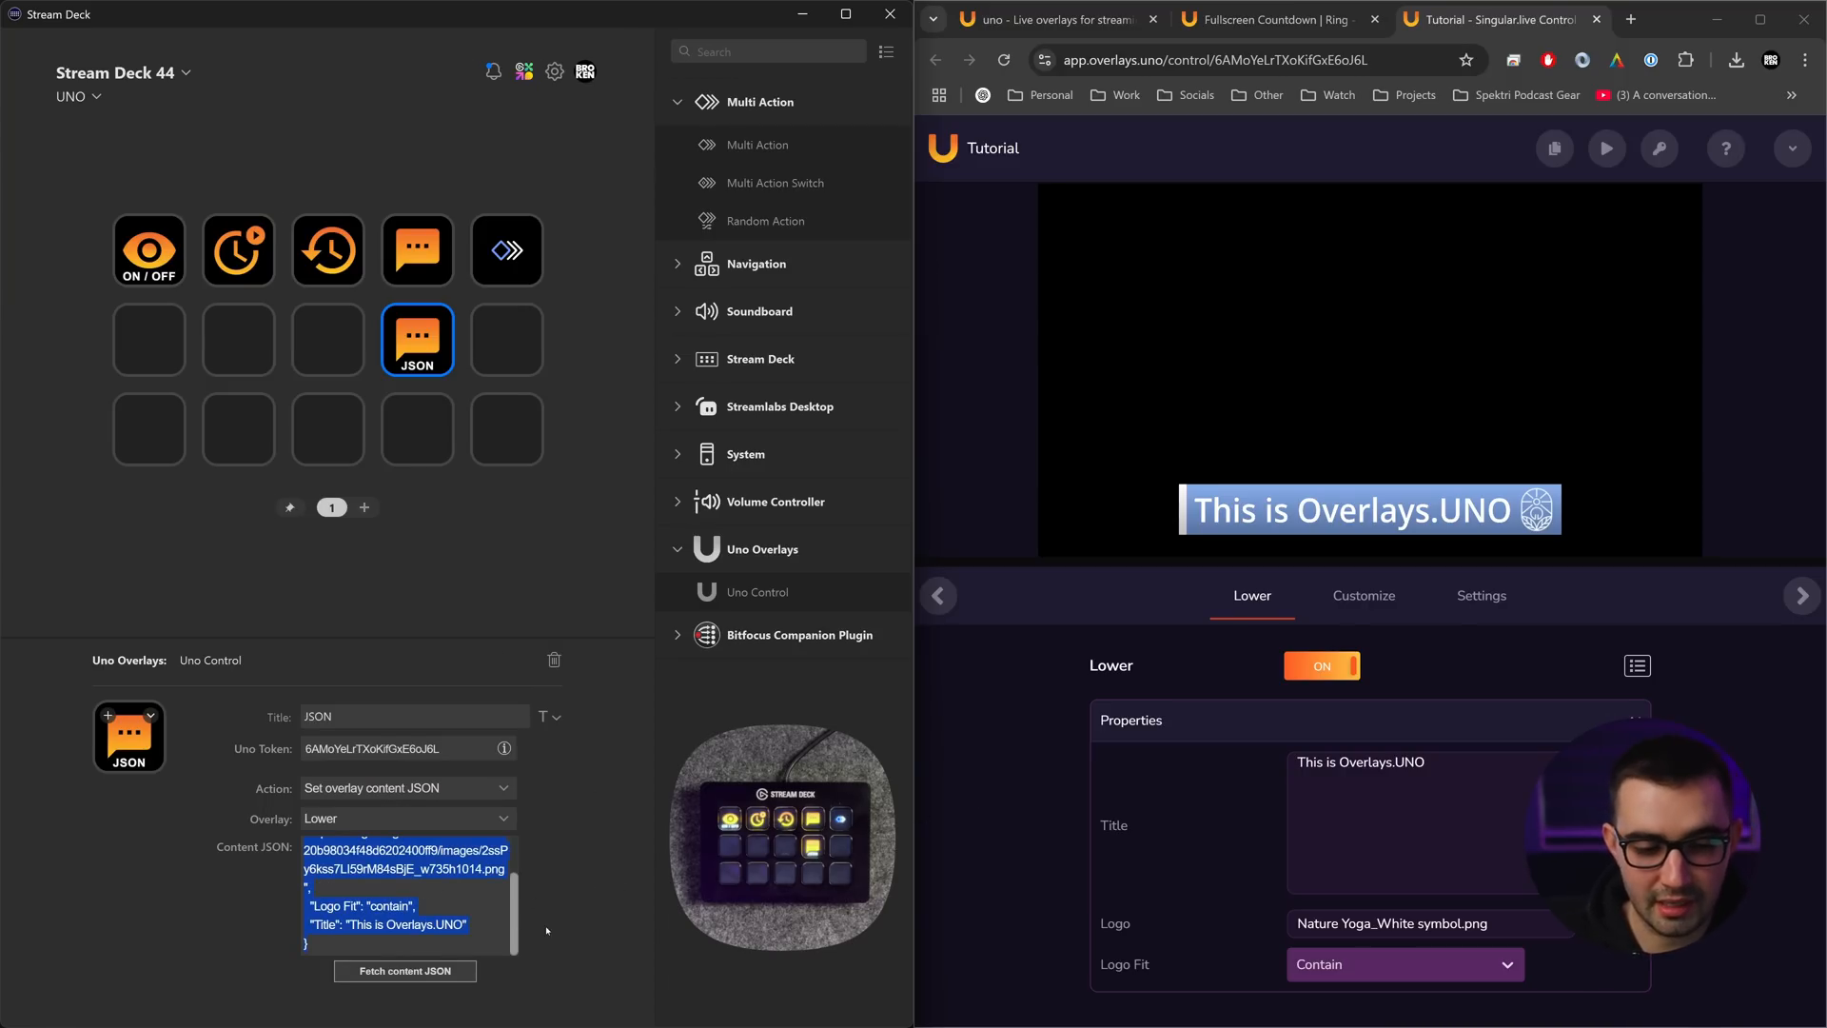
key("alt+Tab")
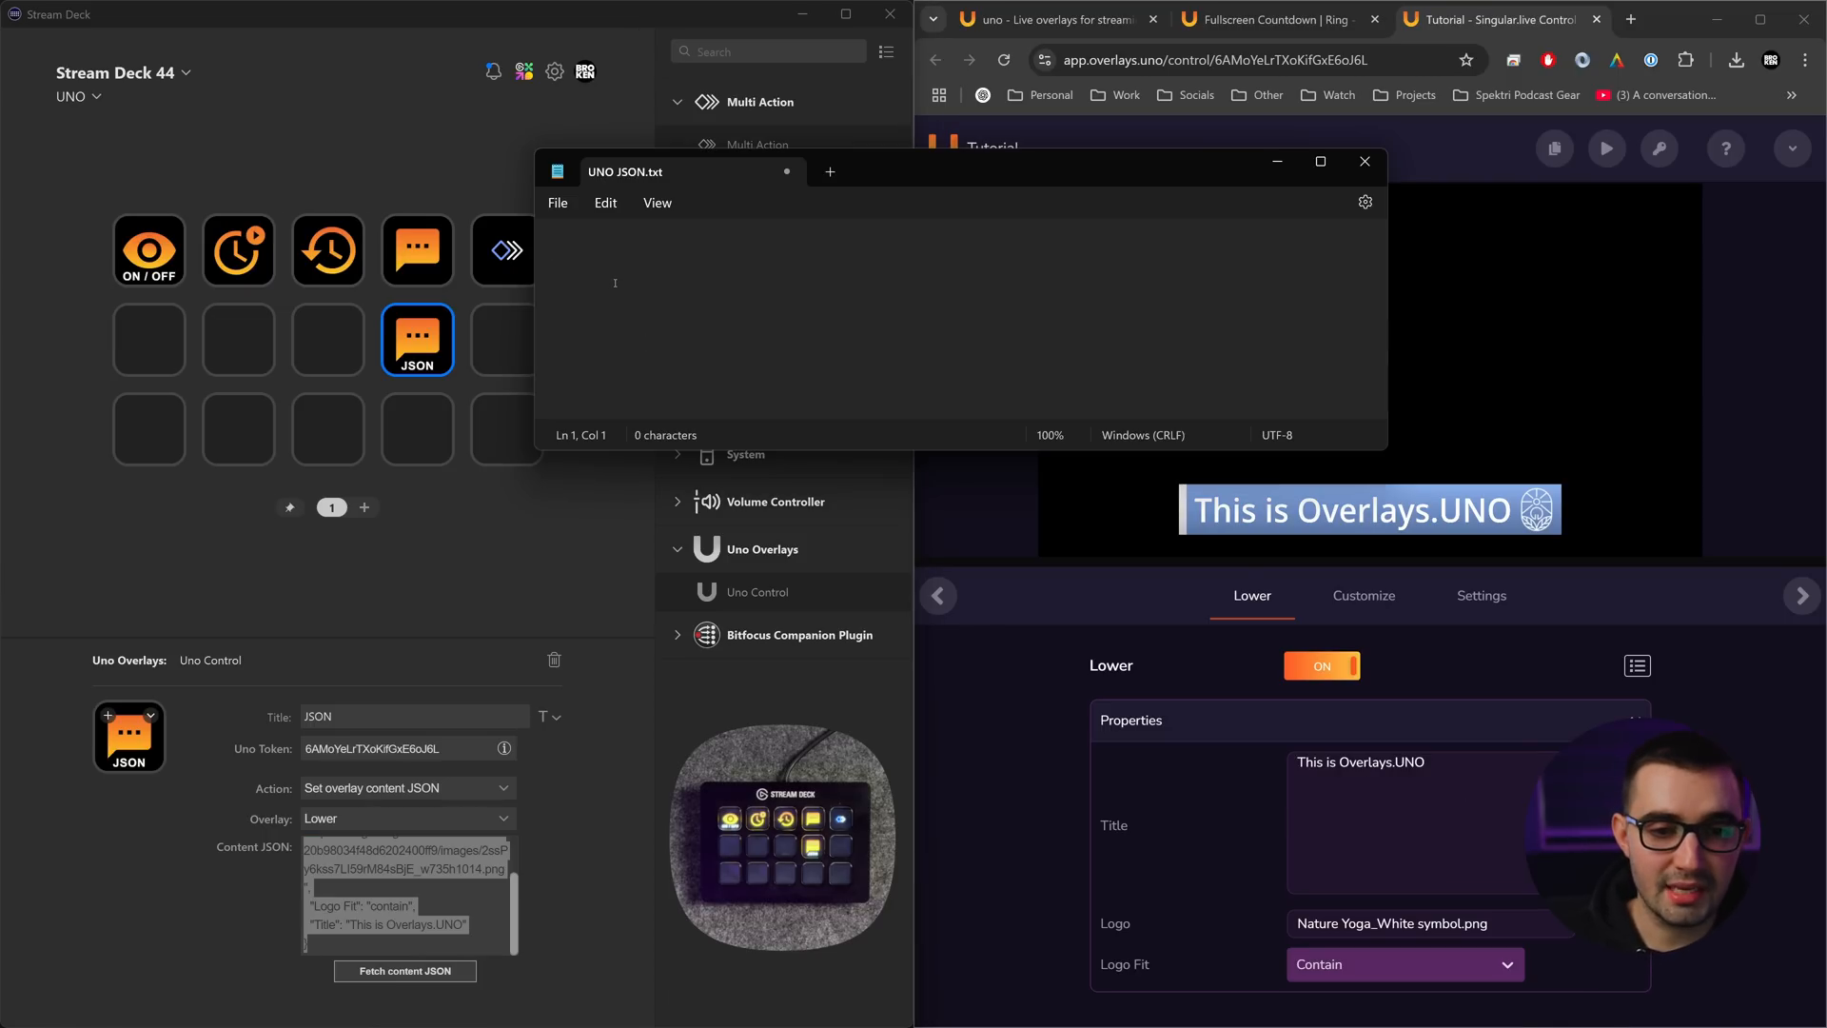
key("ctrl+v")
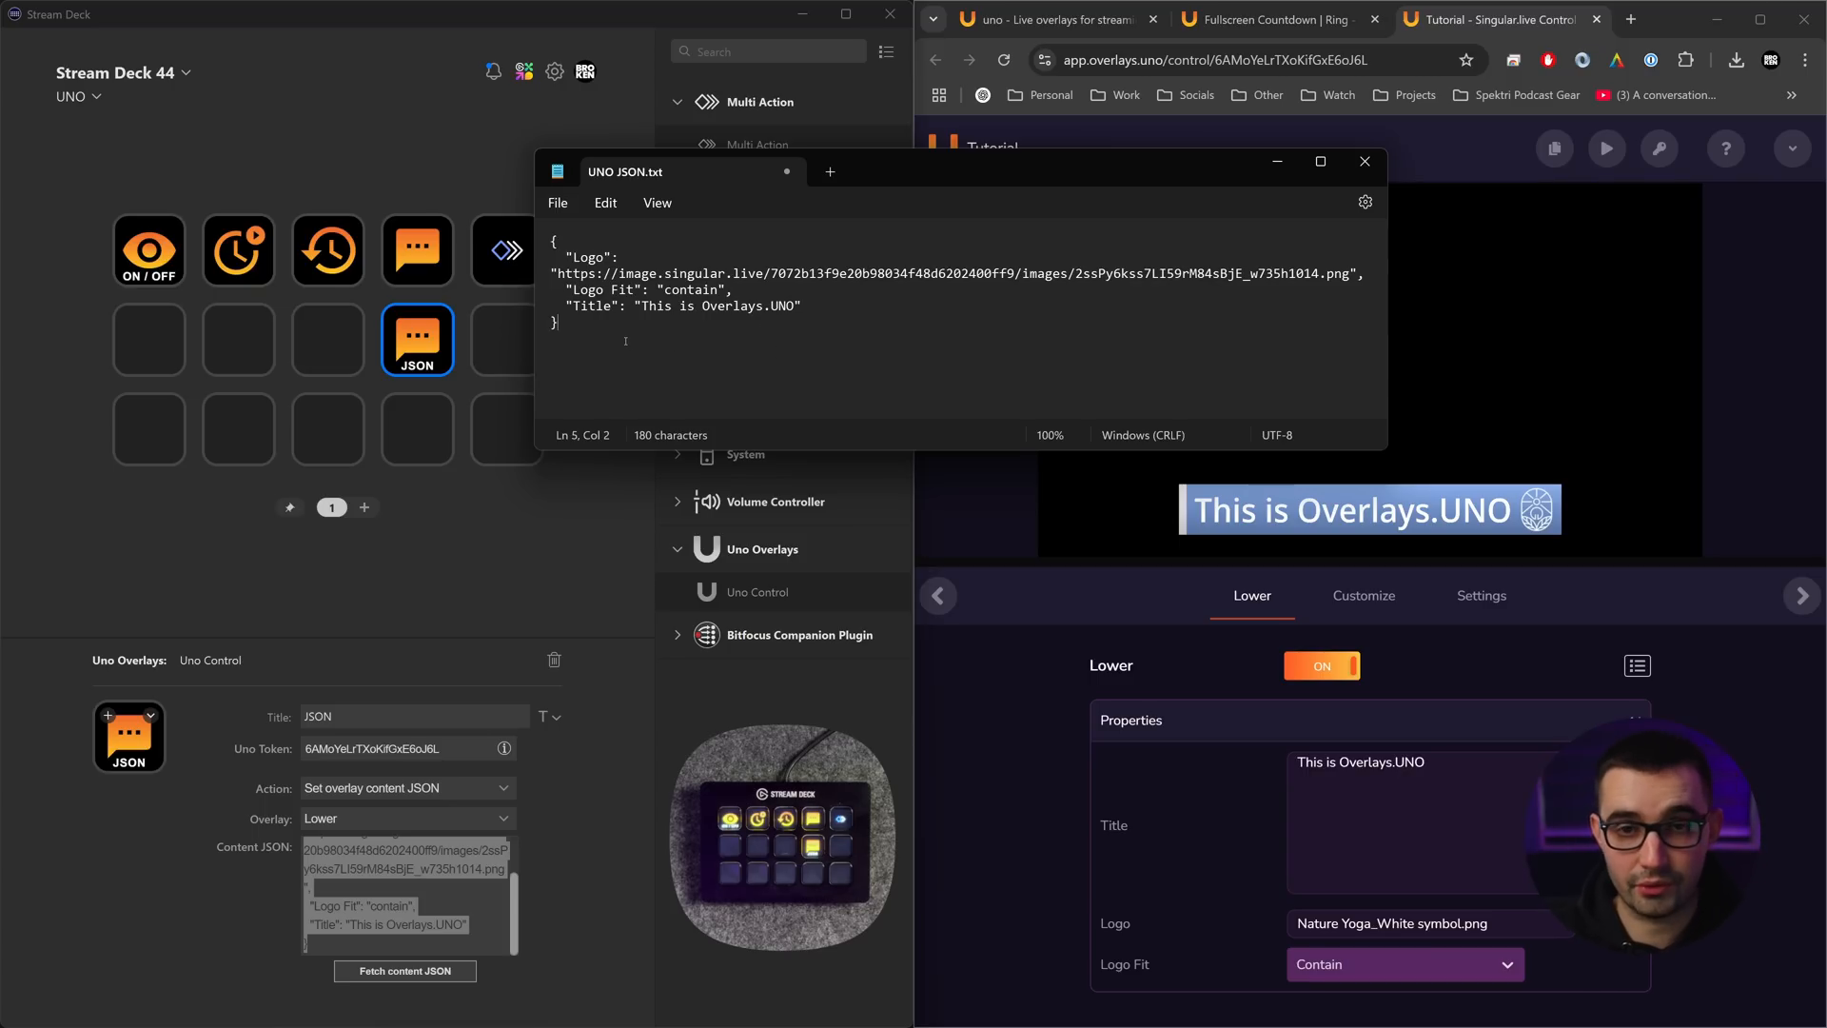
- Examine the Logo and Title entries of the pasted JSON against the Lower overlay's properties
double_click(588, 258)
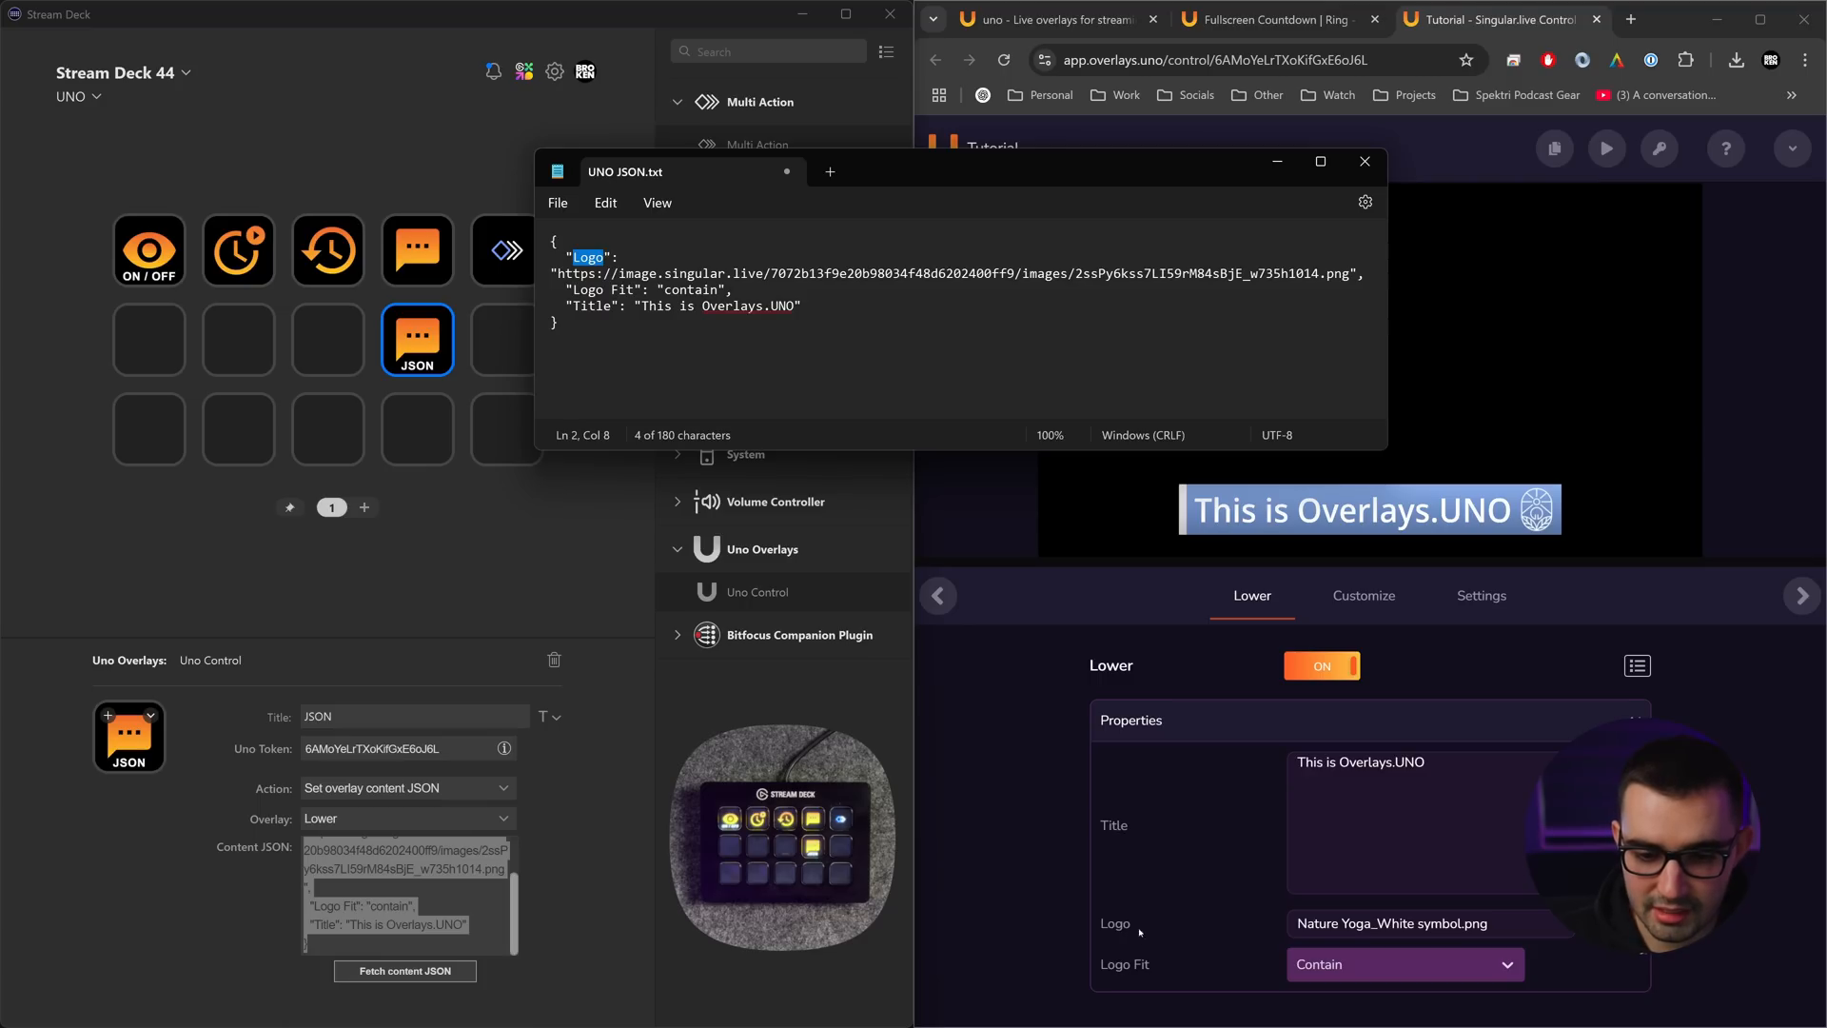
left_click_drag(561, 273, 1349, 274)
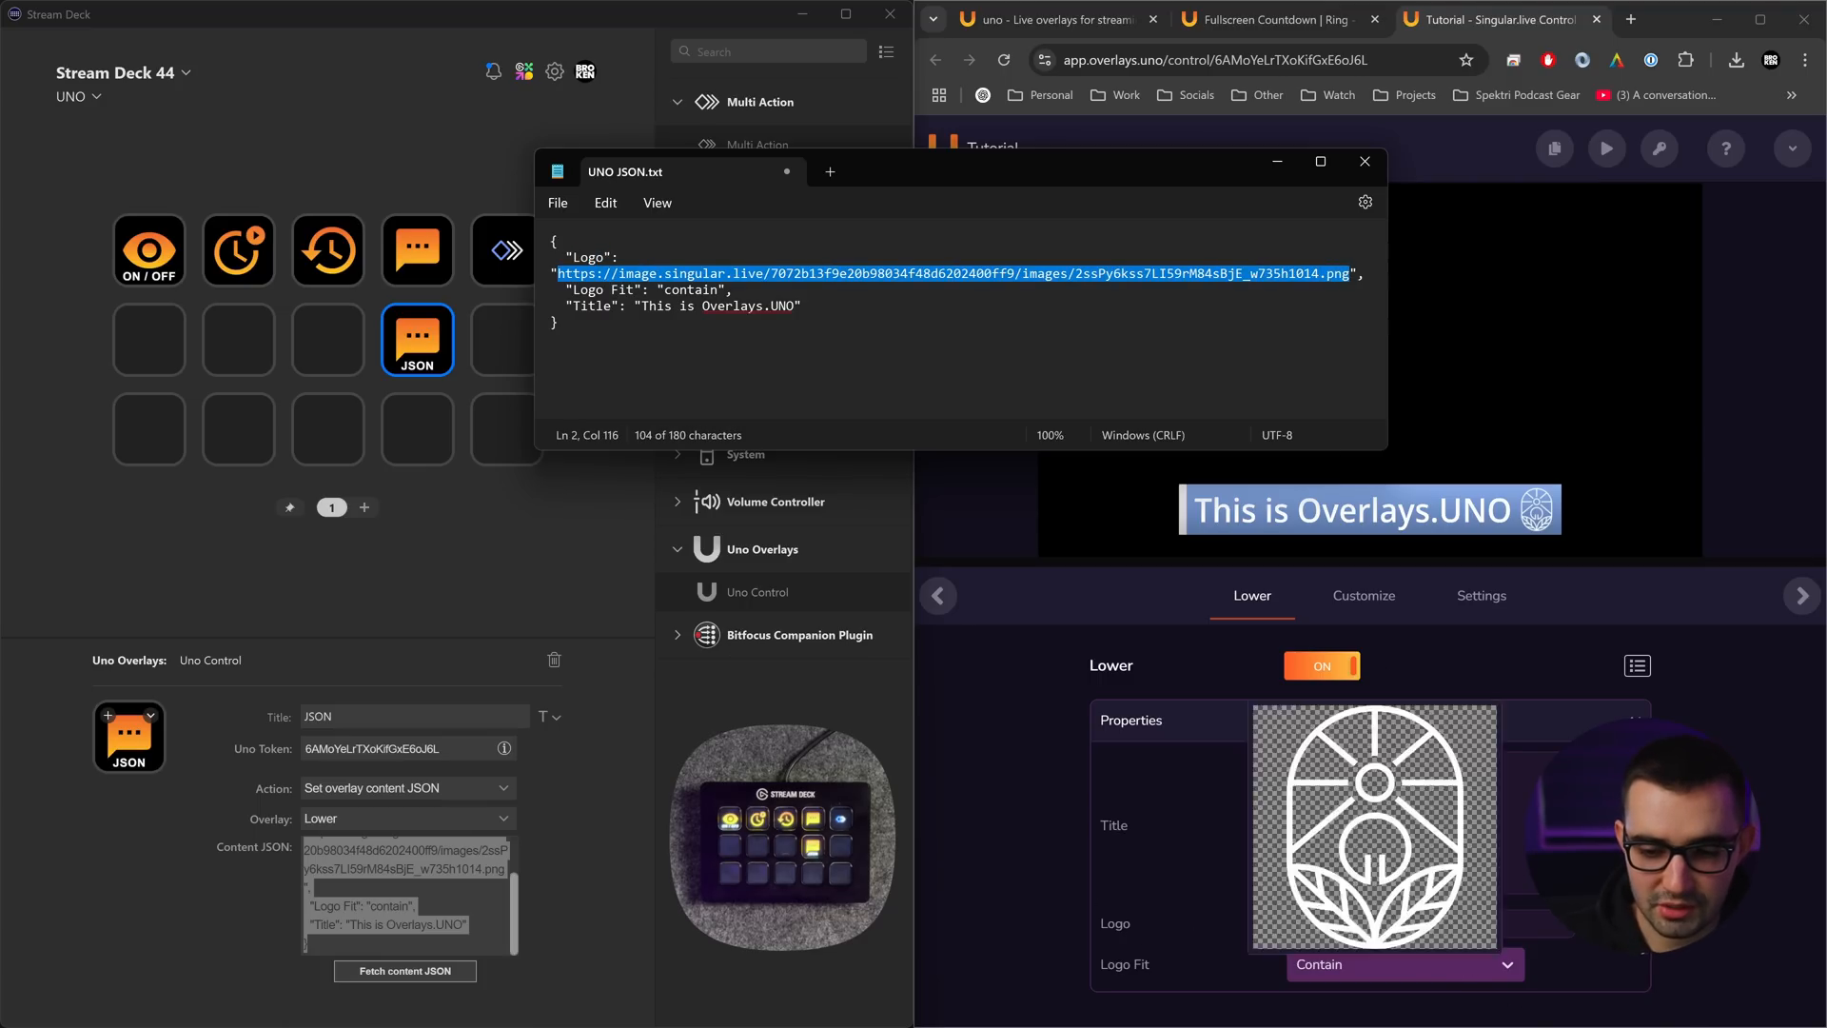
left_click_drag(567, 305, 611, 305)
left_click_drag(795, 306, 642, 306)
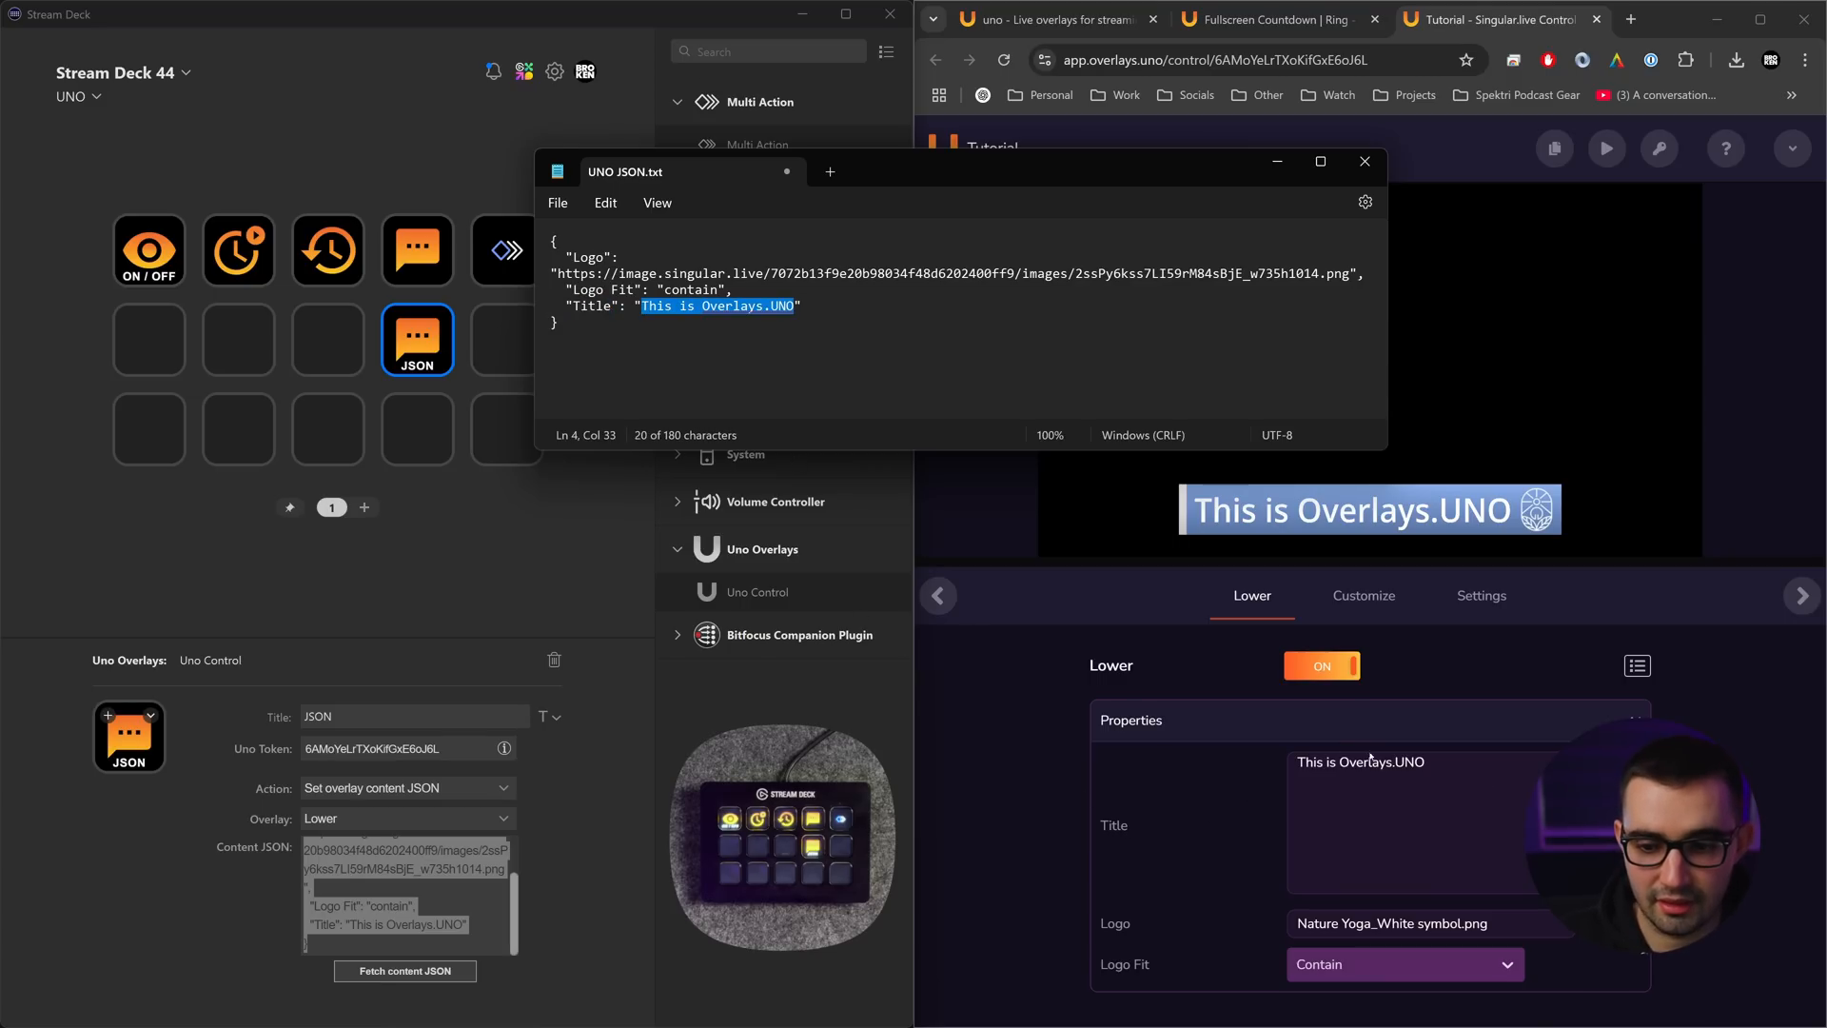
- Back in Stream Deck, duplicate the JSON key onto the key directly below it and title the copy JSON v2
left_click(403, 369)
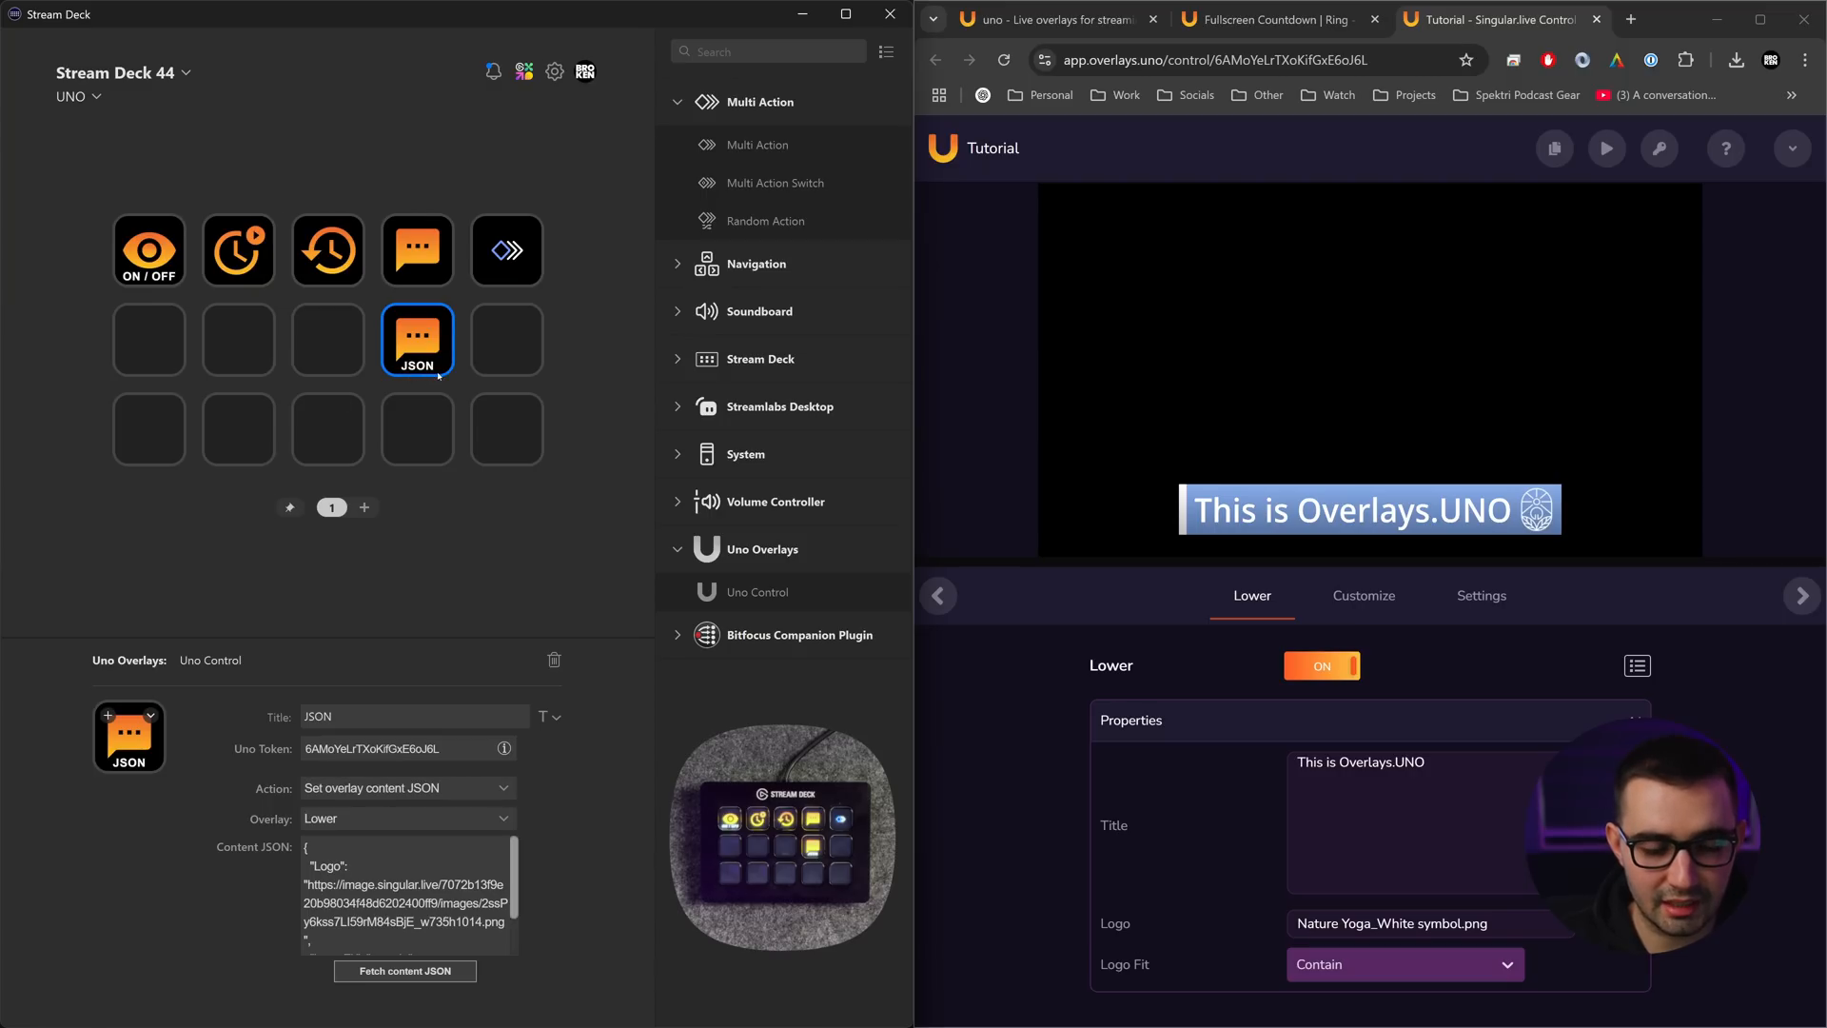
key("ctrl+c")
left_click(417, 429)
key("ctrl+v")
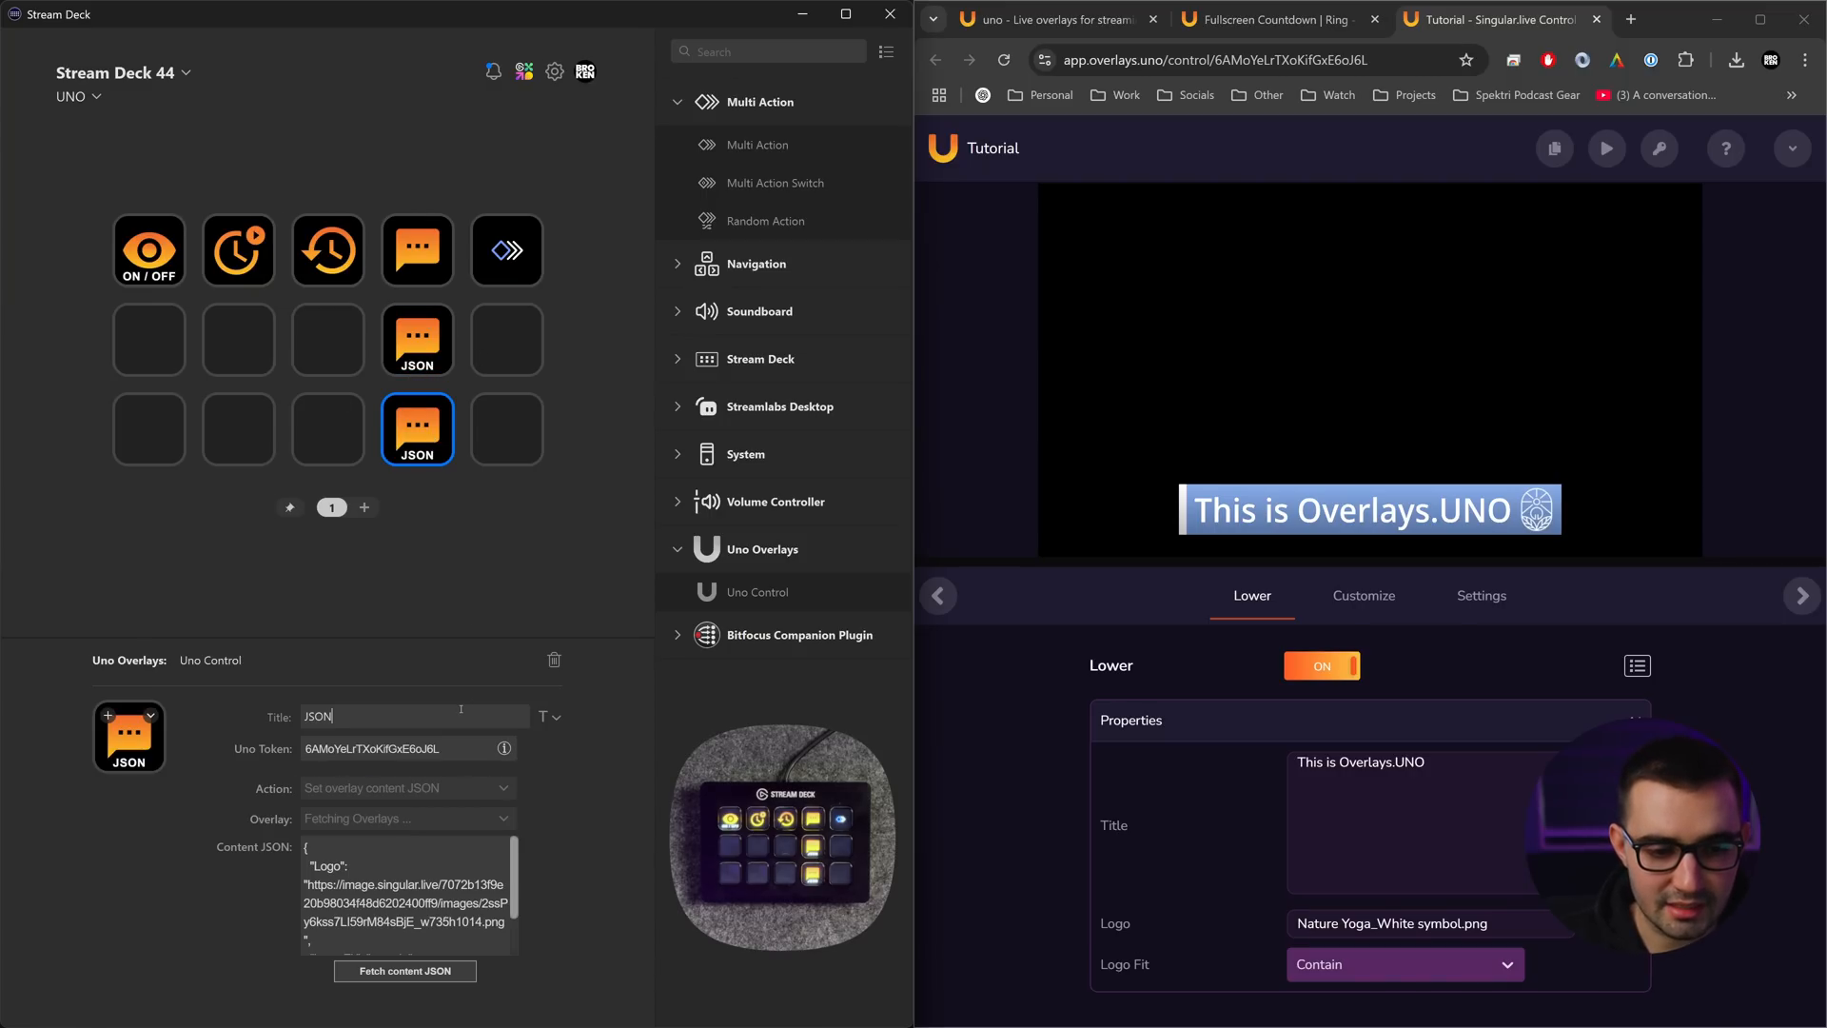
left_click(394, 725)
type("v2")
key("Return")
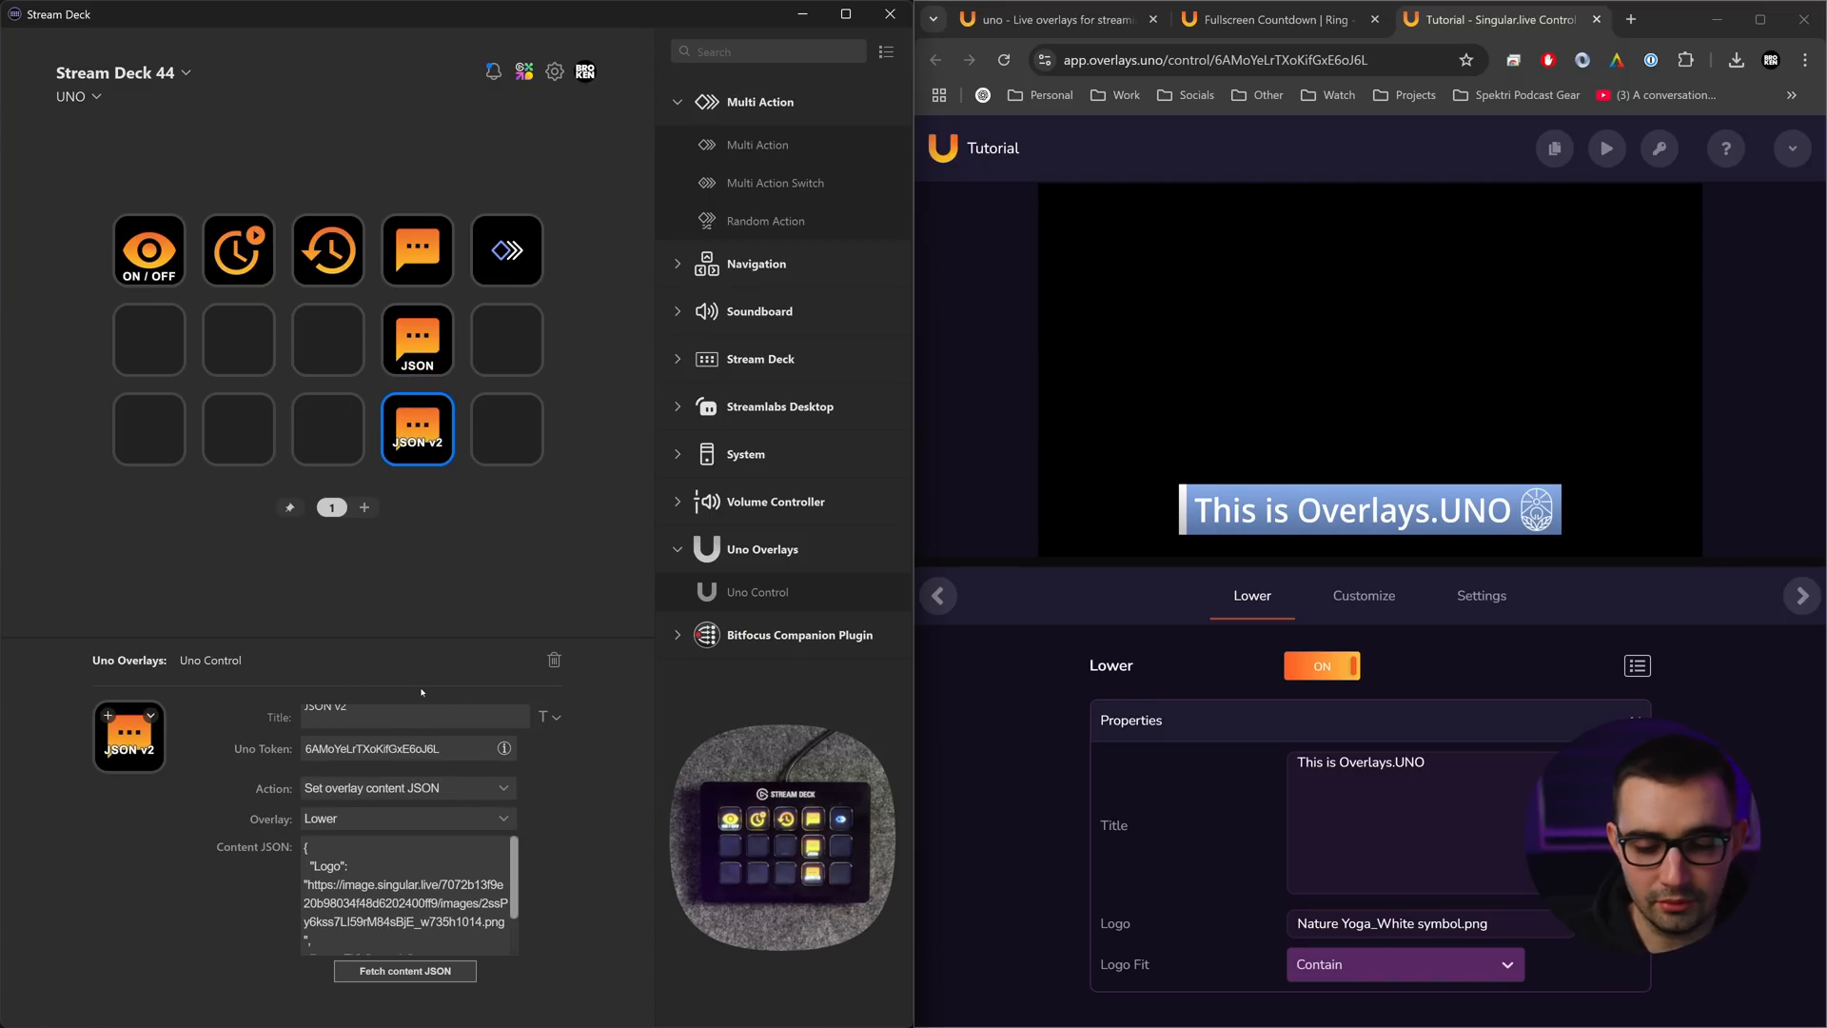
- Set the Lower overlay's title to the person's full name and logo to BRO-KEN Youtube Watermark, then fetch its content JSON into the JSON v2 key
left_click(1490, 825)
key("ctrl+a")
type("Miran Behuli")
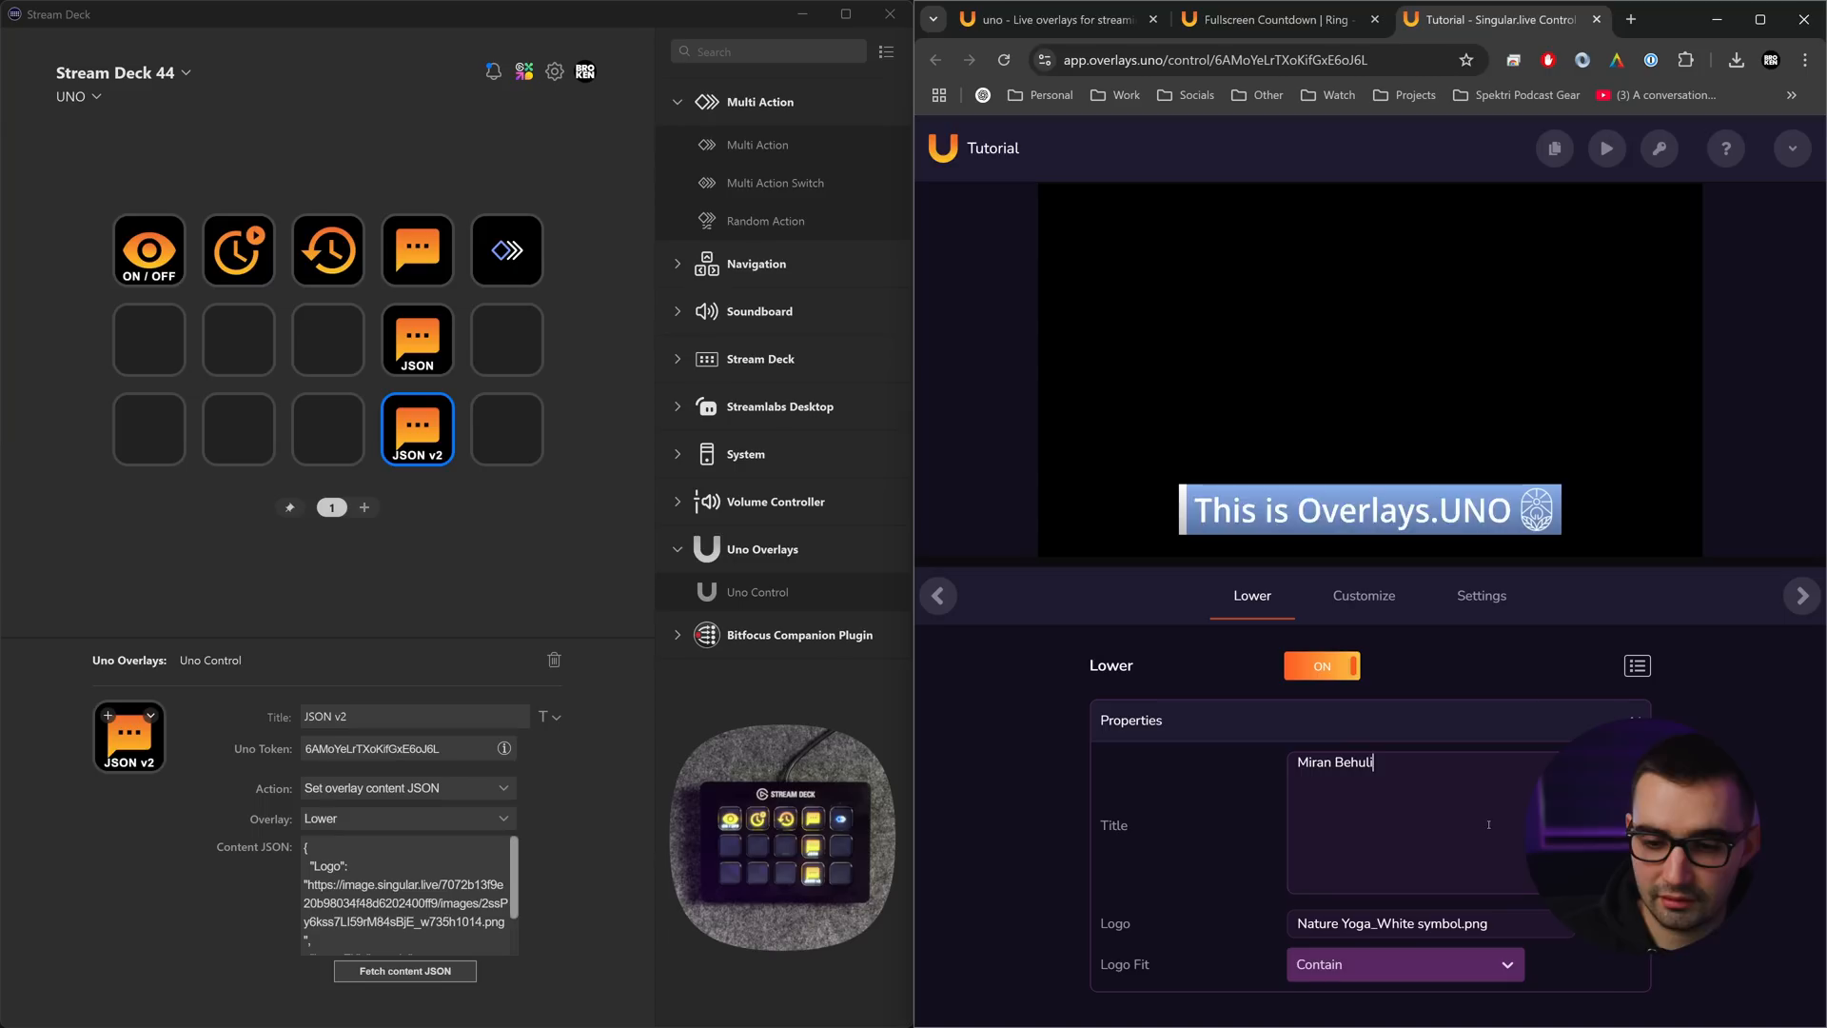
key("BackSpace")
key("BackSpace")
key("BackSpace")
type("luli")
left_click(1447, 923)
left_click(1300, 418)
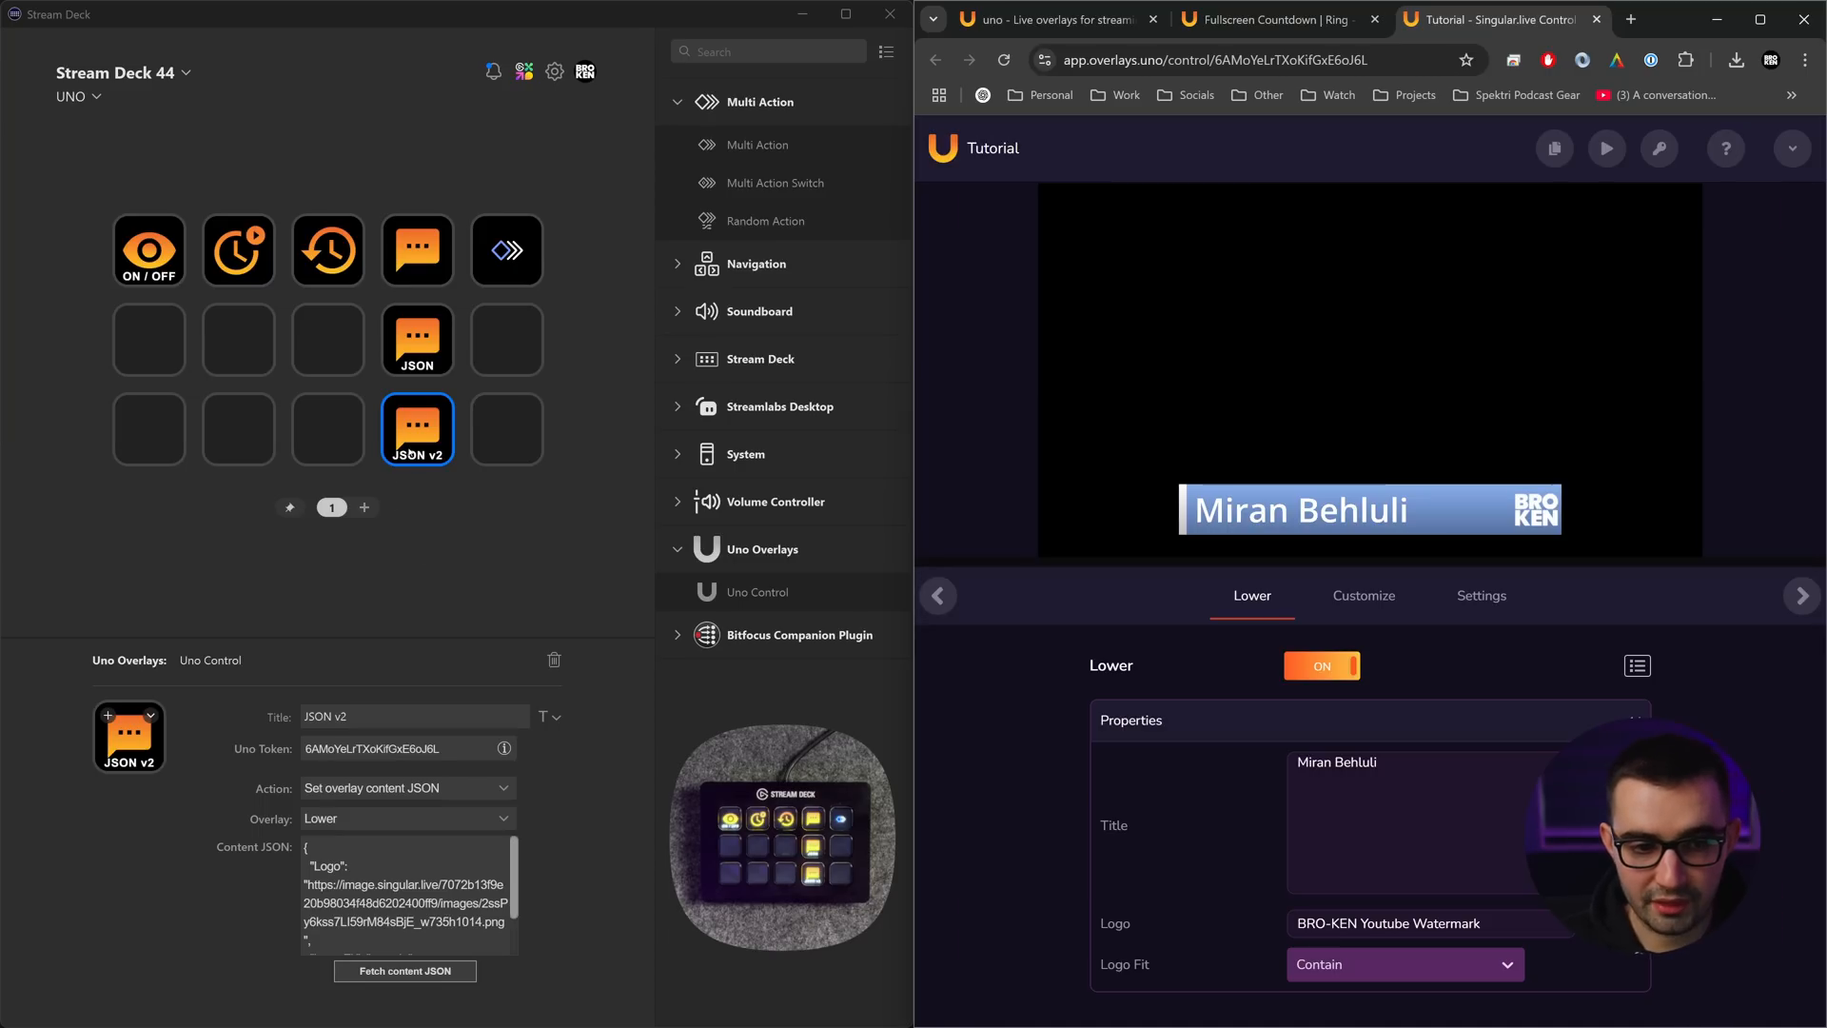
left_click(428, 972)
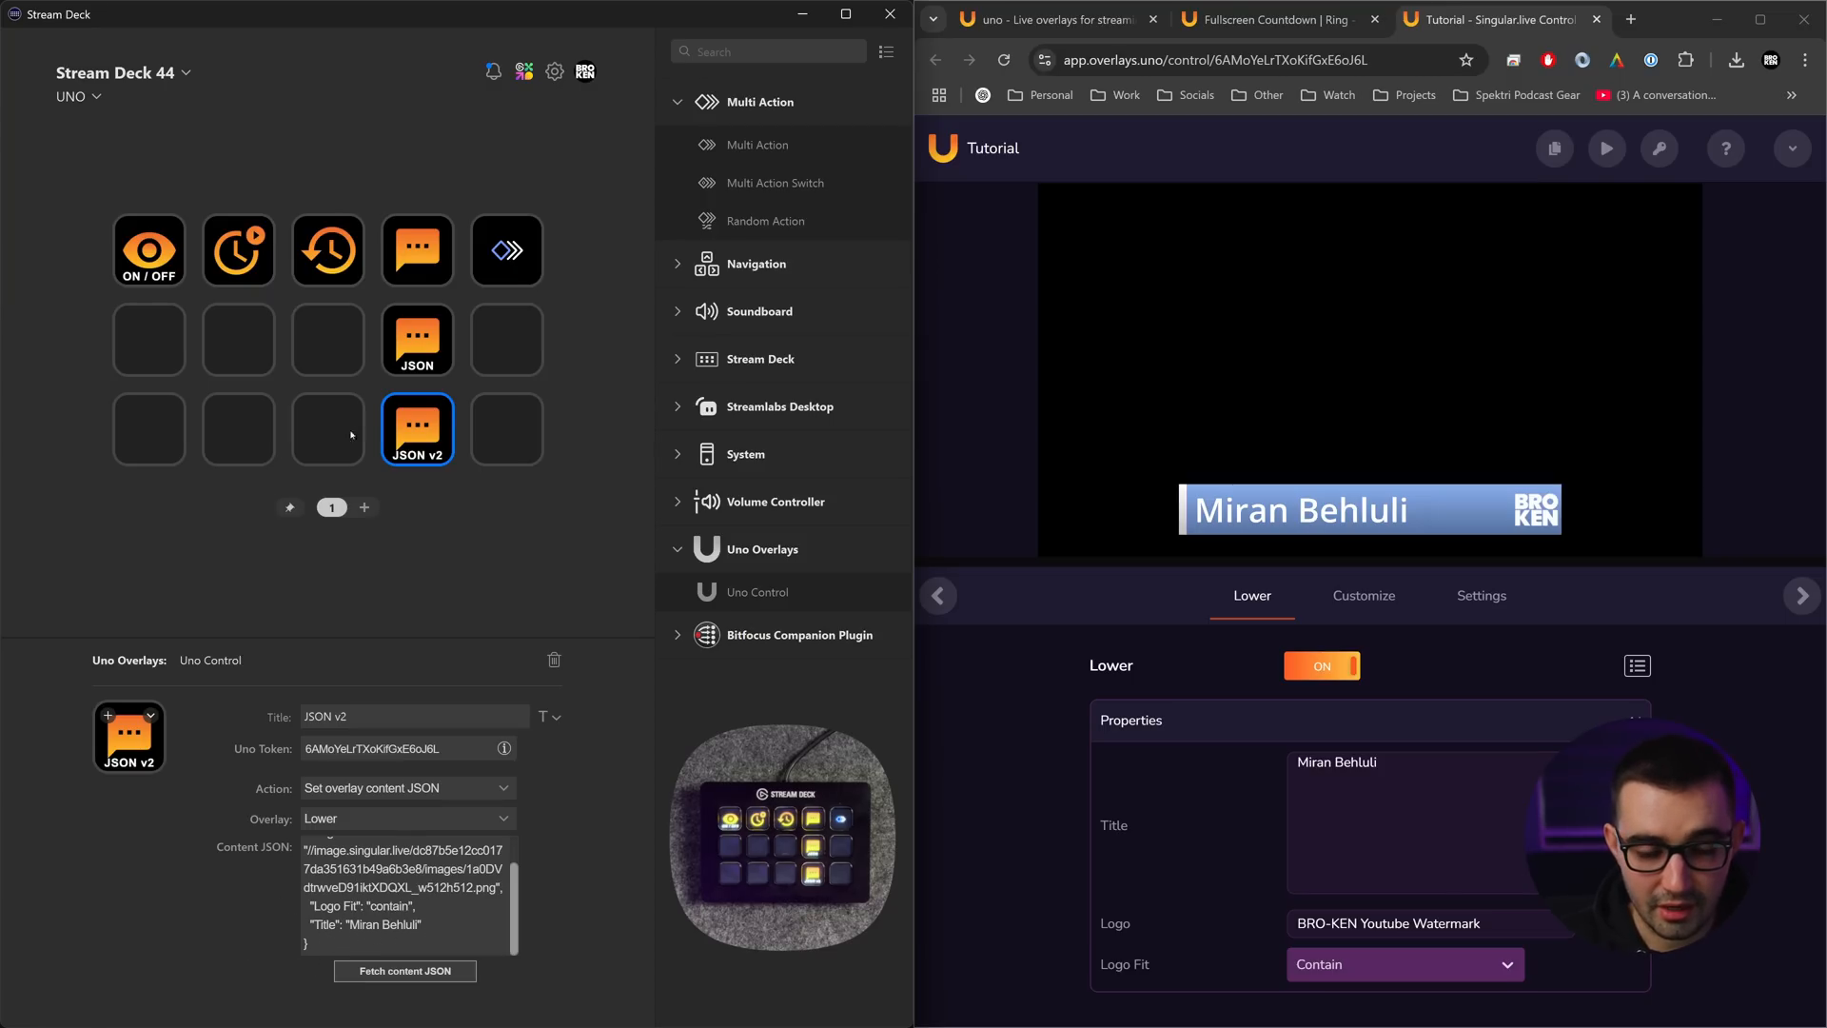
- Review the settings of the JSON, JSON v2 and Multi Action keys
left_click(418, 340)
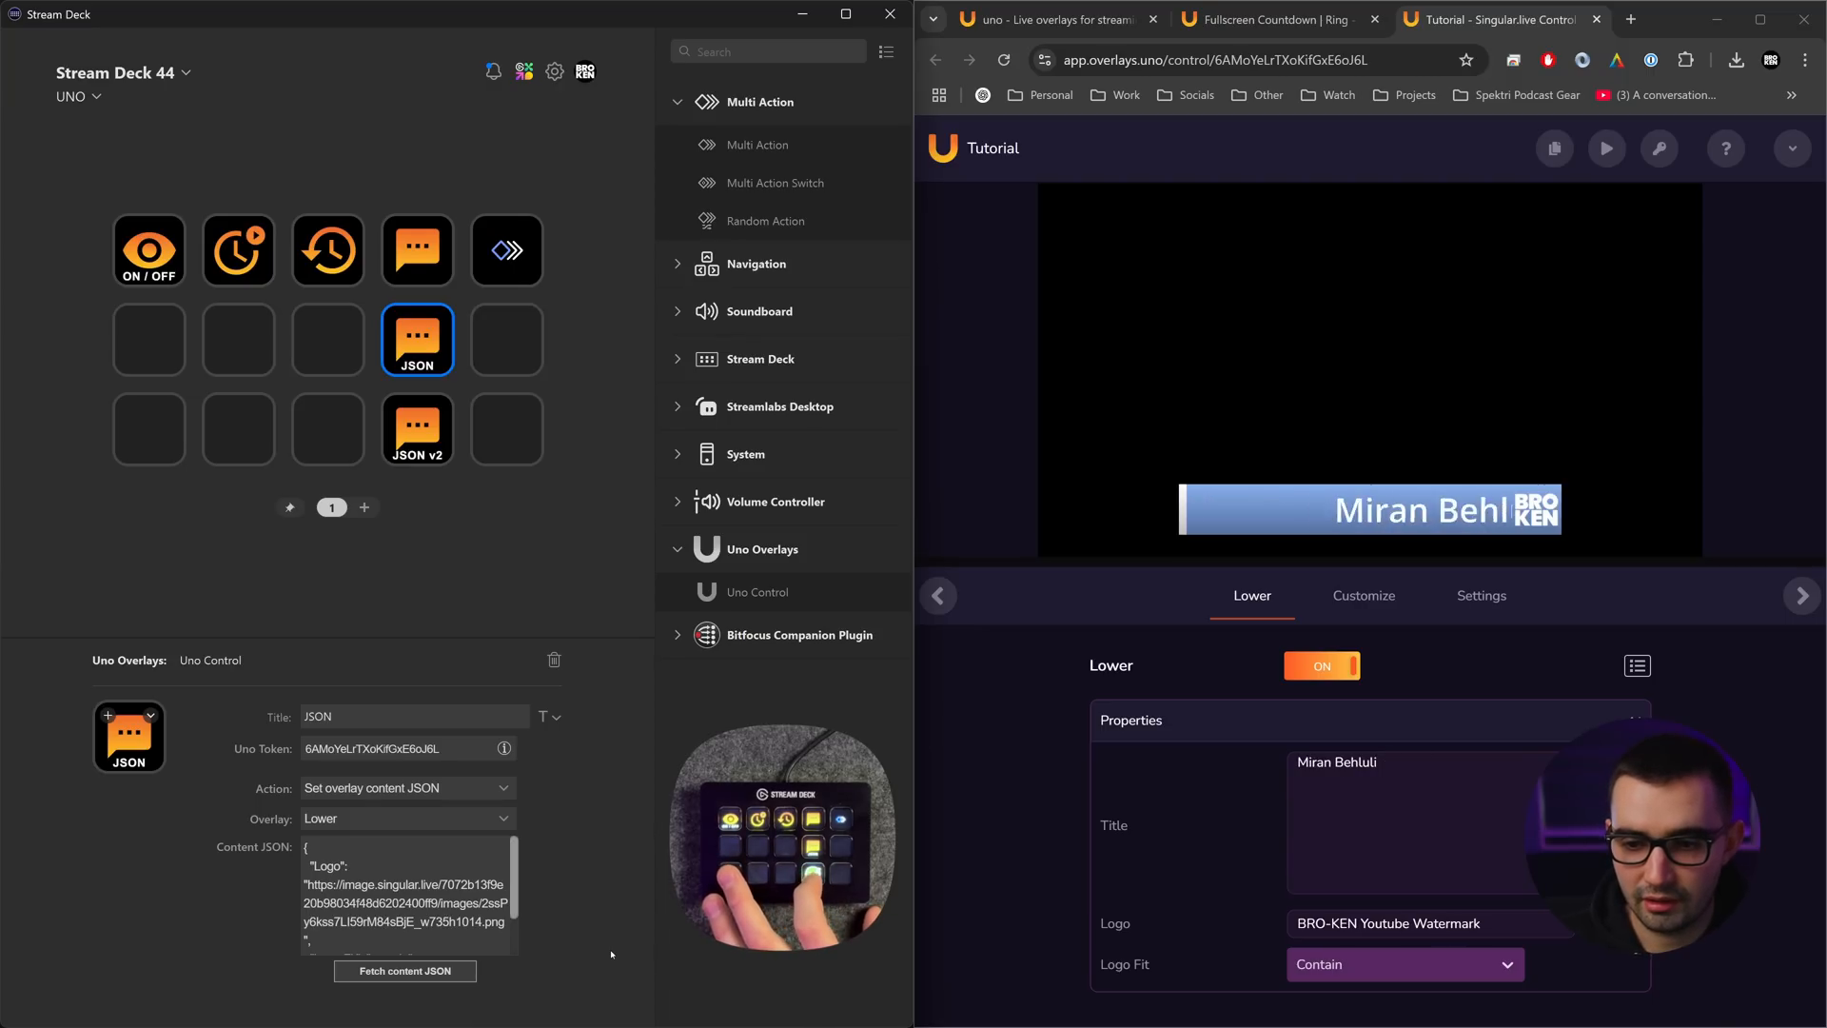
left_click(437, 426)
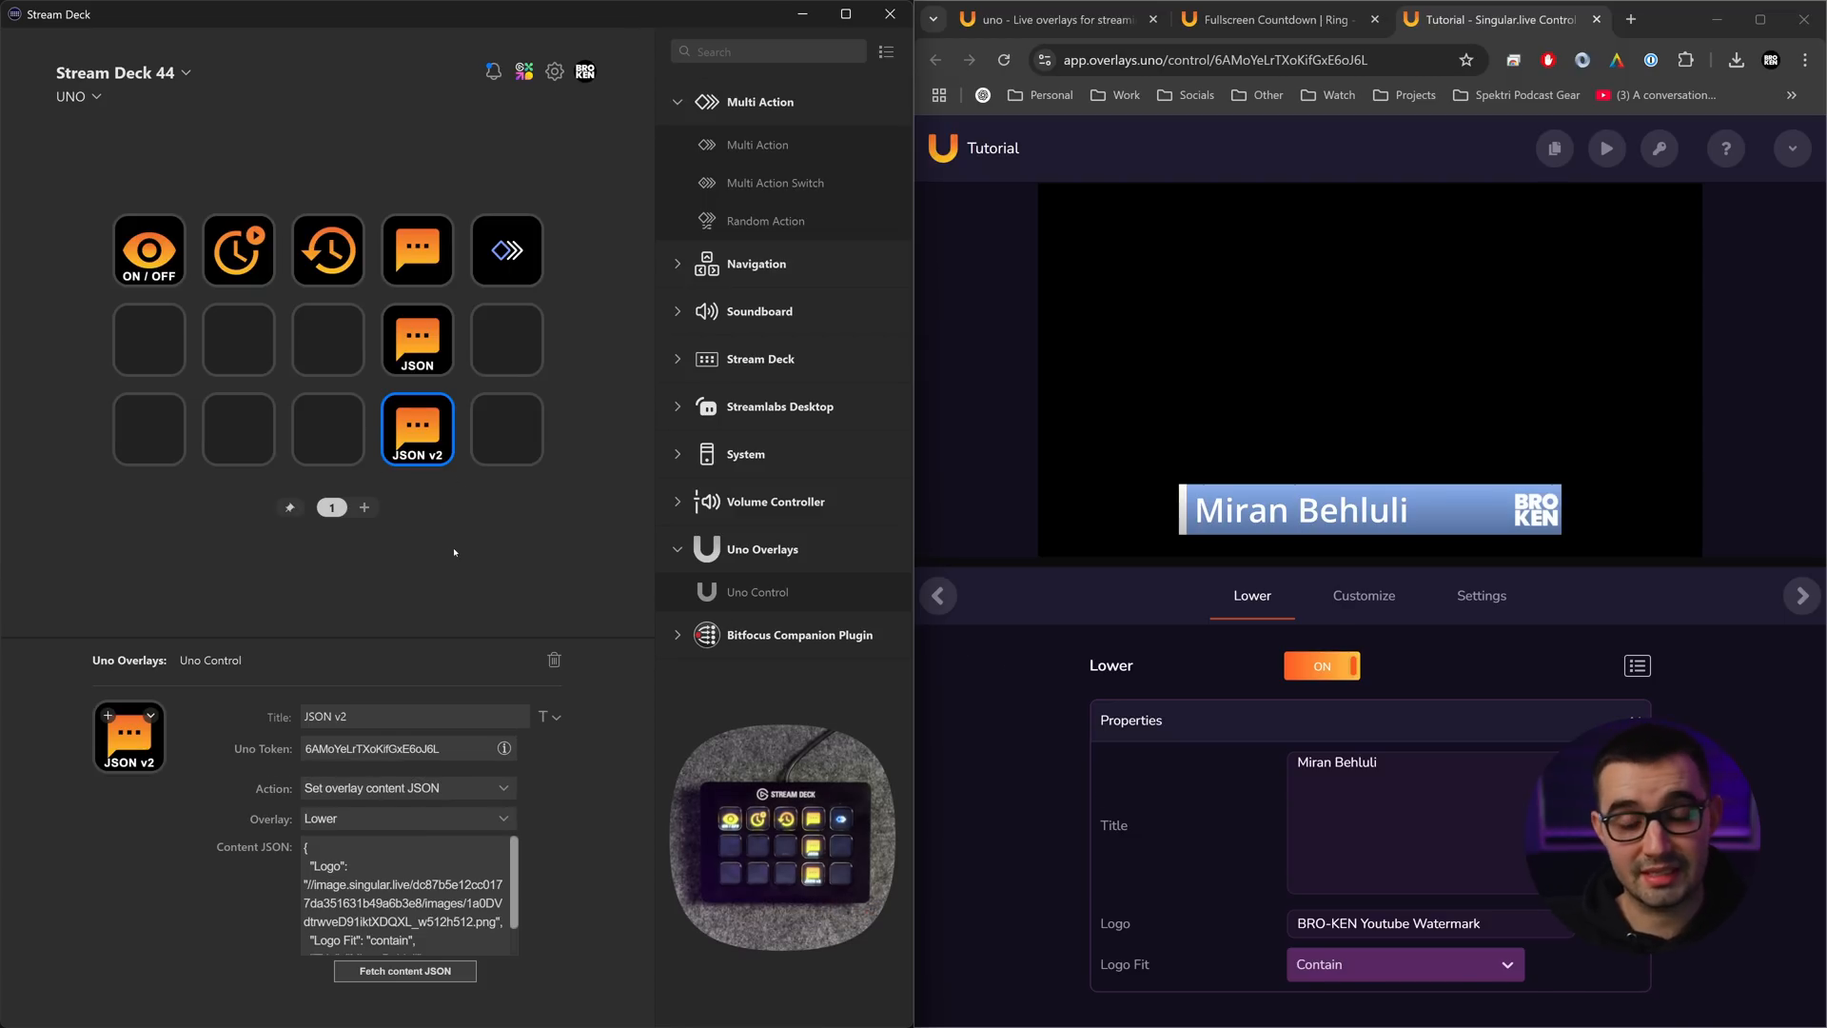
left_click(522, 276)
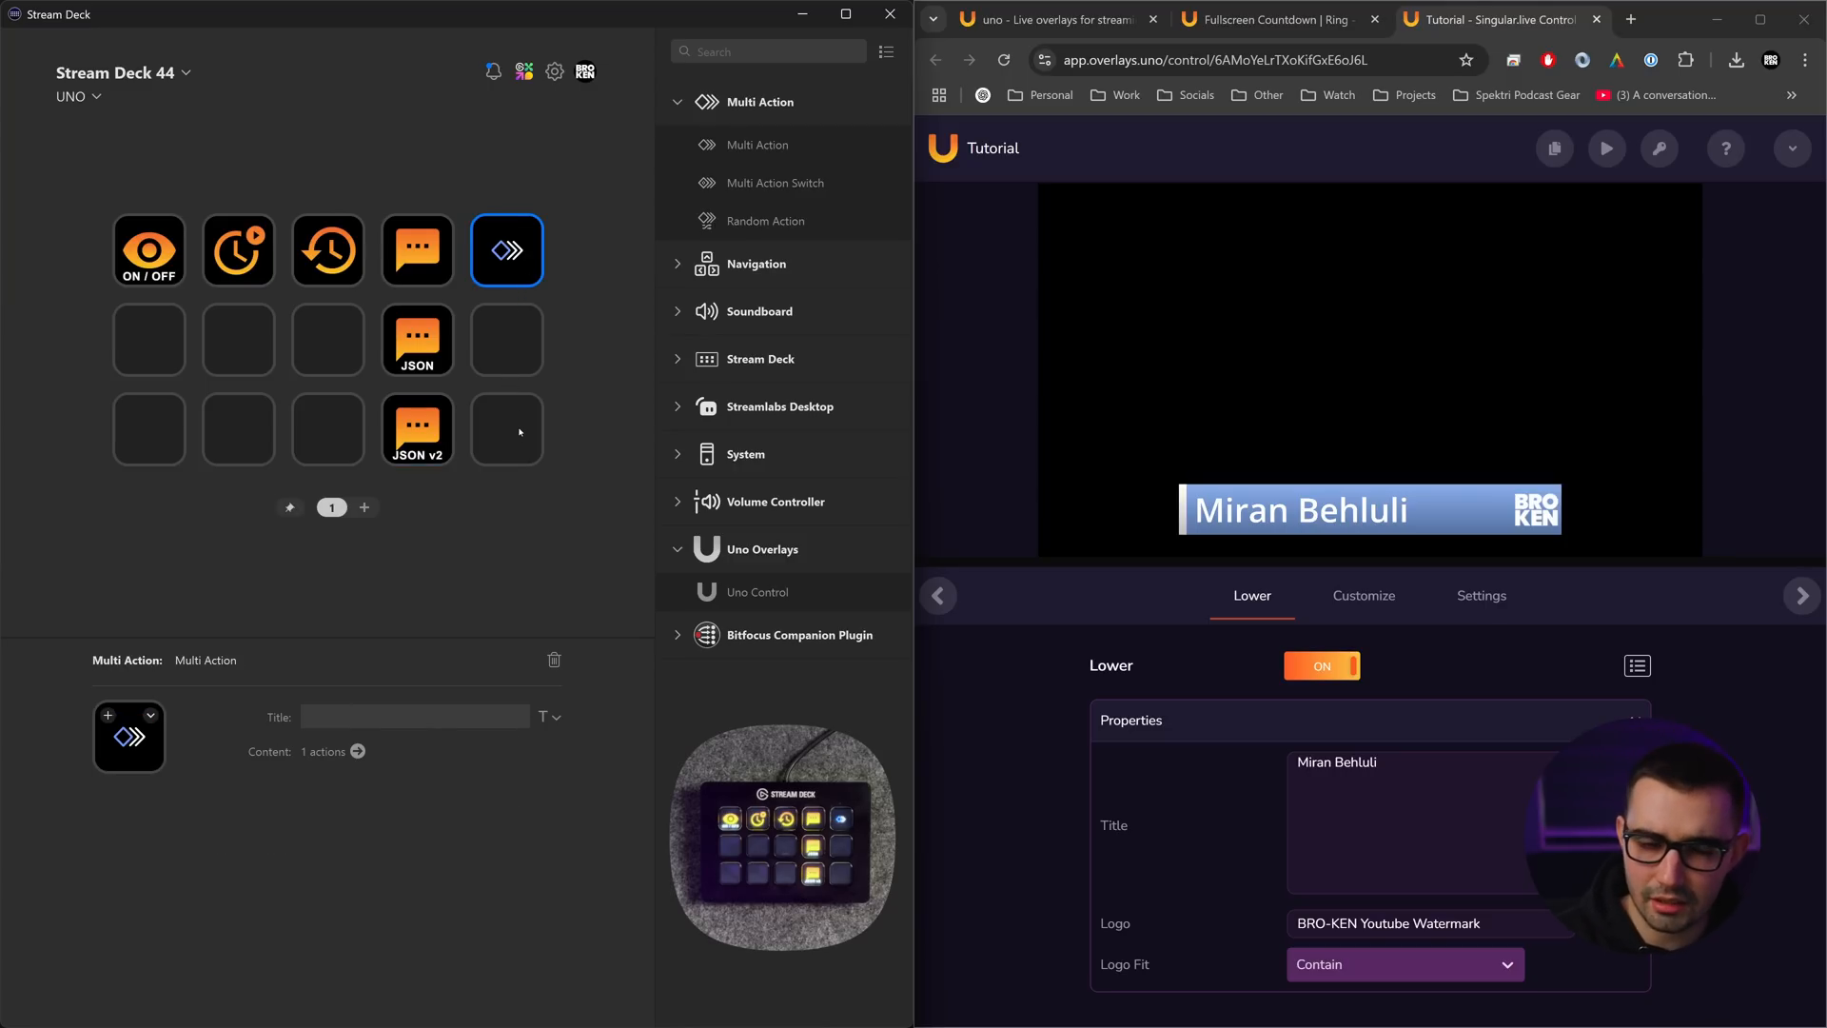
left_click(417, 430)
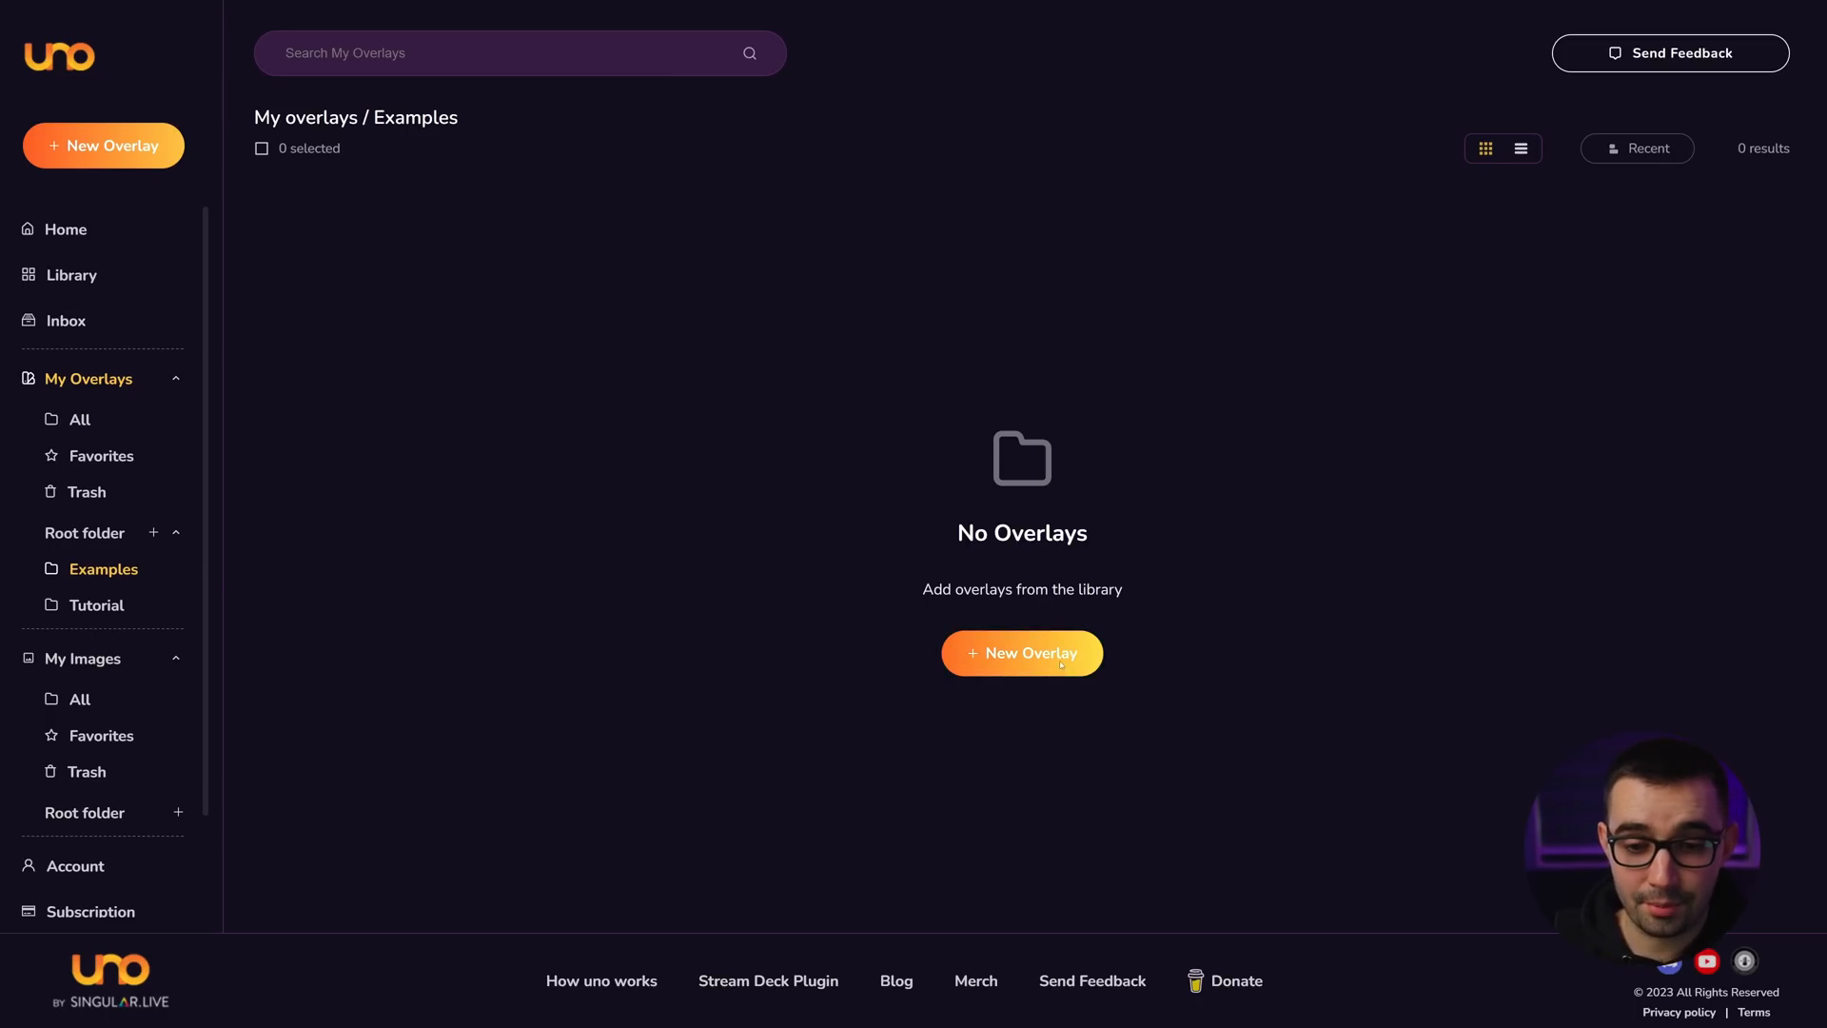
- Search the library for social and add the Social Loop Bug 1 | Sociable overlay to the Examples folder
left_click(1028, 655)
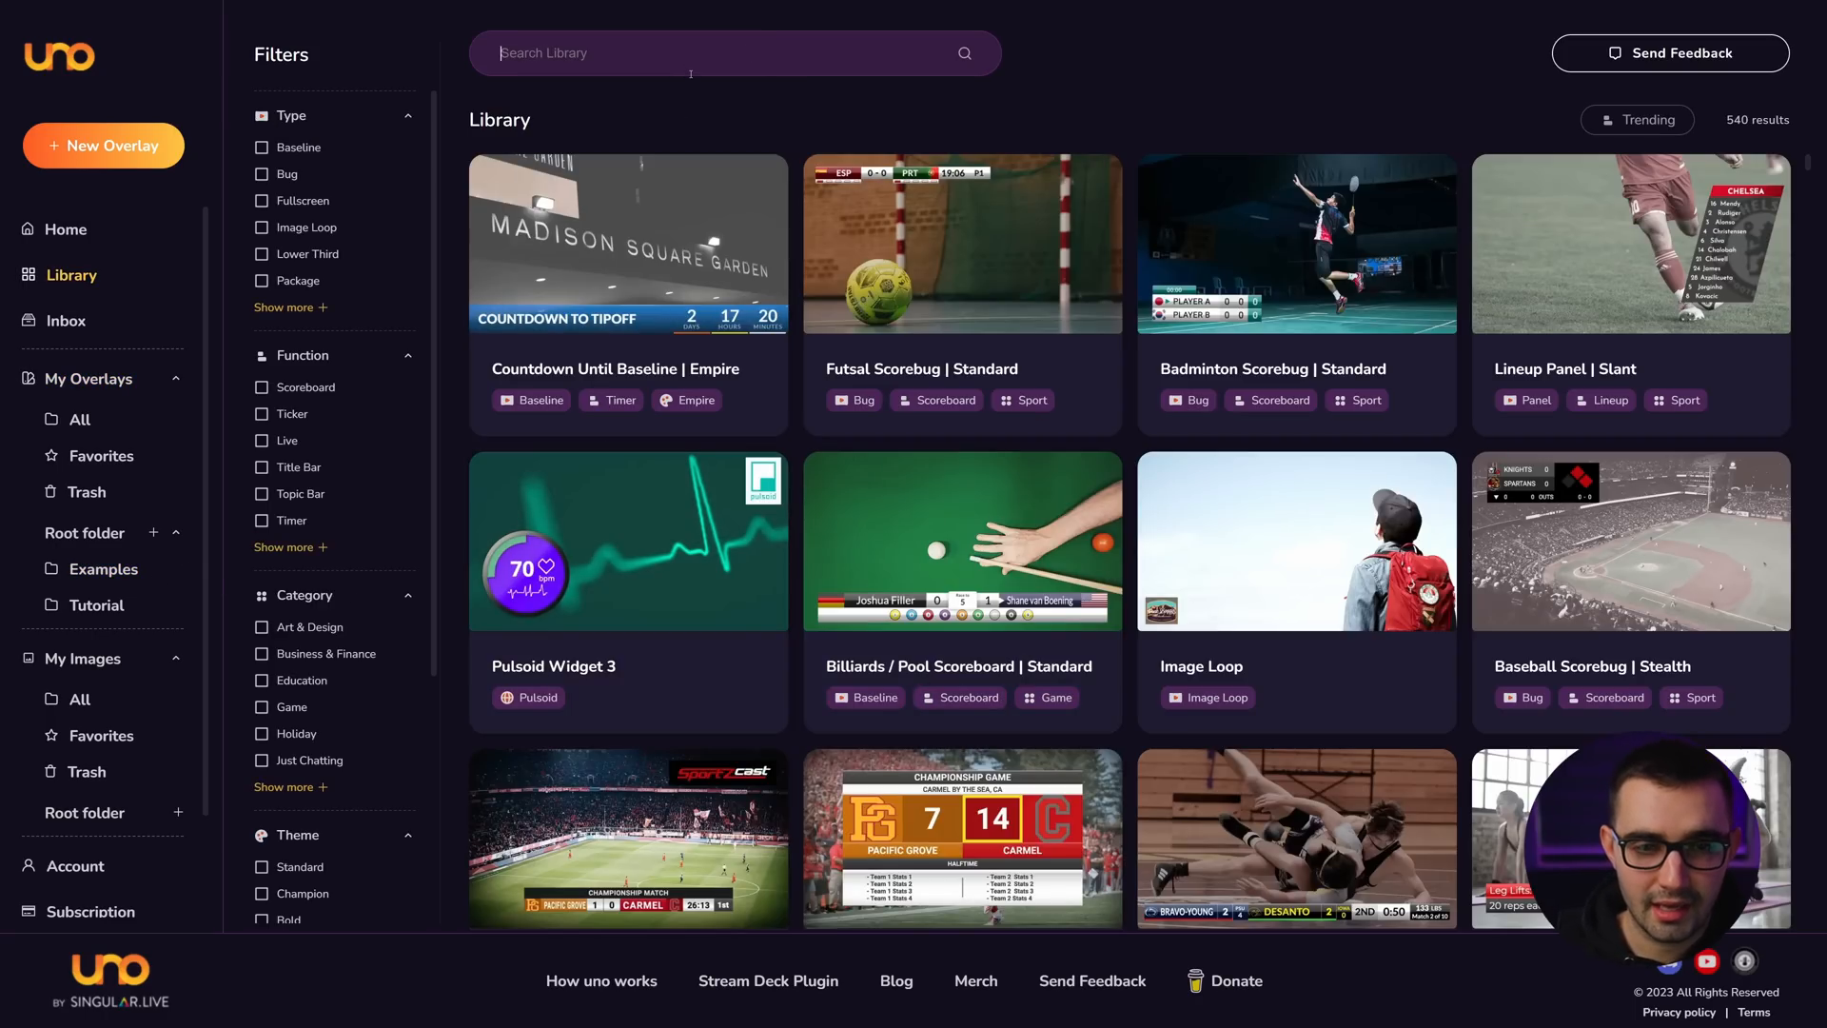
type("social")
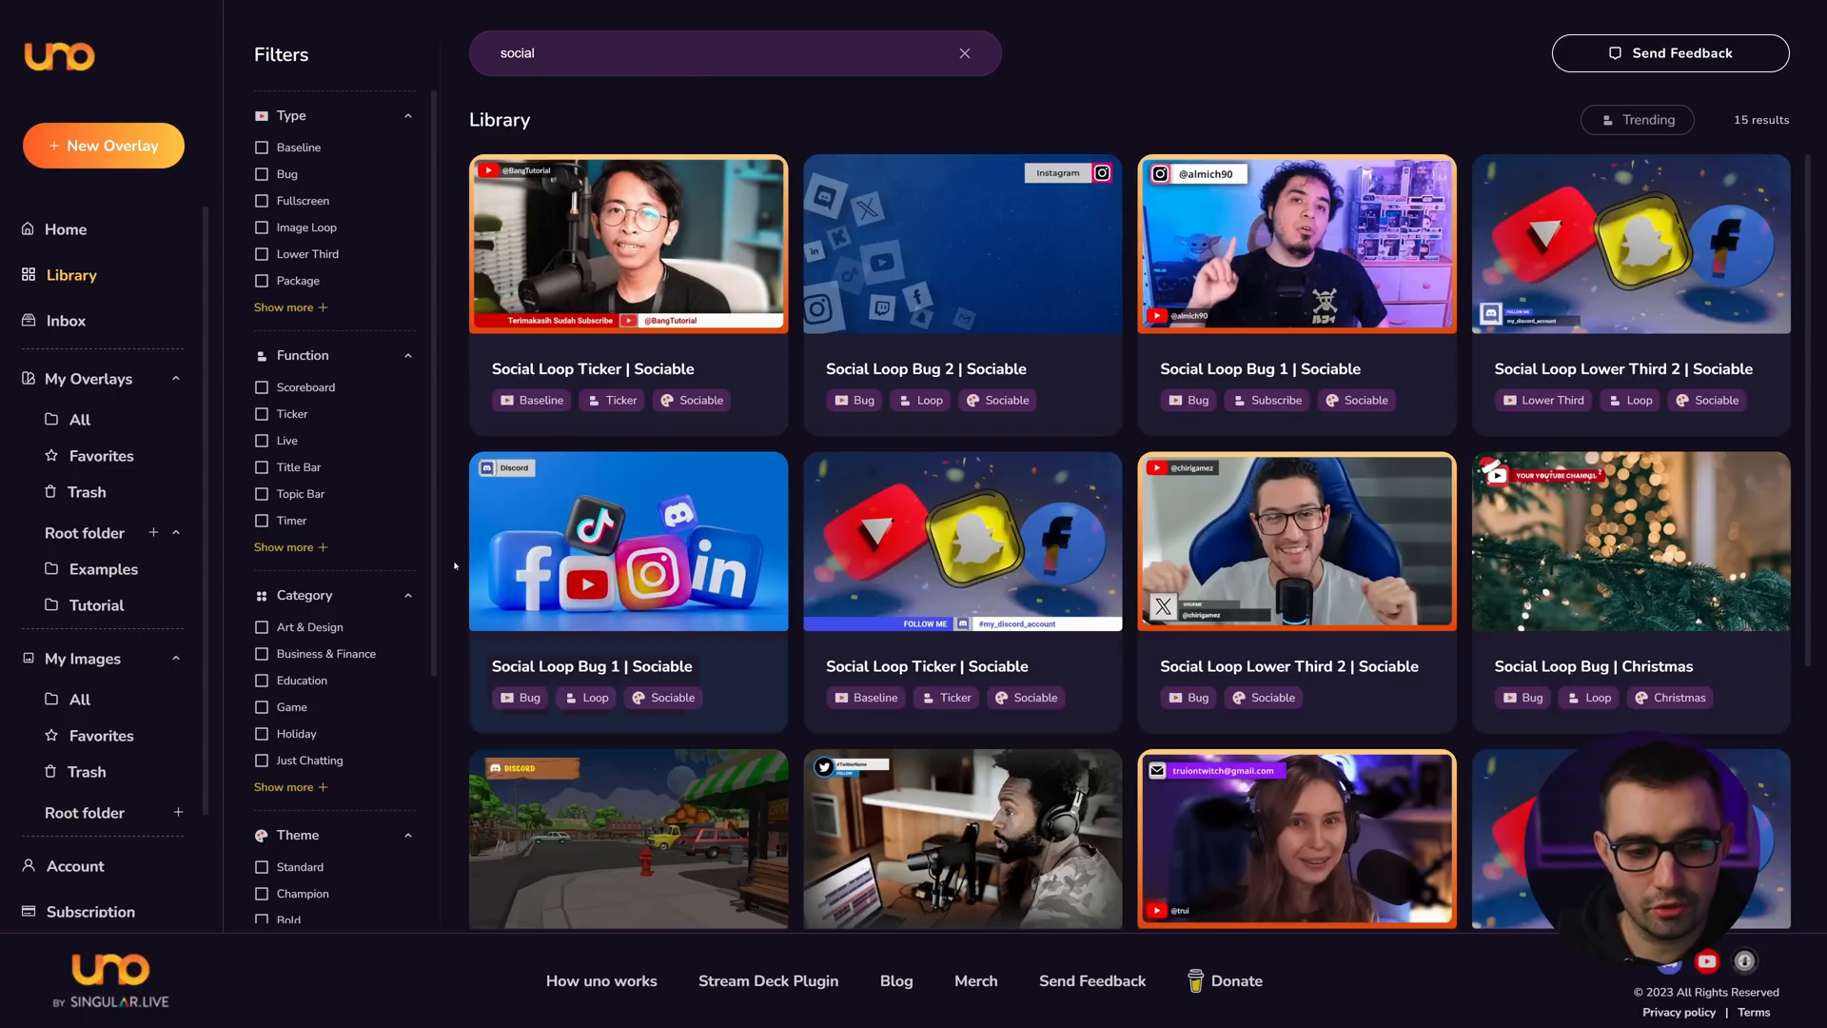
left_click(668, 572)
left_click(1153, 879)
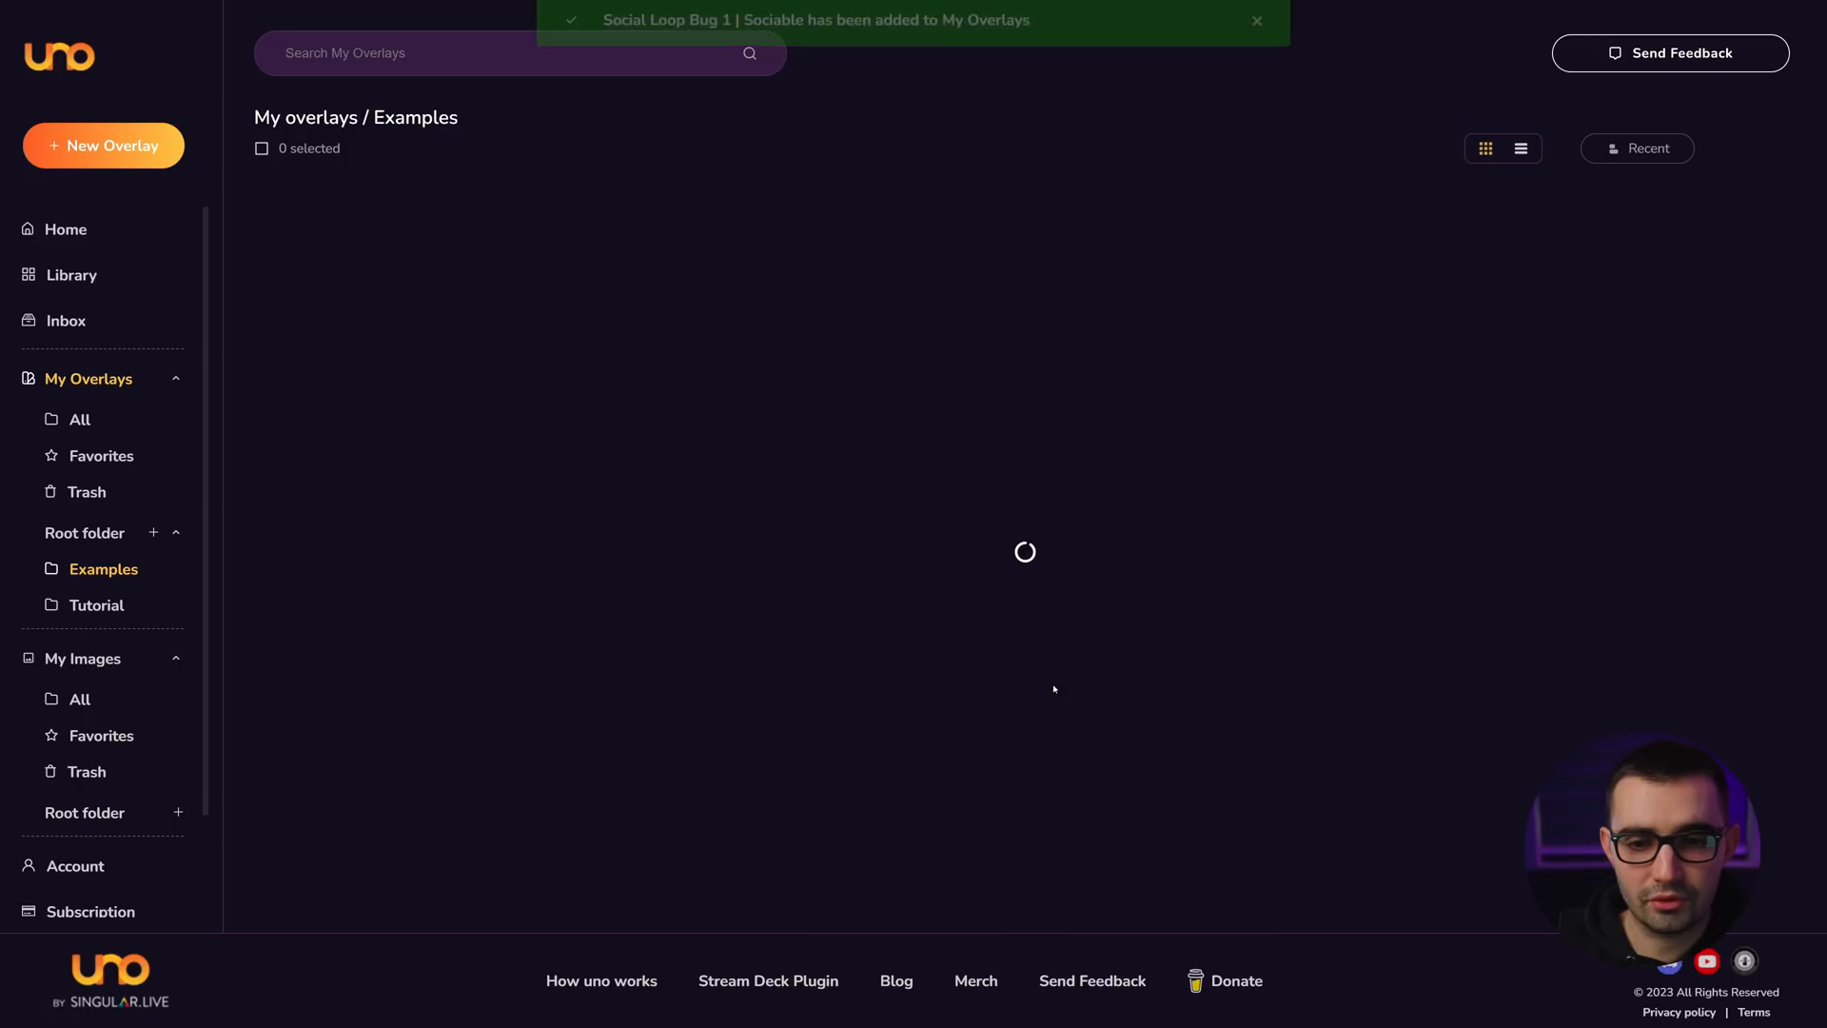
left_click(568, 378)
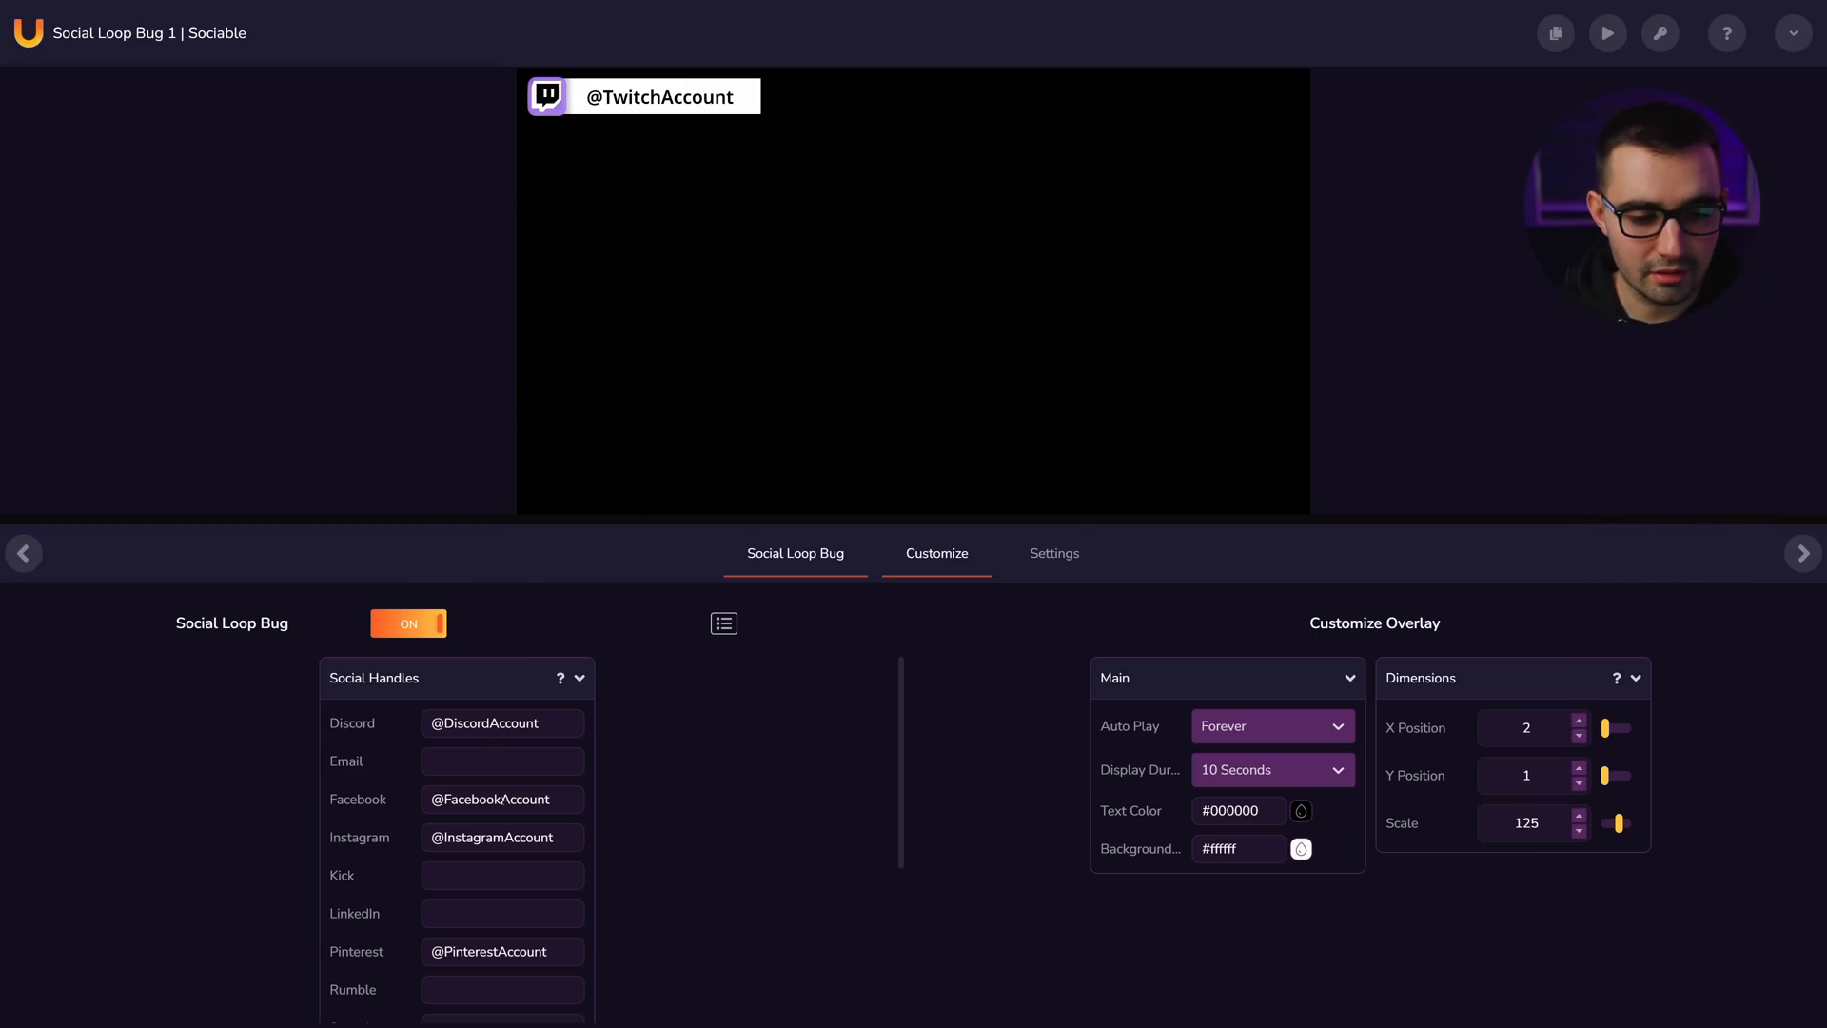
scroll(553, 805, "down", 1)
scroll(553, 804, "up", 1)
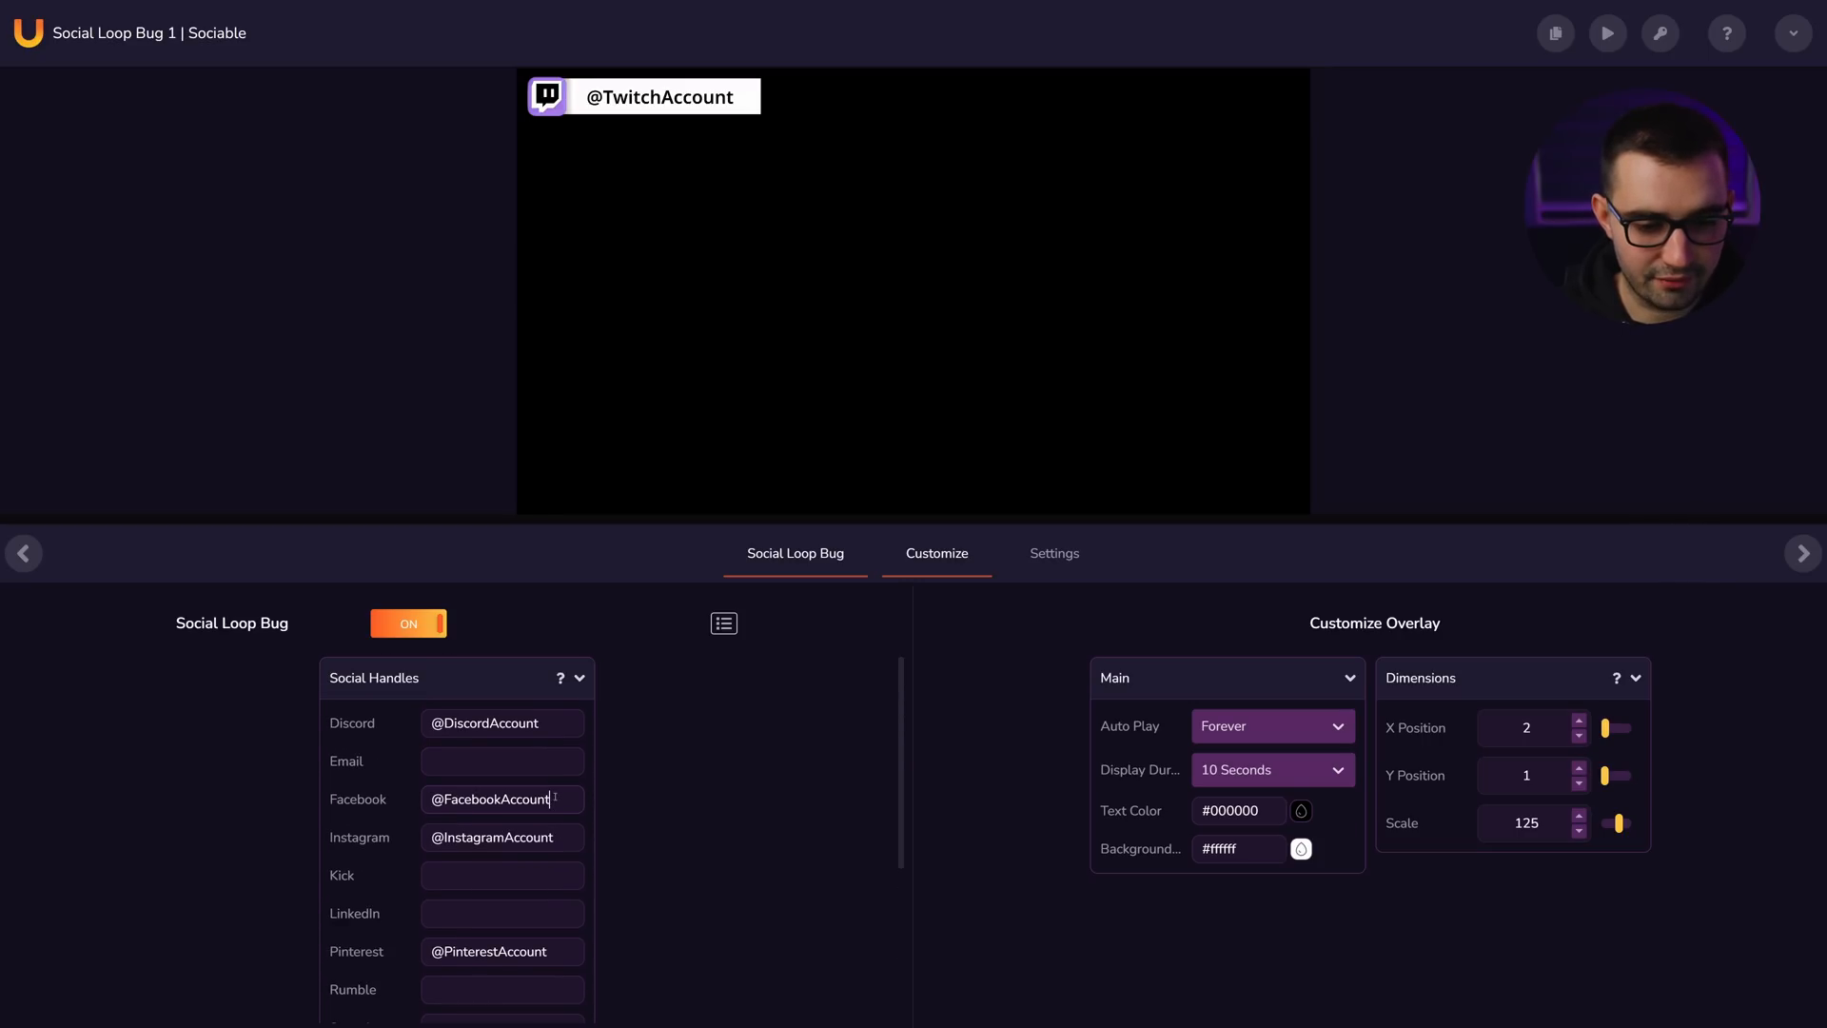
left_click_drag(553, 805, 447, 807)
type("brokenstudio.tv")
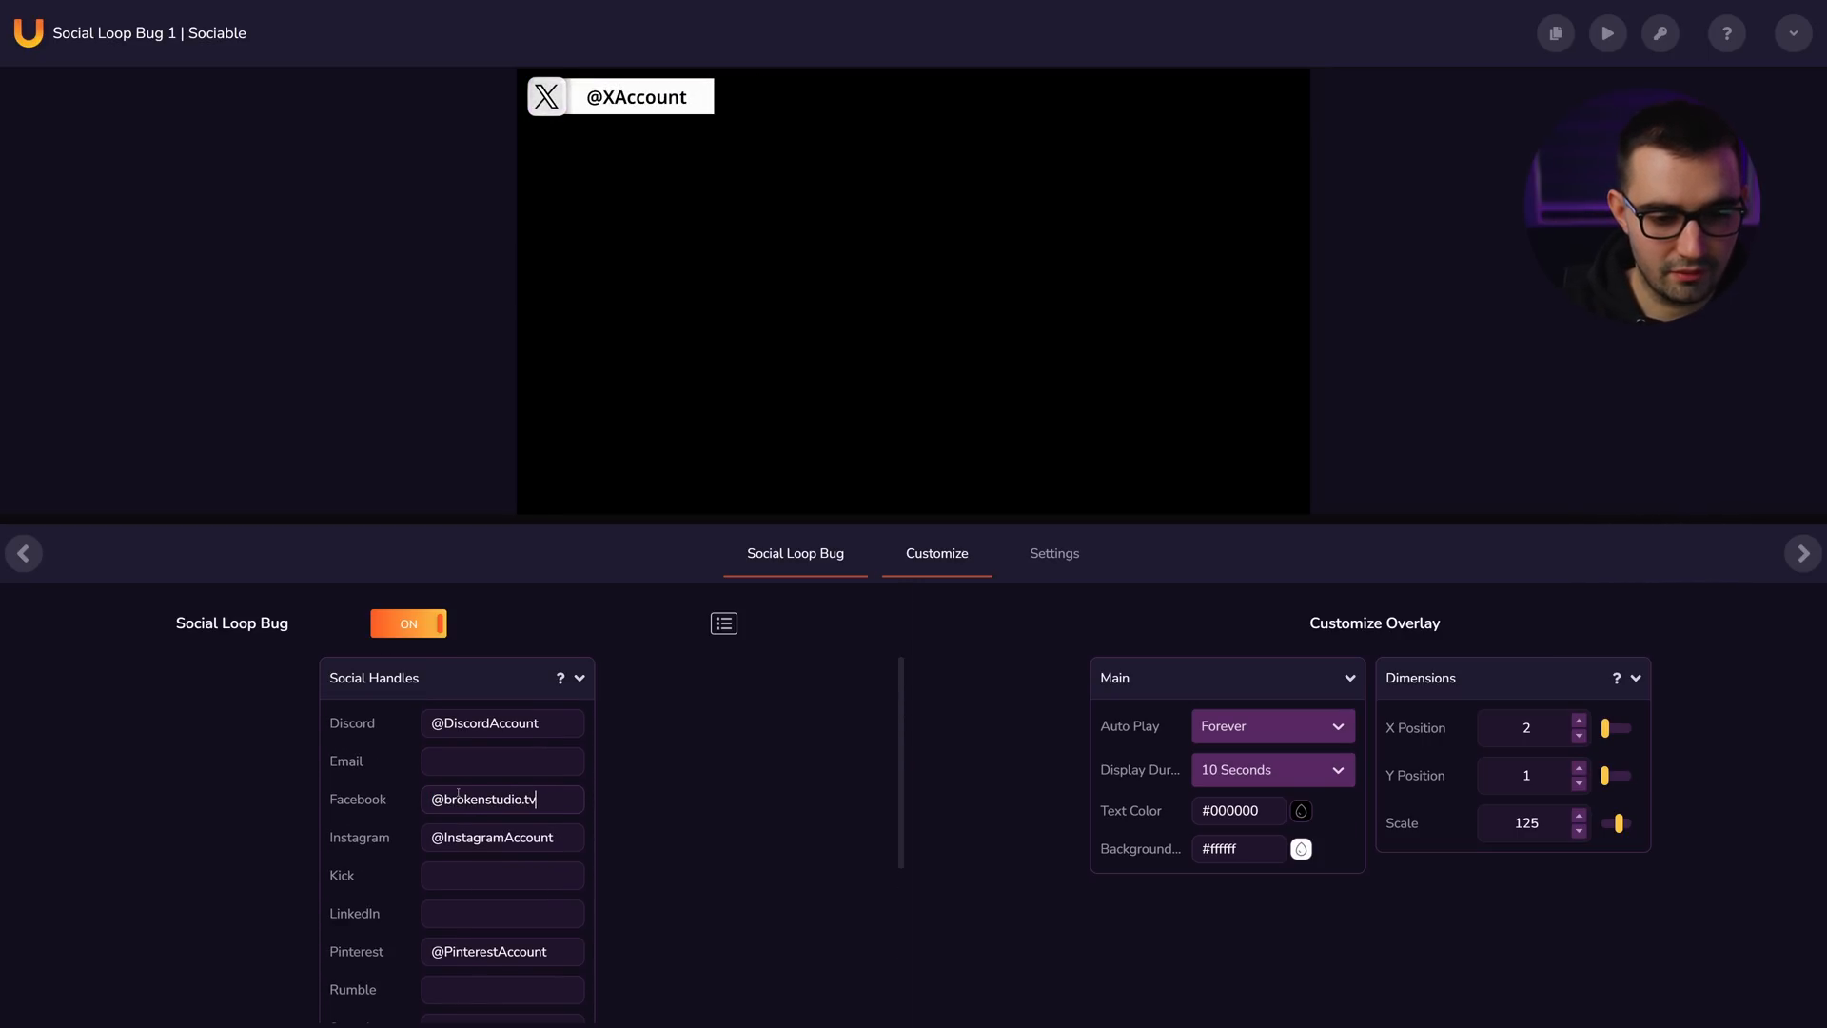
key("ctrl+a")
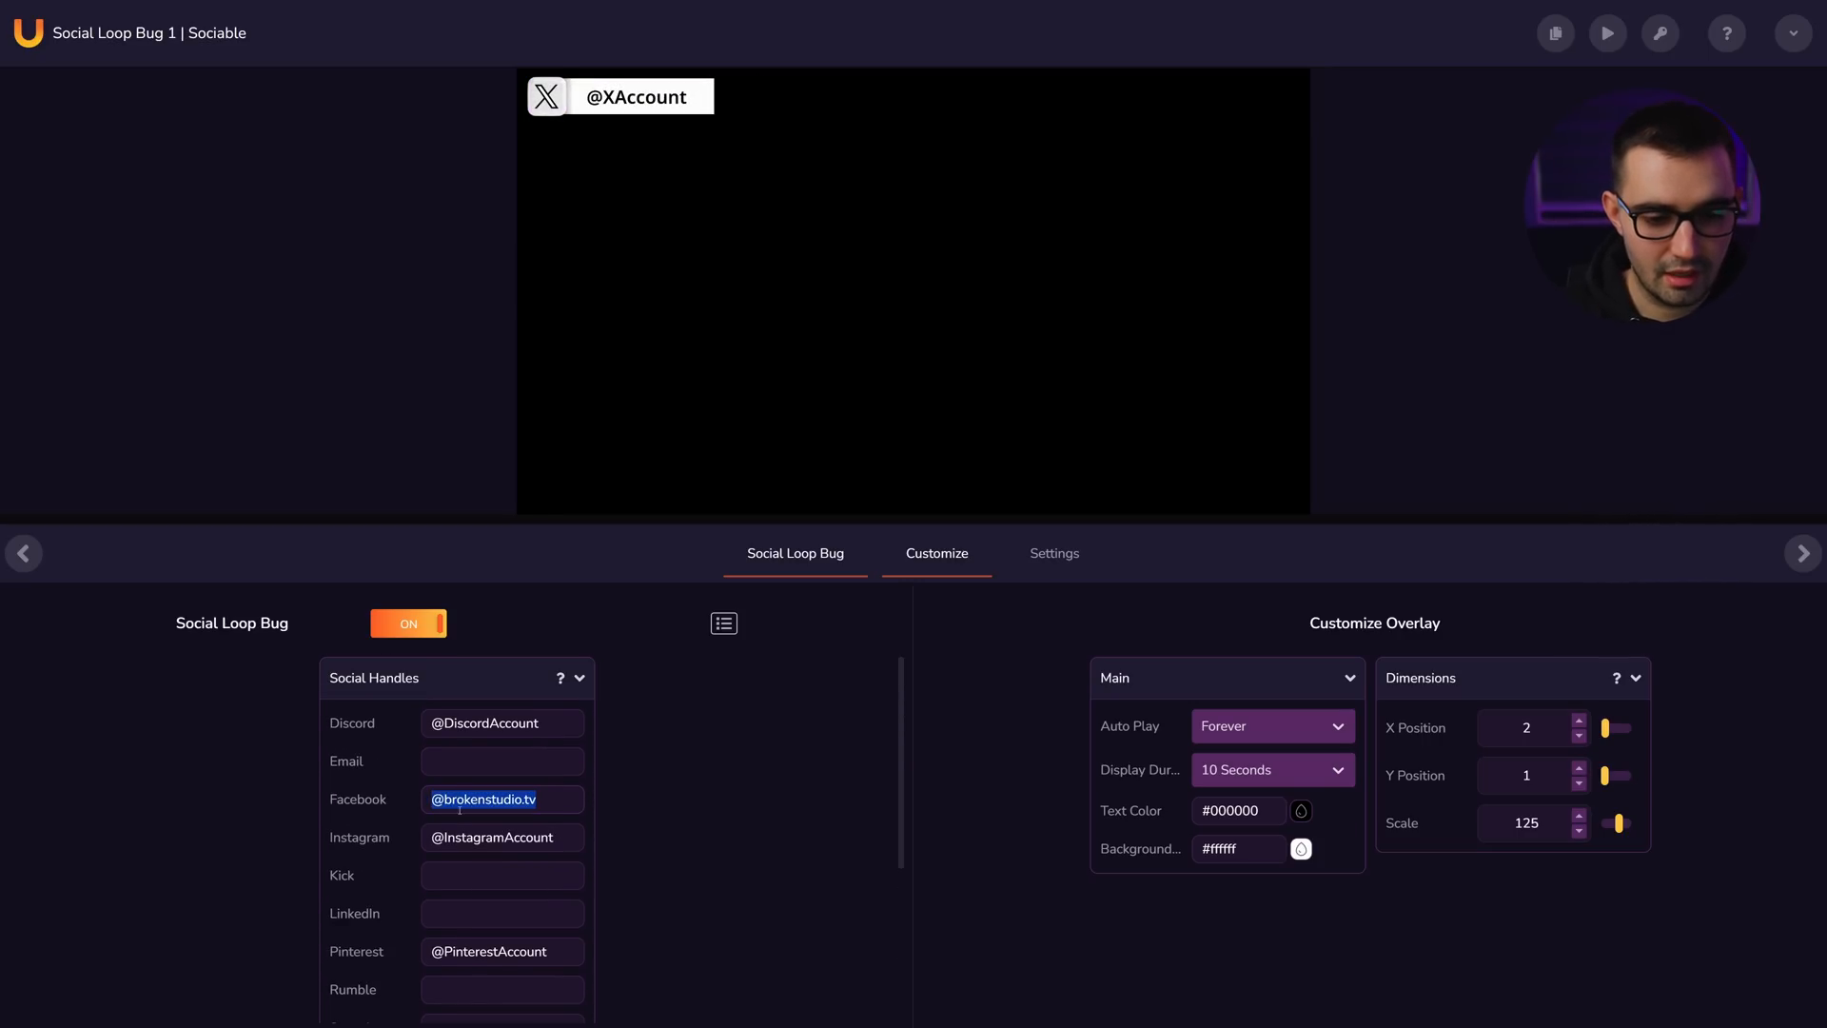
key("ctrl+c")
key("Tab")
key("ctrl+v")
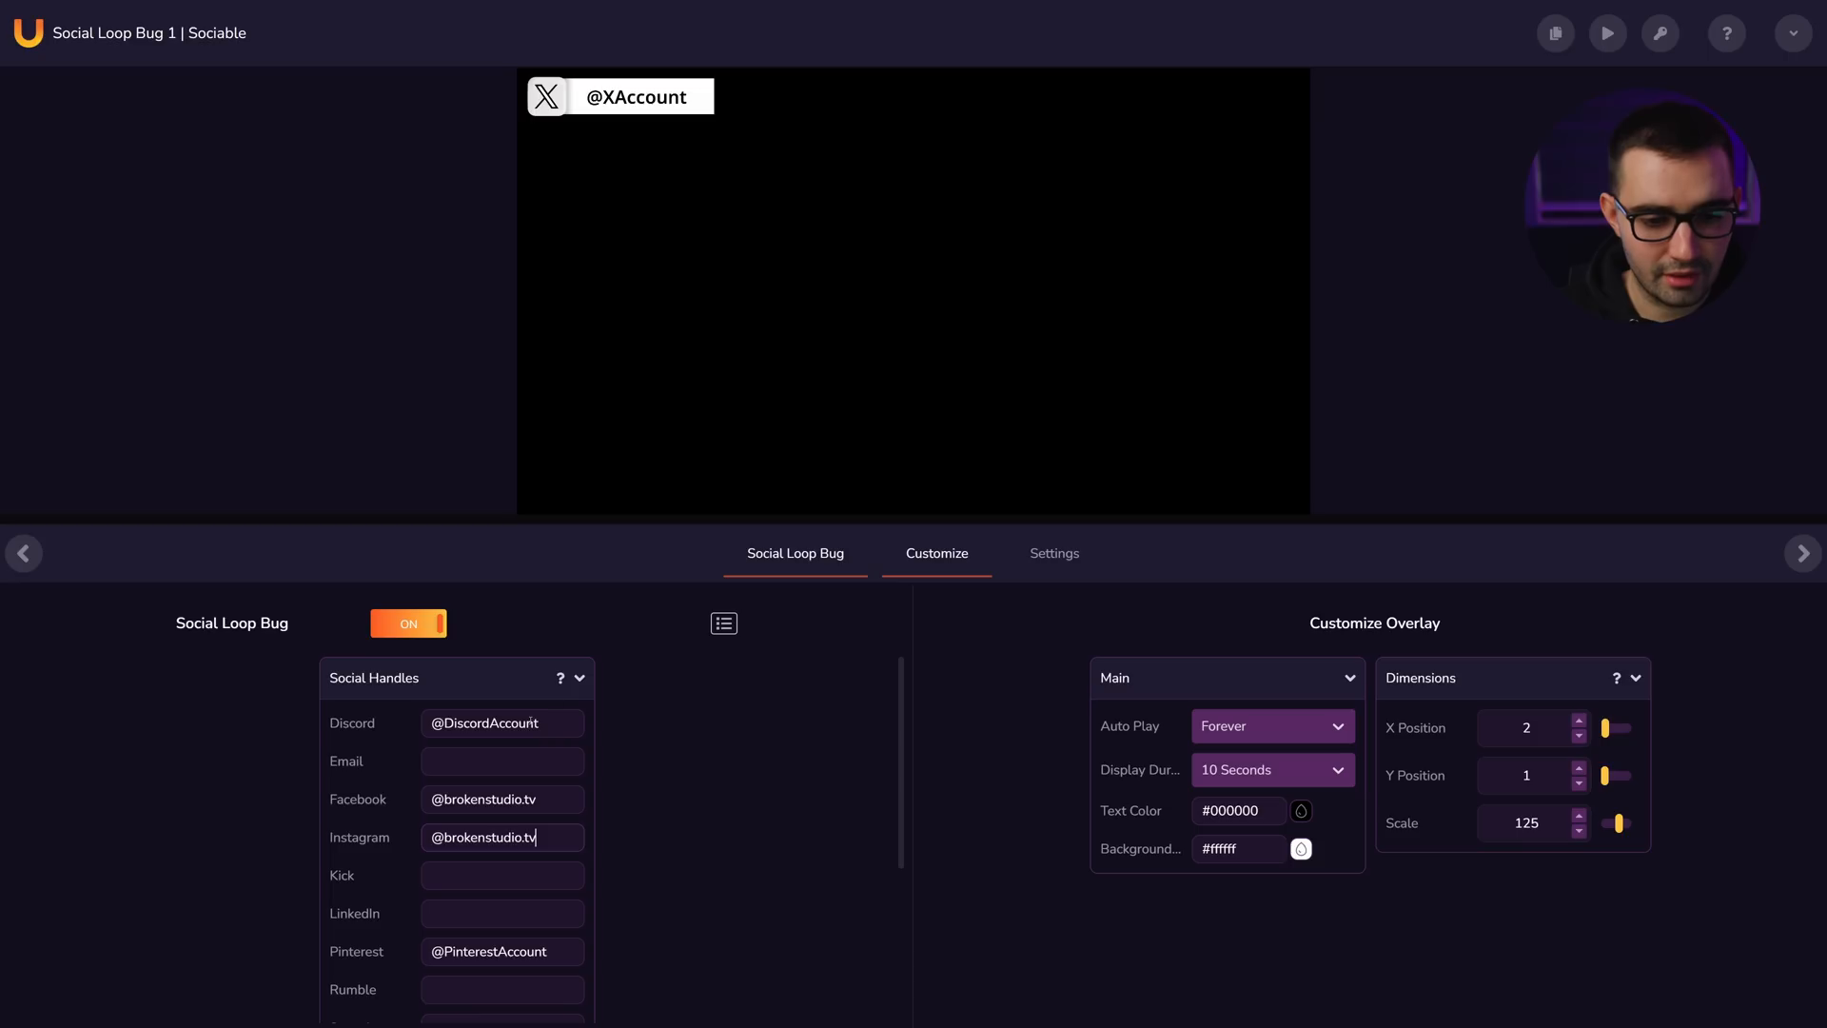
mouse_move(561, 681)
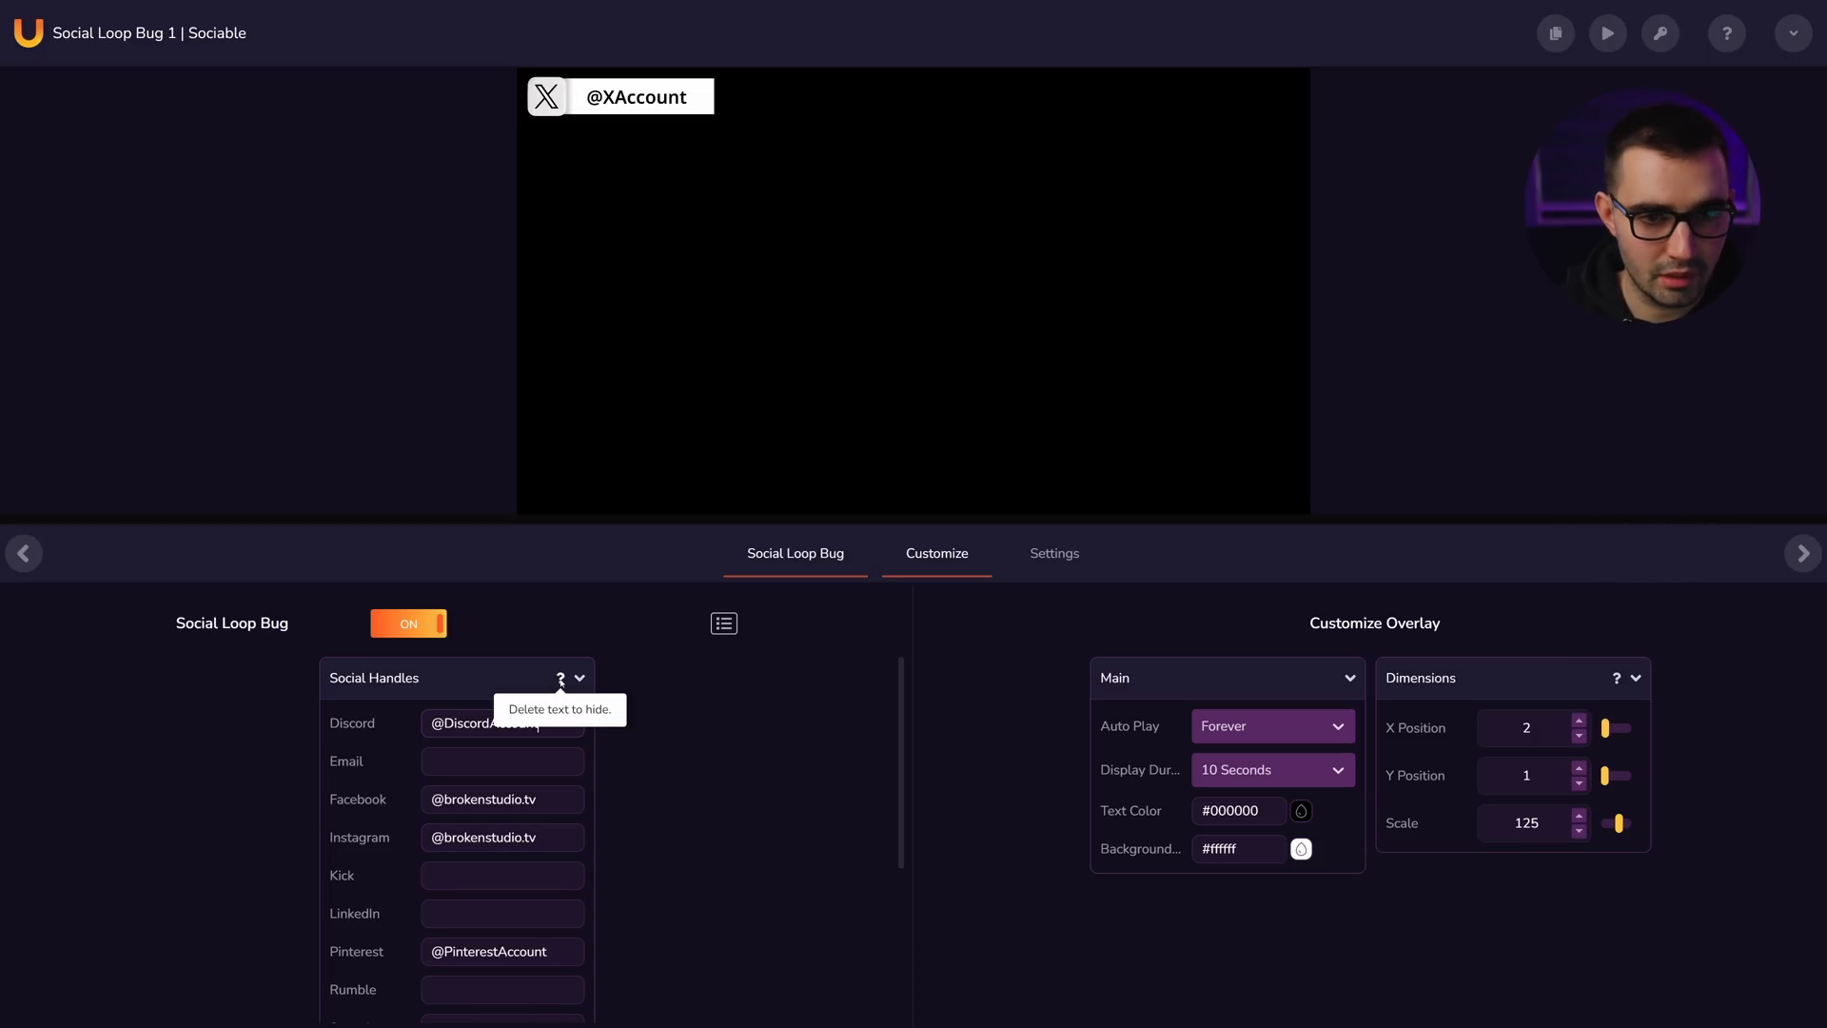
double_click(462, 726)
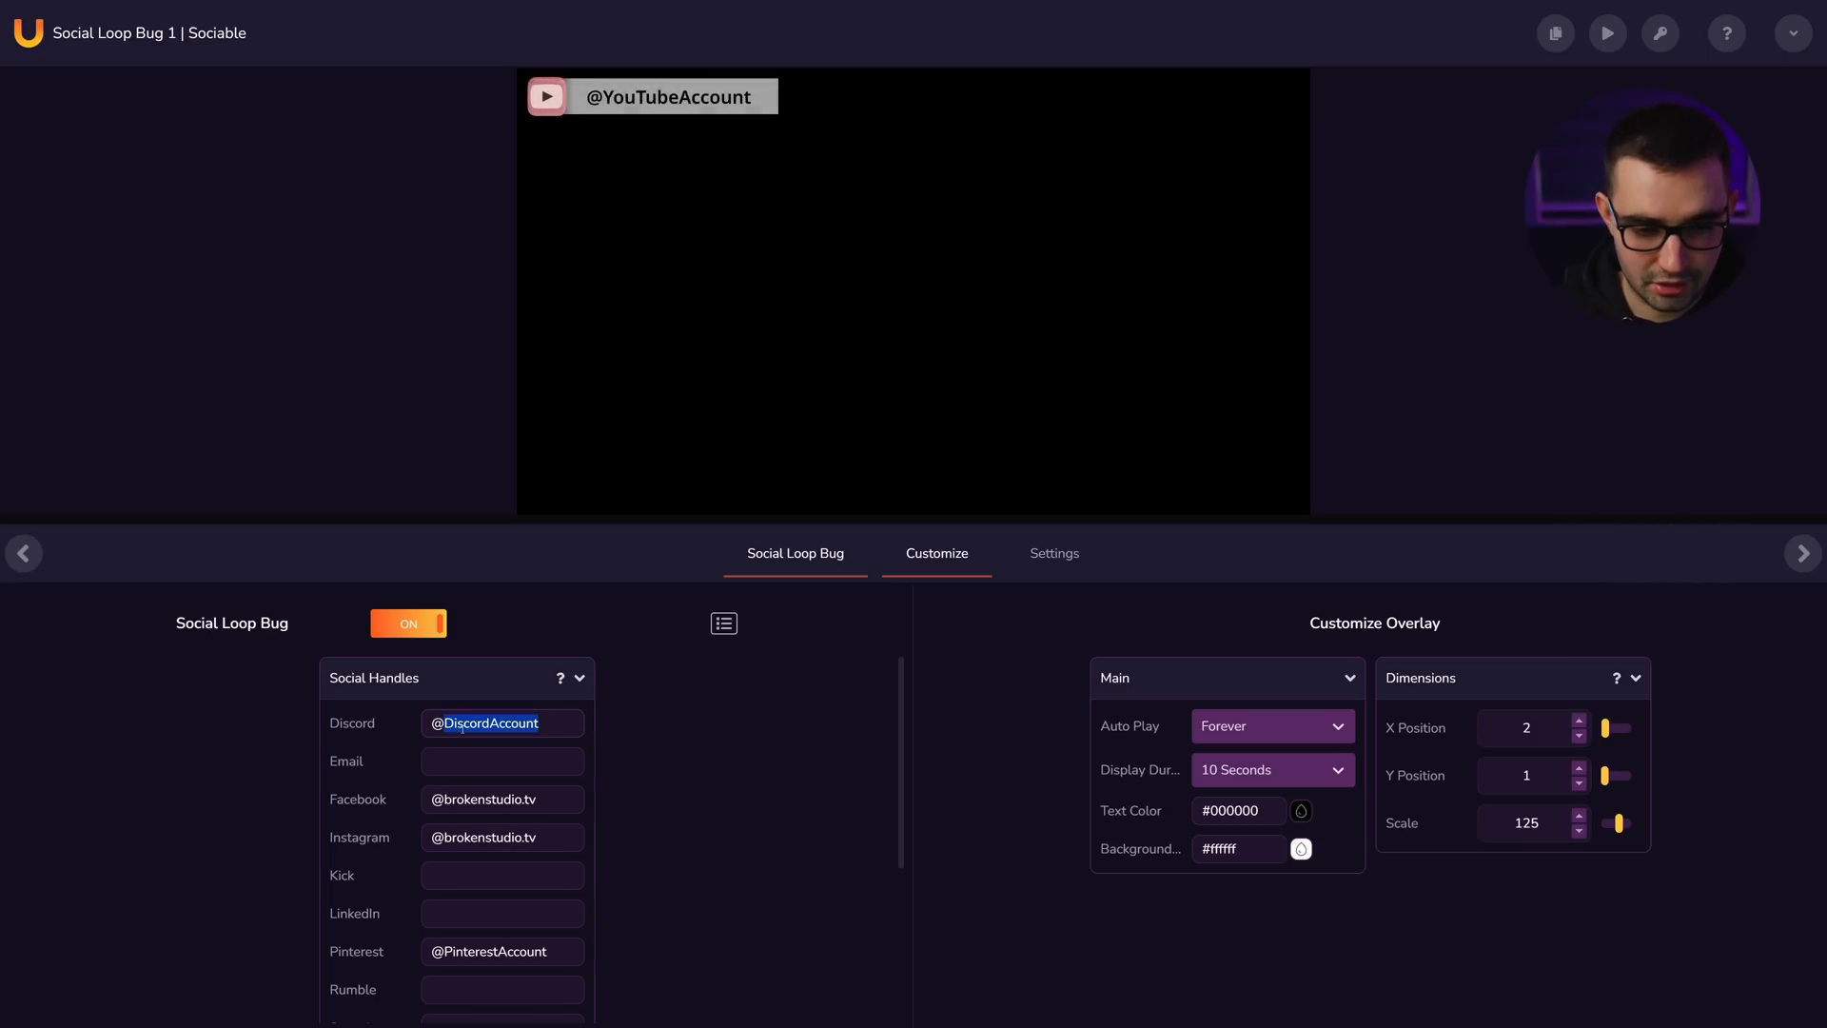
key("BackSpace")
scroll(773, 822, "down", 3)
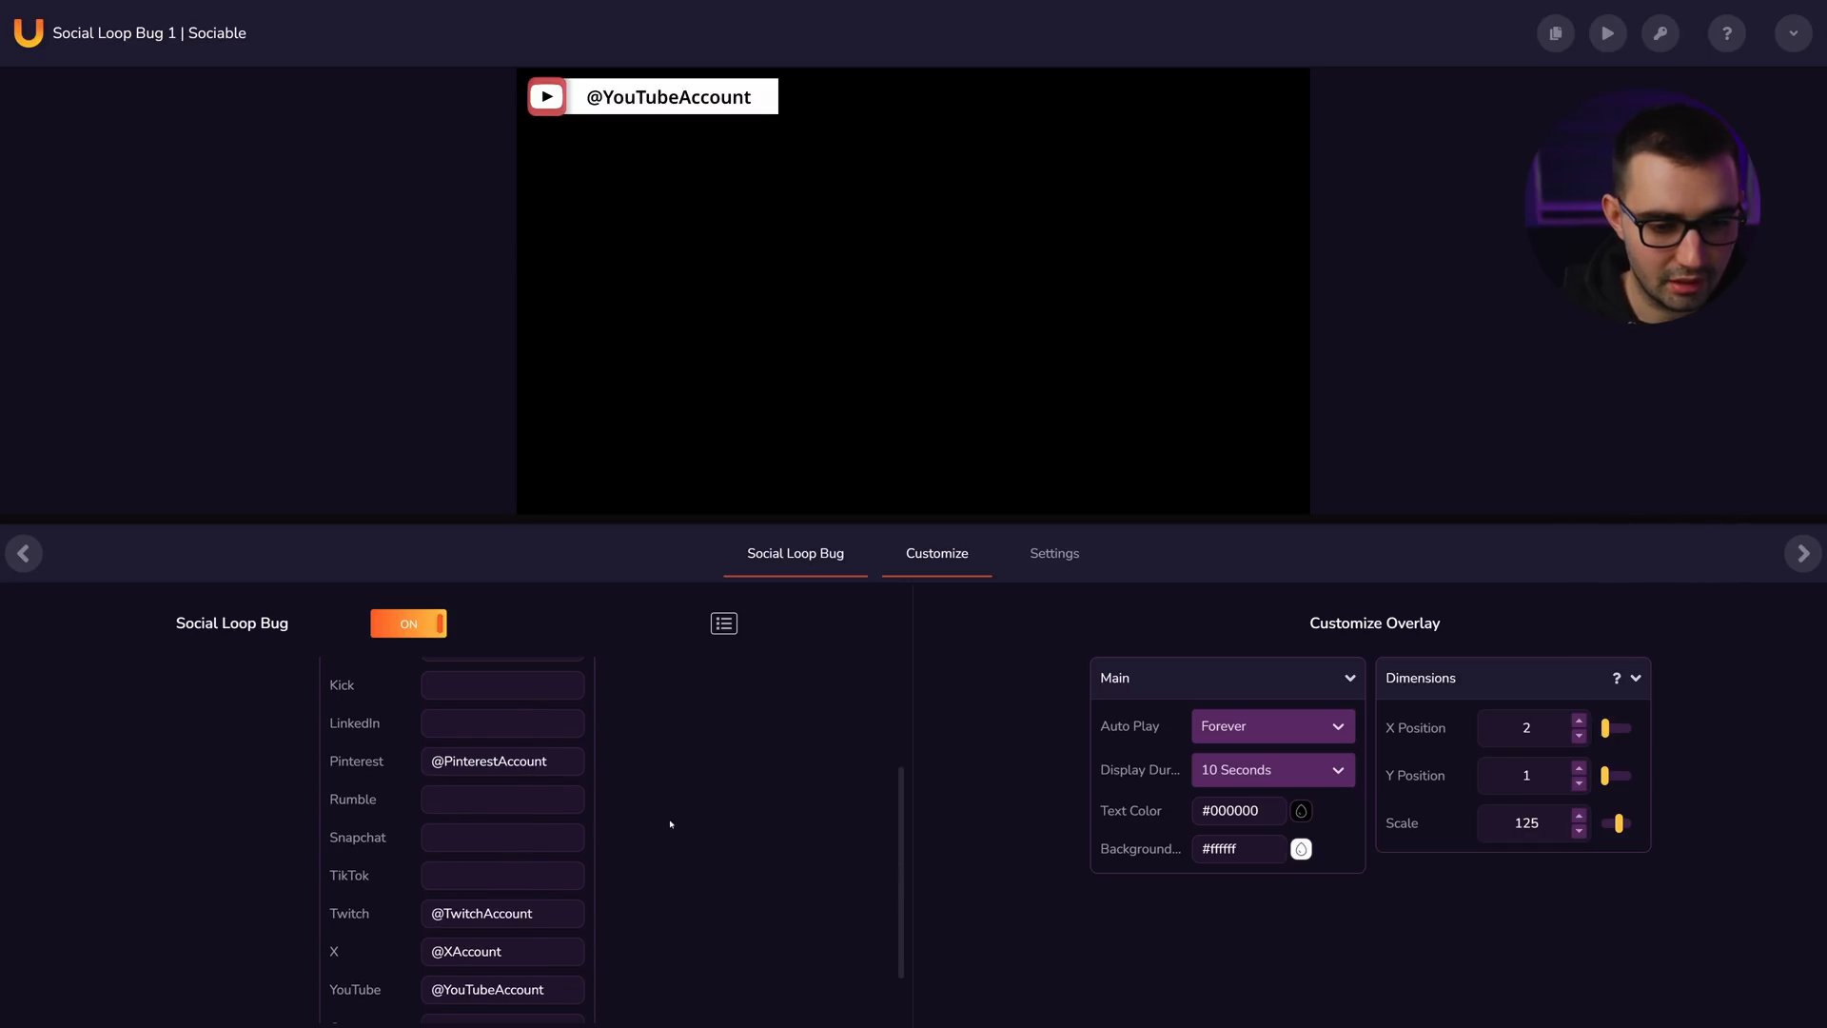
left_click_drag(547, 913, 429, 914)
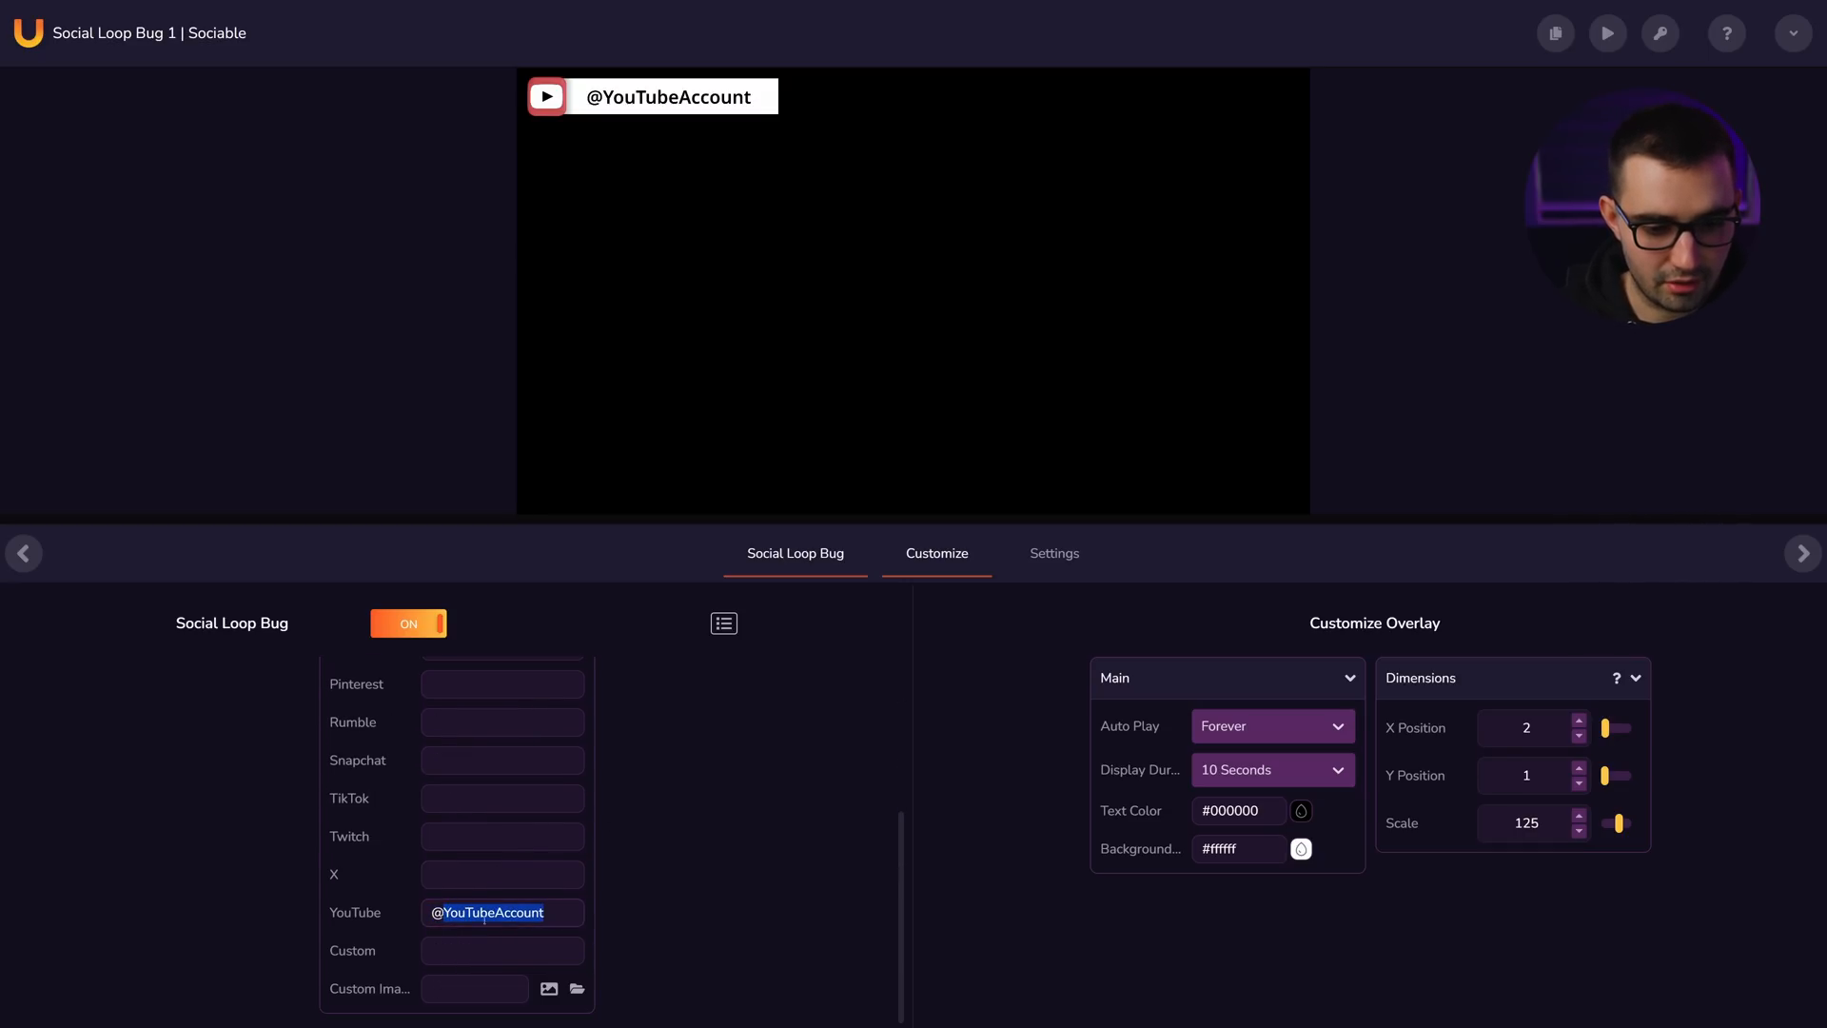
key("ctrl+v")
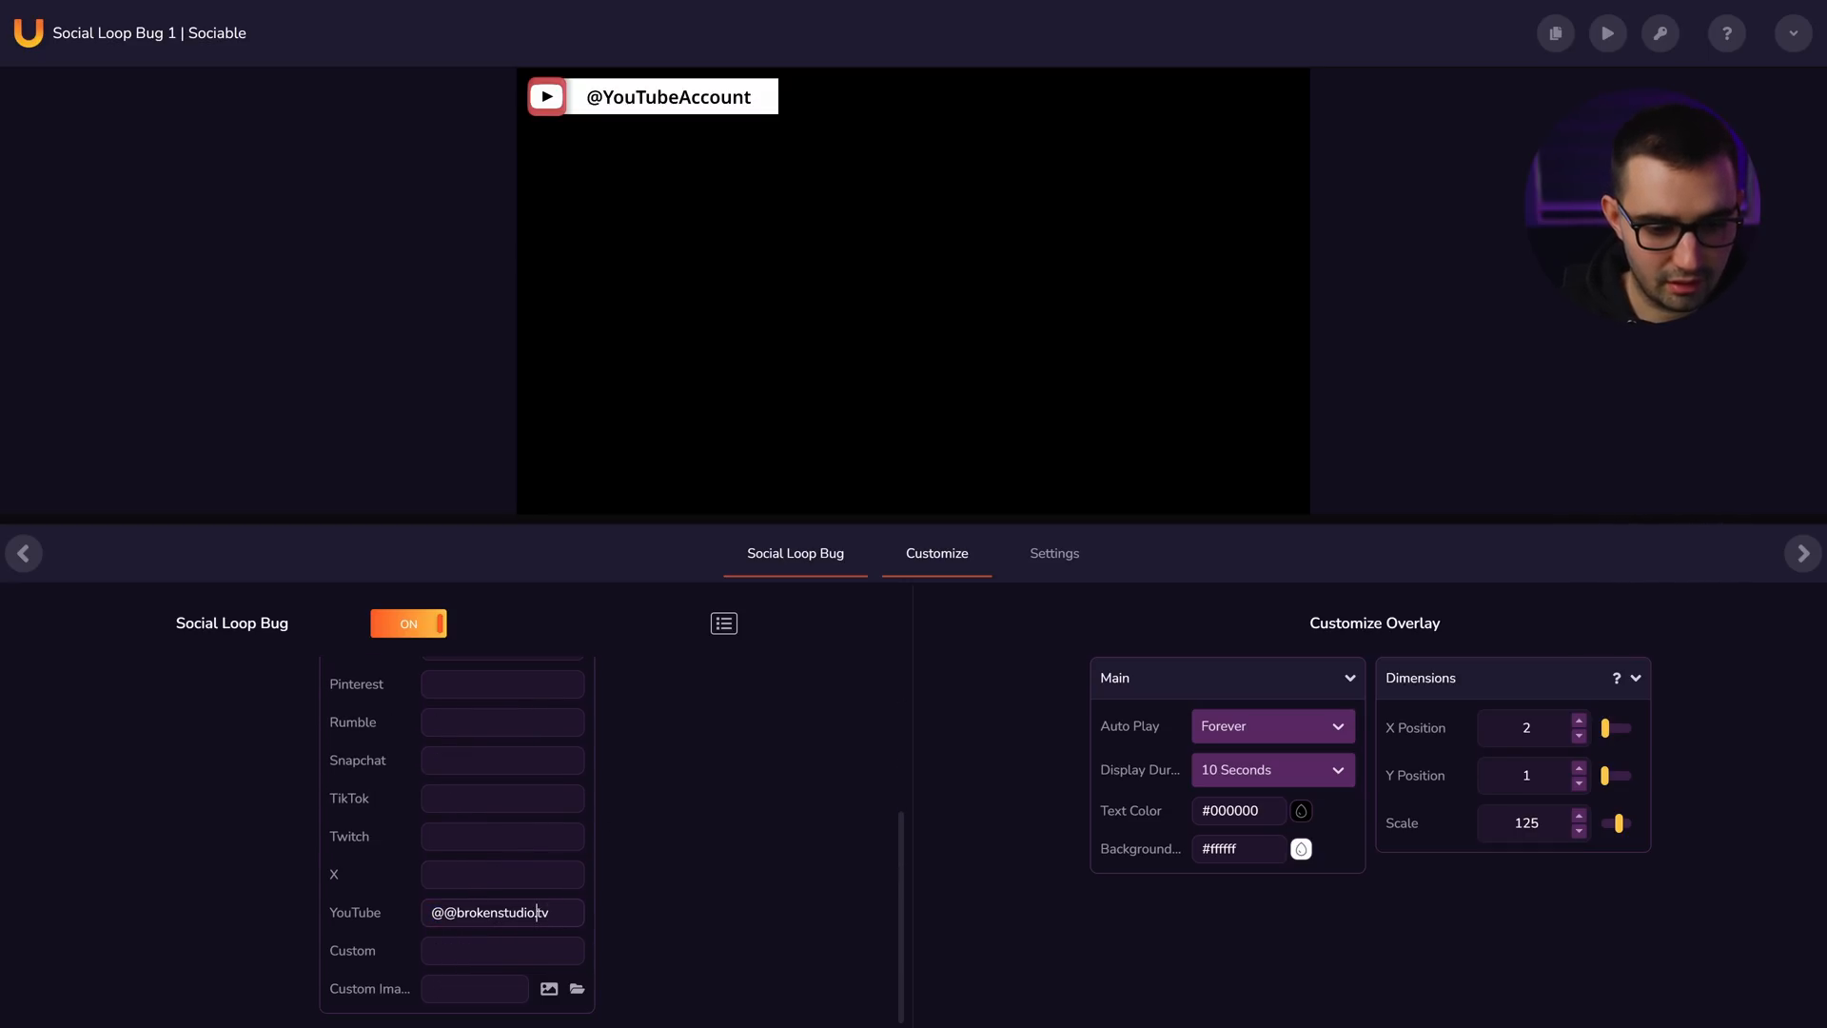
key("BackSpace")
- Set the display duration to 3 Seconds and restart the Social Loop Bug by switching it off and on
left_click(1307, 771)
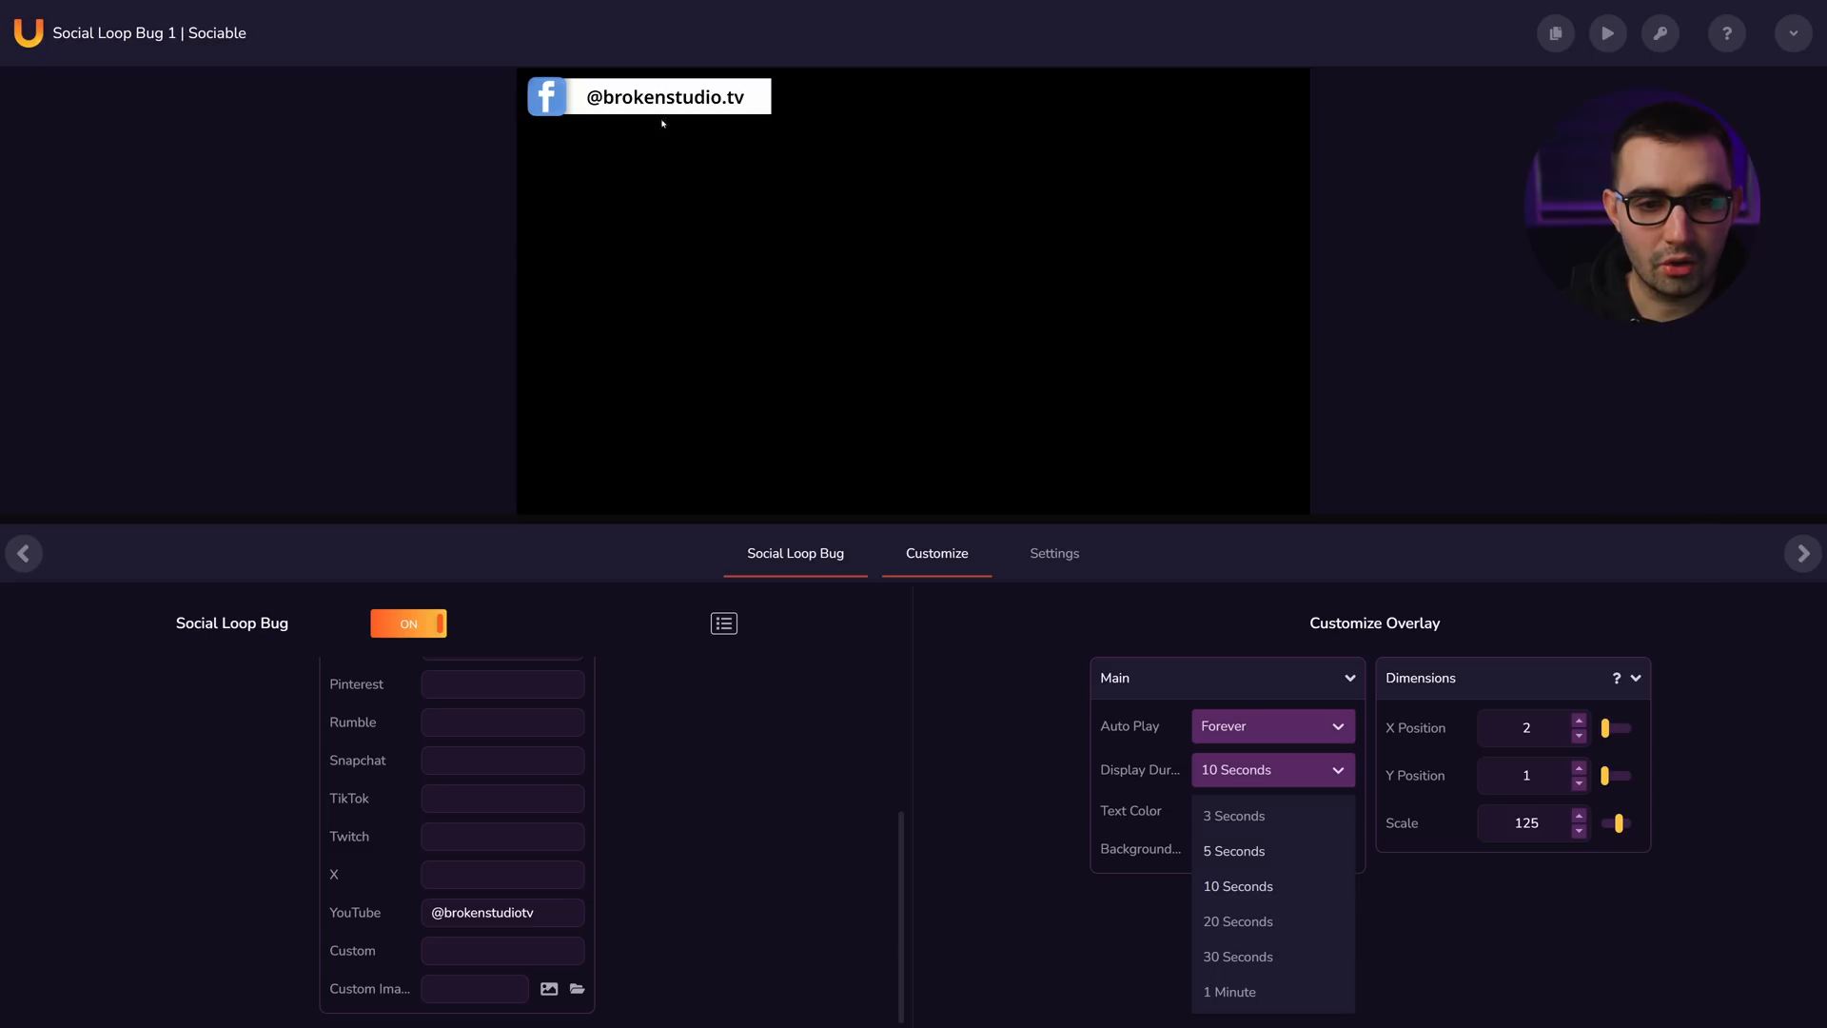
left_click(1250, 826)
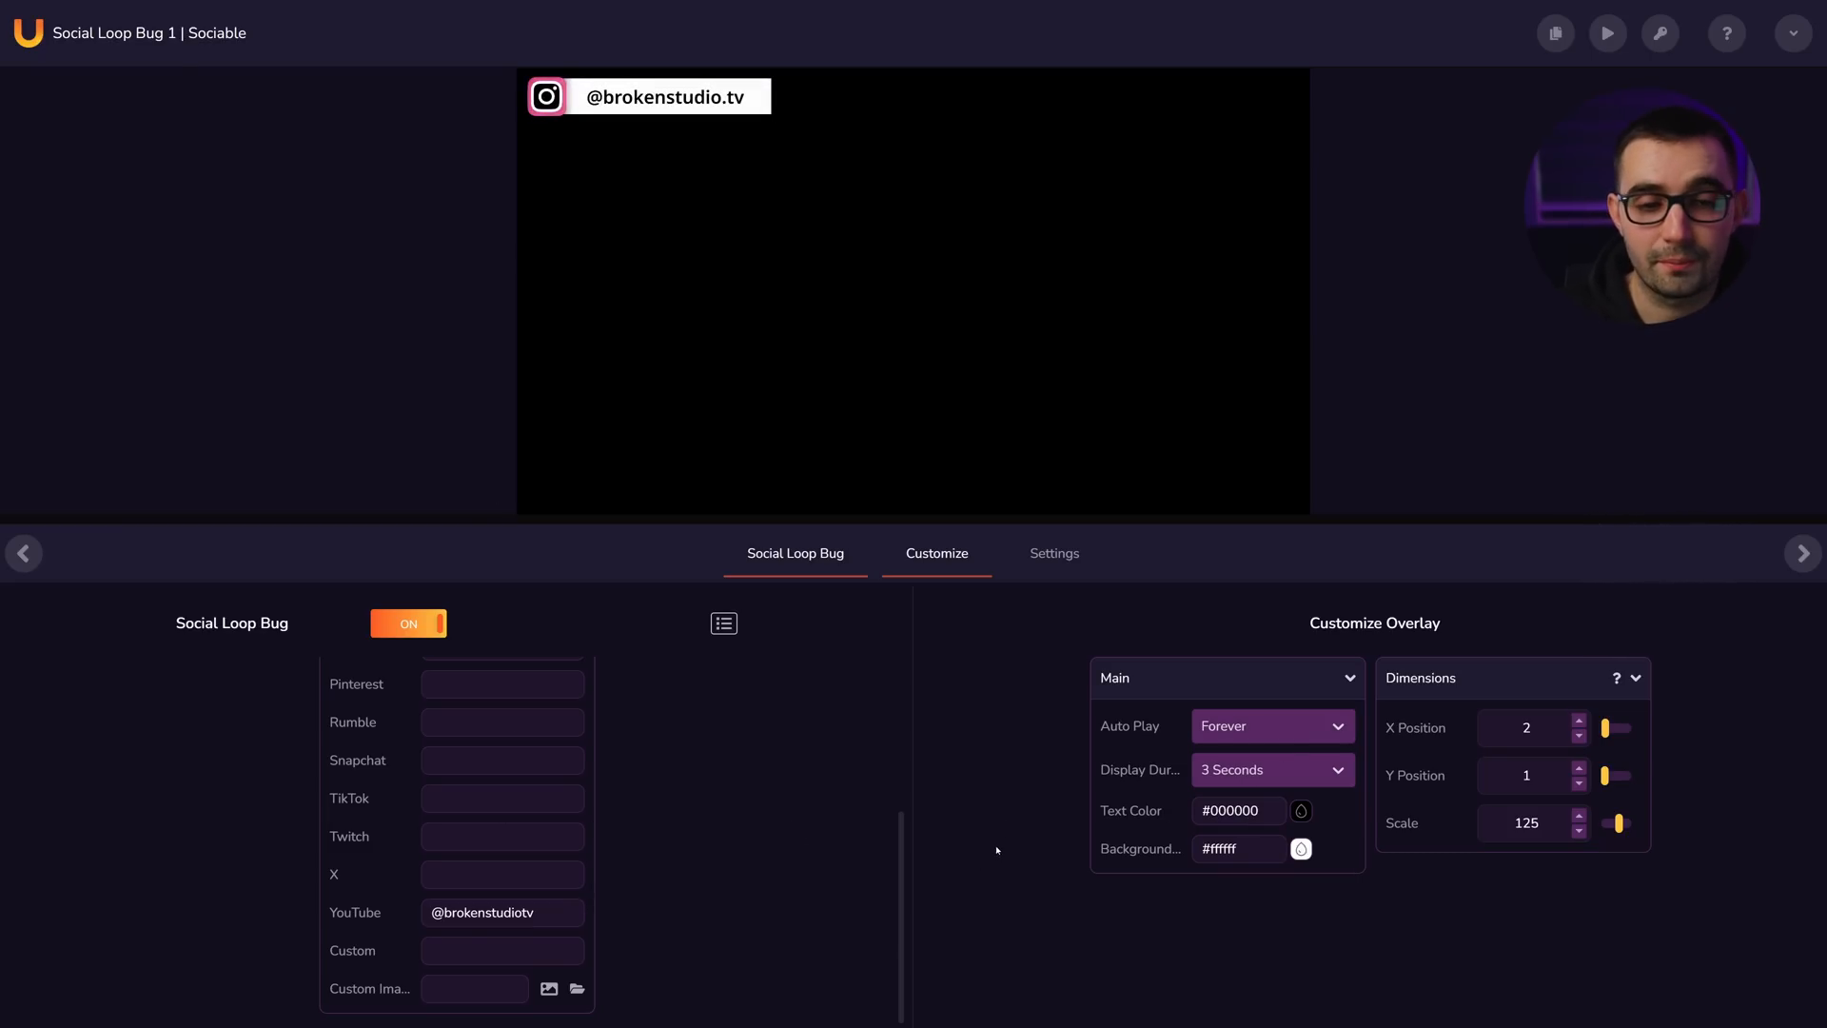
left_click(405, 625)
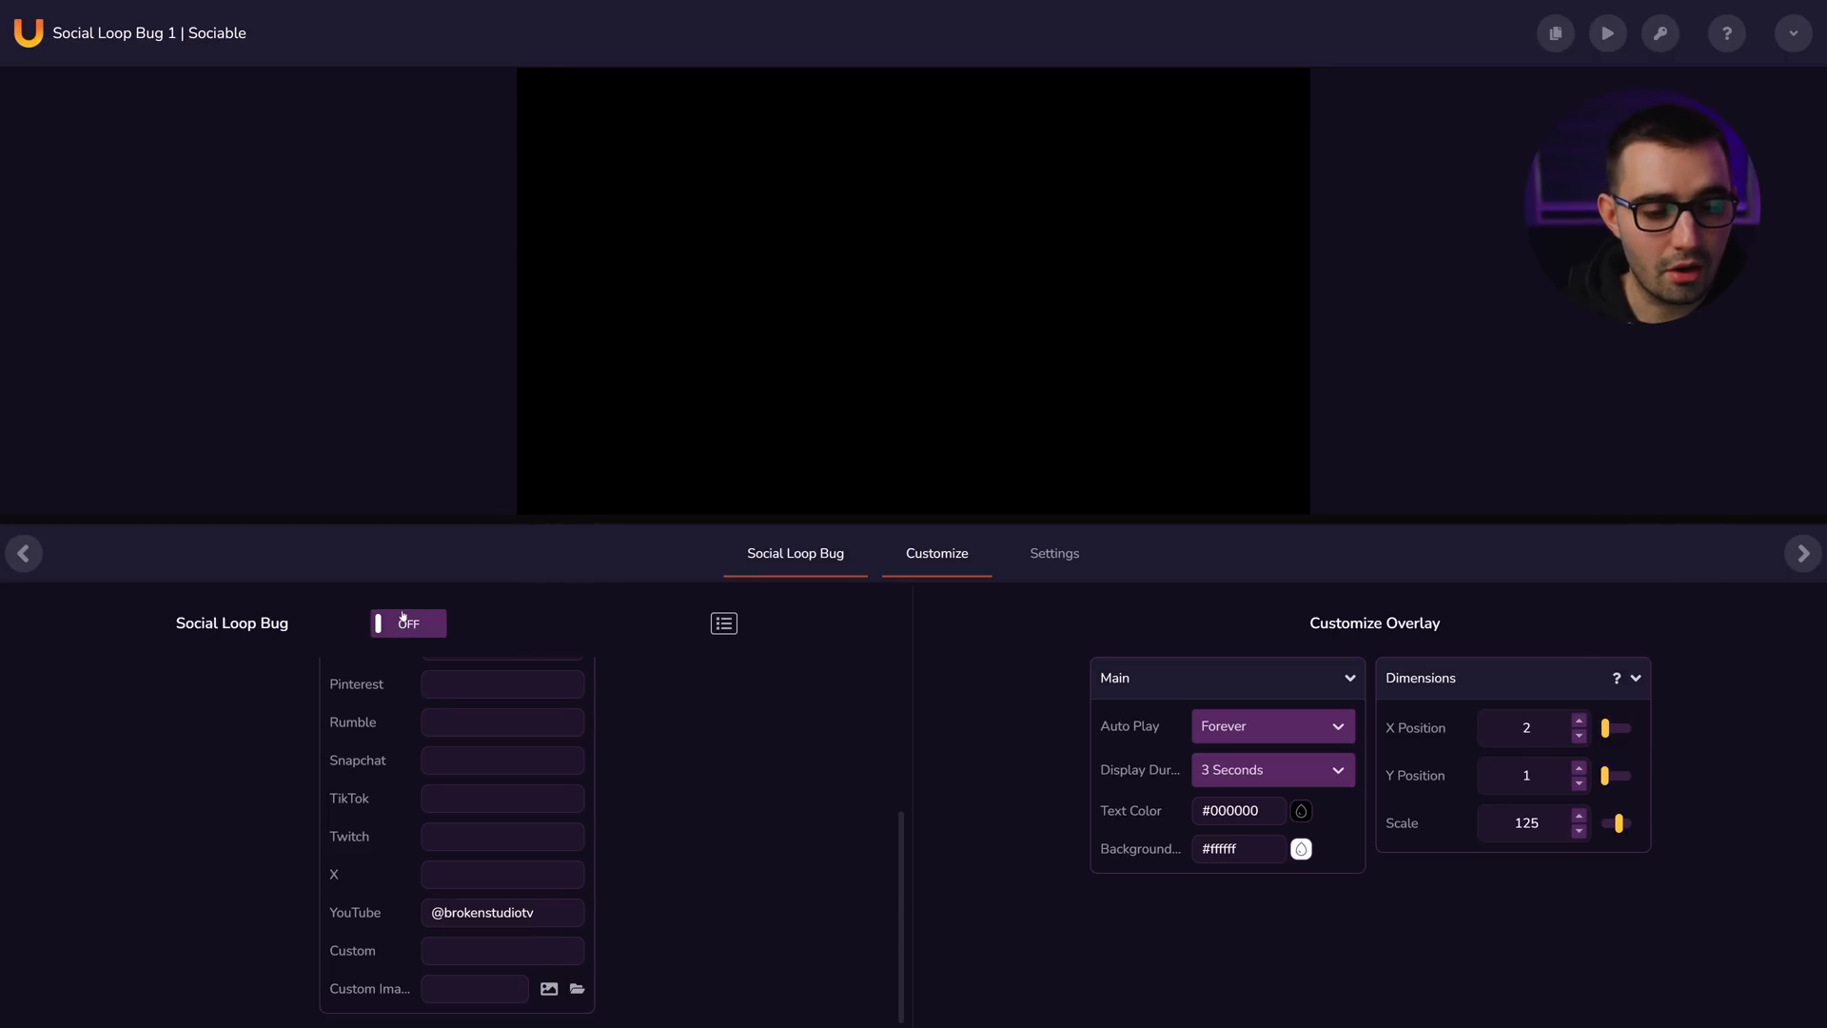
left_click(401, 629)
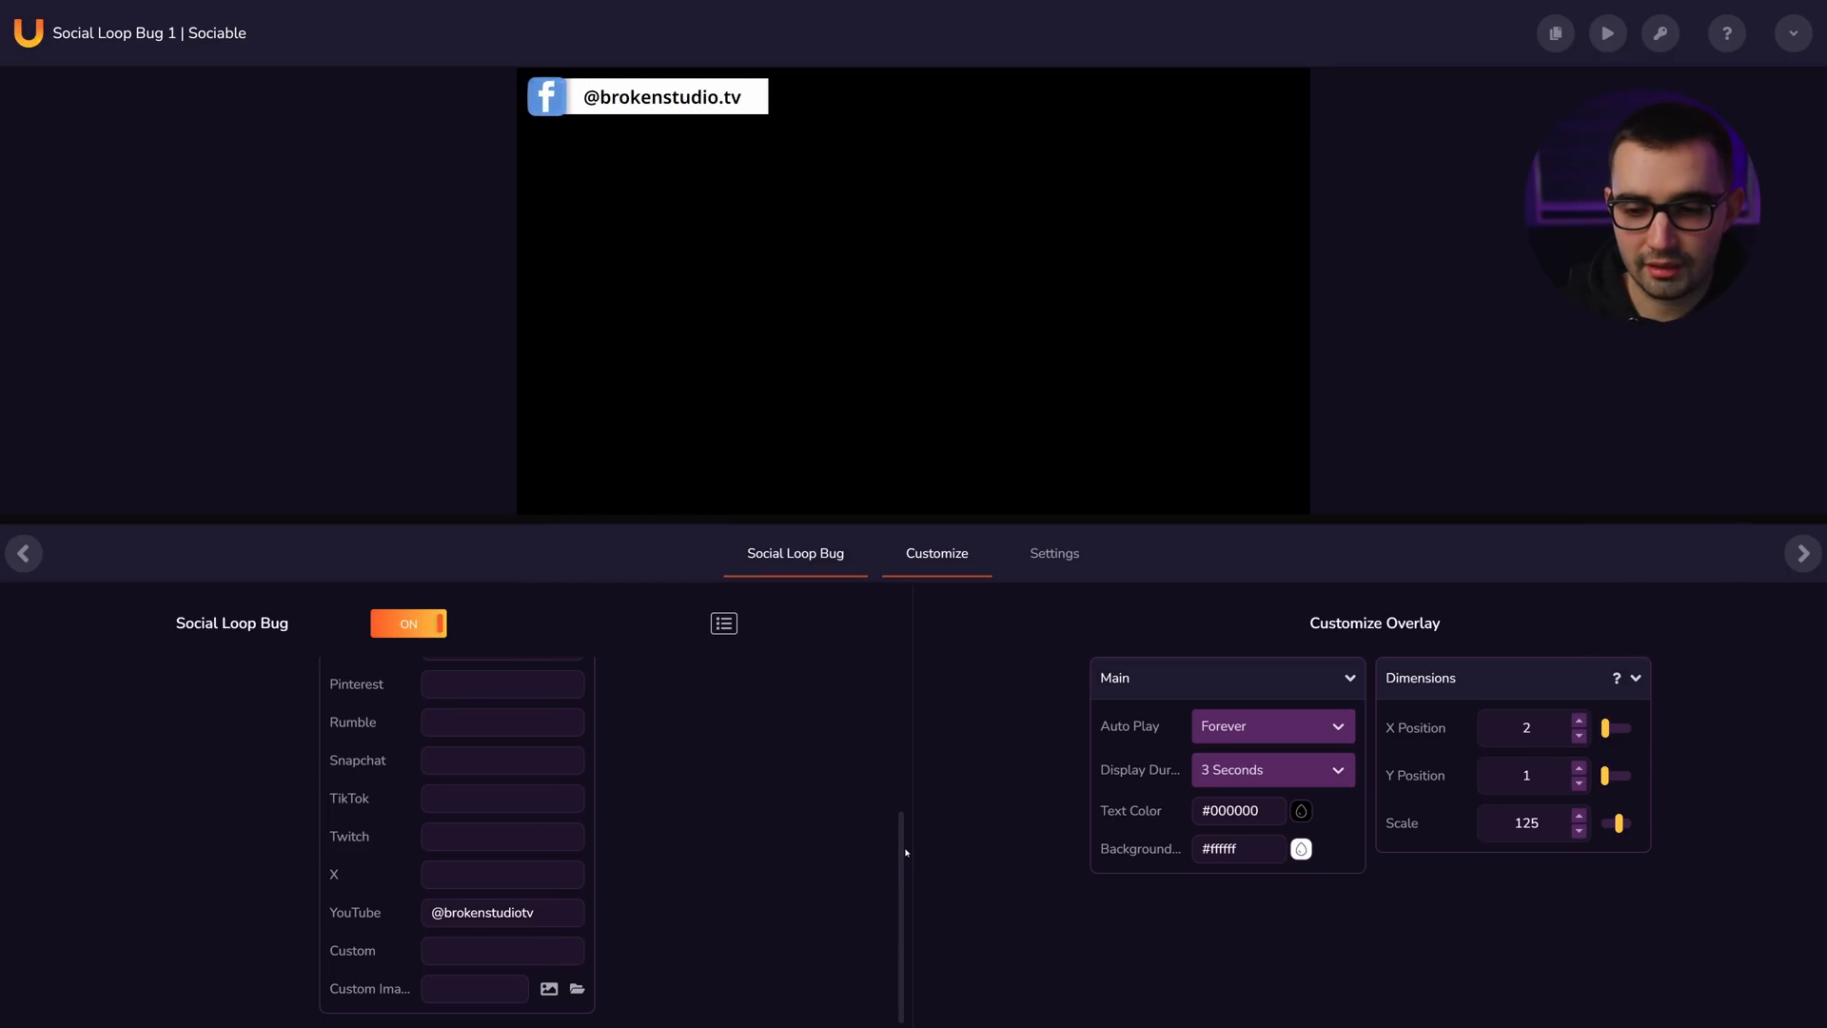
- Try shifting the overlay to X position 33.3 and Y position 2.1, and enlarging its scale
left_click(1613, 728)
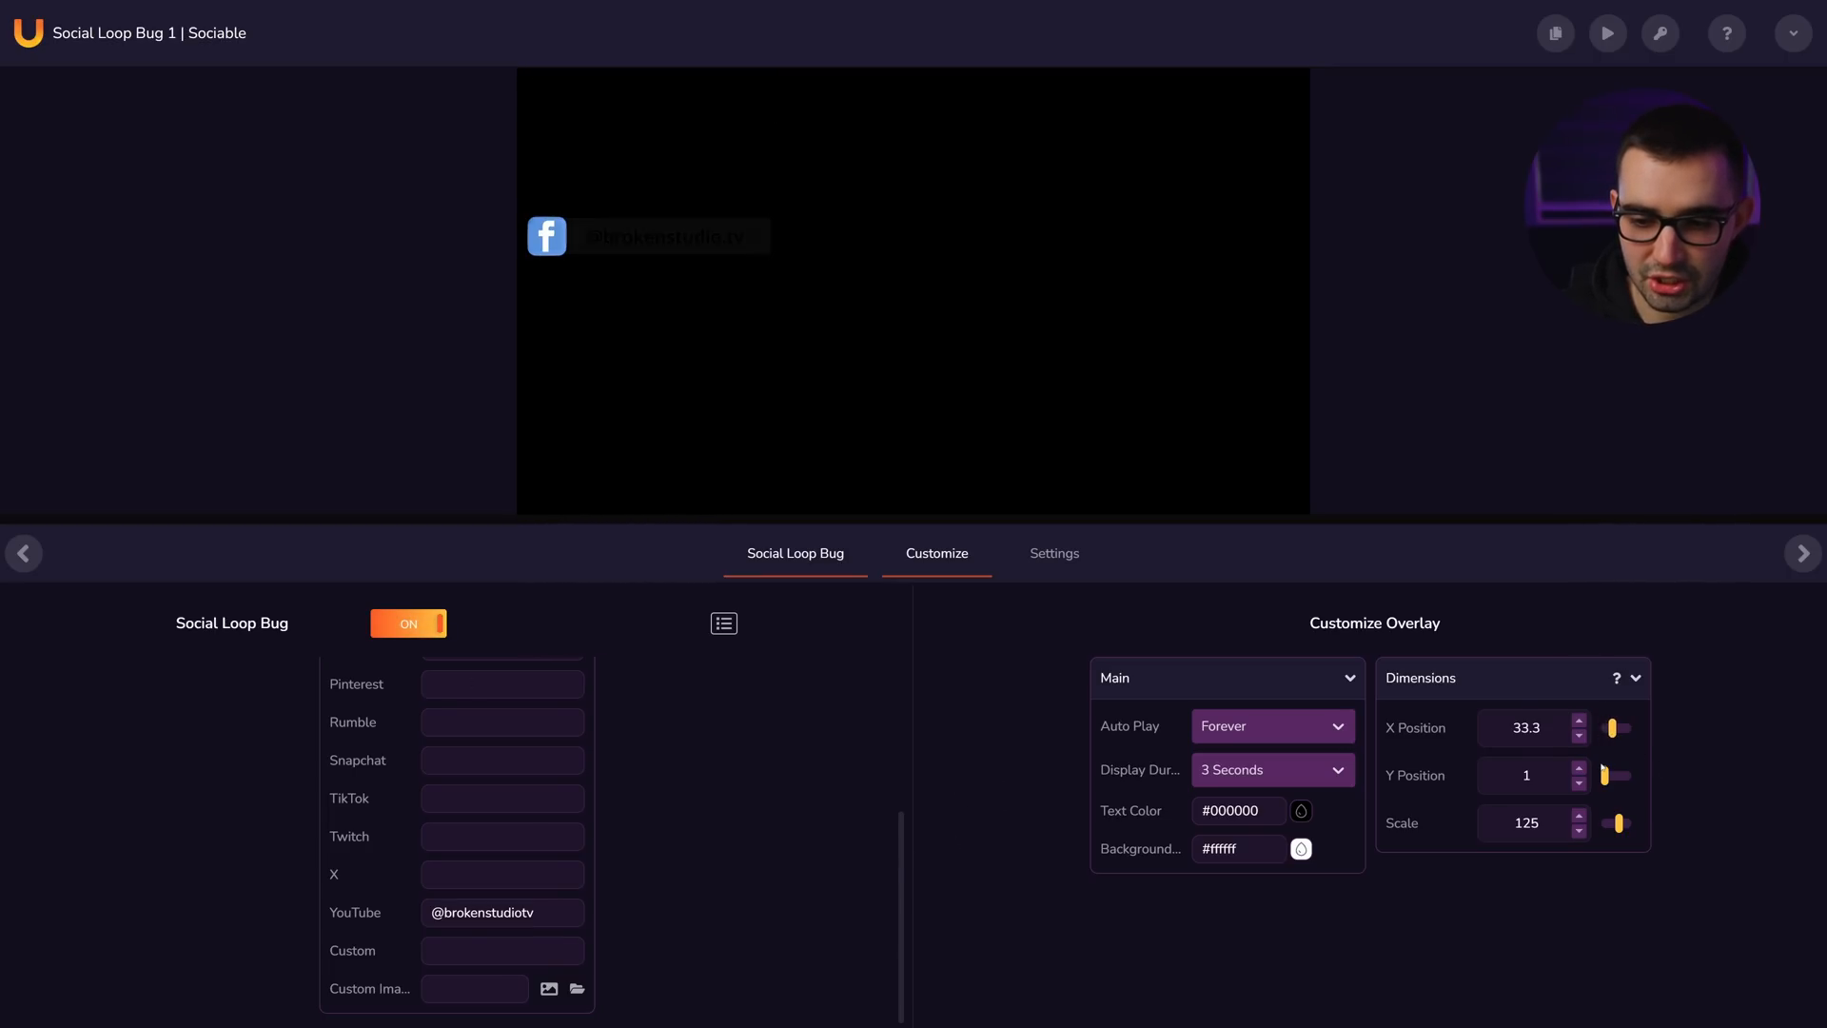
left_click(1605, 776)
left_click(1606, 777)
left_click(1627, 824)
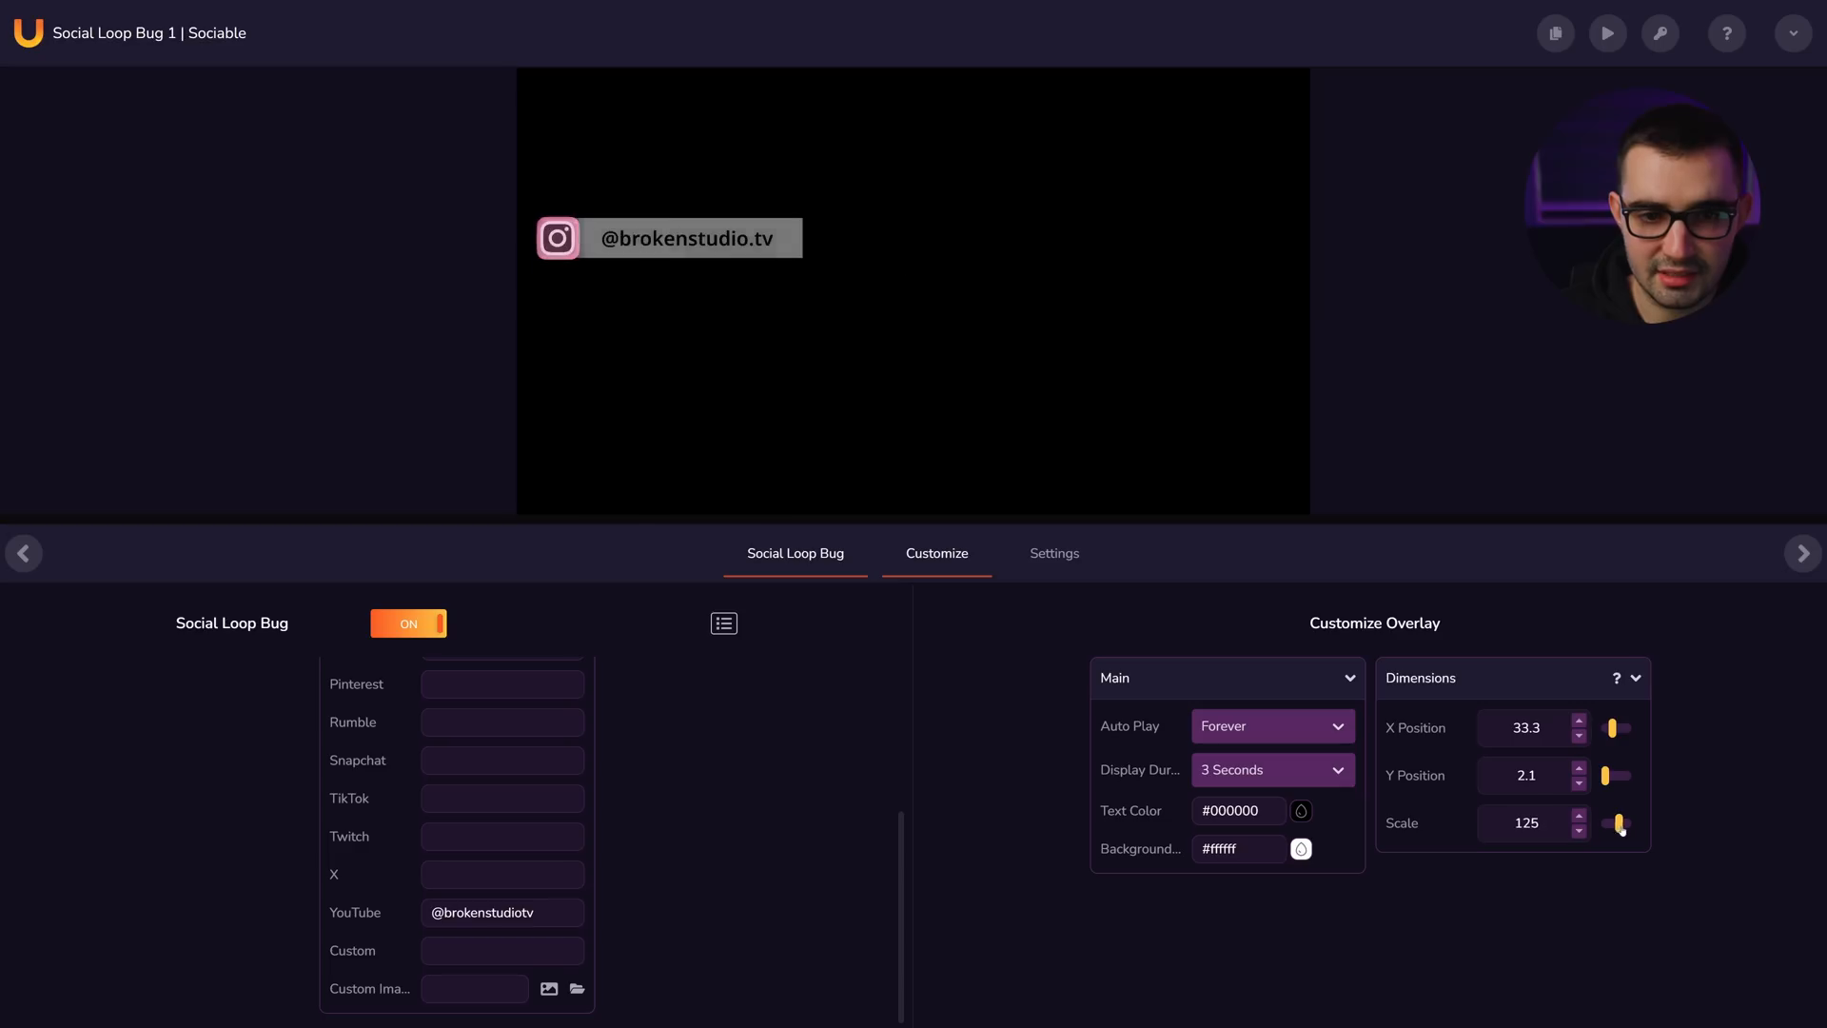
- Set the overlay's scale to 125, Y position to 1 and X position to 2
double_click(1534, 828)
type("125")
key("shift+Tab")
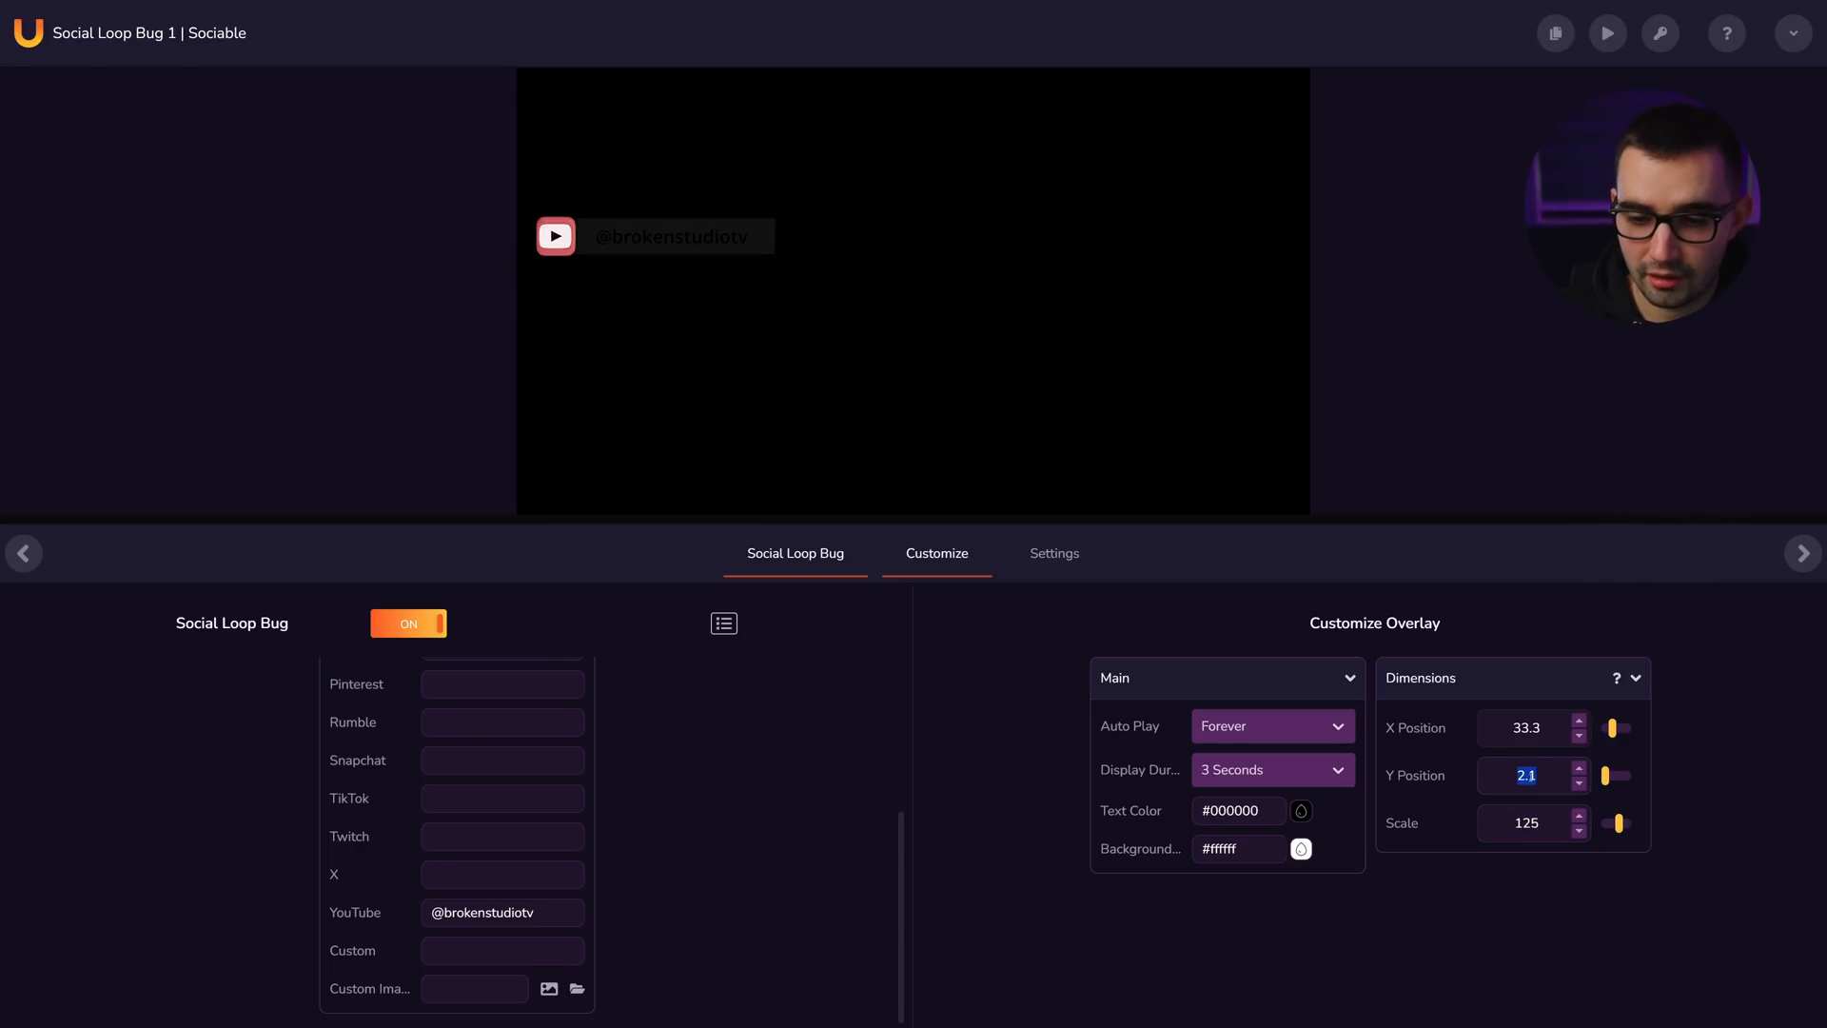
type("1")
key("shift+Tab")
type("2")
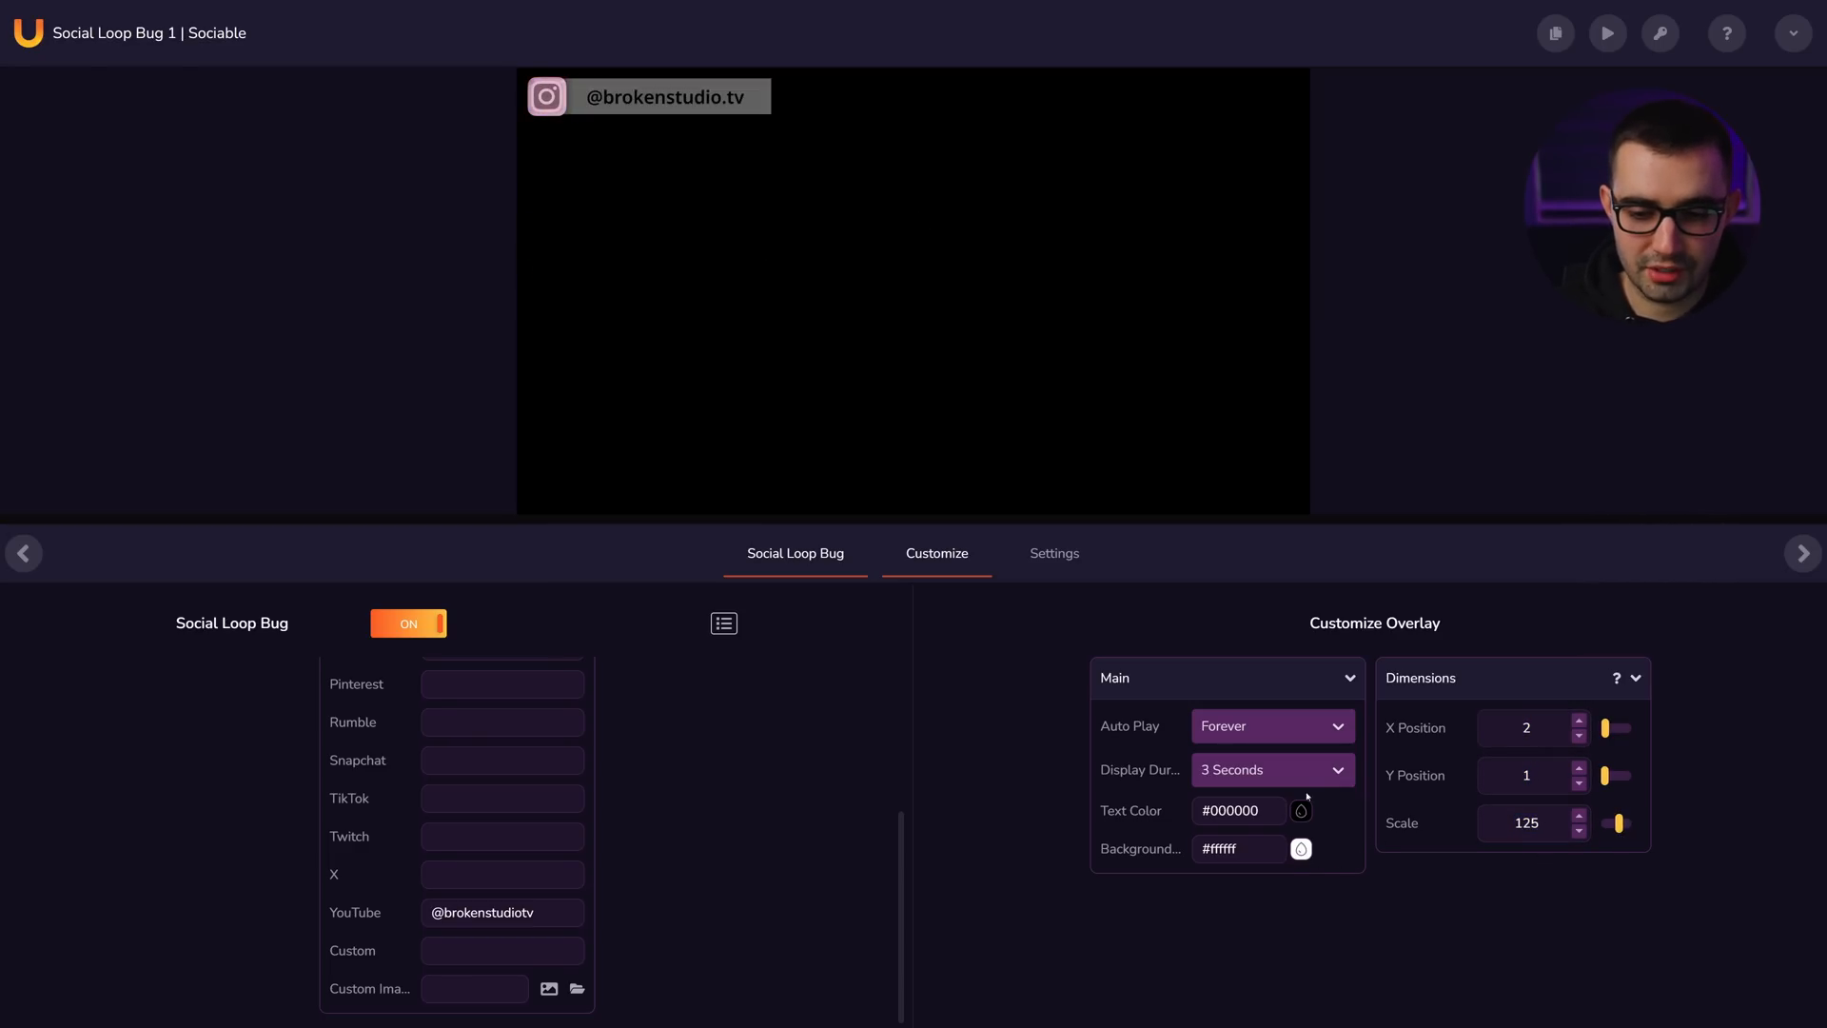
- Switch the Social Loop Bug to its slot list and rename the first slot broken
left_click(724, 624)
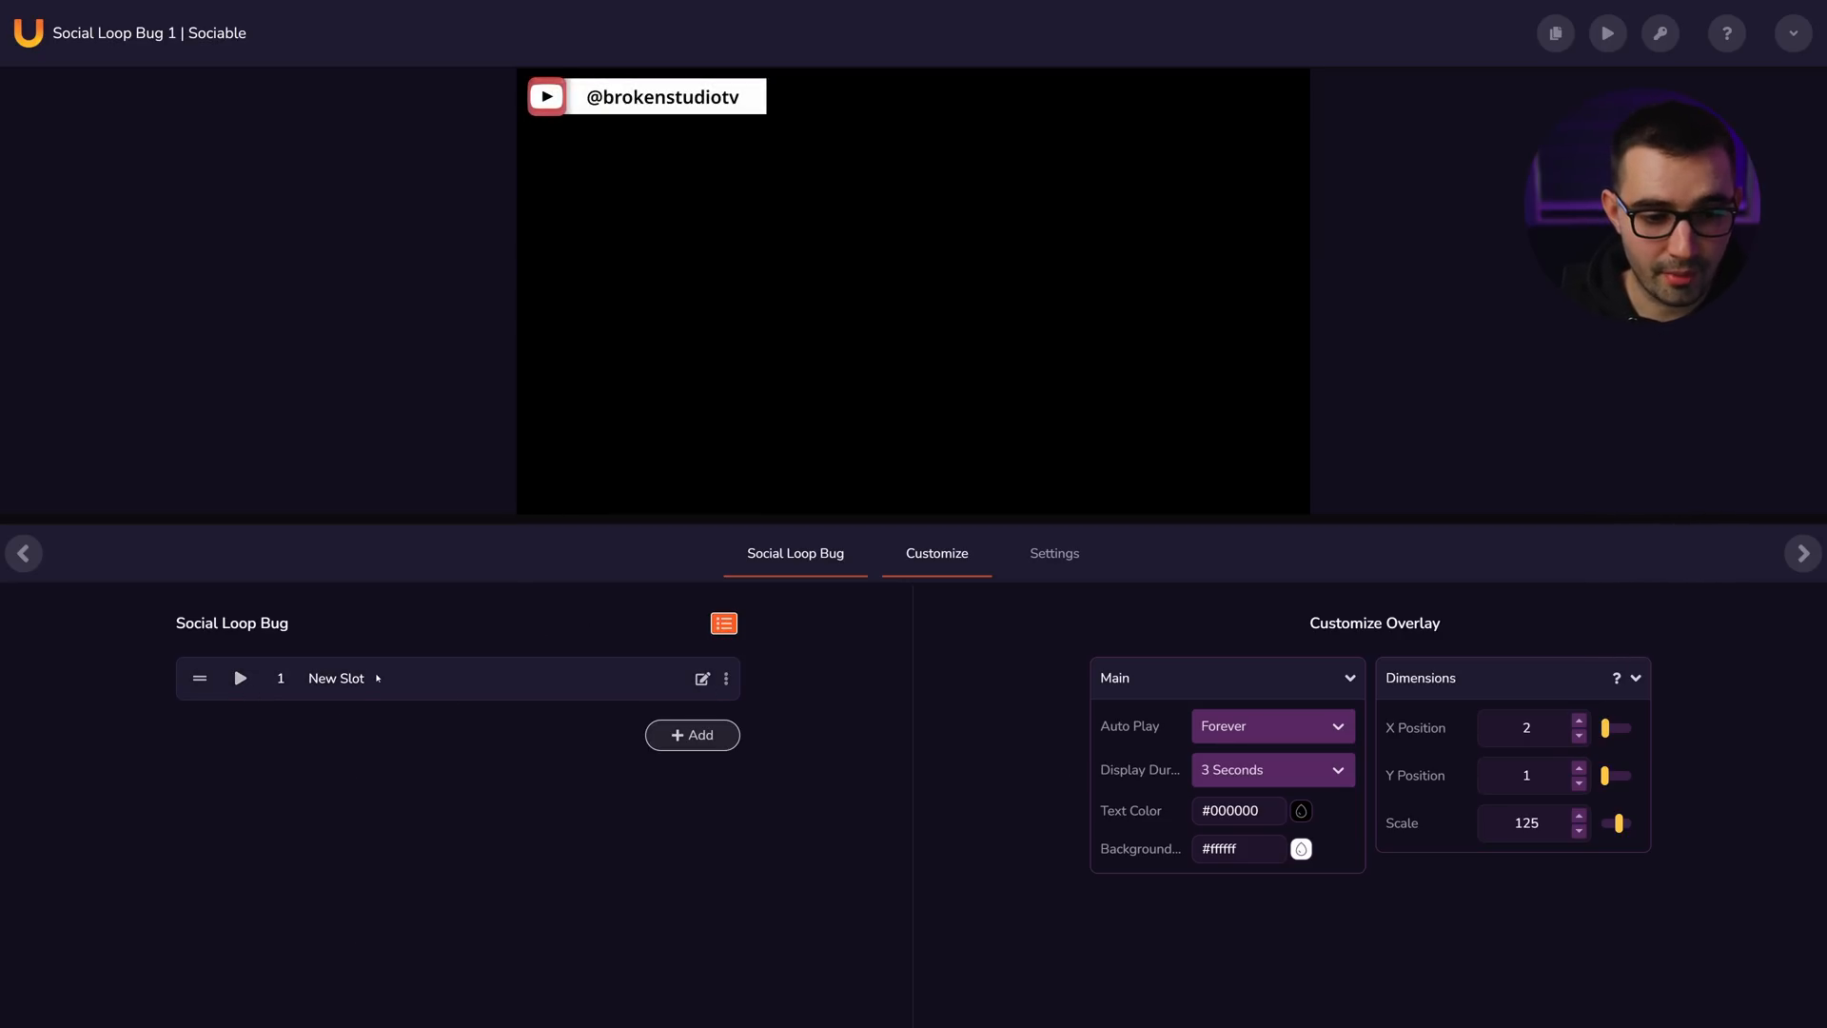
double_click(671, 679)
type("broken")
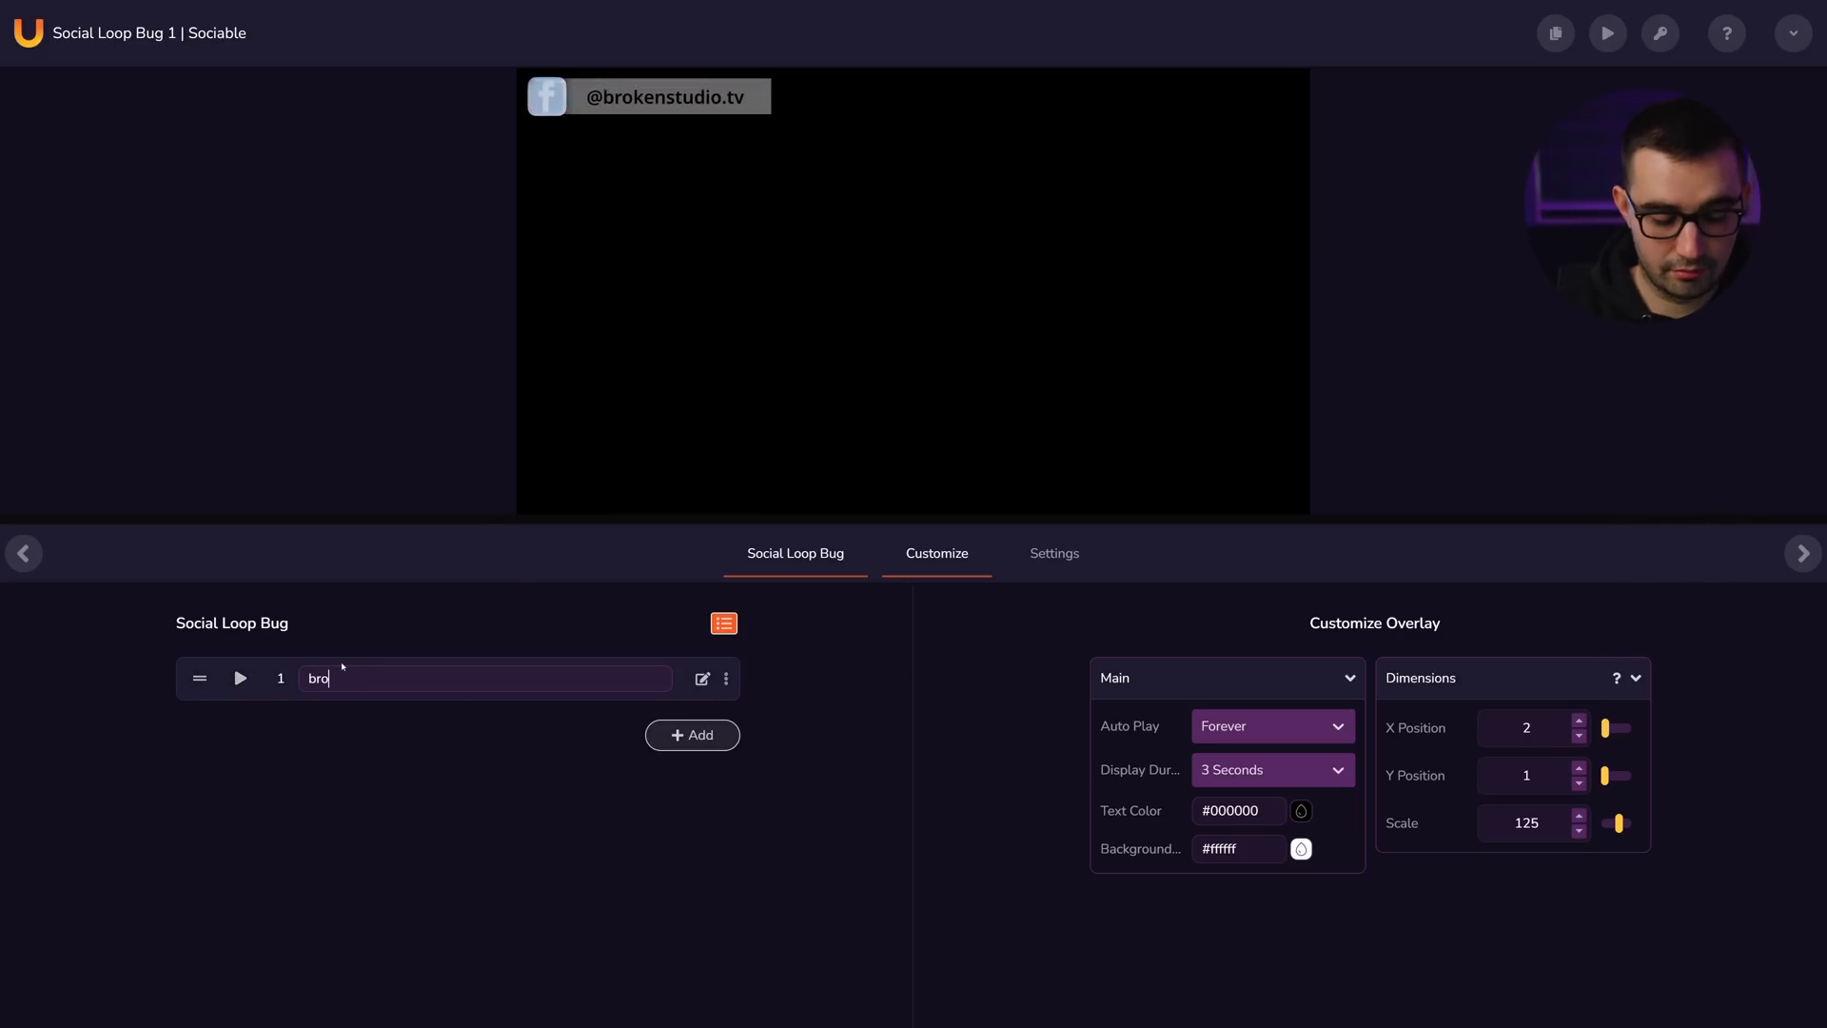
key("Return")
- Duplicate the broken slot and name the copy uno
left_click(726, 679)
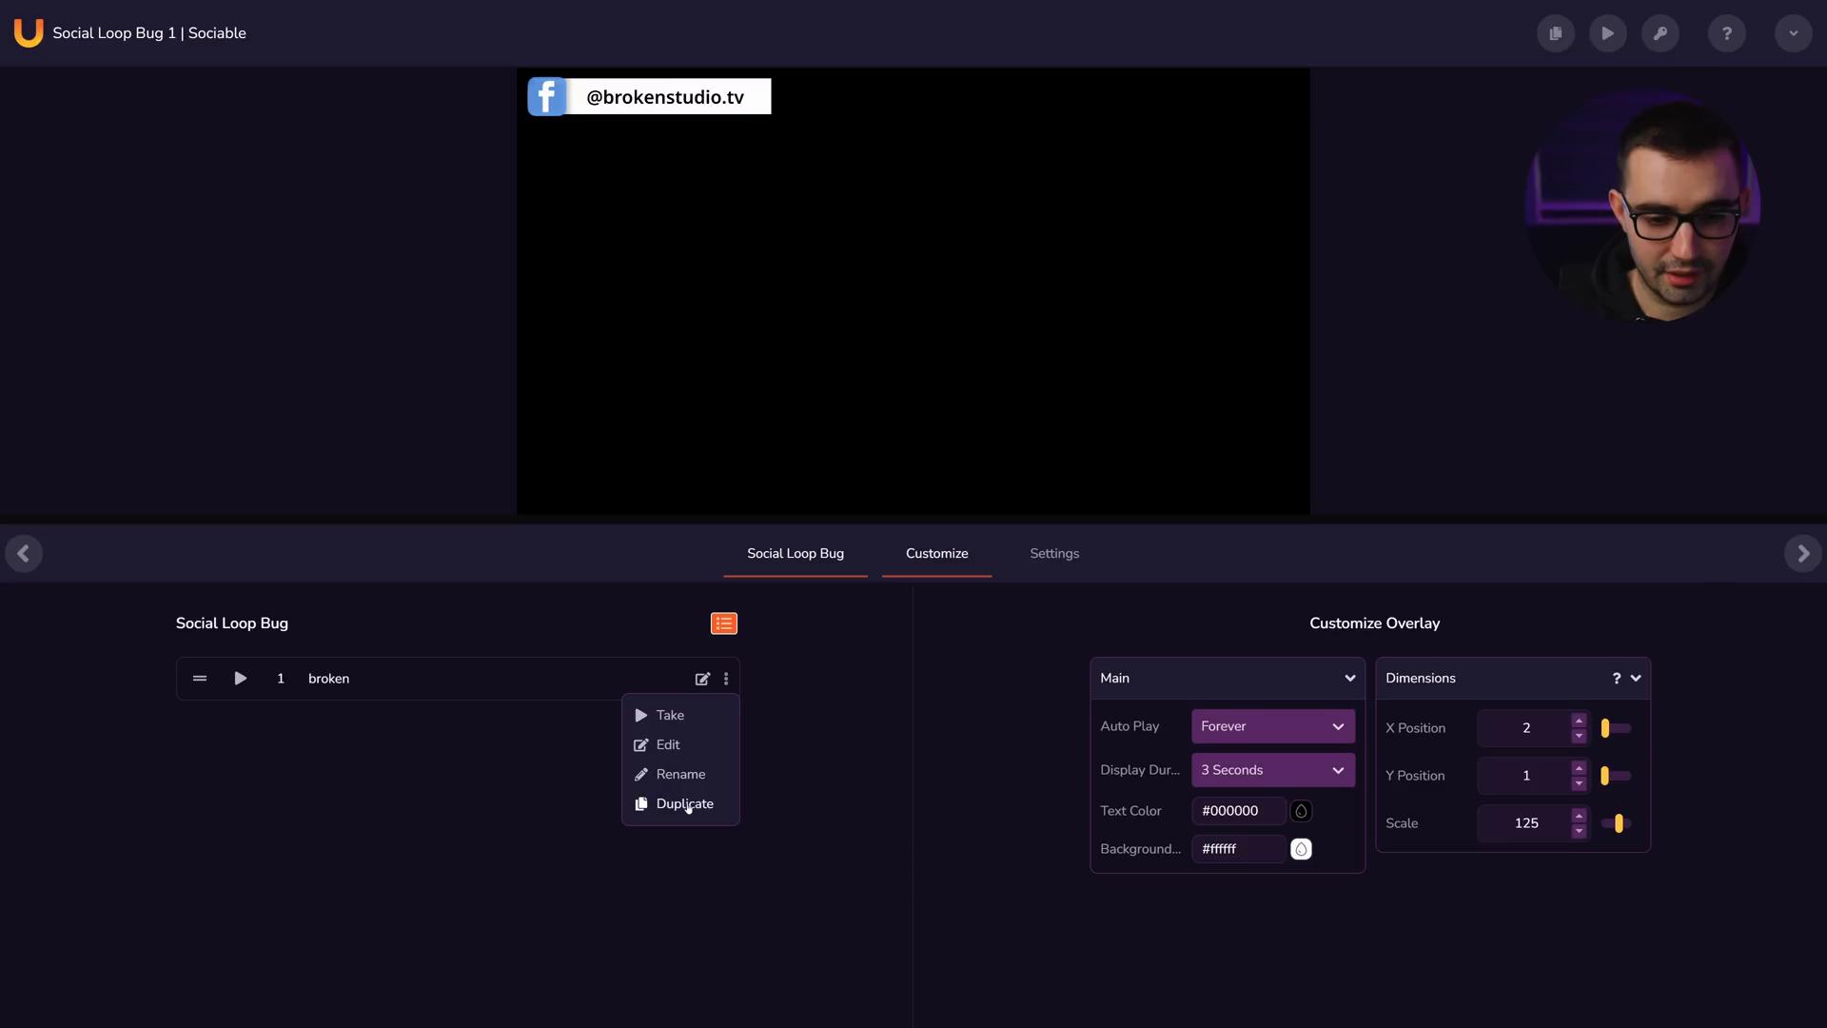
left_click(685, 806)
type("uno")
key("Return")
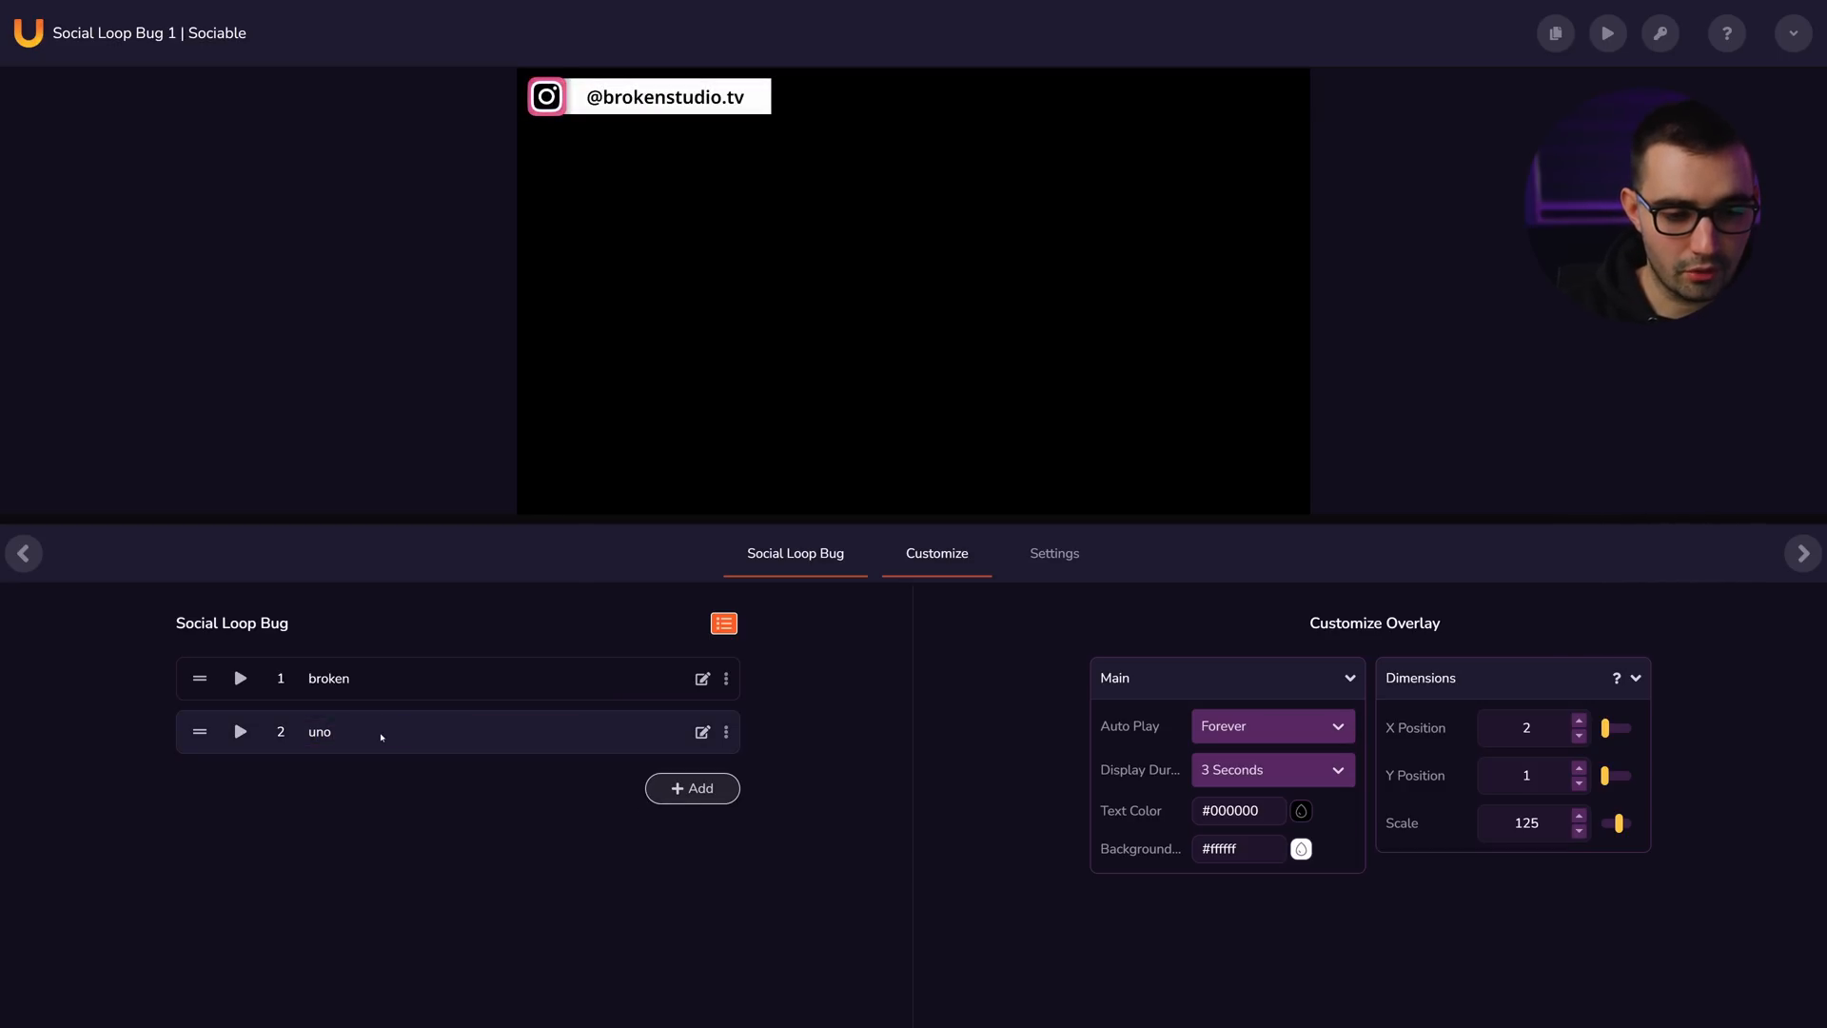
left_click(703, 731)
scroll(334, 826, "down", 3)
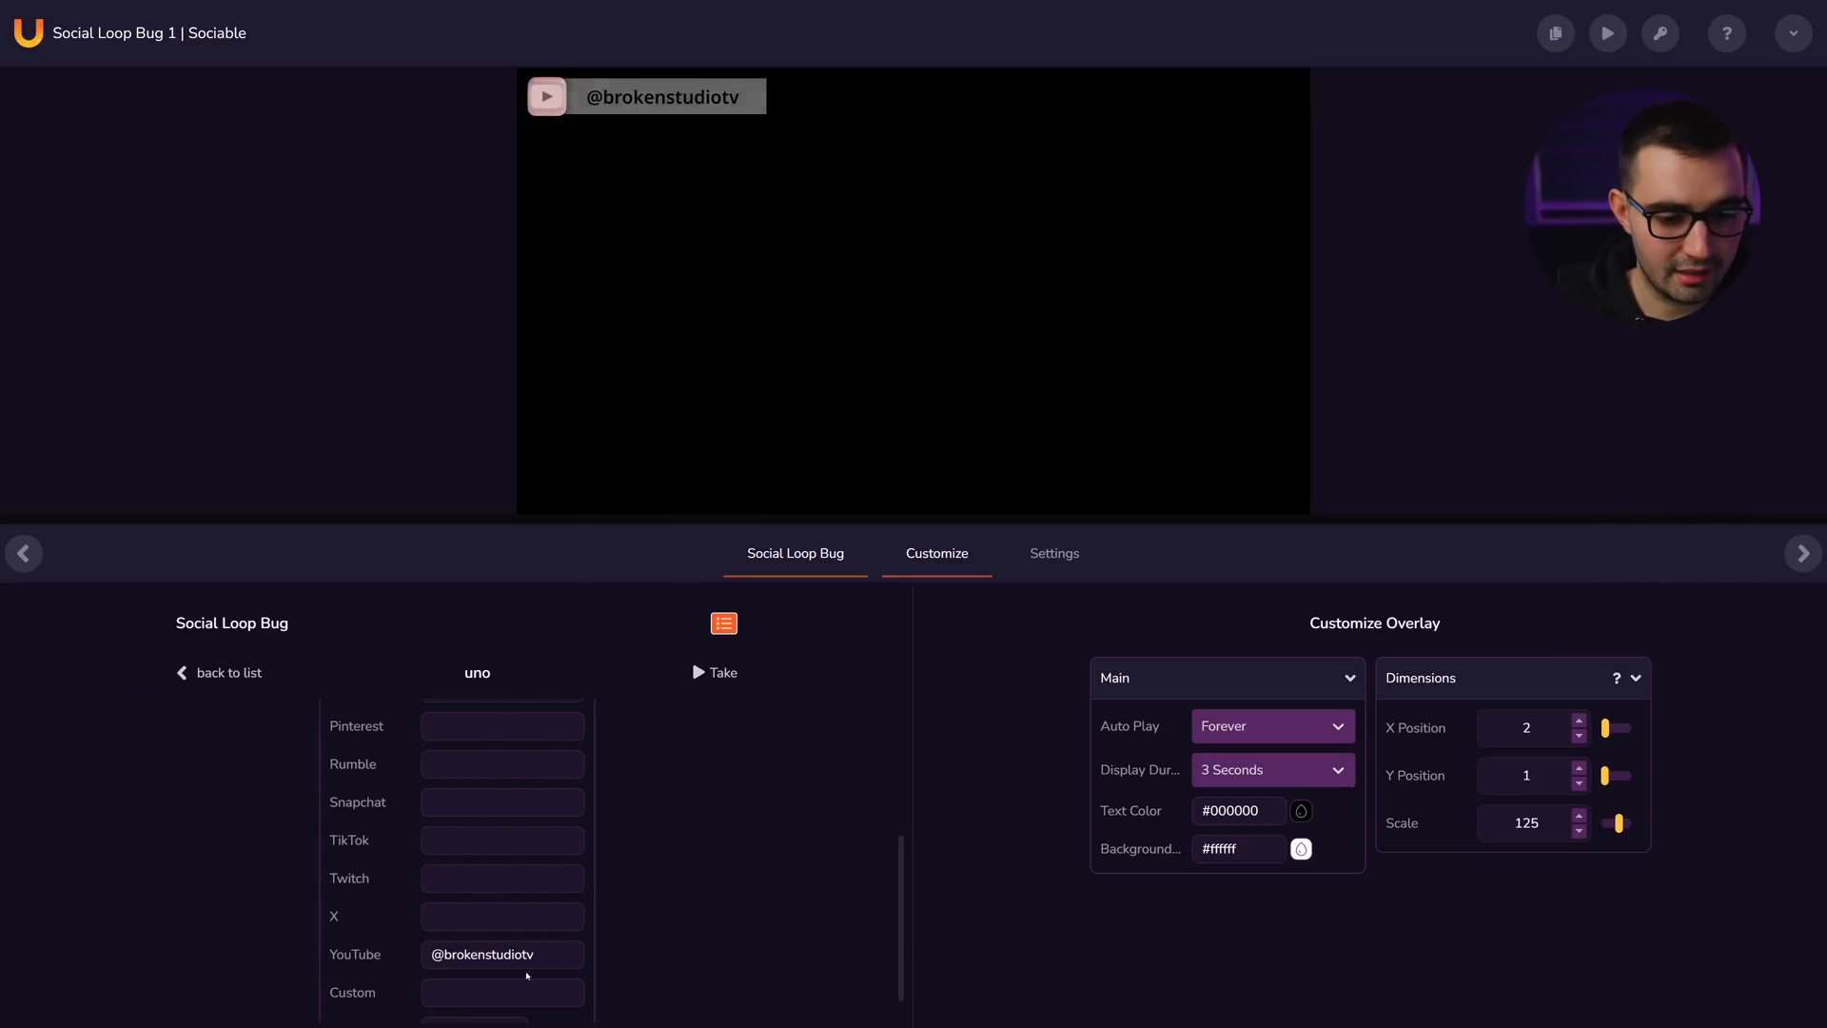
left_click_drag(534, 954, 452, 956)
key("BackSpace")
key("BackSpace")
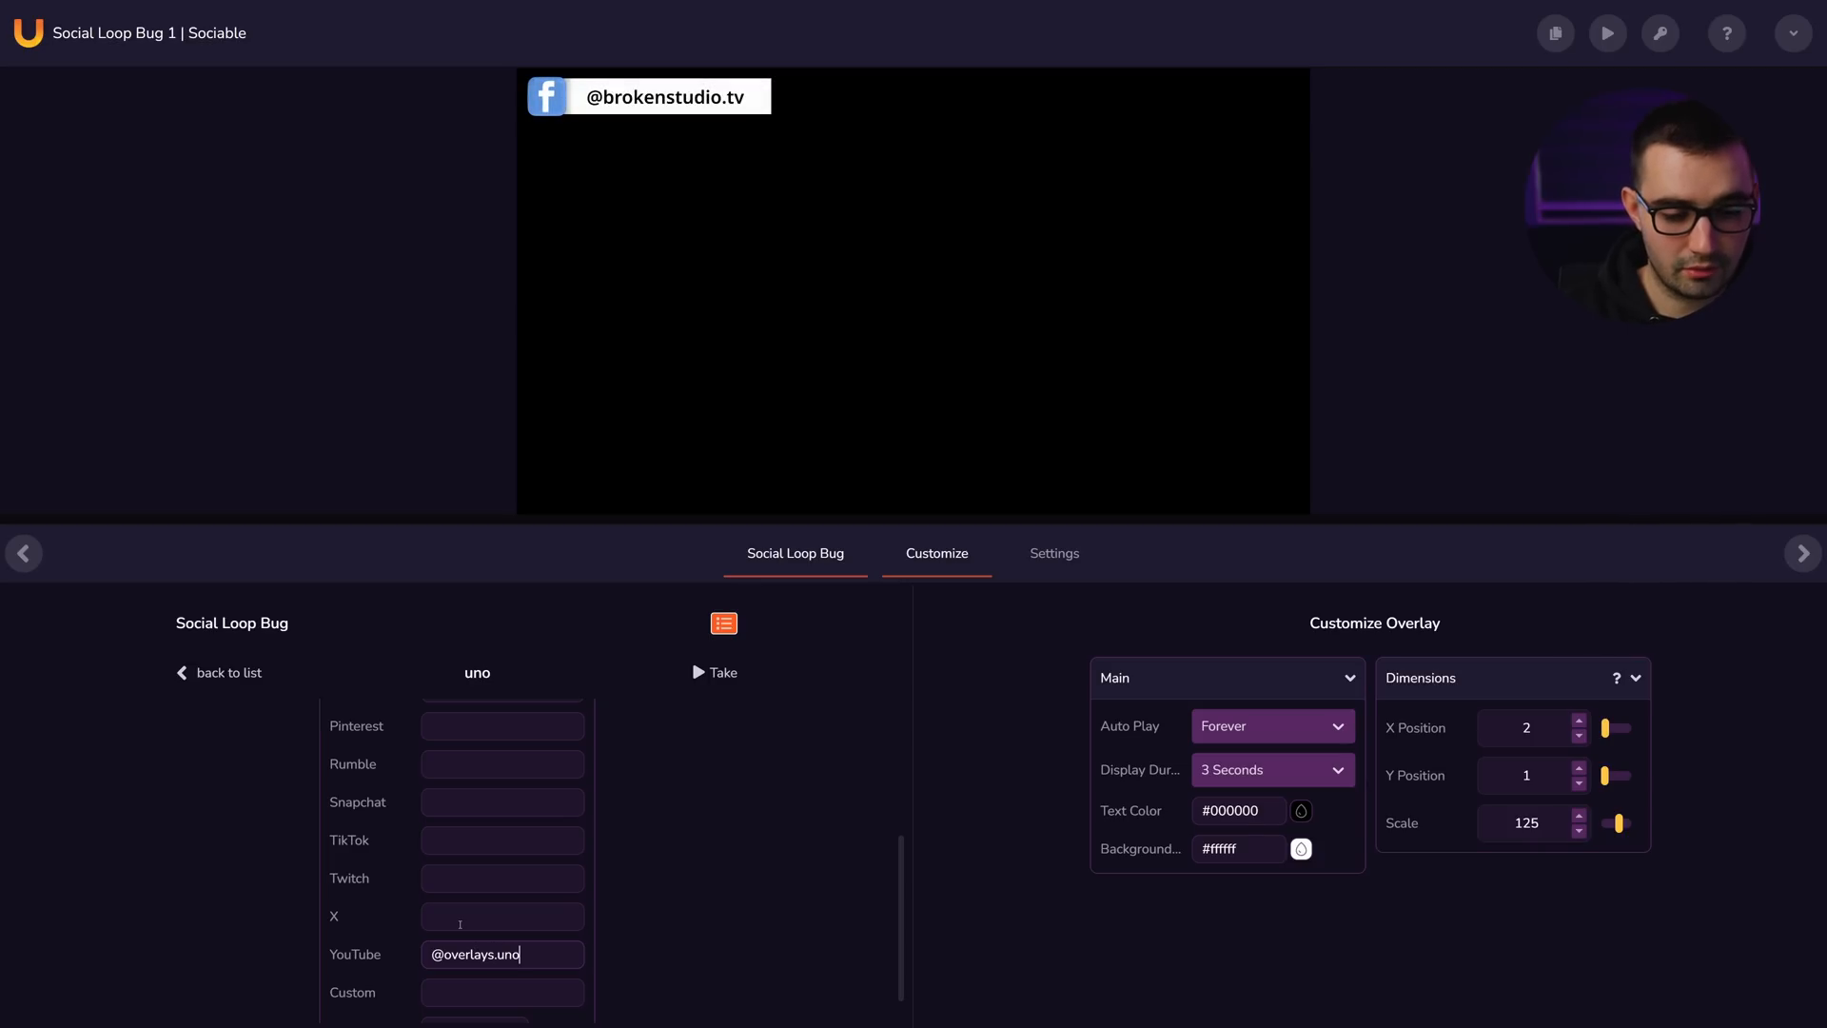
key("Return")
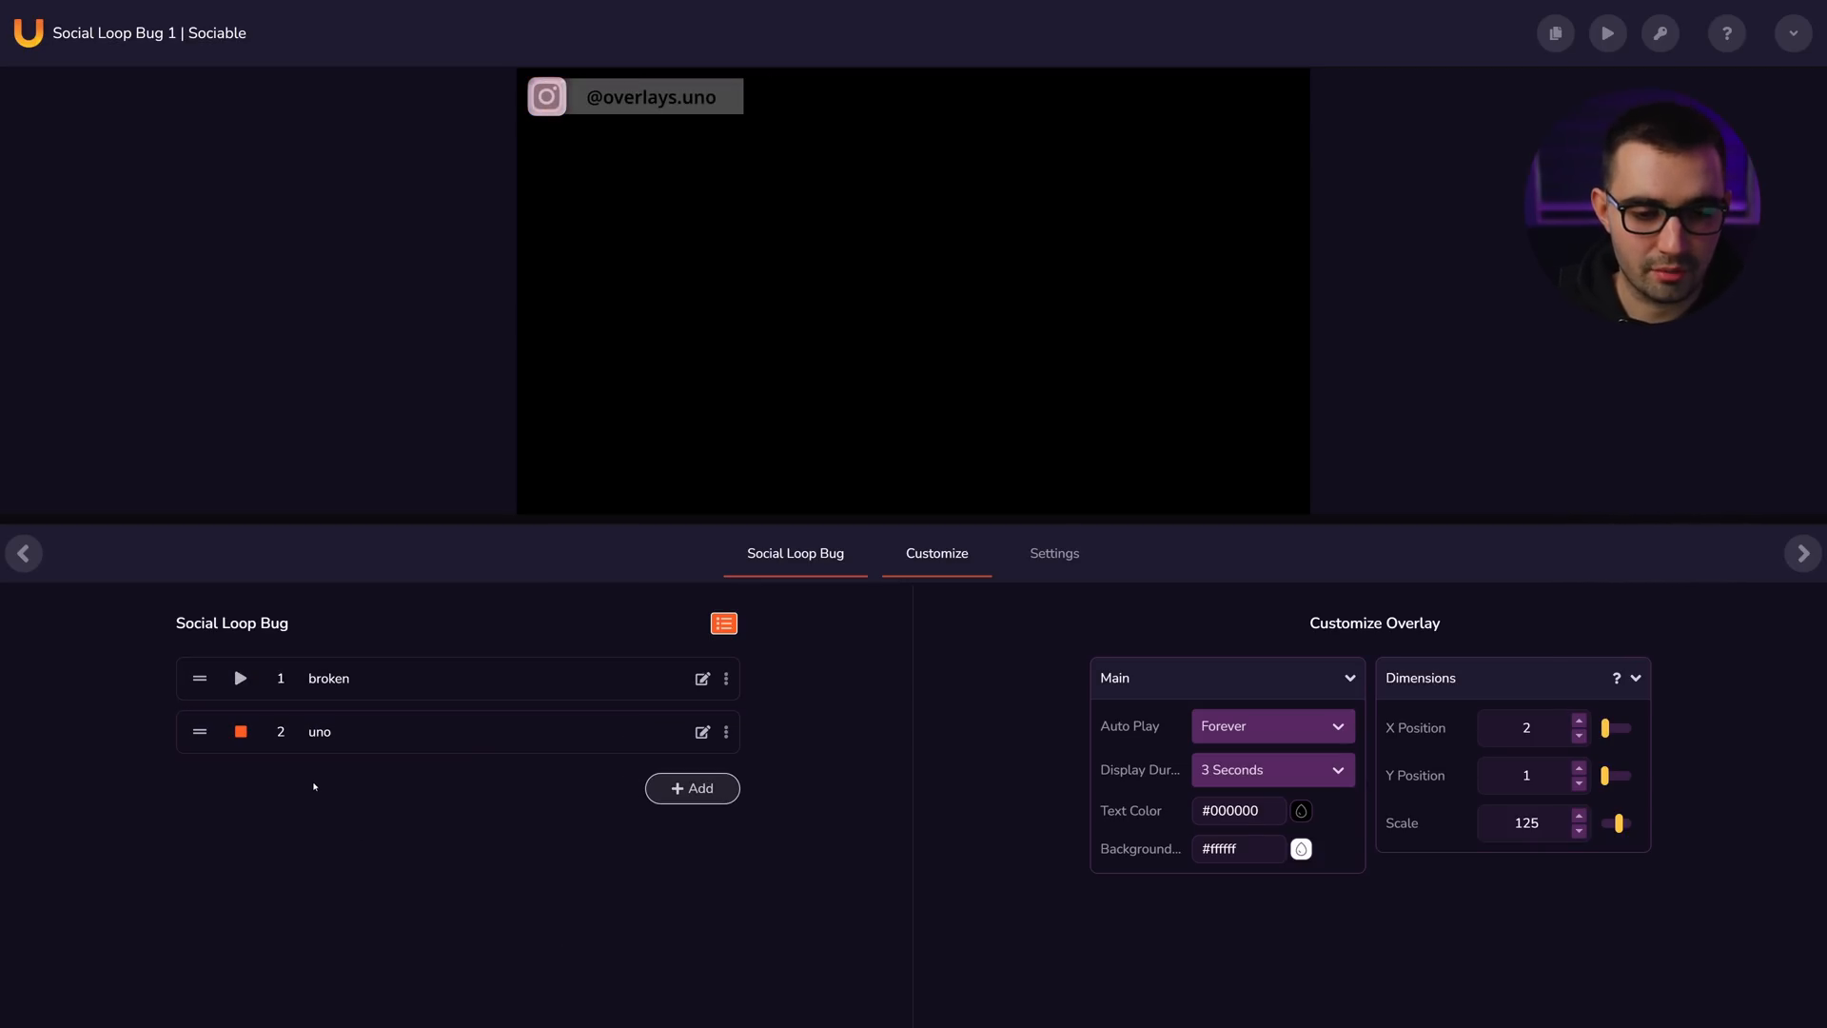
left_click(240, 679)
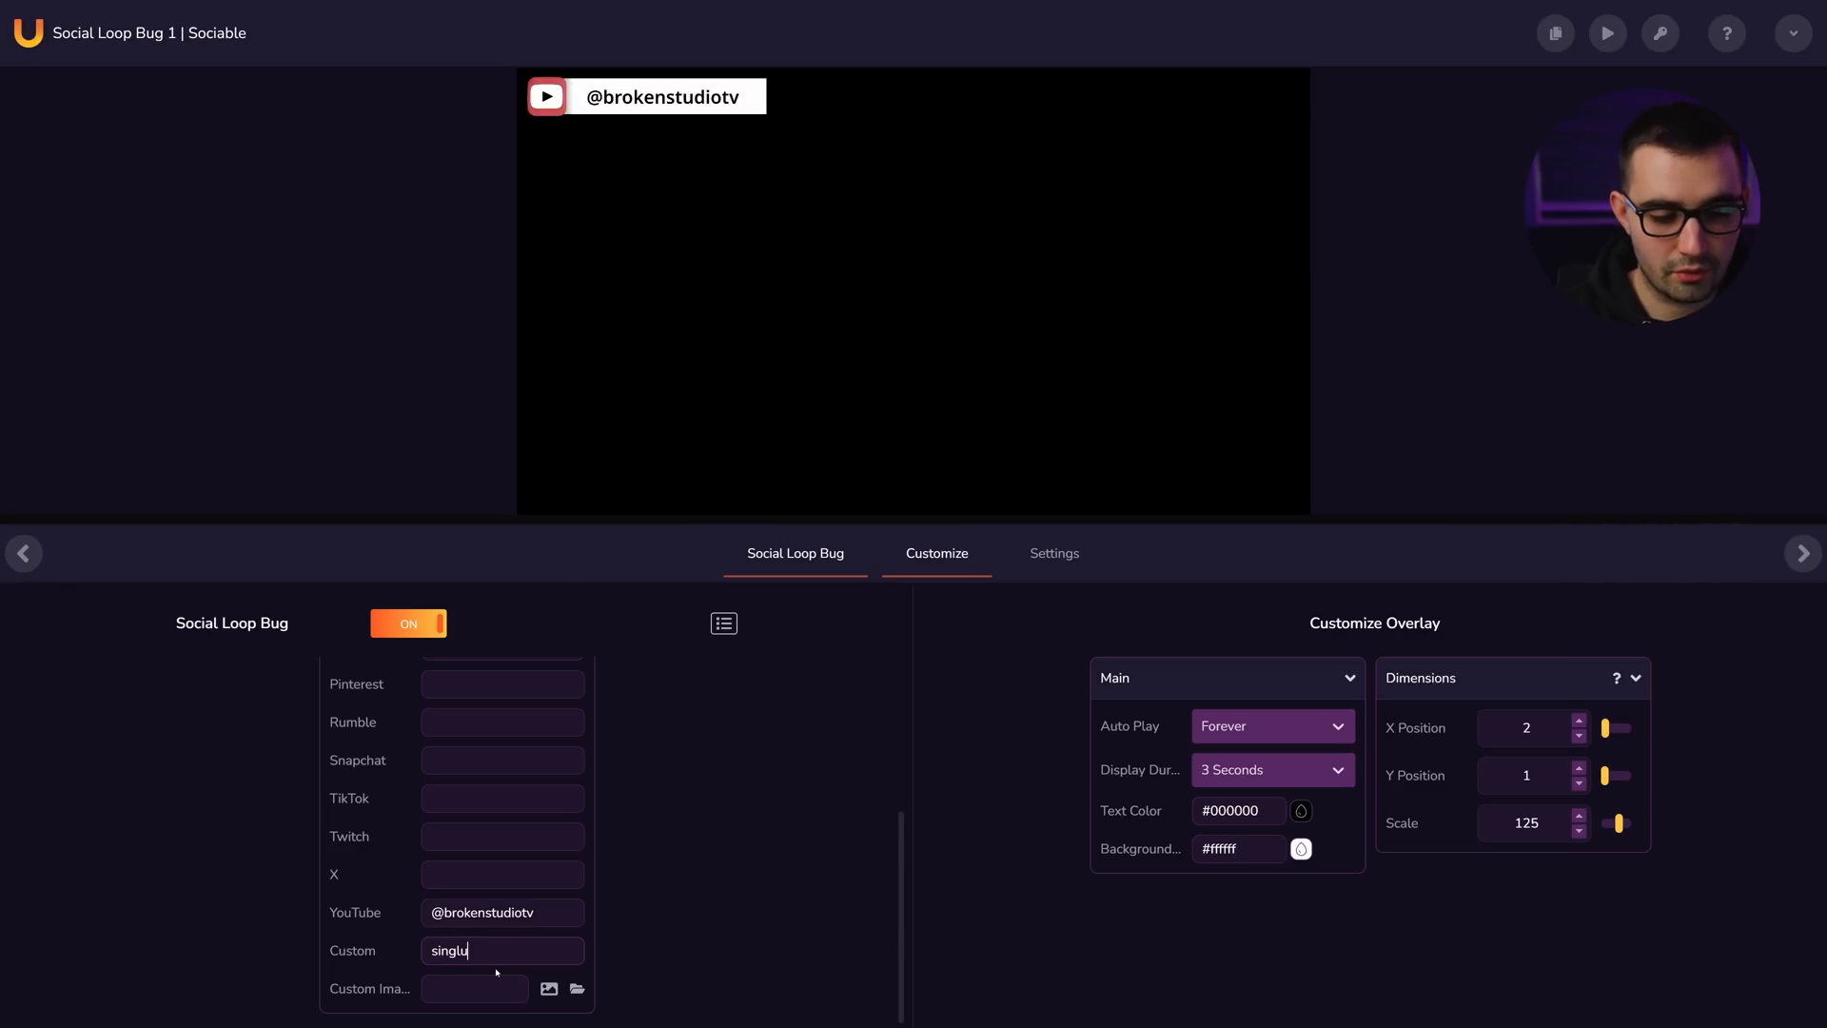
- Set the Social Loop Bug's Custom handle to singular.live and choose its custom image from all uploaded images
key("BackSpace")
key("BackSpace")
type("ular.live")
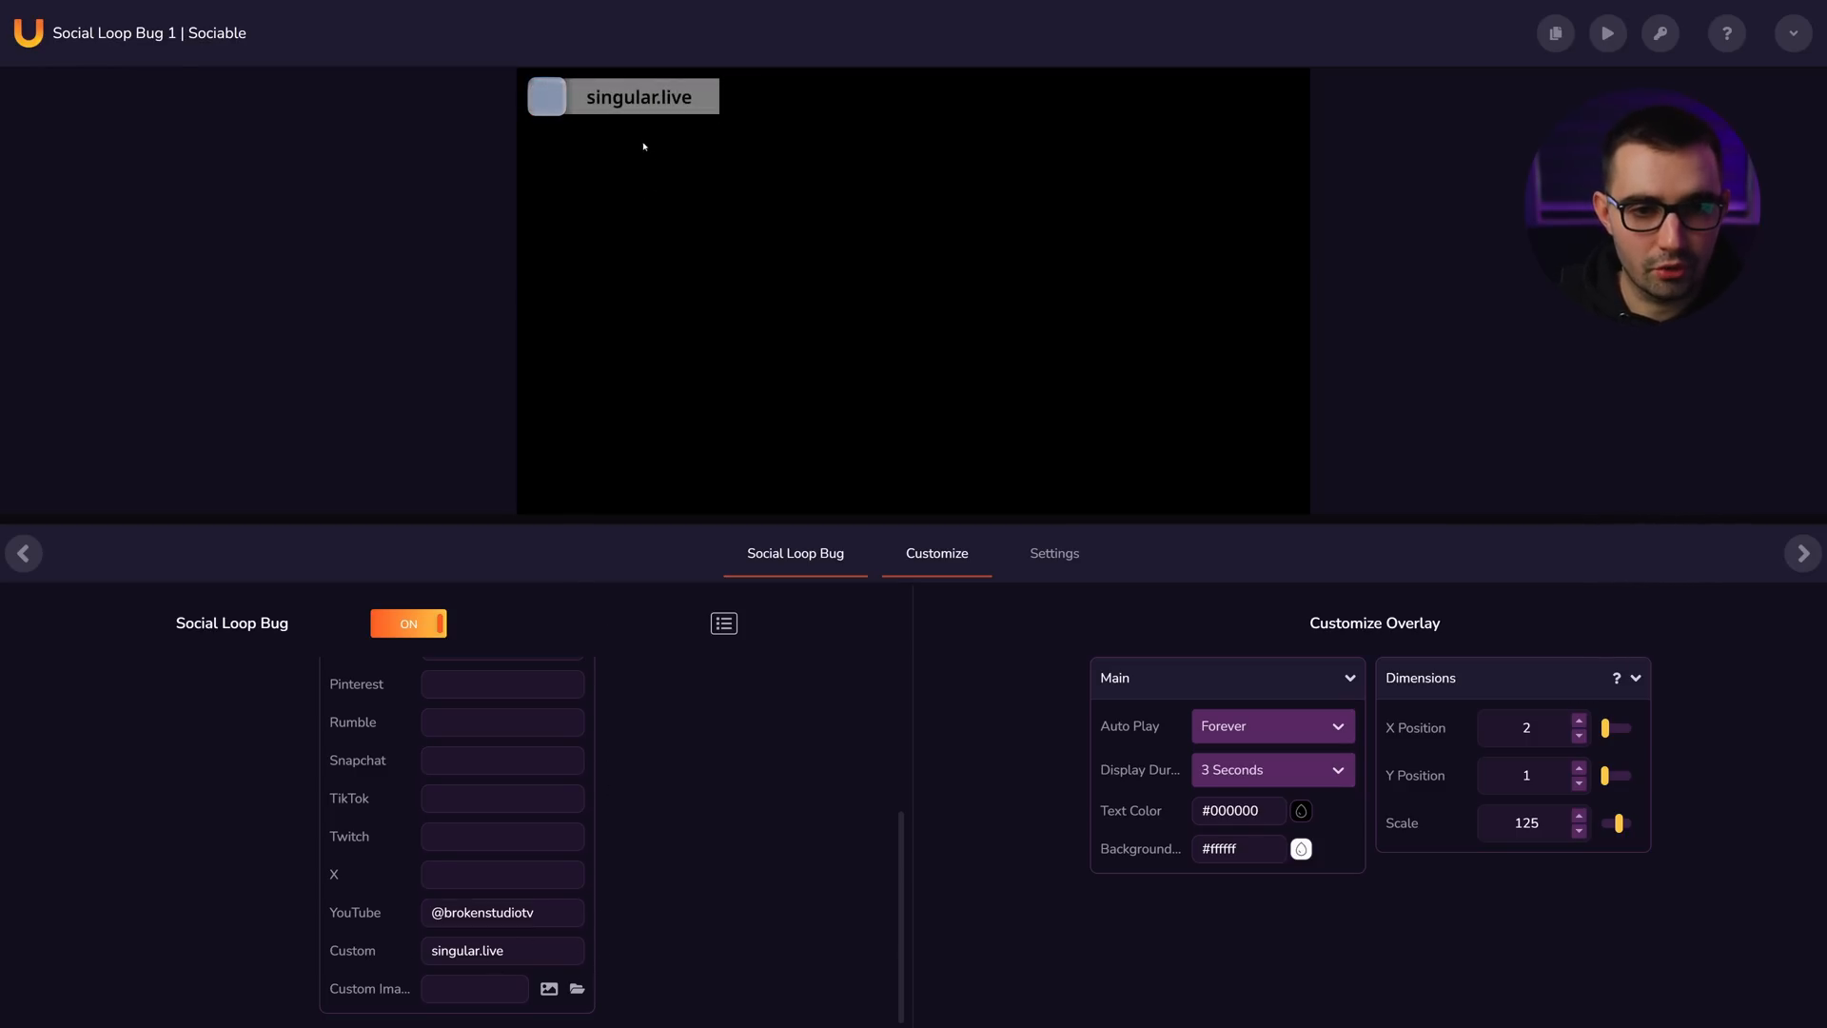
left_click(577, 988)
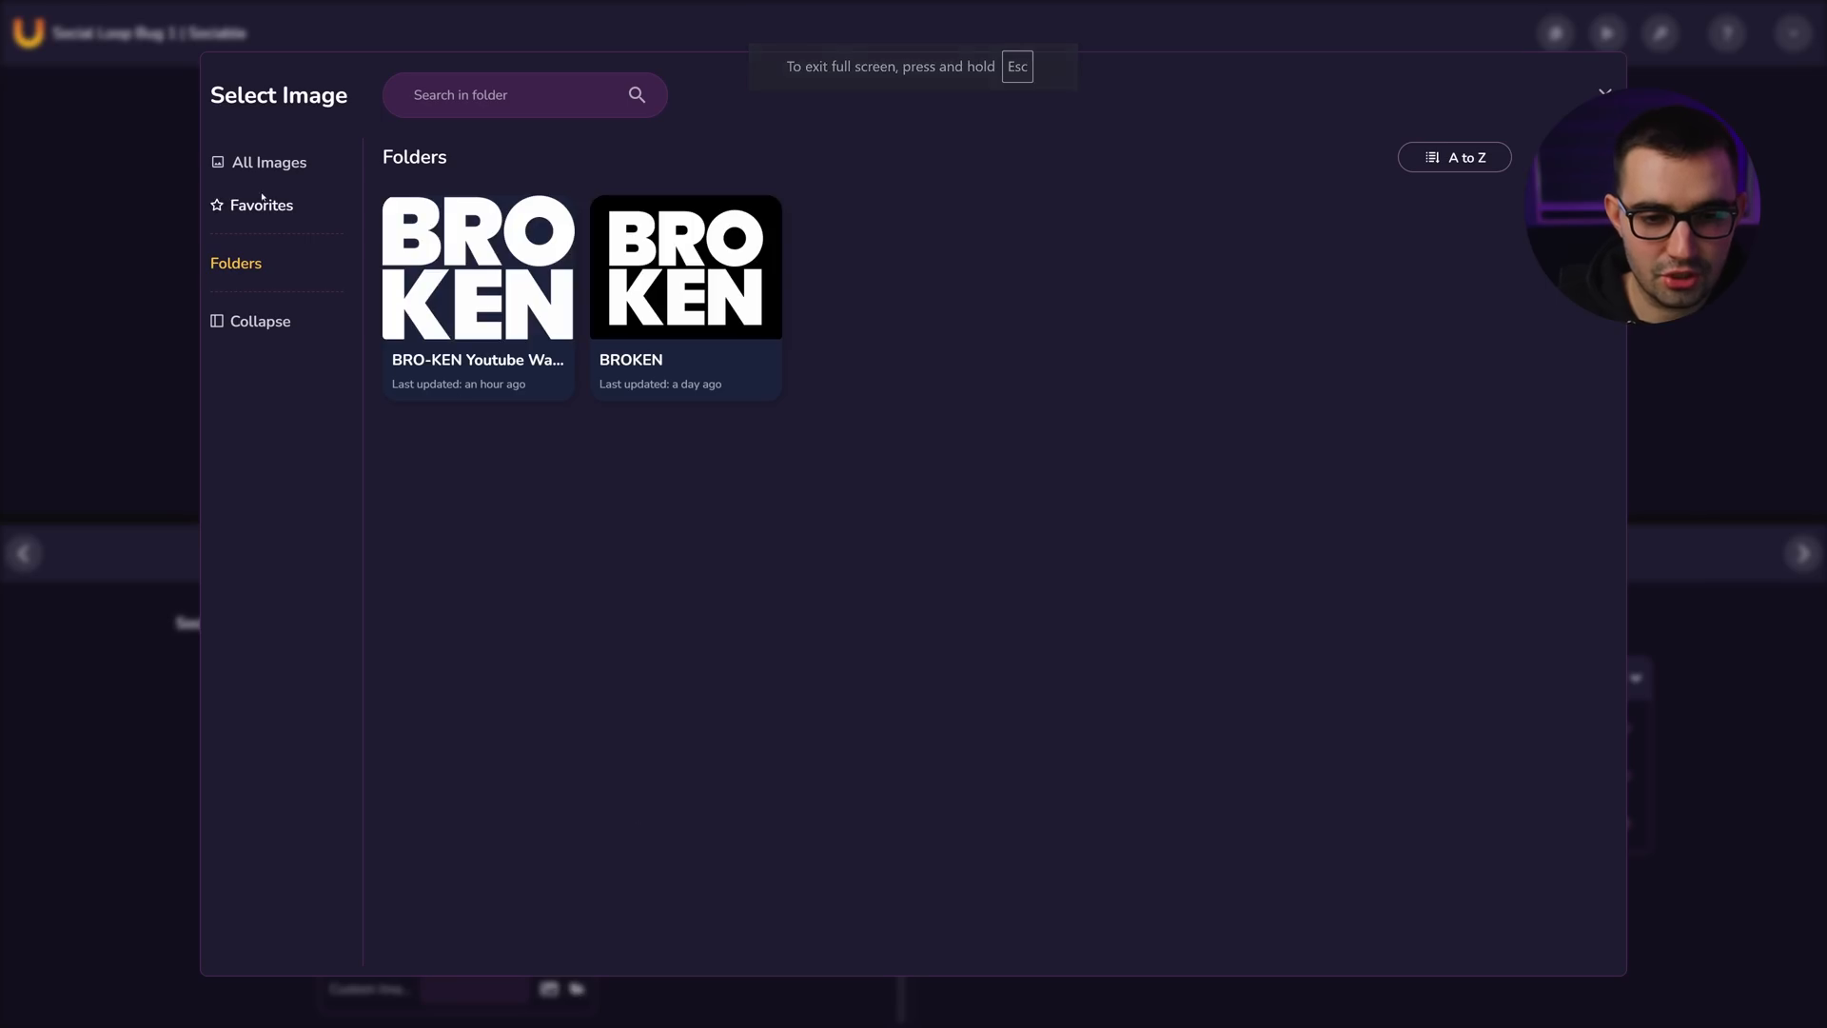
left_click(269, 157)
left_click(894, 276)
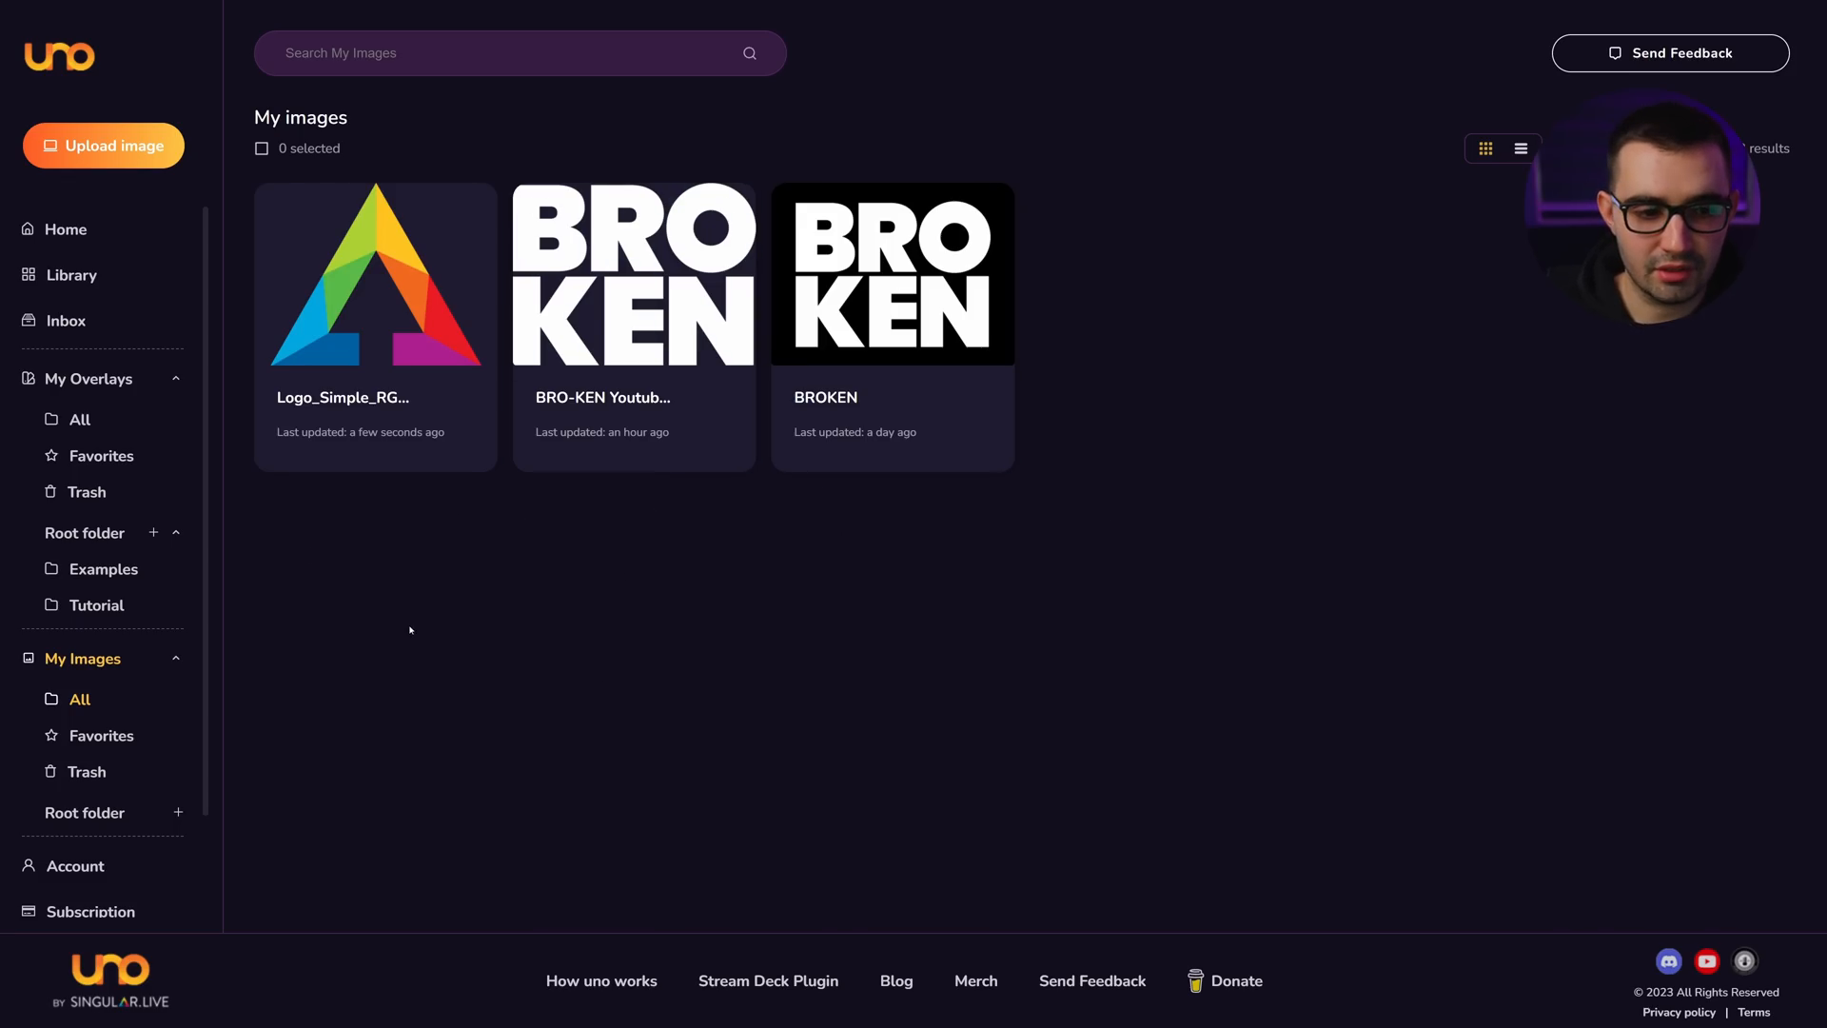
- Create a folder named BROKEN under the My Images root folder
left_click(178, 812)
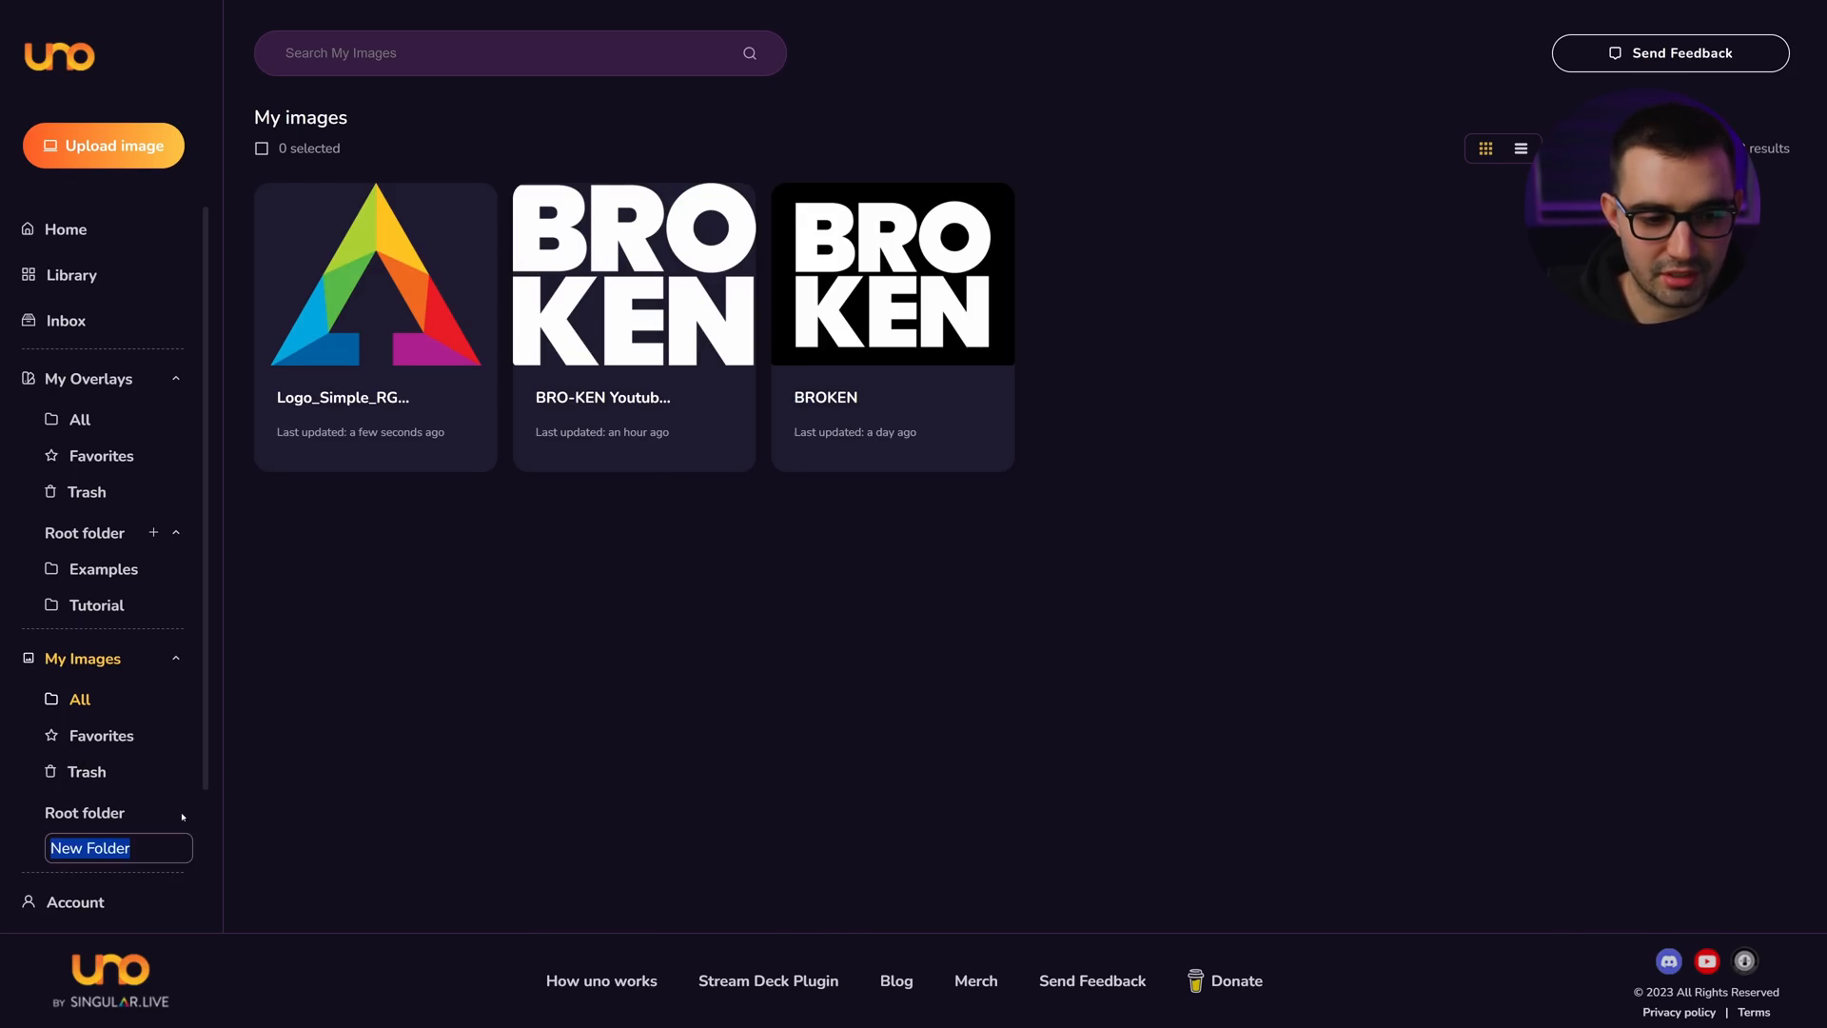
type("BROKEN")
key("Return")
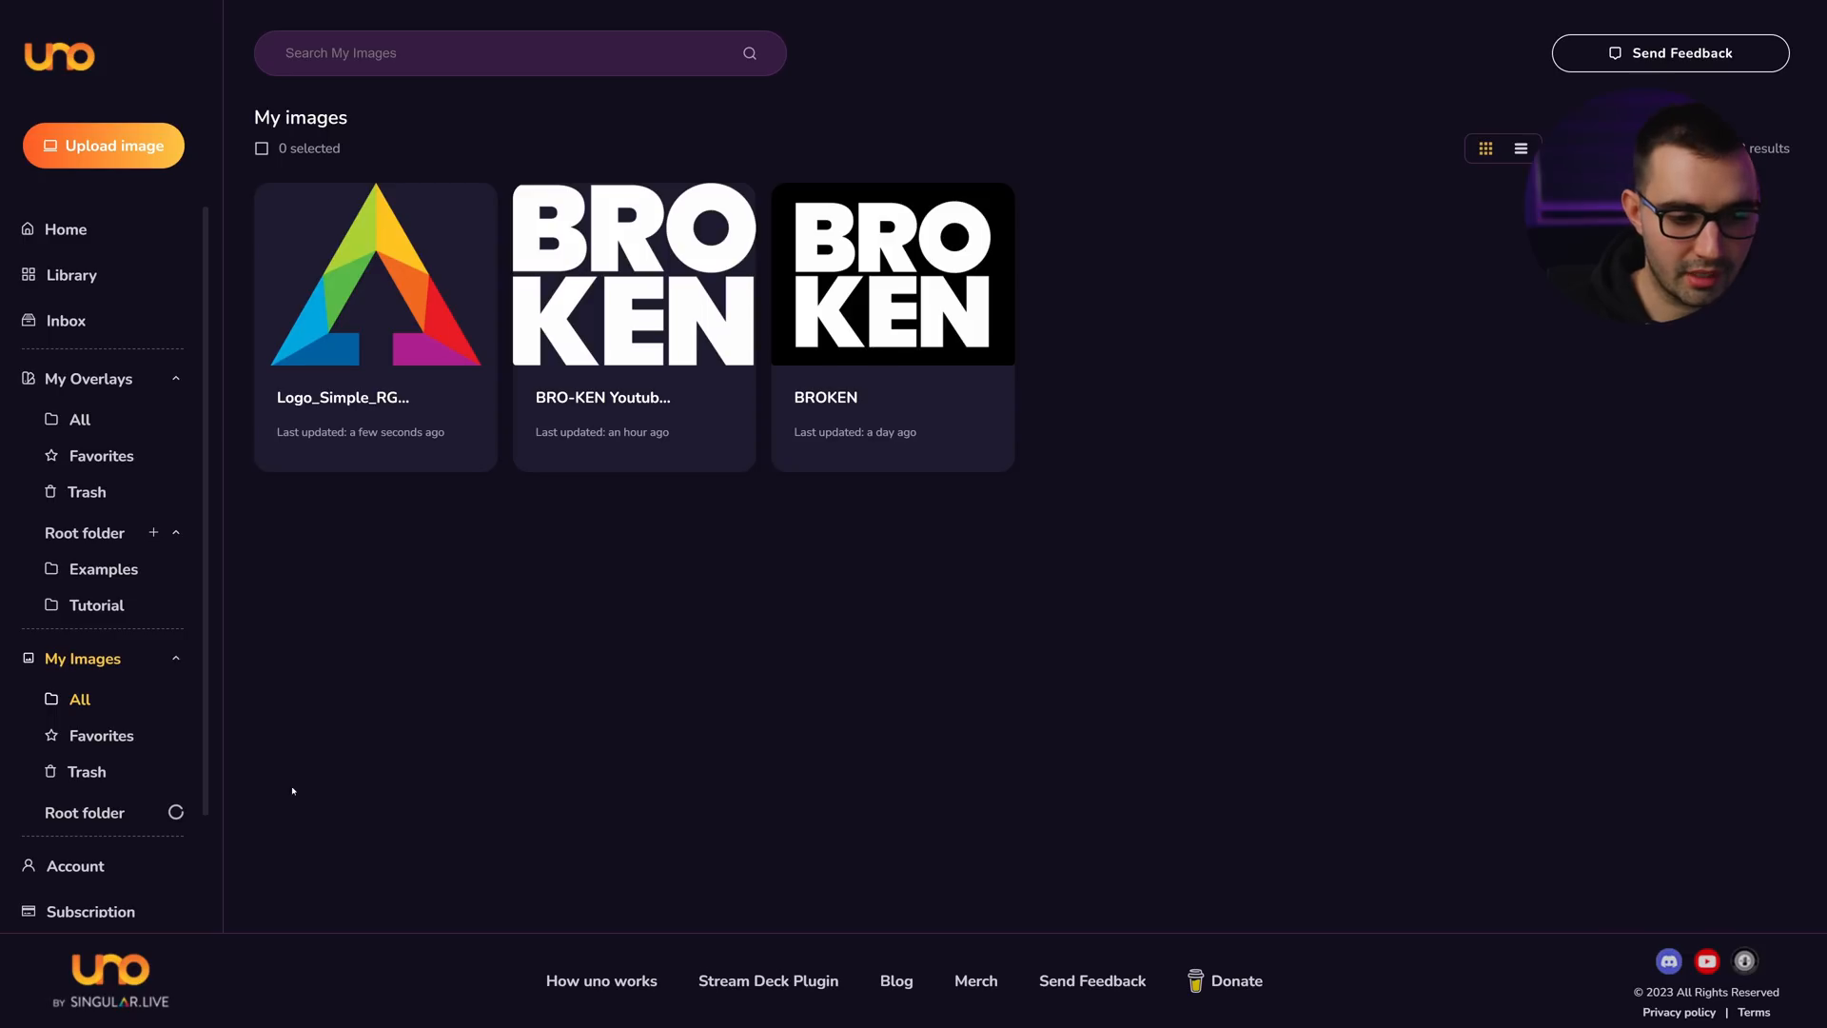
- Move the BRO-KEN Youtube image into the BROKEN image folder
left_click(725, 397)
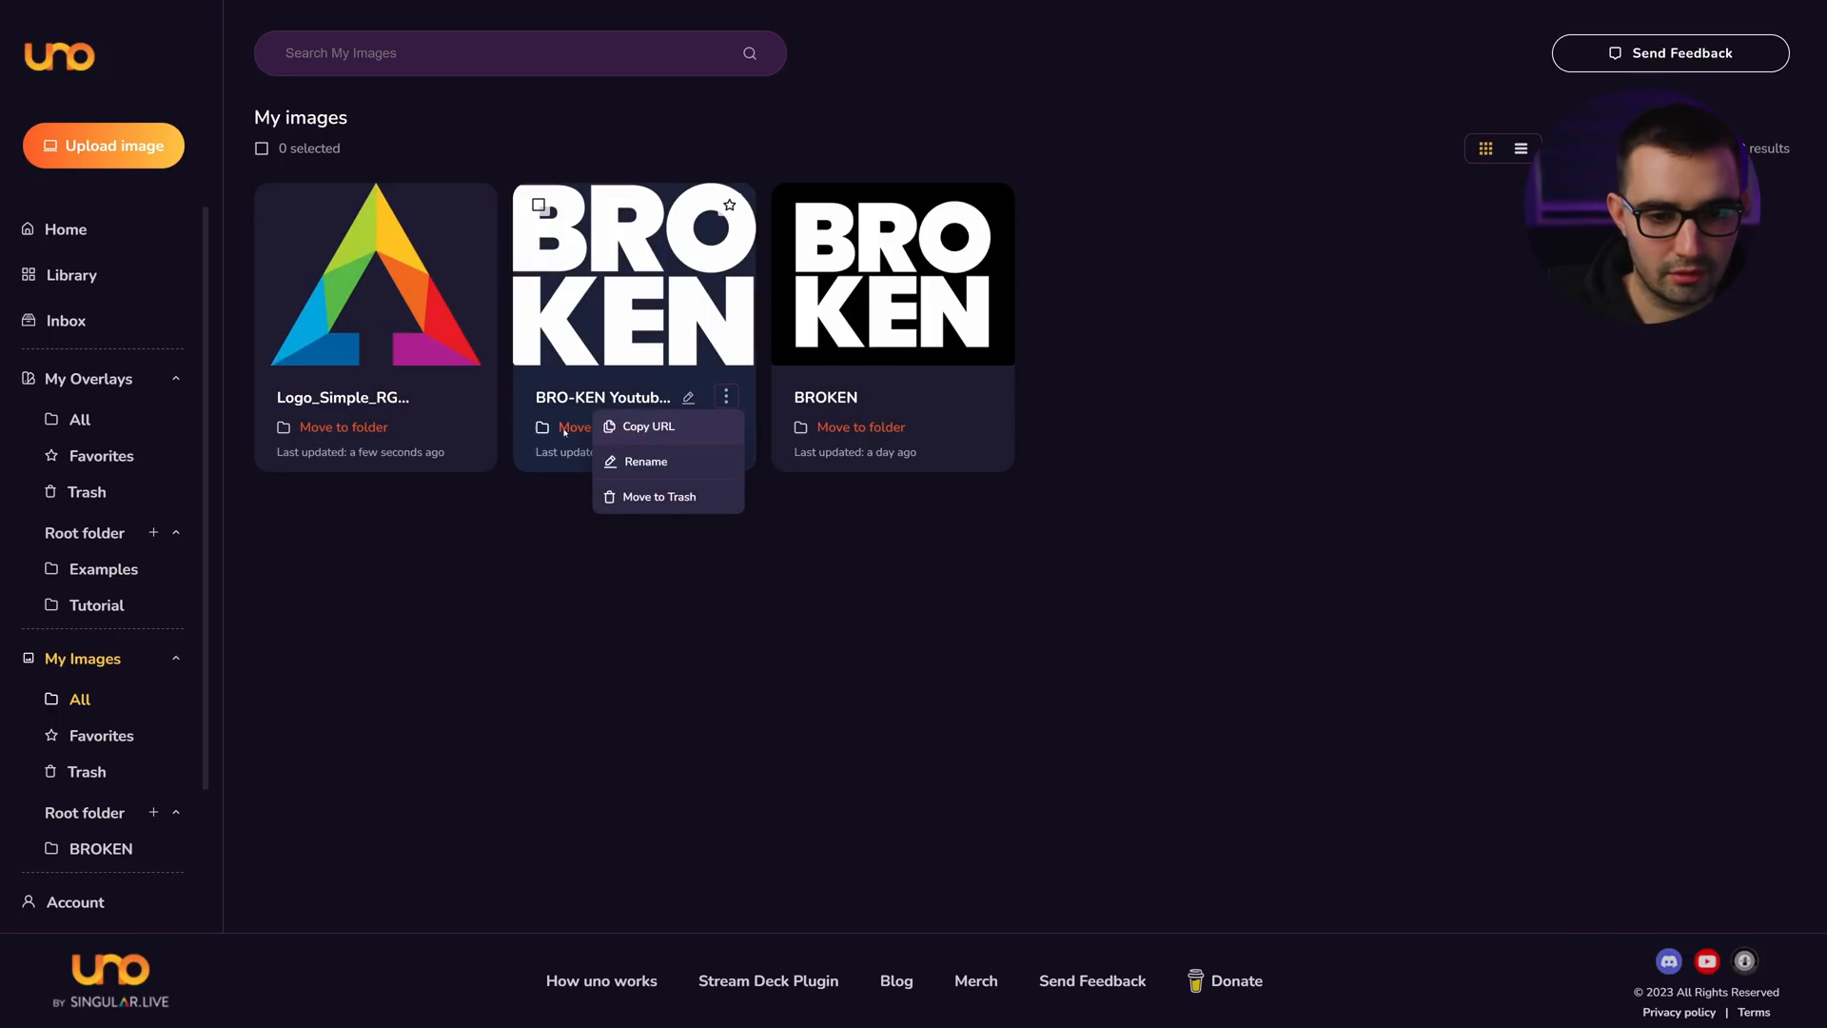
left_click(600, 426)
left_click(575, 492)
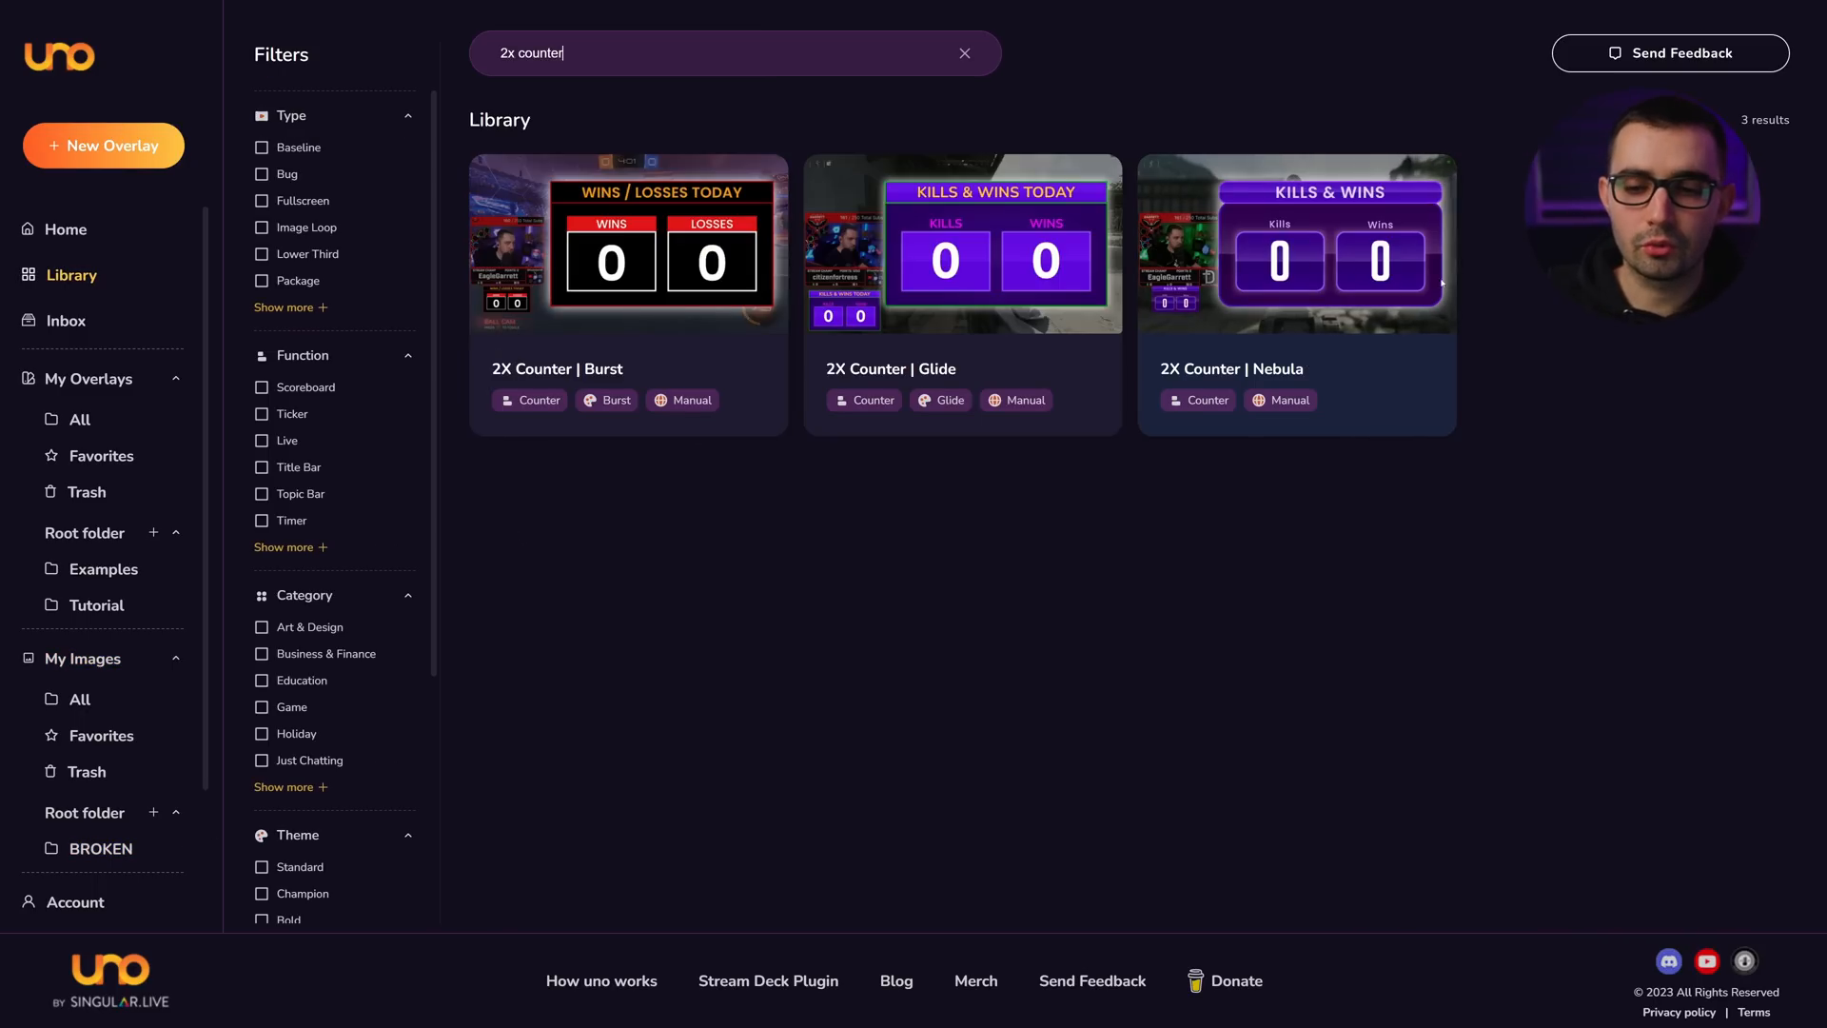
- Add the 2X Counter | Nebula overlay from the library to the Examples folder and open it
left_click(1342, 267)
left_click(1150, 878)
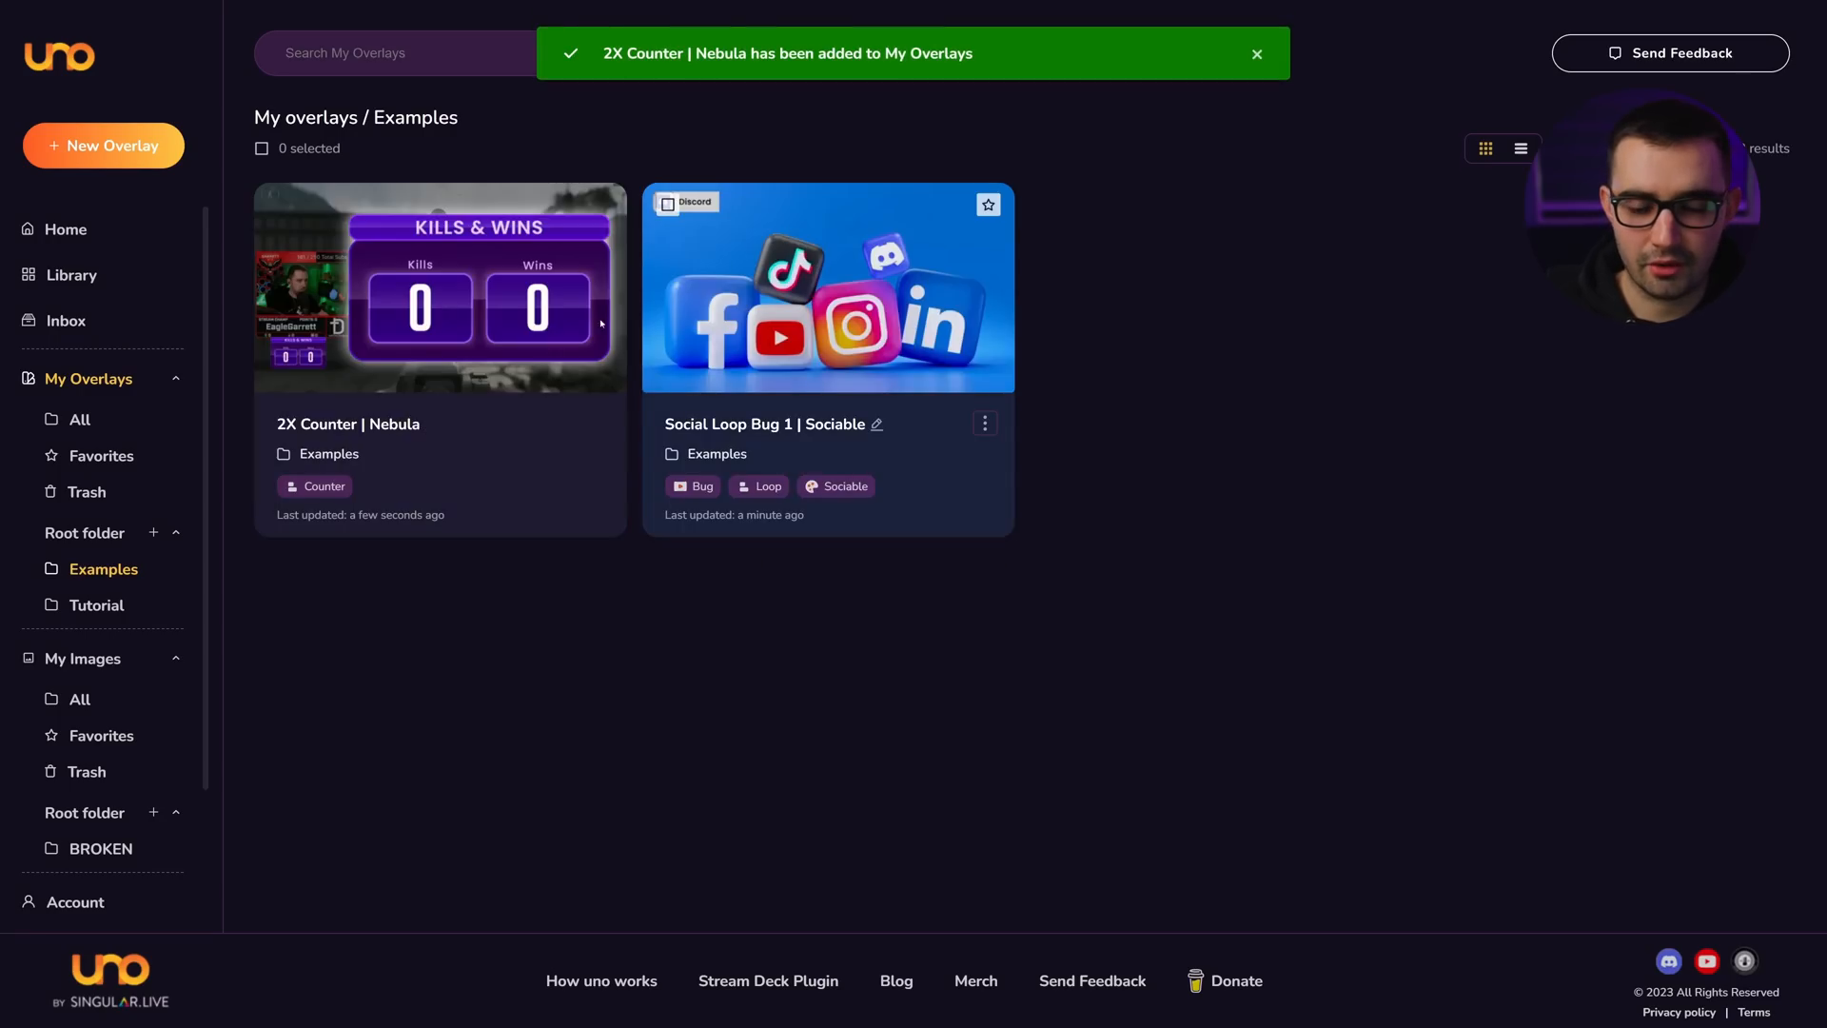
left_click(543, 323)
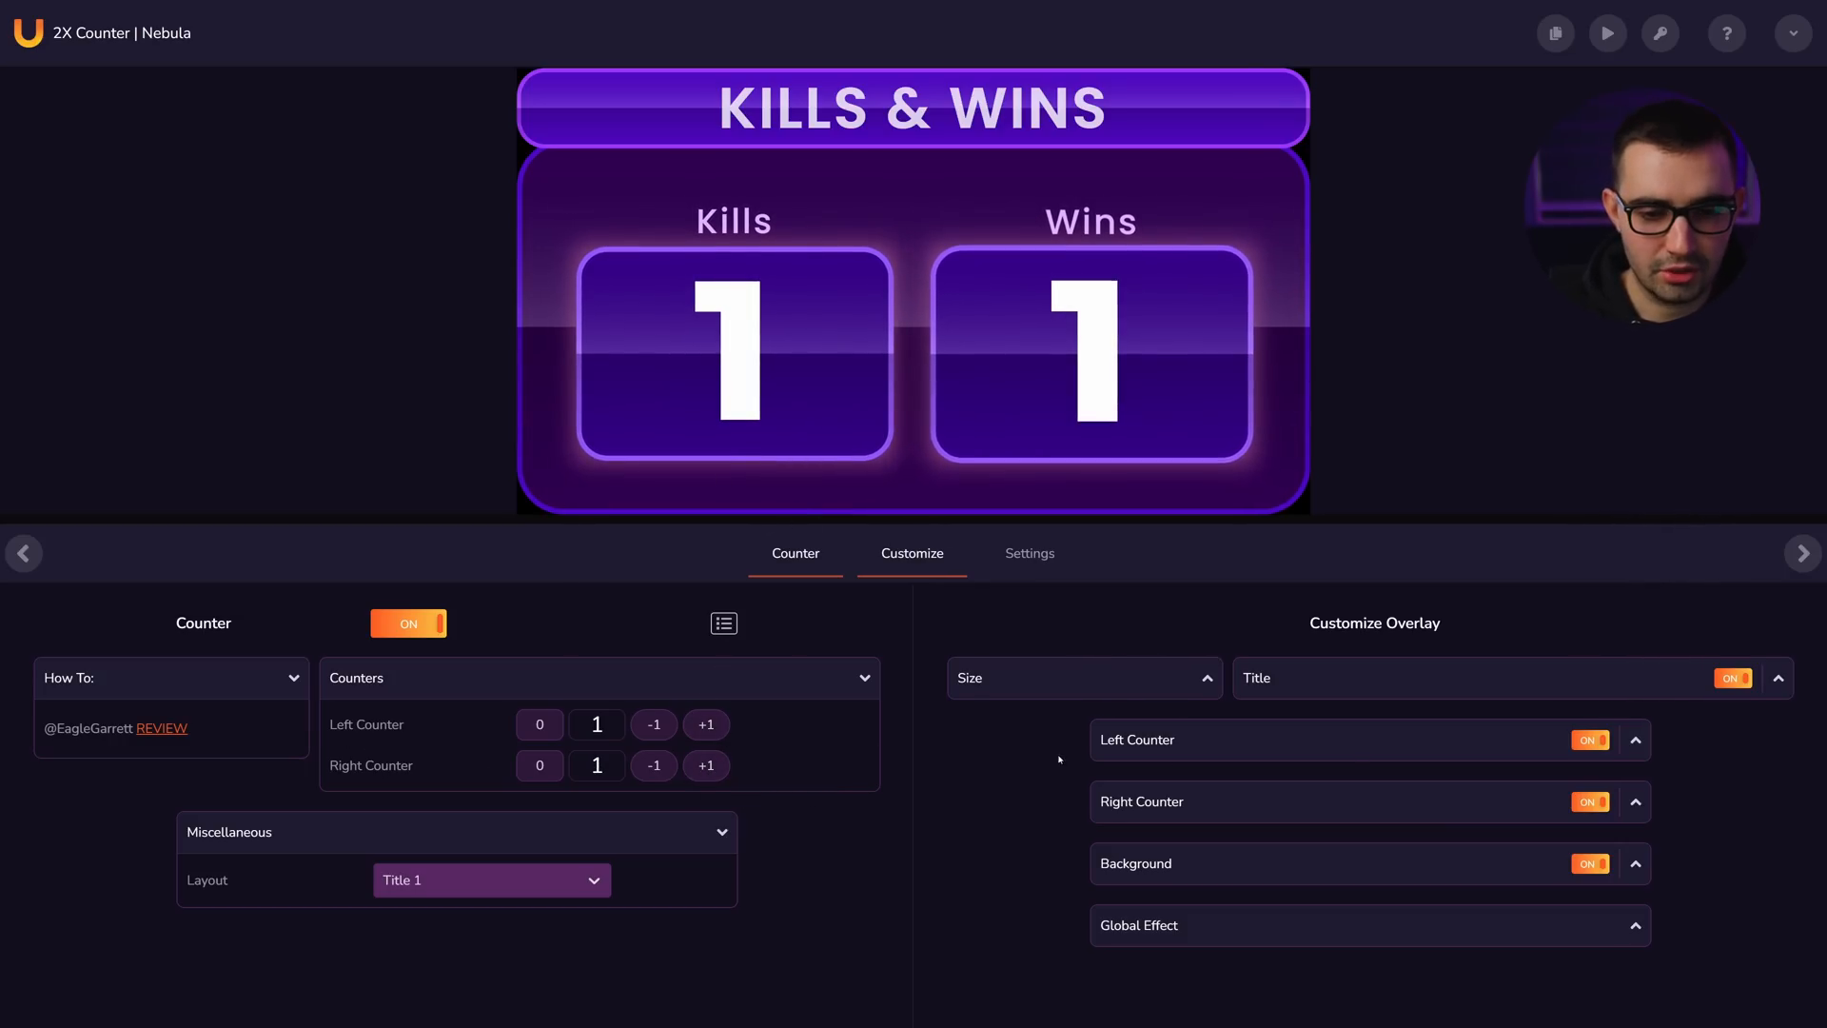
- Set the left counter's title to Wins and the right counter's title to Losses
left_click(1211, 748)
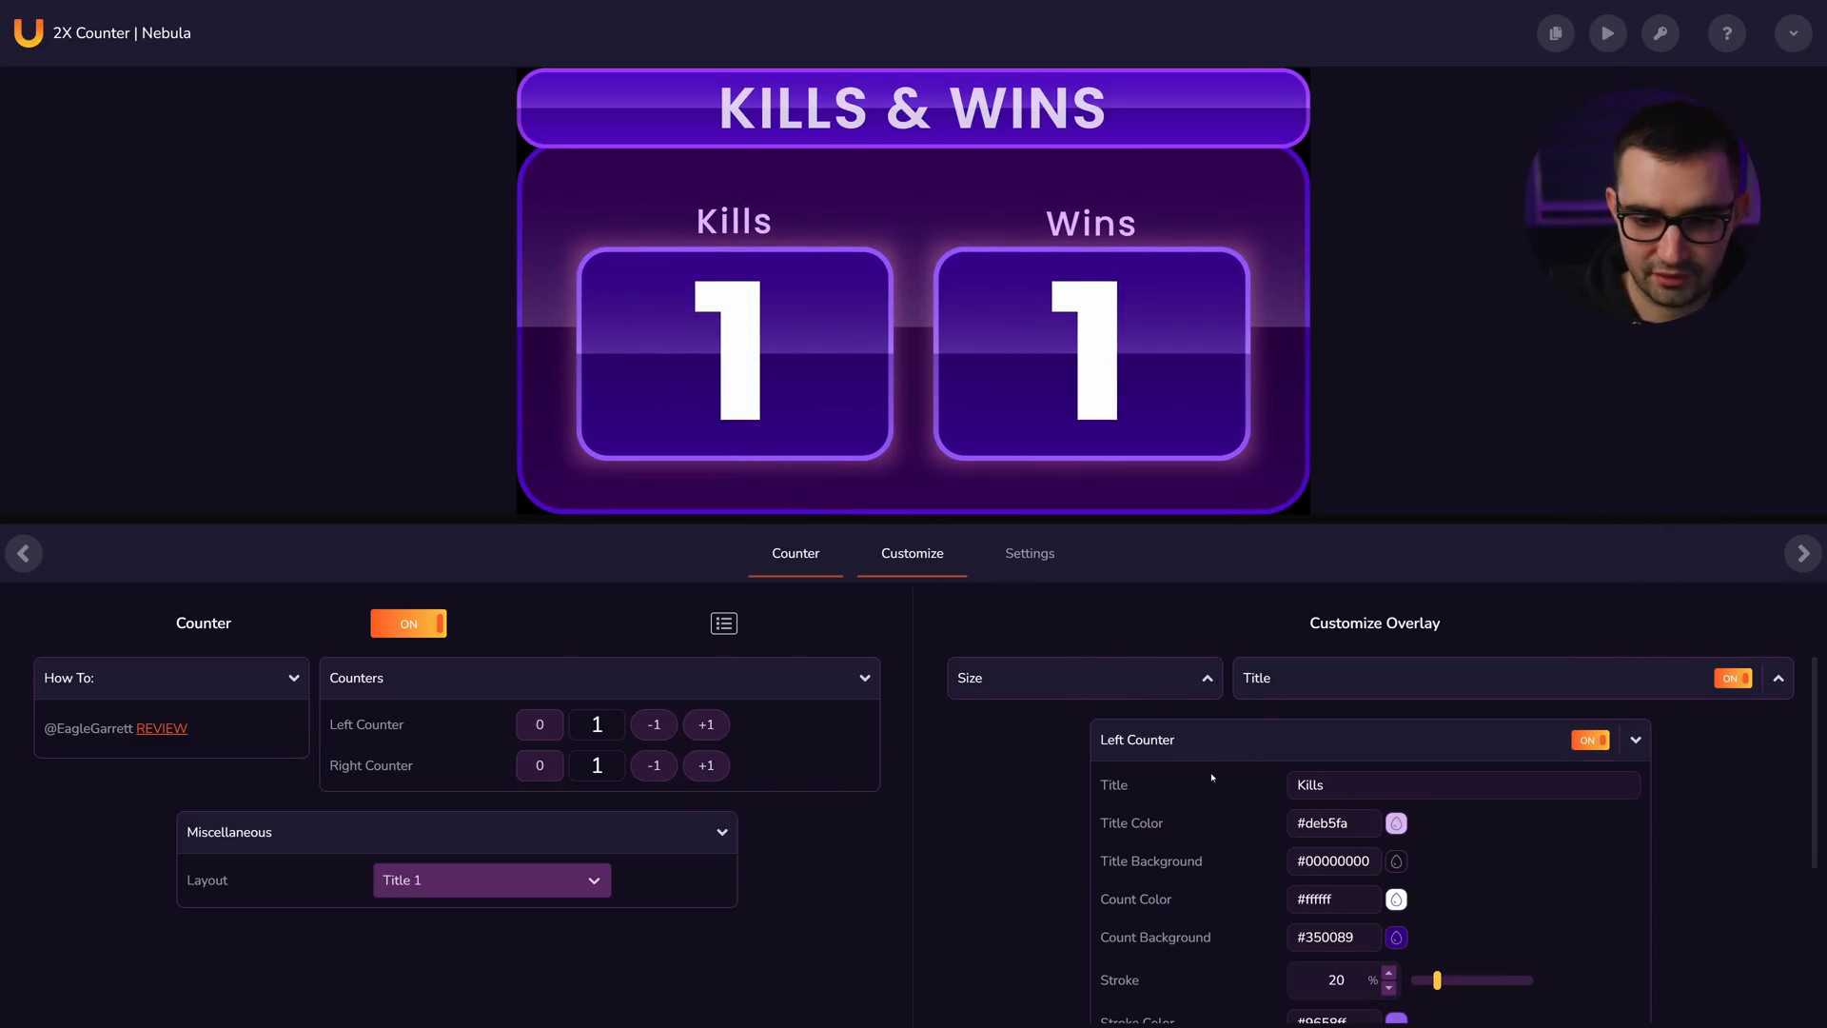
double_click(1355, 790)
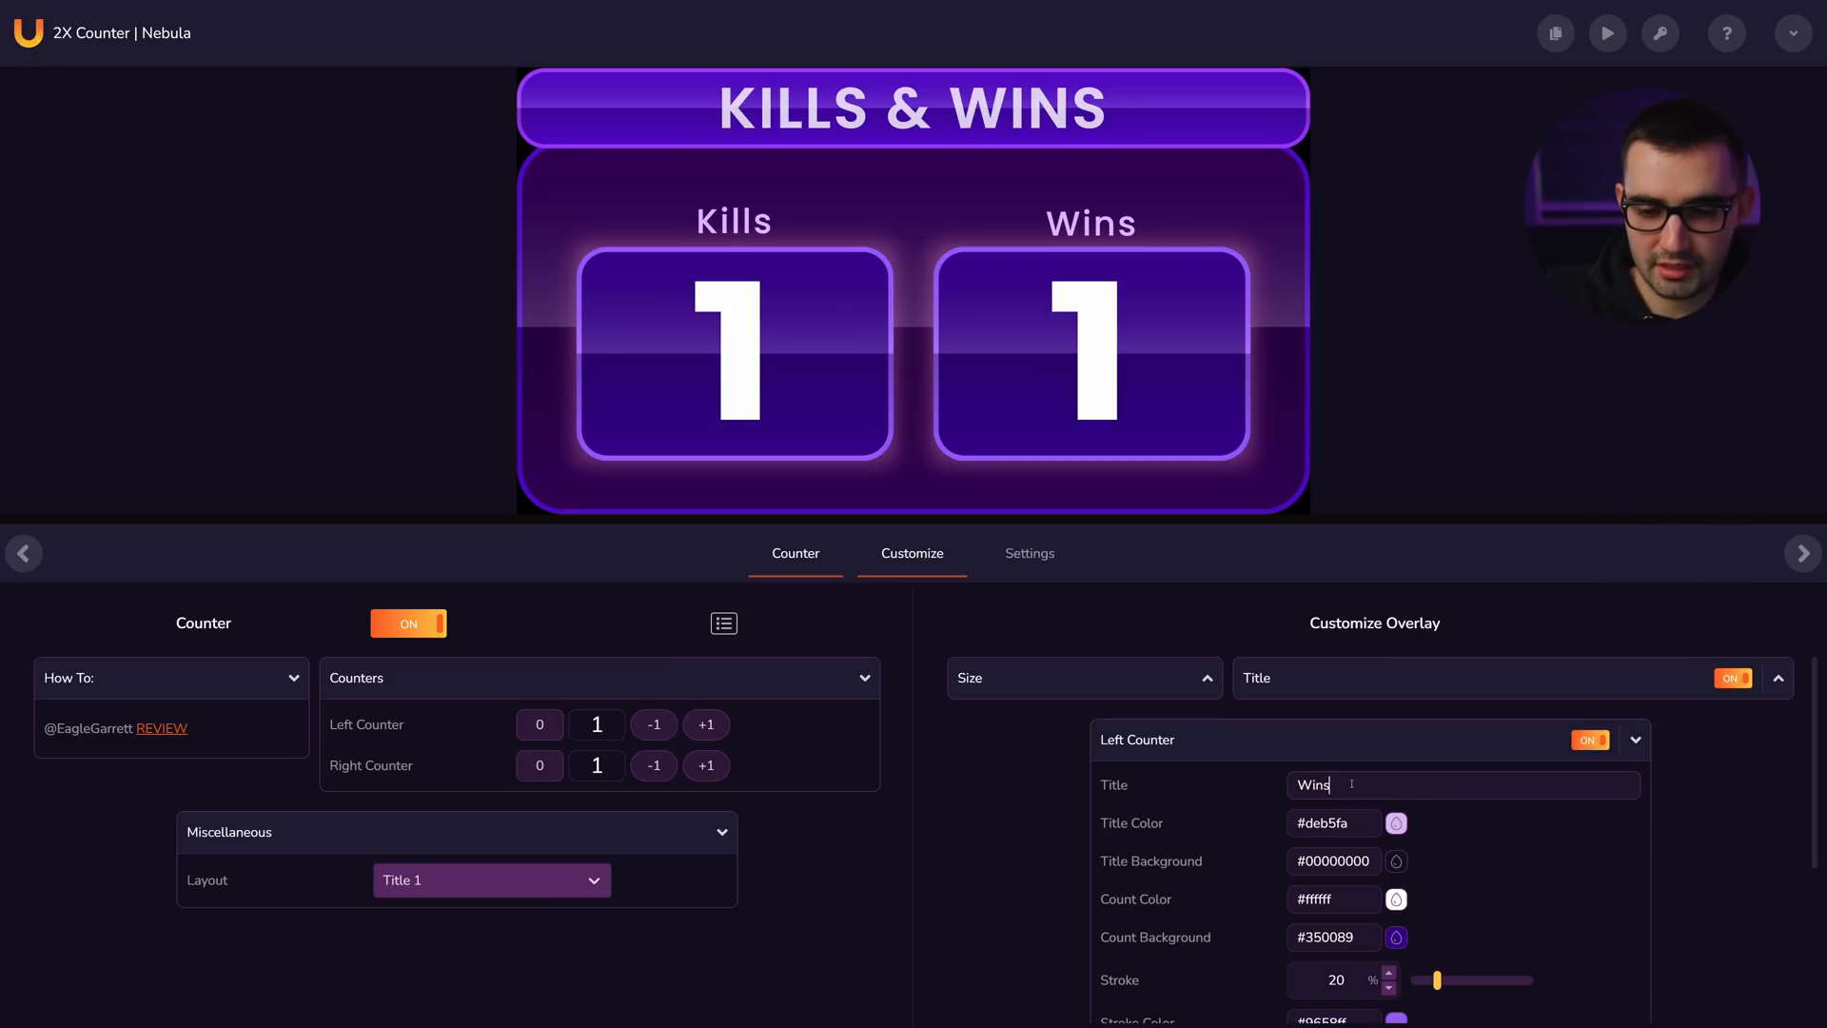
type("Wins")
left_click(1561, 744)
left_click(1332, 802)
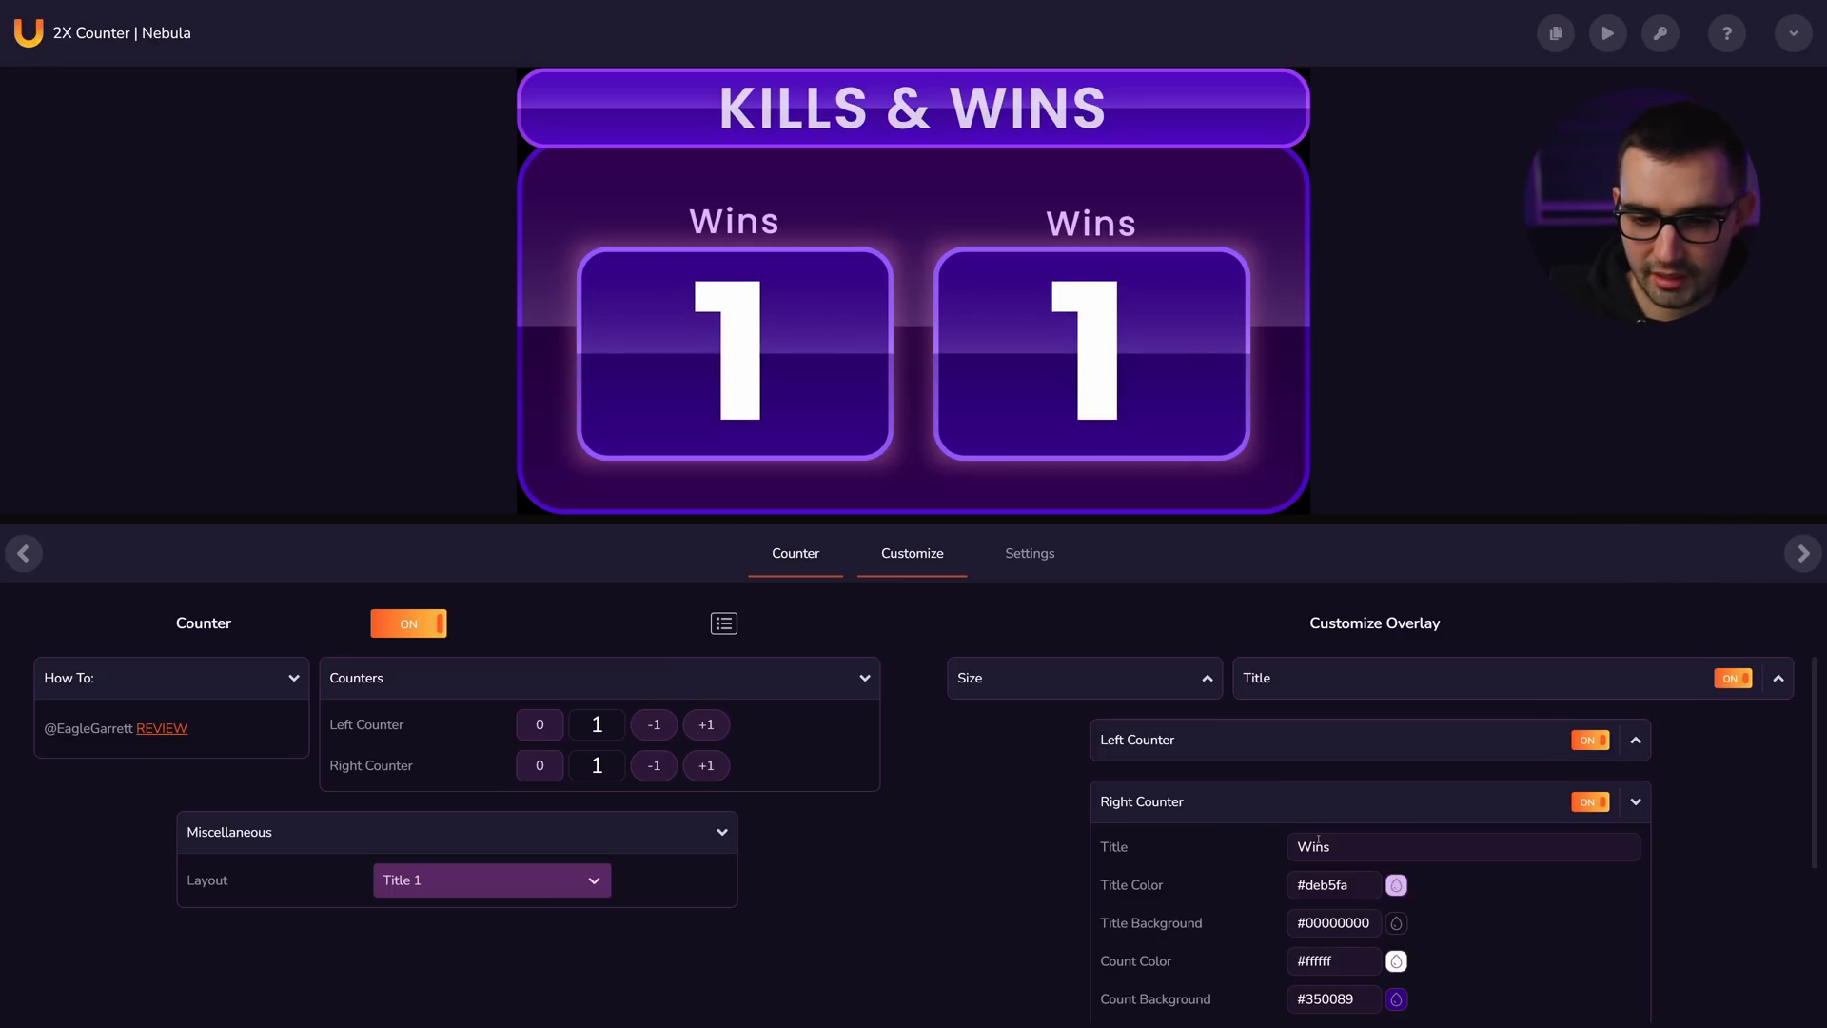
double_click(1315, 847)
type("Losses")
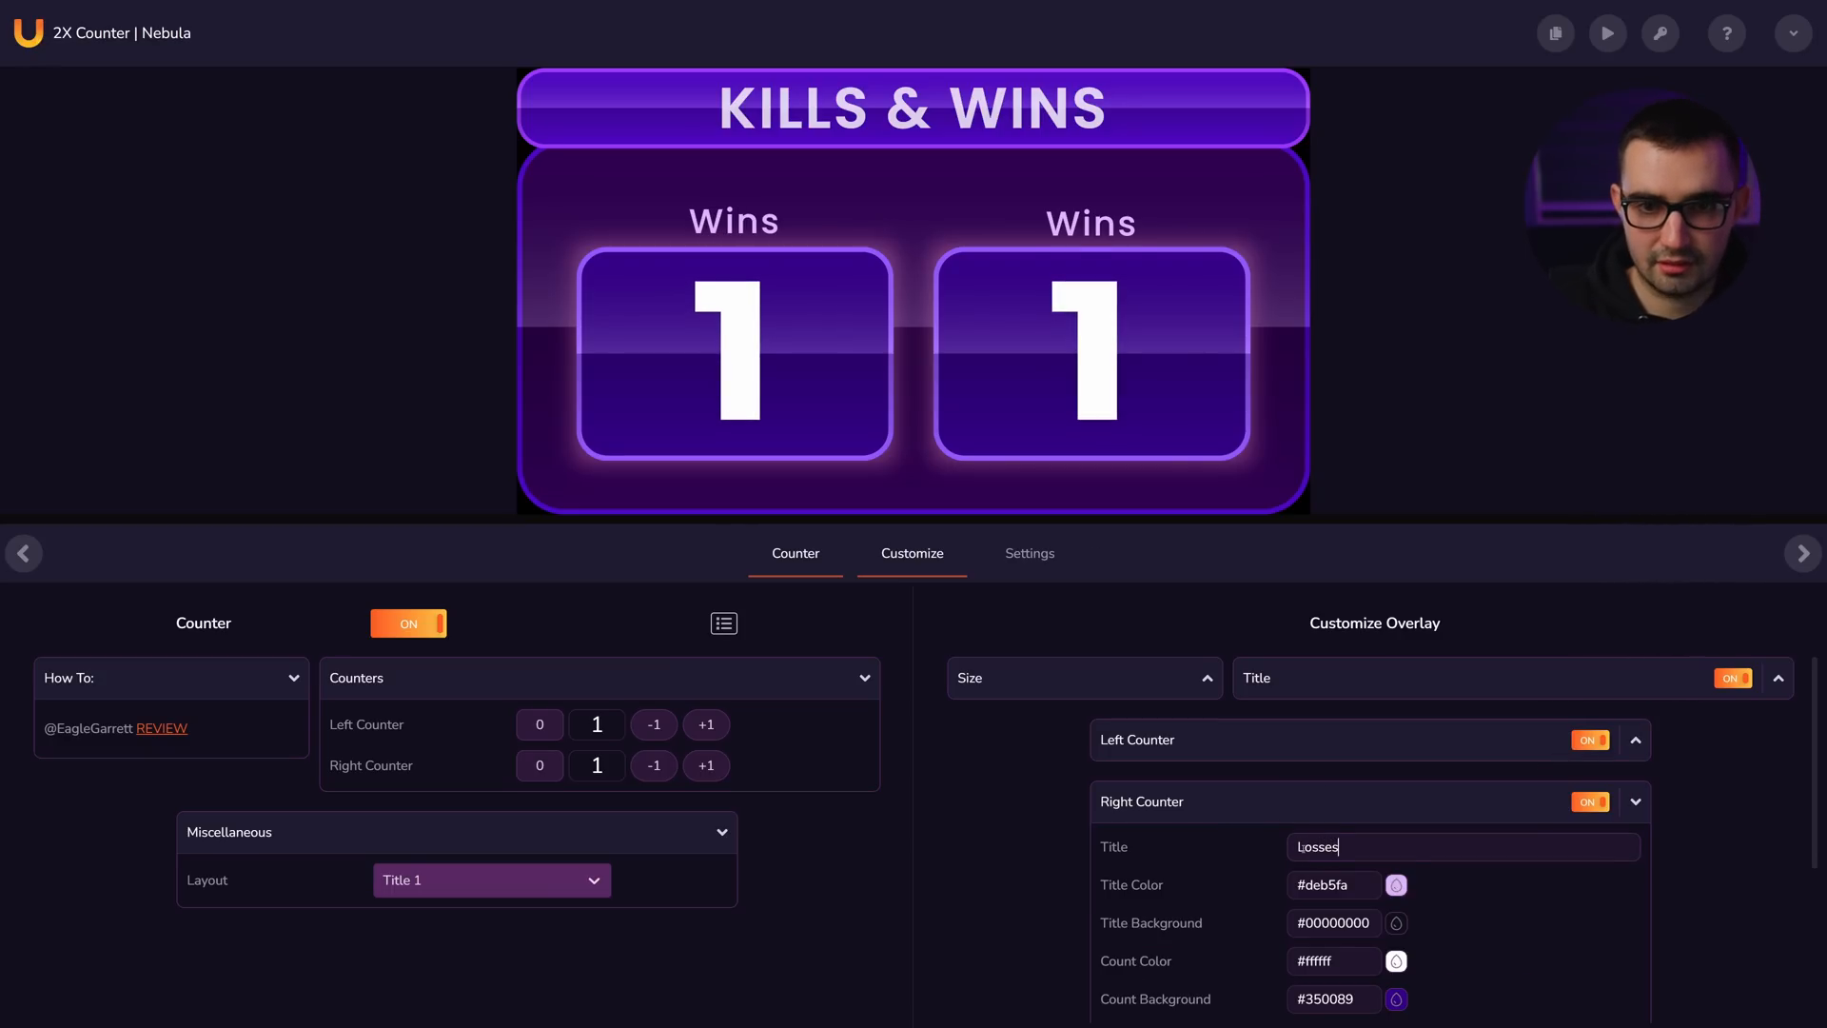
- Set the overlay's main title to WINS & LOSSES
left_click(1290, 685)
triple_click(1526, 723)
type("WINS &")
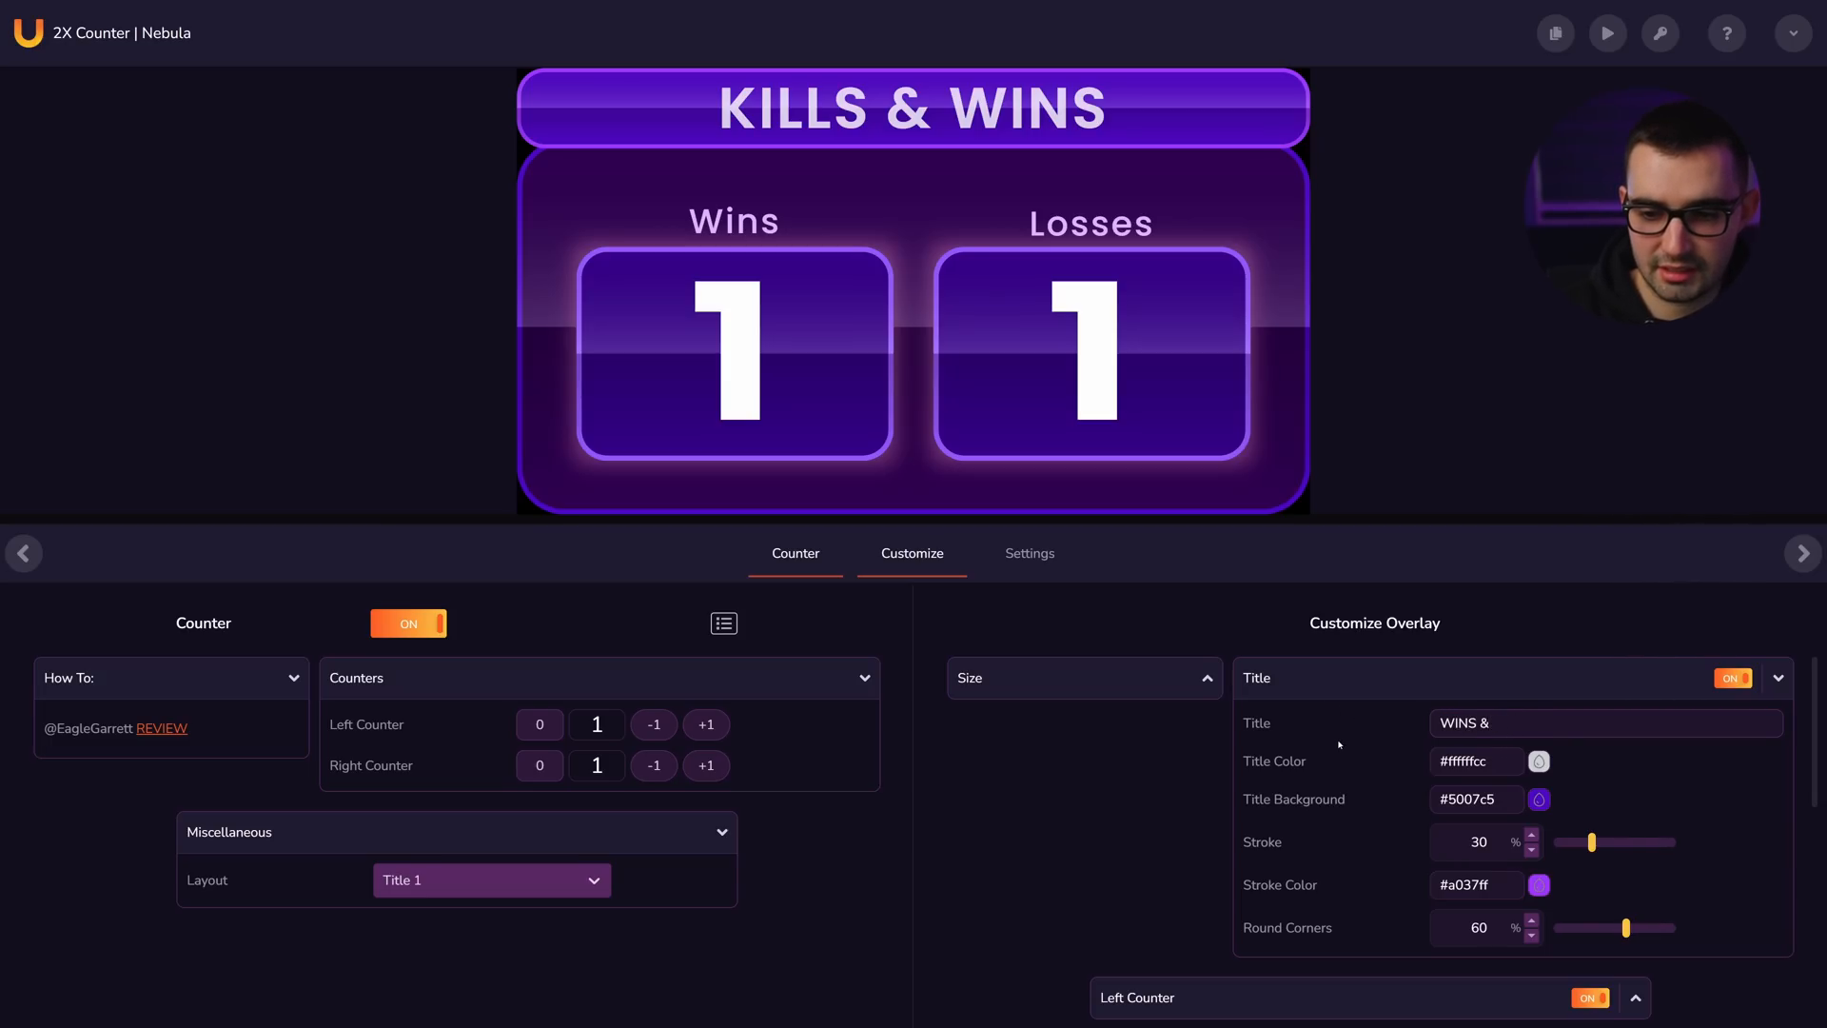
type(" LOSSES")
- Turn off the counter overlay's title and background
left_click(1733, 677)
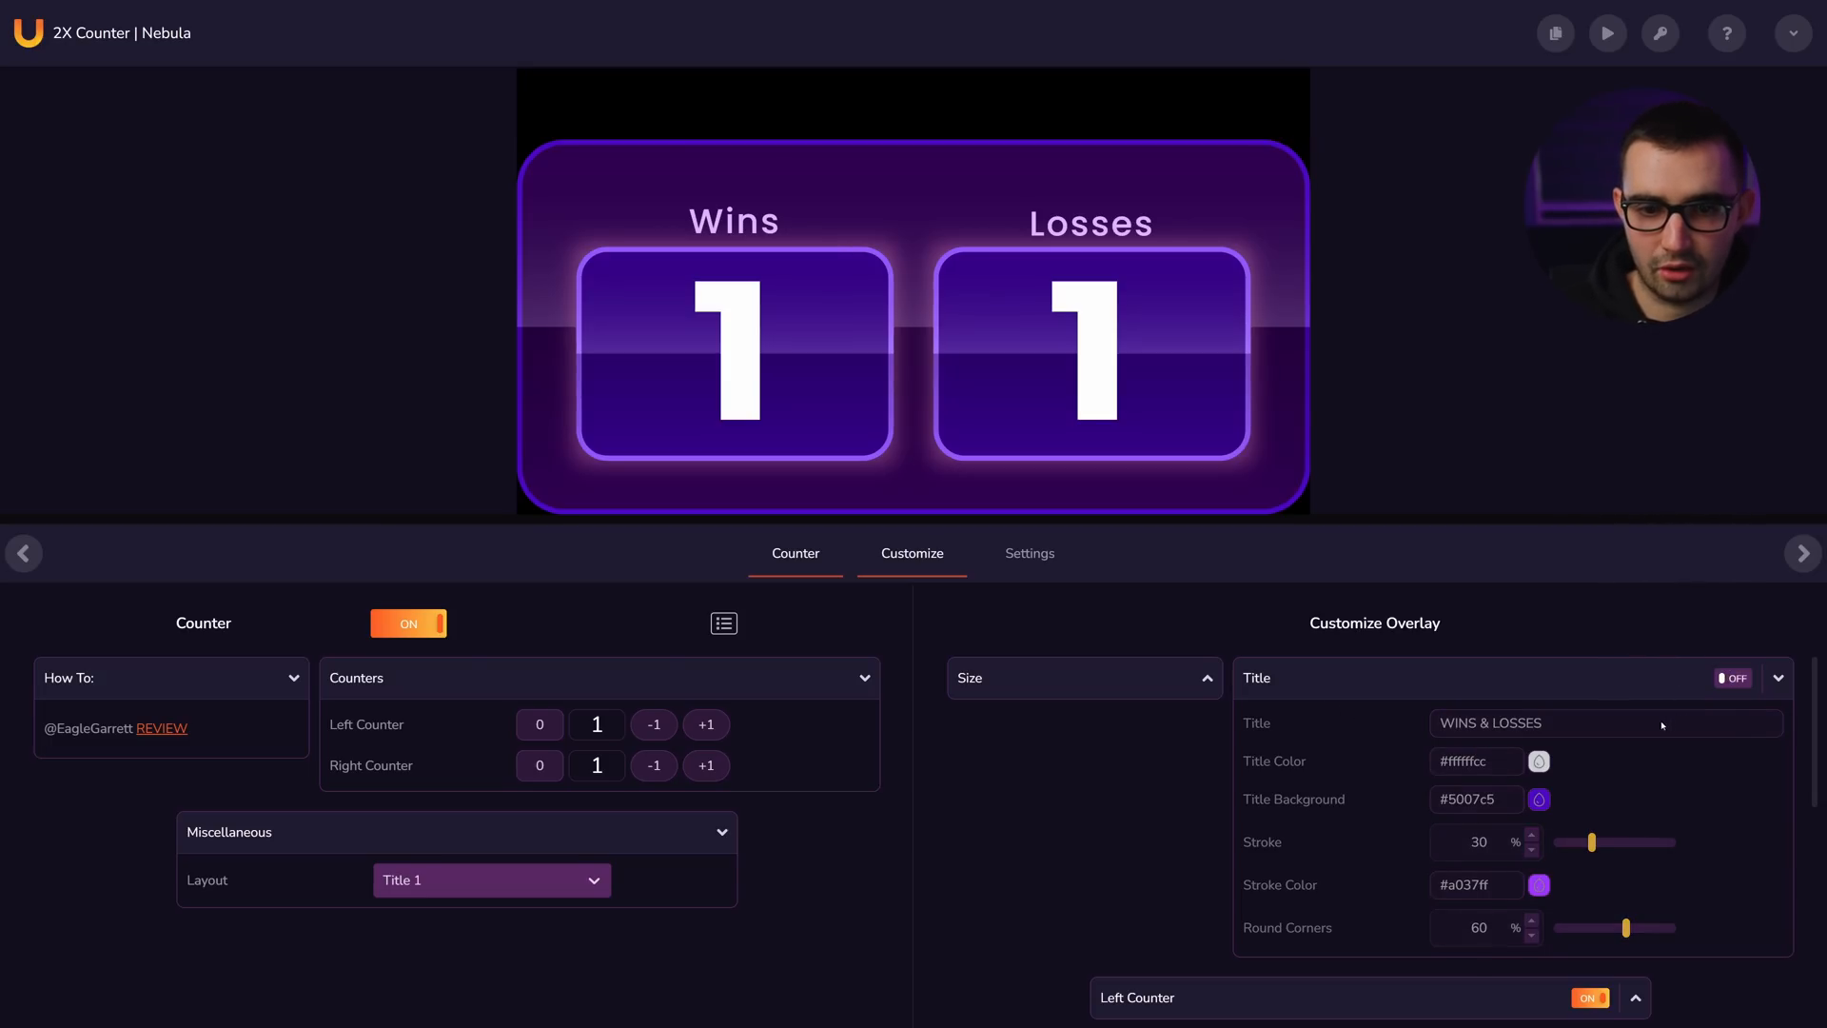
left_click(1778, 678)
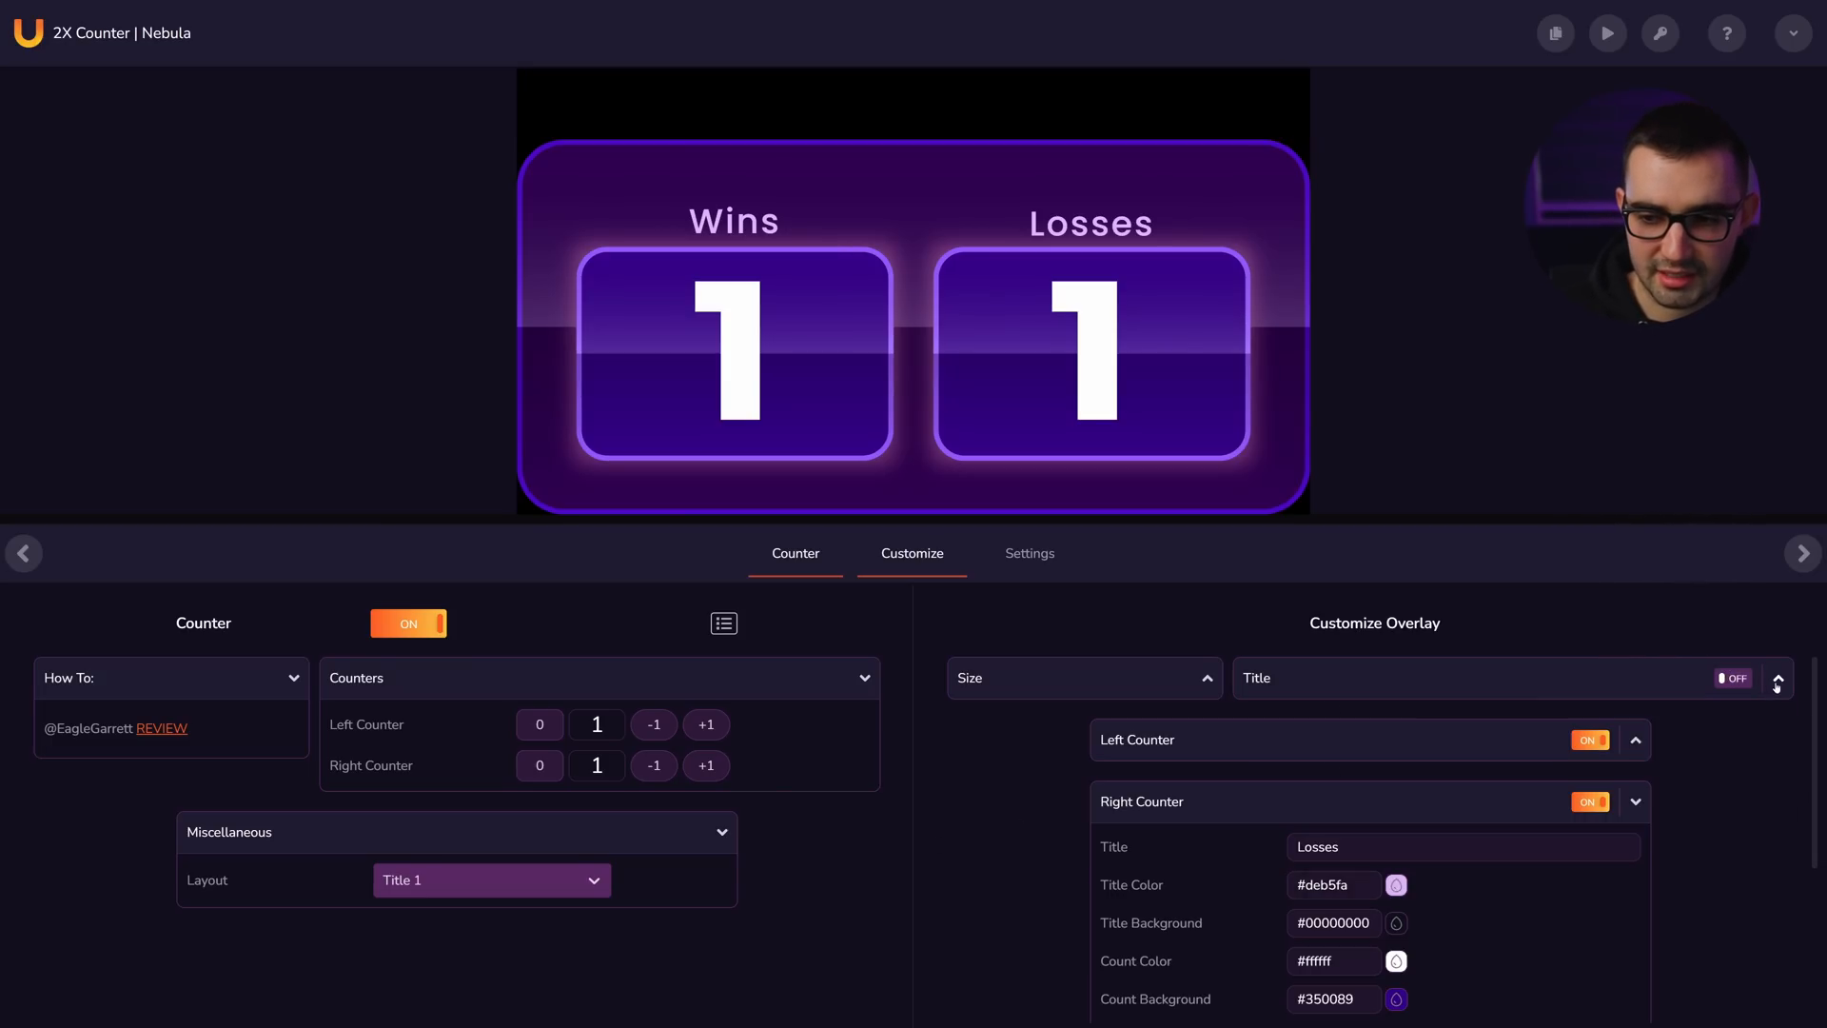
scroll(1135, 933, "down", 3)
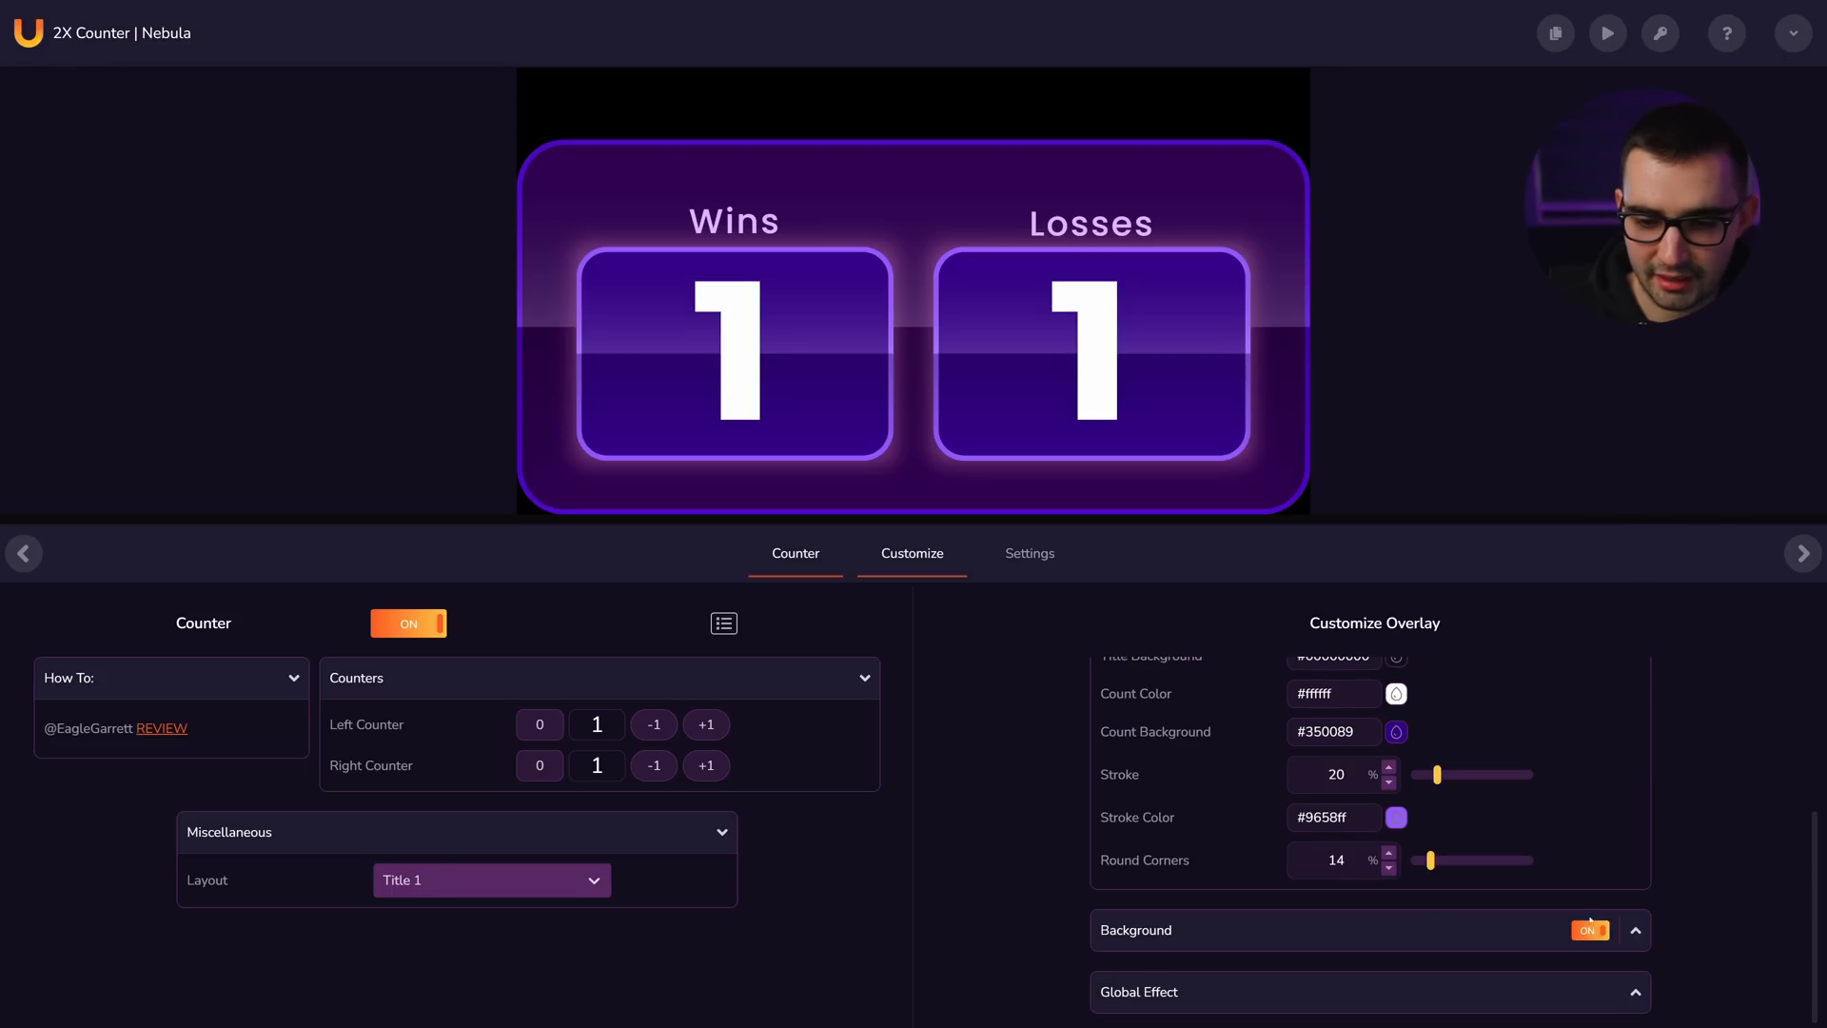
left_click(1588, 930)
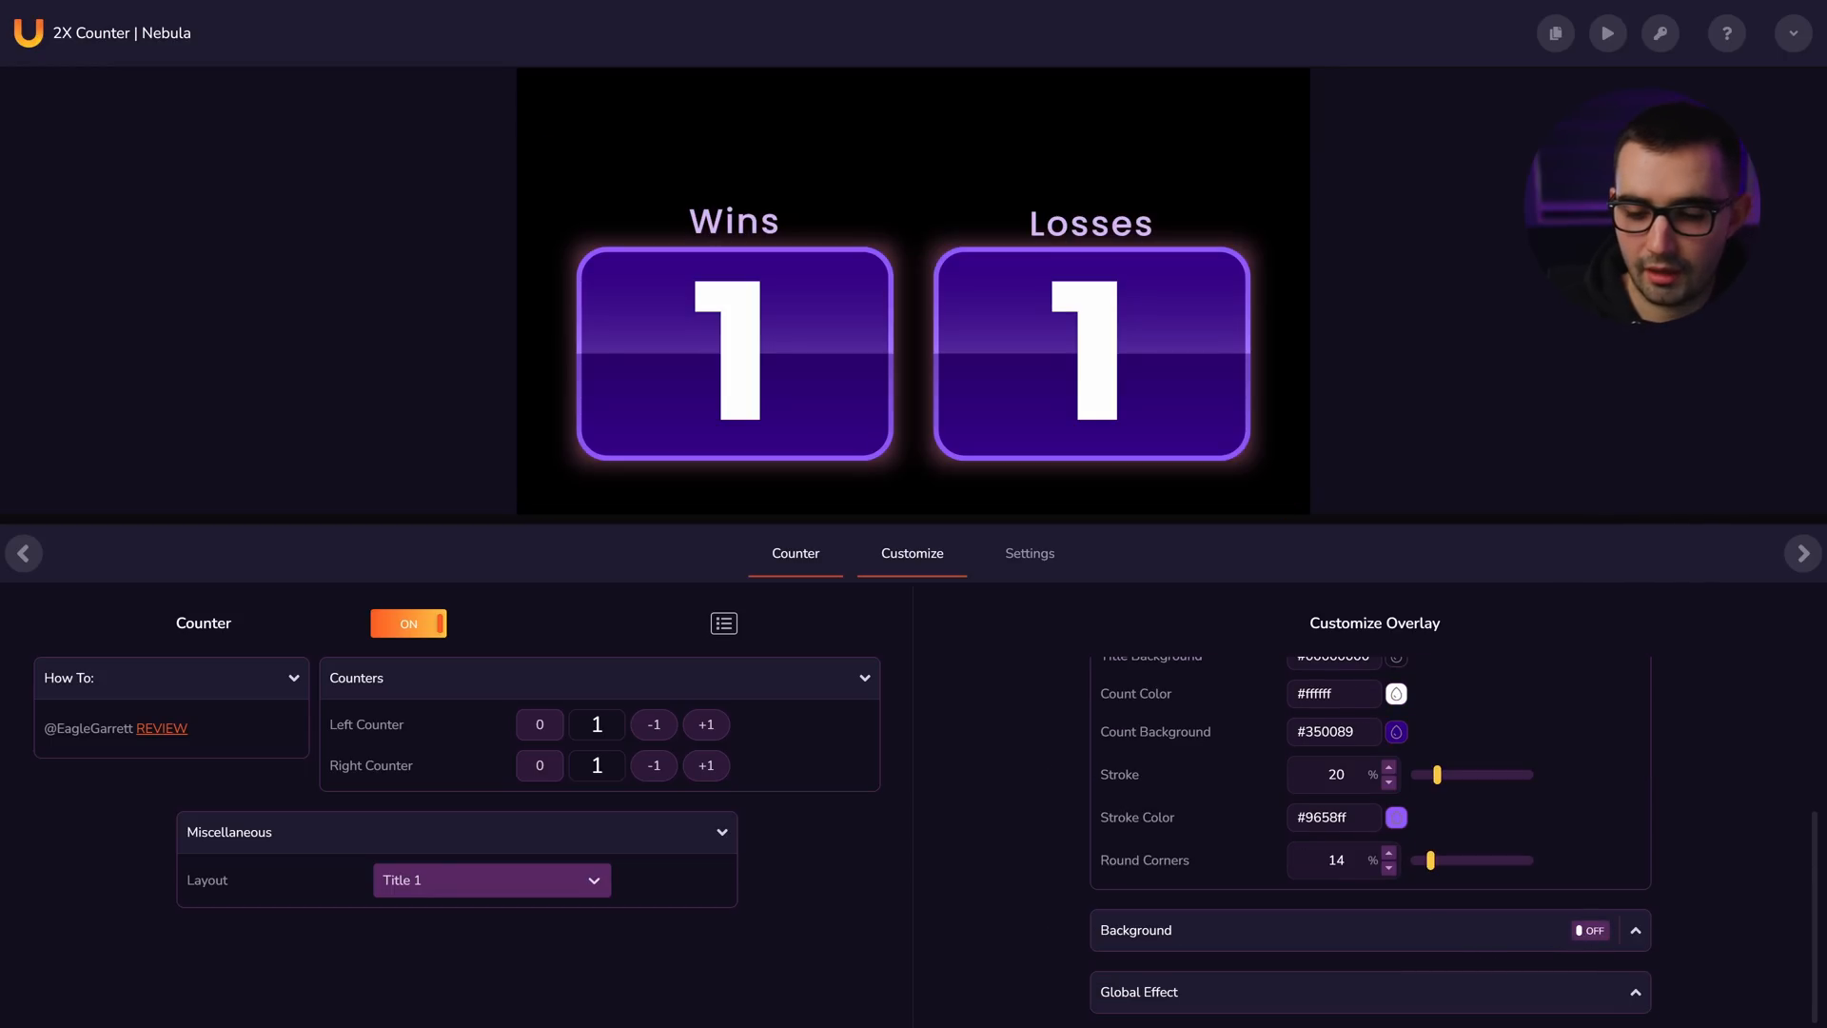
- Reduce the global effects to the minimum: drop shadow at 0 and no glass effect
left_click(1639, 1001)
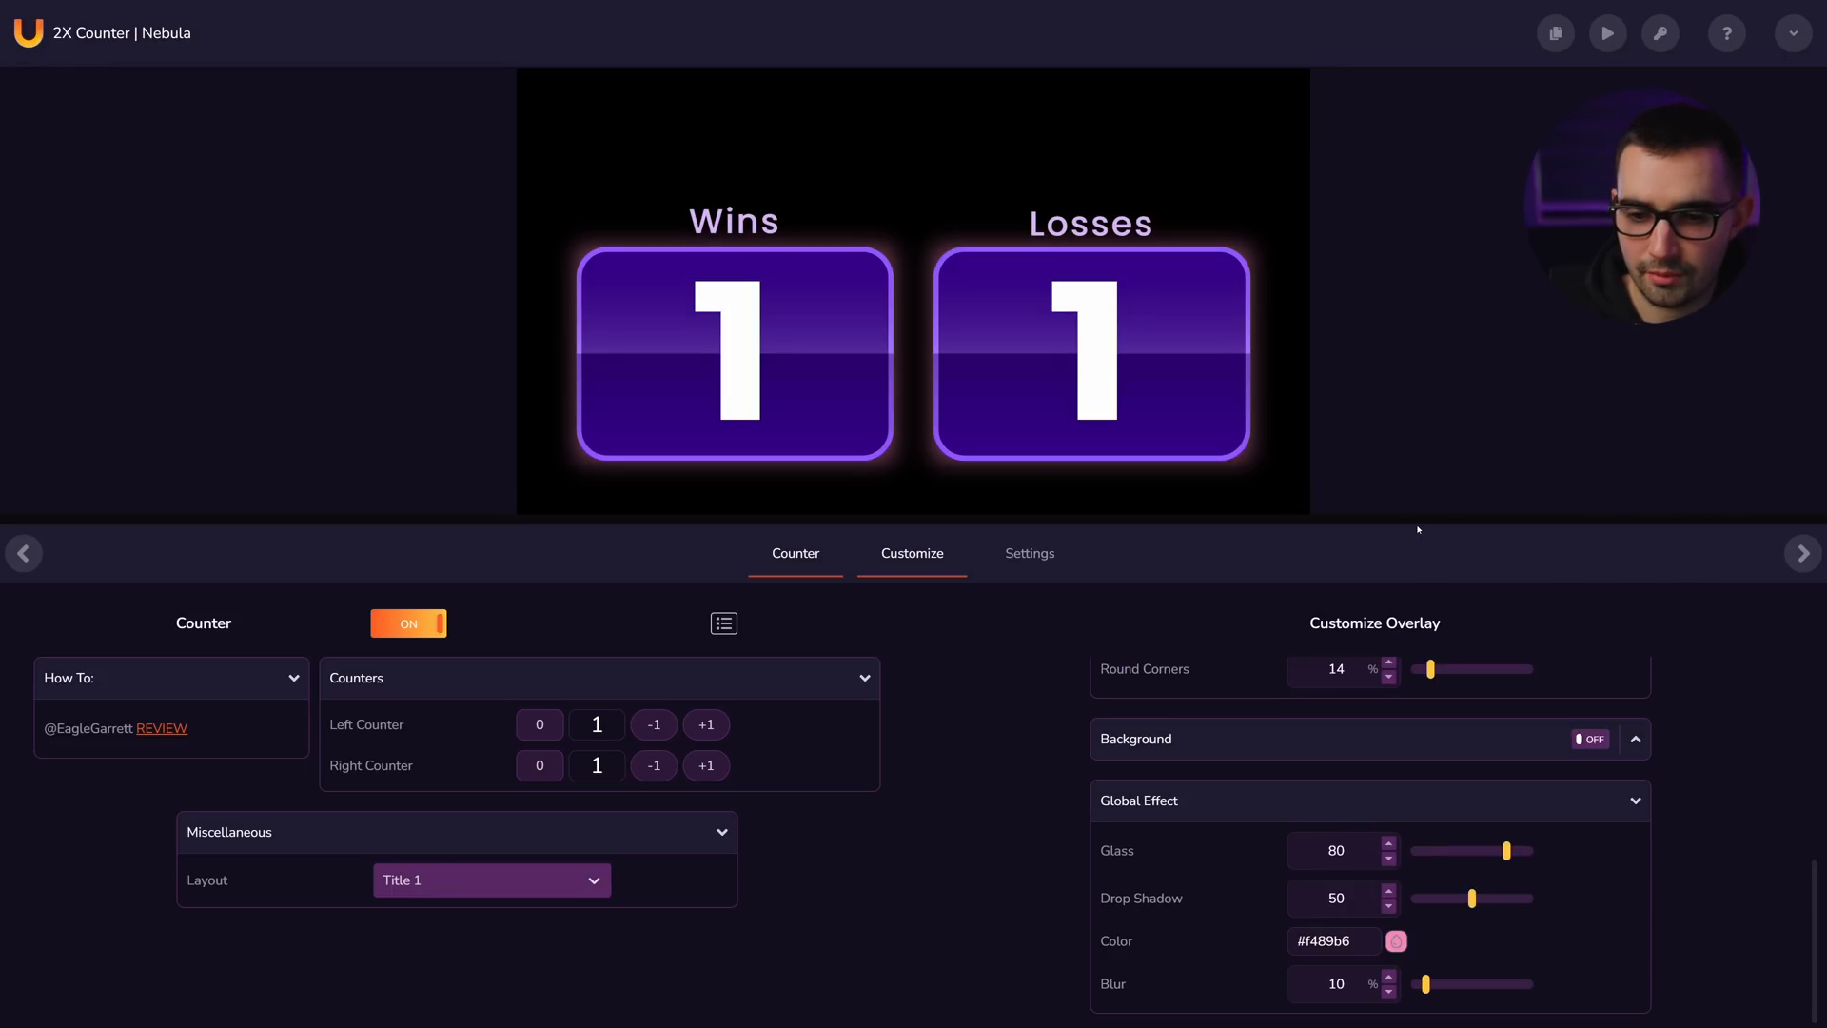
left_click_drag(1416, 522, 1417, 387)
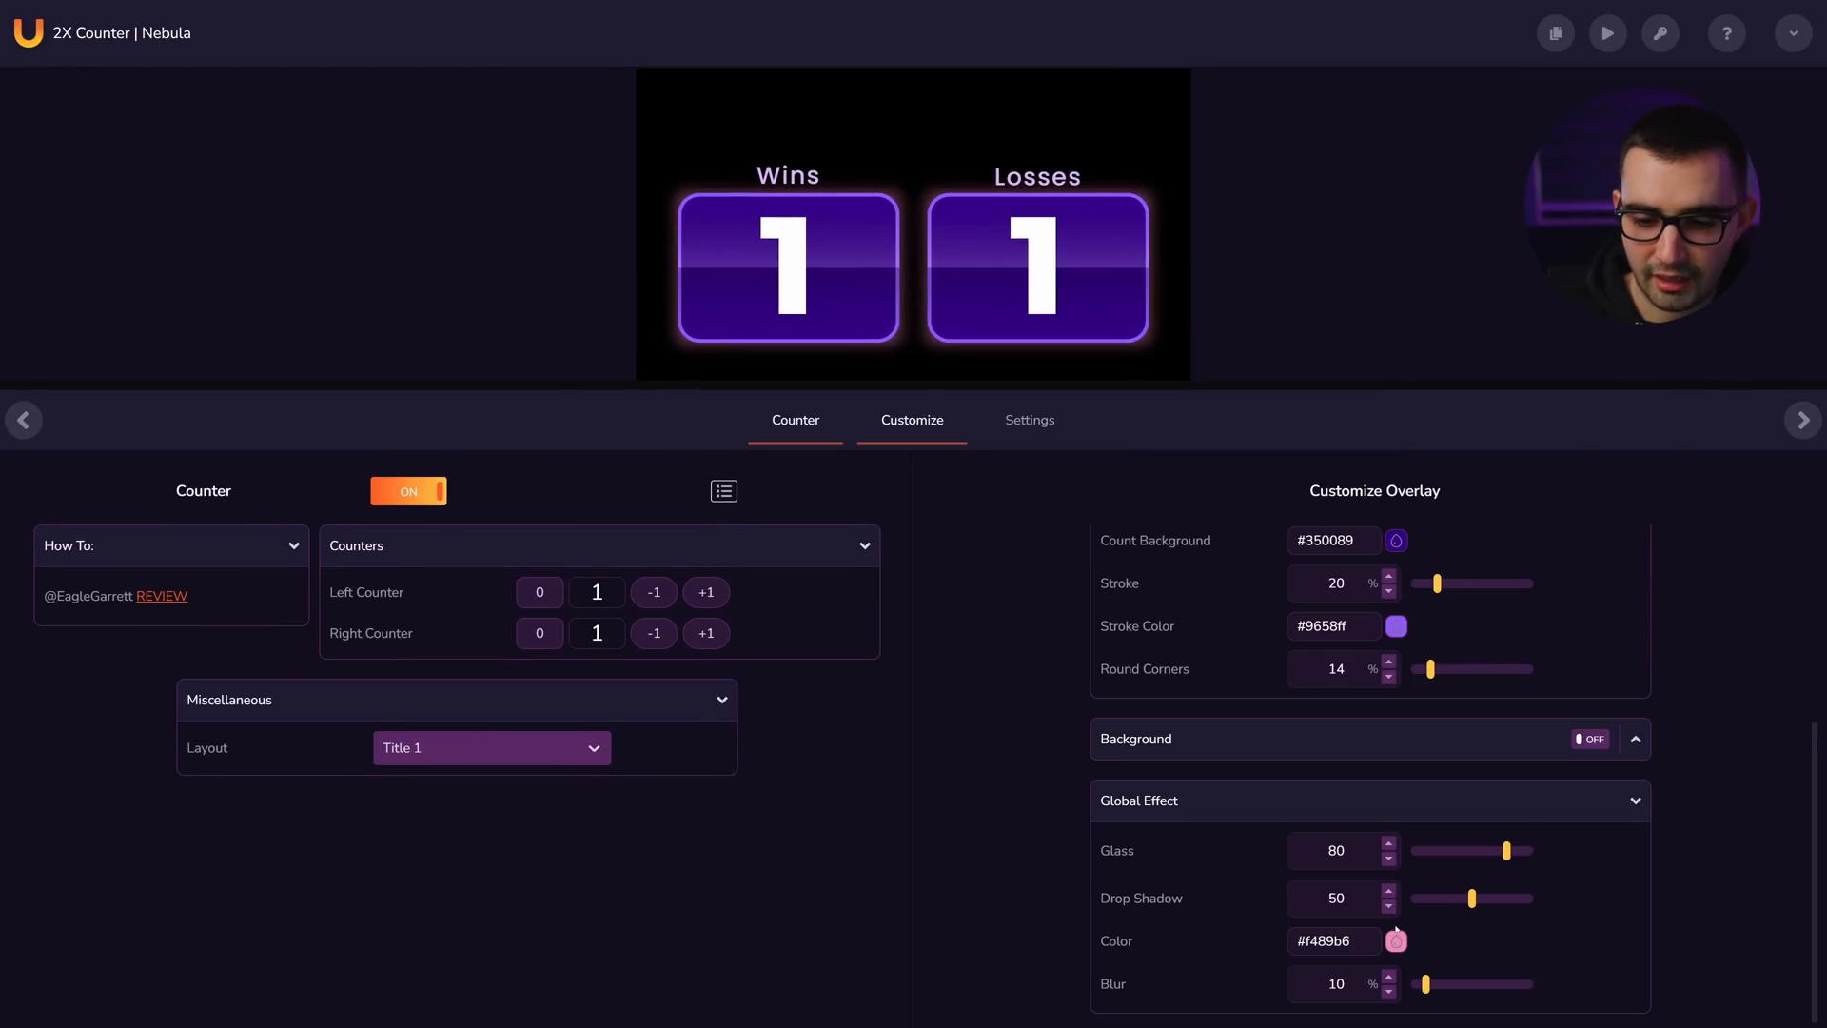
left_click_drag(1473, 899, 1107, 910)
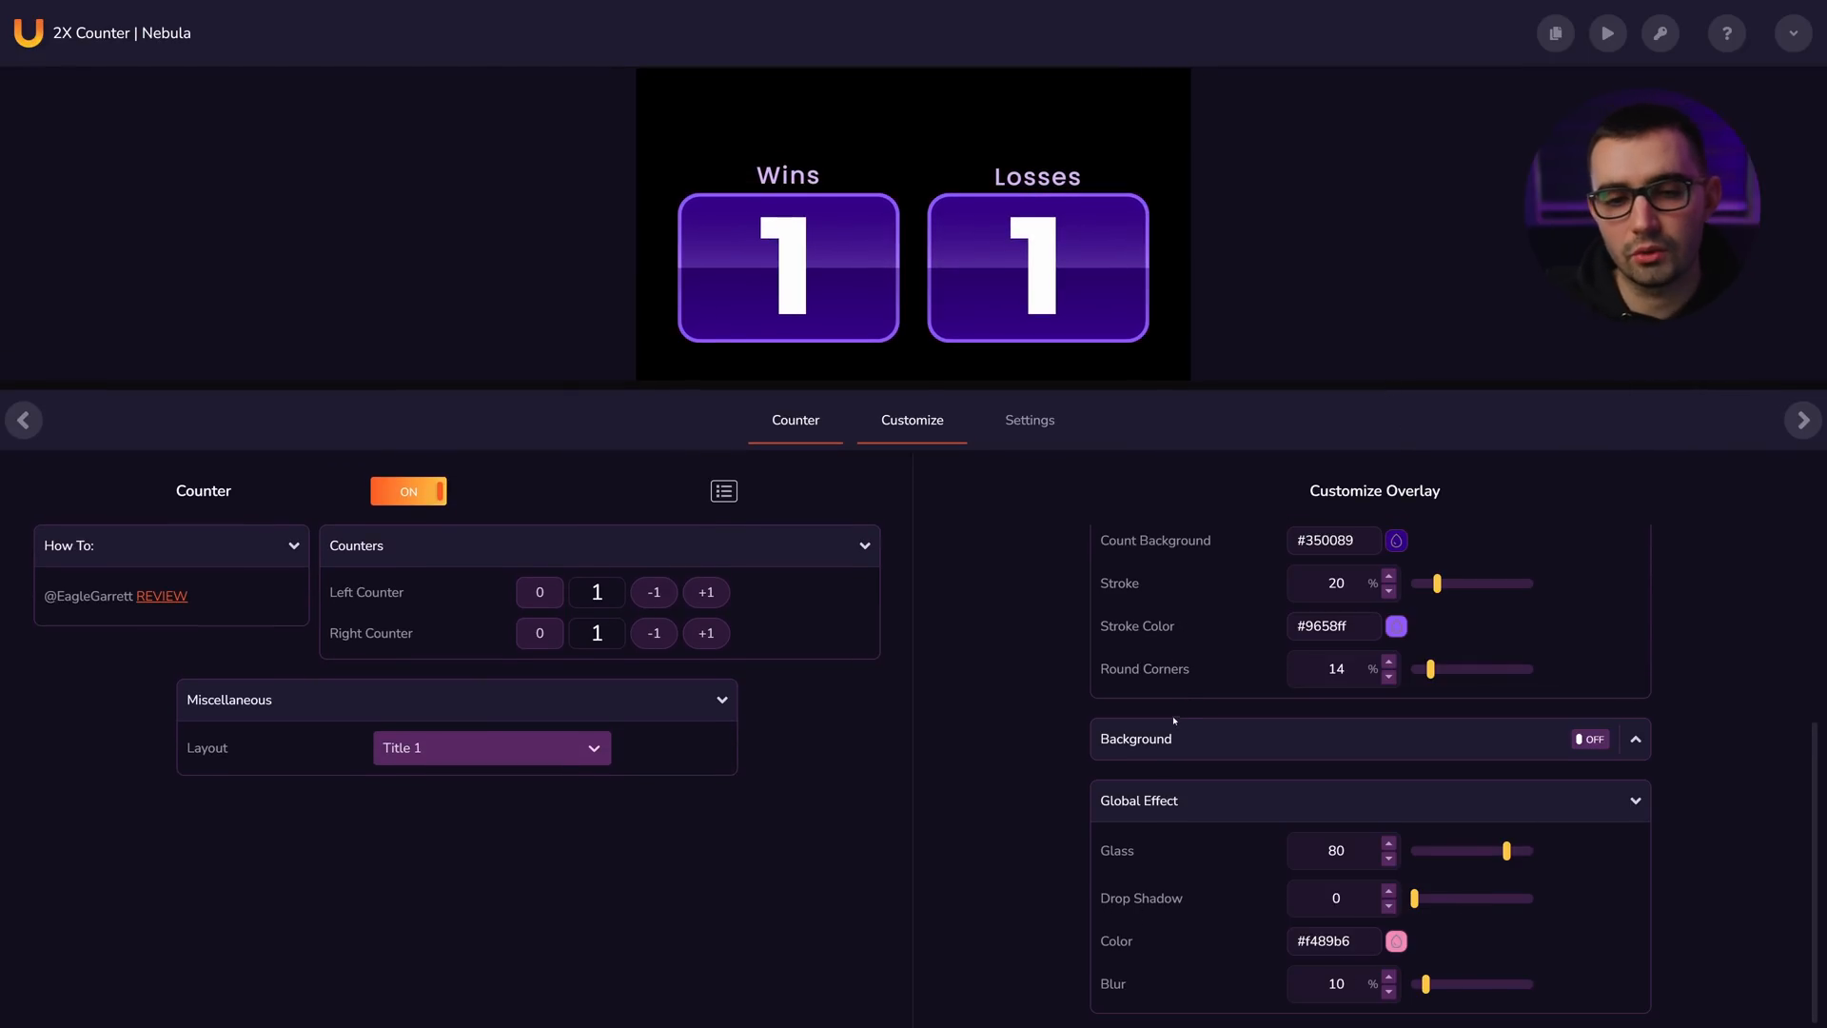
left_click_drag(1508, 851, 1250, 872)
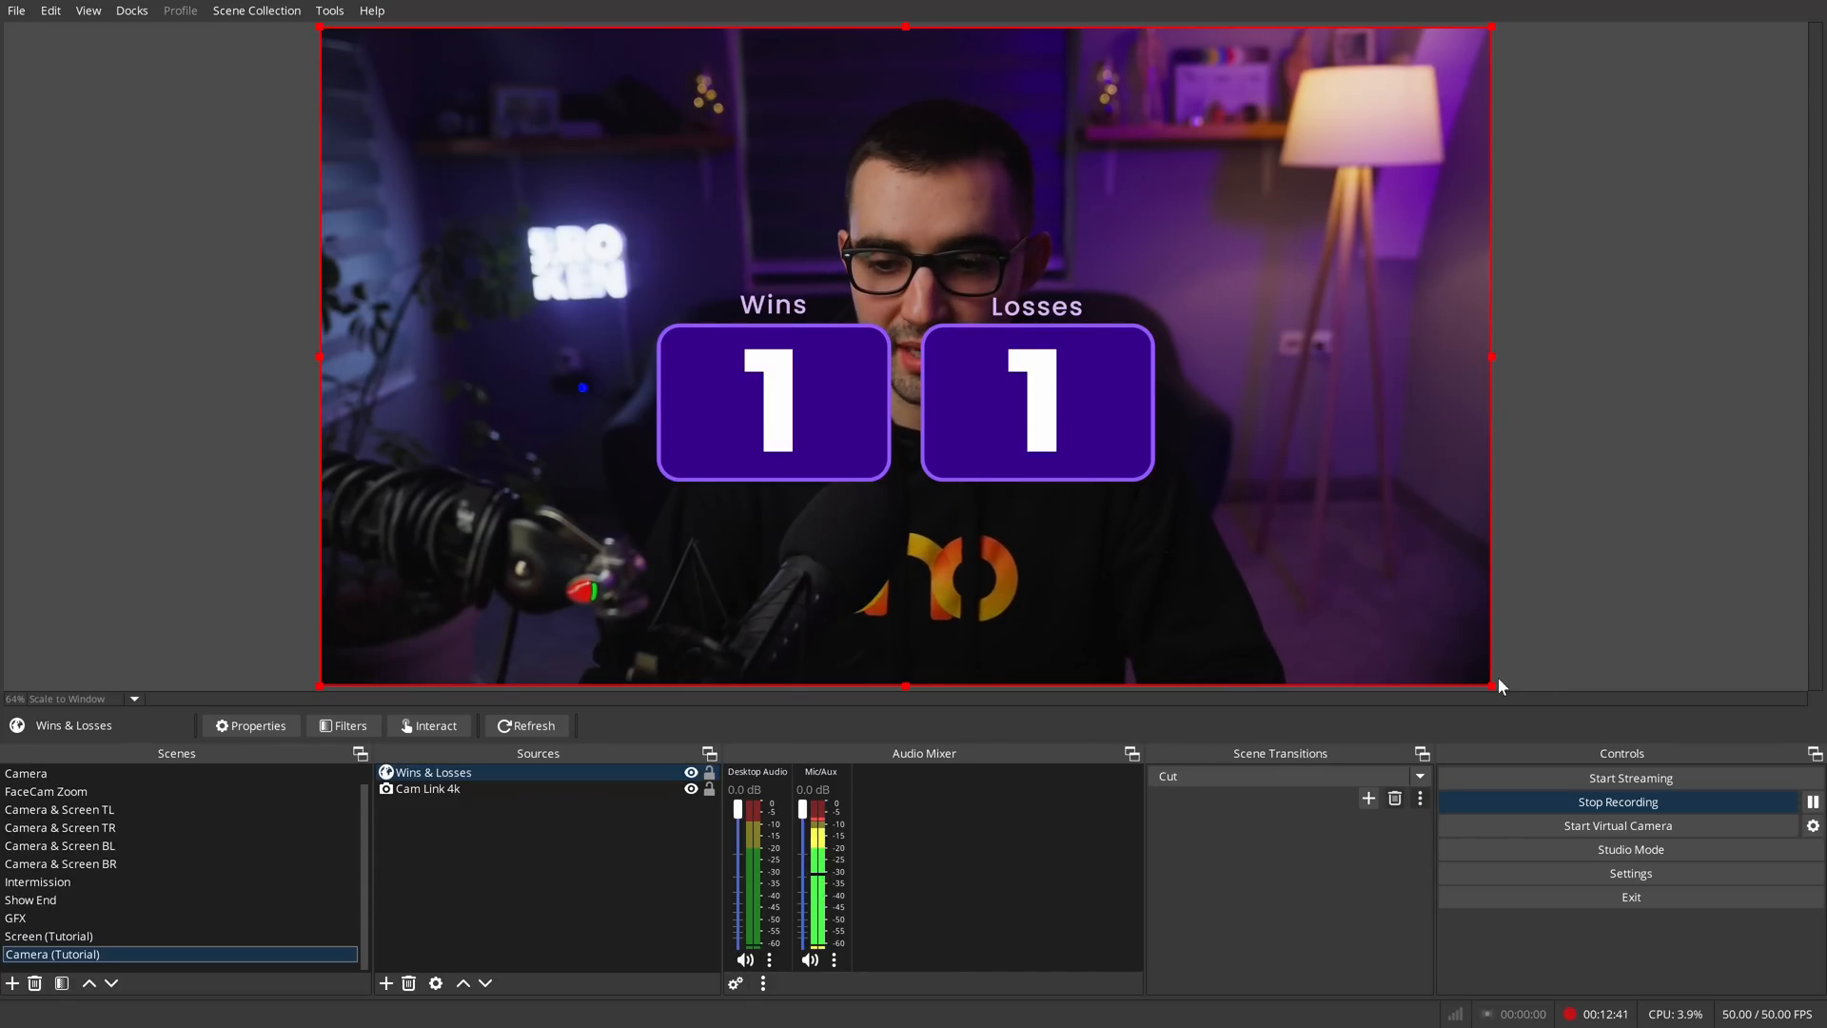
- Switch to OBS, scale the Wins & Losses source down and place it below the neon sign in the camera picture
left_click_drag(1492, 684, 819, 341)
left_click_drag(603, 191, 489, 367)
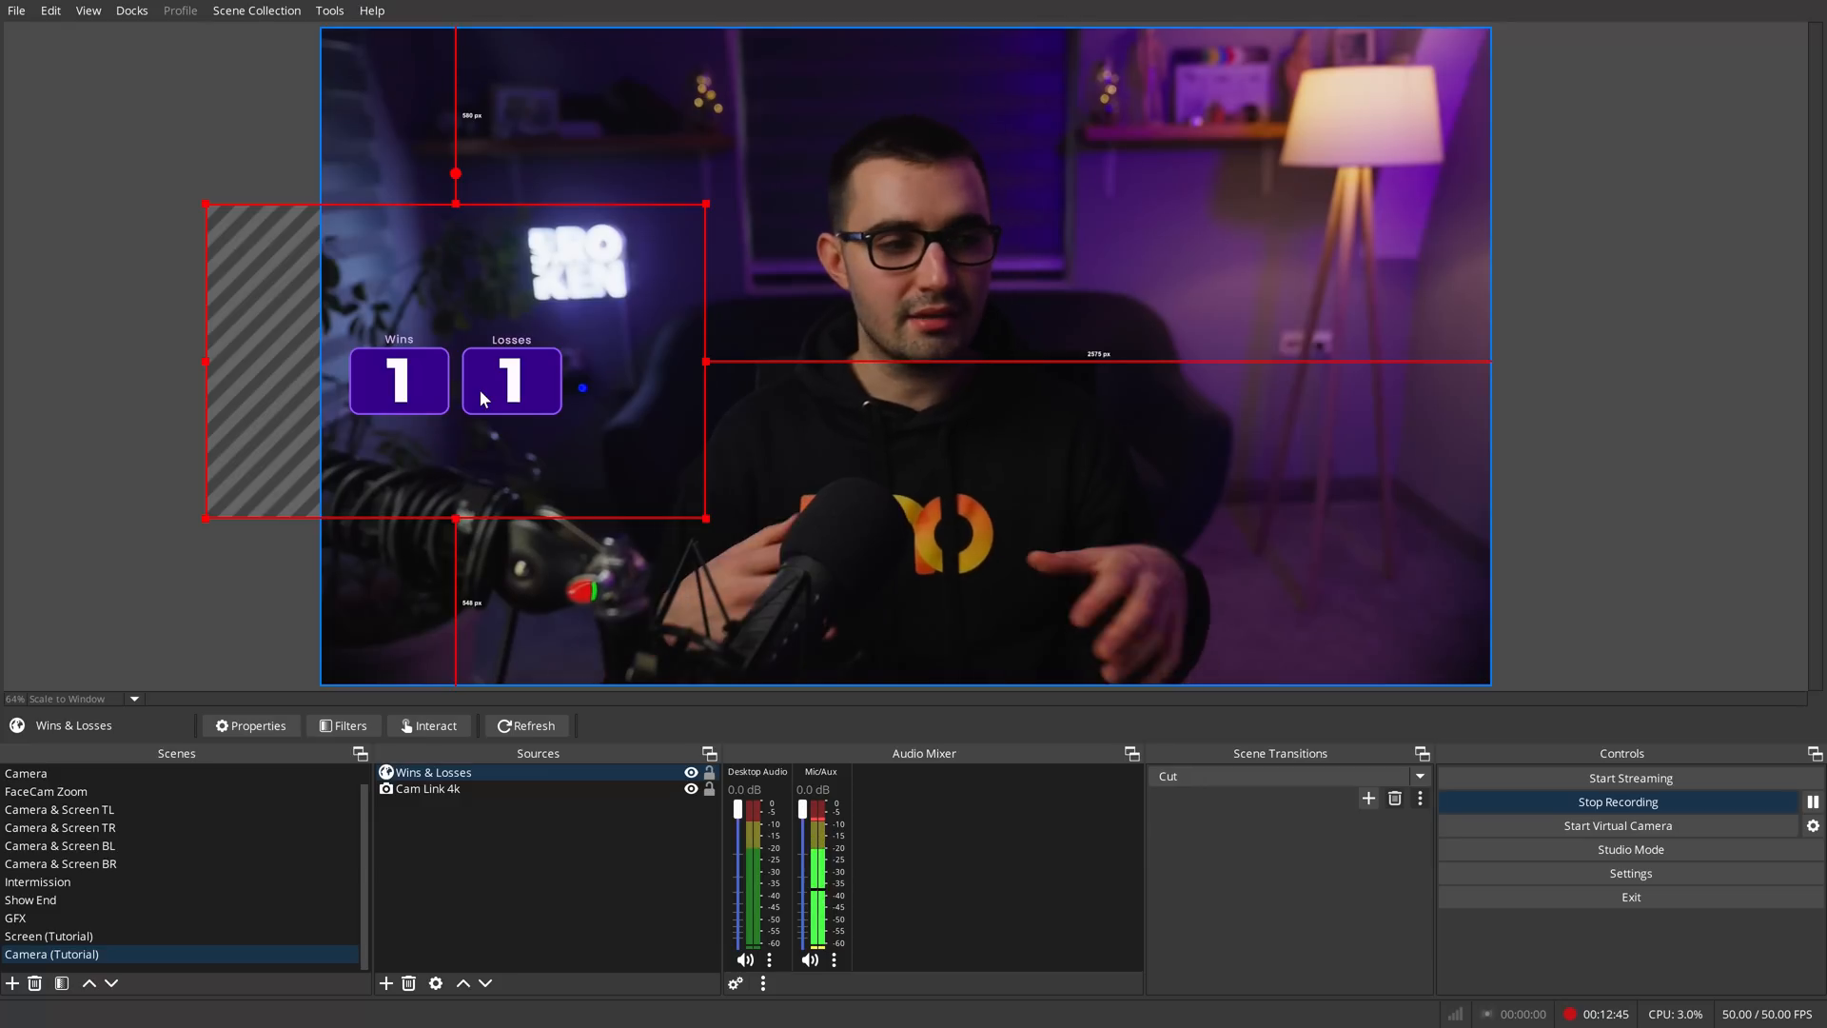
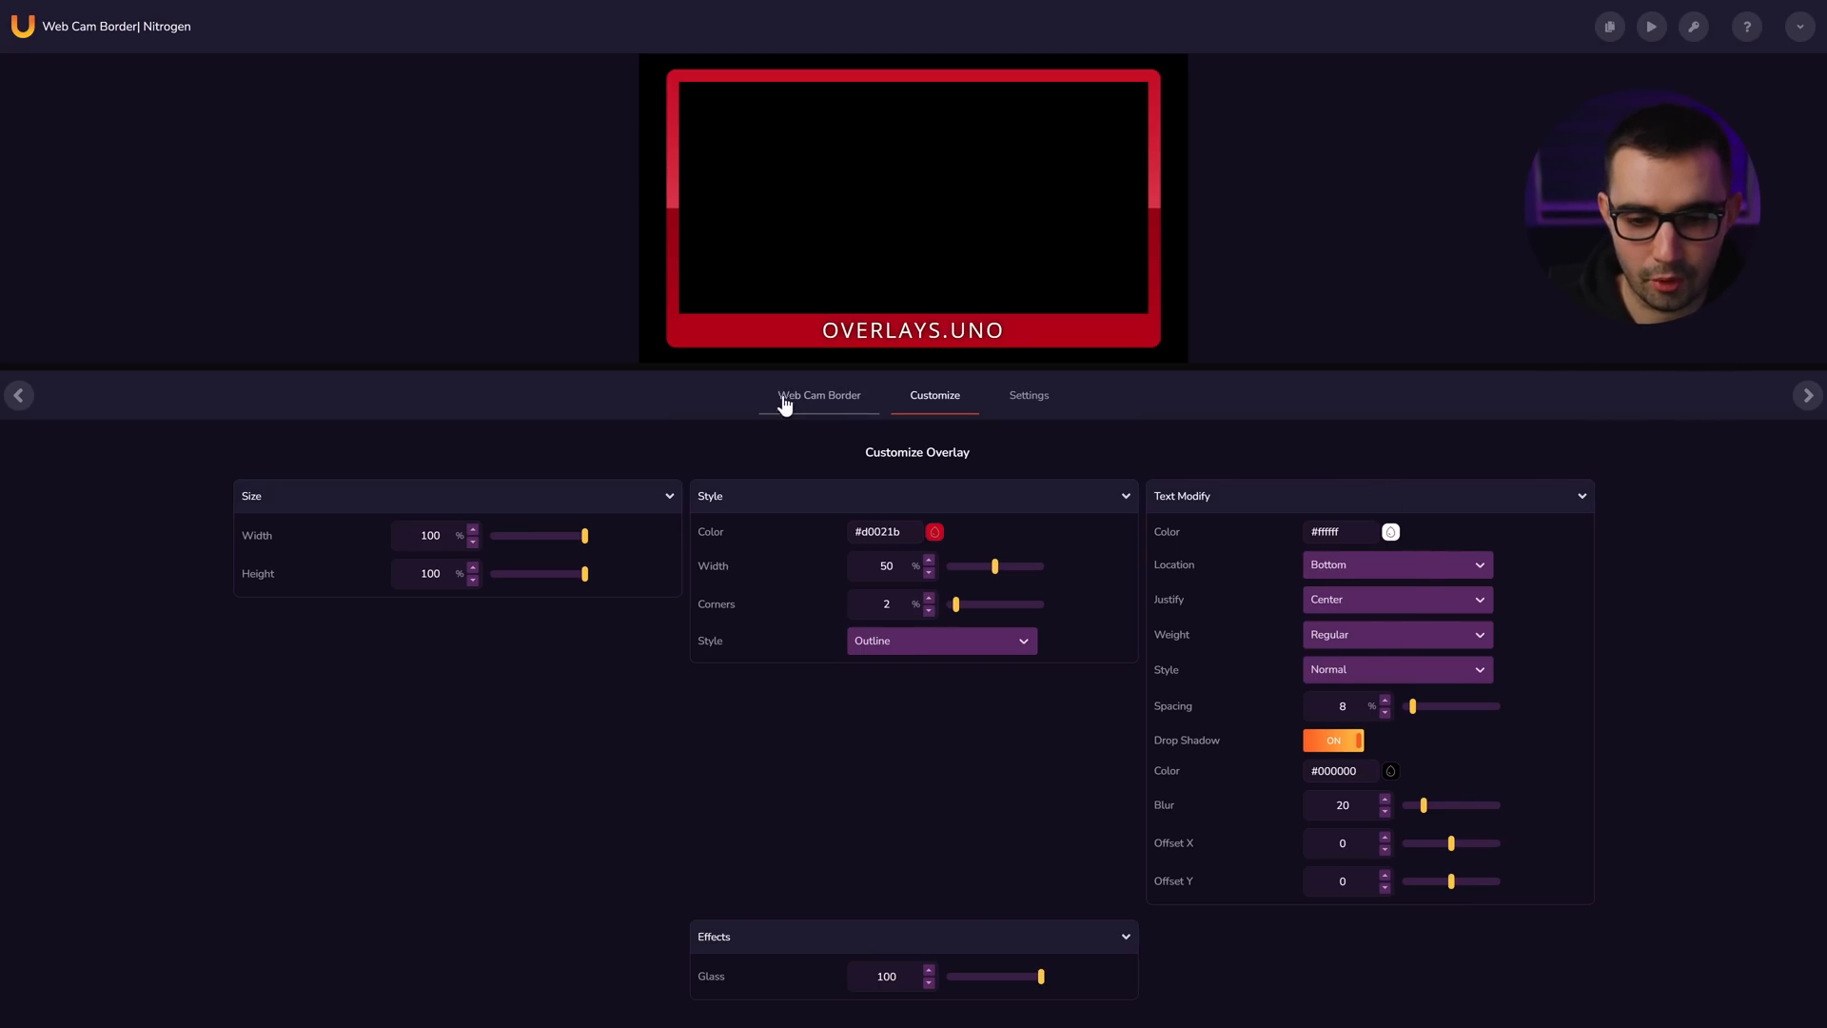
- In the Web Cam Border | Nitrogen overlay, replace the label text with the presenter's full name
left_click(792, 404)
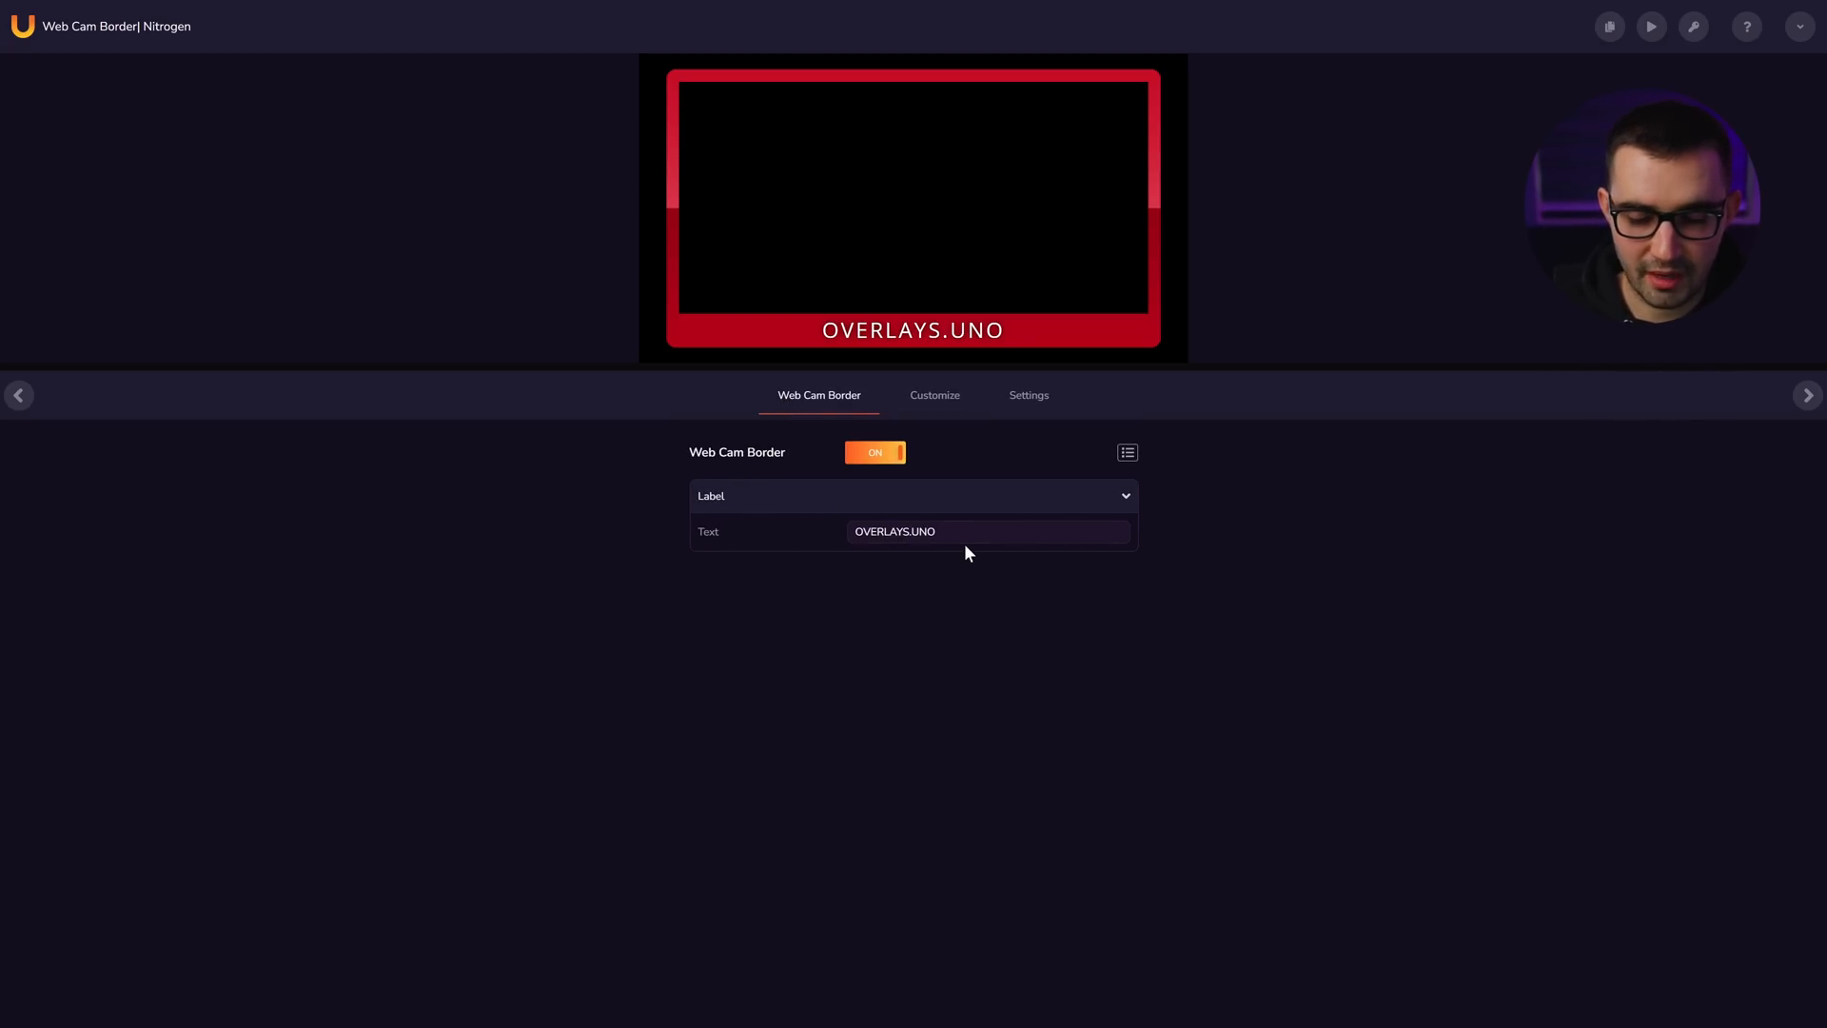
key("ctrl+a")
type("MIRAN BE")
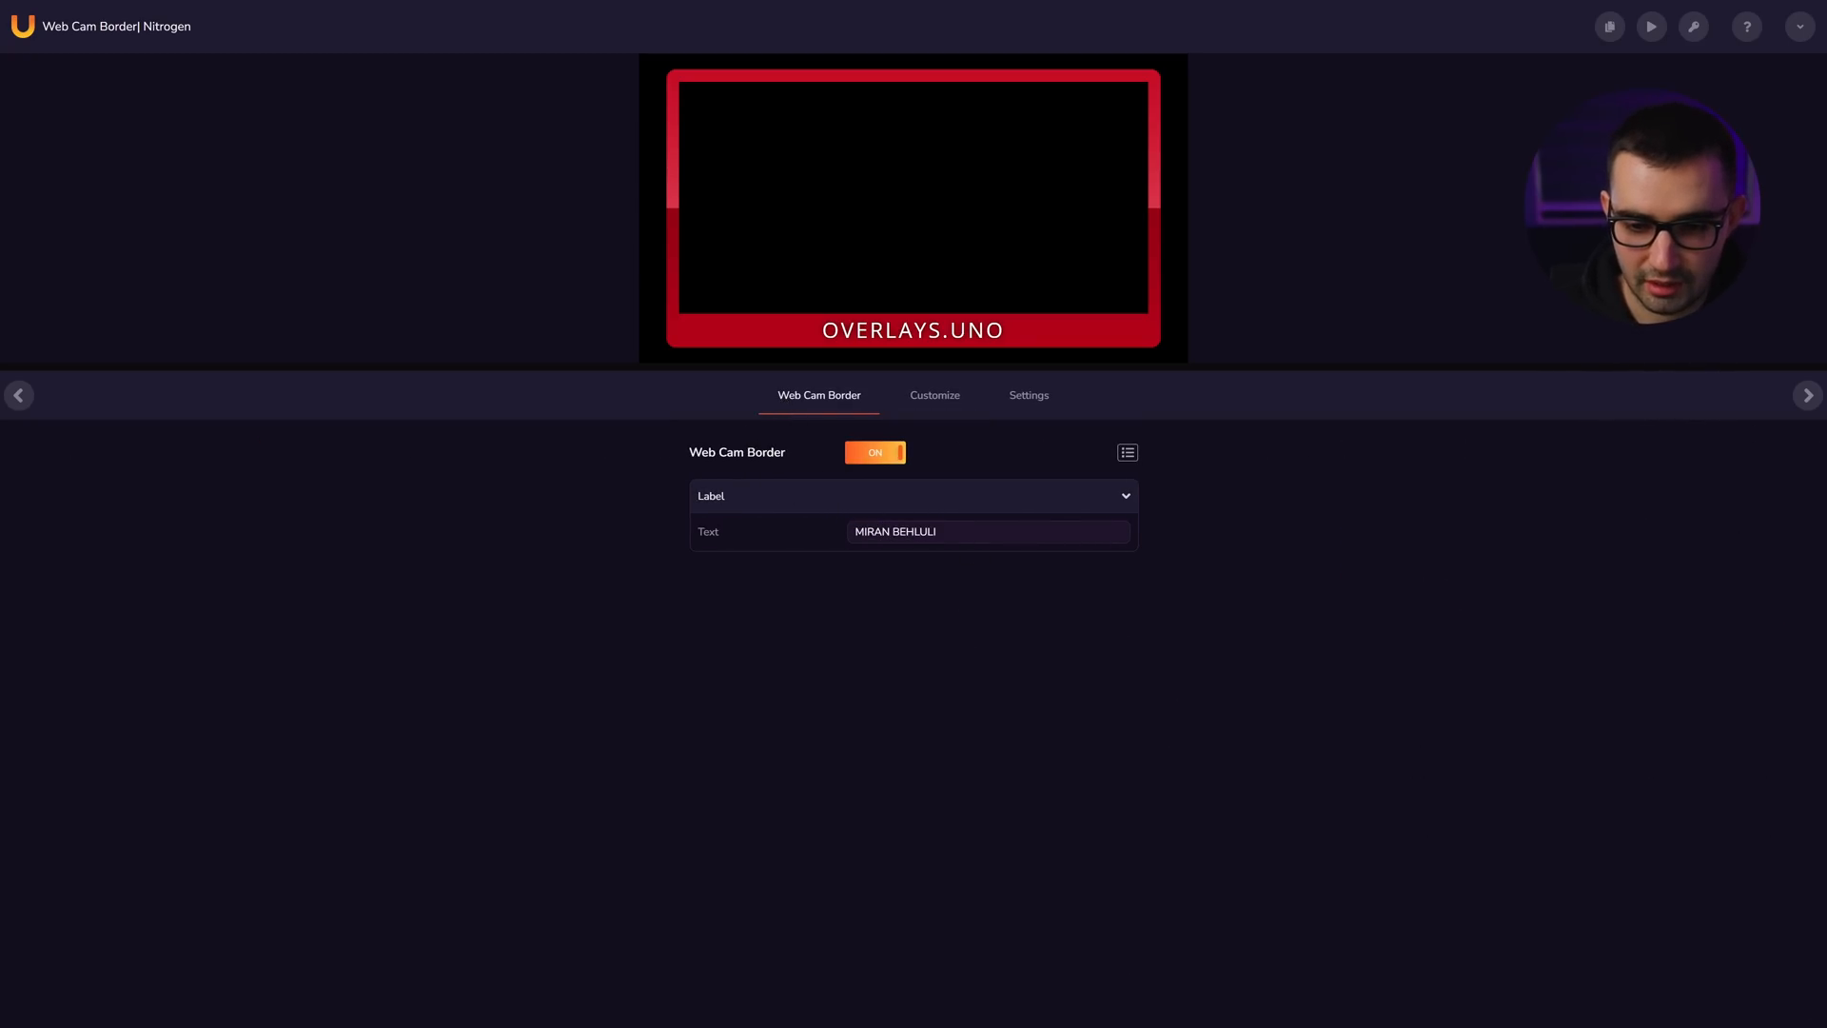
- Set the webcam border's glass effect to 0 and its color to blue #027bd0
left_click(938, 405)
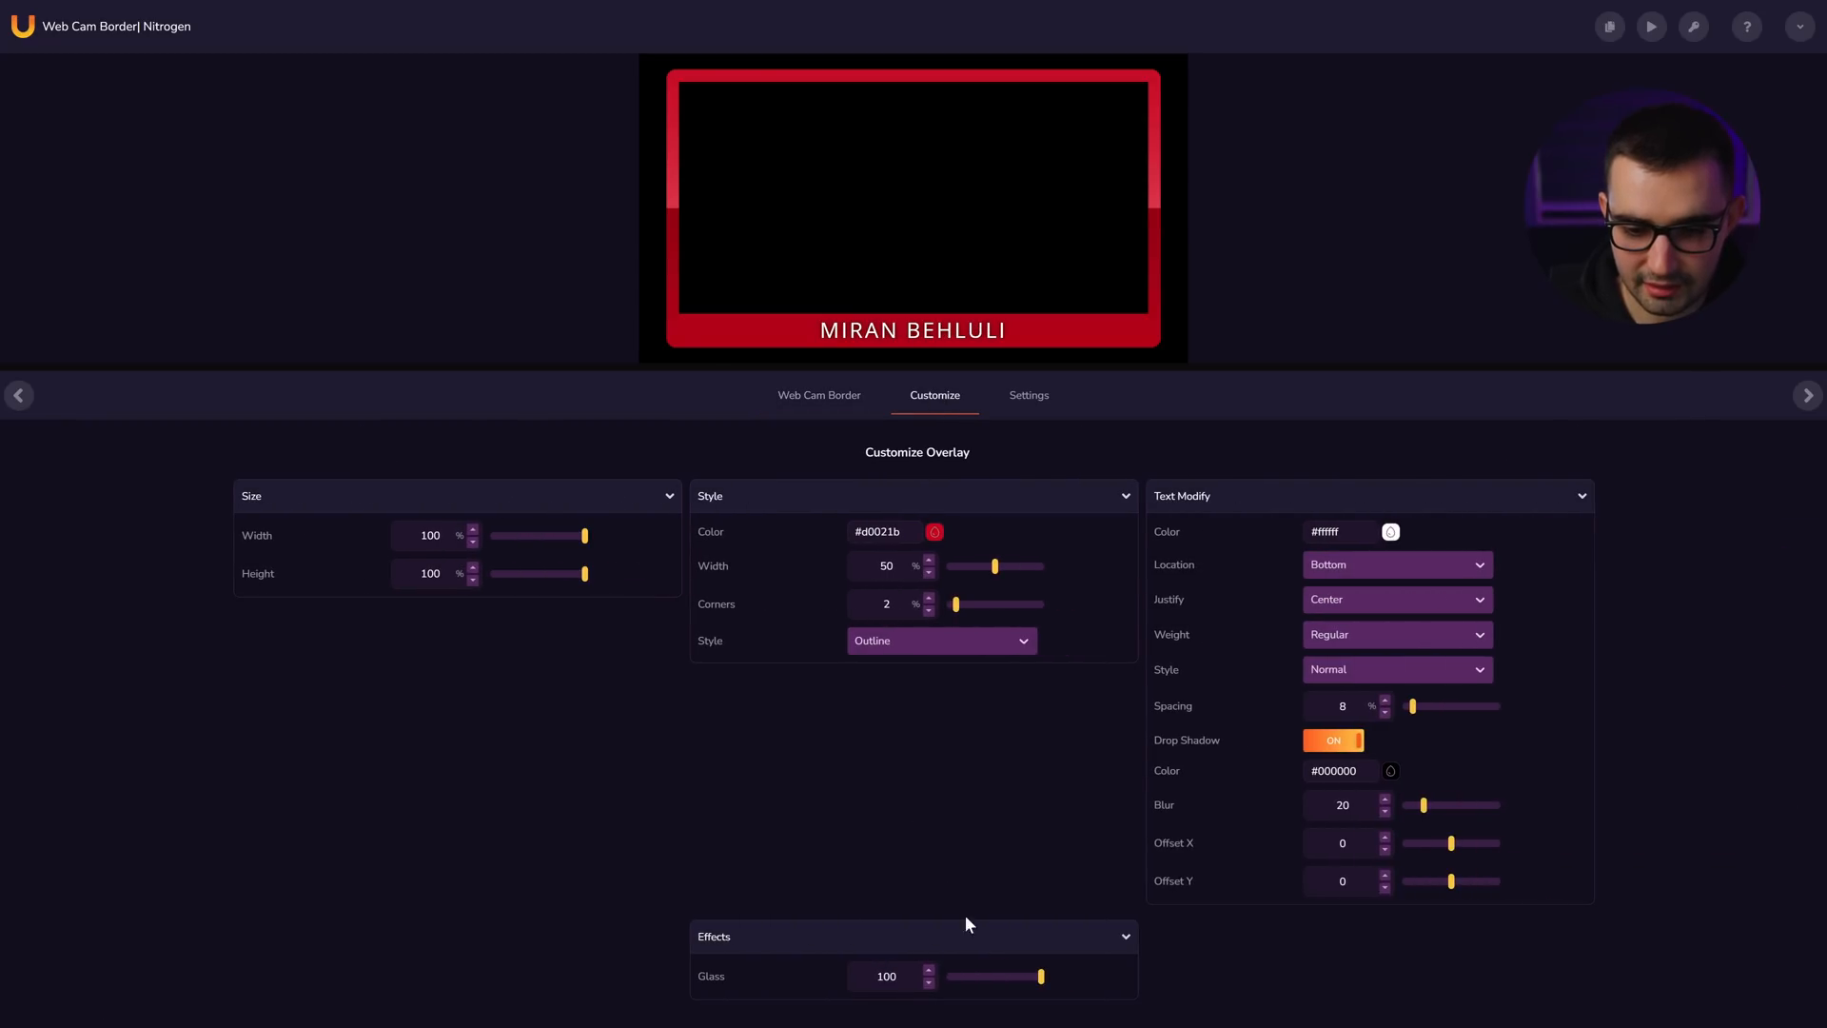
left_click_drag(1043, 990, 823, 977)
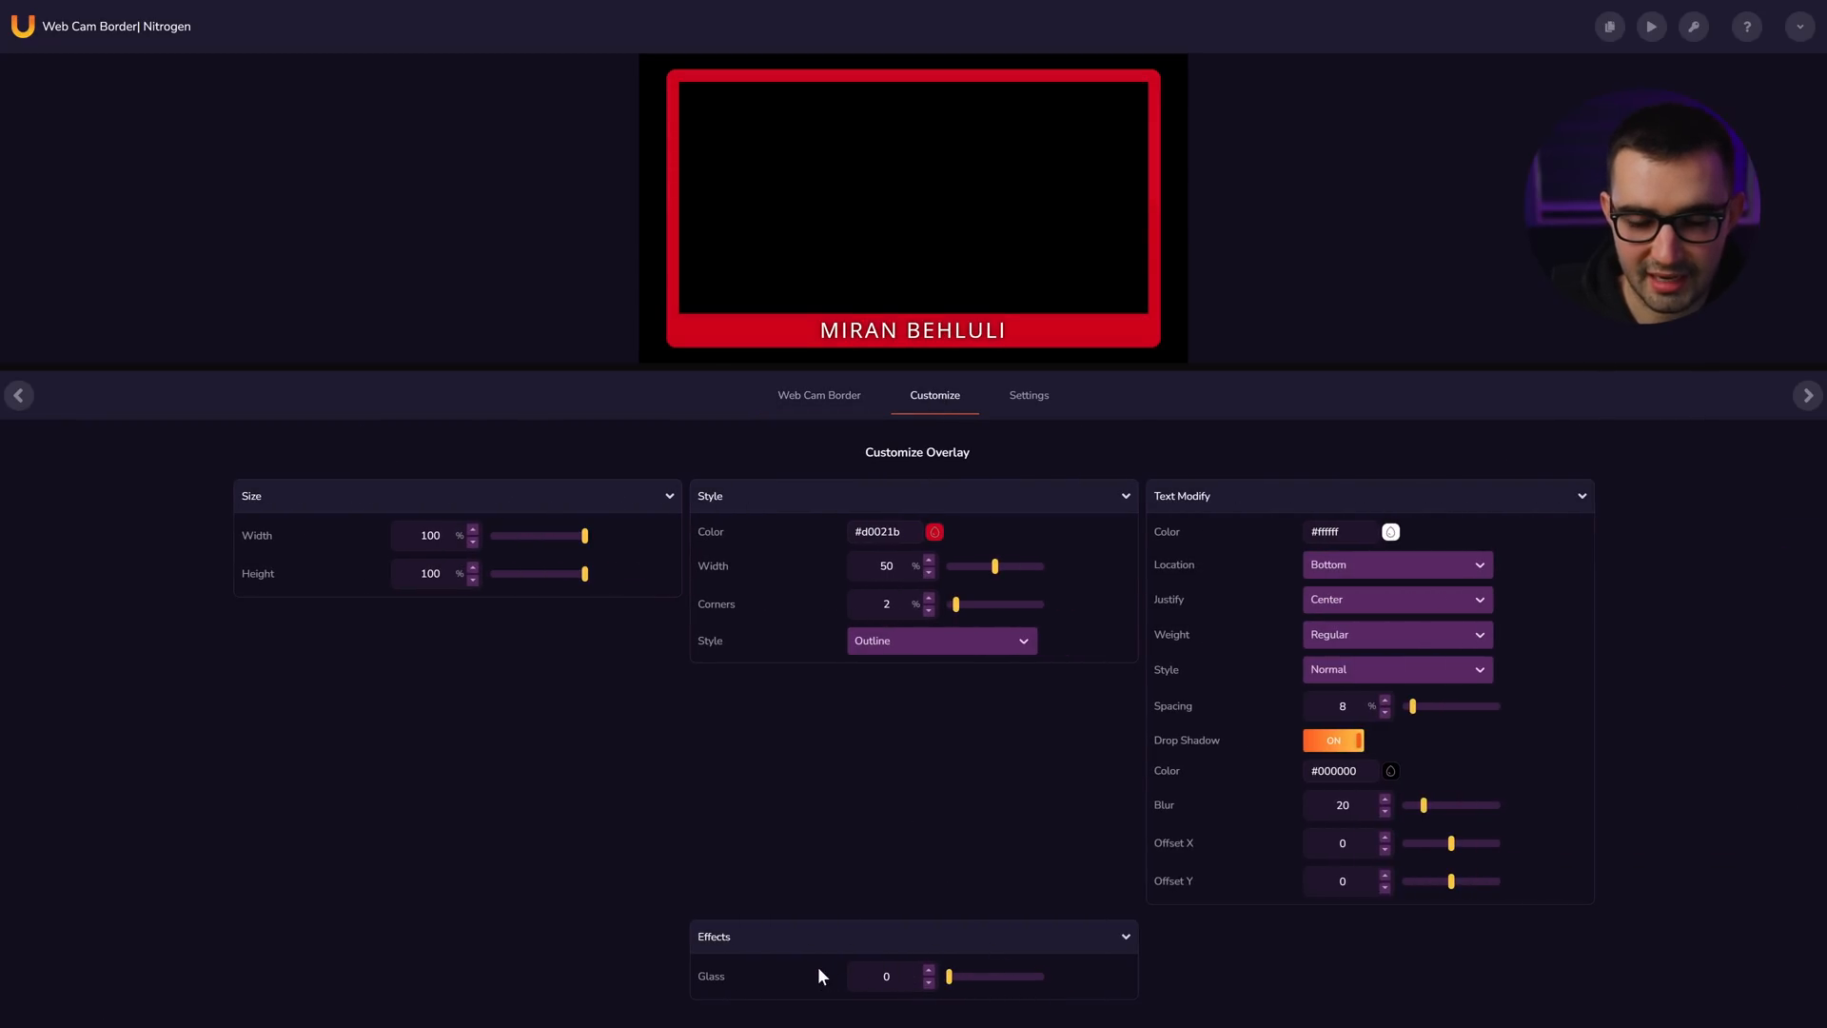
left_click(934, 532)
left_click_drag(848, 651, 833, 650)
left_click(1092, 686)
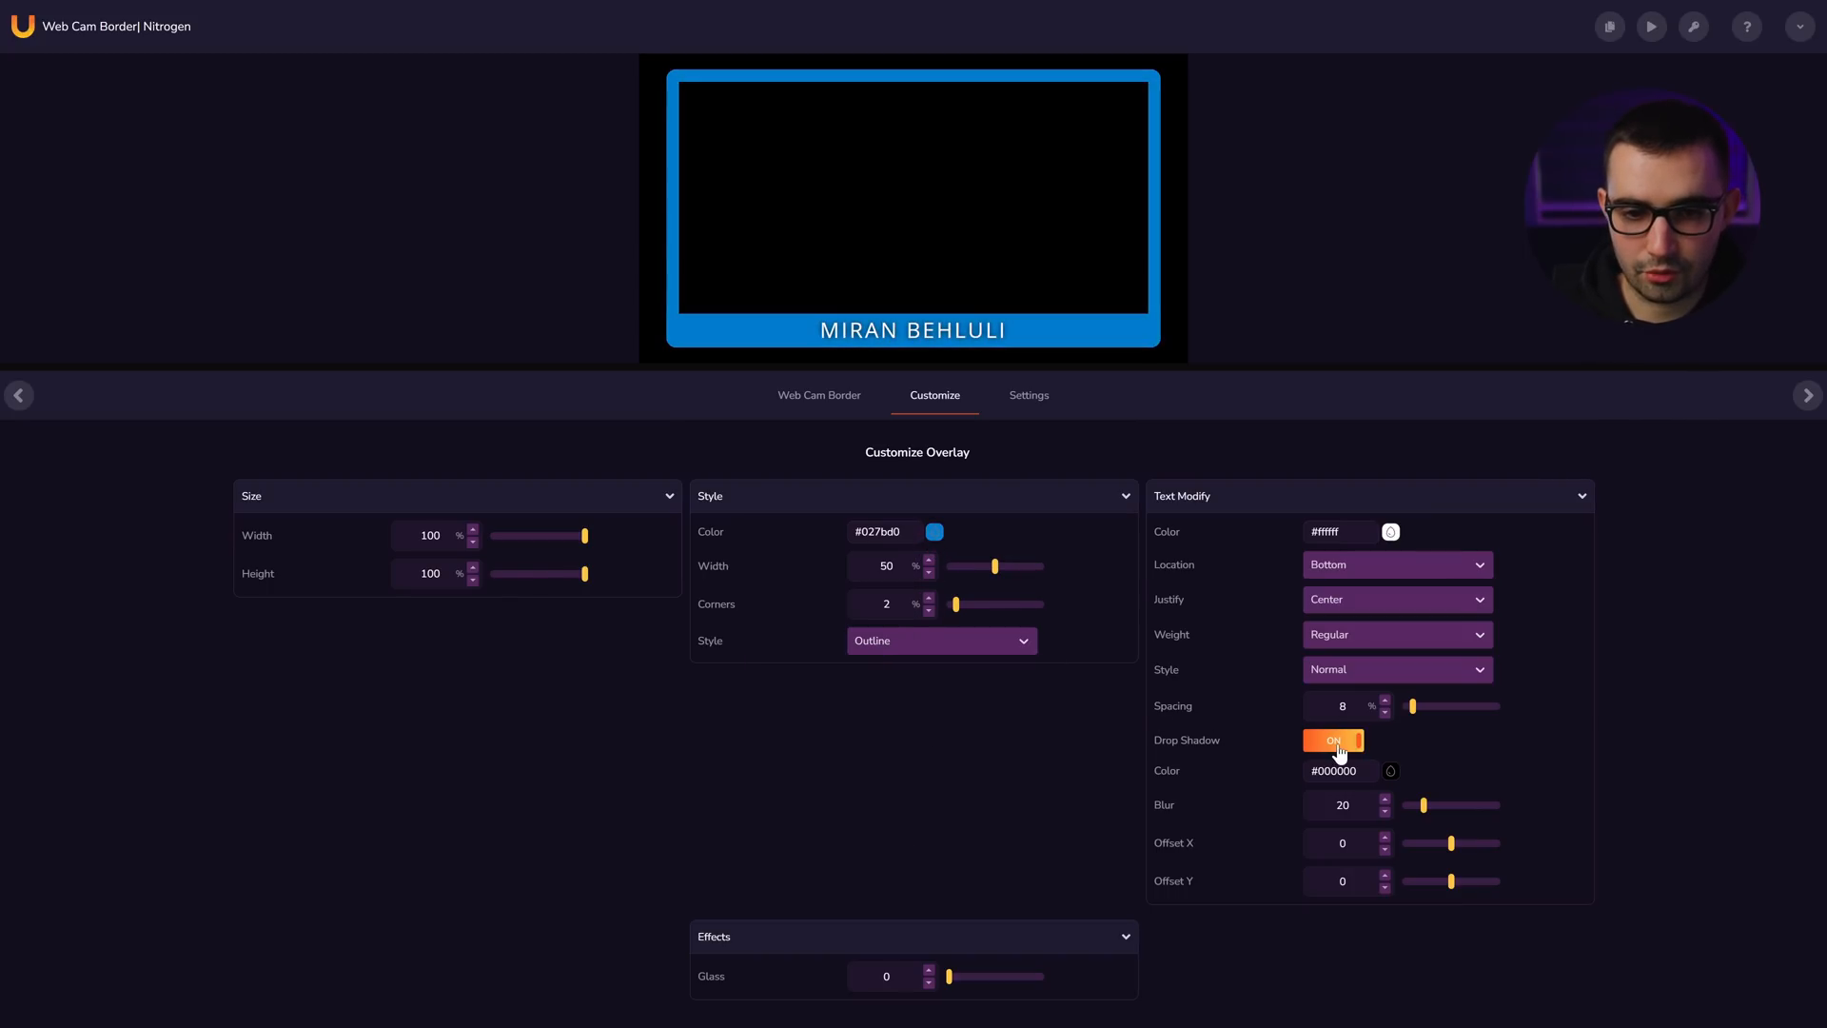
- Turn off the label text's drop shadow and set its weight to Bold
left_click(1340, 750)
left_click(1377, 644)
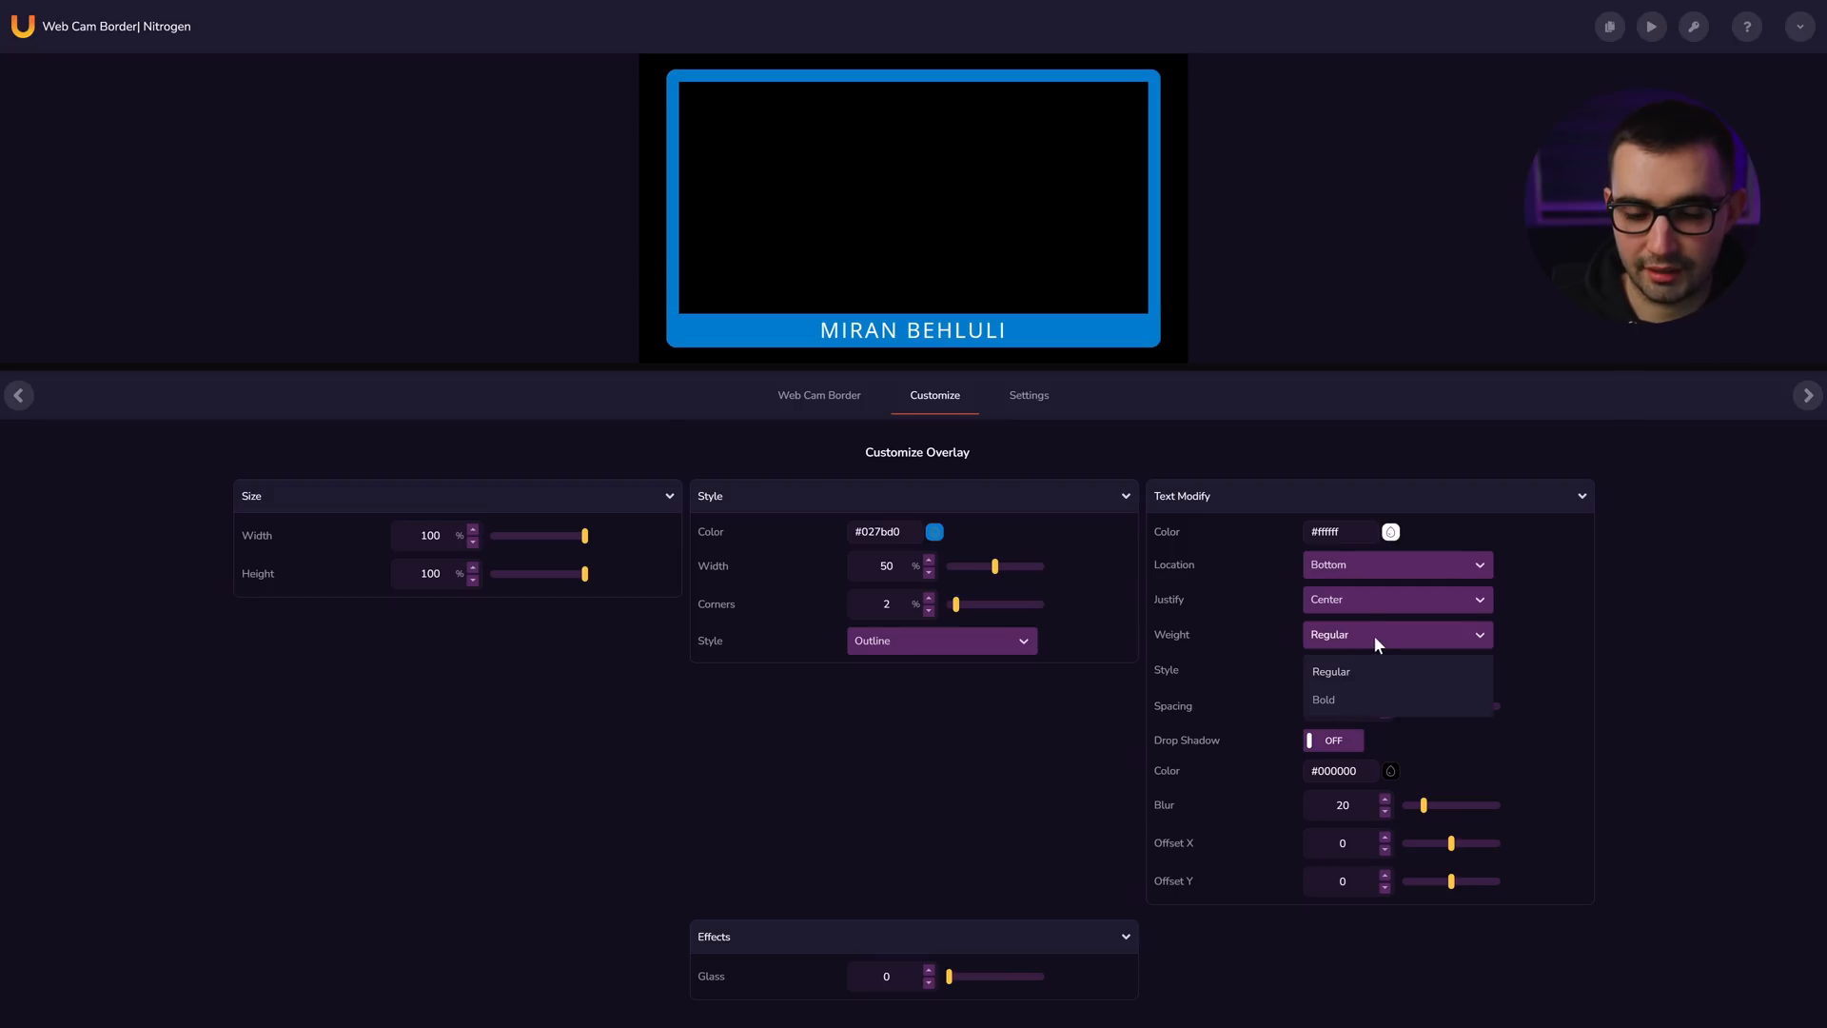
left_click(1331, 708)
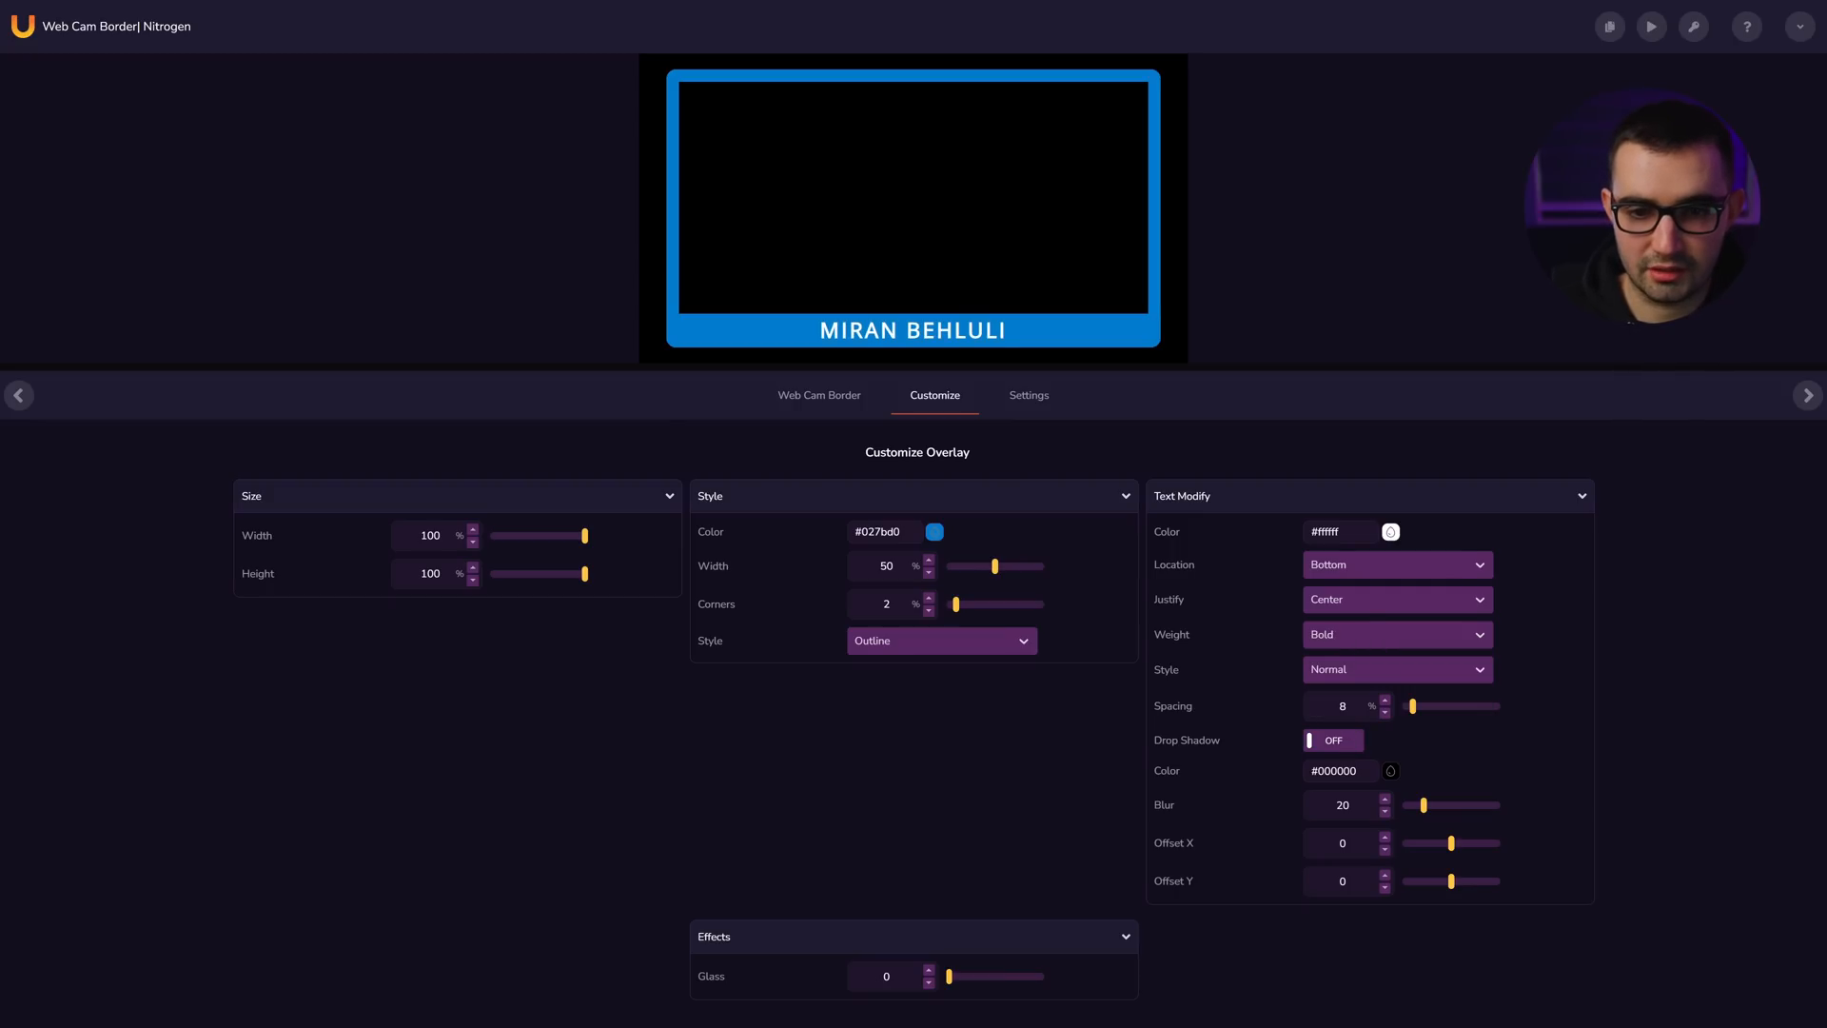
- Add the border overlay's output to the OBS Camera (Tutorial) scene as a browser source and rename it Webcam Border
mouse_move(1611, 27)
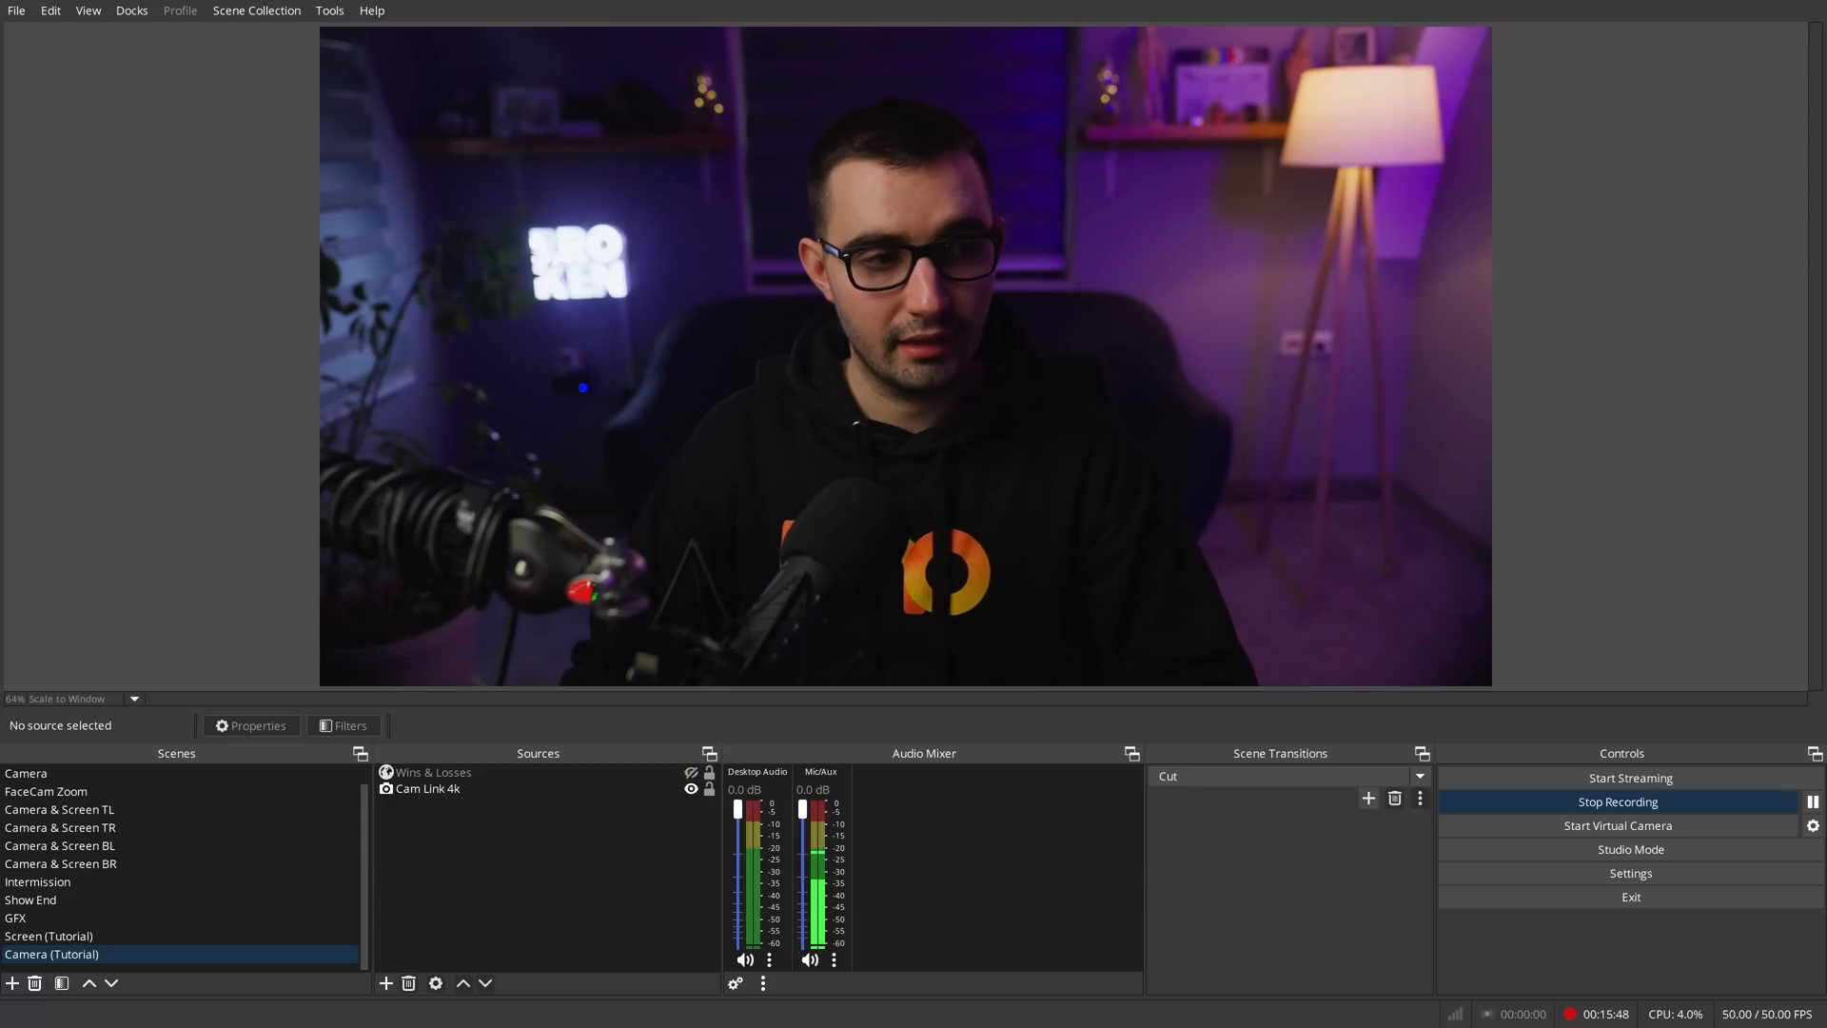
left_click_drag(367, 781, 533, 850)
left_click(1046, 545)
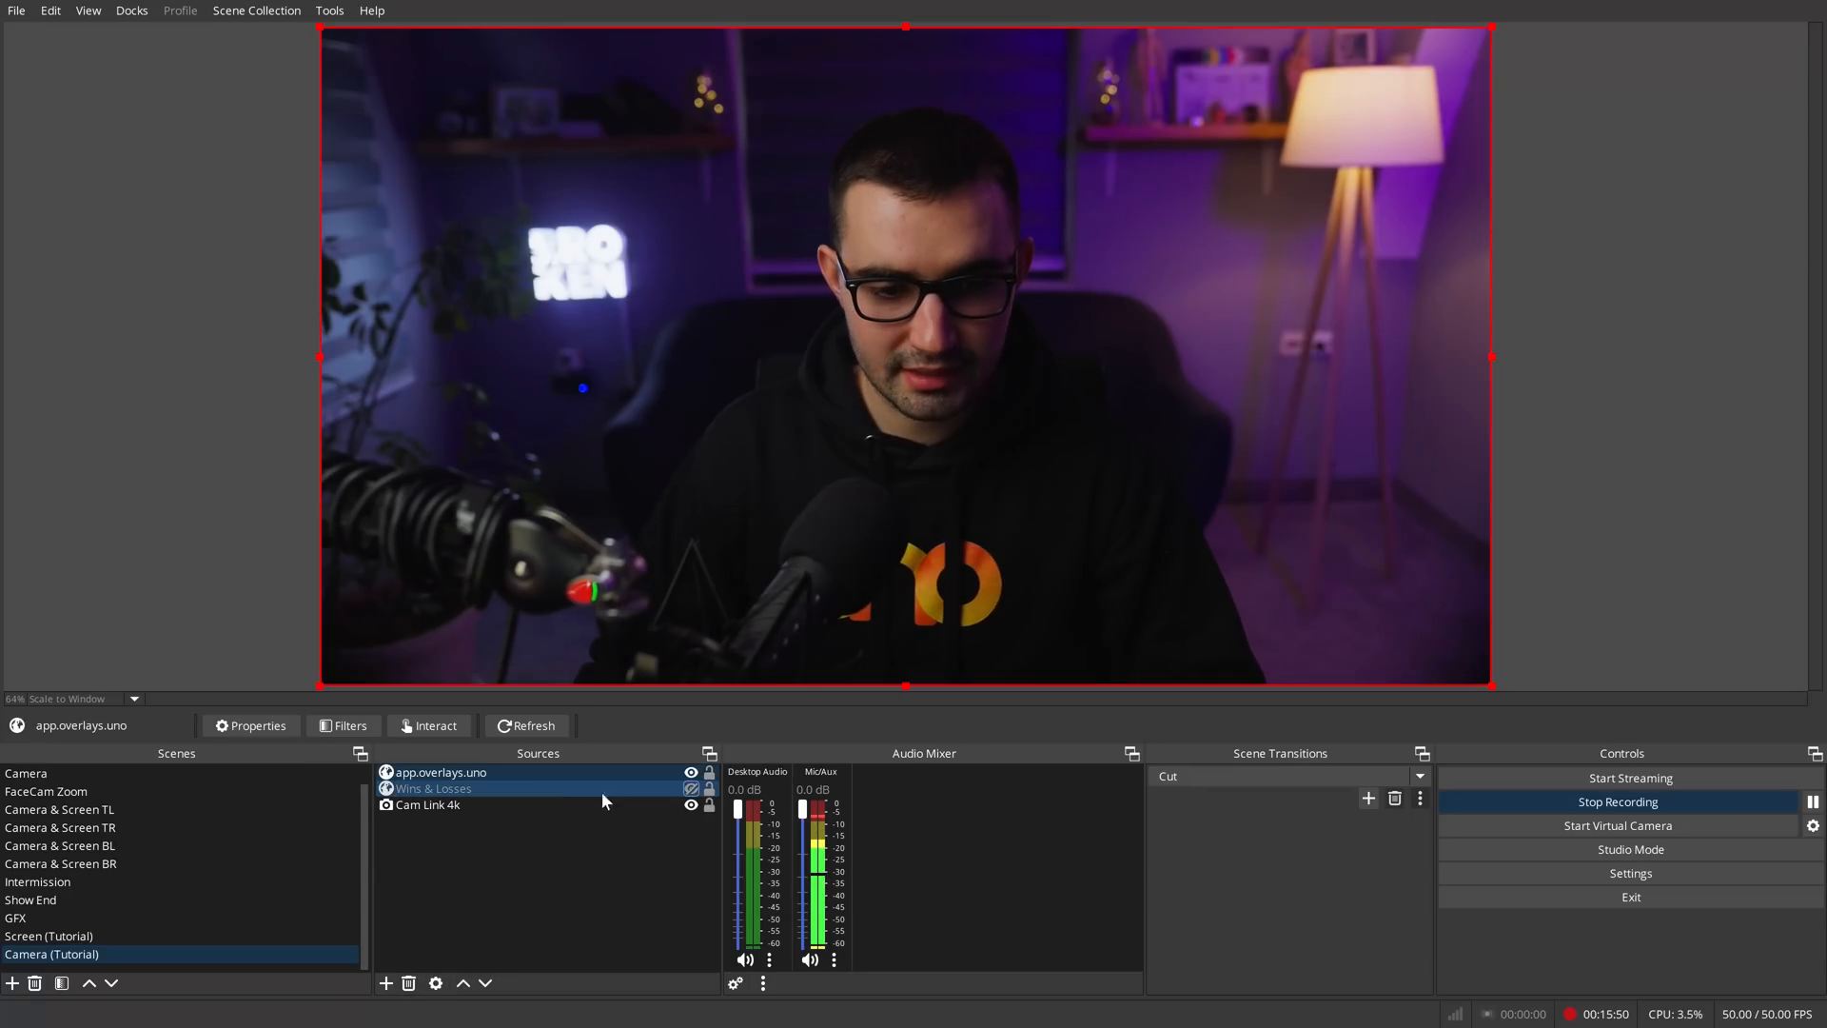
left_click(539, 773)
type("Webcam Border")
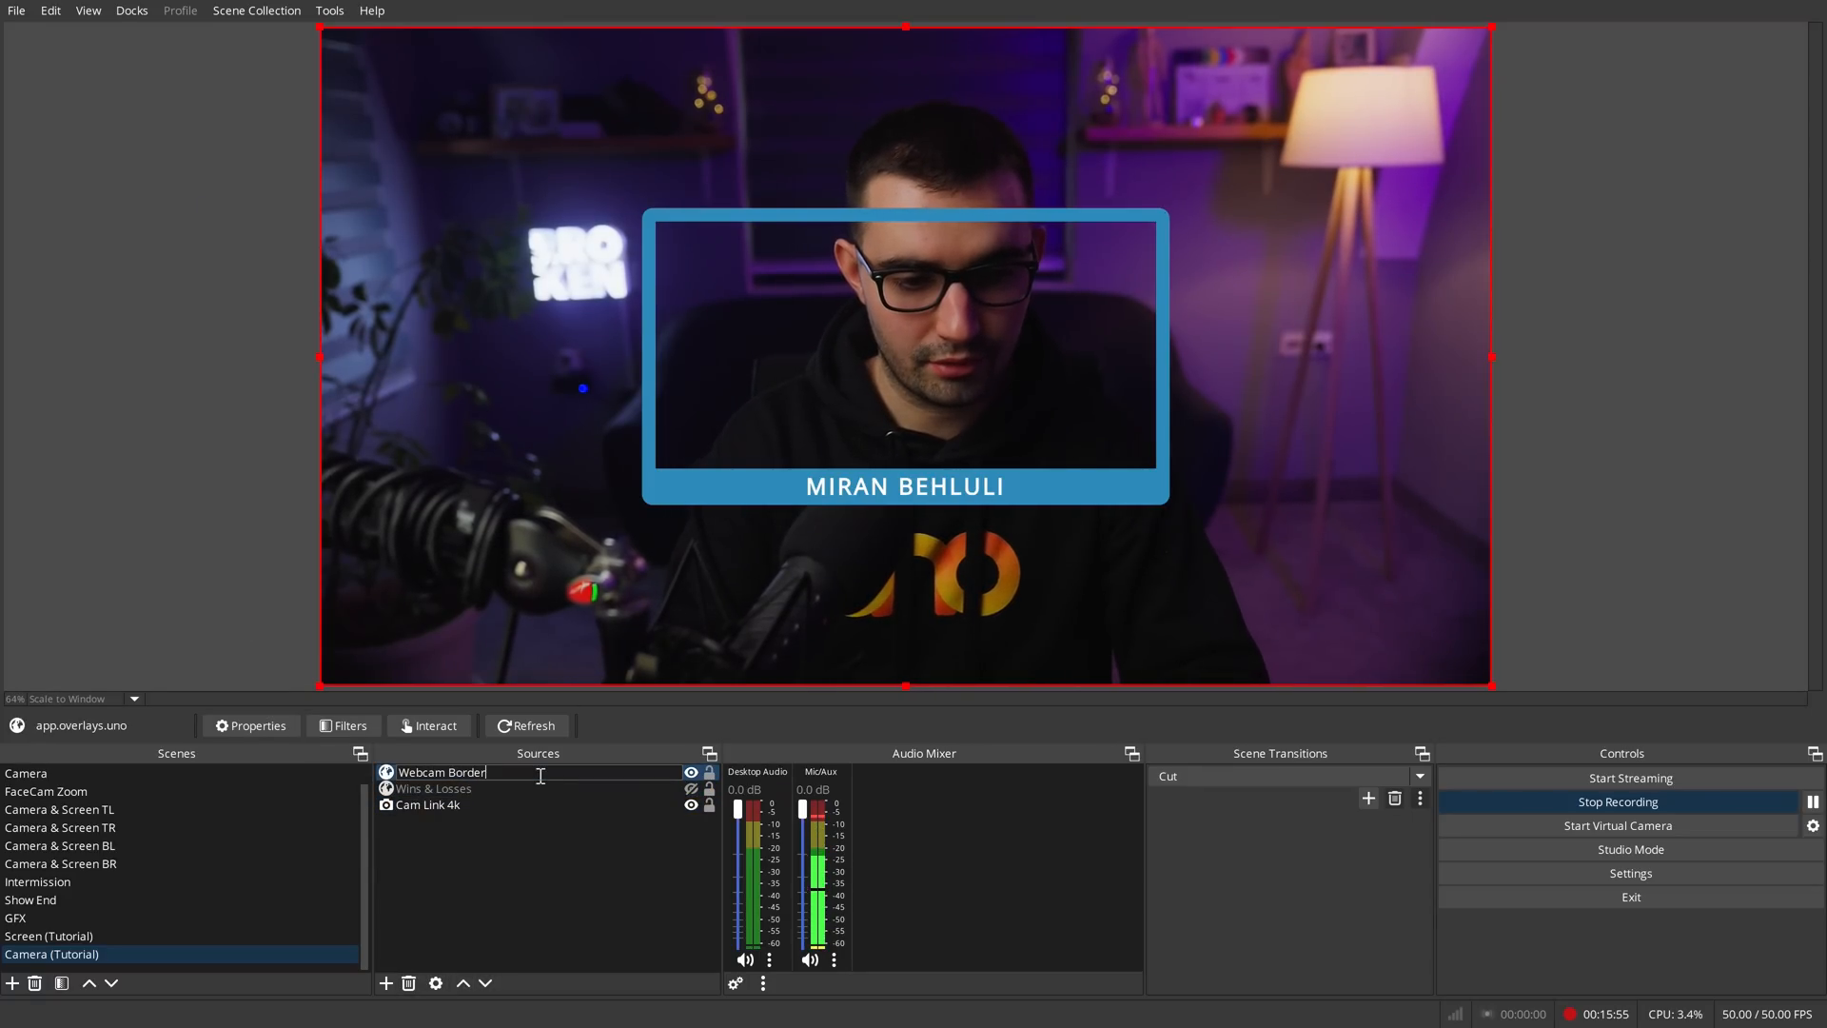
key("Return")
- Scale the Webcam Border down in the lower-left area of the scene and fit the Cam Link 4k camera picture inside it
left_click_drag(1491, 357, 741, 382)
left_click_drag(627, 192, 546, 512)
left_click(510, 807)
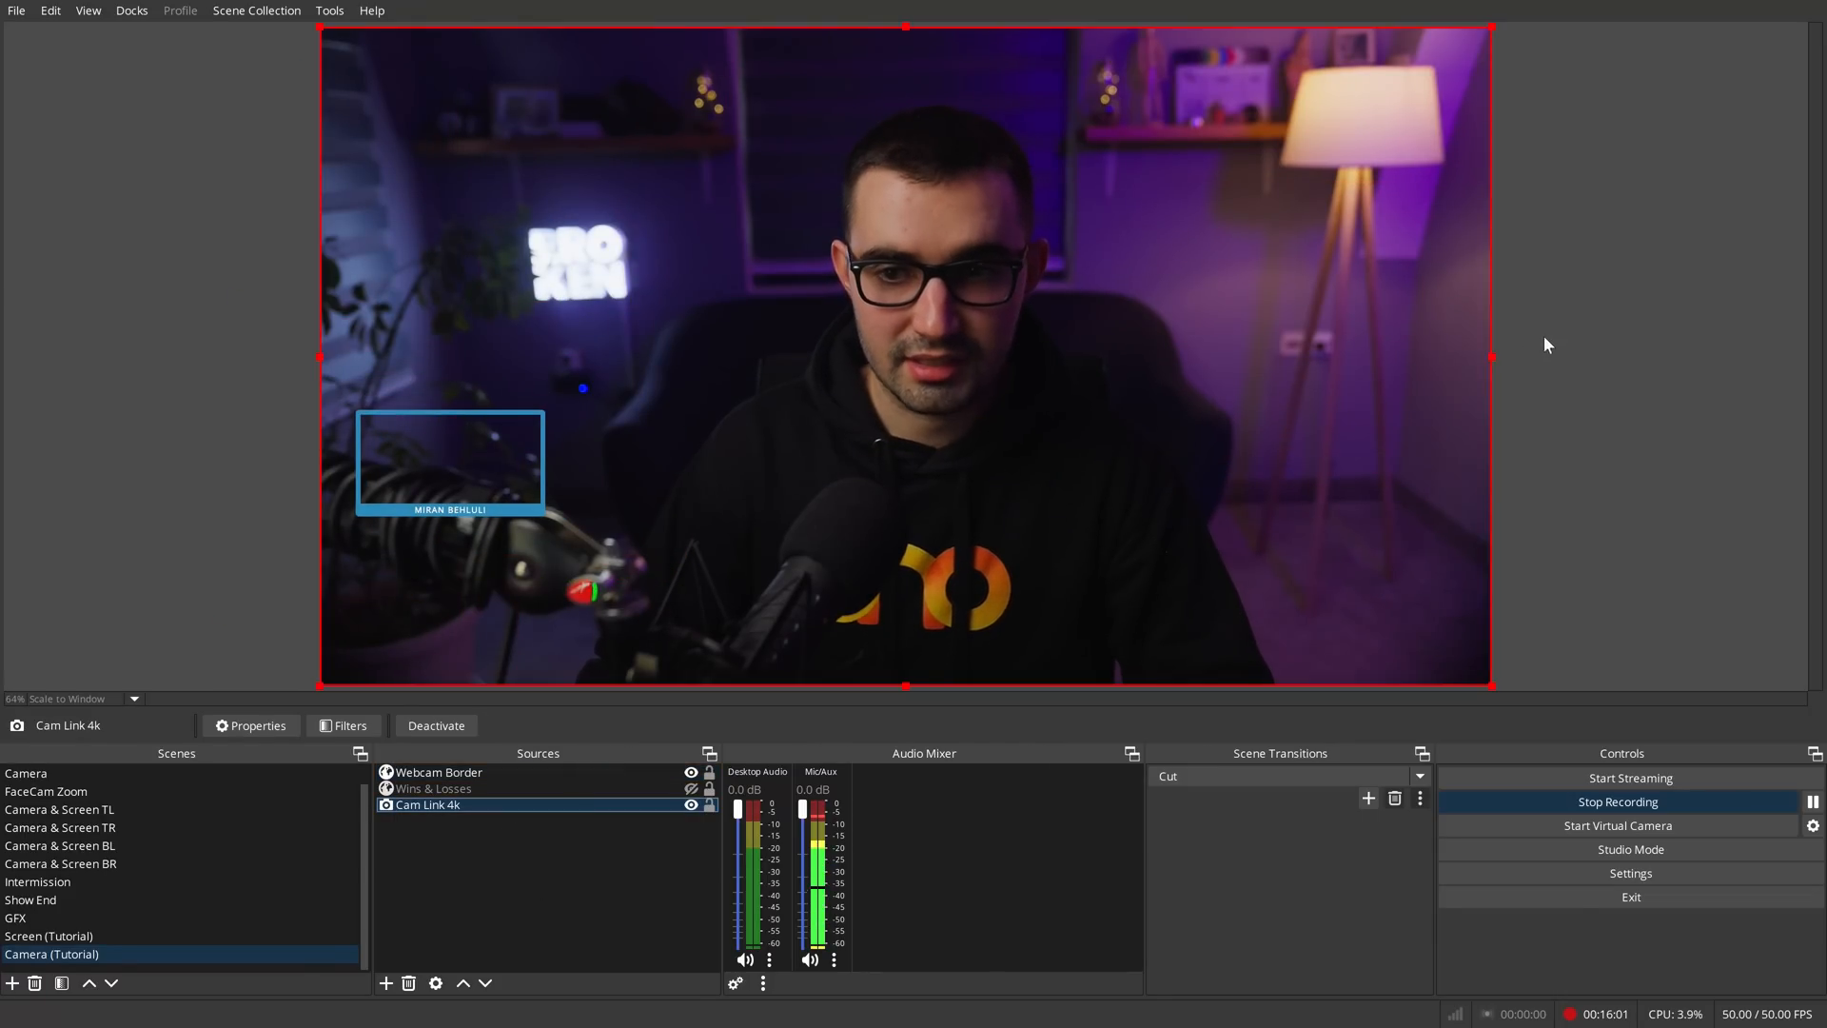
left_click_drag(1492, 358, 489, 465)
left_click_drag(375, 466, 353, 465)
- Show the Wins & Losses source, scale it down and place its counters directly beneath the webcam border
left_click(447, 788)
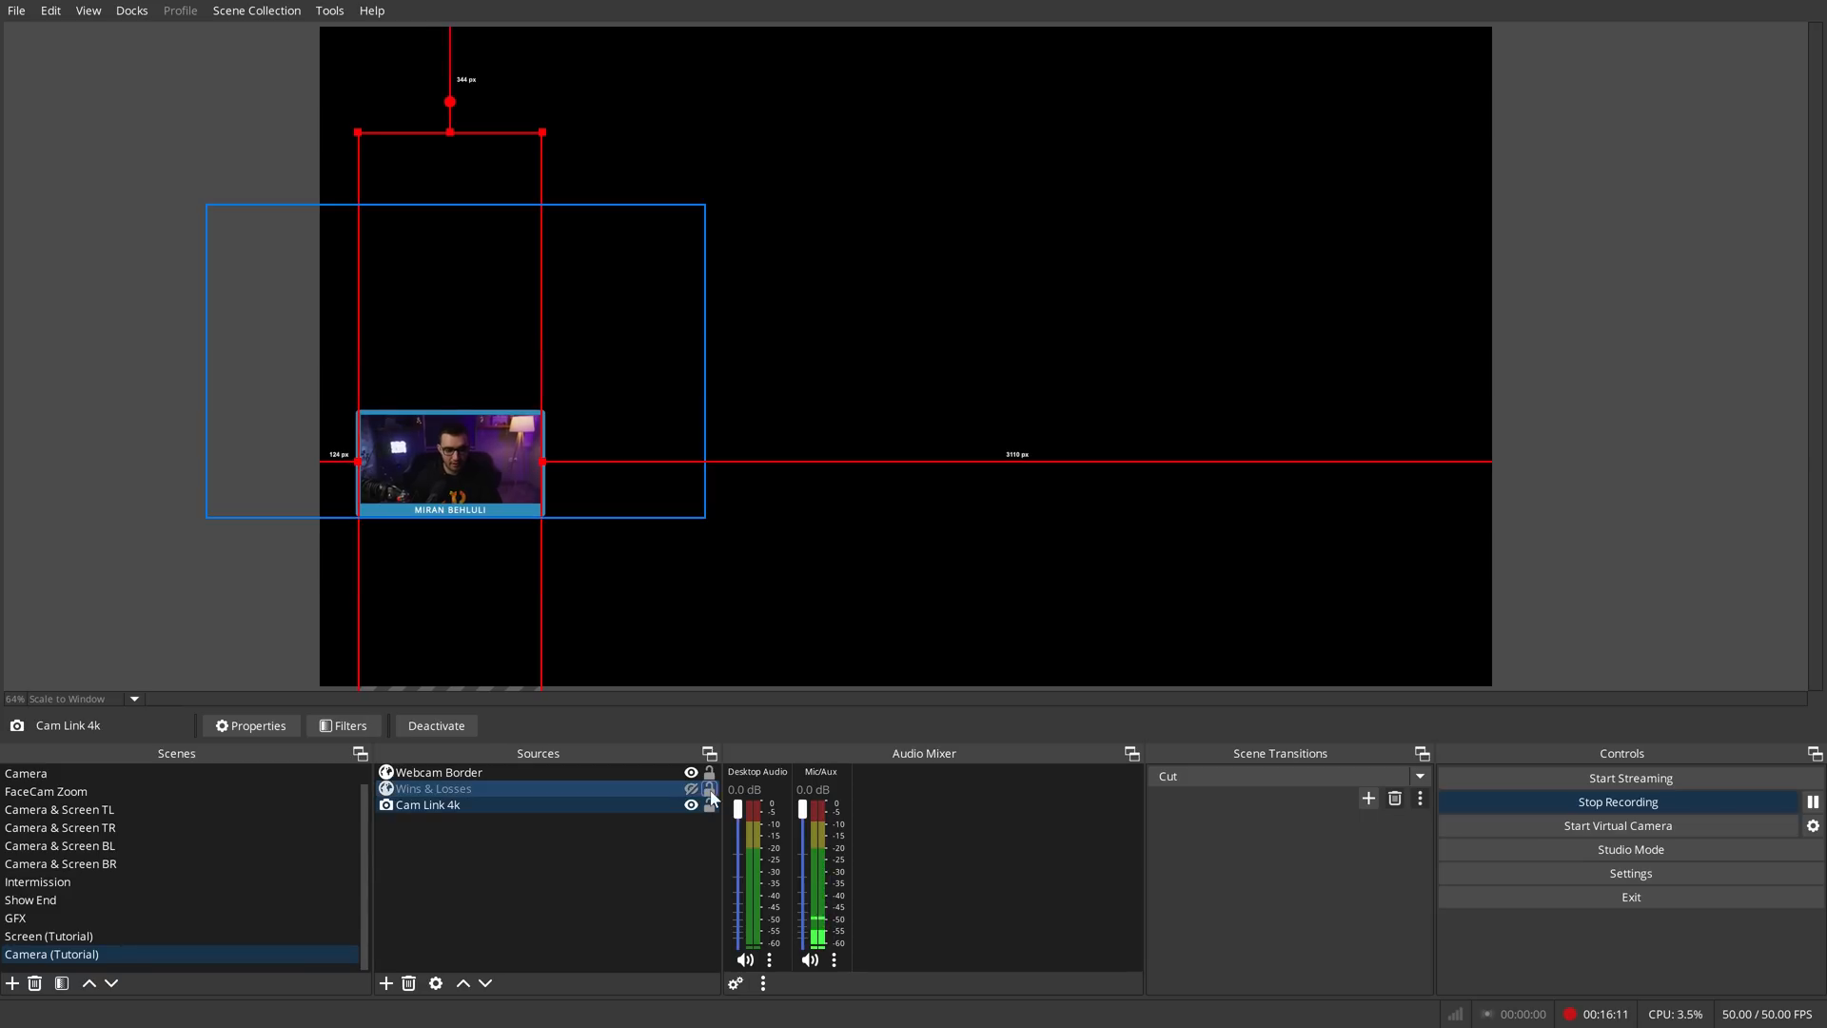
left_click(691, 789)
left_click_drag(583, 318, 576, 283)
left_click_drag(554, 339, 462, 344)
left_click_drag(368, 343, 480, 553)
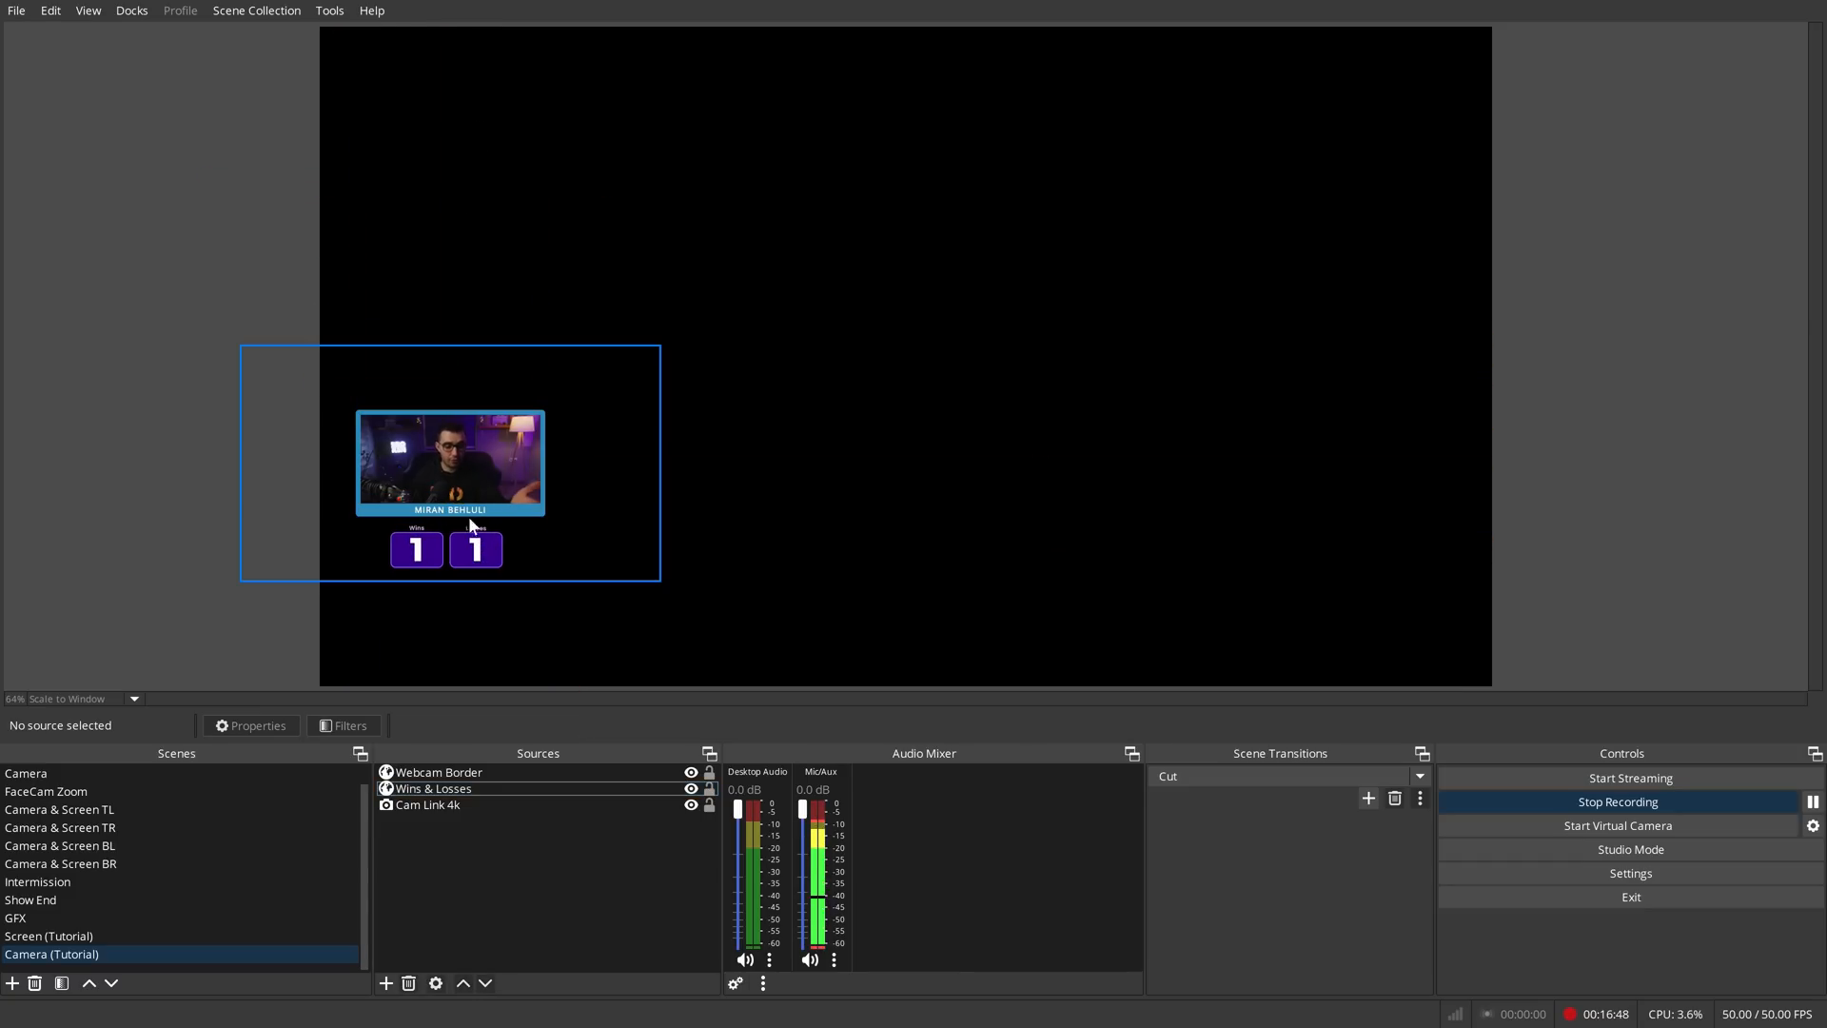
left_click(771, 521)
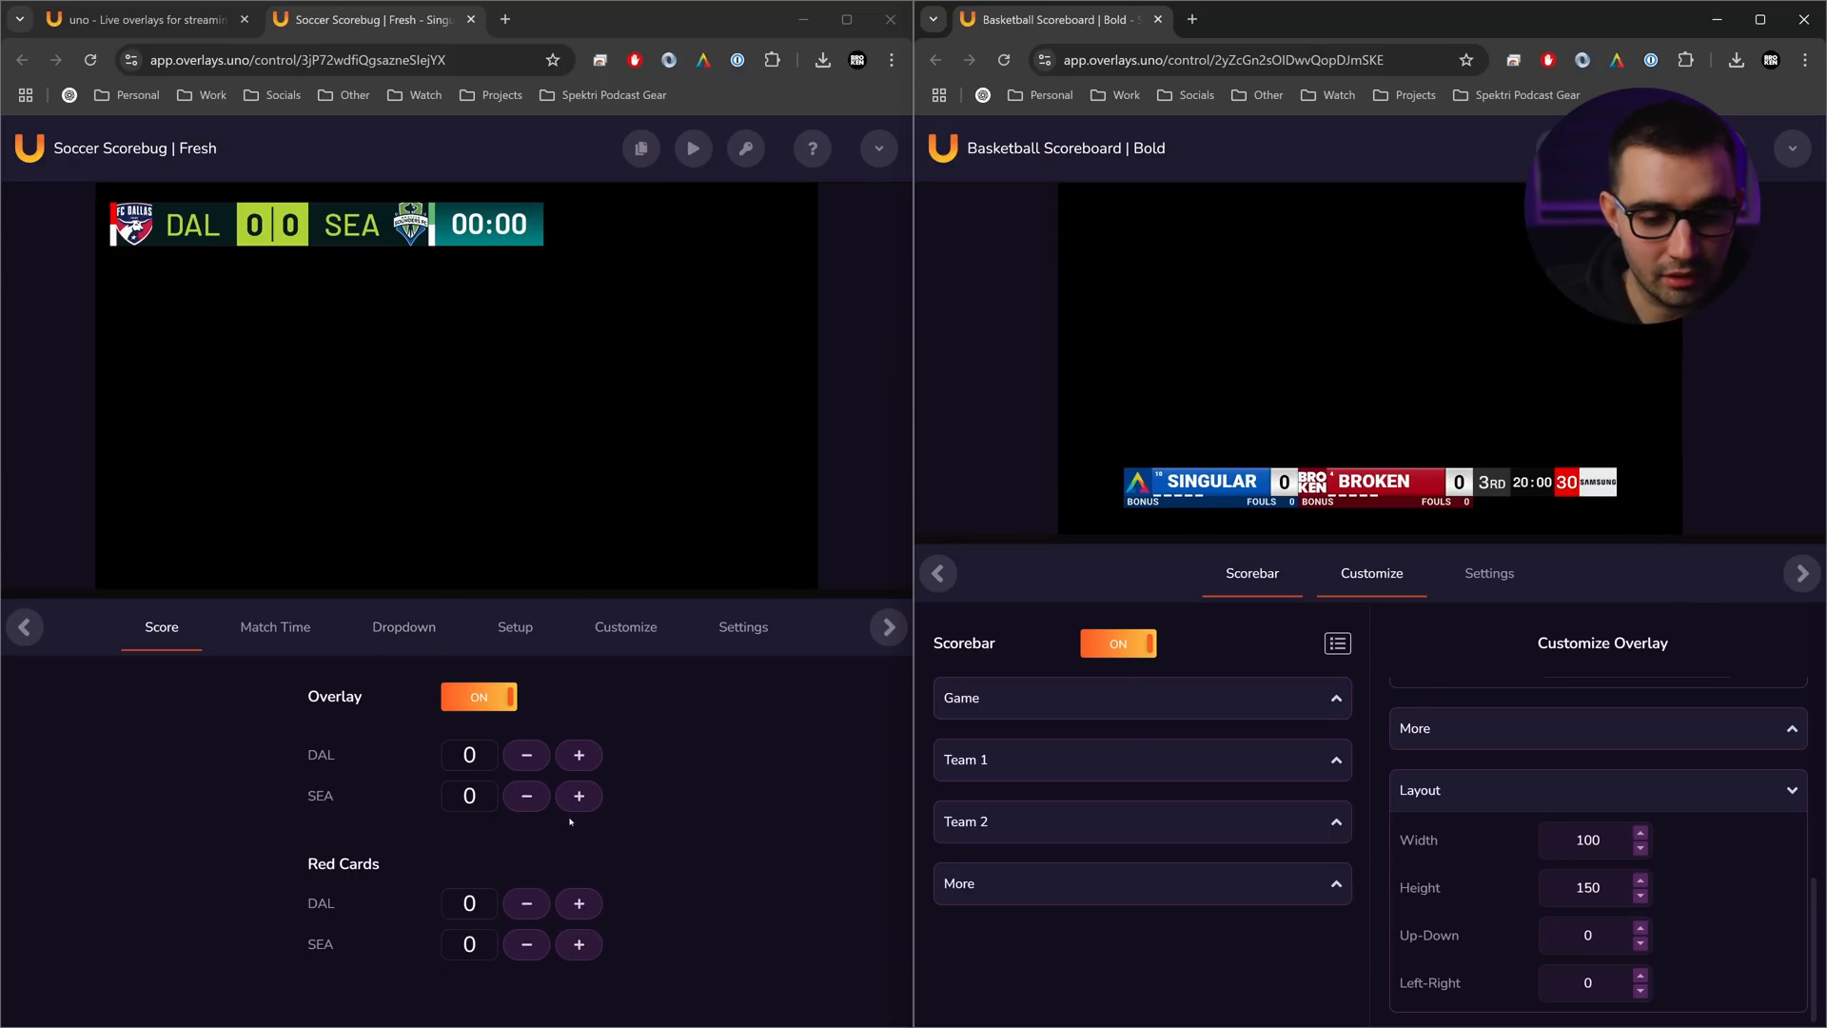
- Try a goal for DAL and set the soccer scorebug's match time to 2nd Half with 1 minute of stoppage time
left_click(581, 760)
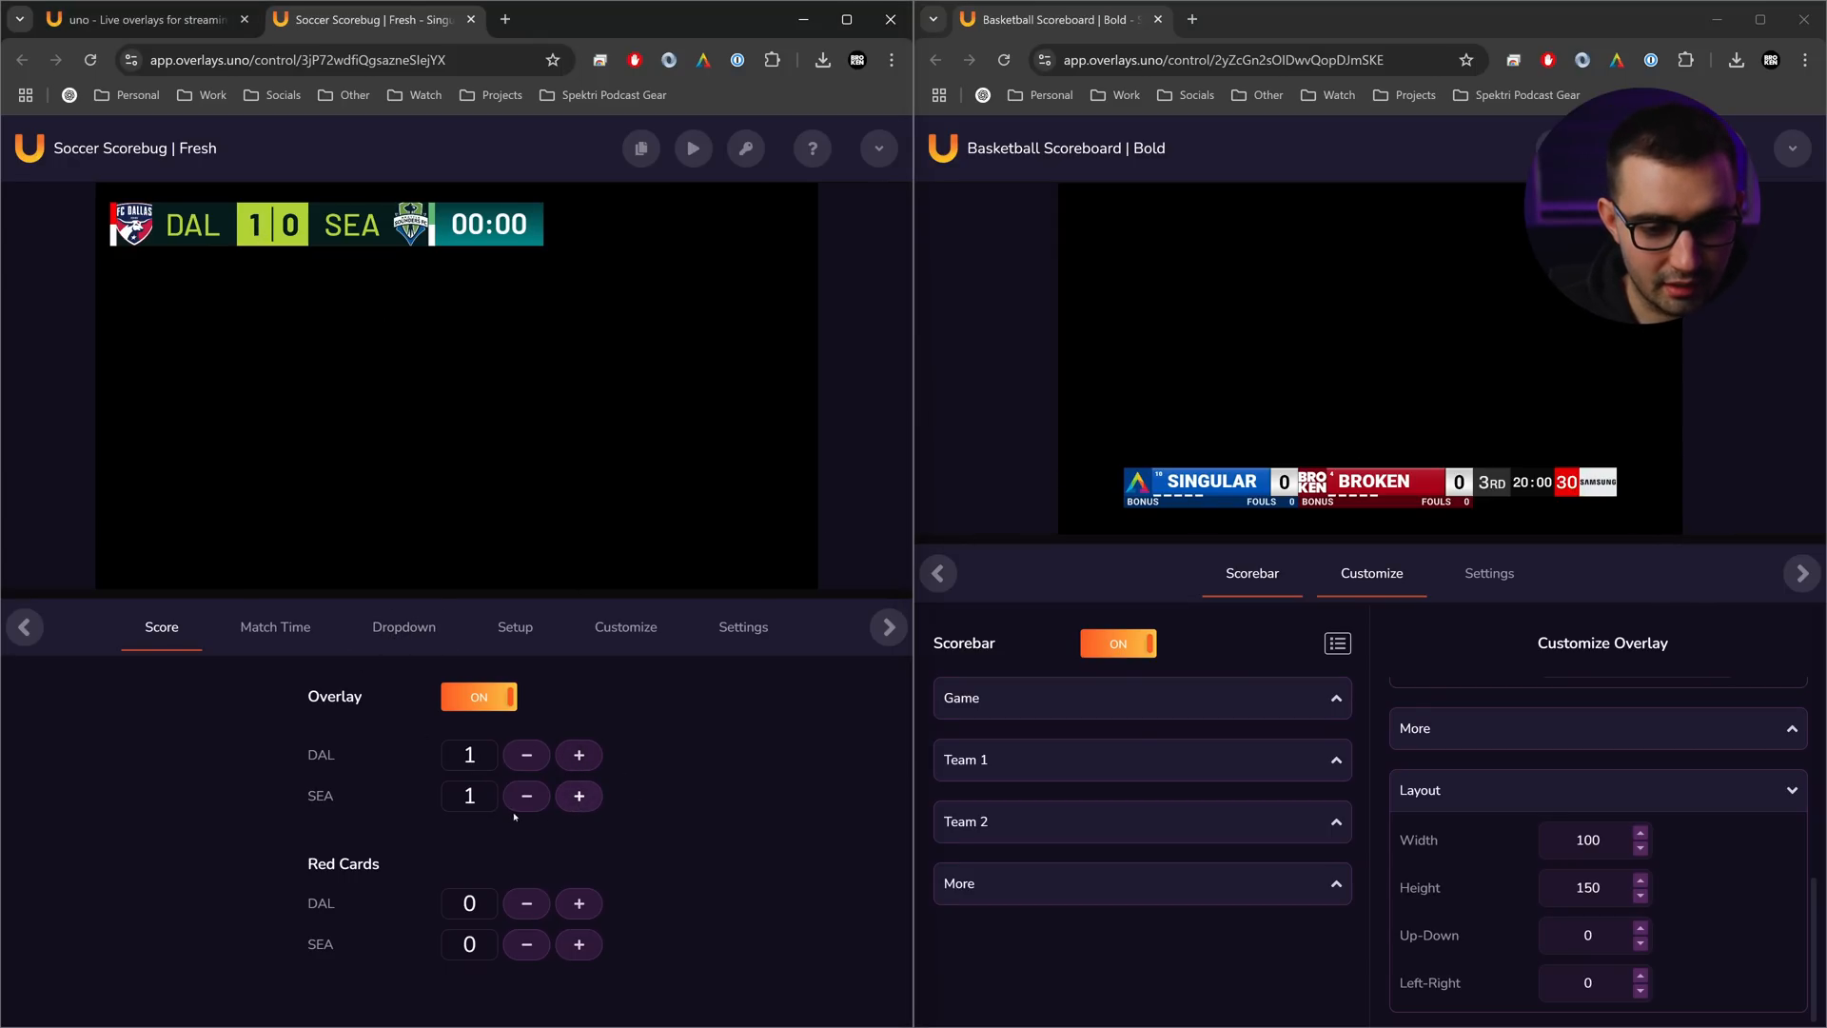
left_click(287, 632)
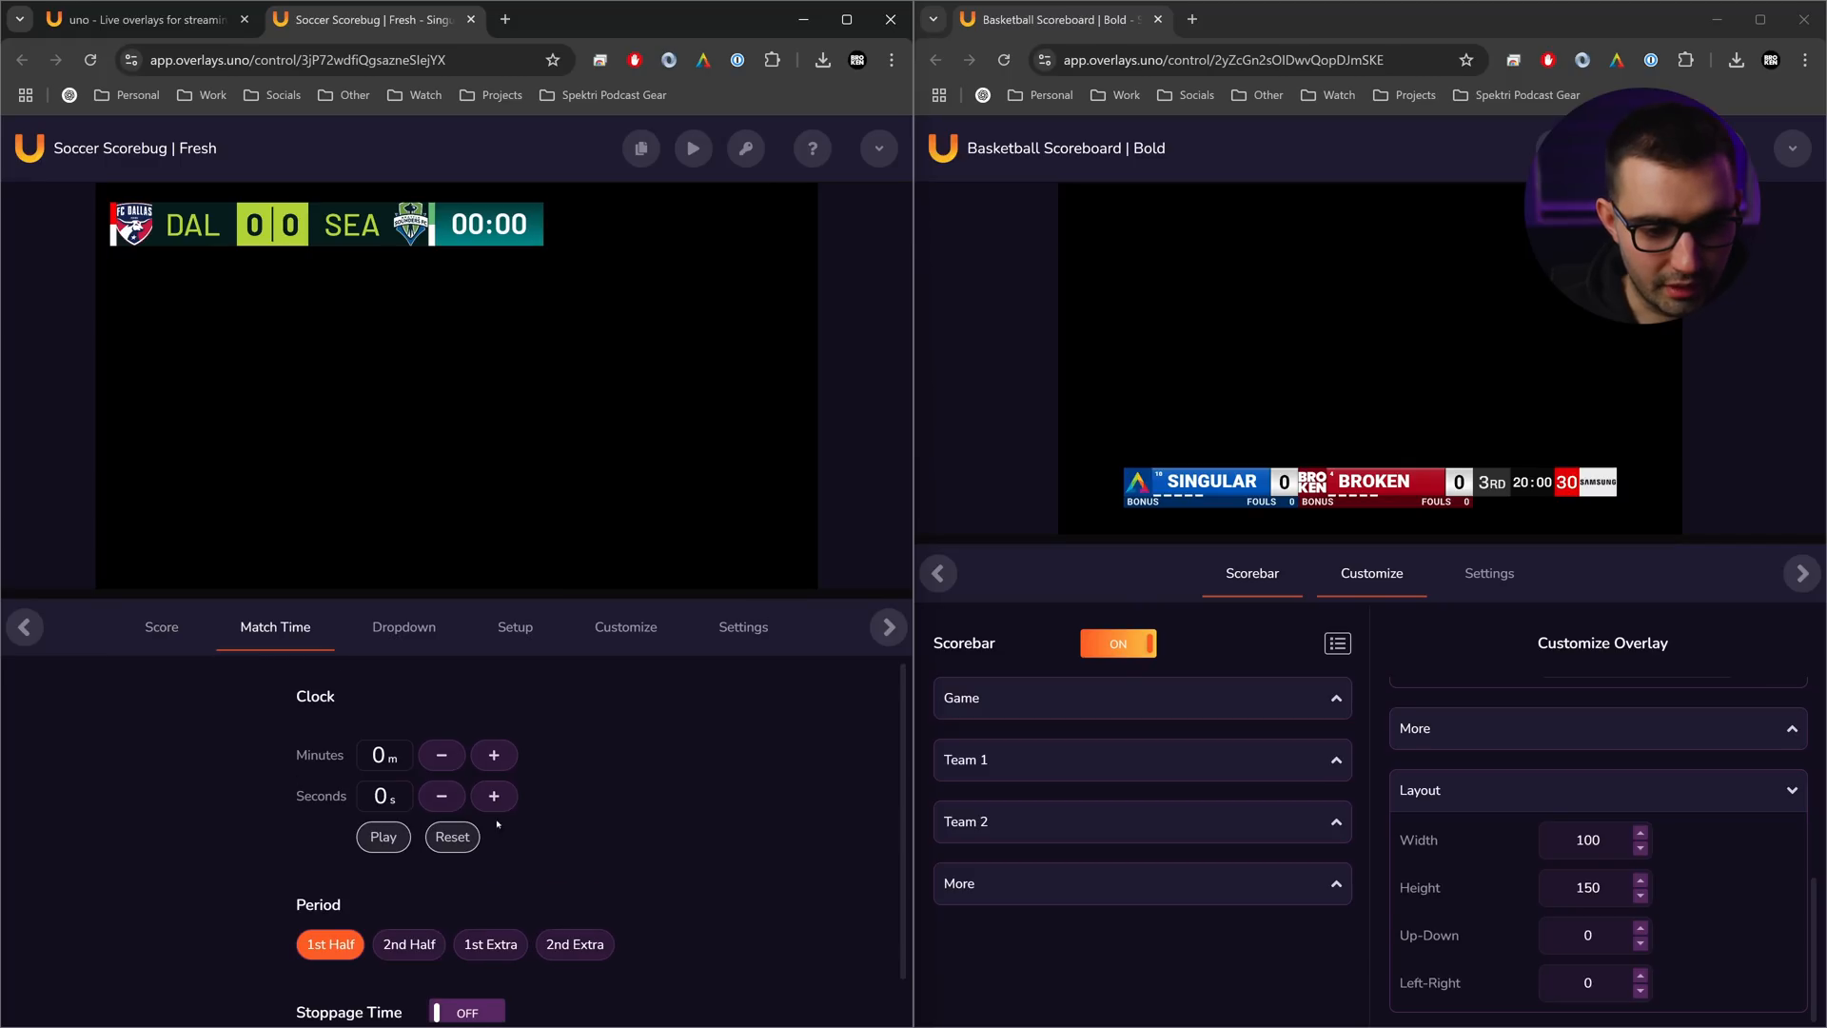
scroll(331, 849, "down", 1)
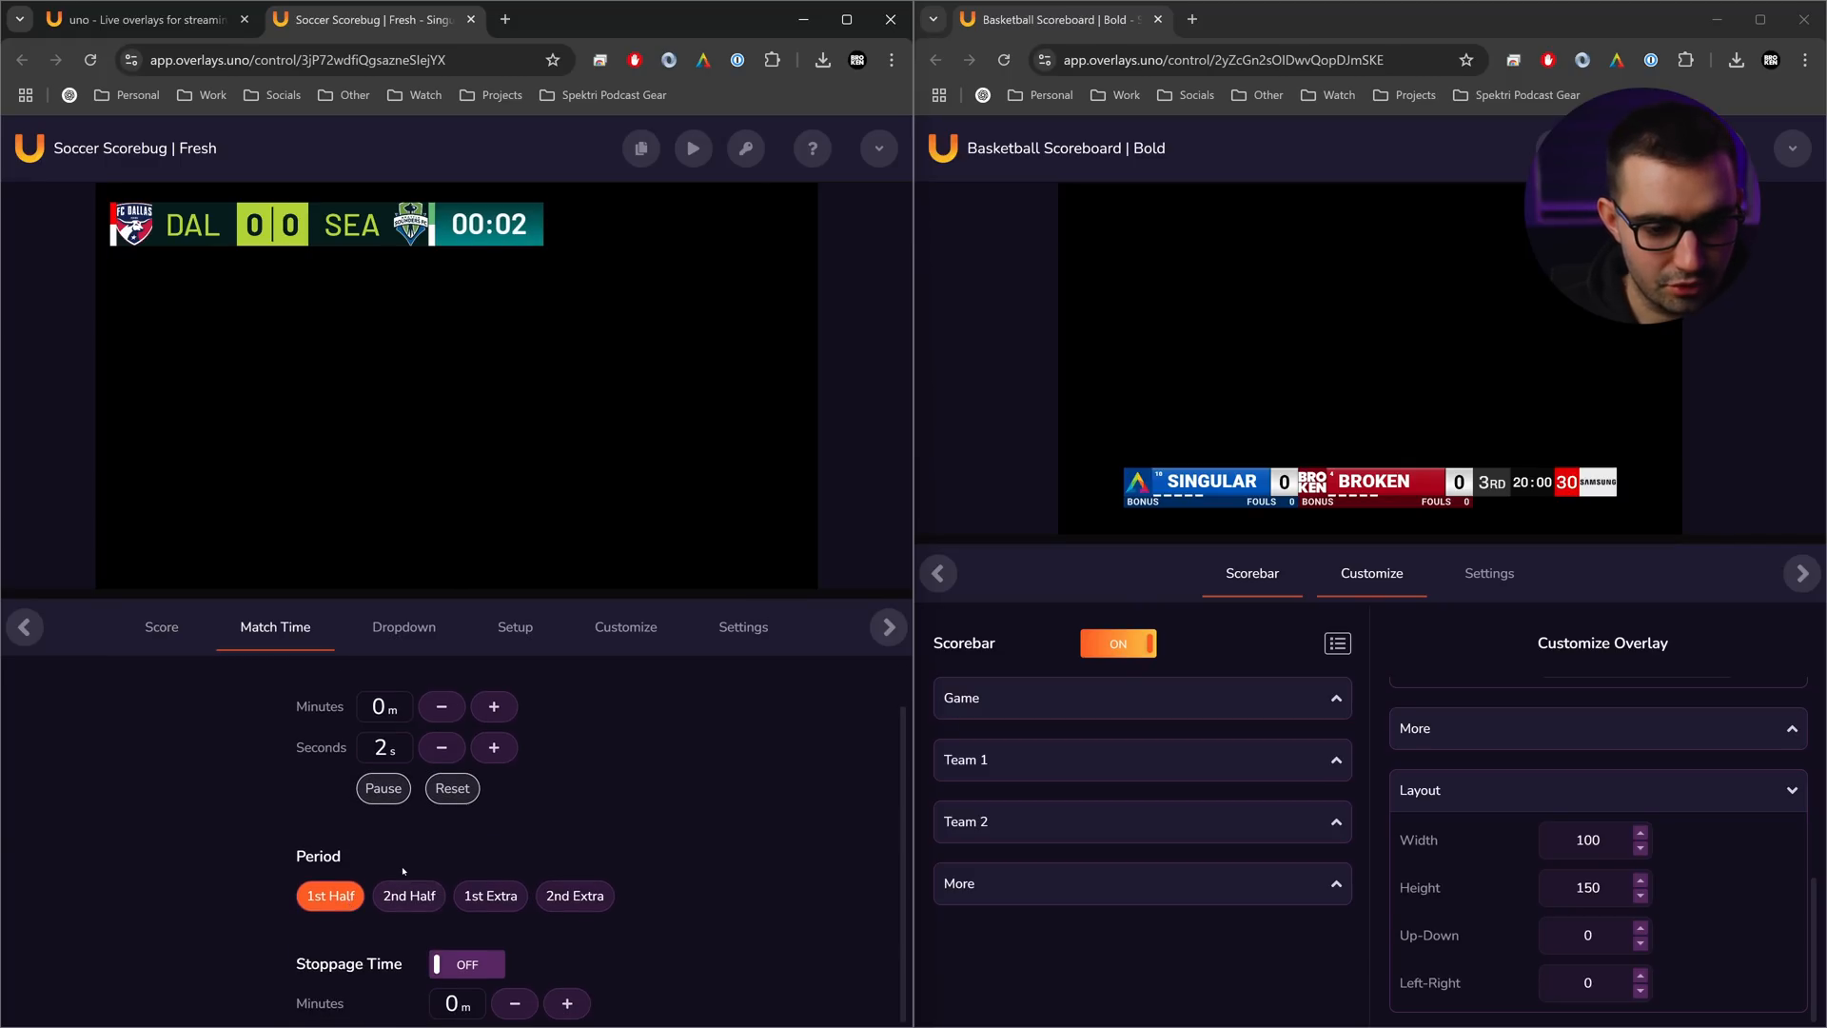
left_click(414, 895)
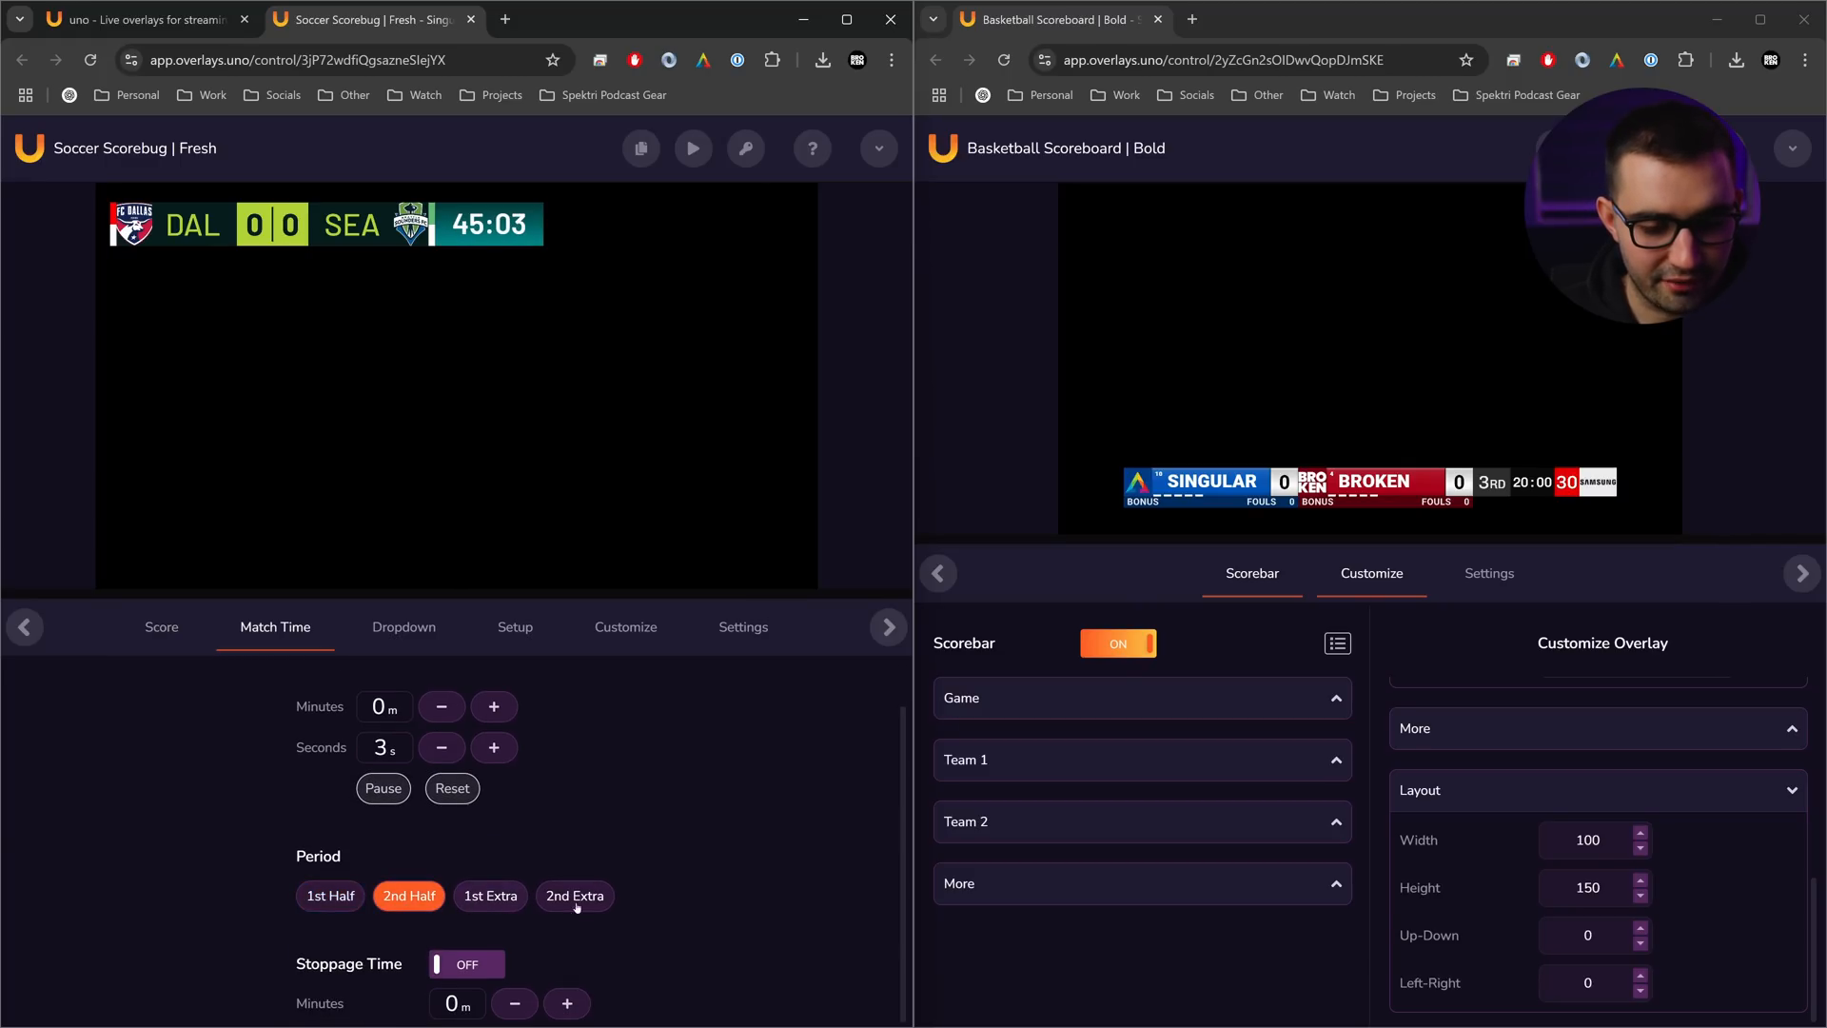
left_click(466, 964)
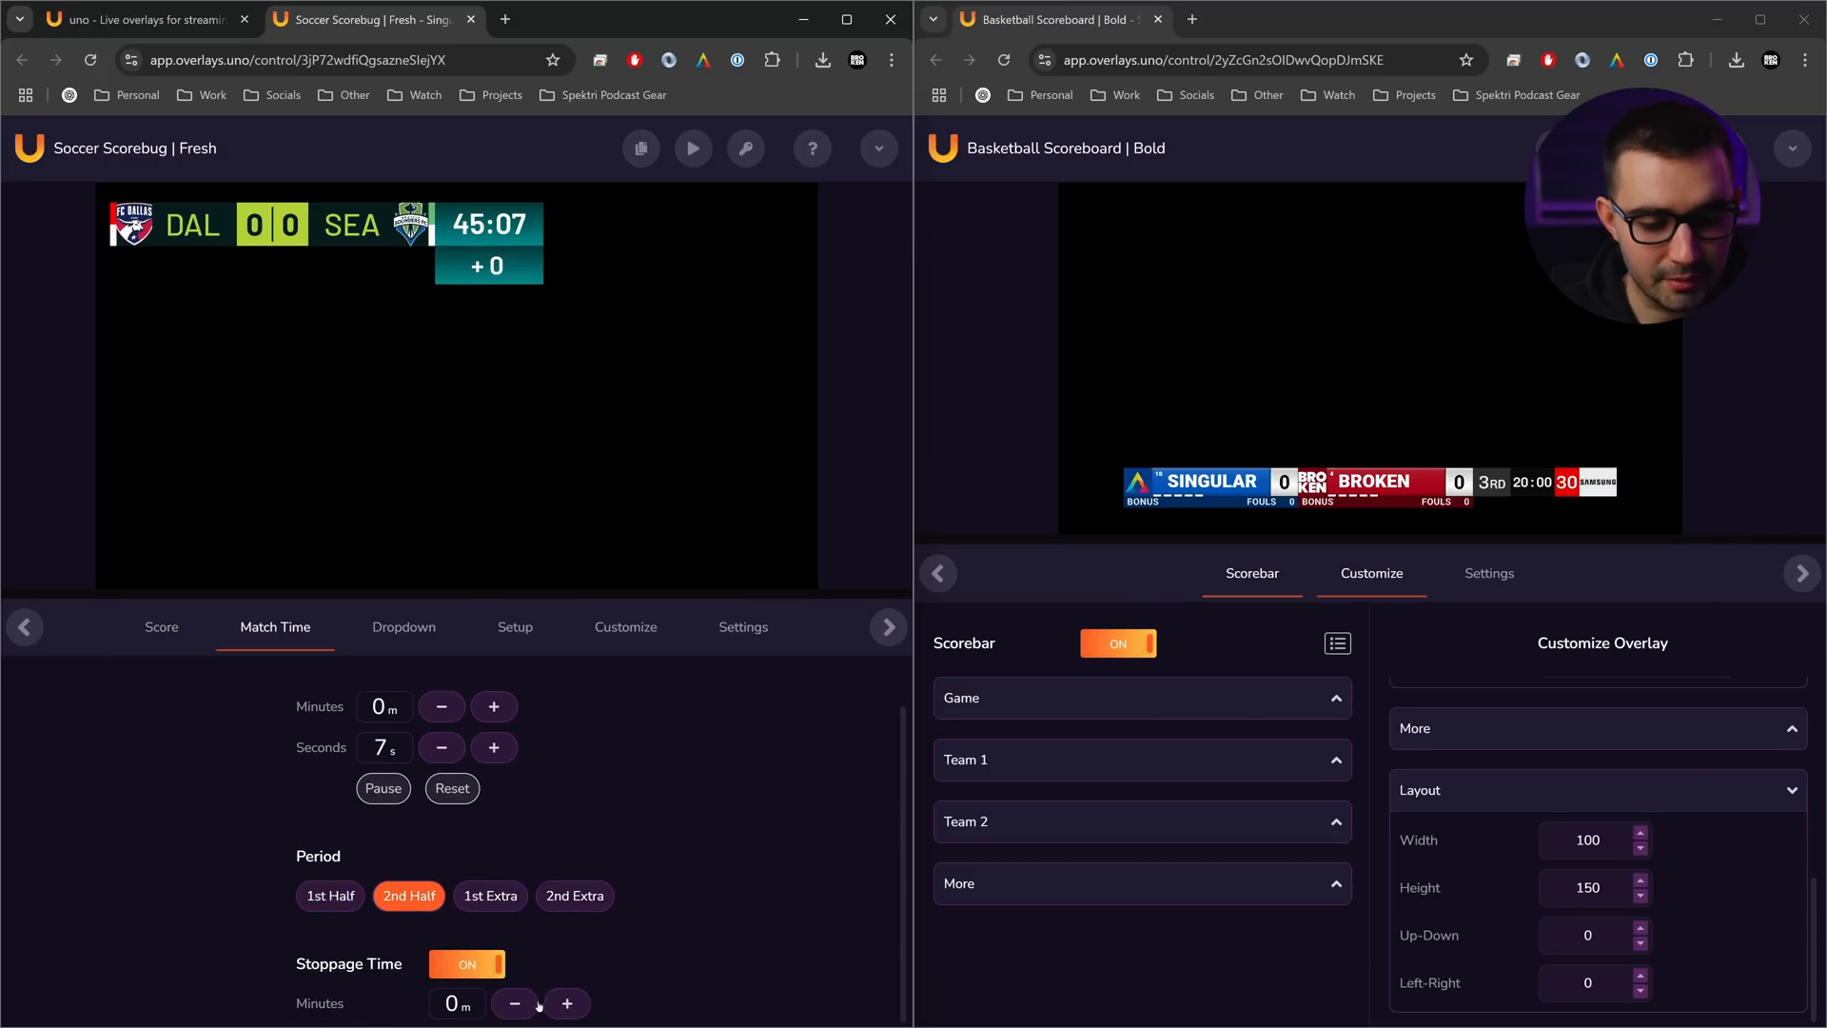
left_click(567, 1003)
- Examine the soccer scorebug's dimension and color options and the basketball scorebar's game controls
left_click(601, 632)
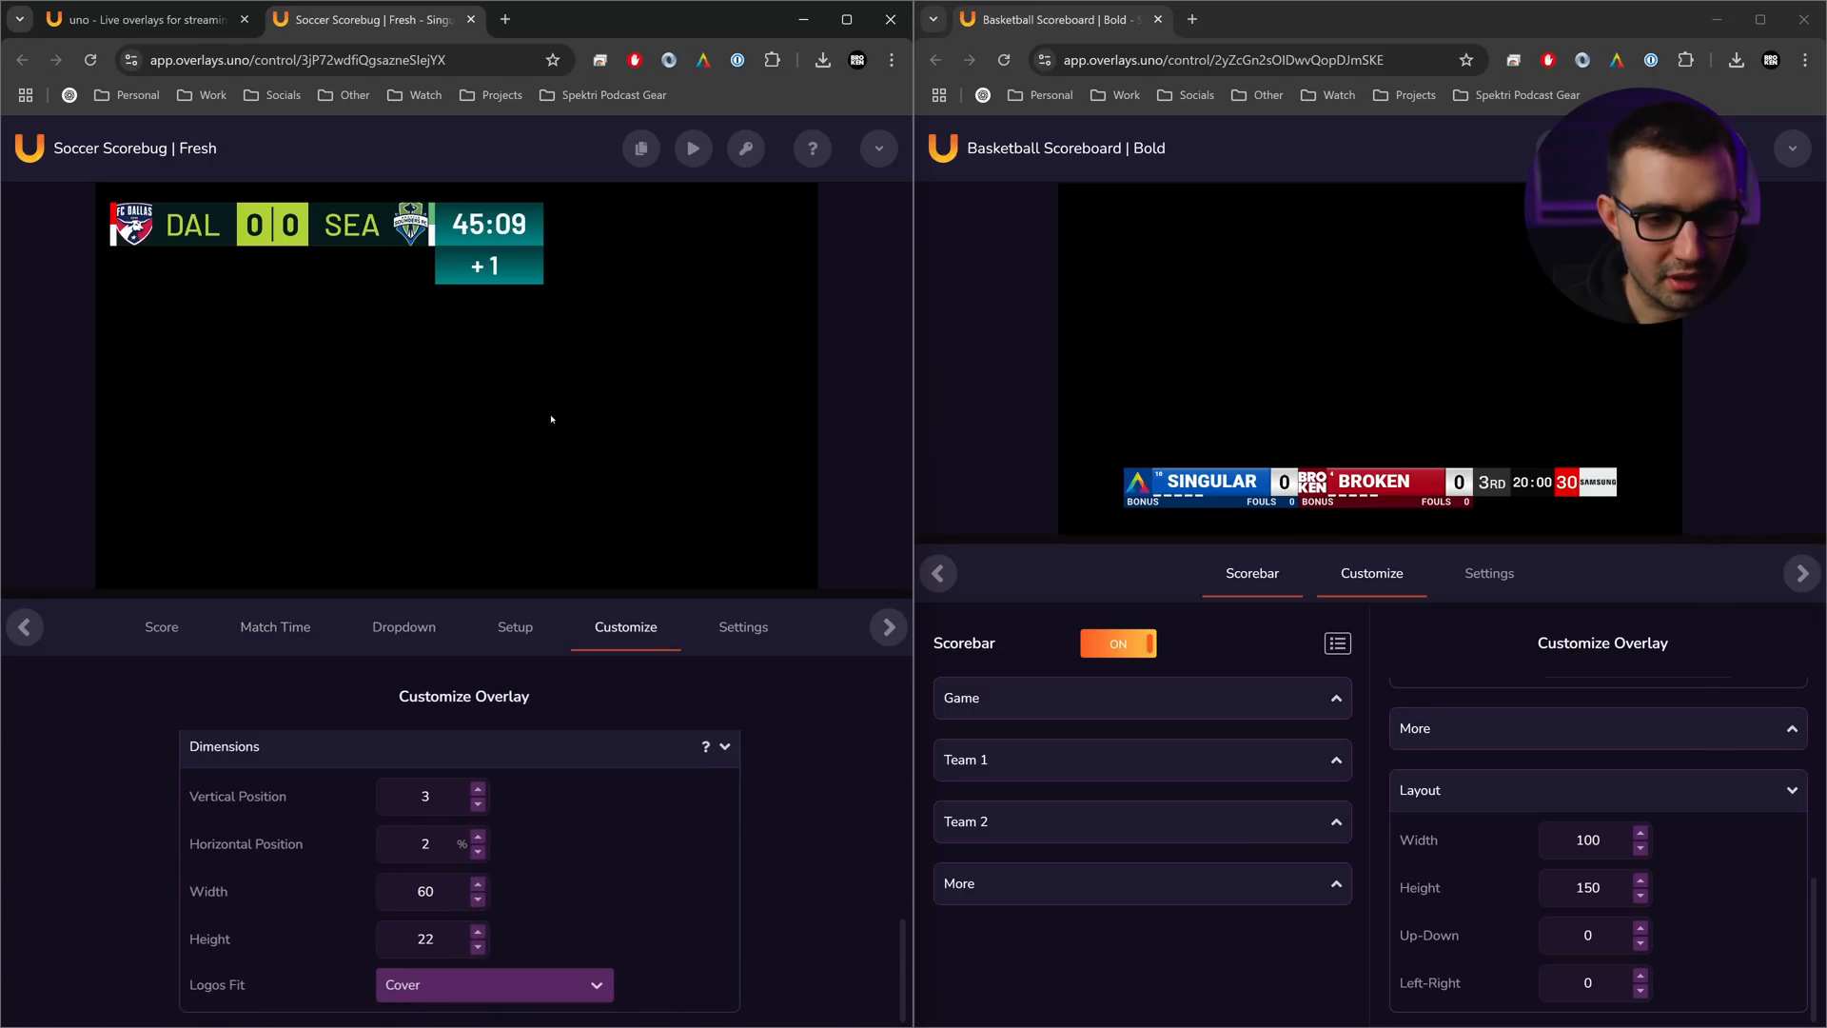
scroll(862, 892, "up", 5)
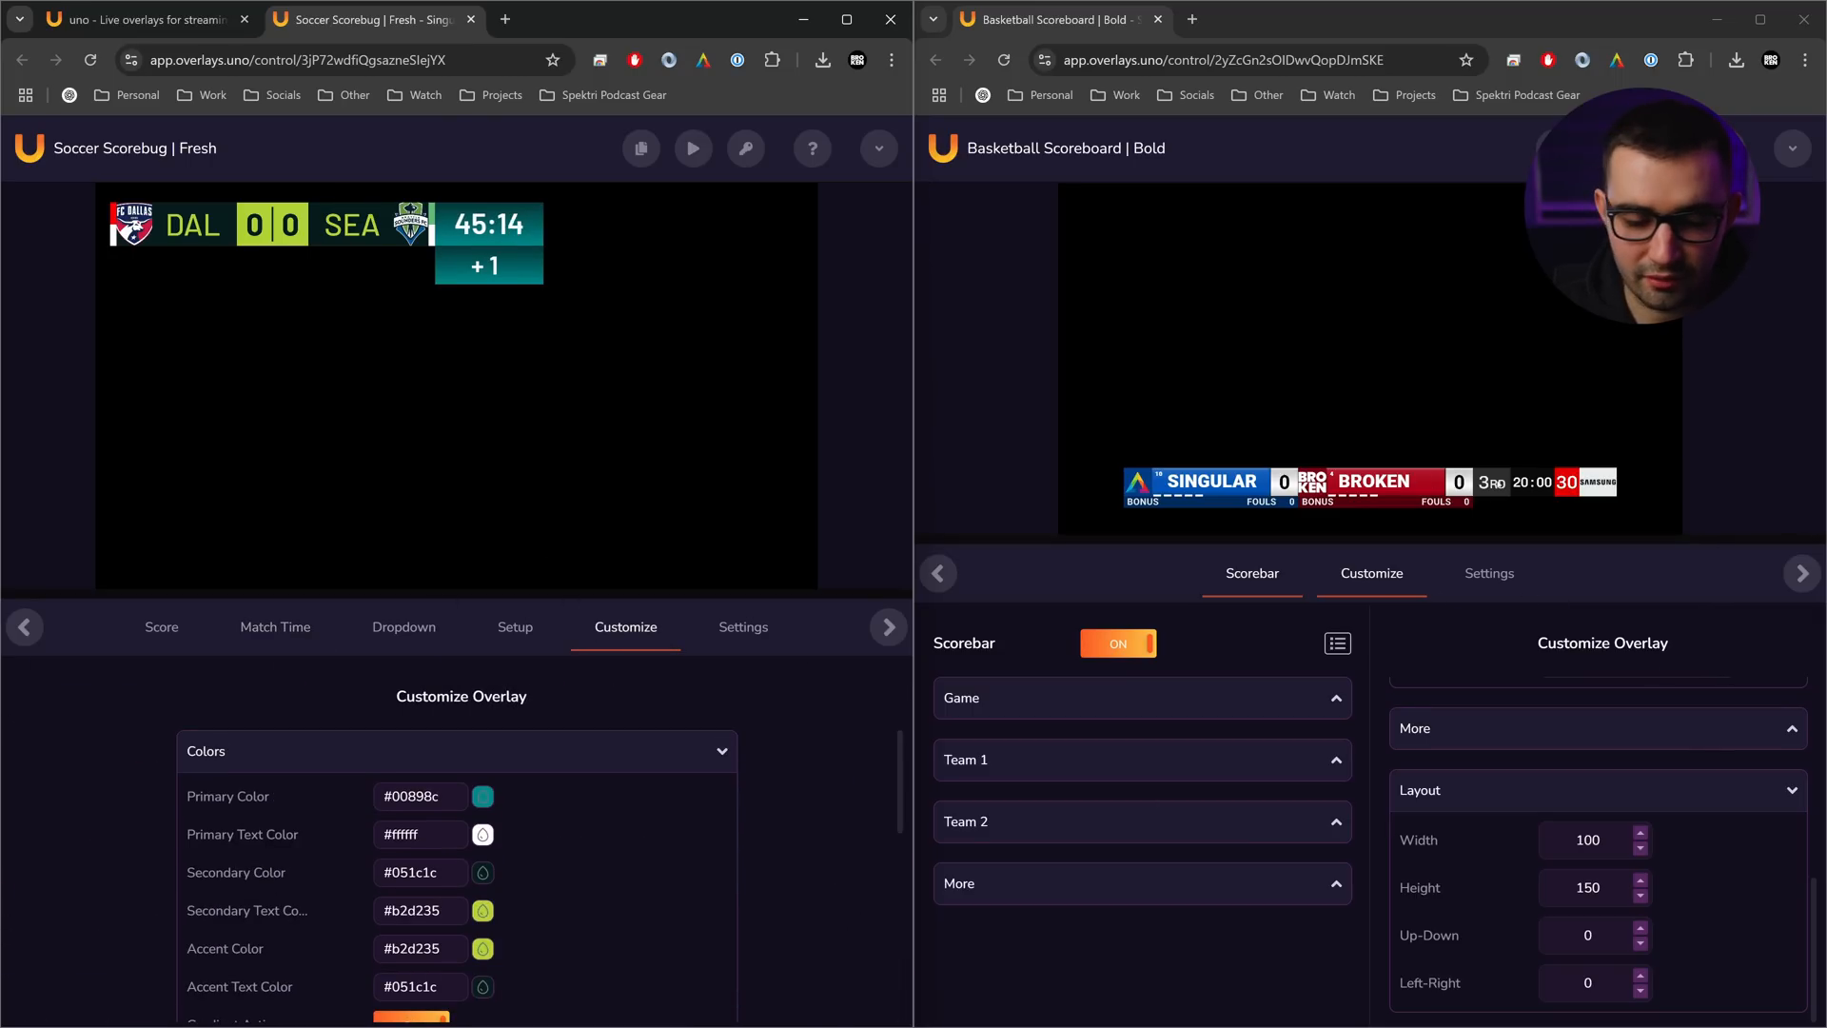
left_click(992, 697)
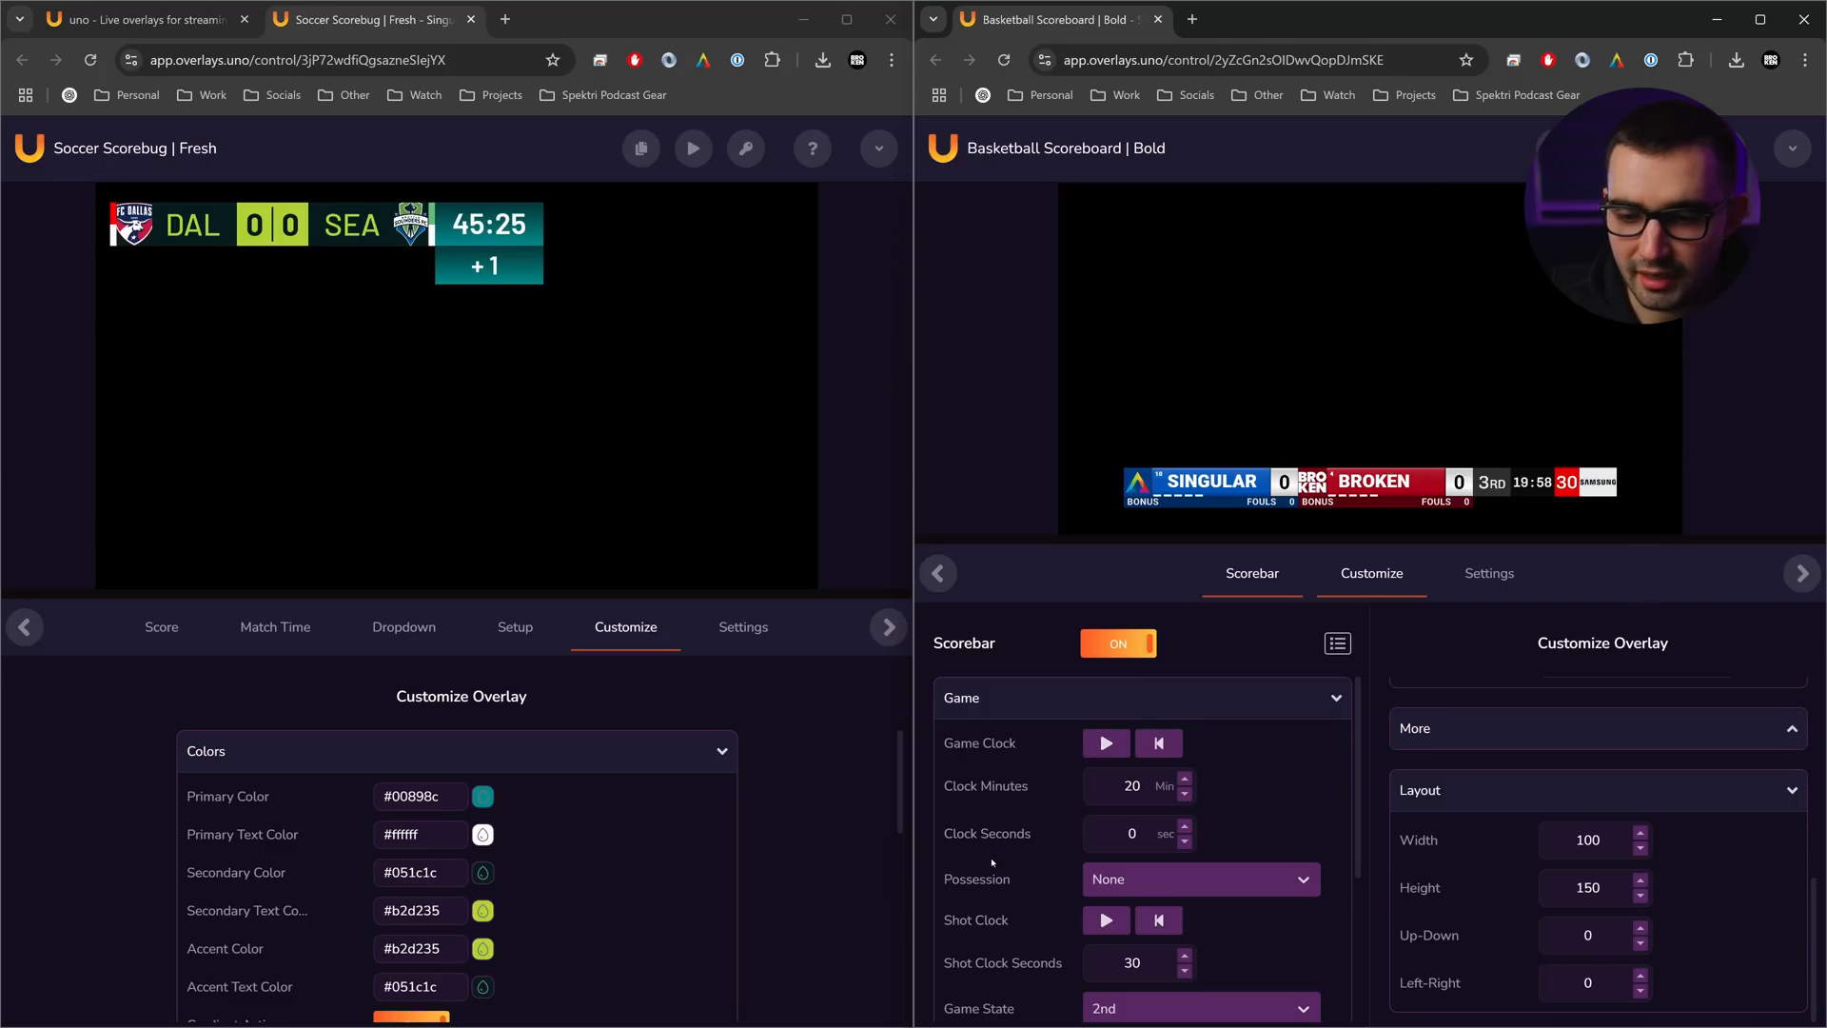
scroll(1285, 951, "down", 3)
scroll(1091, 922, "down", 3)
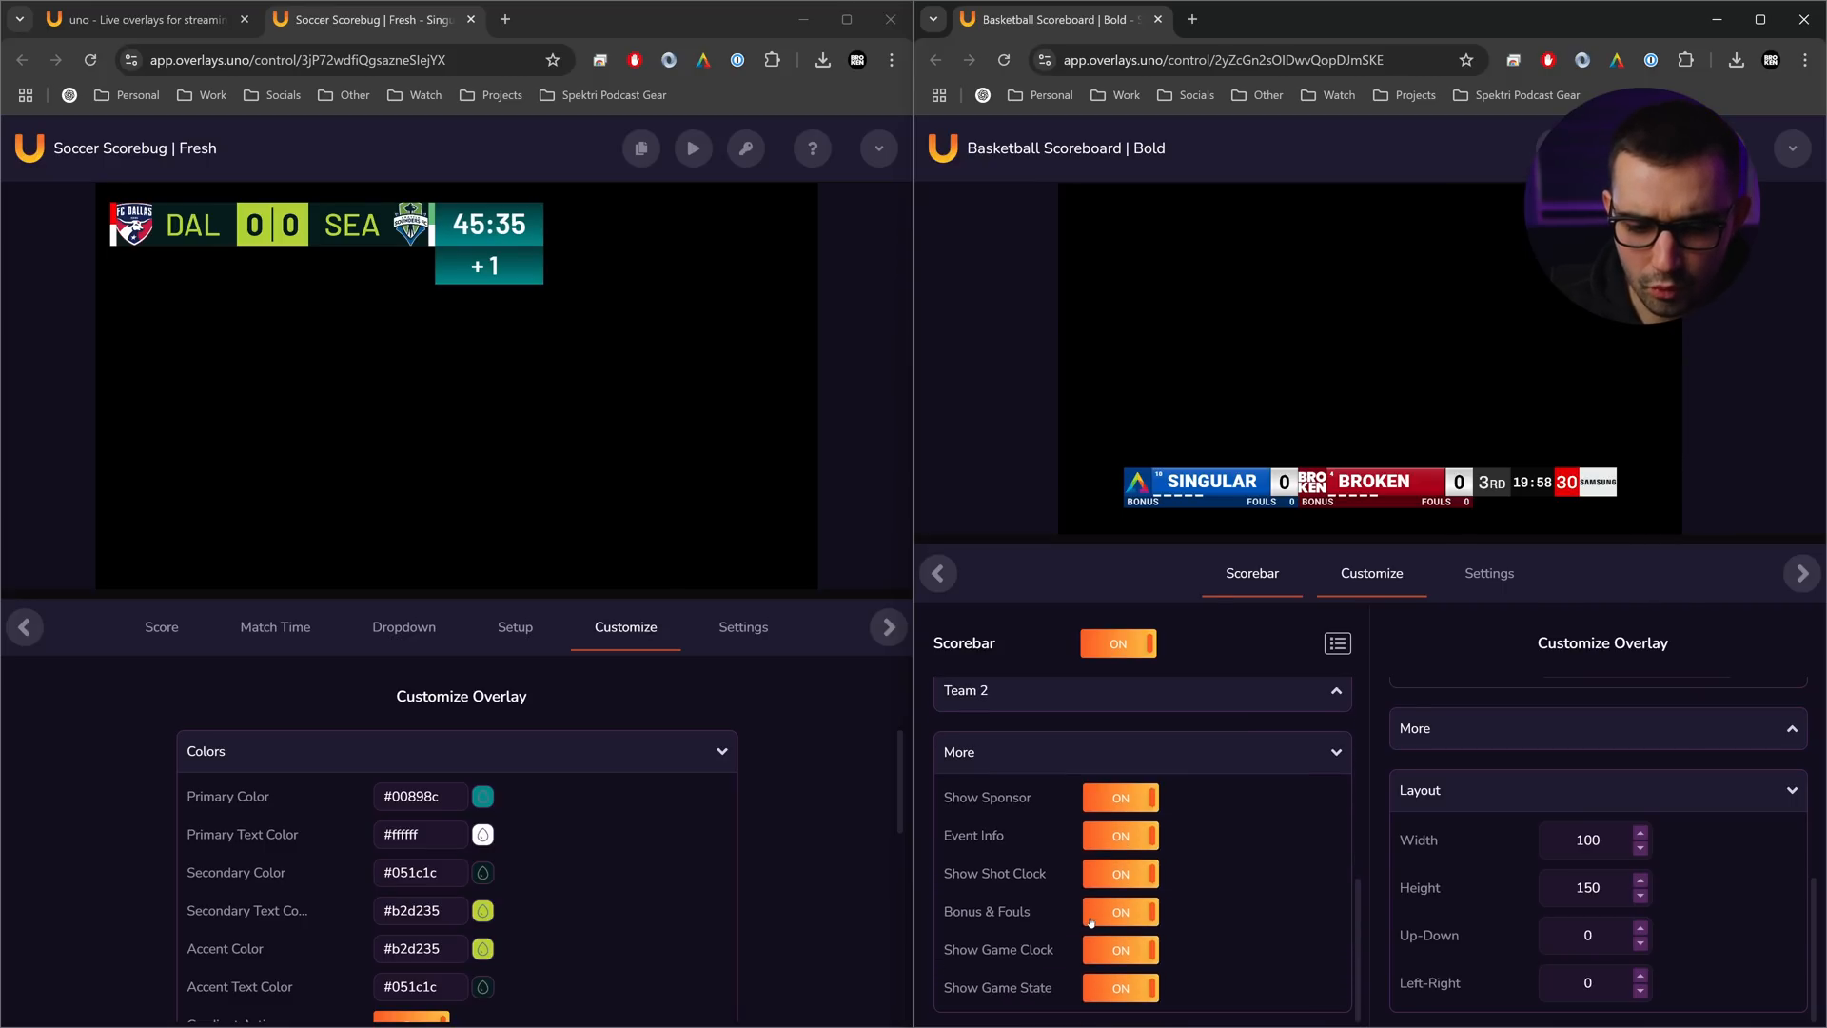
- Turn off the basketball scorebar's sponsor, event info, shot clock, game clock, and bonus and fouls
left_click(1131, 800)
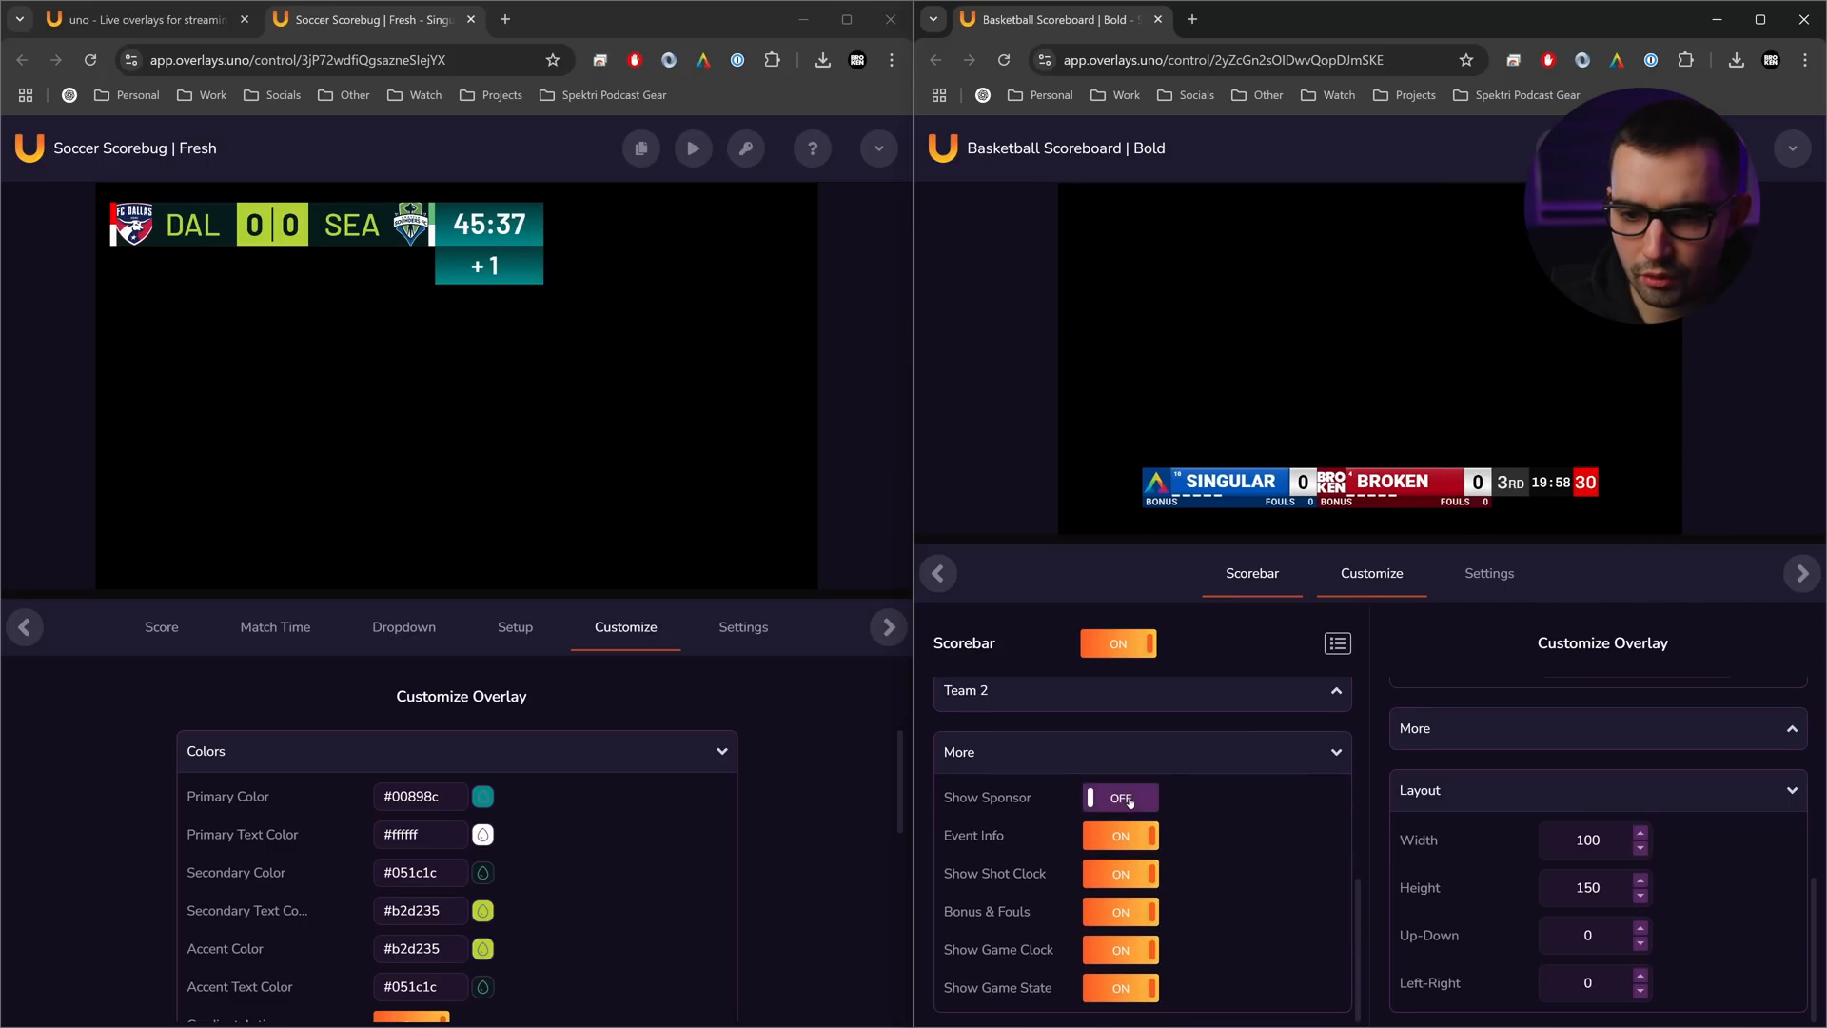
left_click(1125, 841)
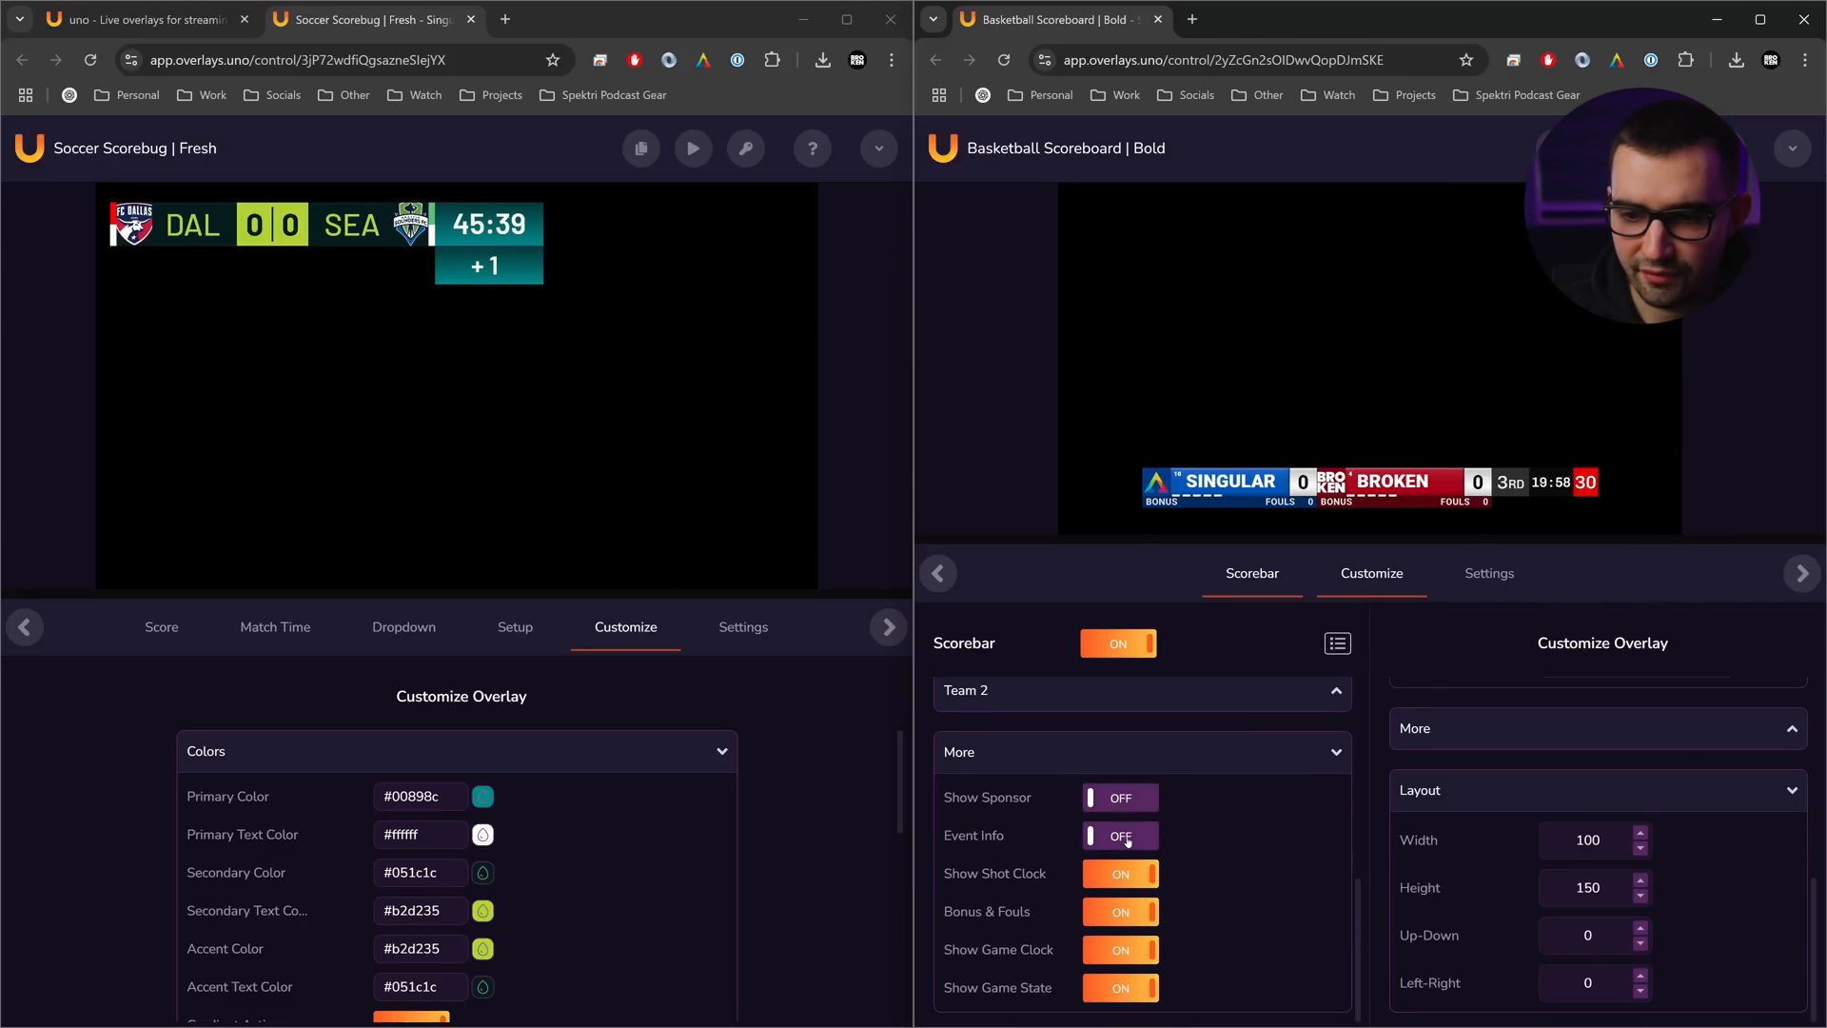
left_click(1123, 876)
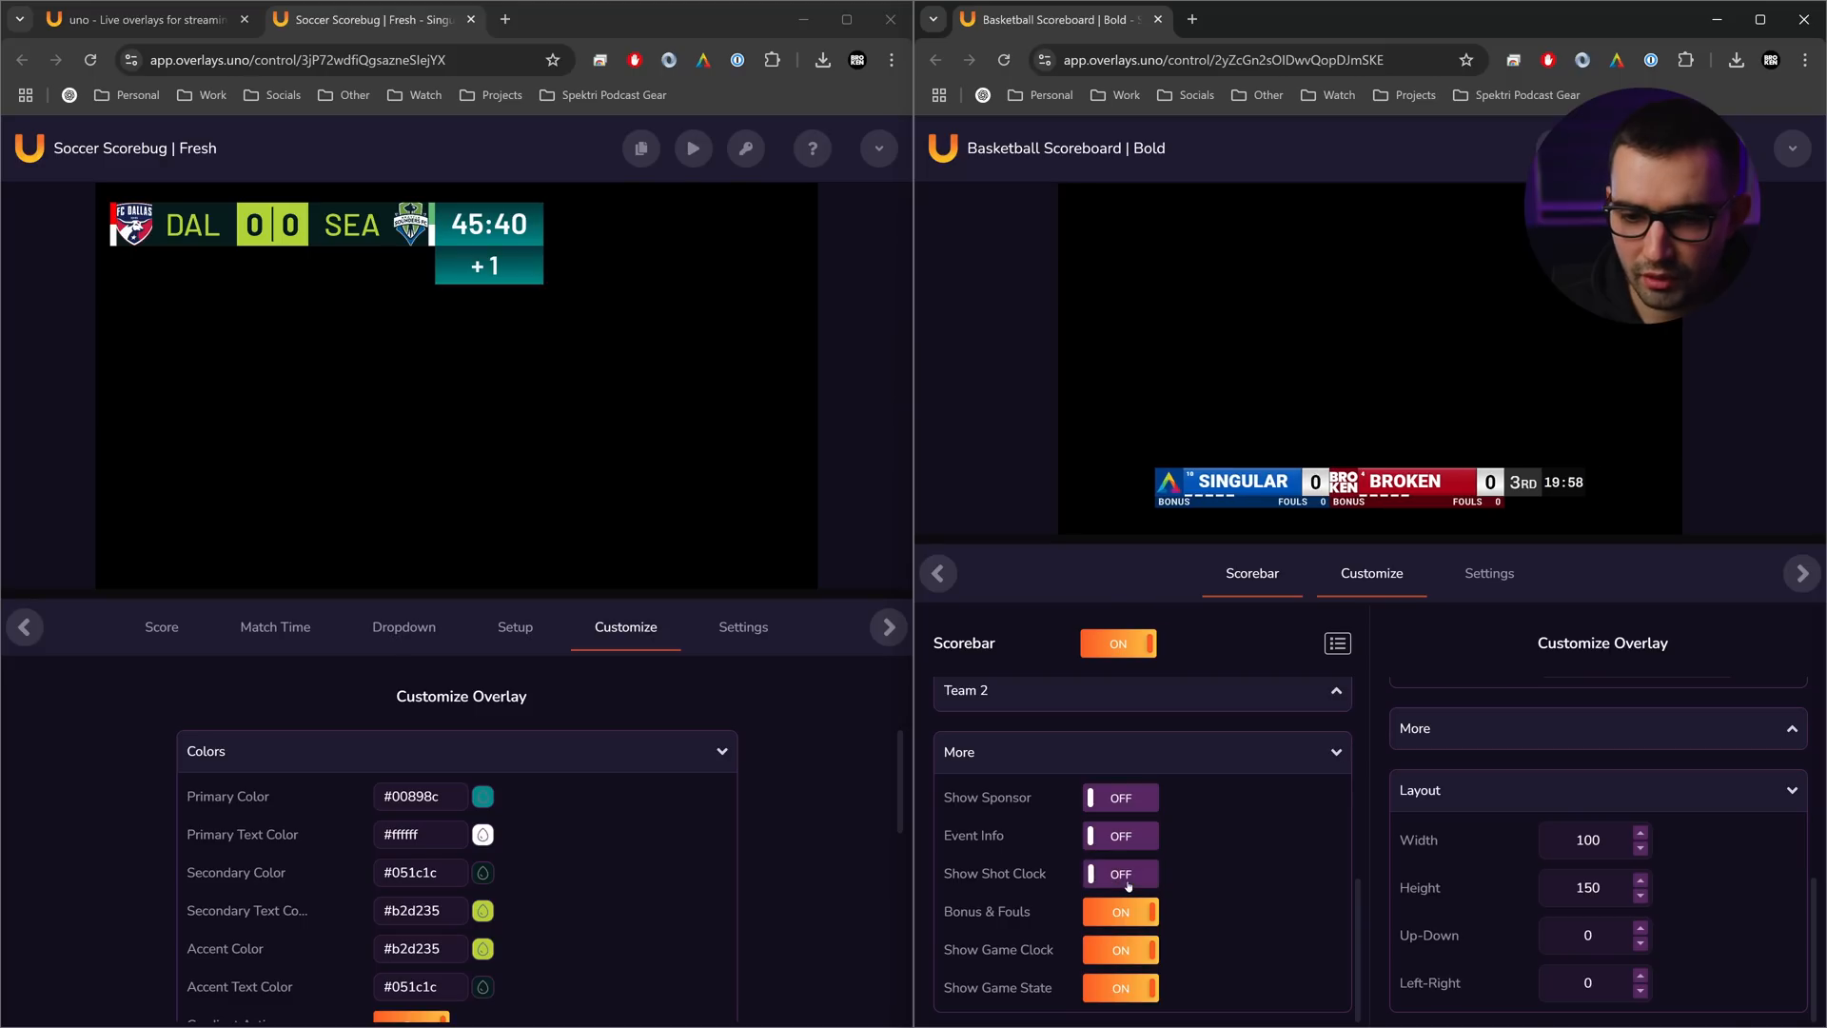
left_click(1131, 953)
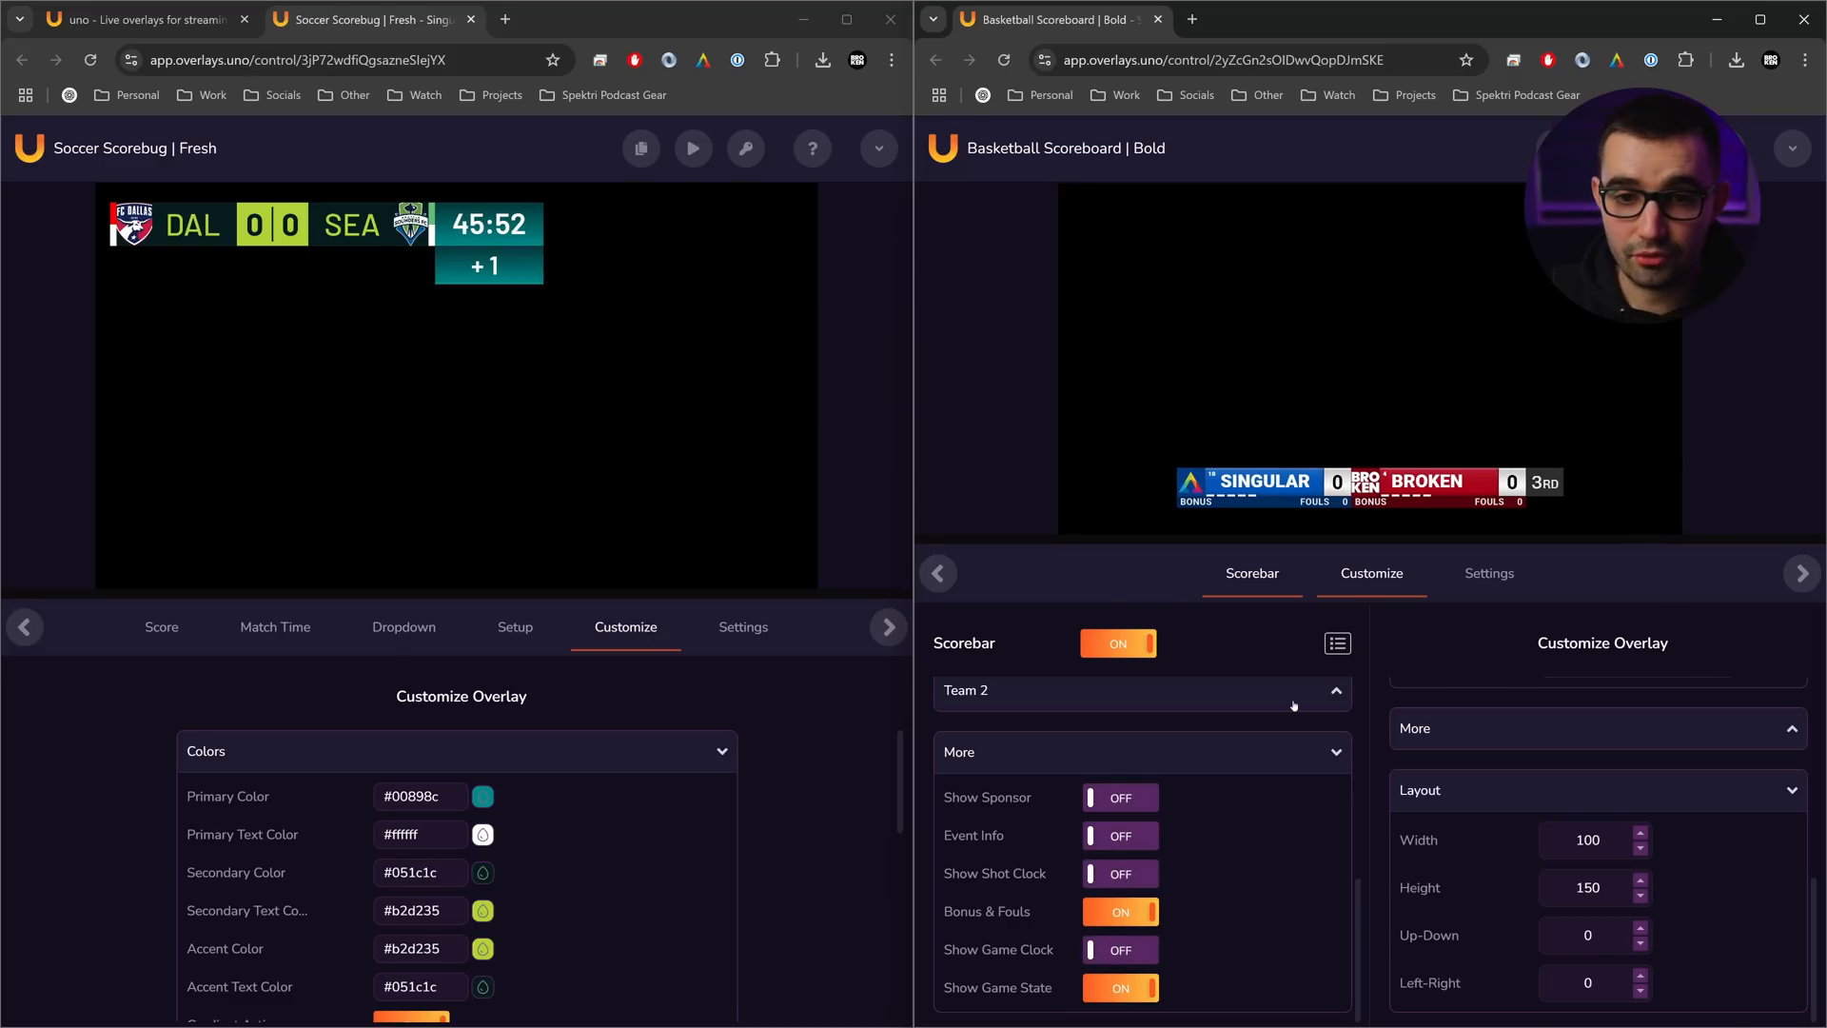
left_click(1153, 914)
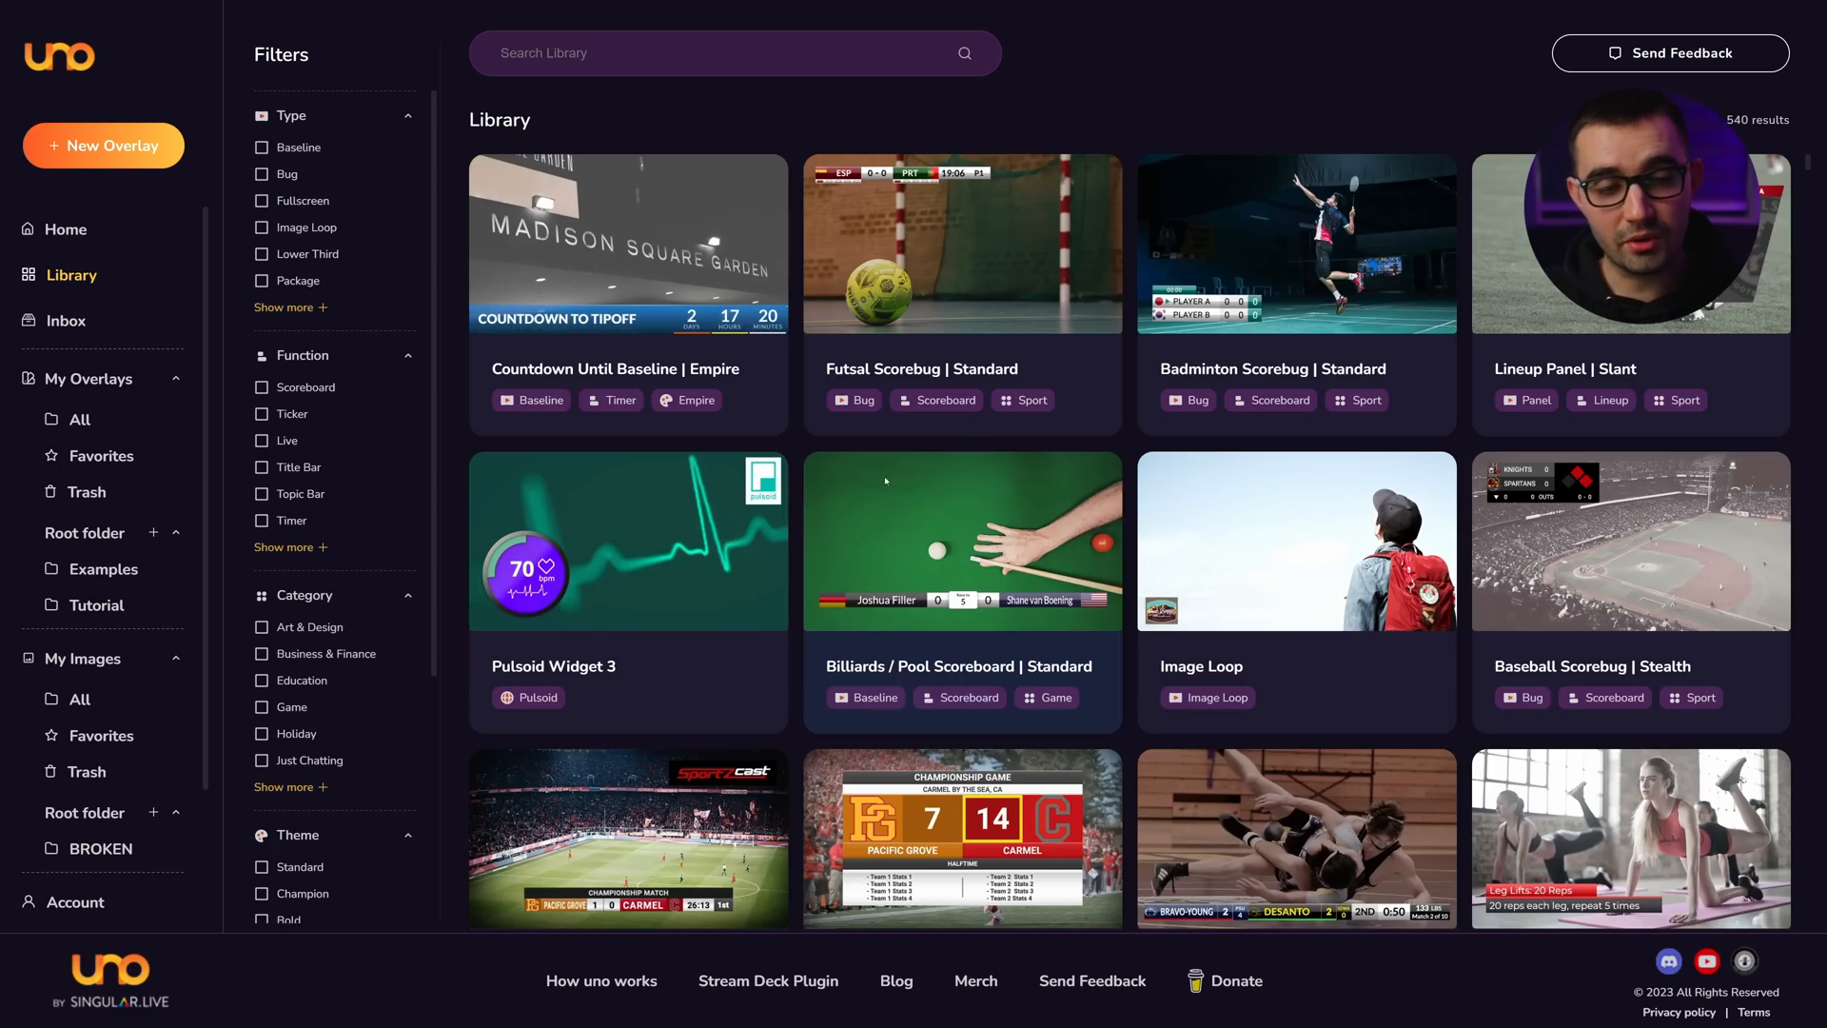
- Filter the overlay library to packages and open Stream Pack | Pyrite
left_click(290, 282)
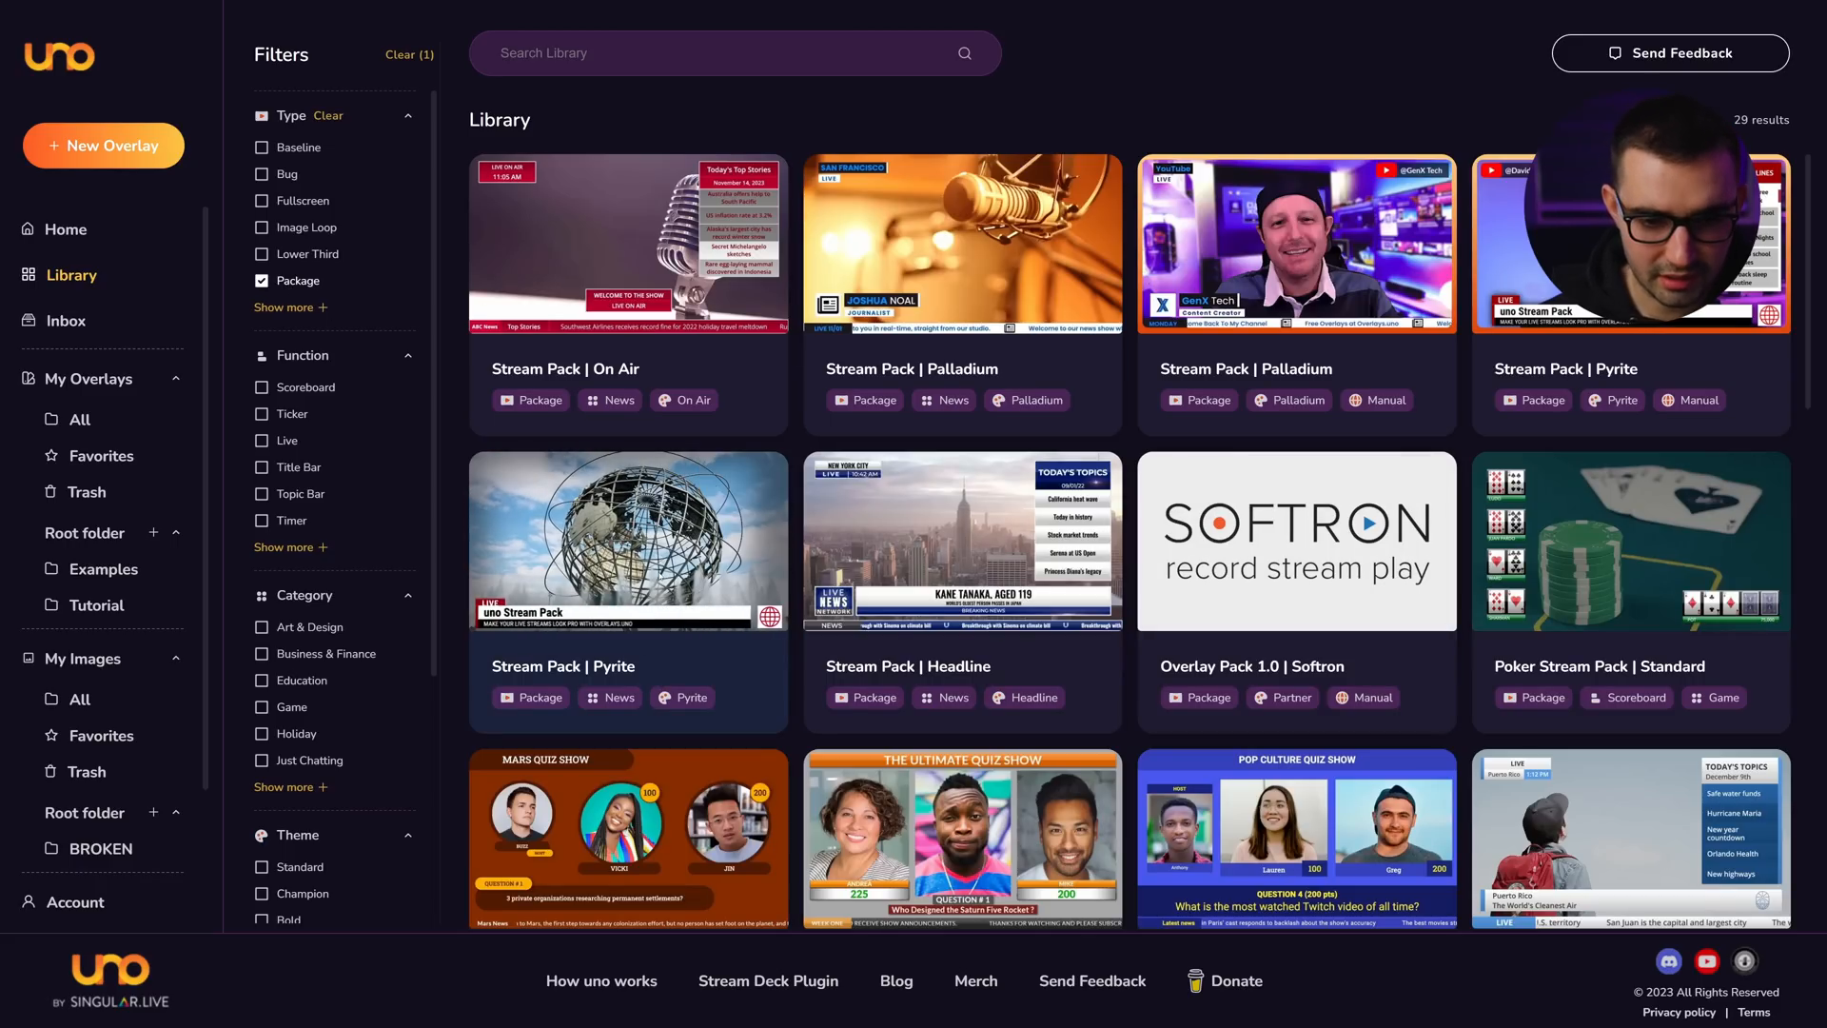
left_click(718, 577)
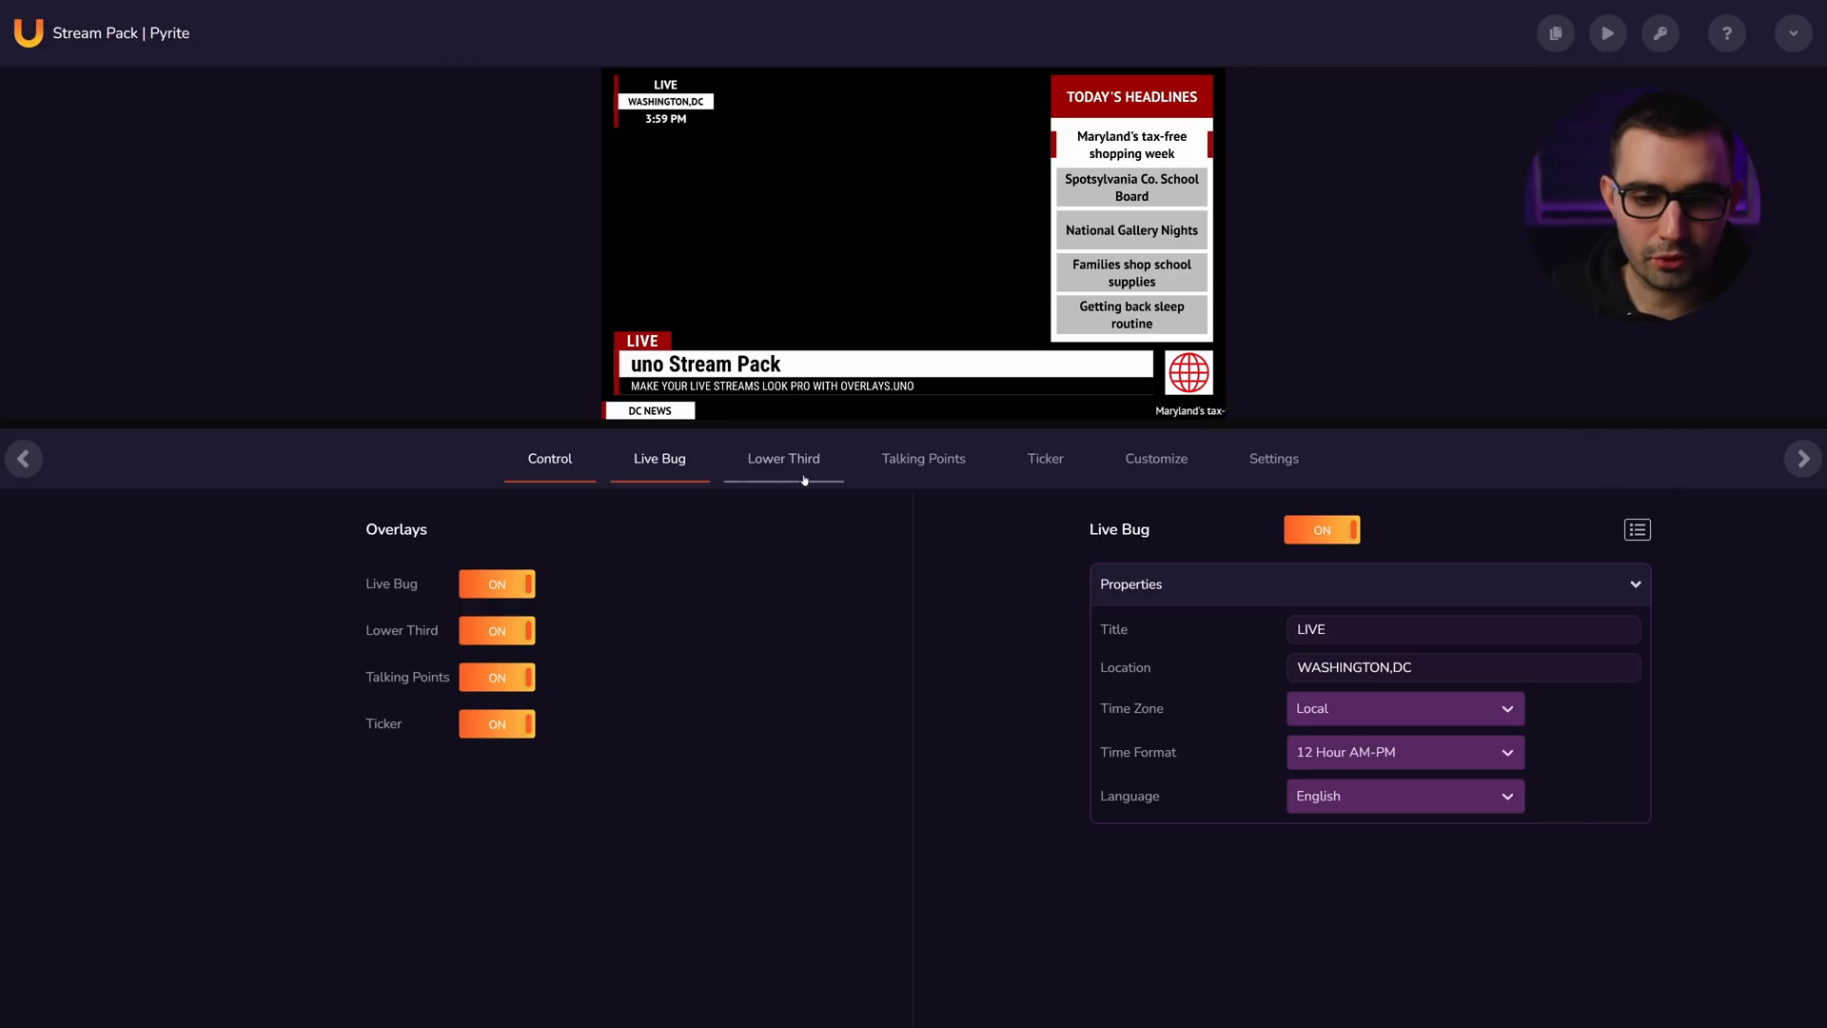
- Turn off the stream pack's Lower Third, Talking Points and Ticker overlays one by one
left_click(802, 479)
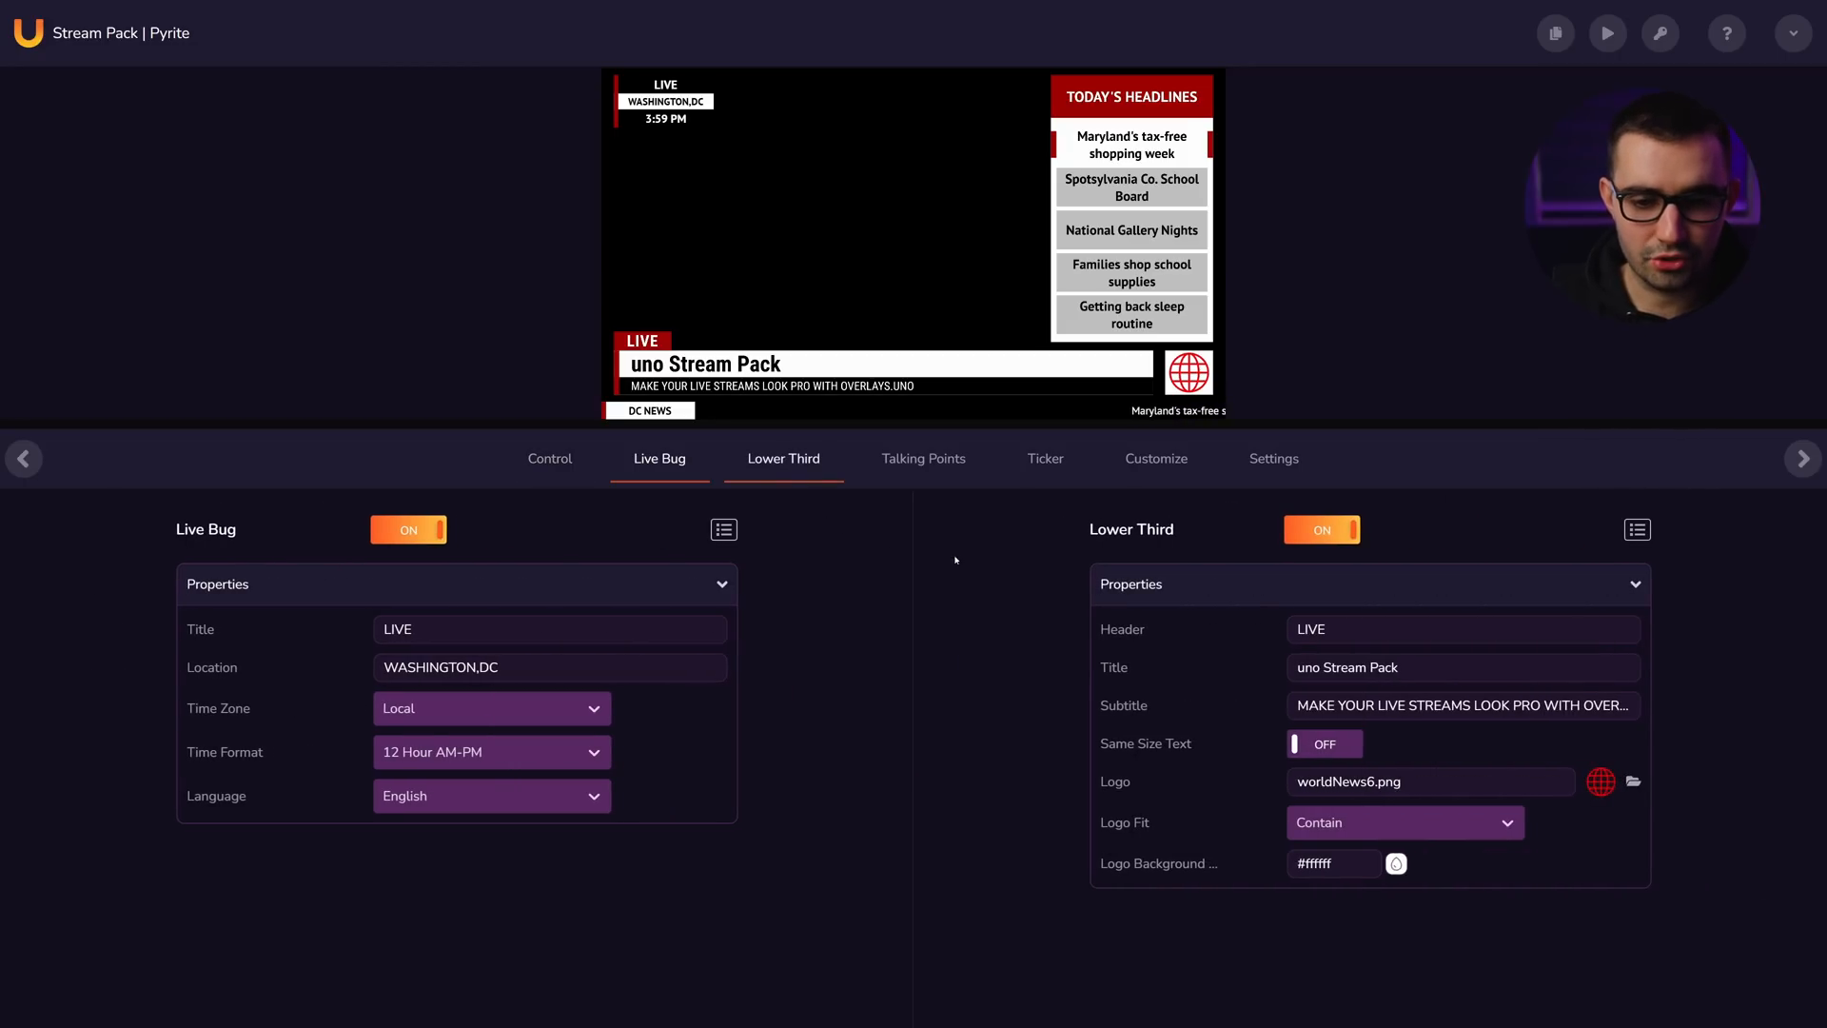
left_click(1329, 539)
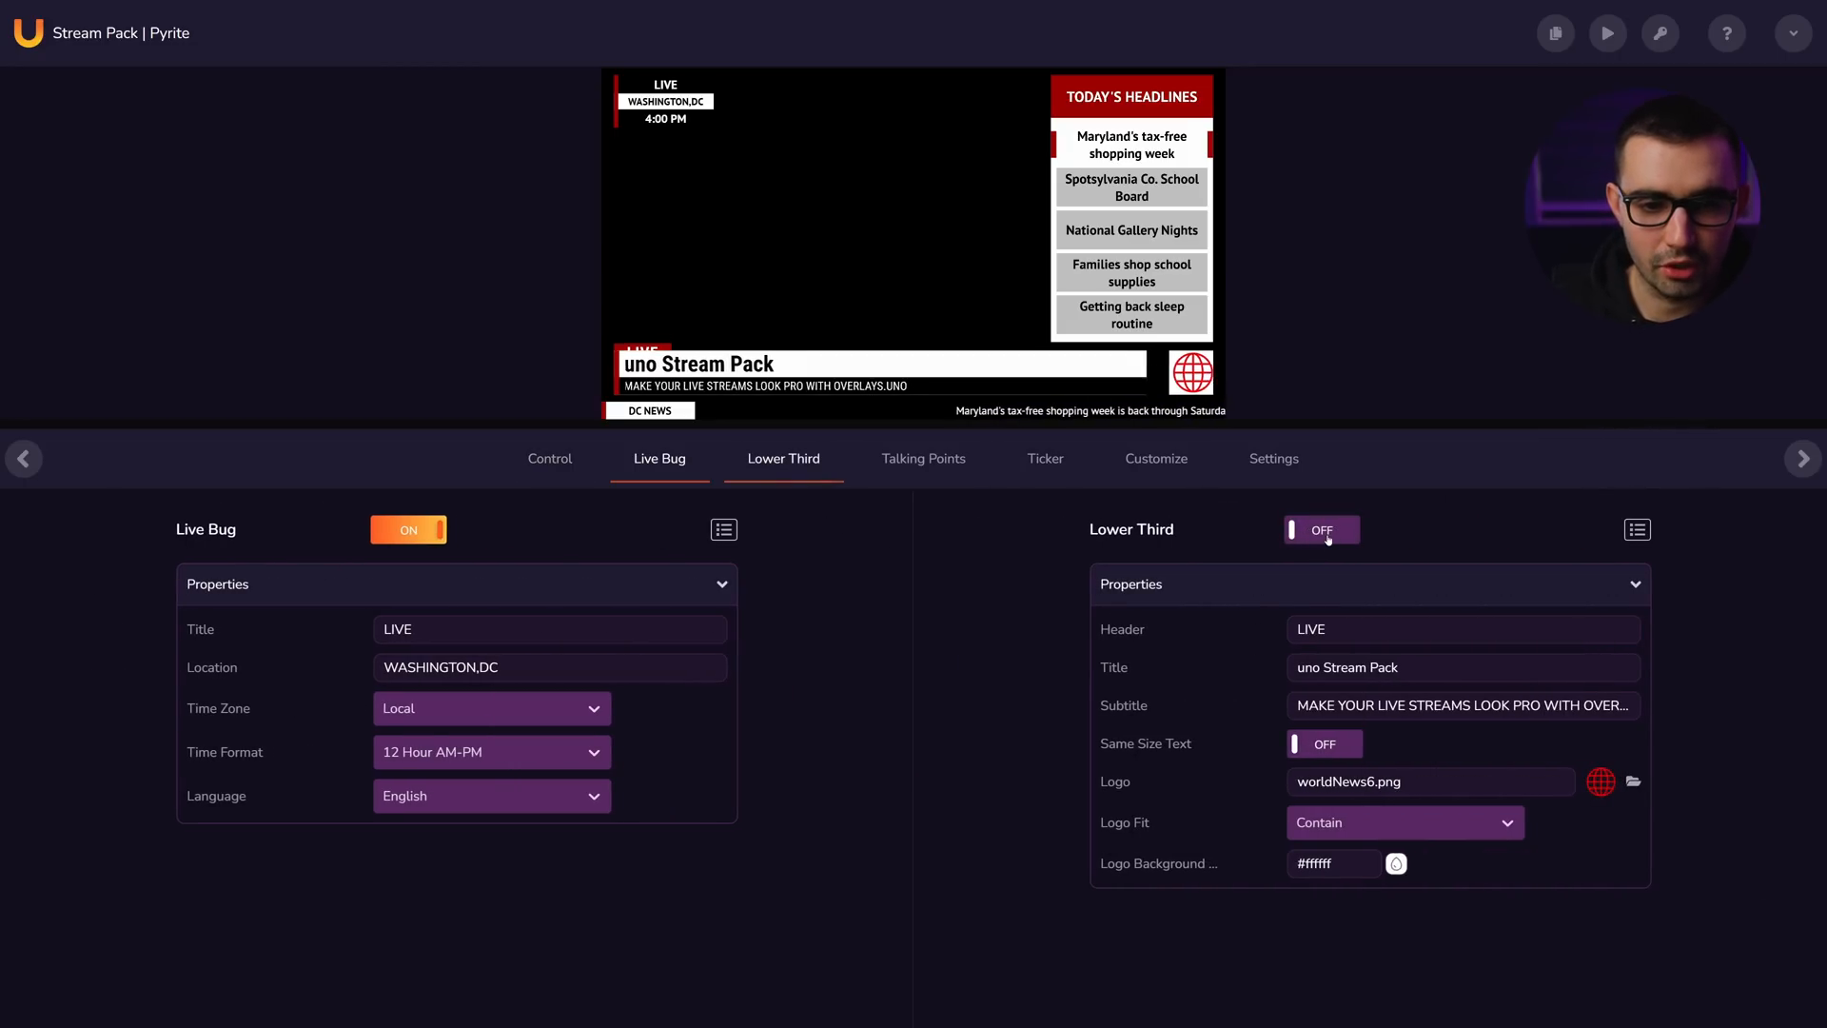
left_click(943, 479)
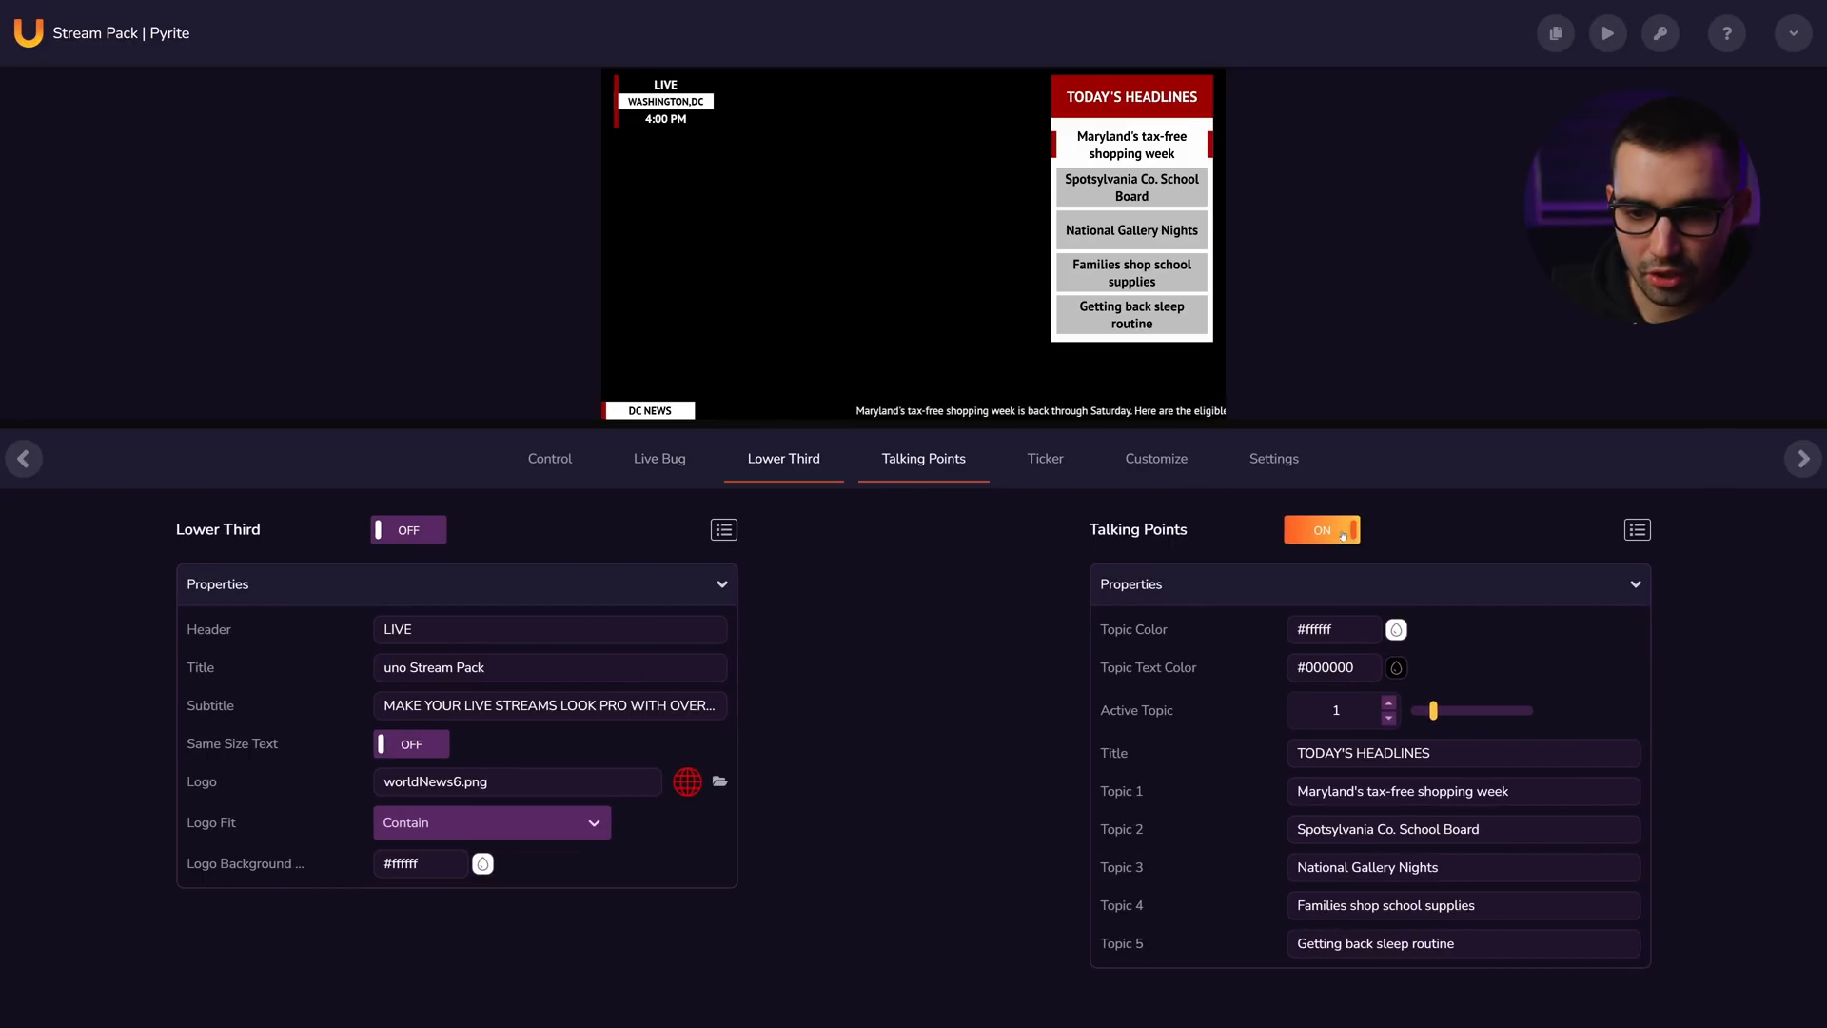
left_click(1053, 479)
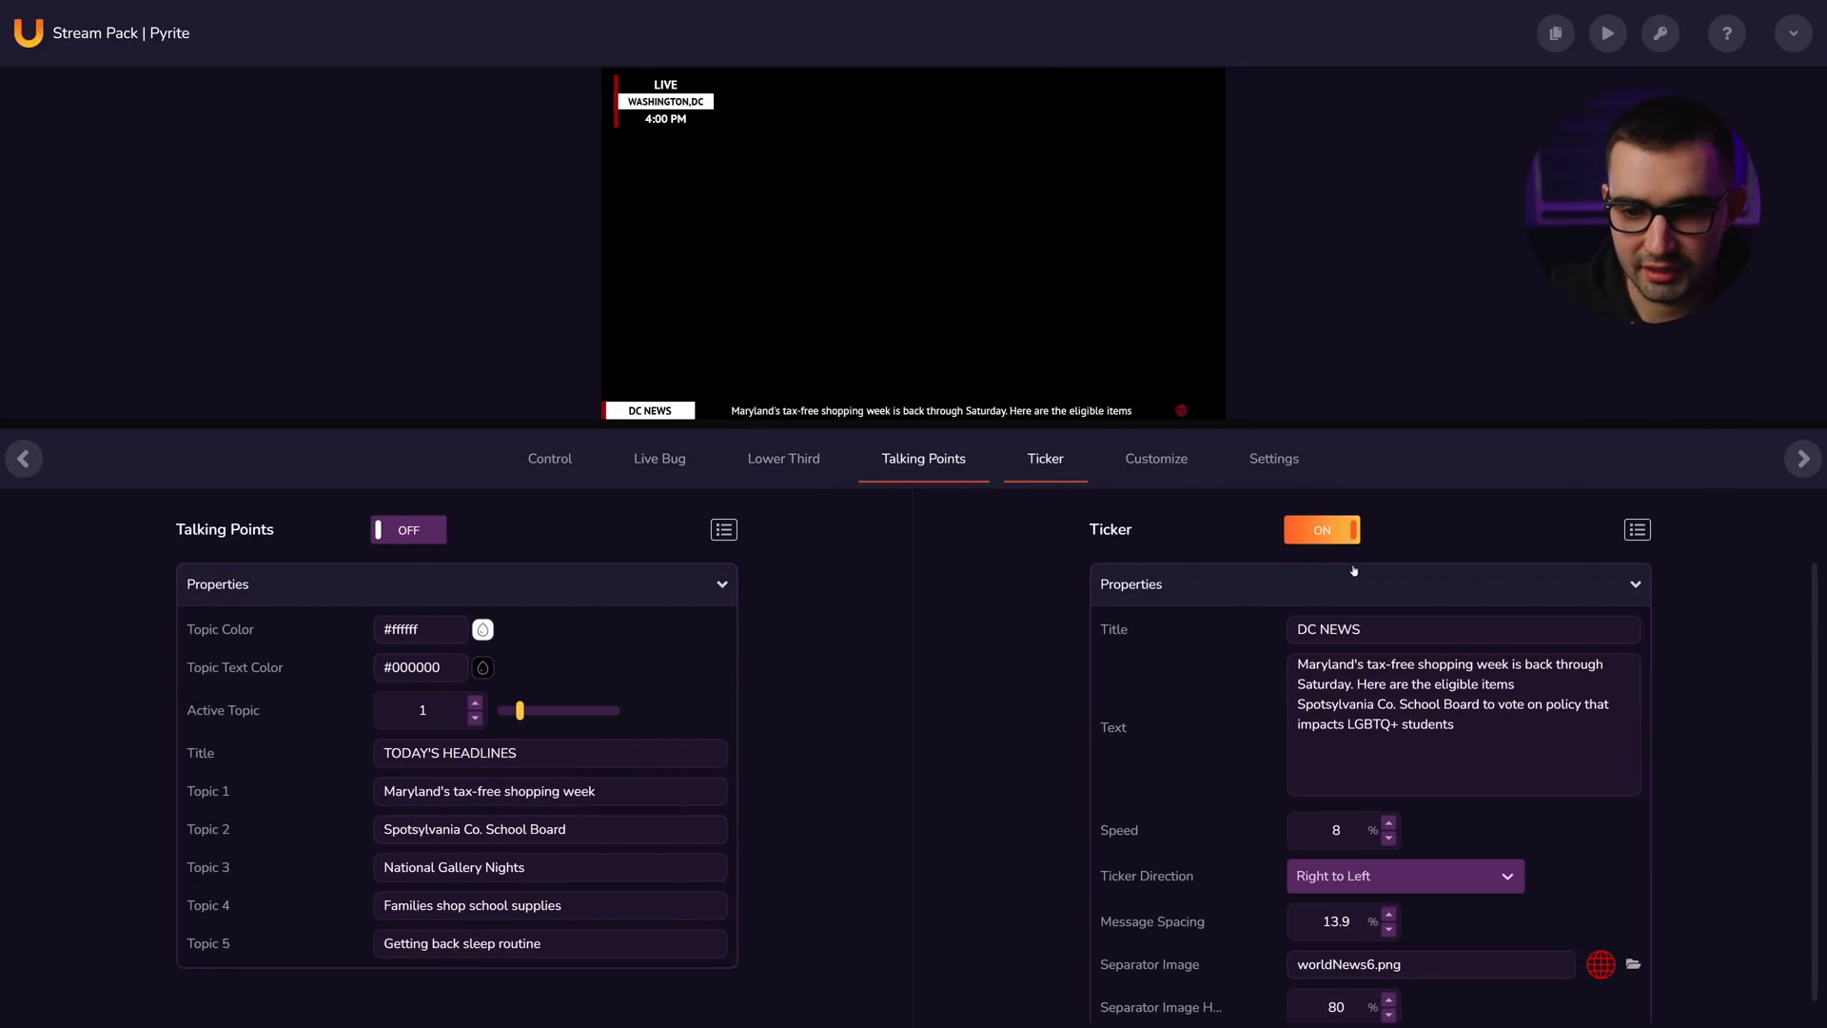
left_click(1332, 537)
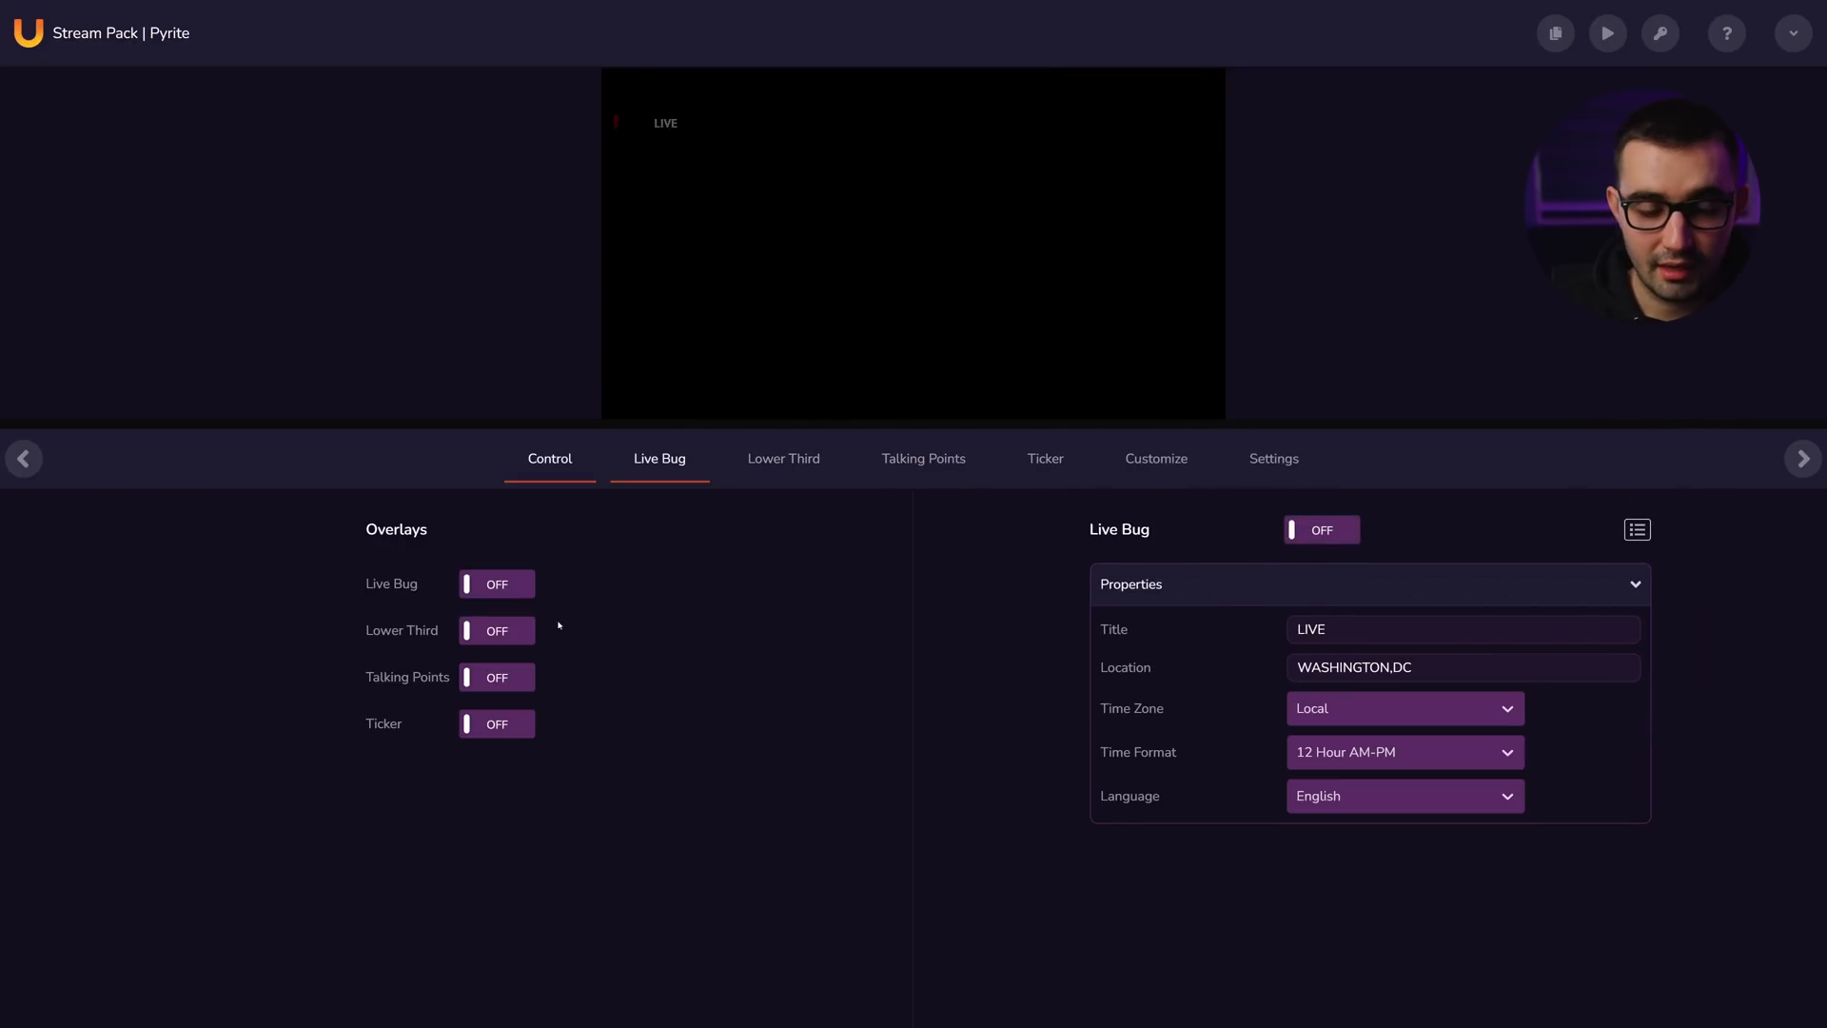
- Turn on the Live Bug, Lower Third, Talking Points and Ticker together and enlarge the preview area
left_click(497, 584)
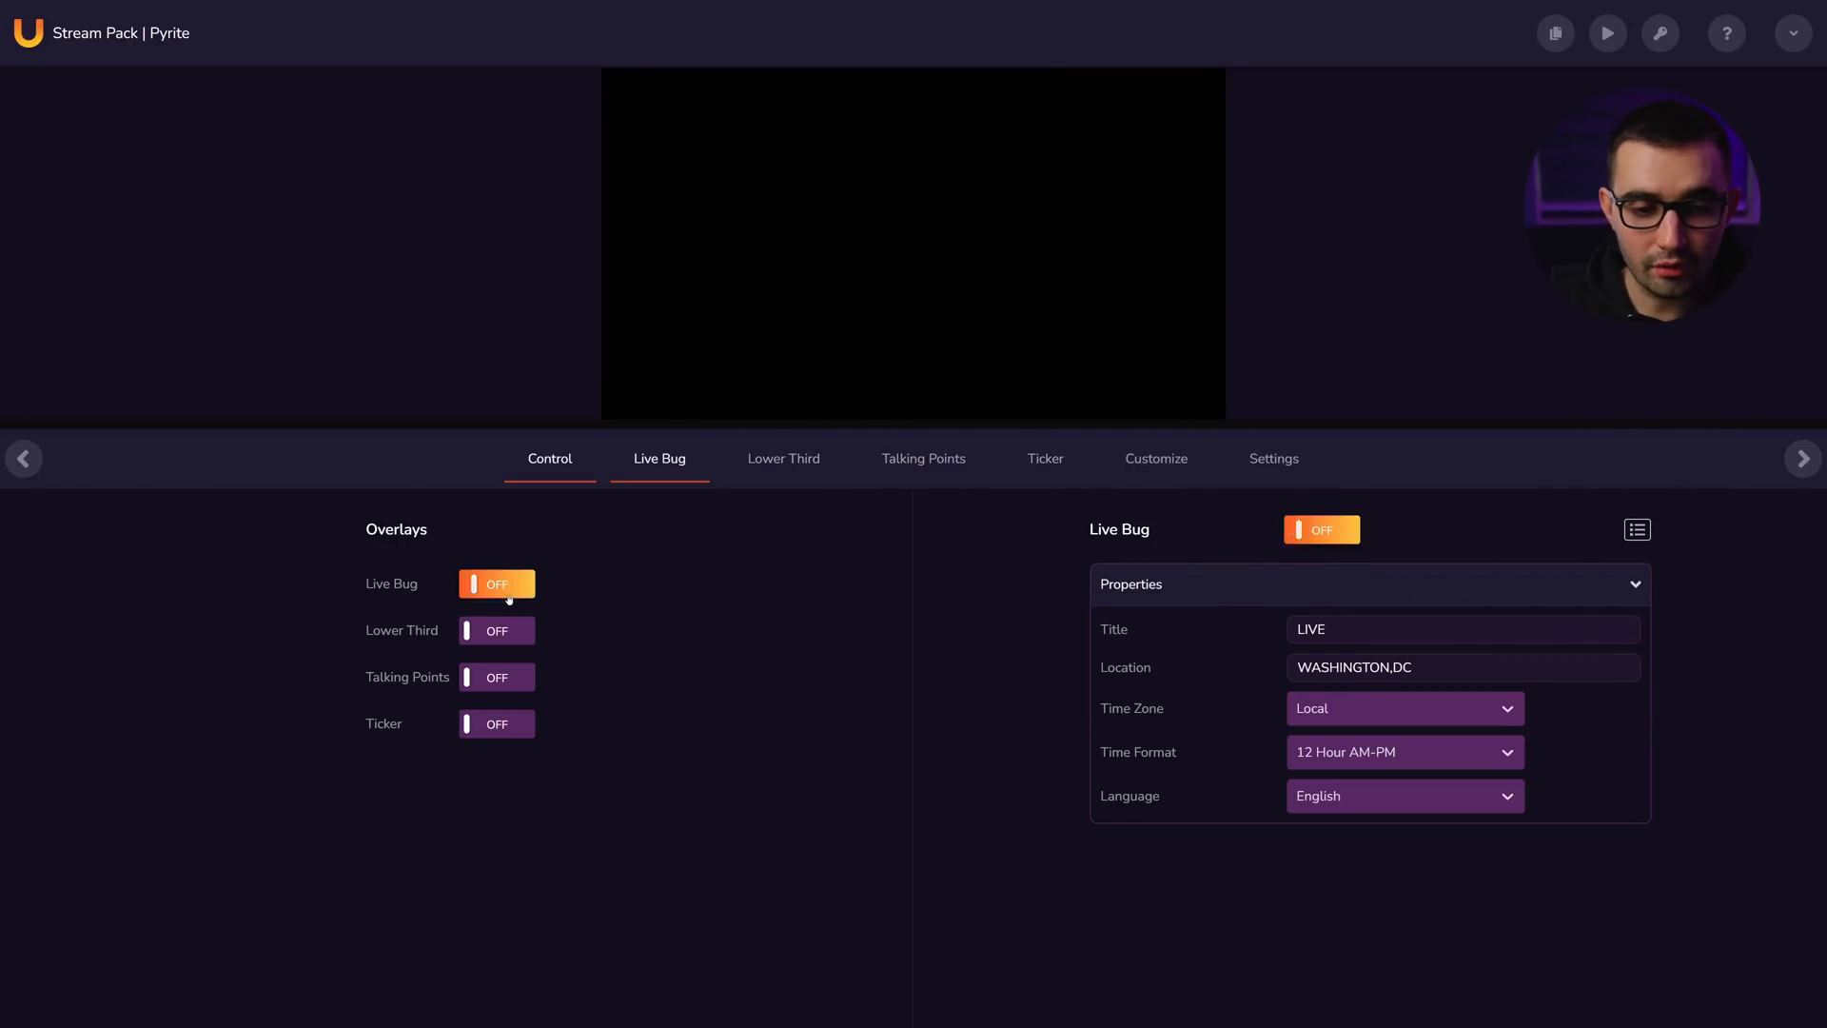
left_click(496, 630)
left_click(497, 676)
left_click(497, 723)
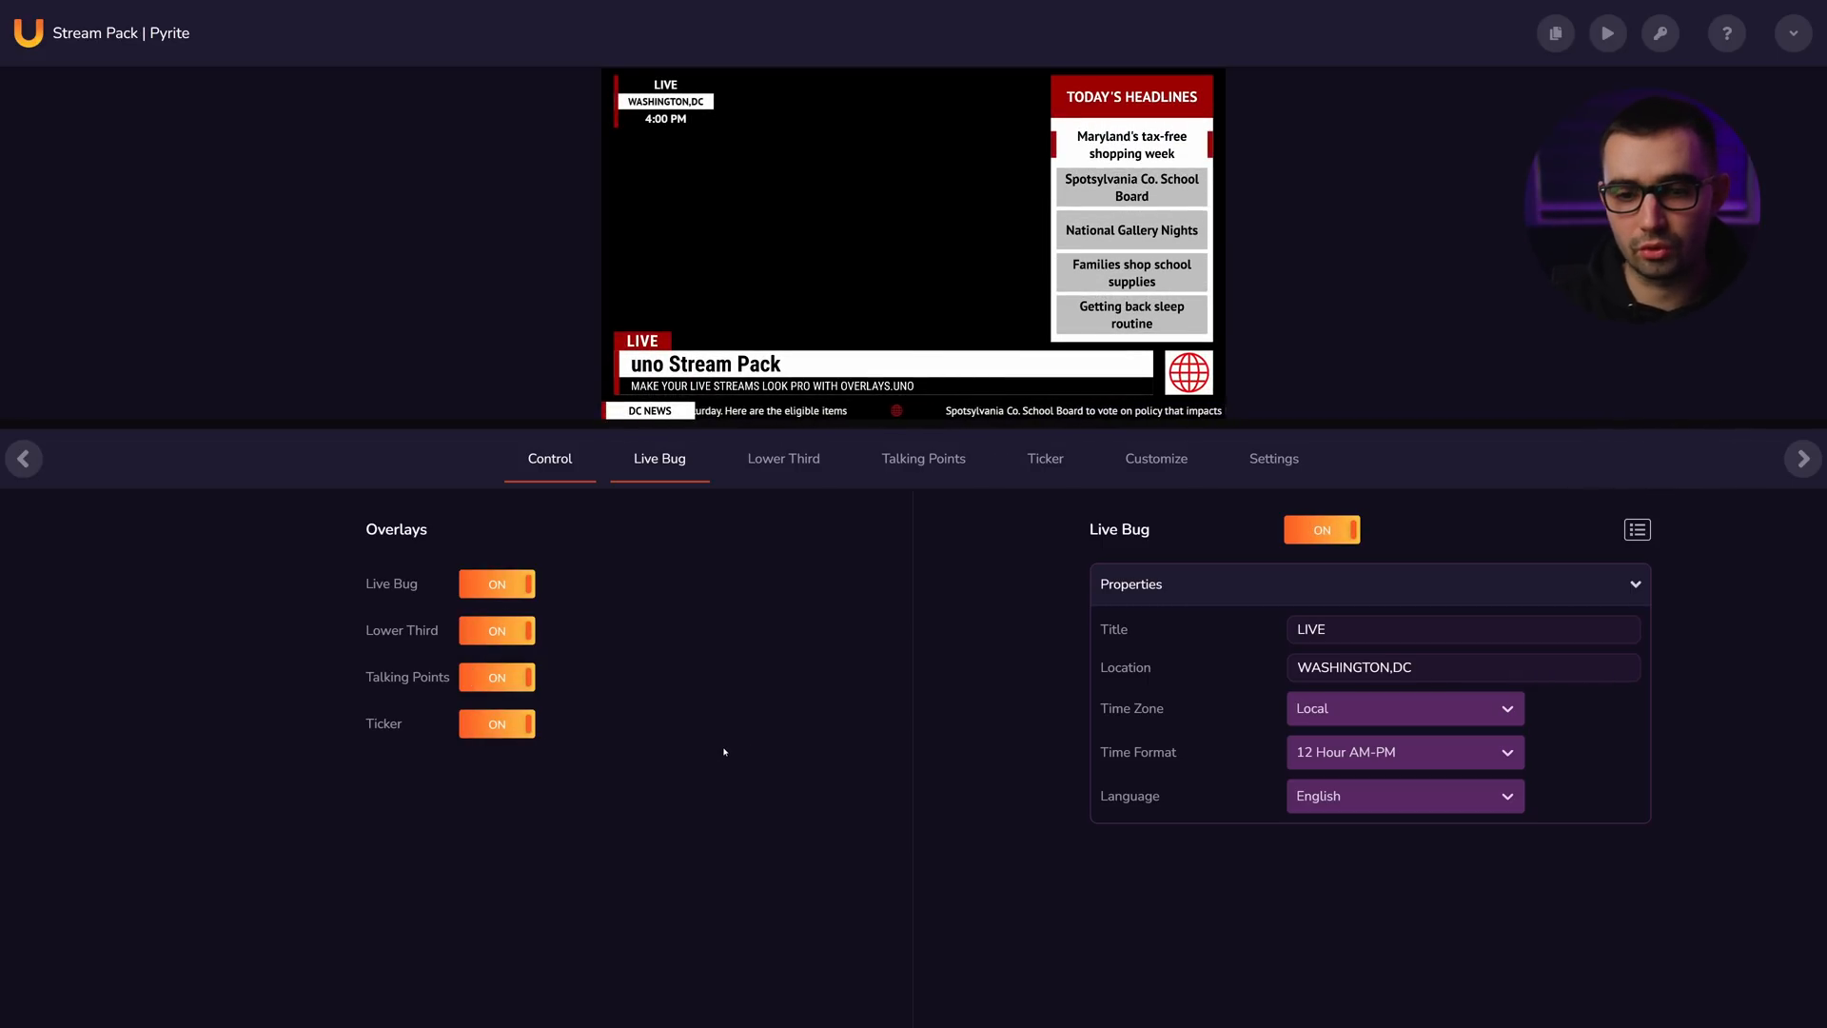
left_click_drag(926, 422, 928, 618)
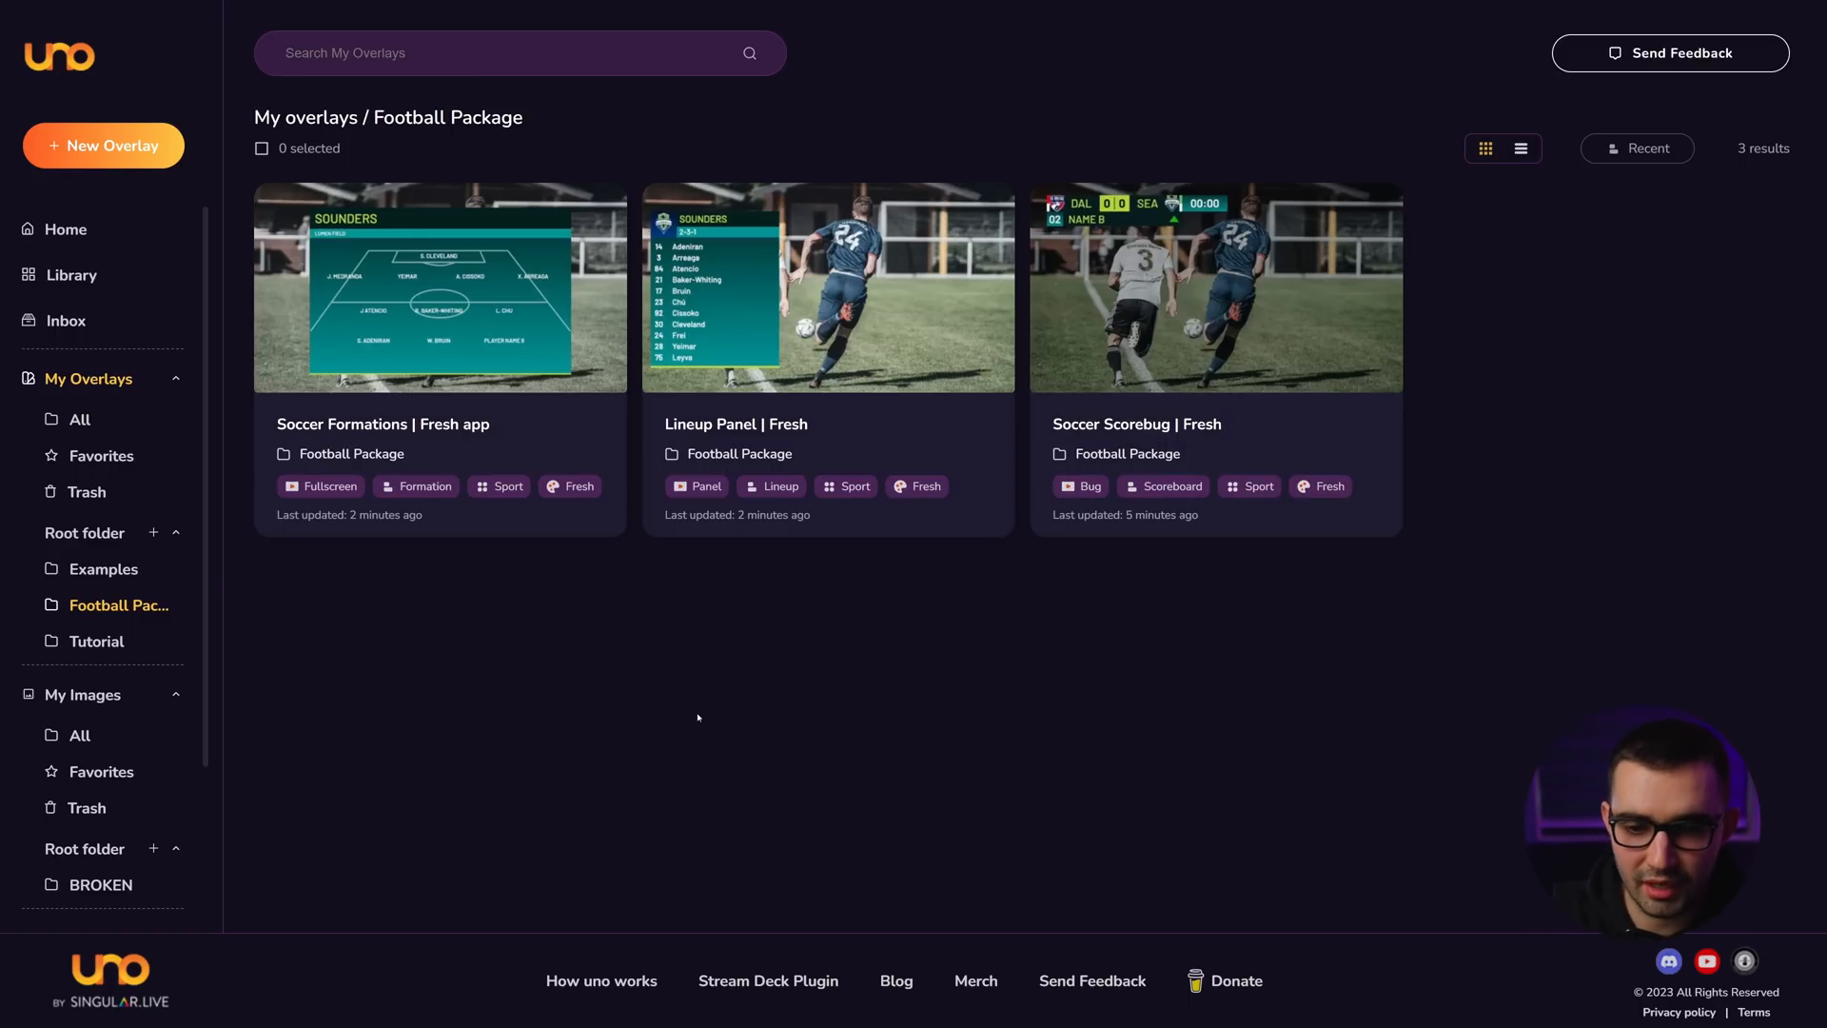
left_click(186, 606)
left_click(142, 628)
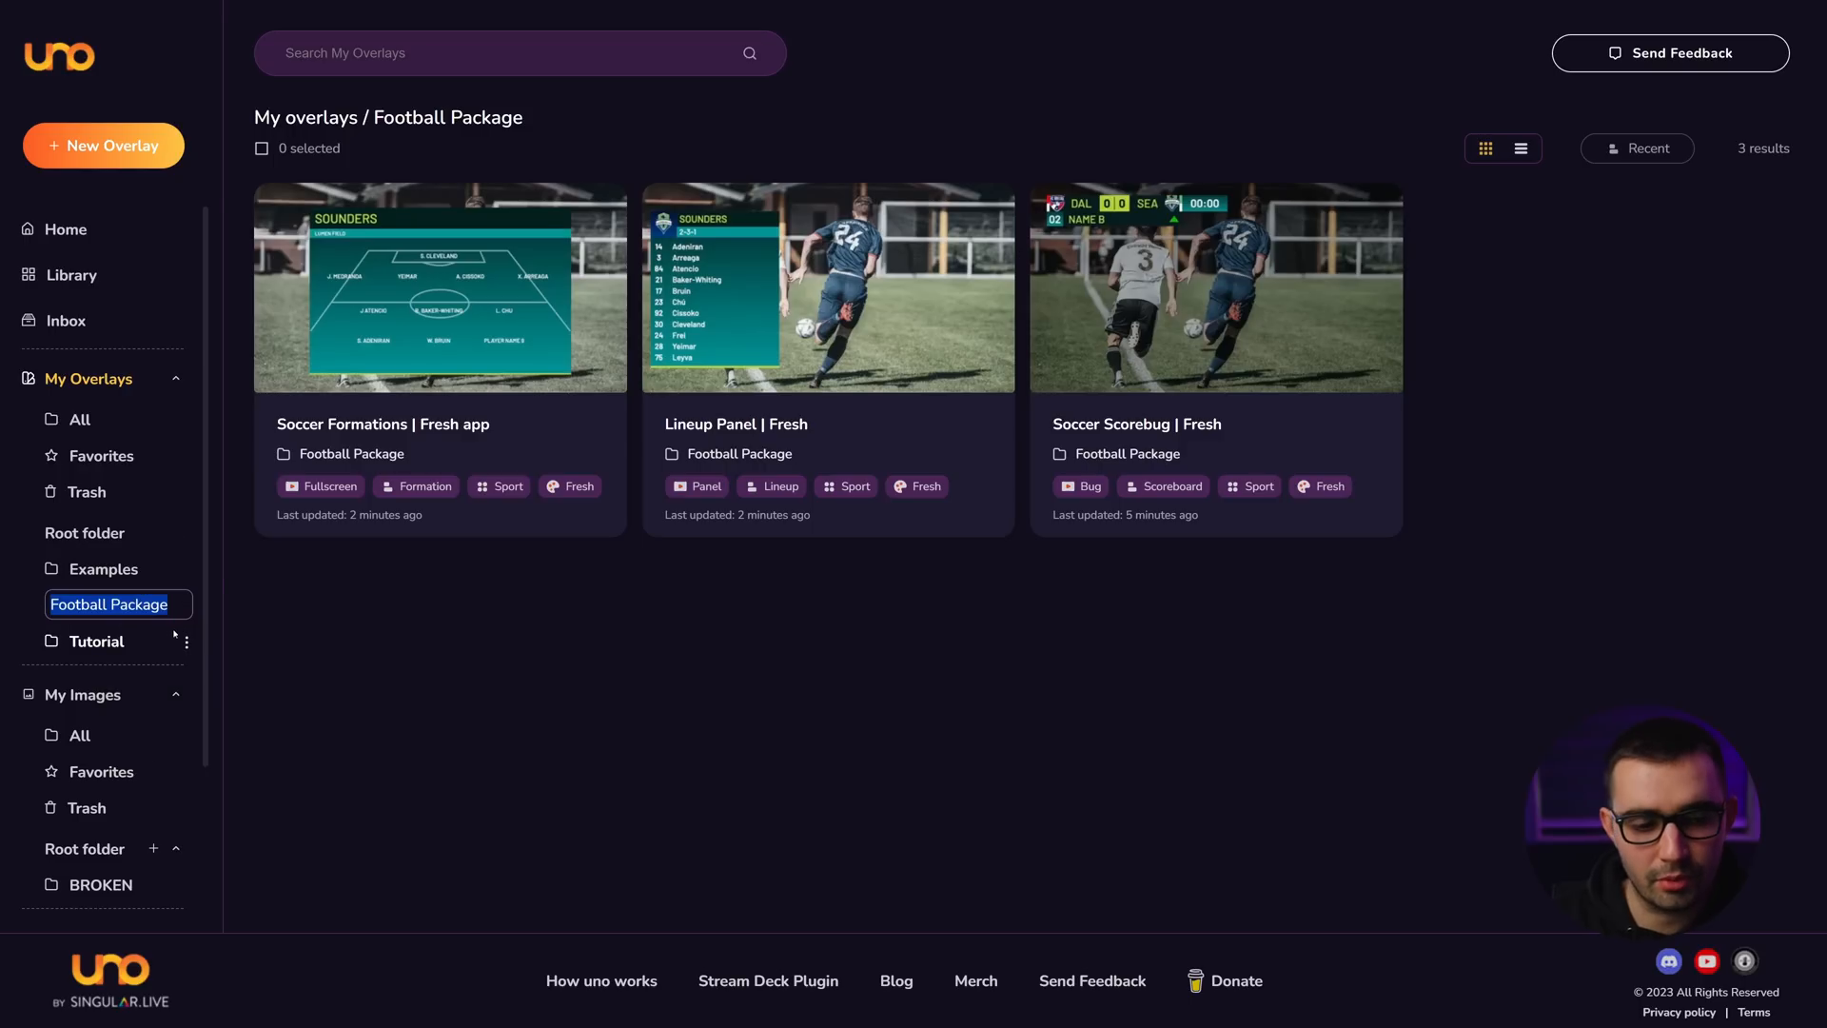
left_click(153, 605)
left_click(456, 656)
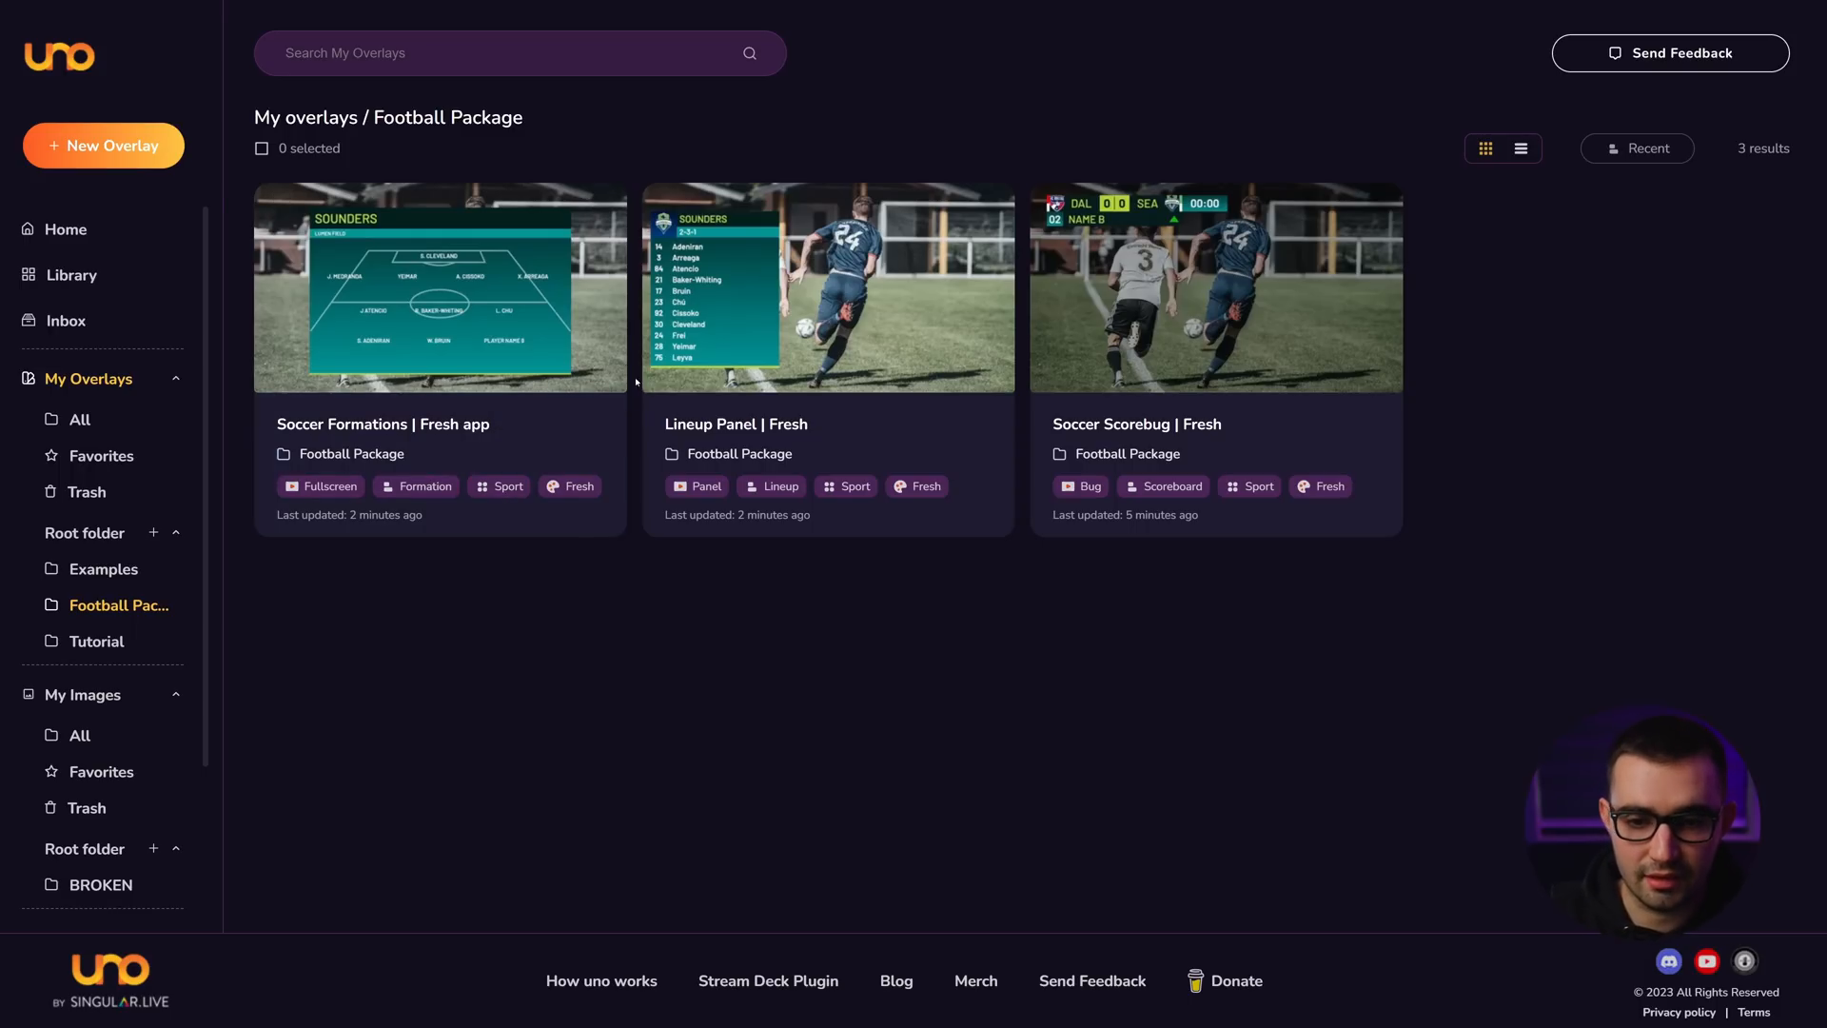
left_click(596, 424)
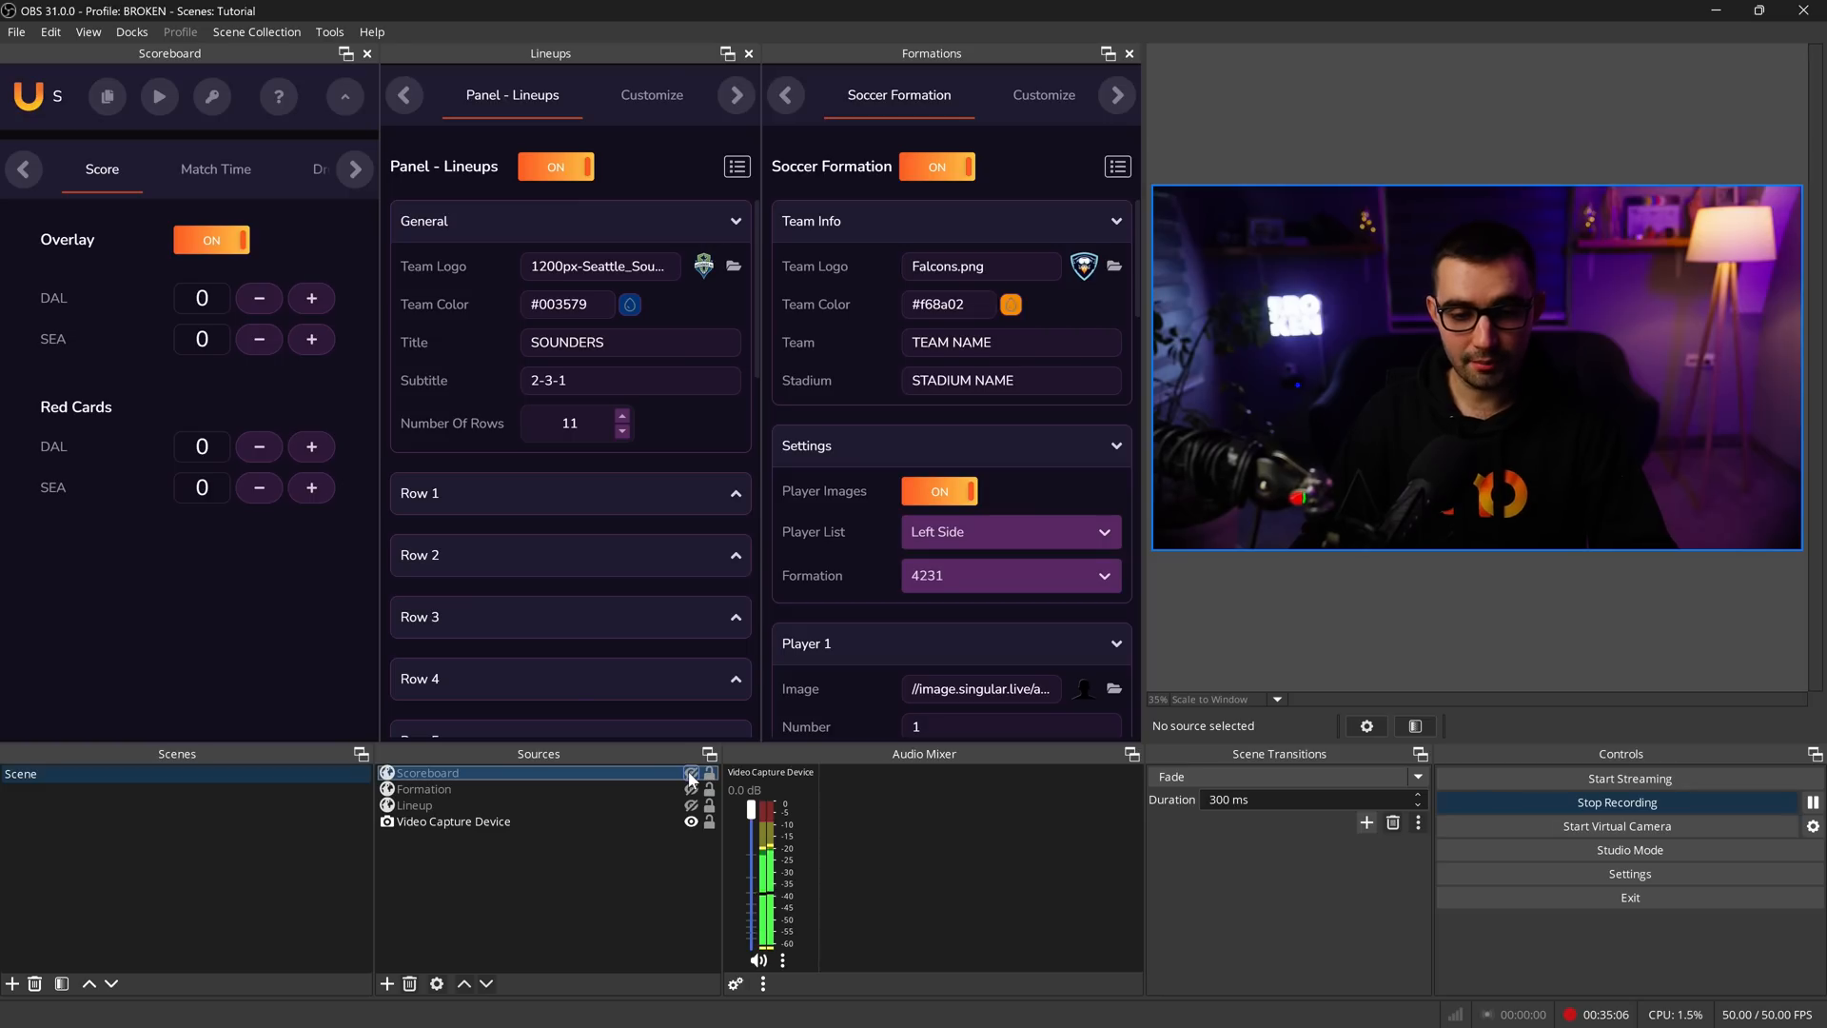
- In OBS, make the Scoreboard, Lineup and Formation sources visible and move Formation below Lineup
left_click(691, 772)
left_click(691, 806)
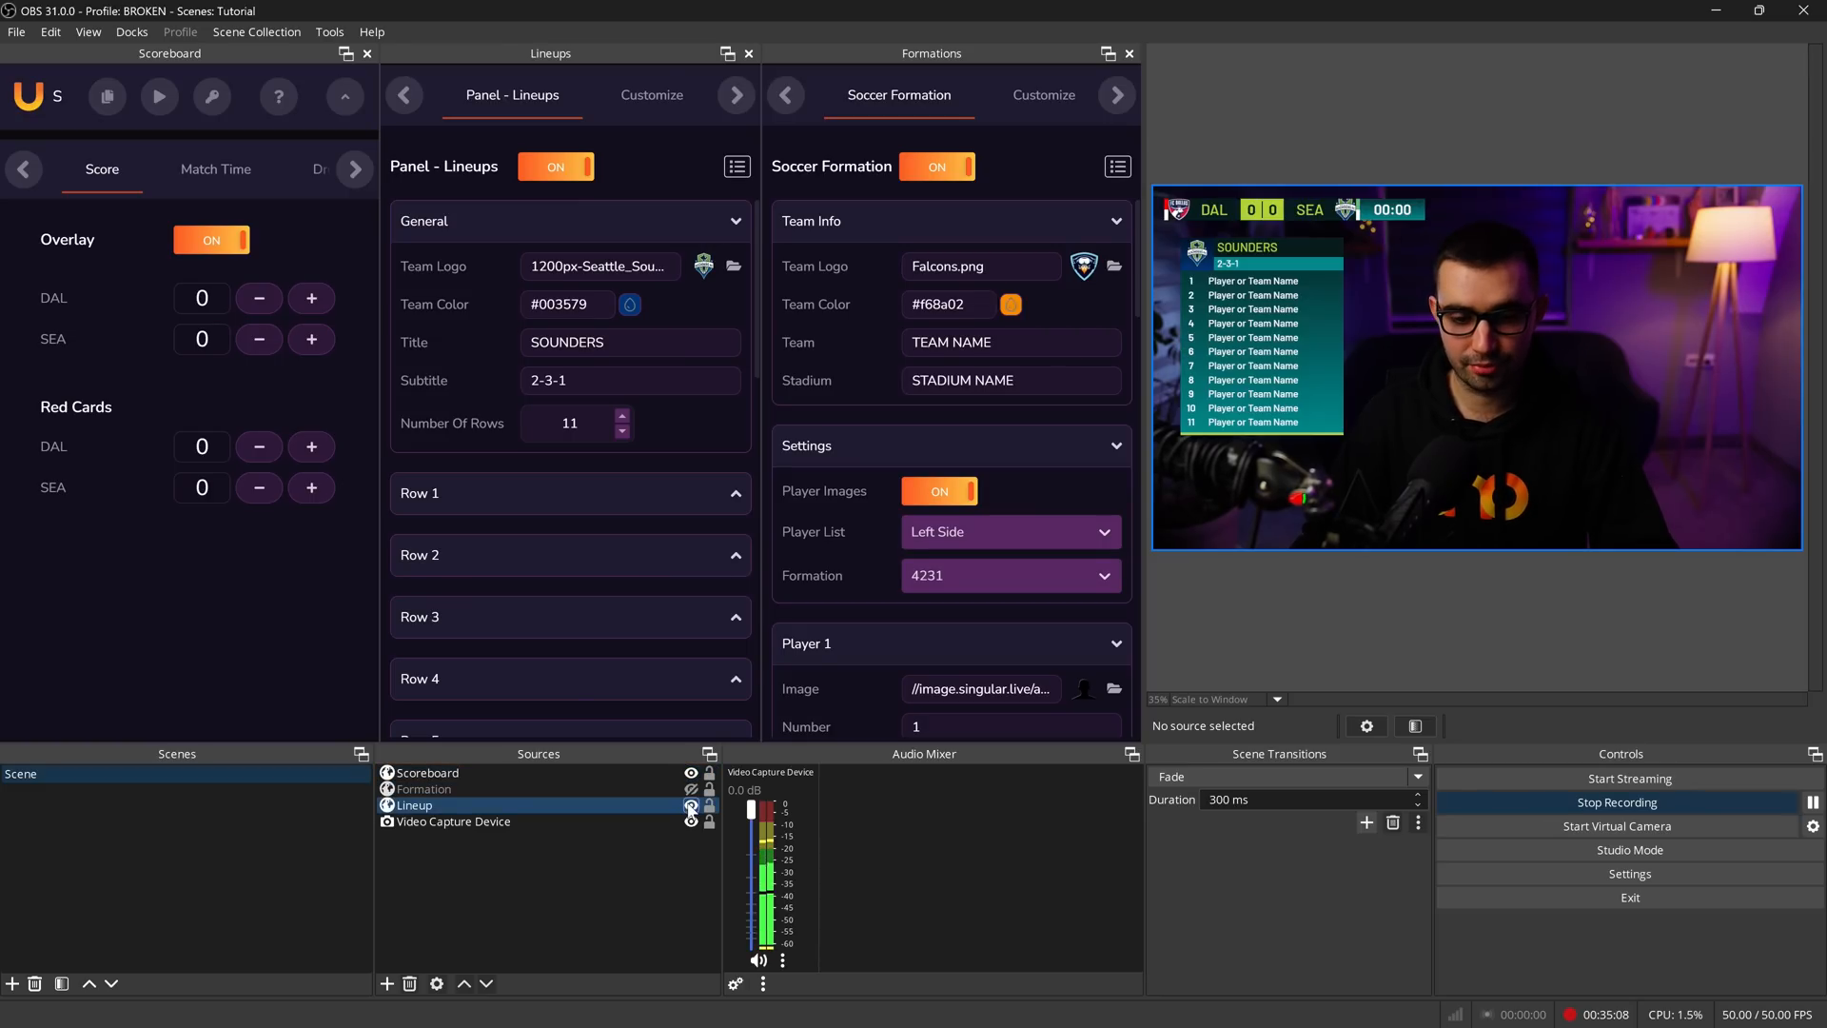
left_click(691, 789)
left_click_drag(692, 791, 666, 811)
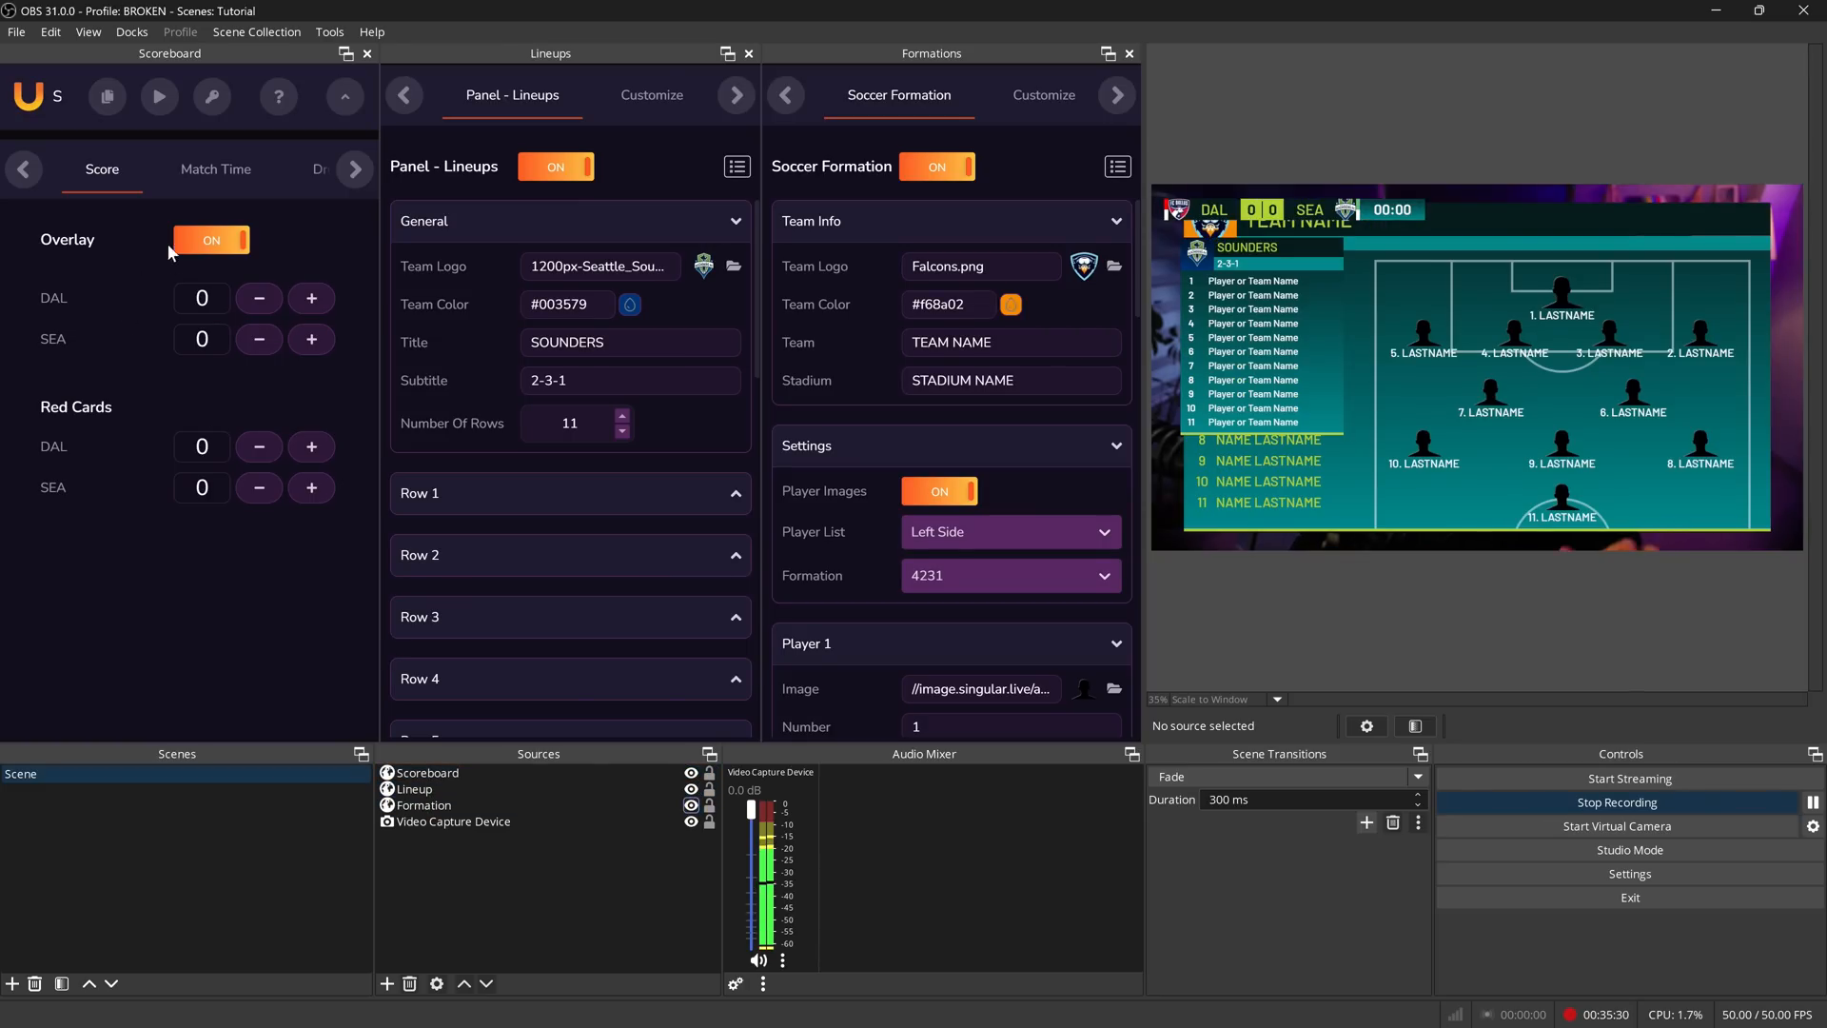
- Check the list of available docks and turn off the scoreboard, lineup and soccer formation overlays from their docks
left_click(140, 38)
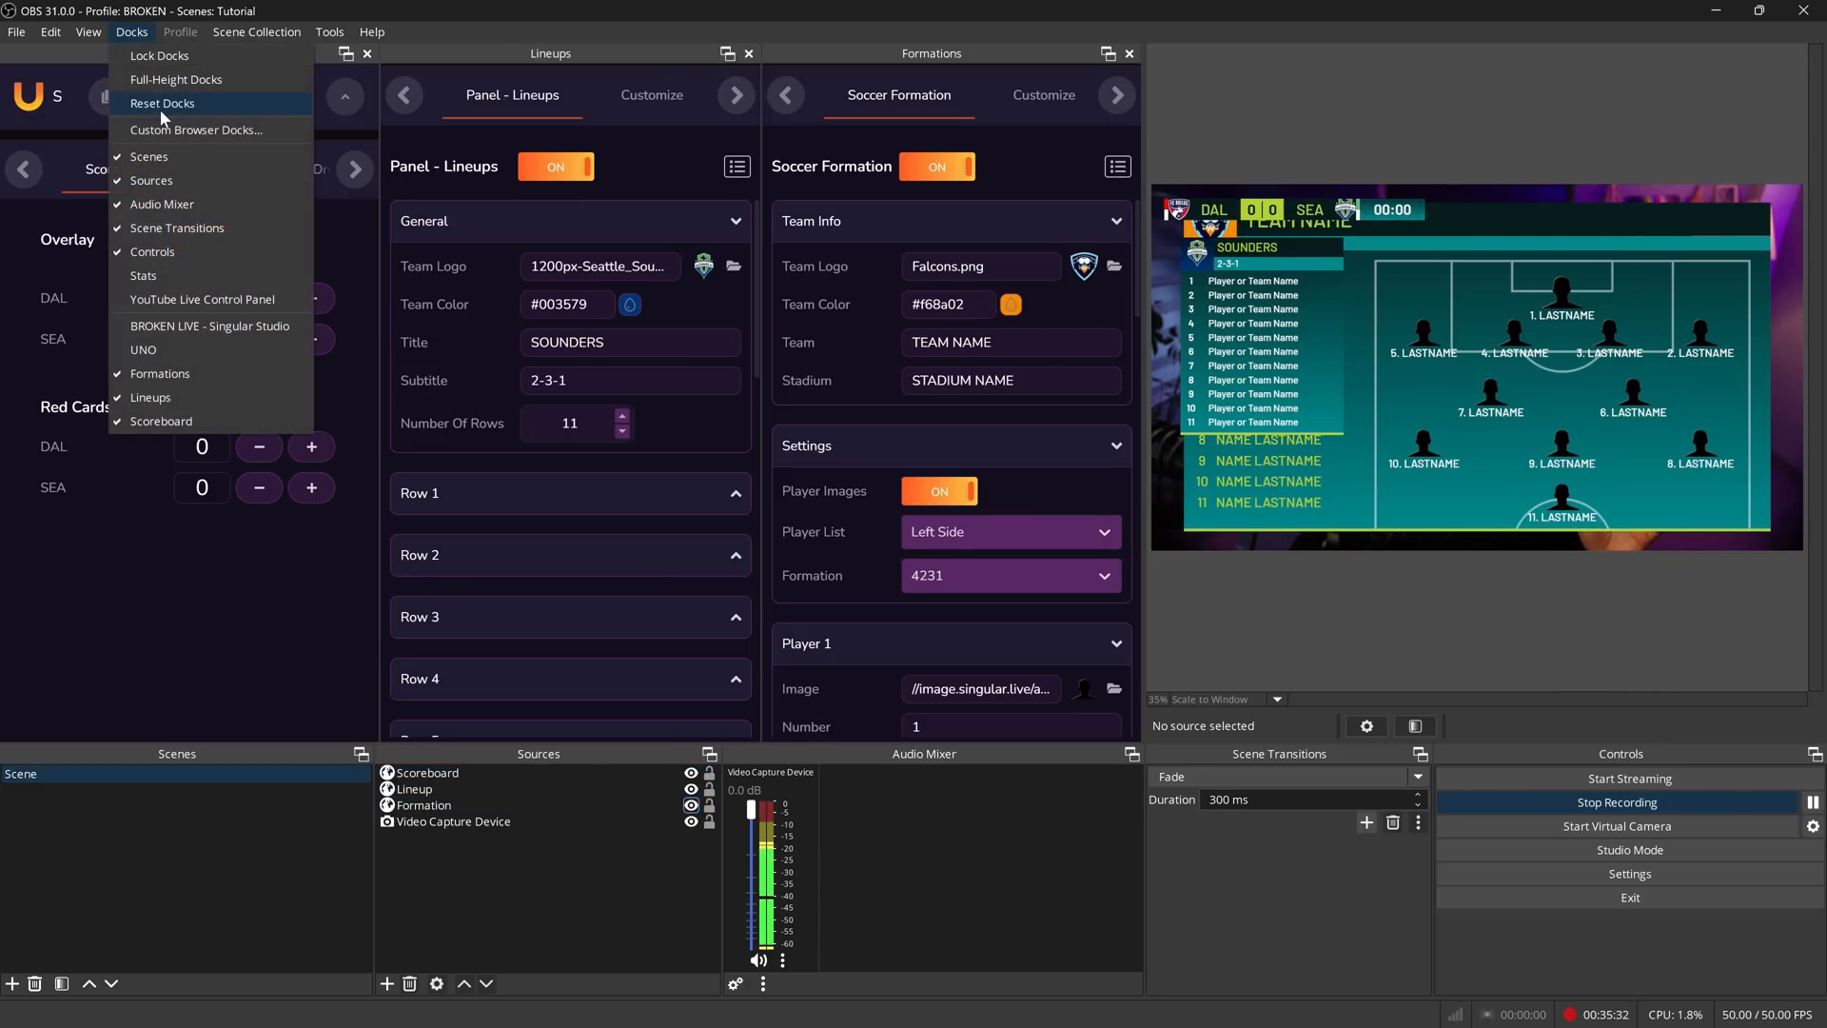
left_click(448, 28)
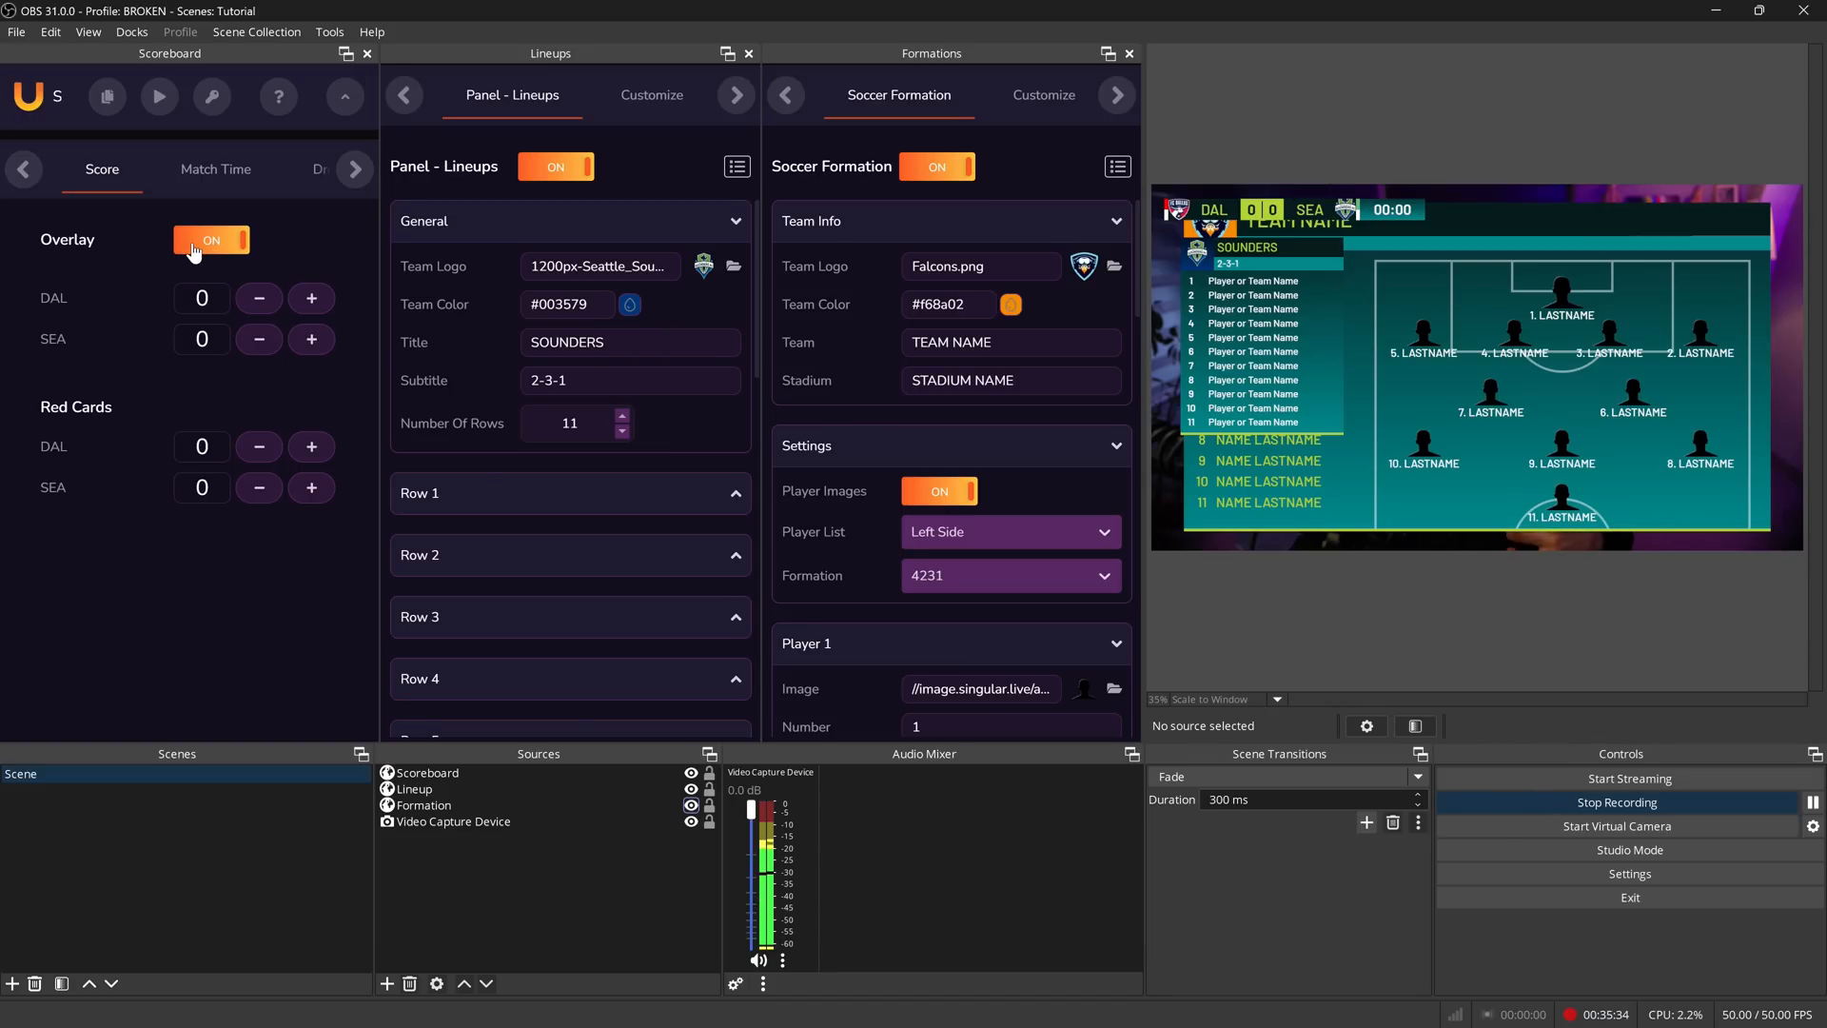
left_click(207, 241)
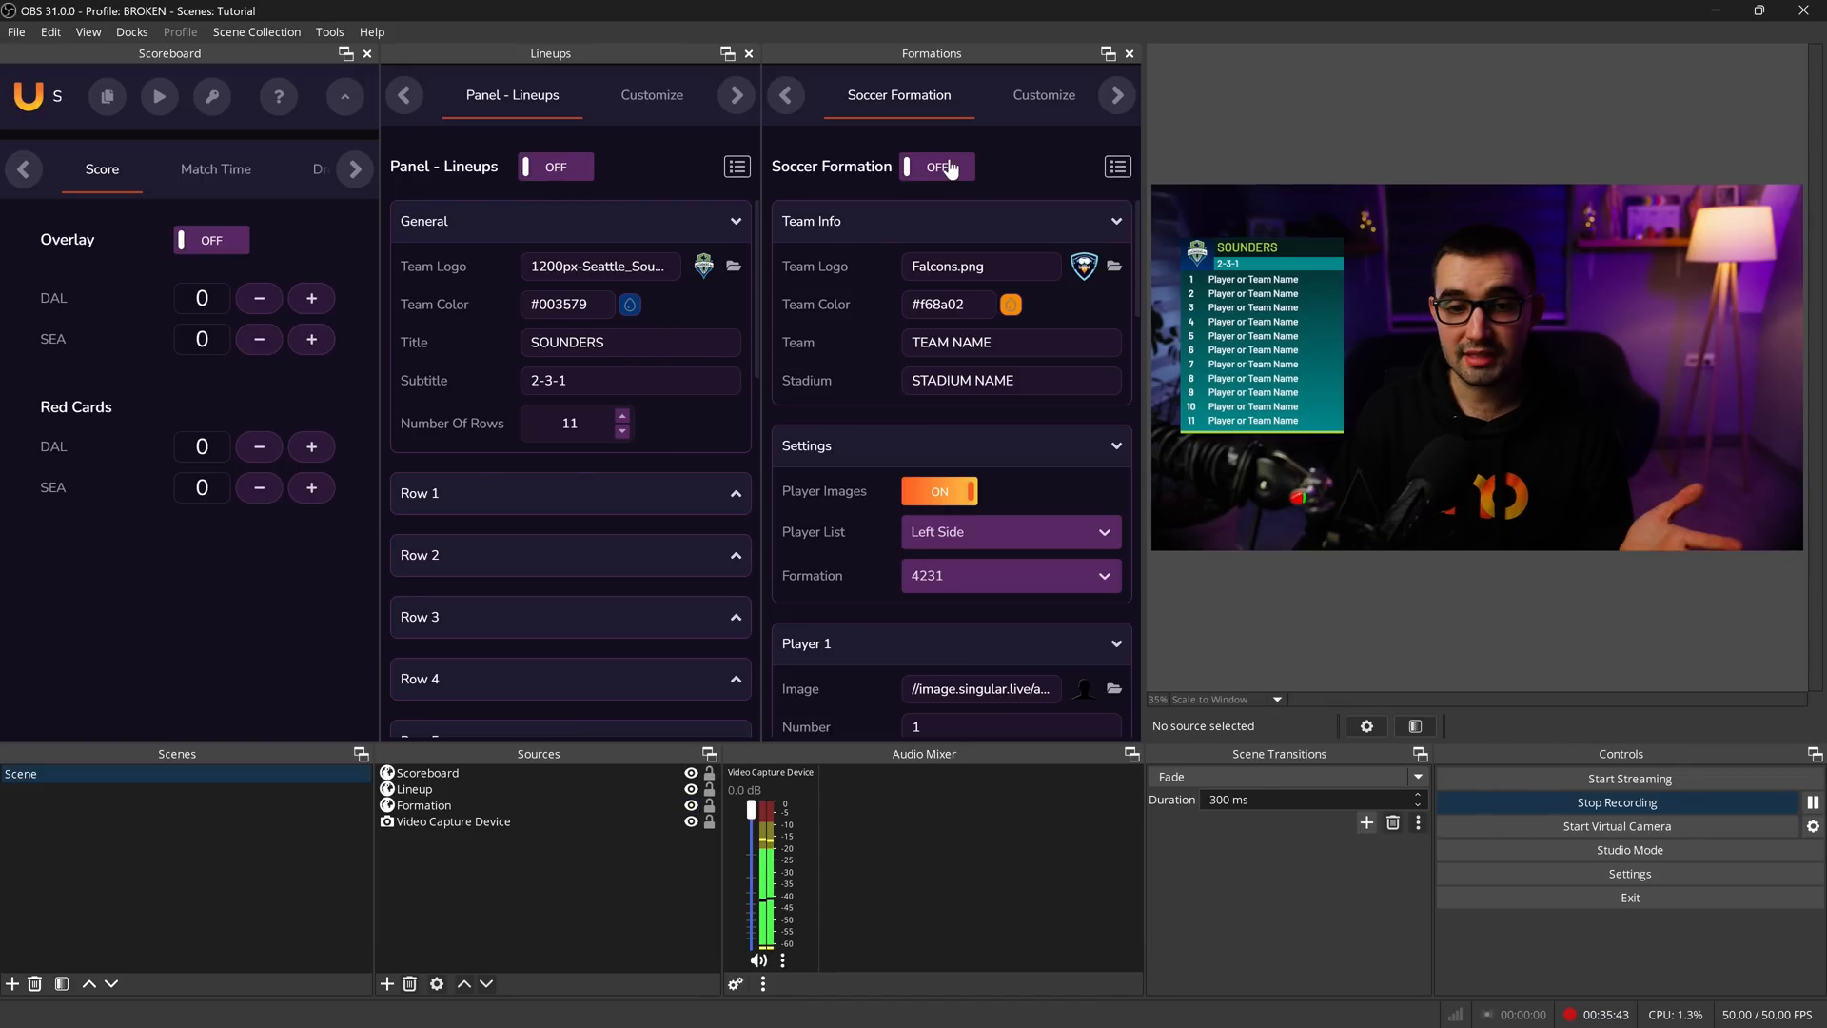
left_click(193, 250)
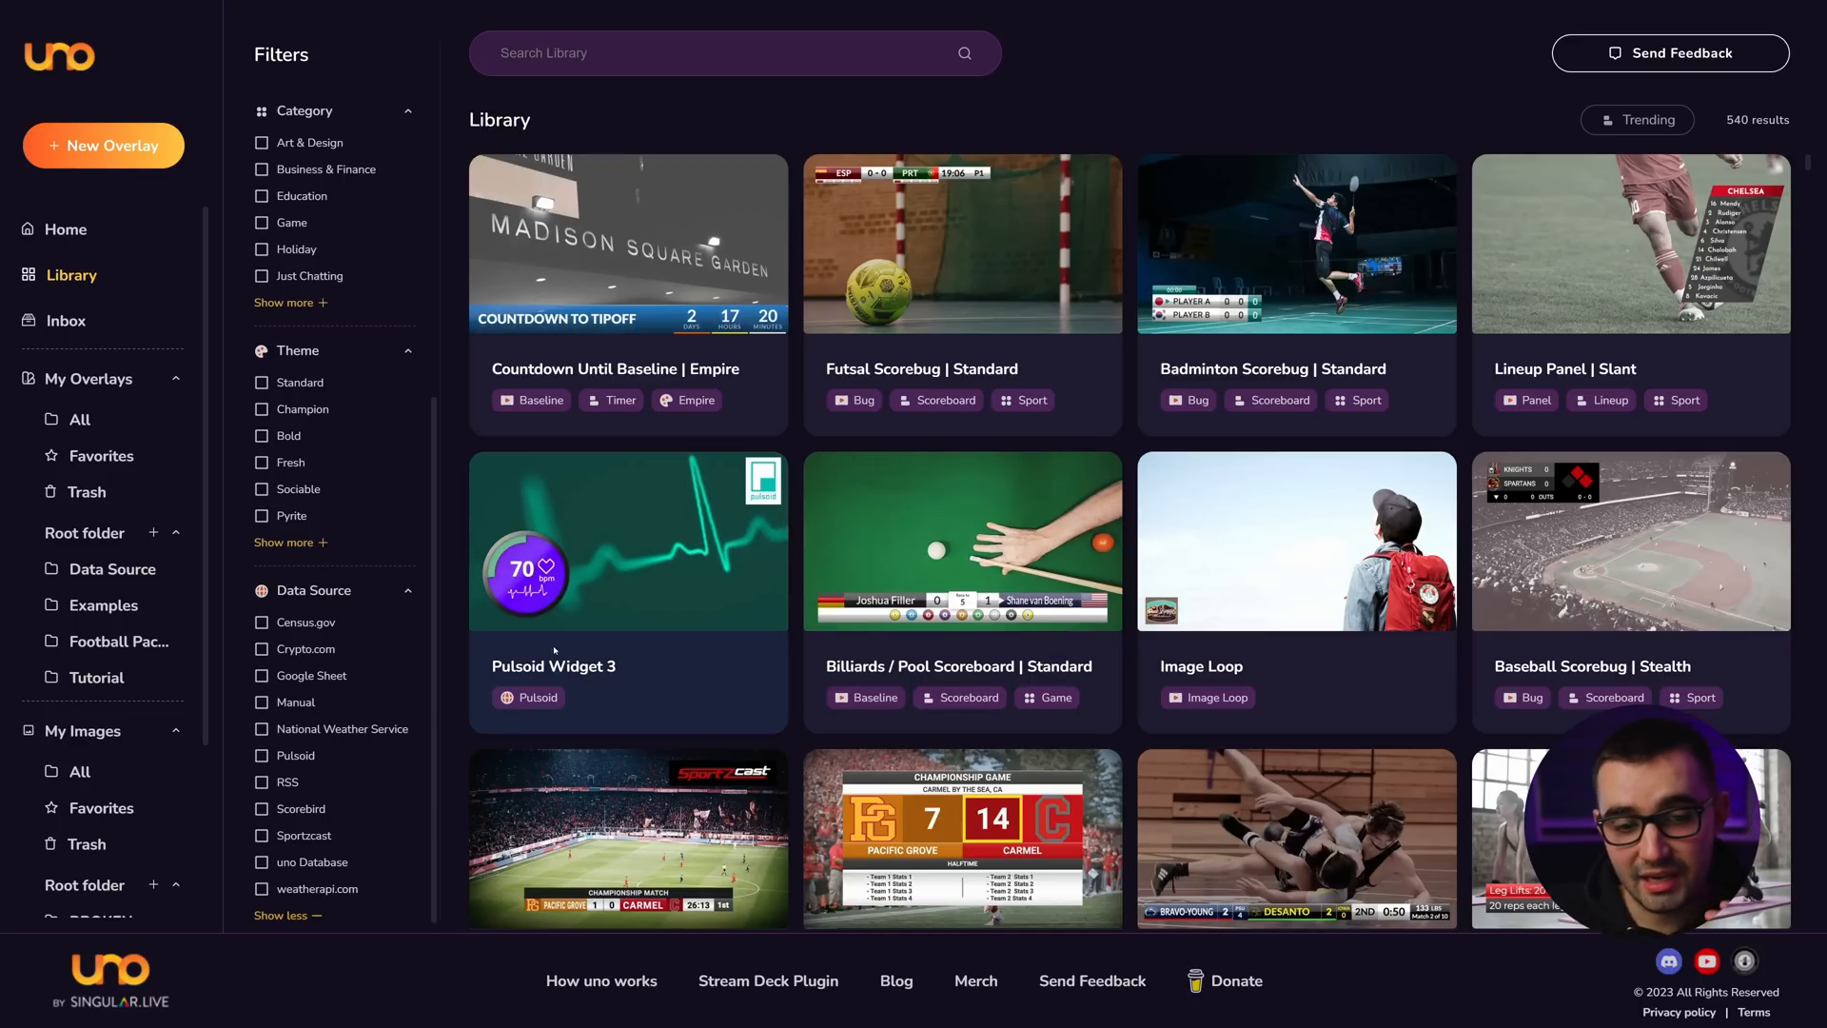
- In the overlays.uno library, filter by the Google Sheet data source and open Player Lower Third | Standard
left_click(299, 678)
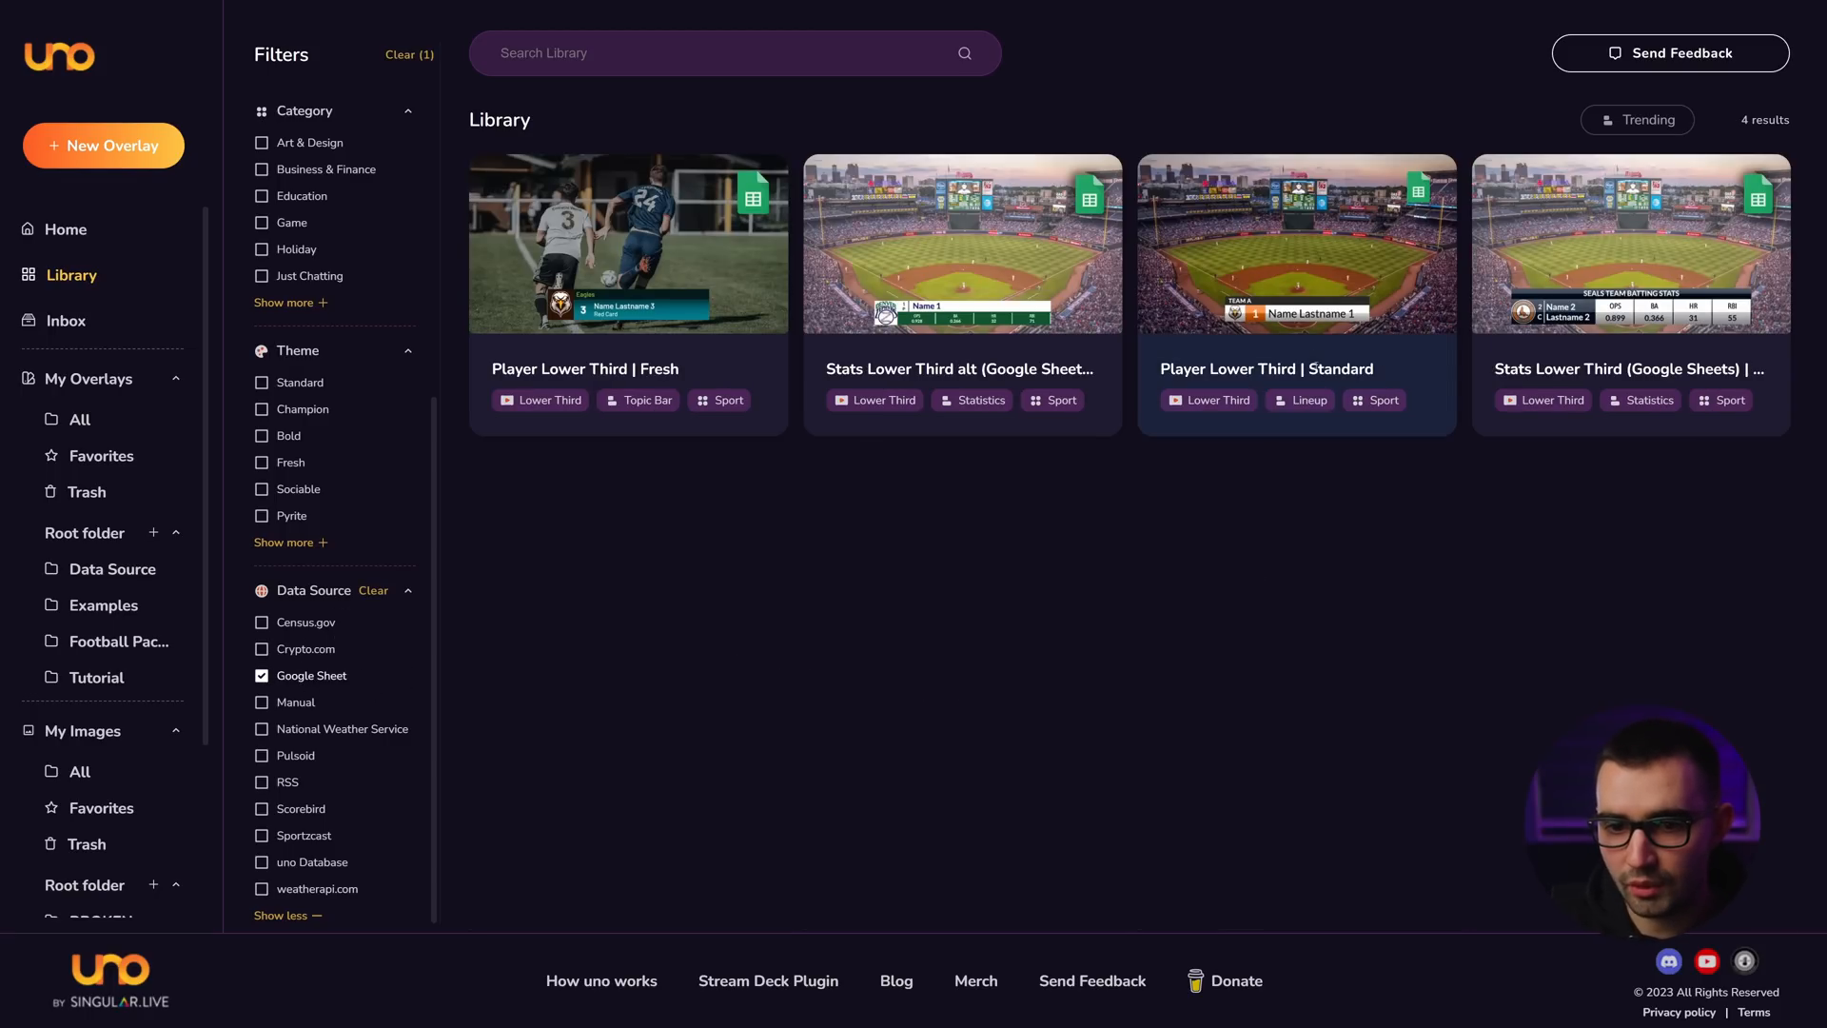
left_click(1263, 374)
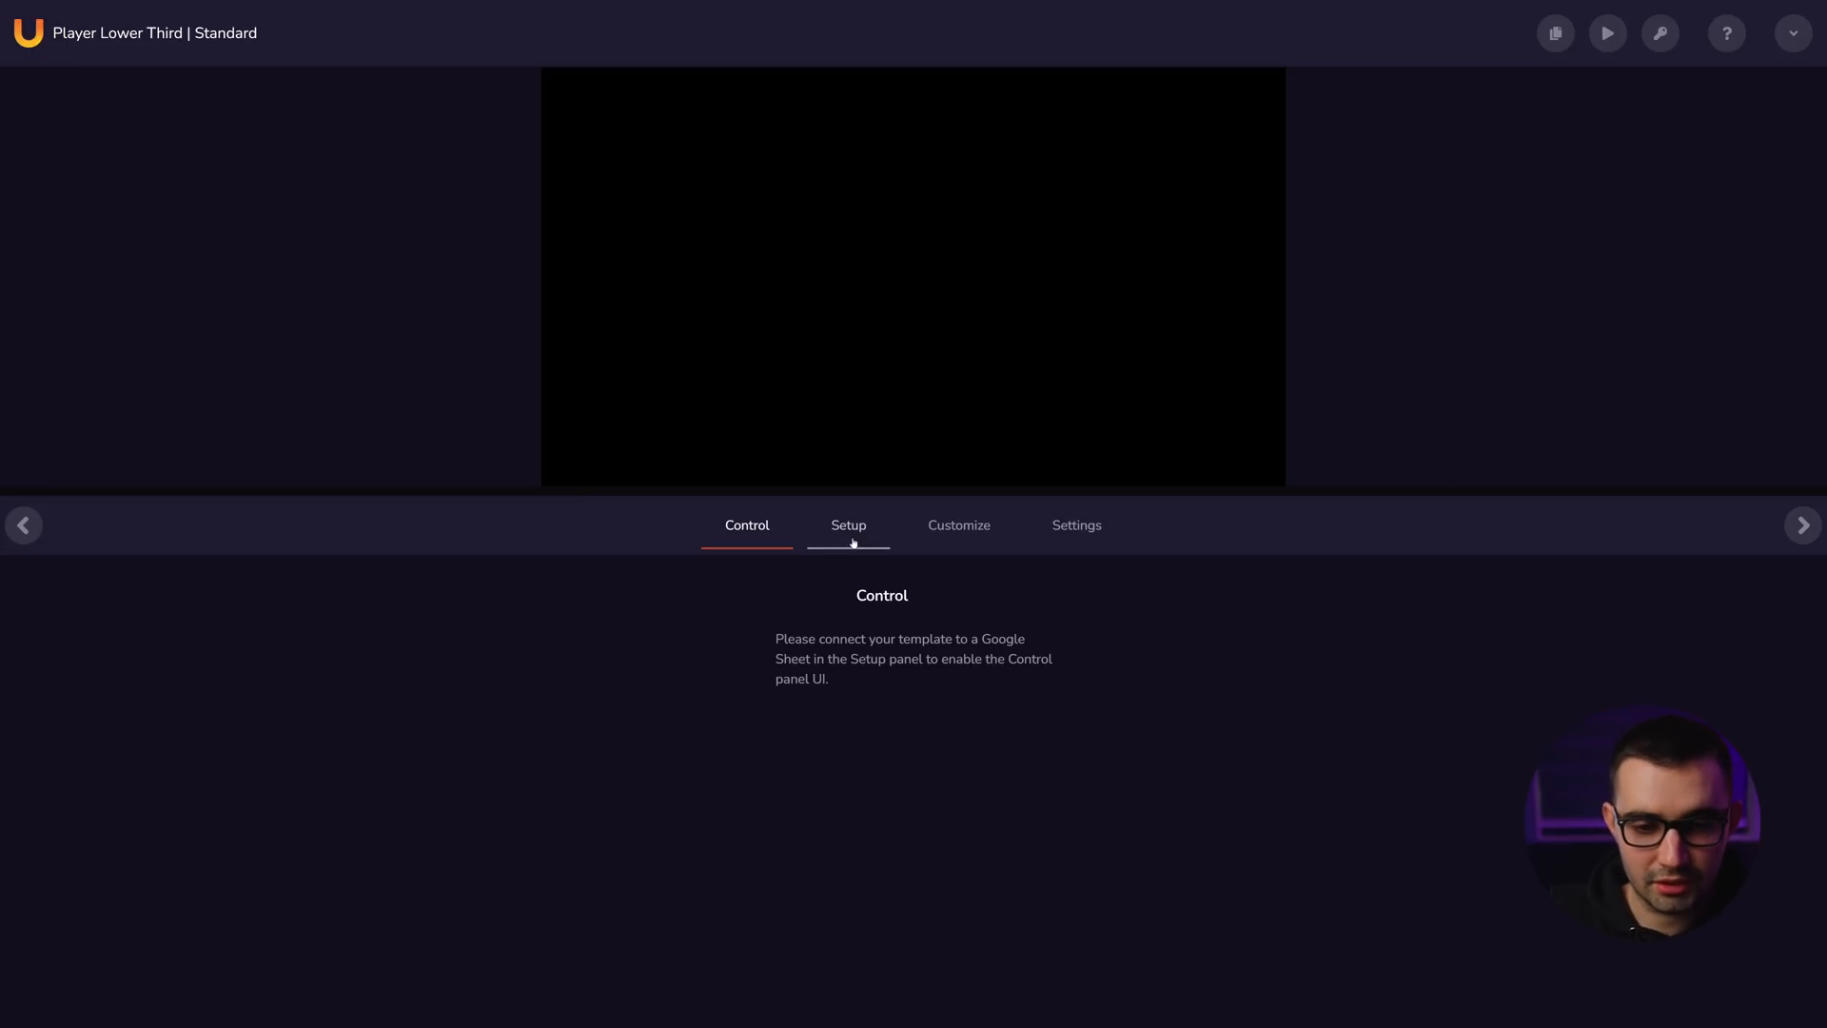
- Connect the overlay to a Google Sheet and make a copy of the uno Player Lower Third Data document
left_click(852, 539)
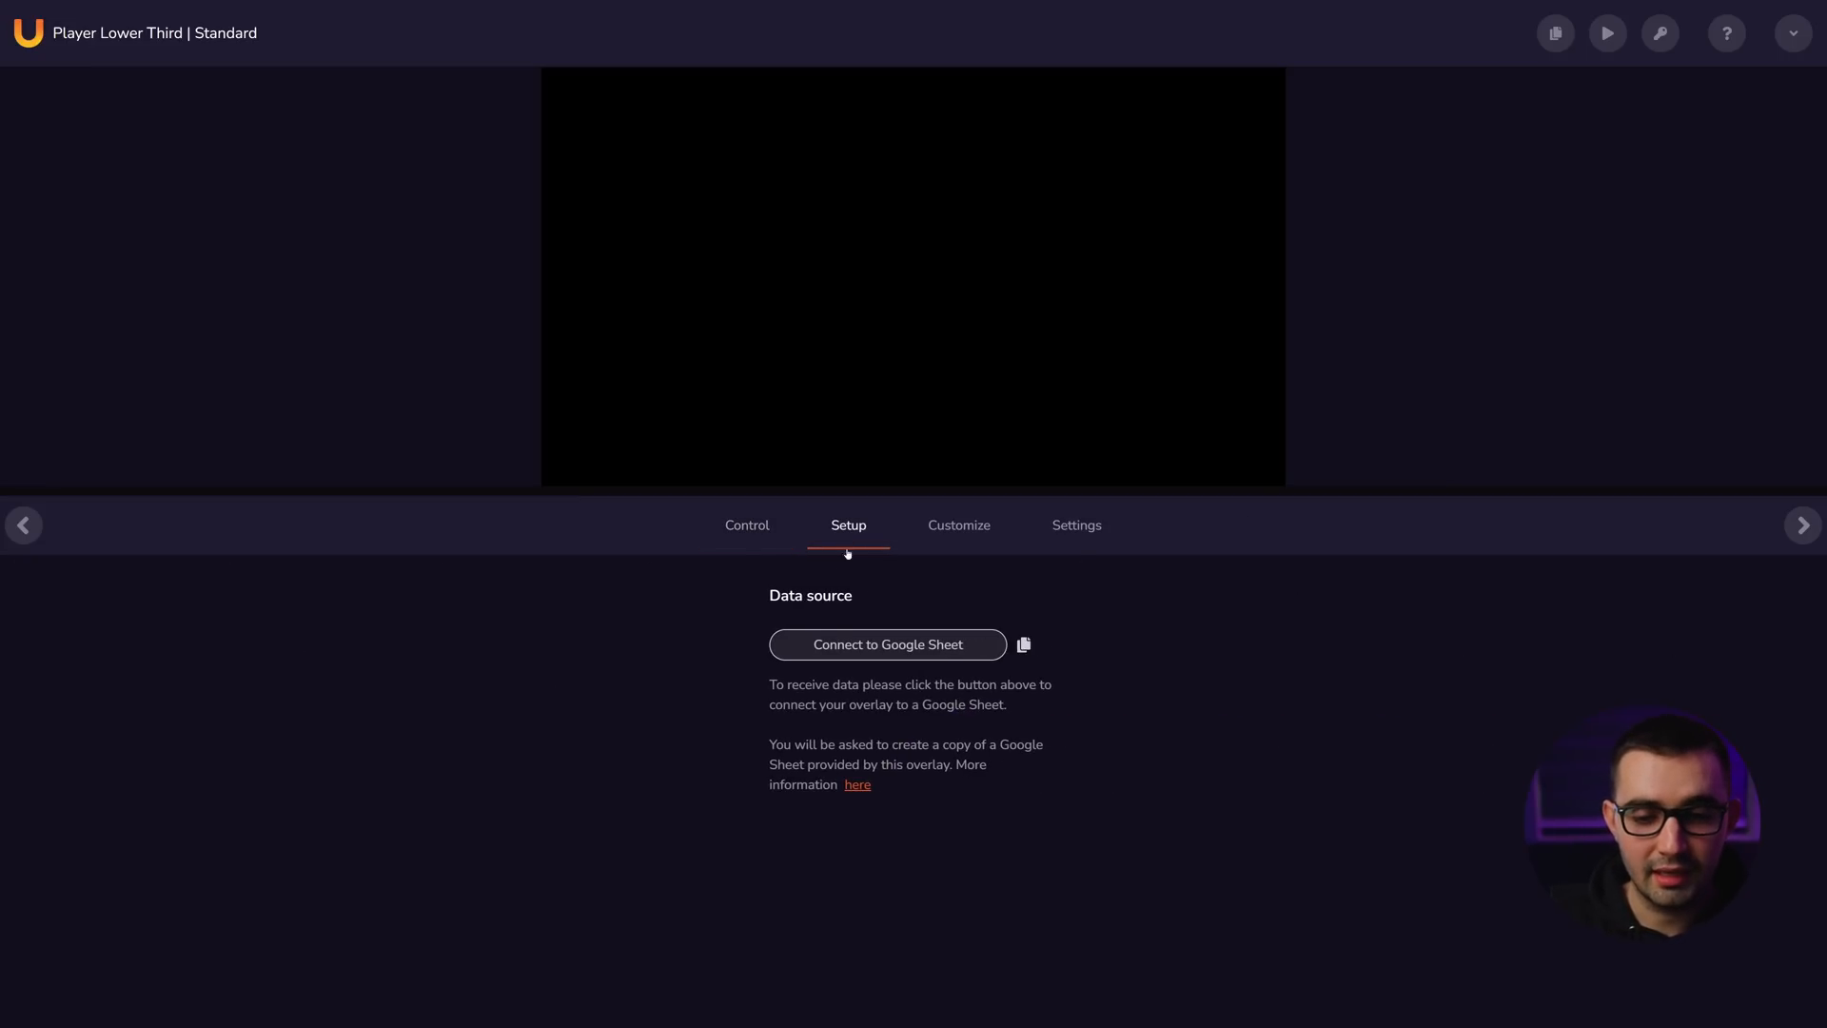
left_click(922, 653)
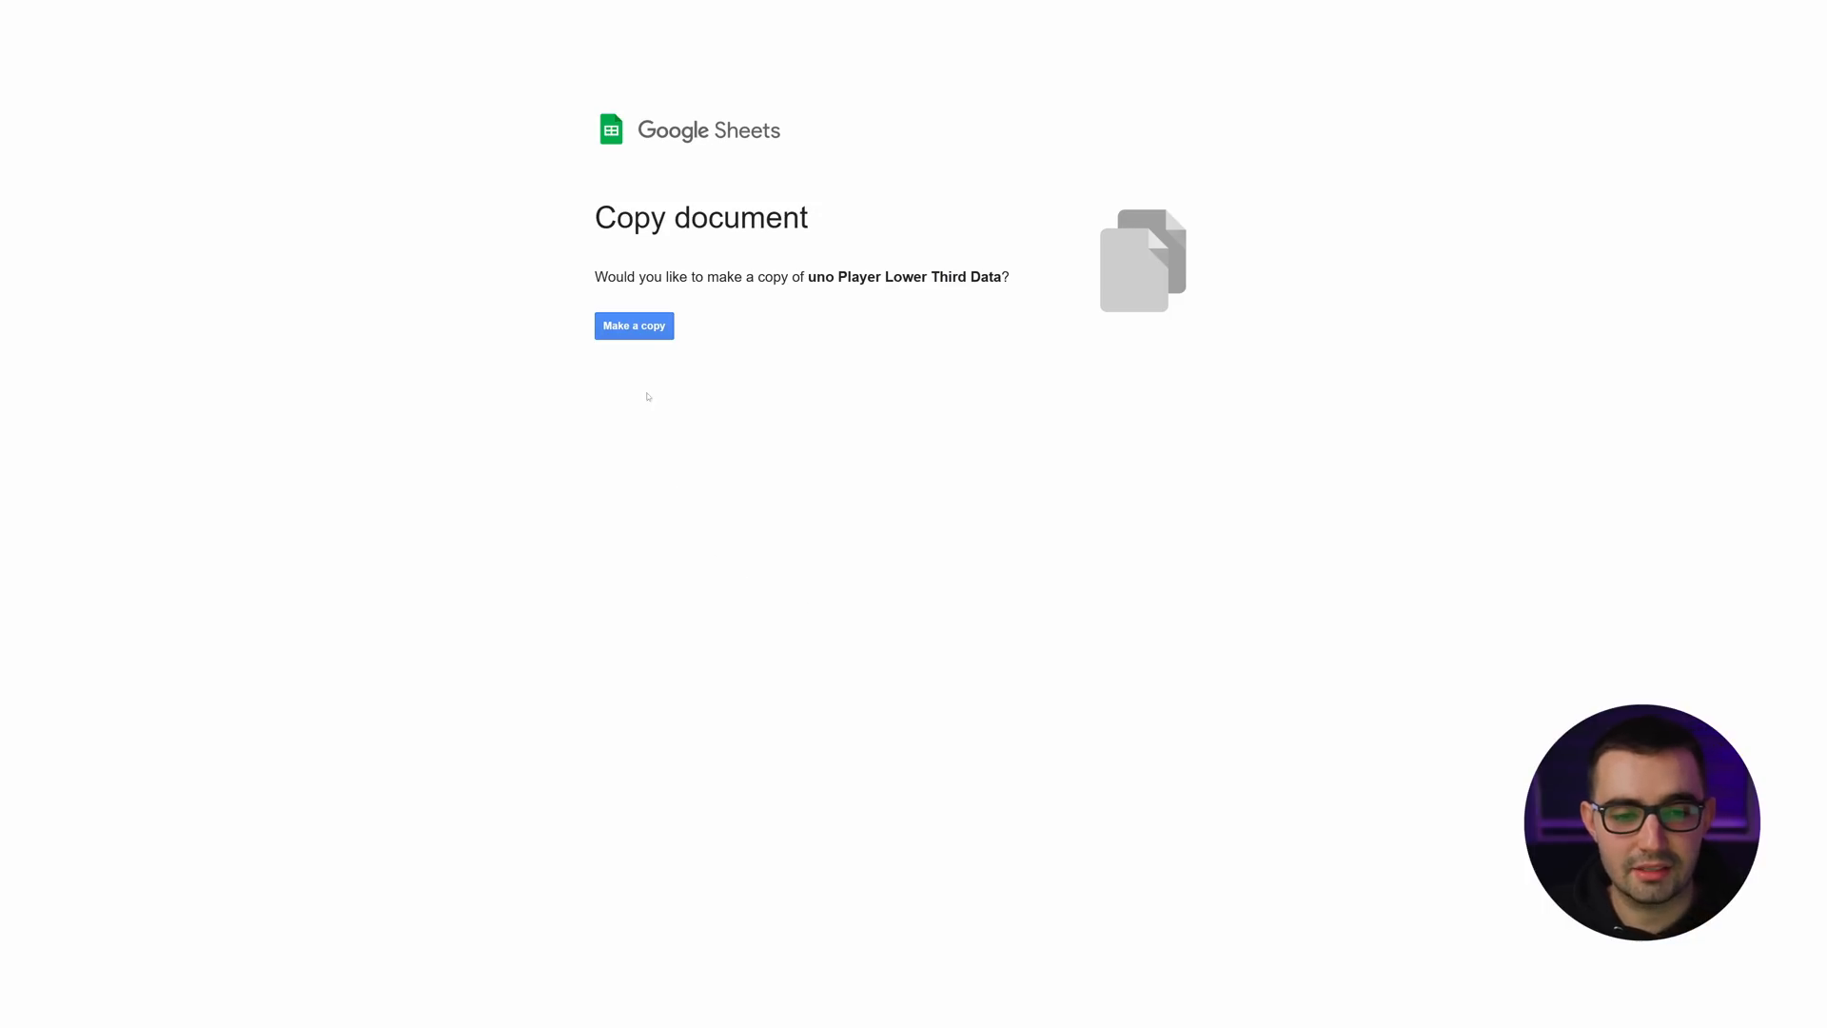
left_click(653, 328)
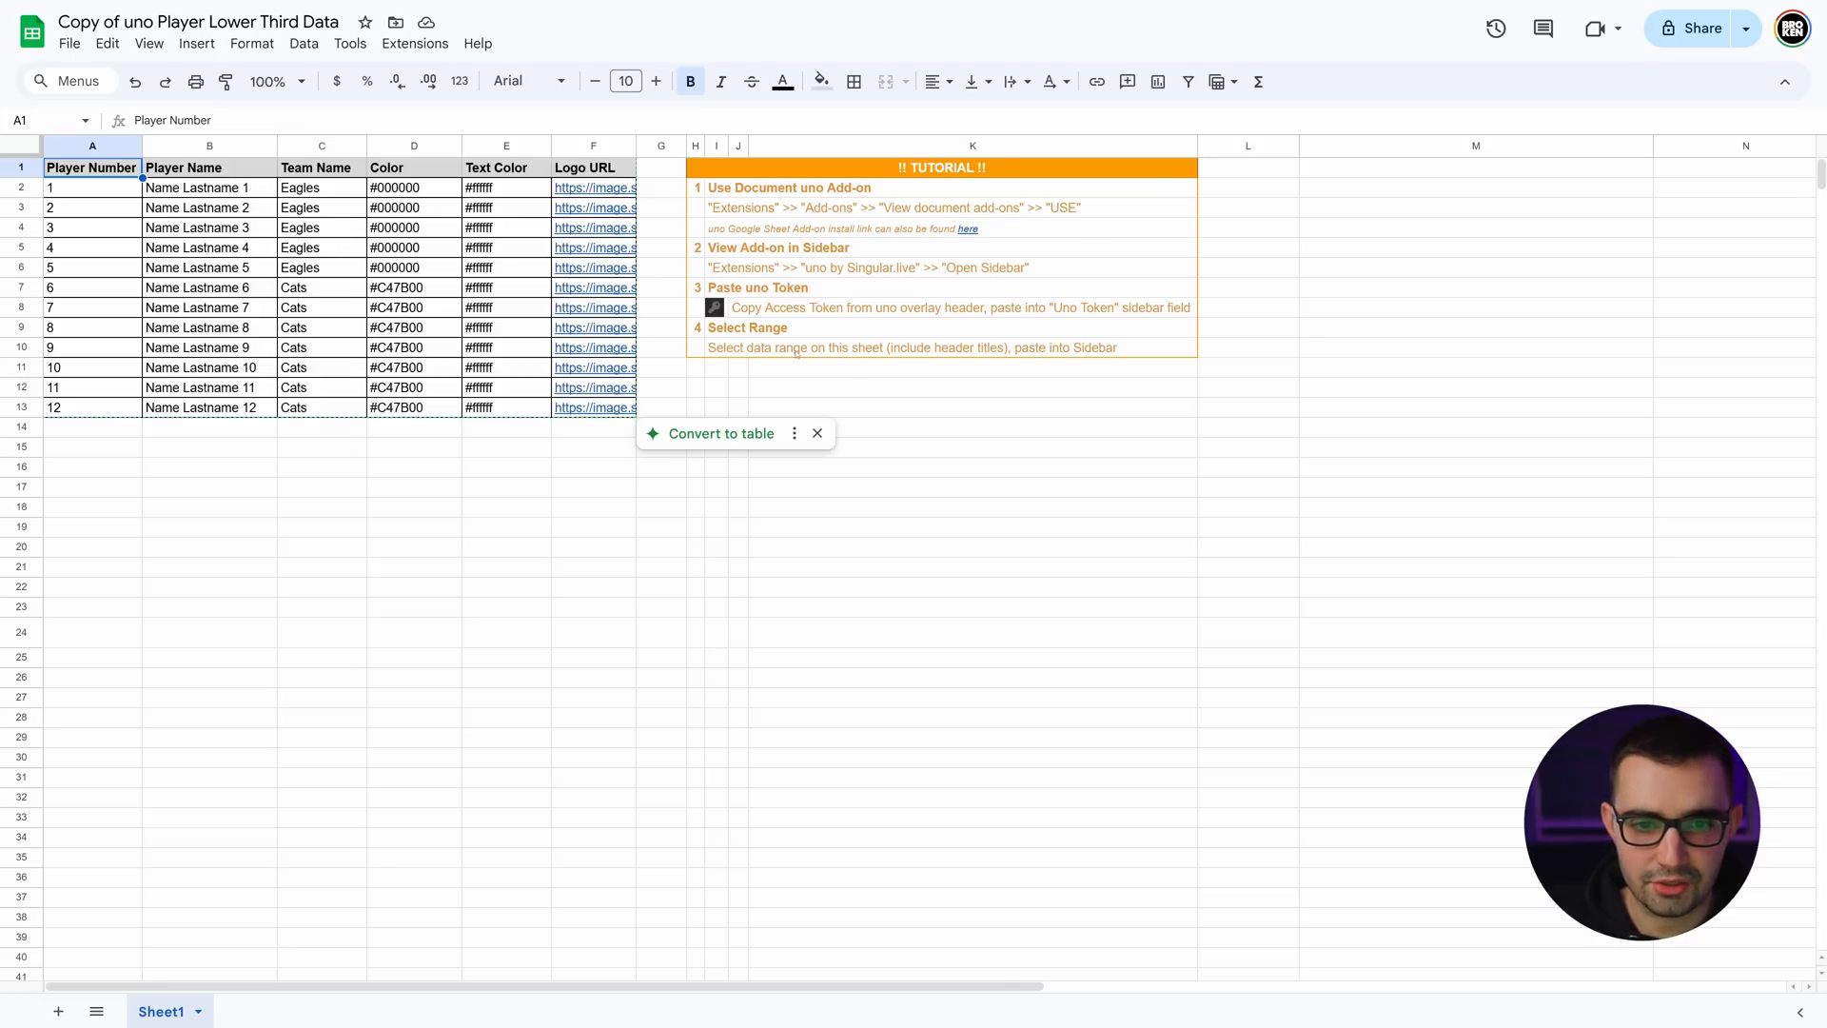
- Check in the sheet's add-on manager whether the uno by Singular.live add-on is installed
left_click(415, 43)
mouse_move(571, 77)
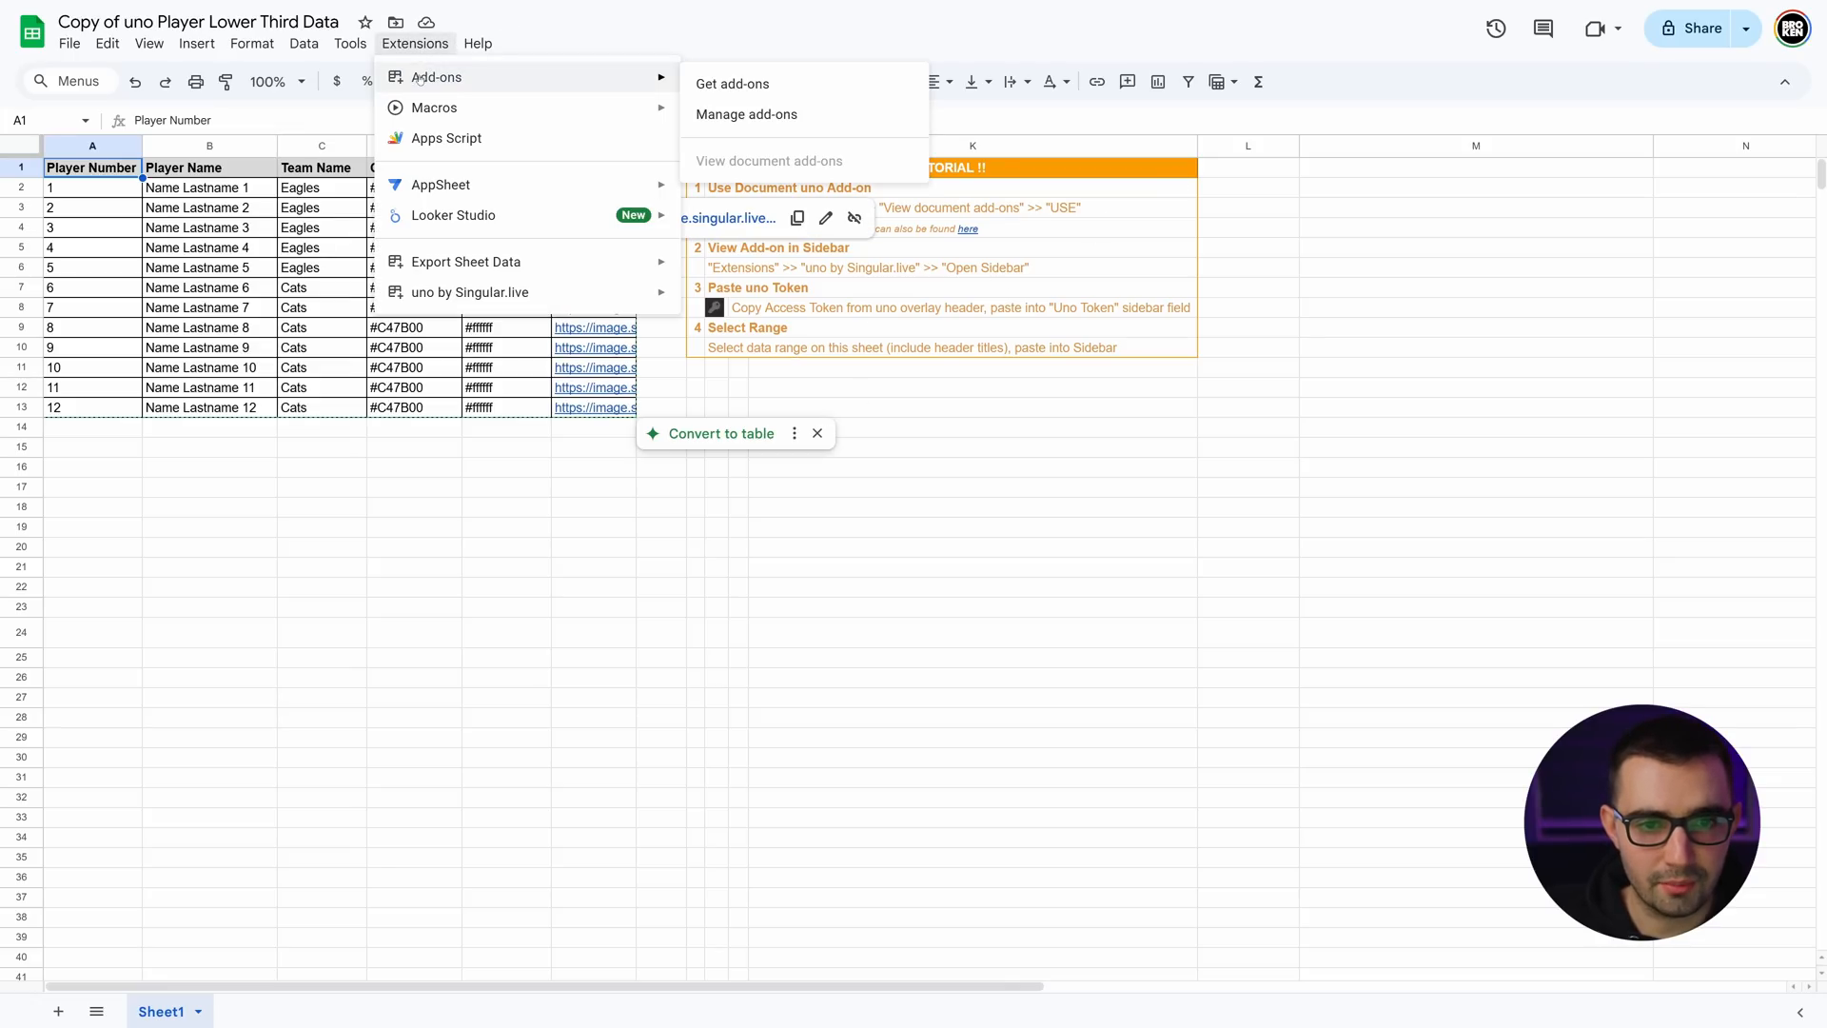
left_click(772, 111)
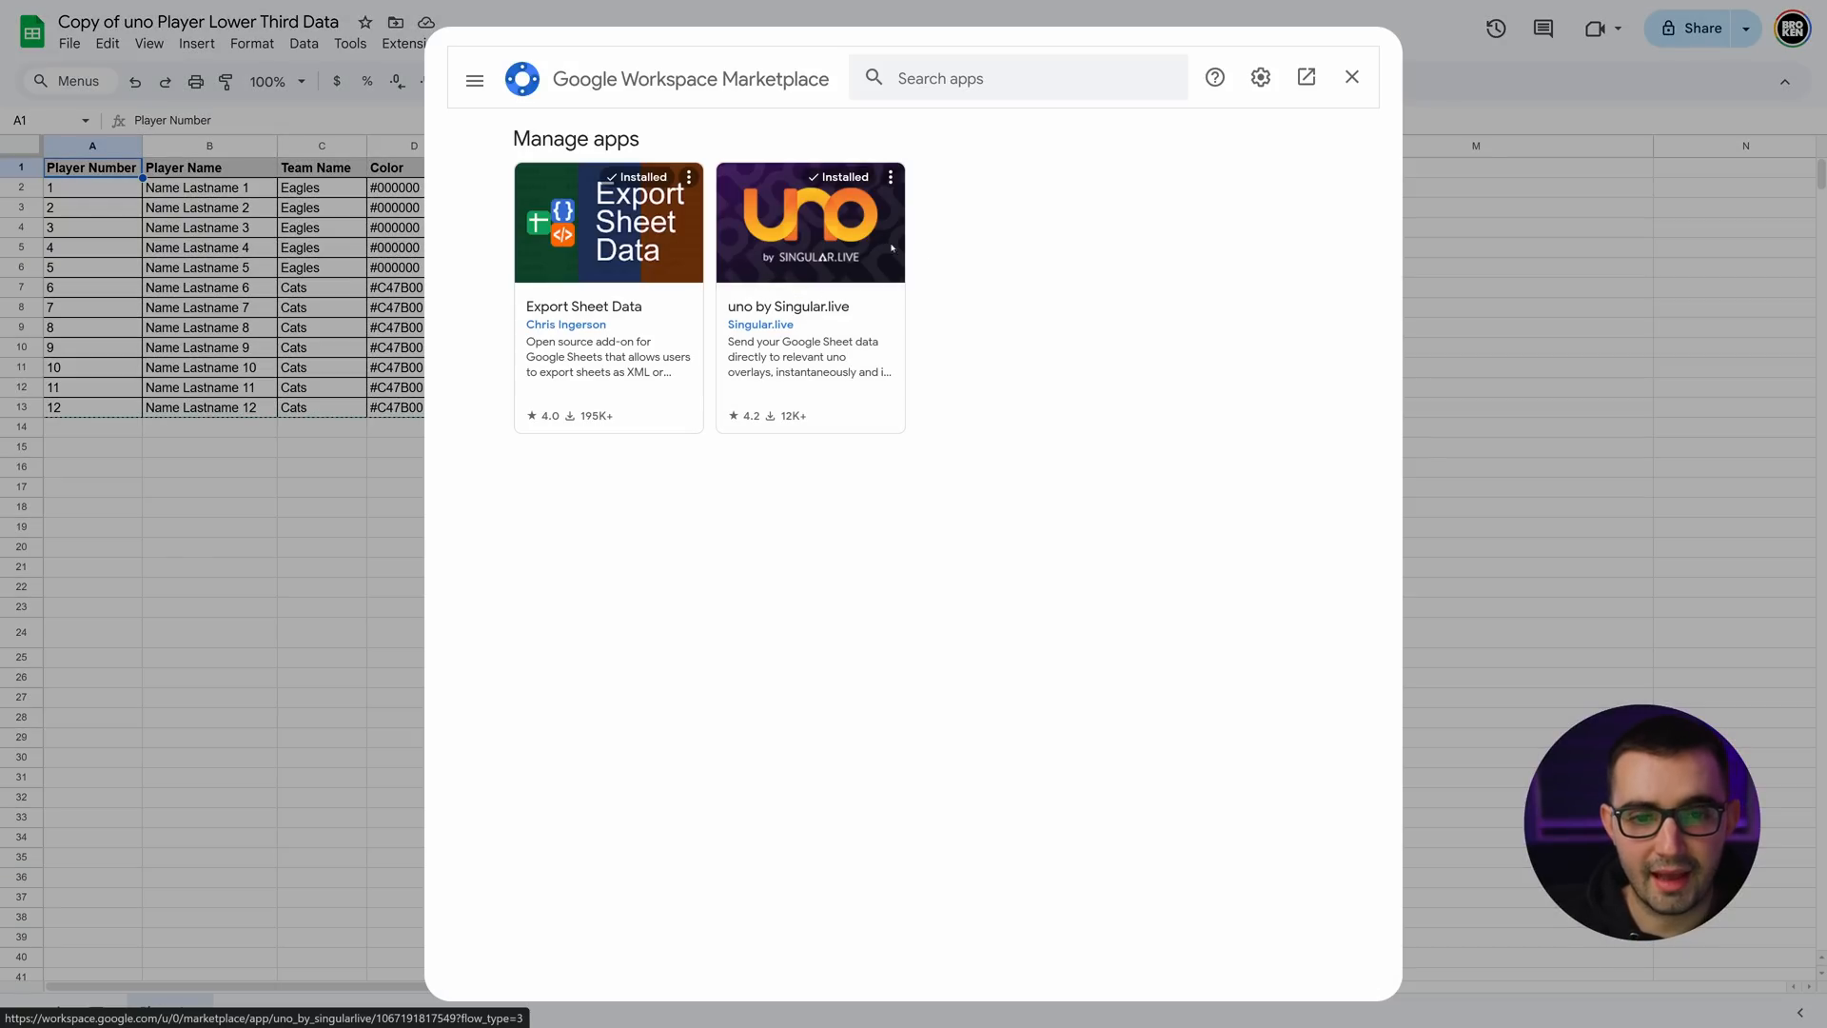
left_click(1352, 76)
- Link the sheet to the overlay through the uno by Singular.live add-on with the overlay's access token and the data range Sheet1!A1:F13
left_click(415, 43)
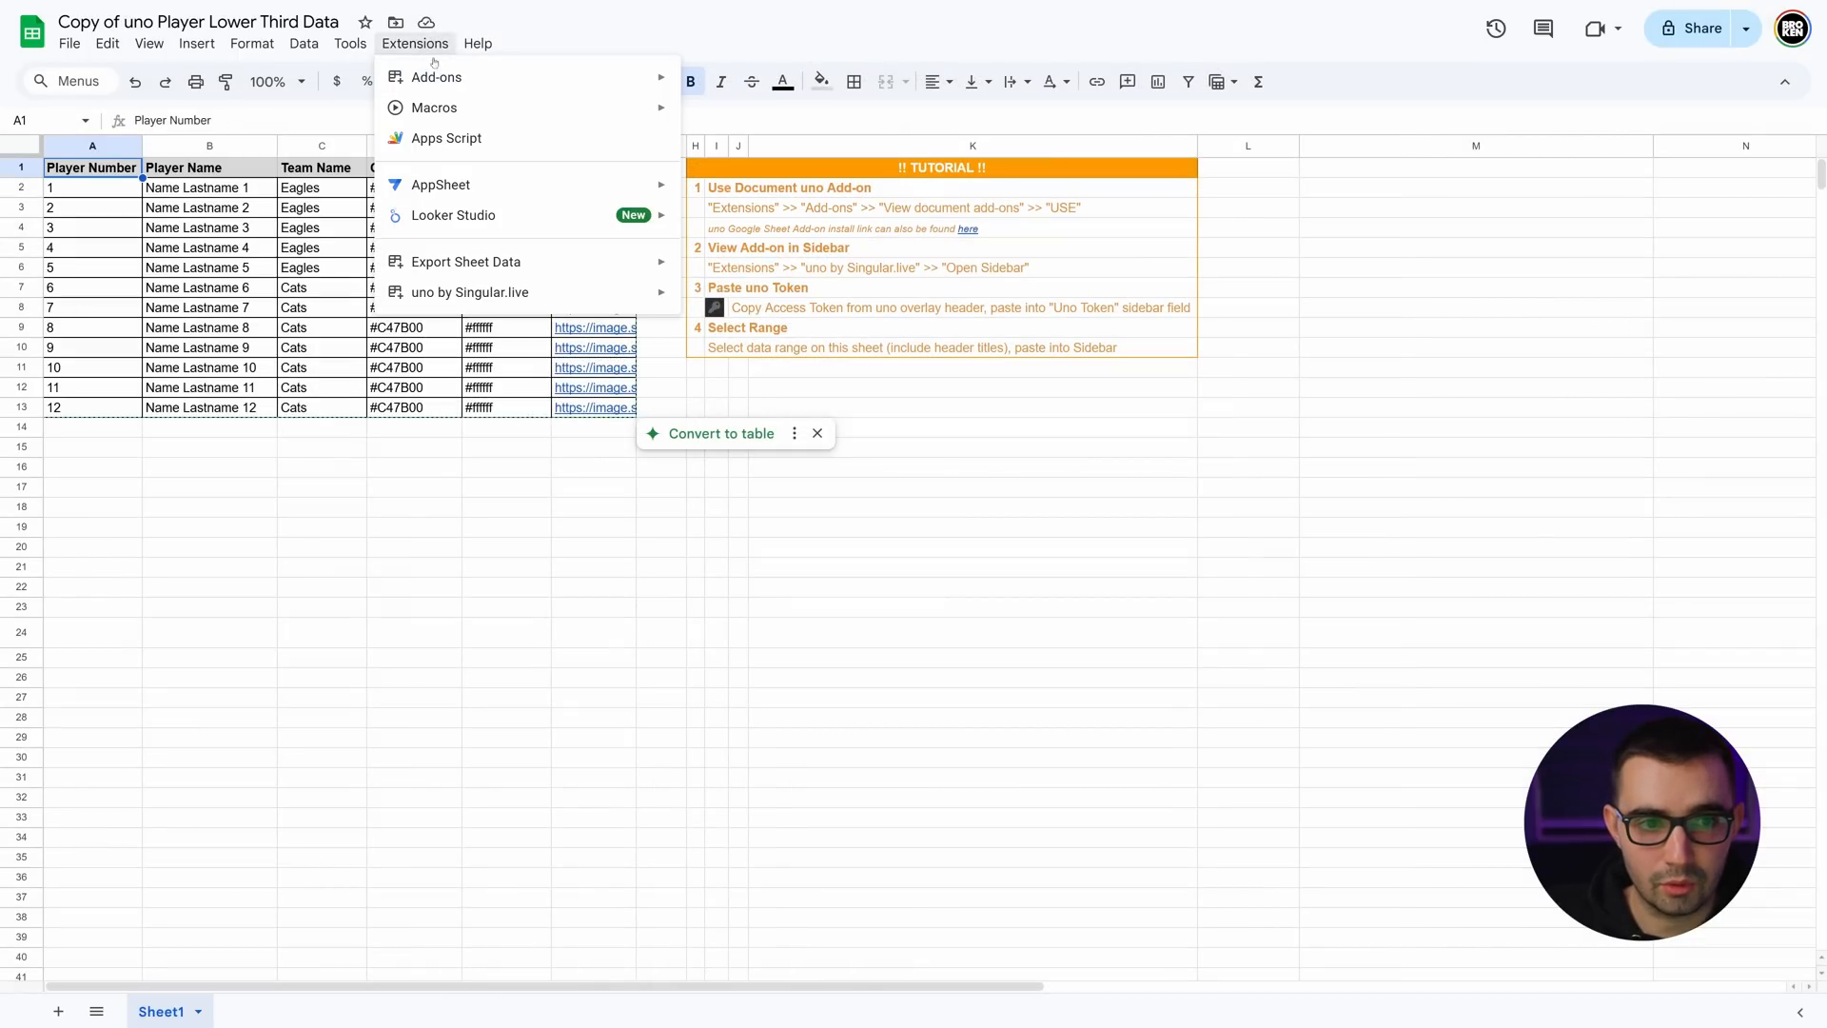
mouse_move(495, 293)
left_click(742, 301)
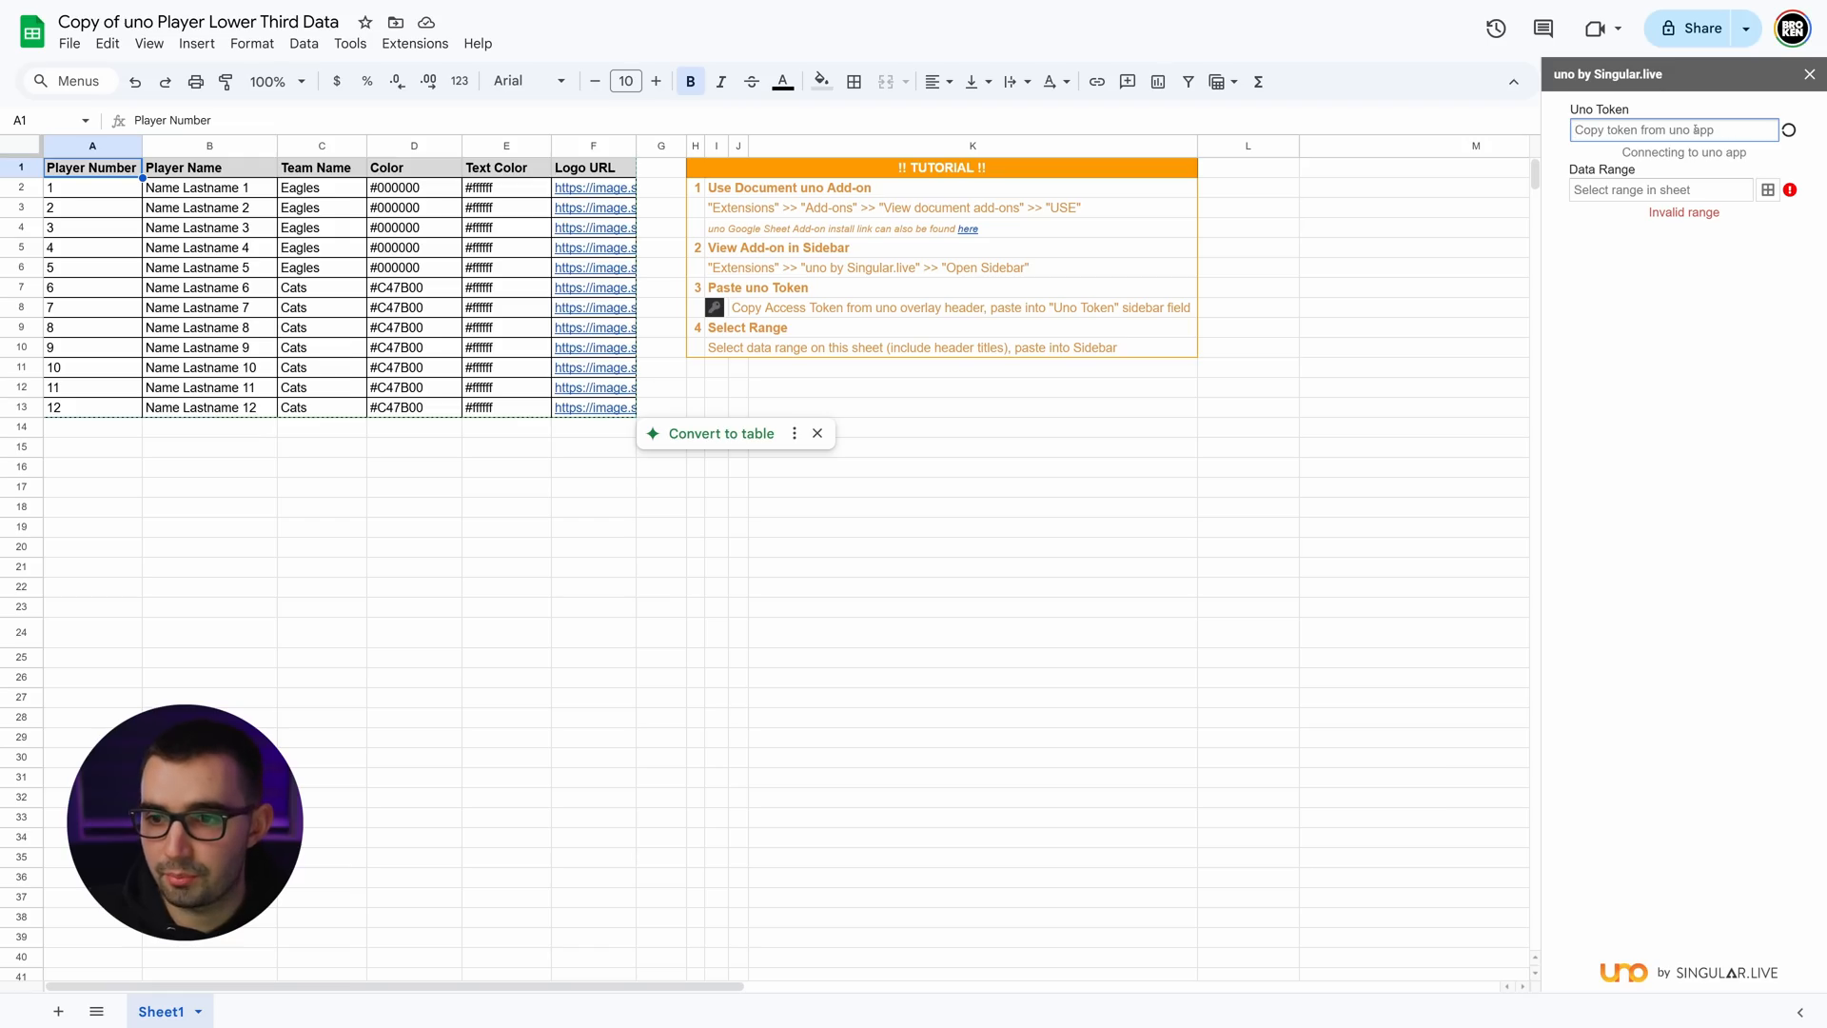
key("ctrl+v")
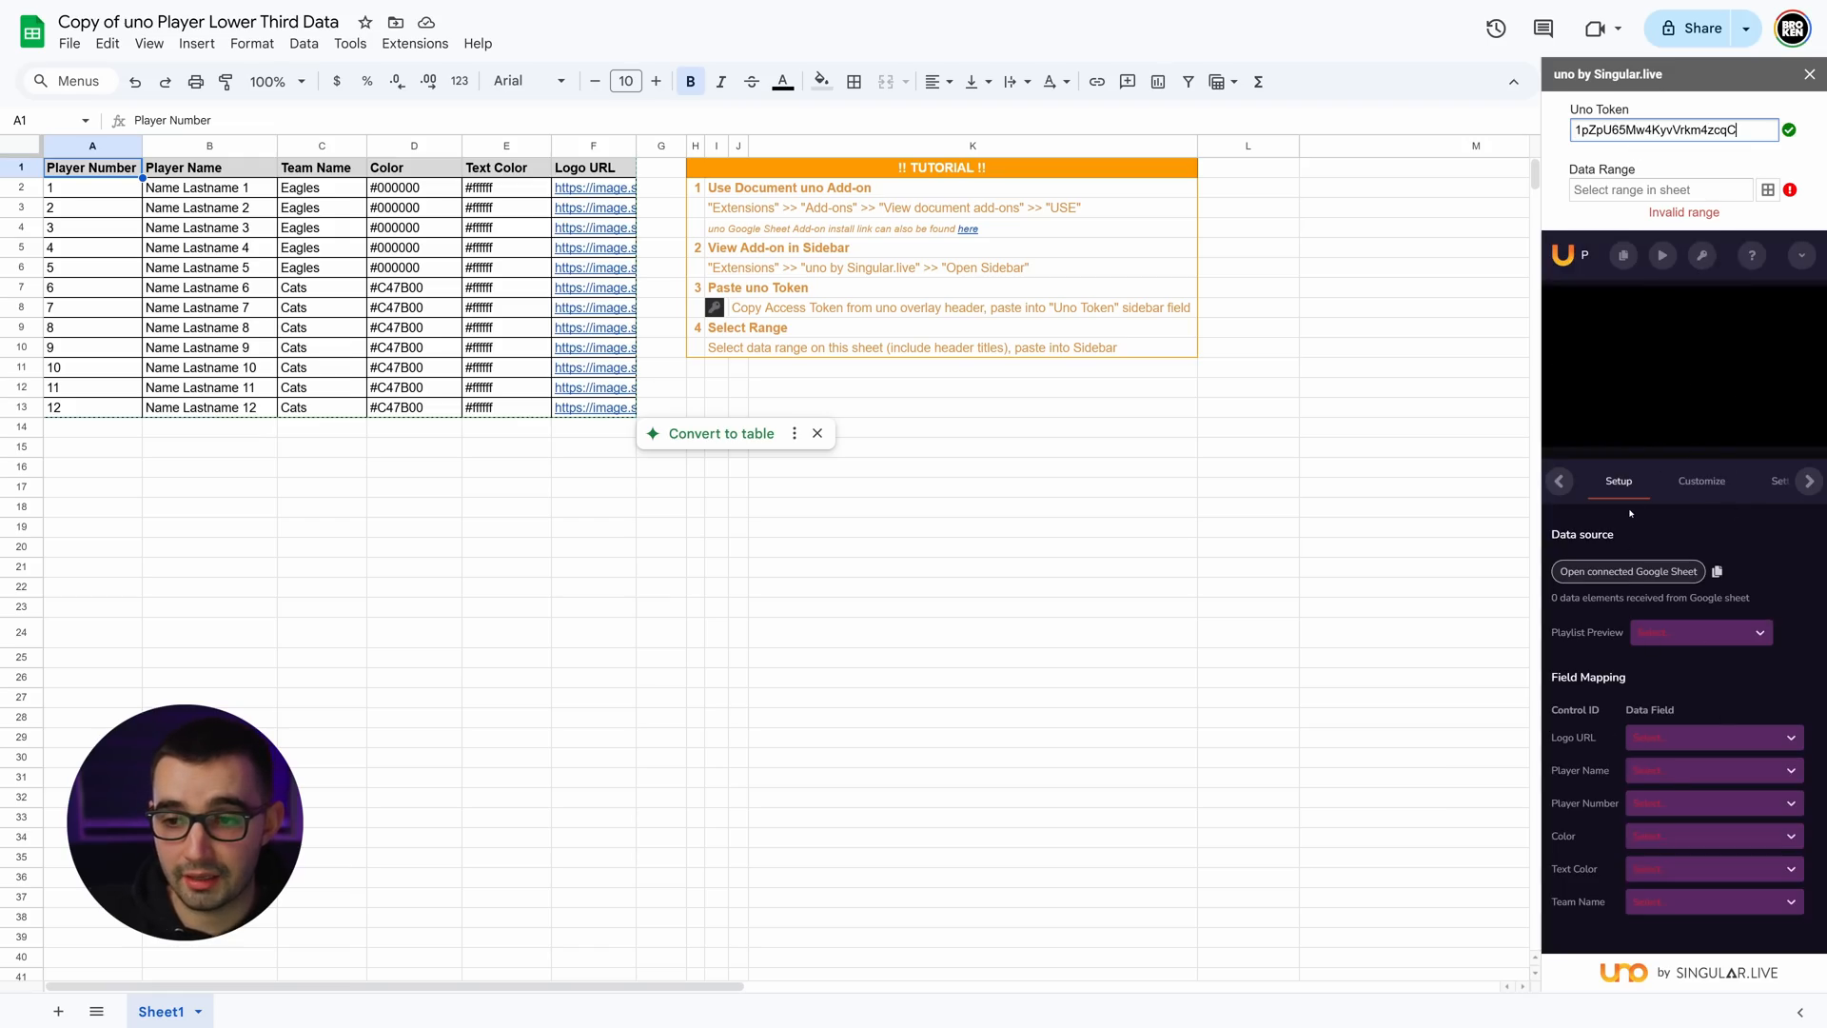
left_click(1765, 191)
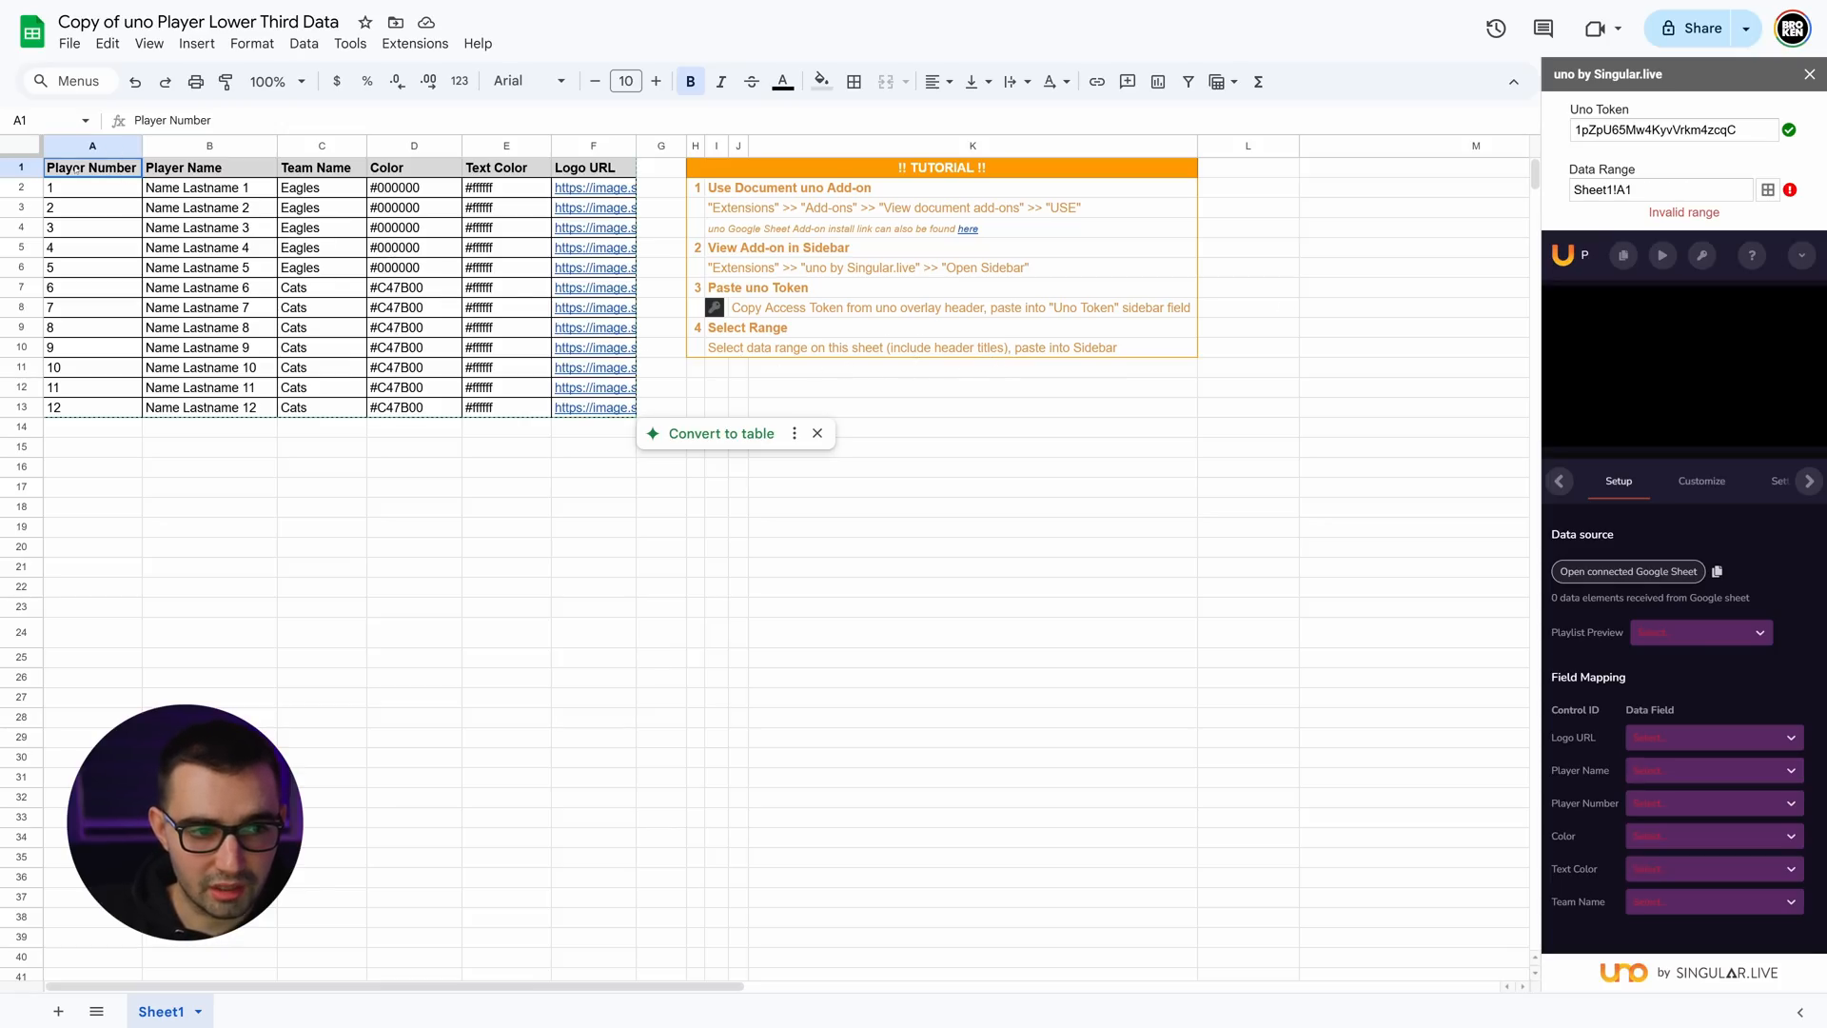
left_click_drag(76, 170, 605, 416)
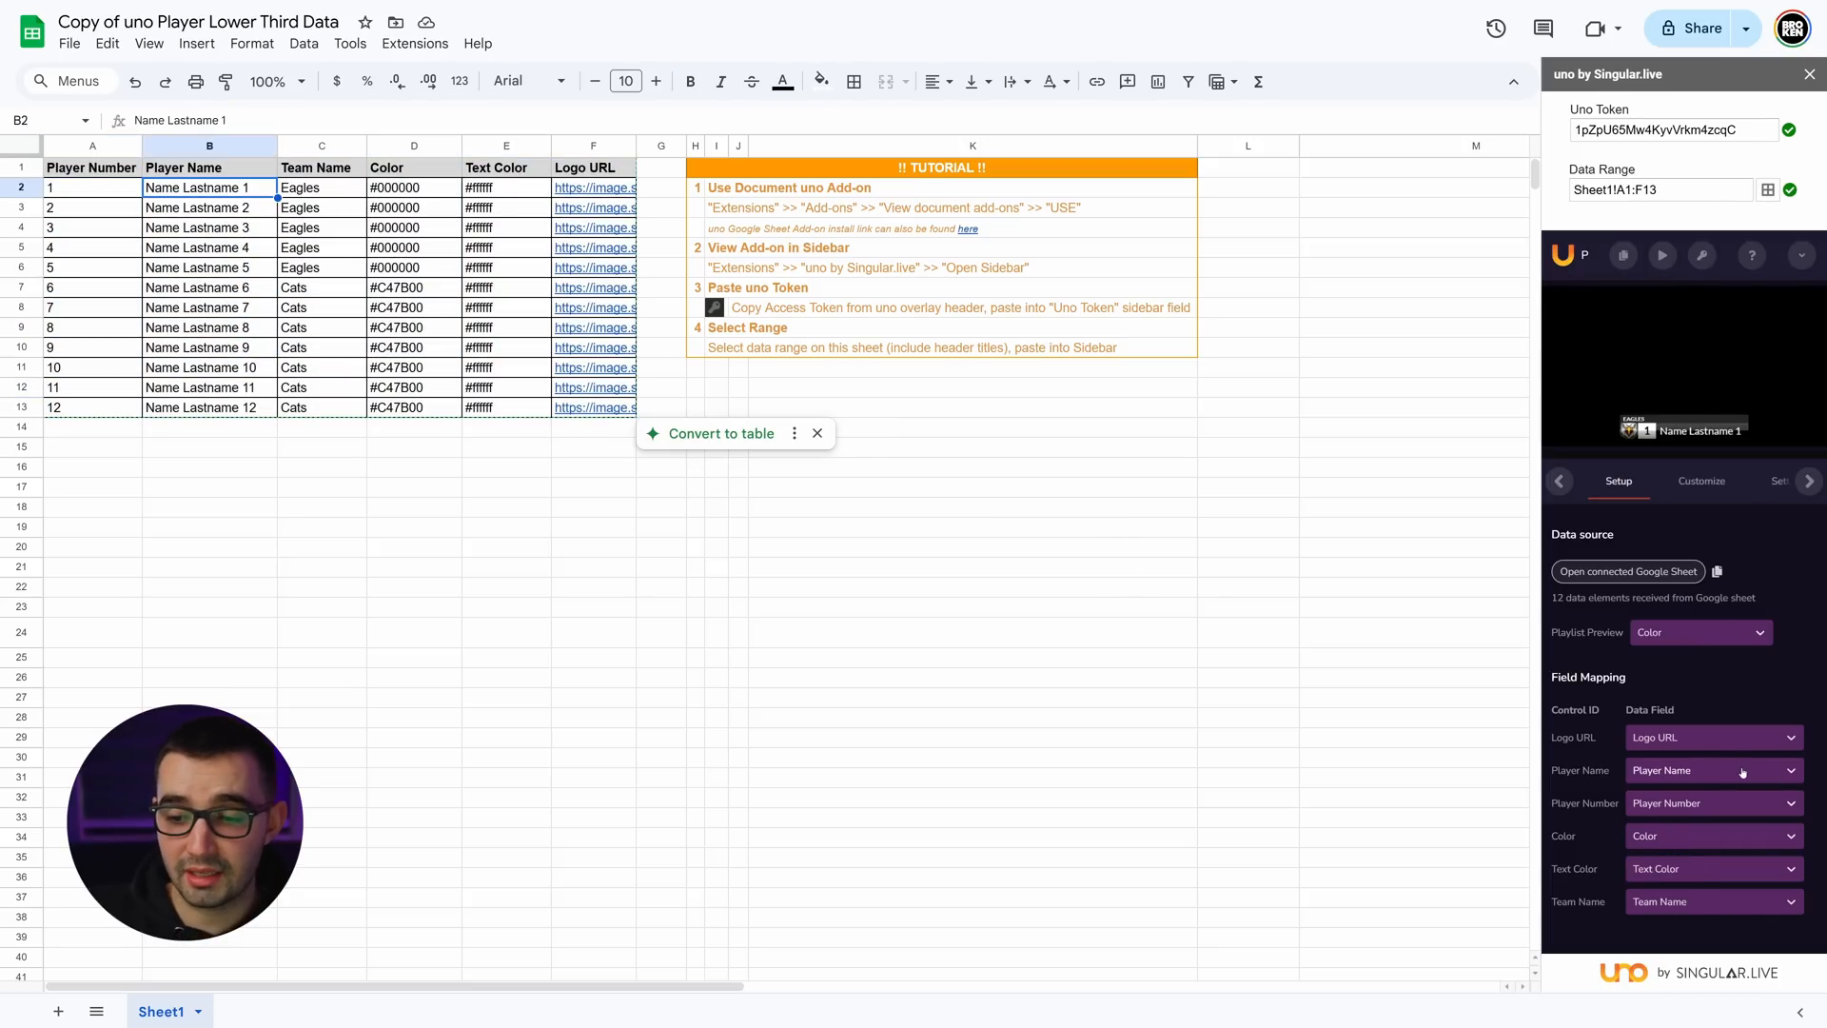
- Test the overlay's control playlist by playing item 2 and returning to item 1
left_click(1559, 485)
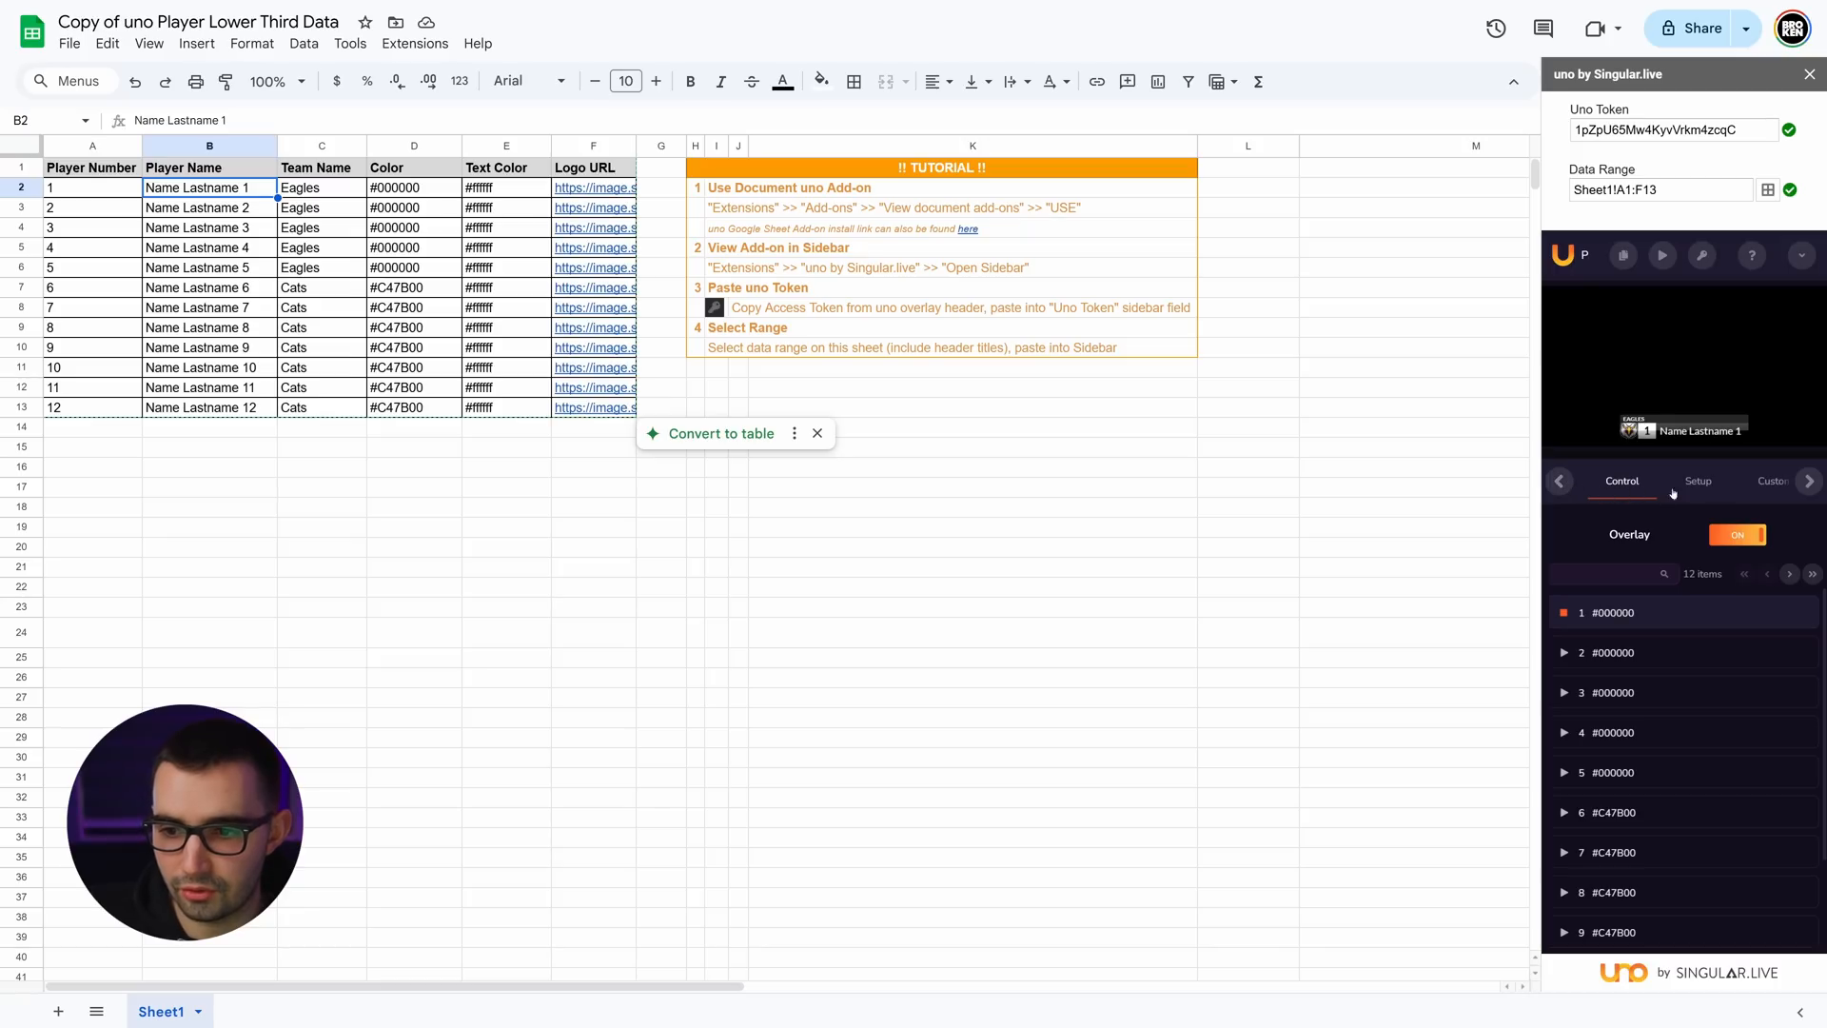
left_click(1564, 653)
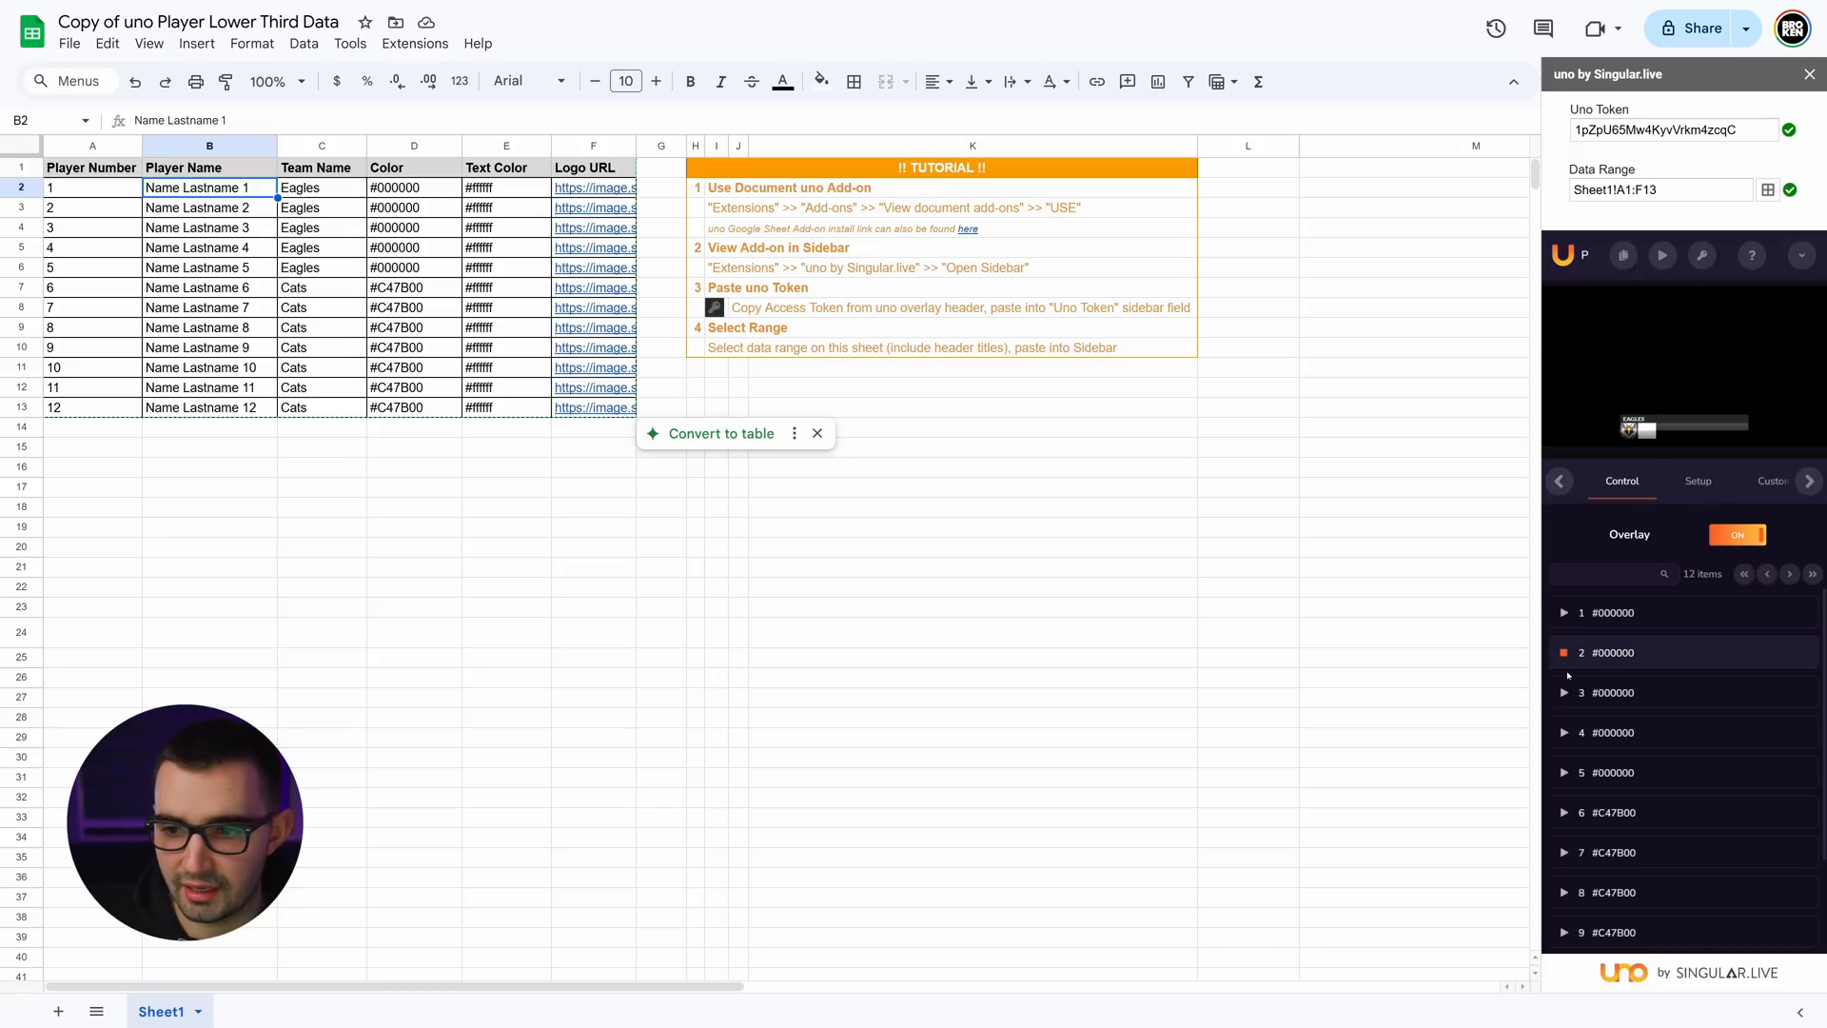
left_click(1564, 613)
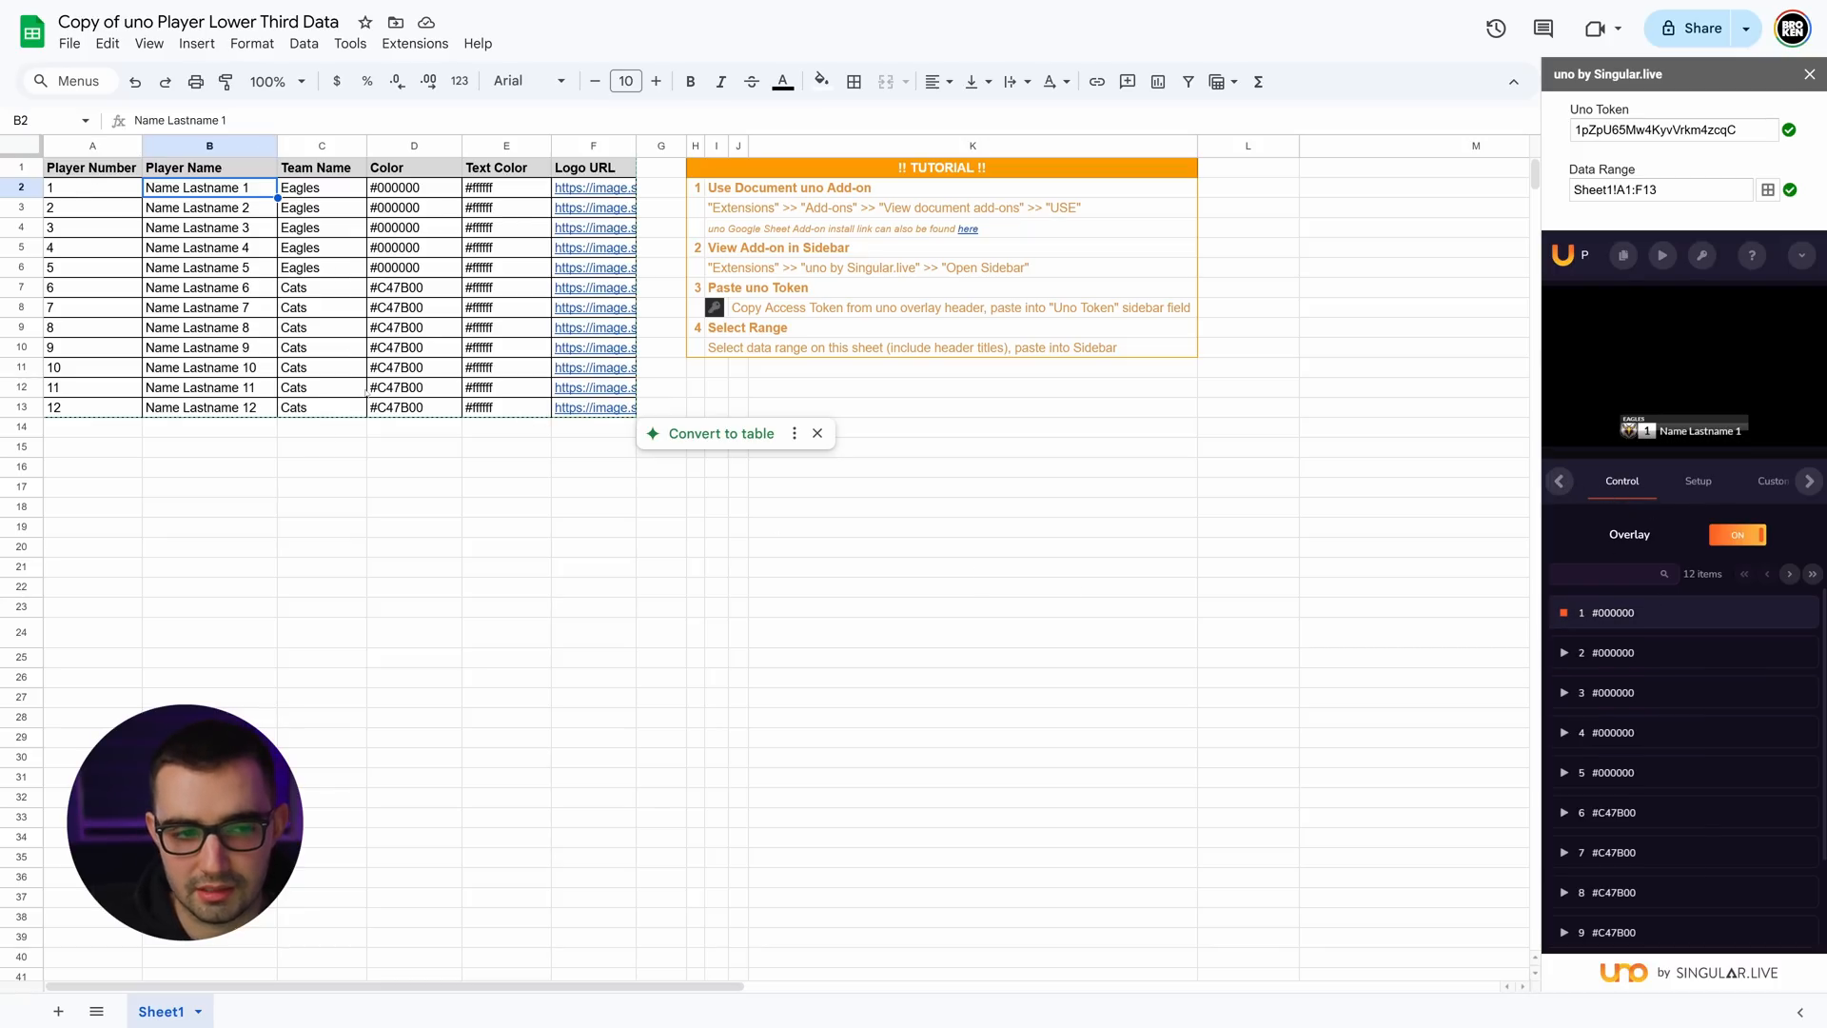
- Name the first three players with a person's full name, Singular Live and UNO Overlays, set teams BROKEN, Singular, Singular, and the first color #FSFAGT
type("Miran Behluli")
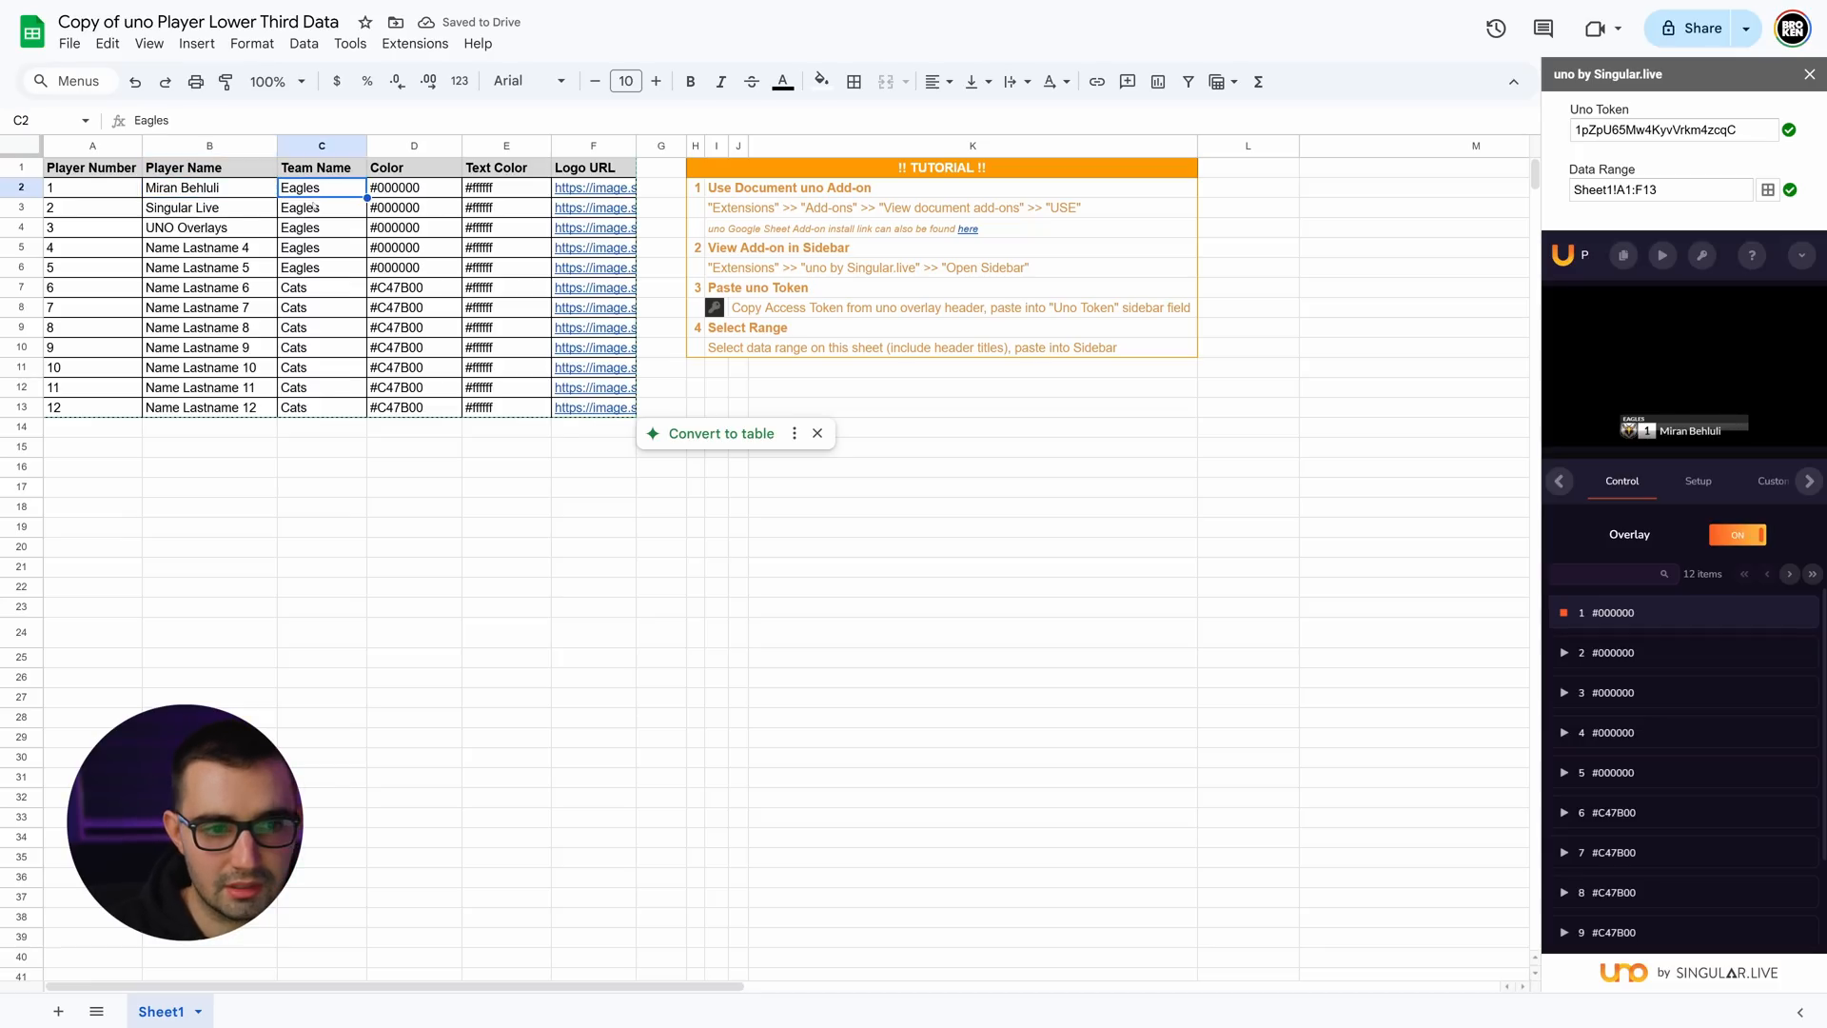
type("BROKEN")
key("Return")
type("Singular")
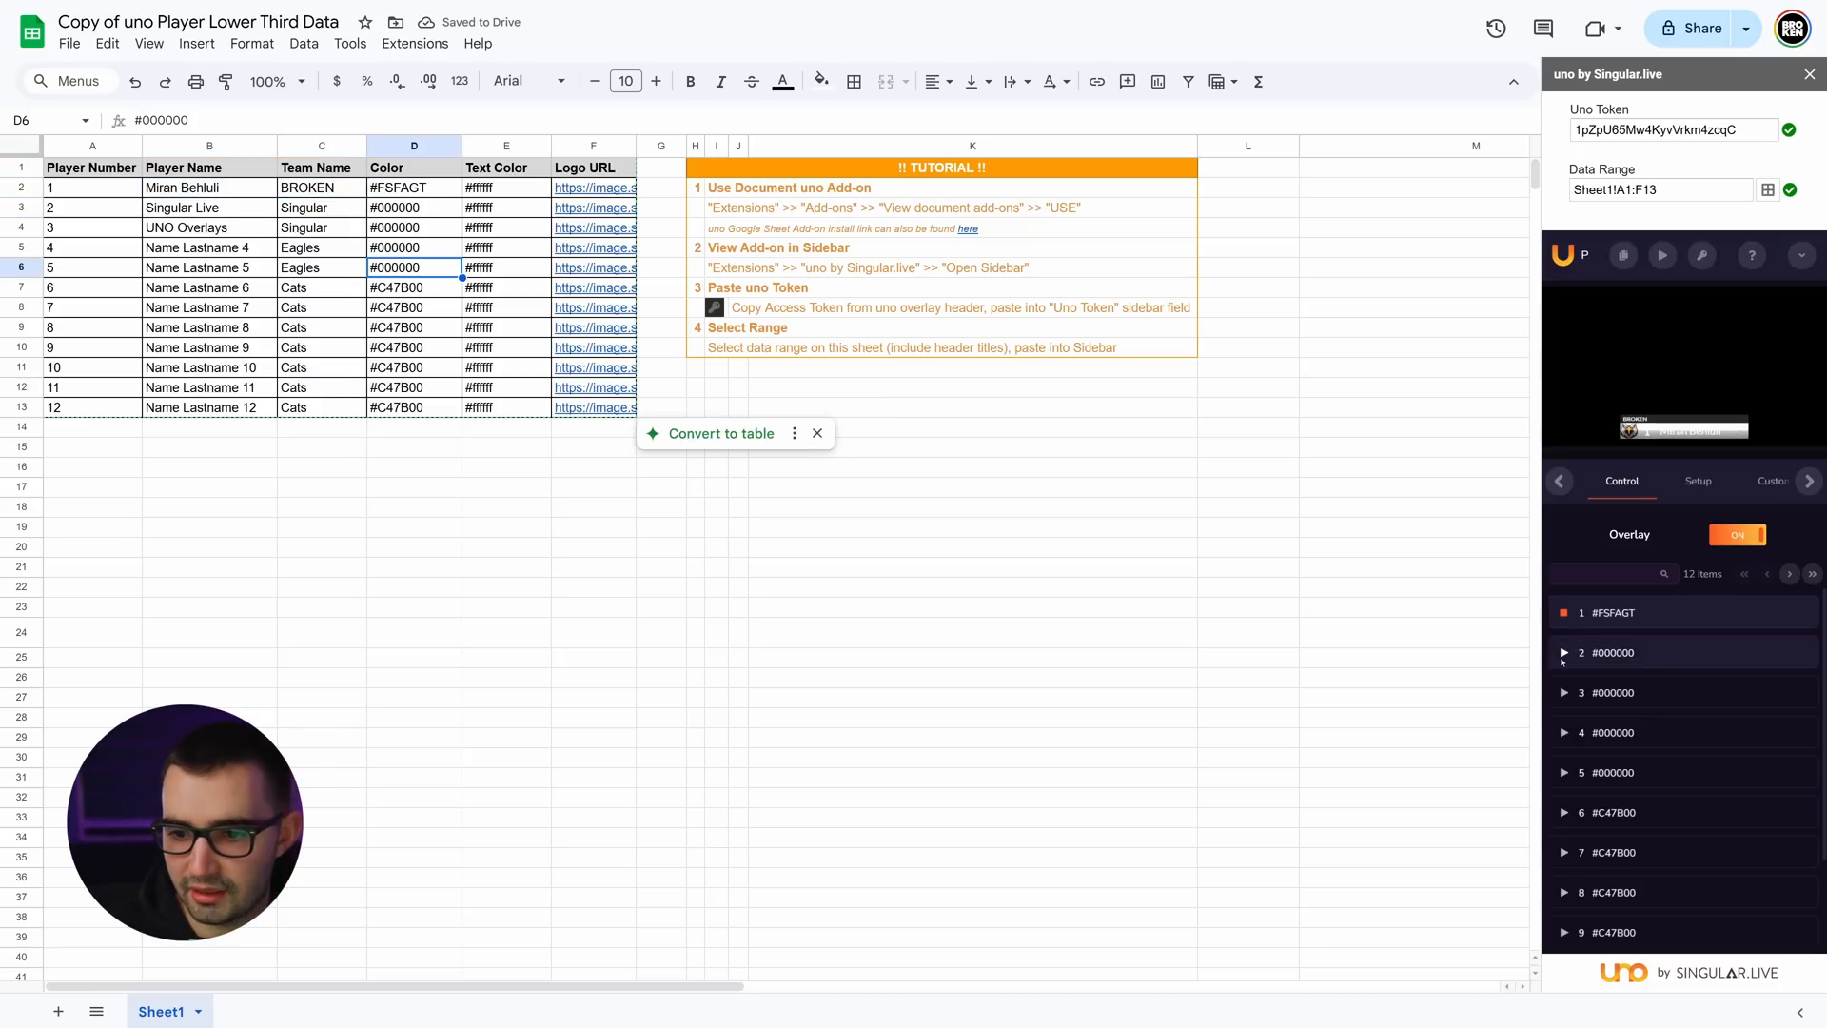
- Set Singular Live's player number to 5 in the sheet and play the second and third items on the overlay
left_click(1563, 657)
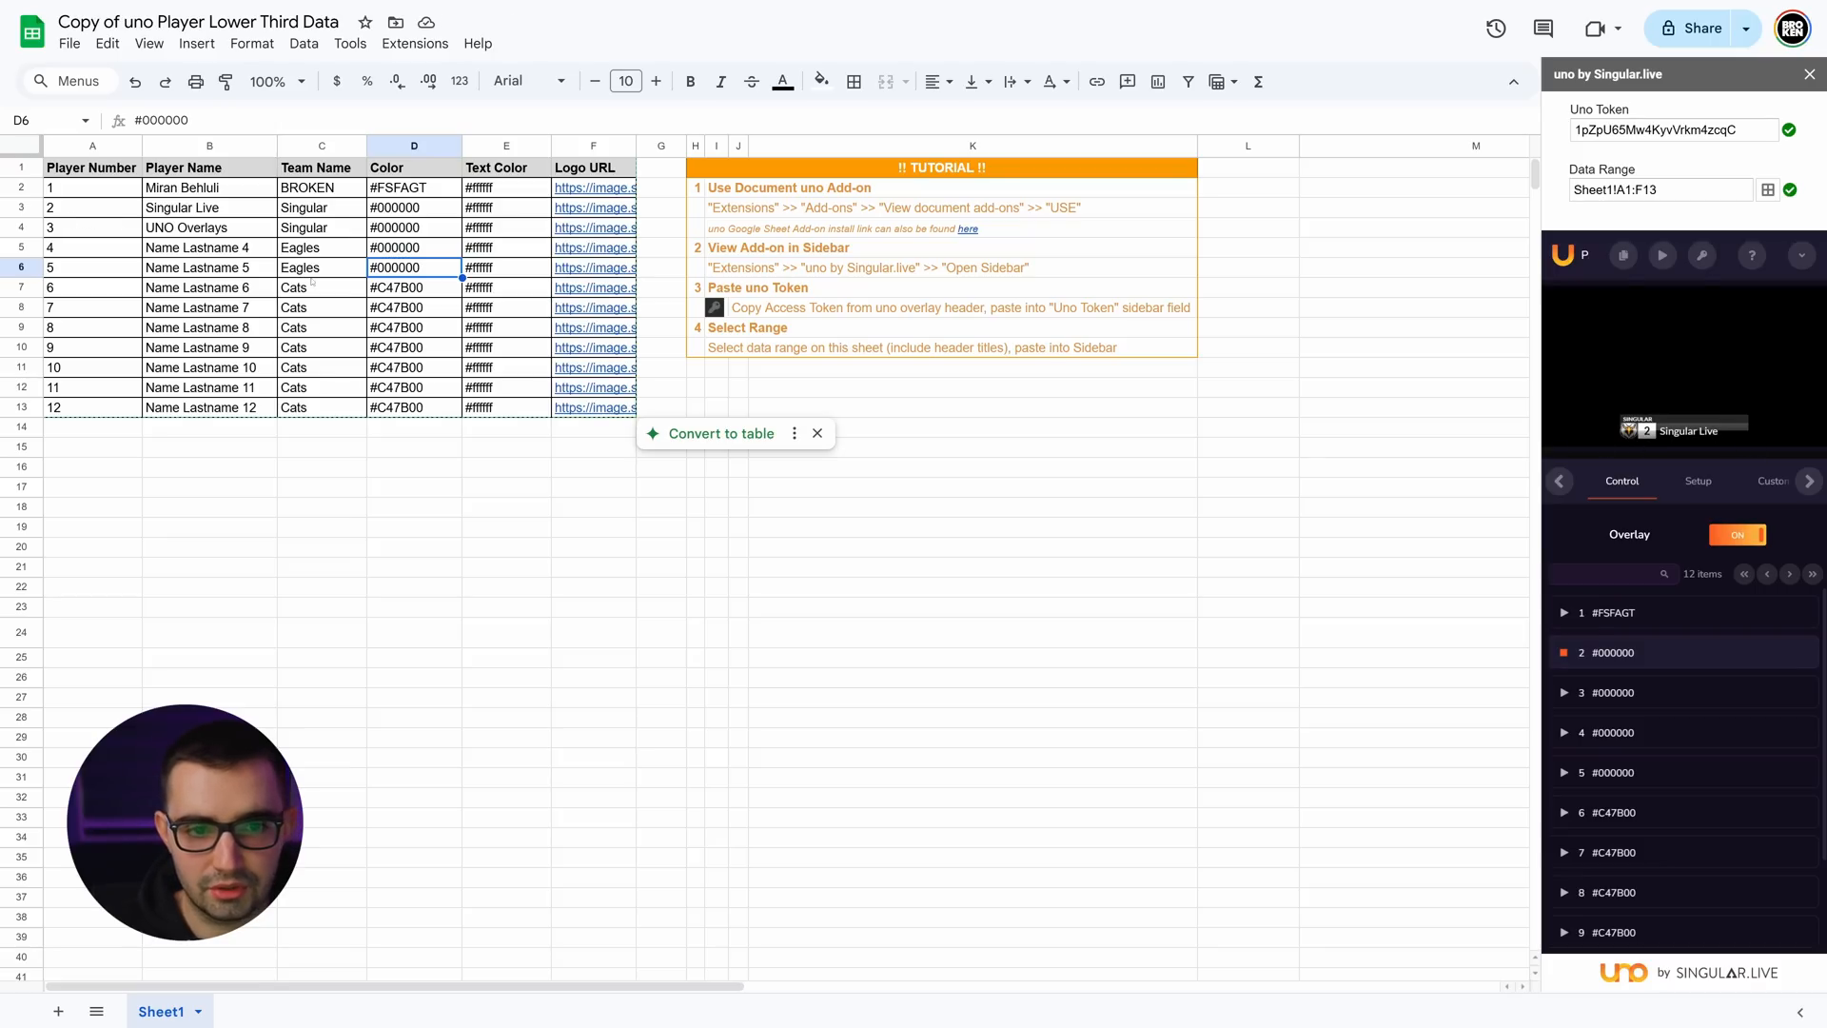
left_click(64, 192)
left_click(65, 209)
type("5")
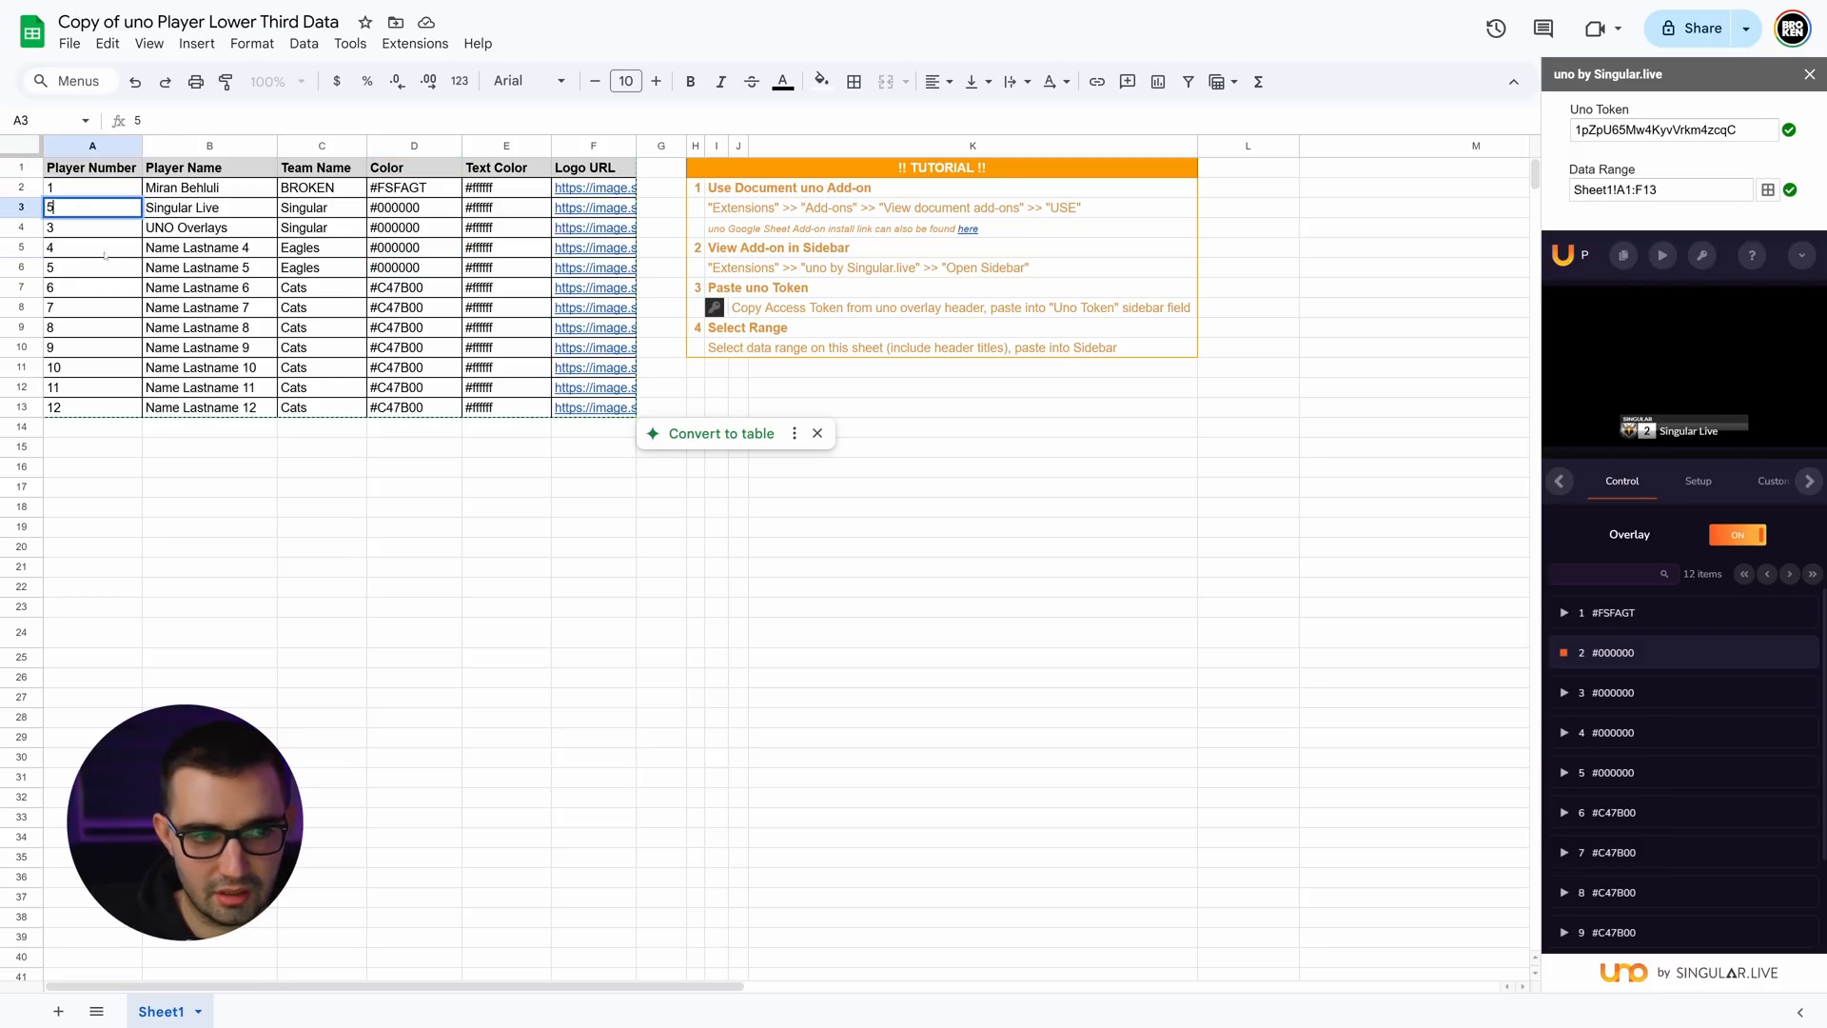
left_click(80, 247)
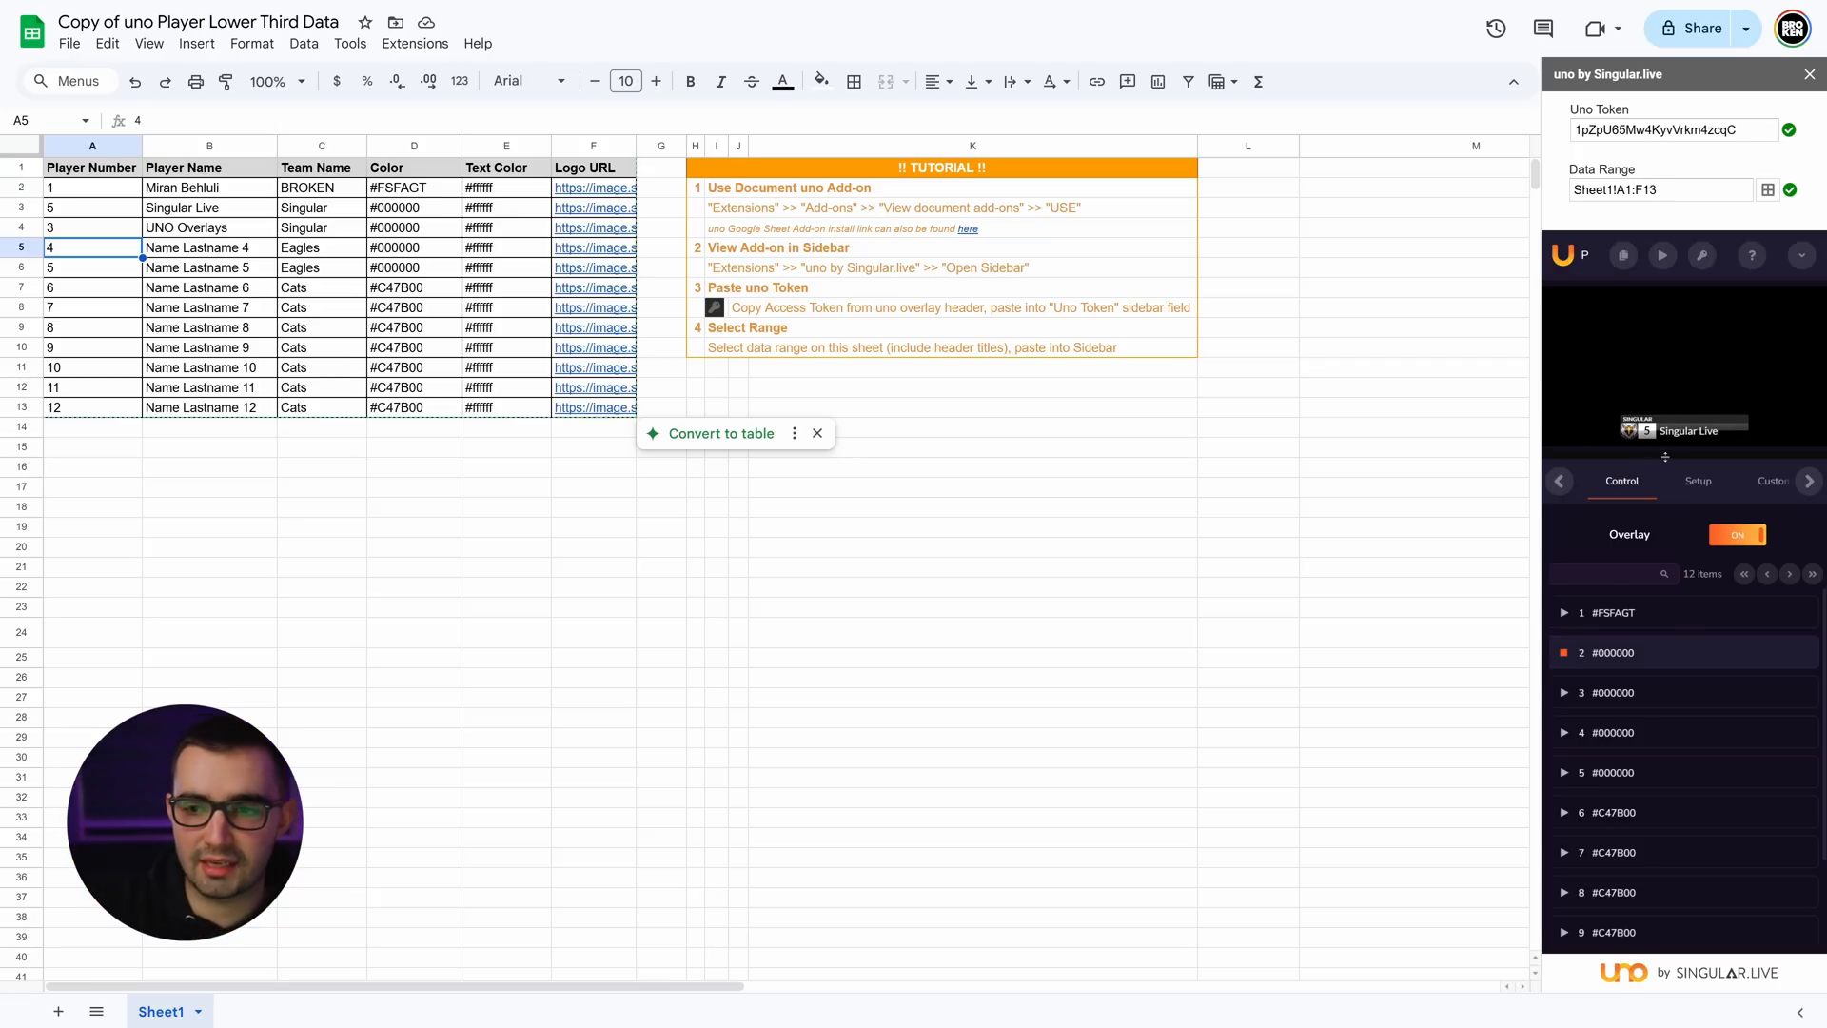
left_click(1566, 695)
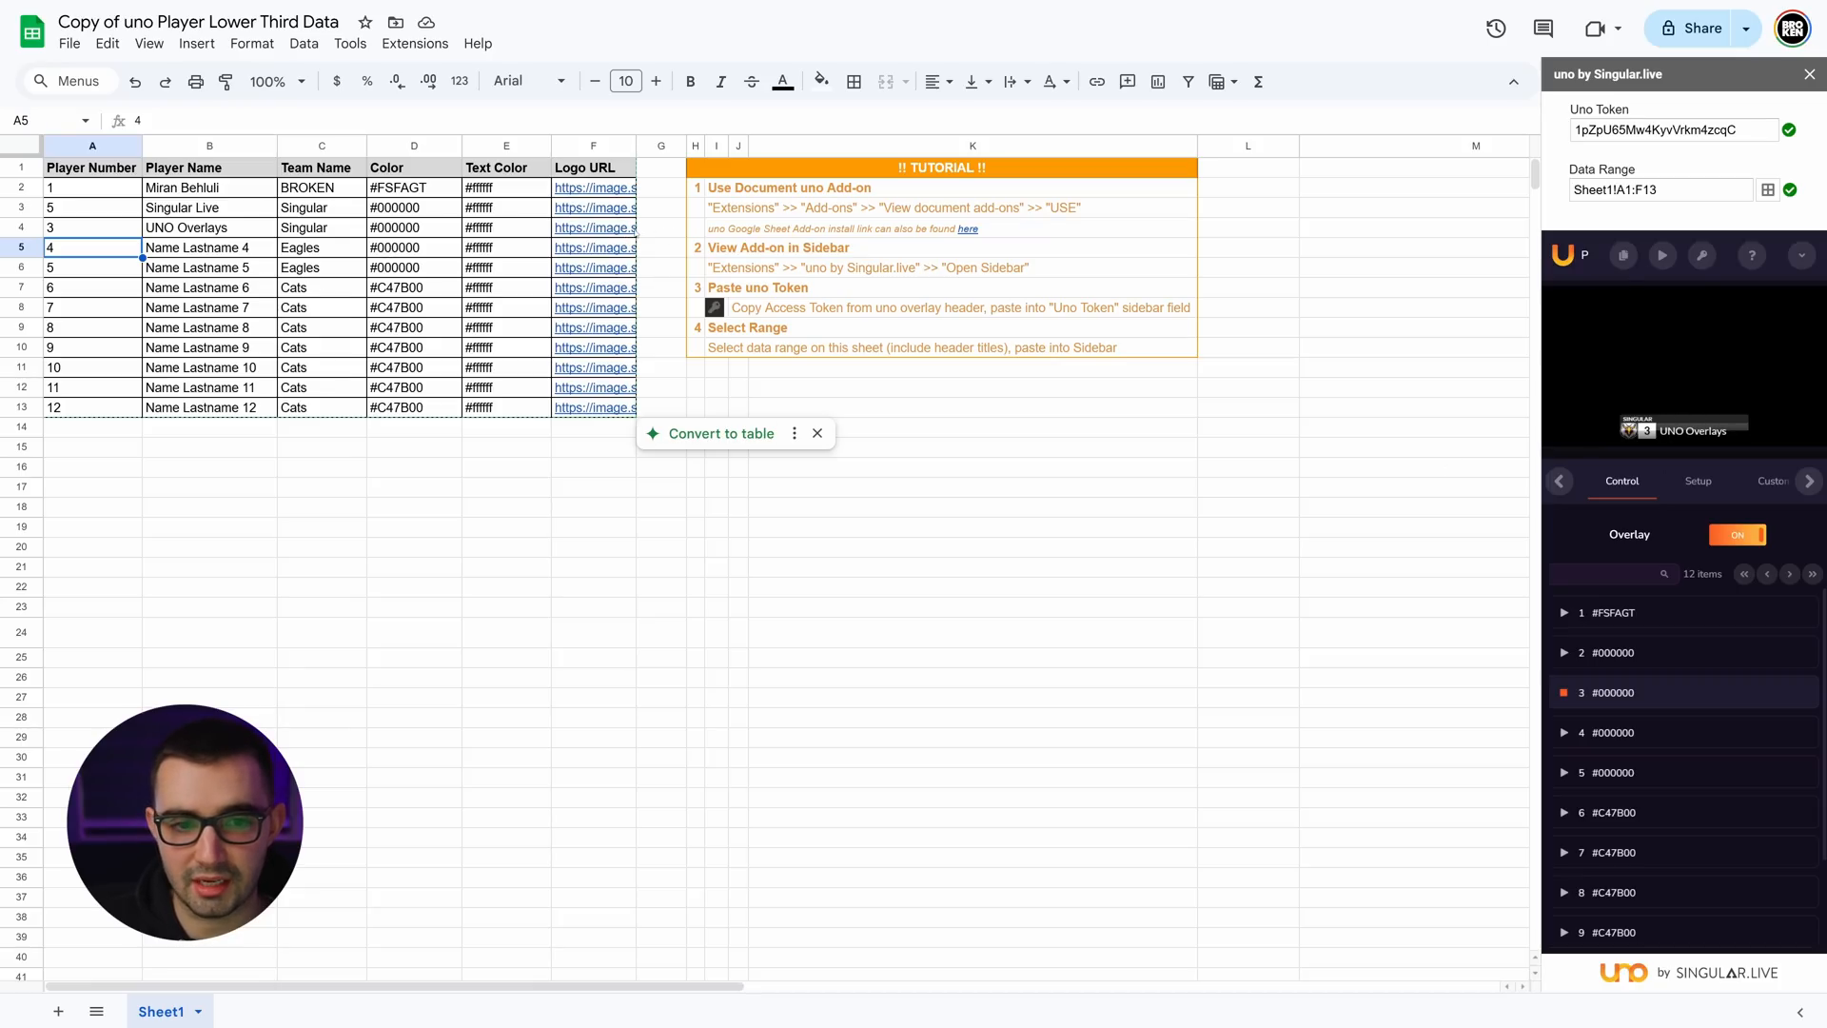
- Widen the Logo URL column and, in overlays.uno, copy the link of the BRO-KEN Youtube image from the BROKEN images folder
left_click(632, 229)
left_click_drag(637, 146, 893, 146)
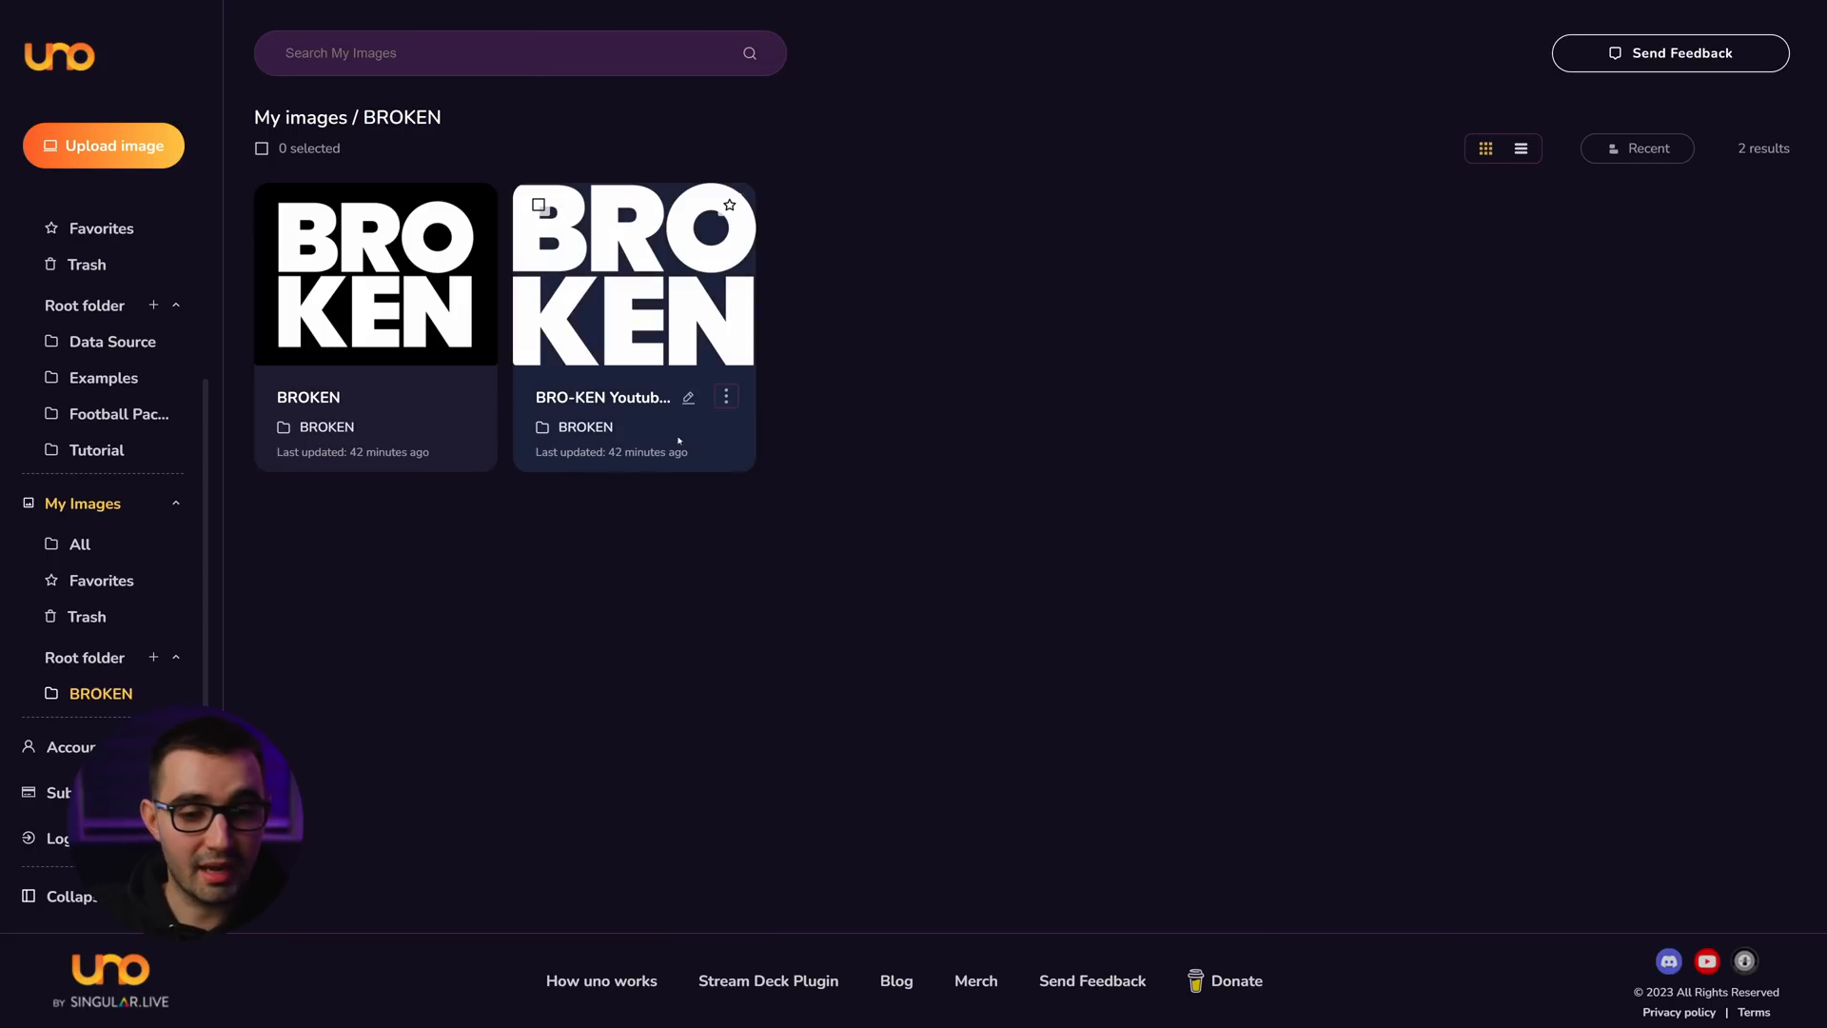
left_click(726, 396)
left_click(724, 430)
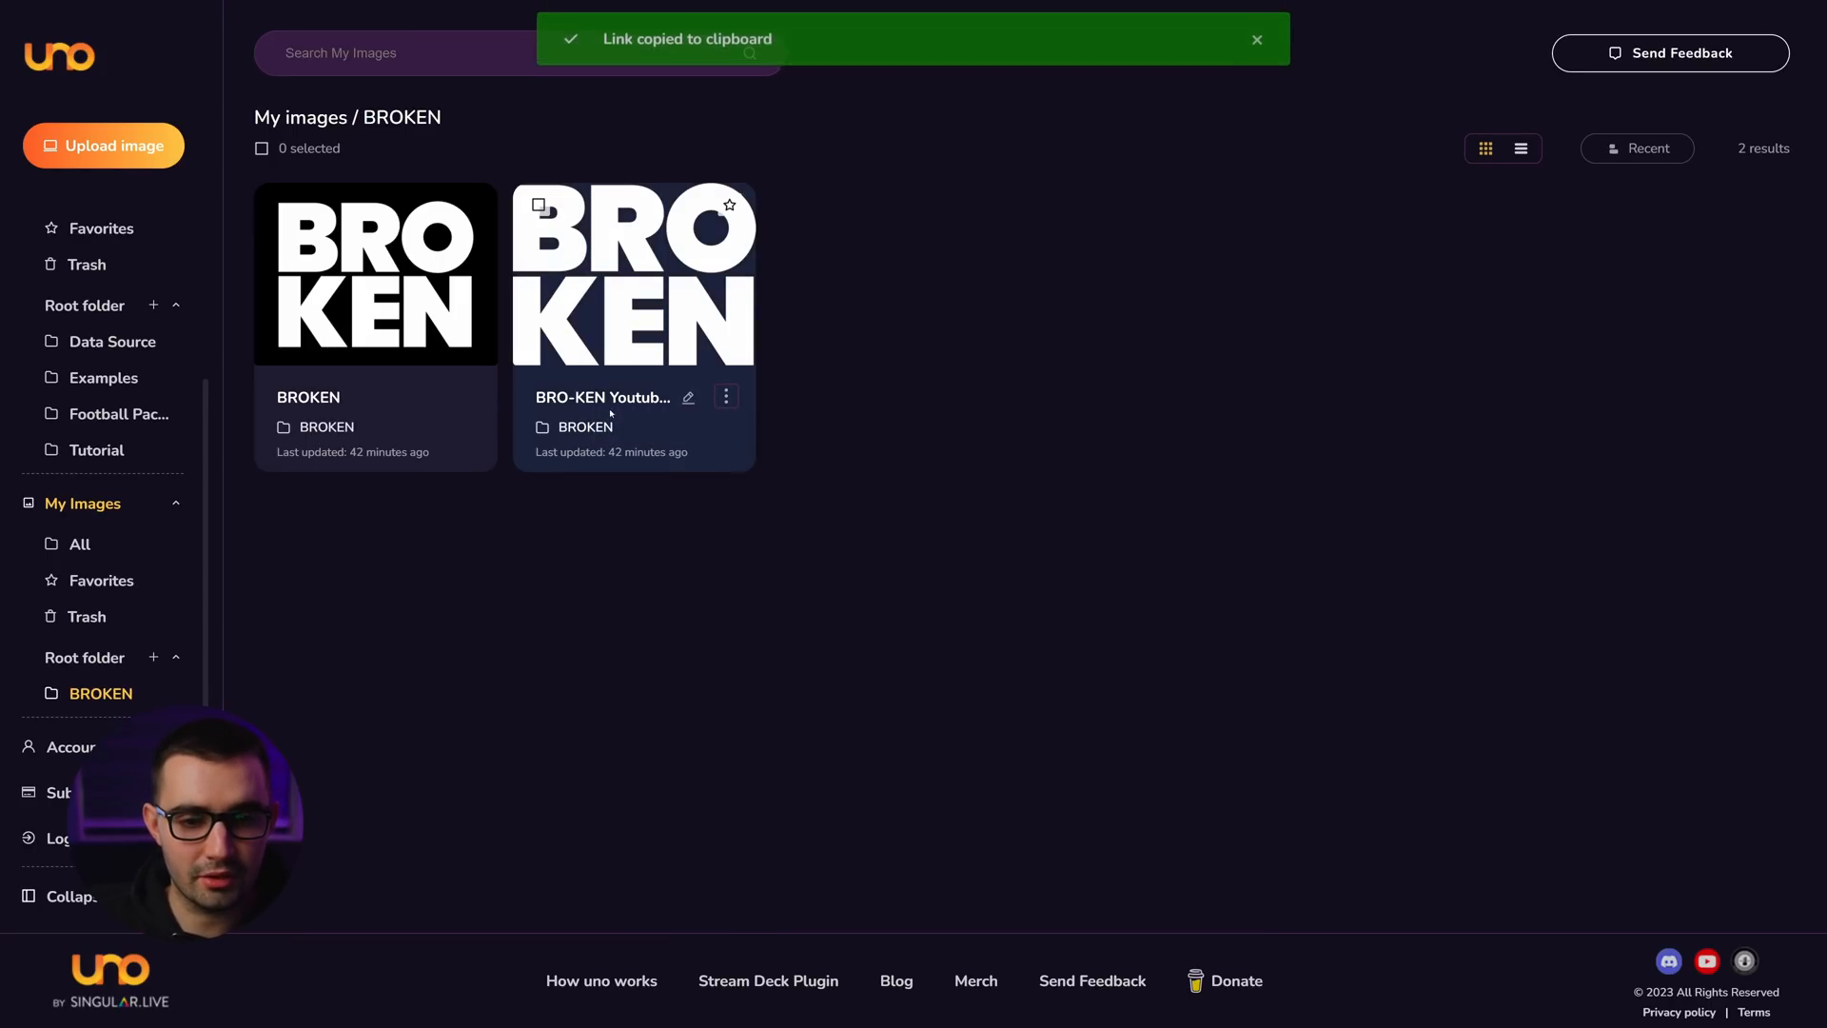
- Back in the sheet, paste the image link as the Logo URL of the first two players and play items 2 and 1
key("ctrl+v")
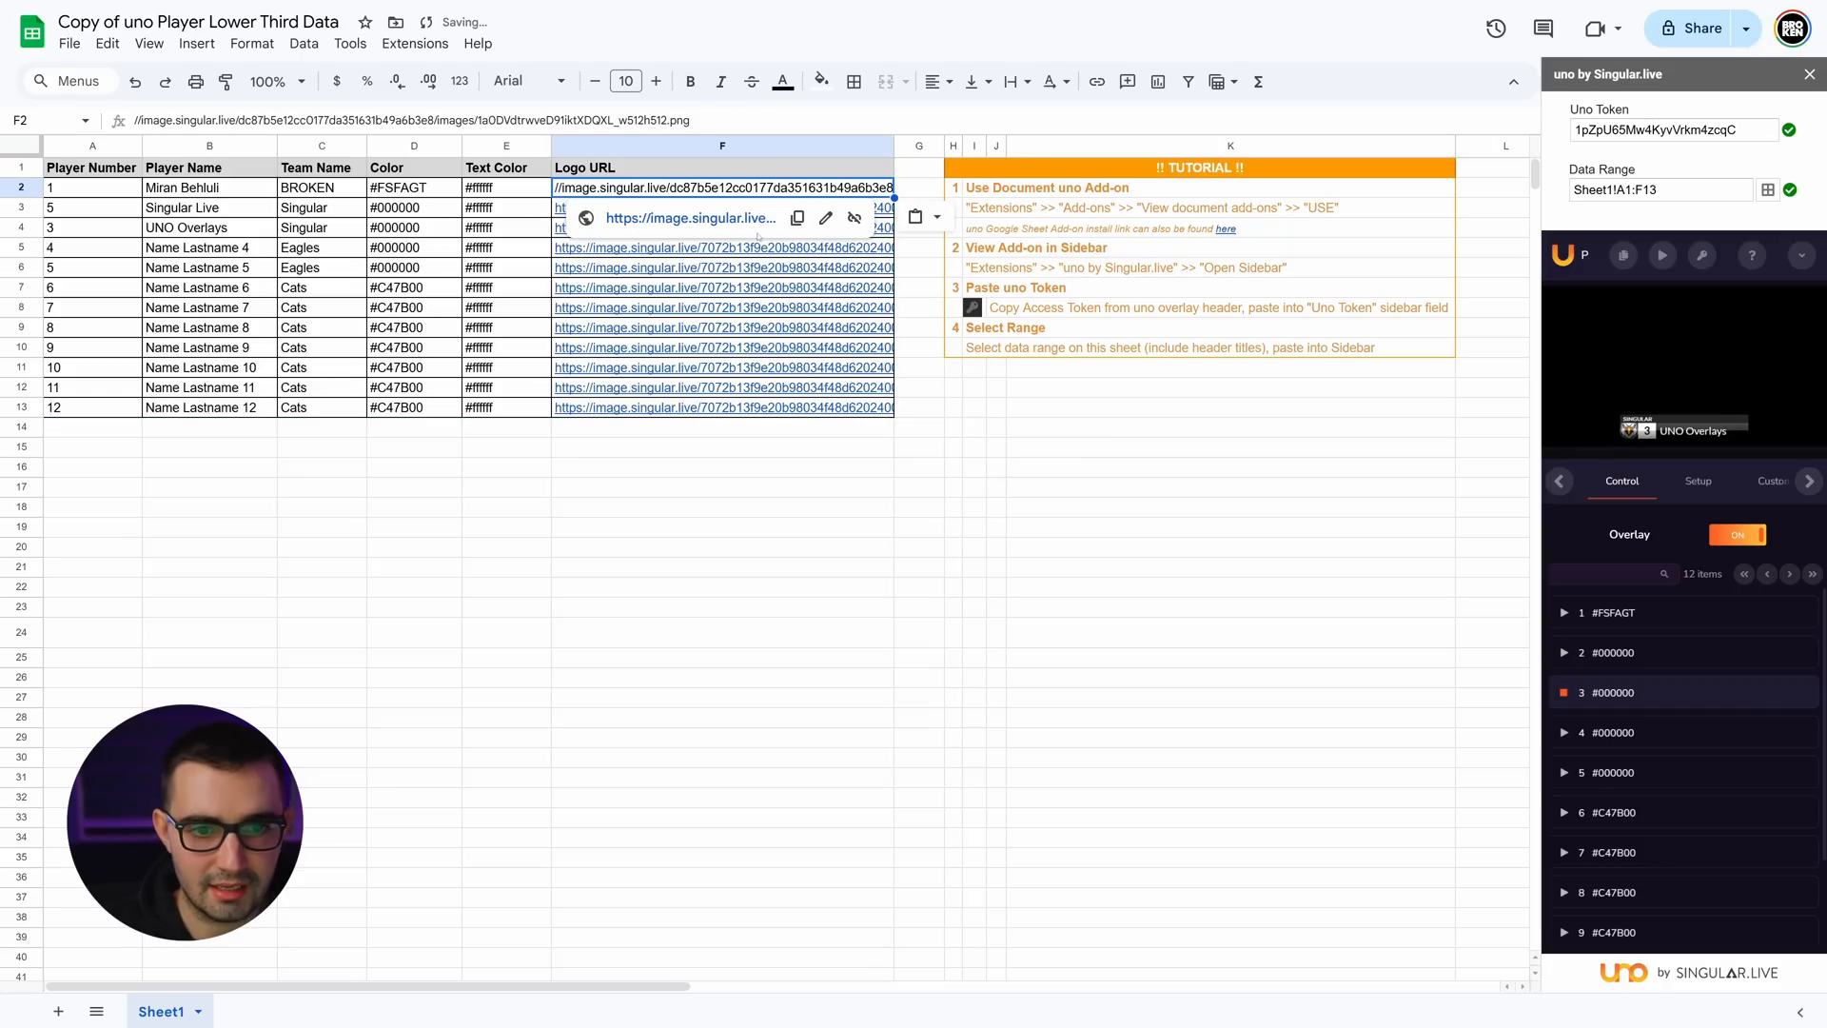
left_click(955, 429)
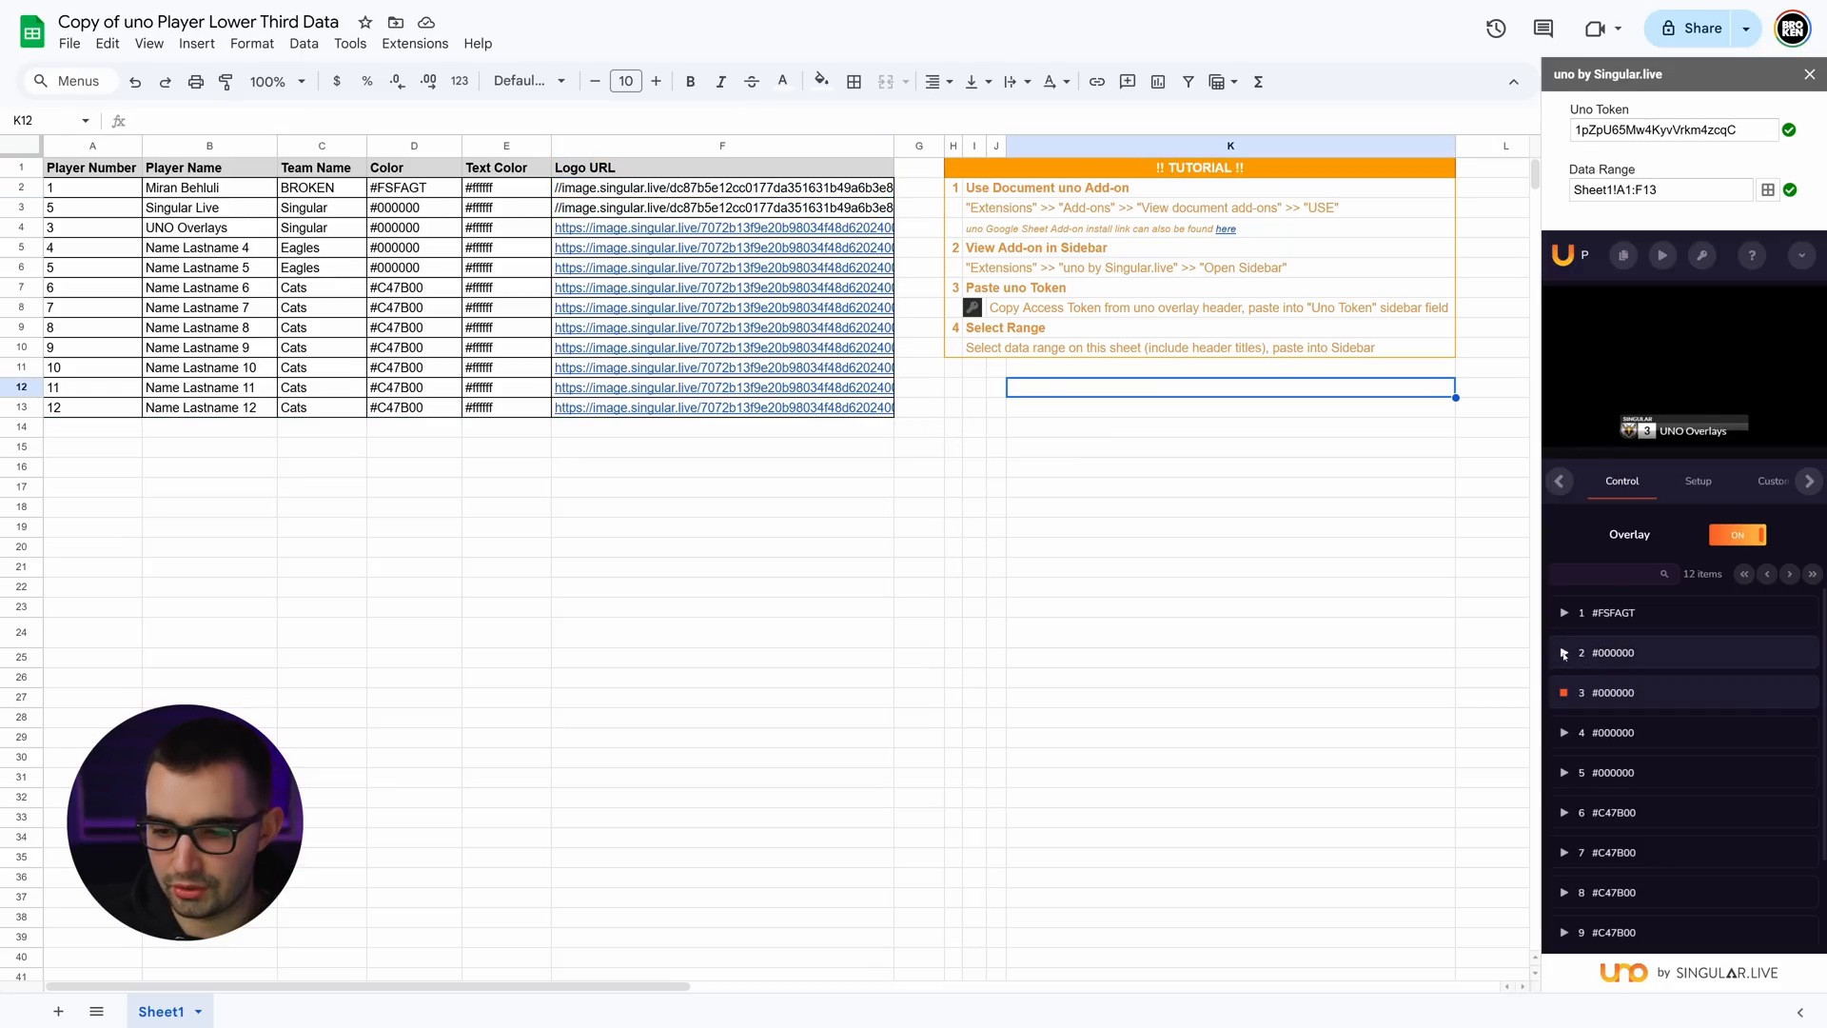
left_click(1564, 653)
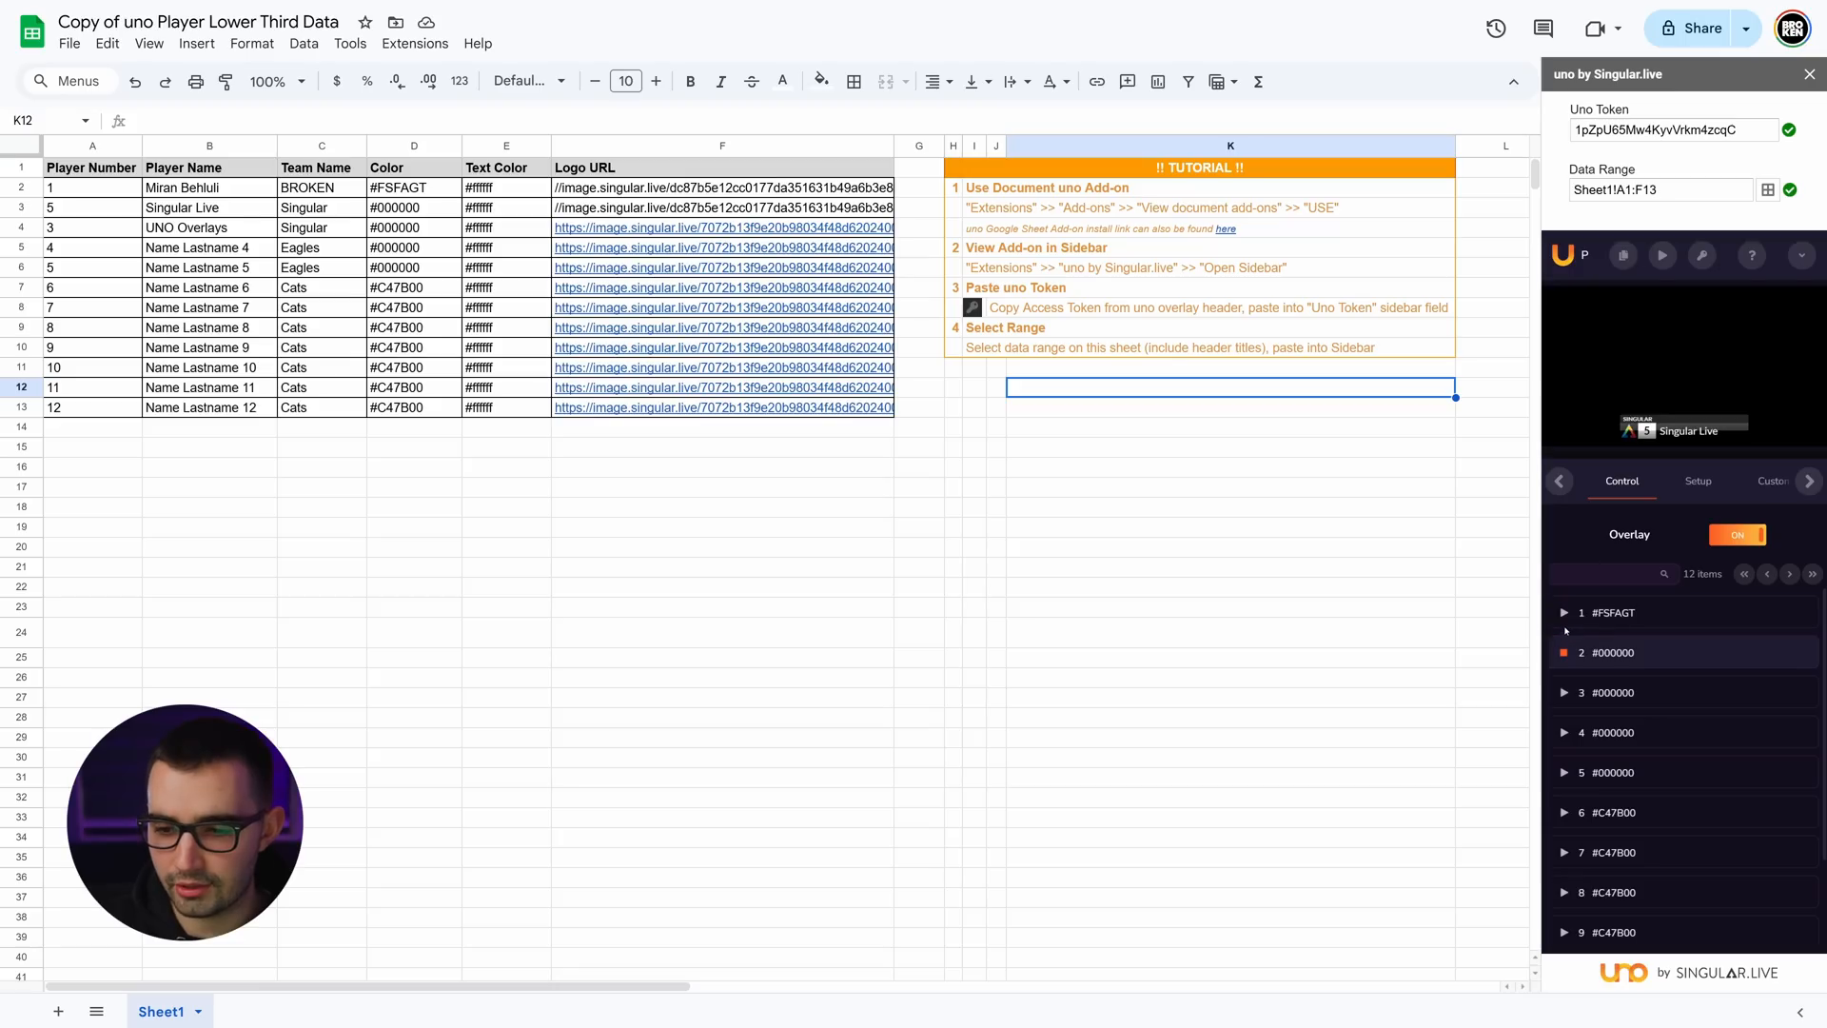
left_click(1564, 613)
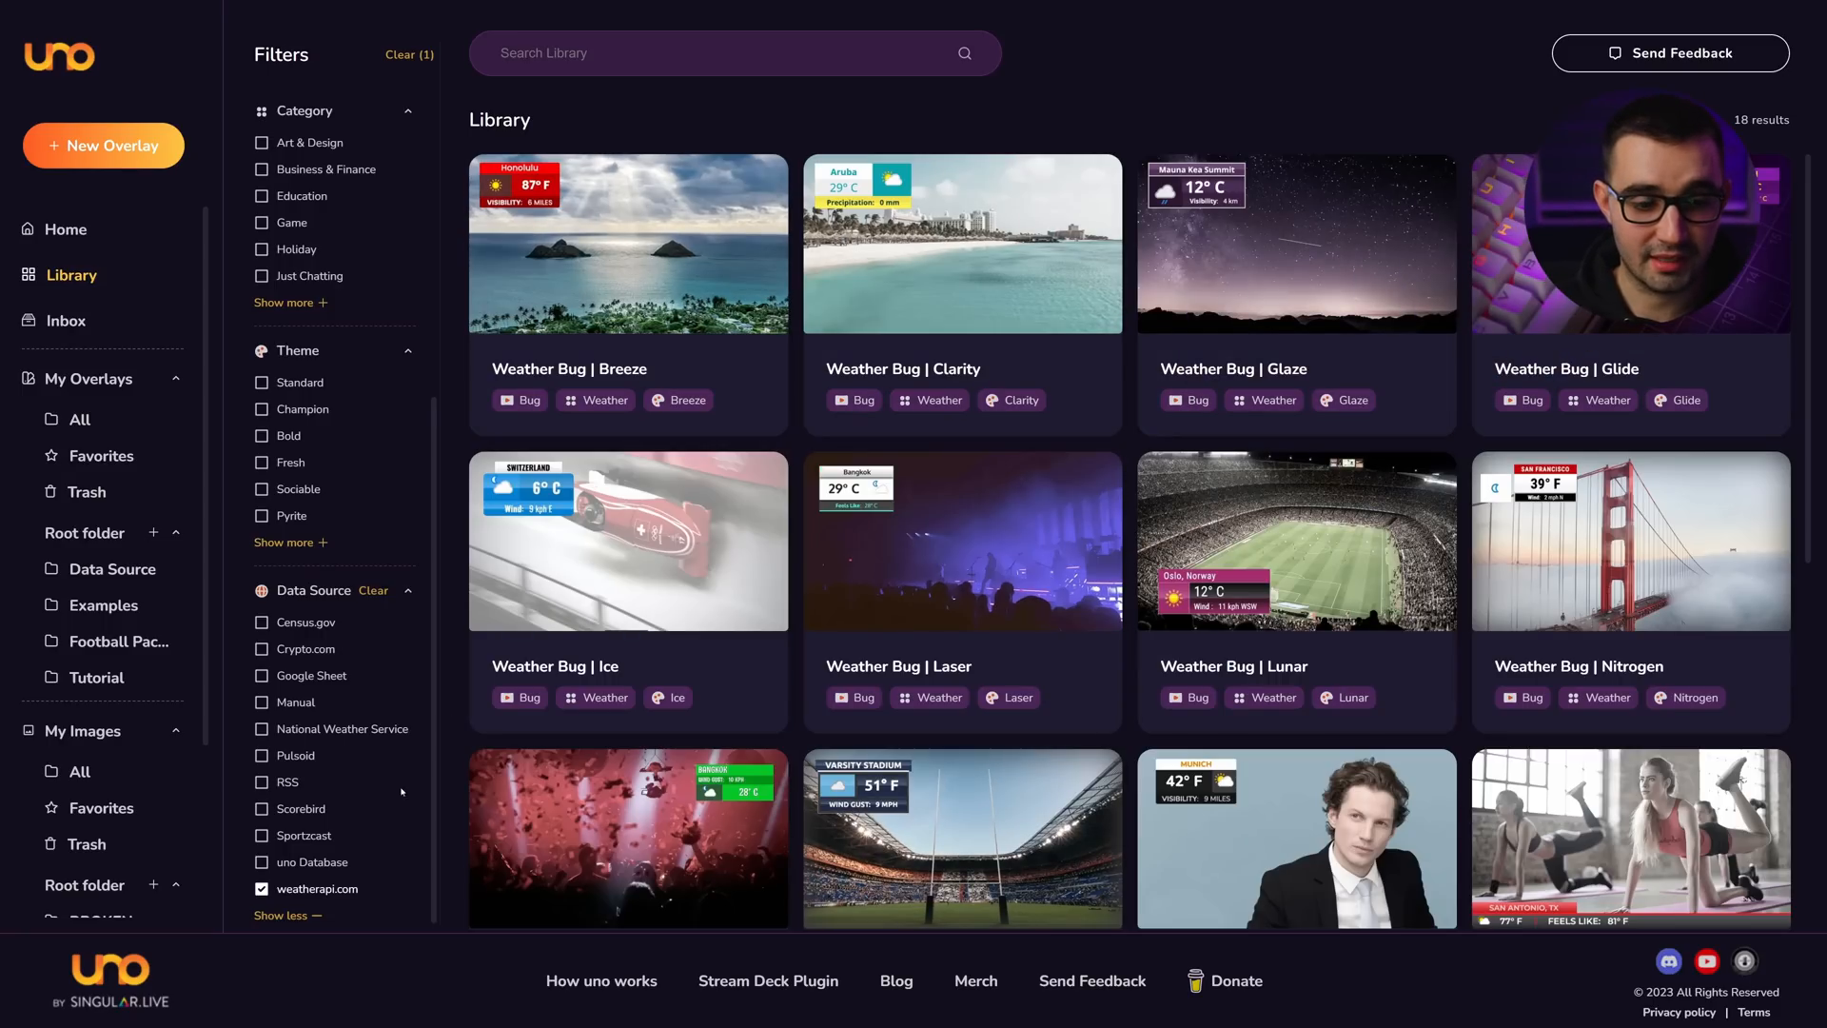
- In the overlays.uno library, open Weather Bug | Clarity from the weatherapi.com overlays and set its temperature unit to Celsius
left_click(962, 244)
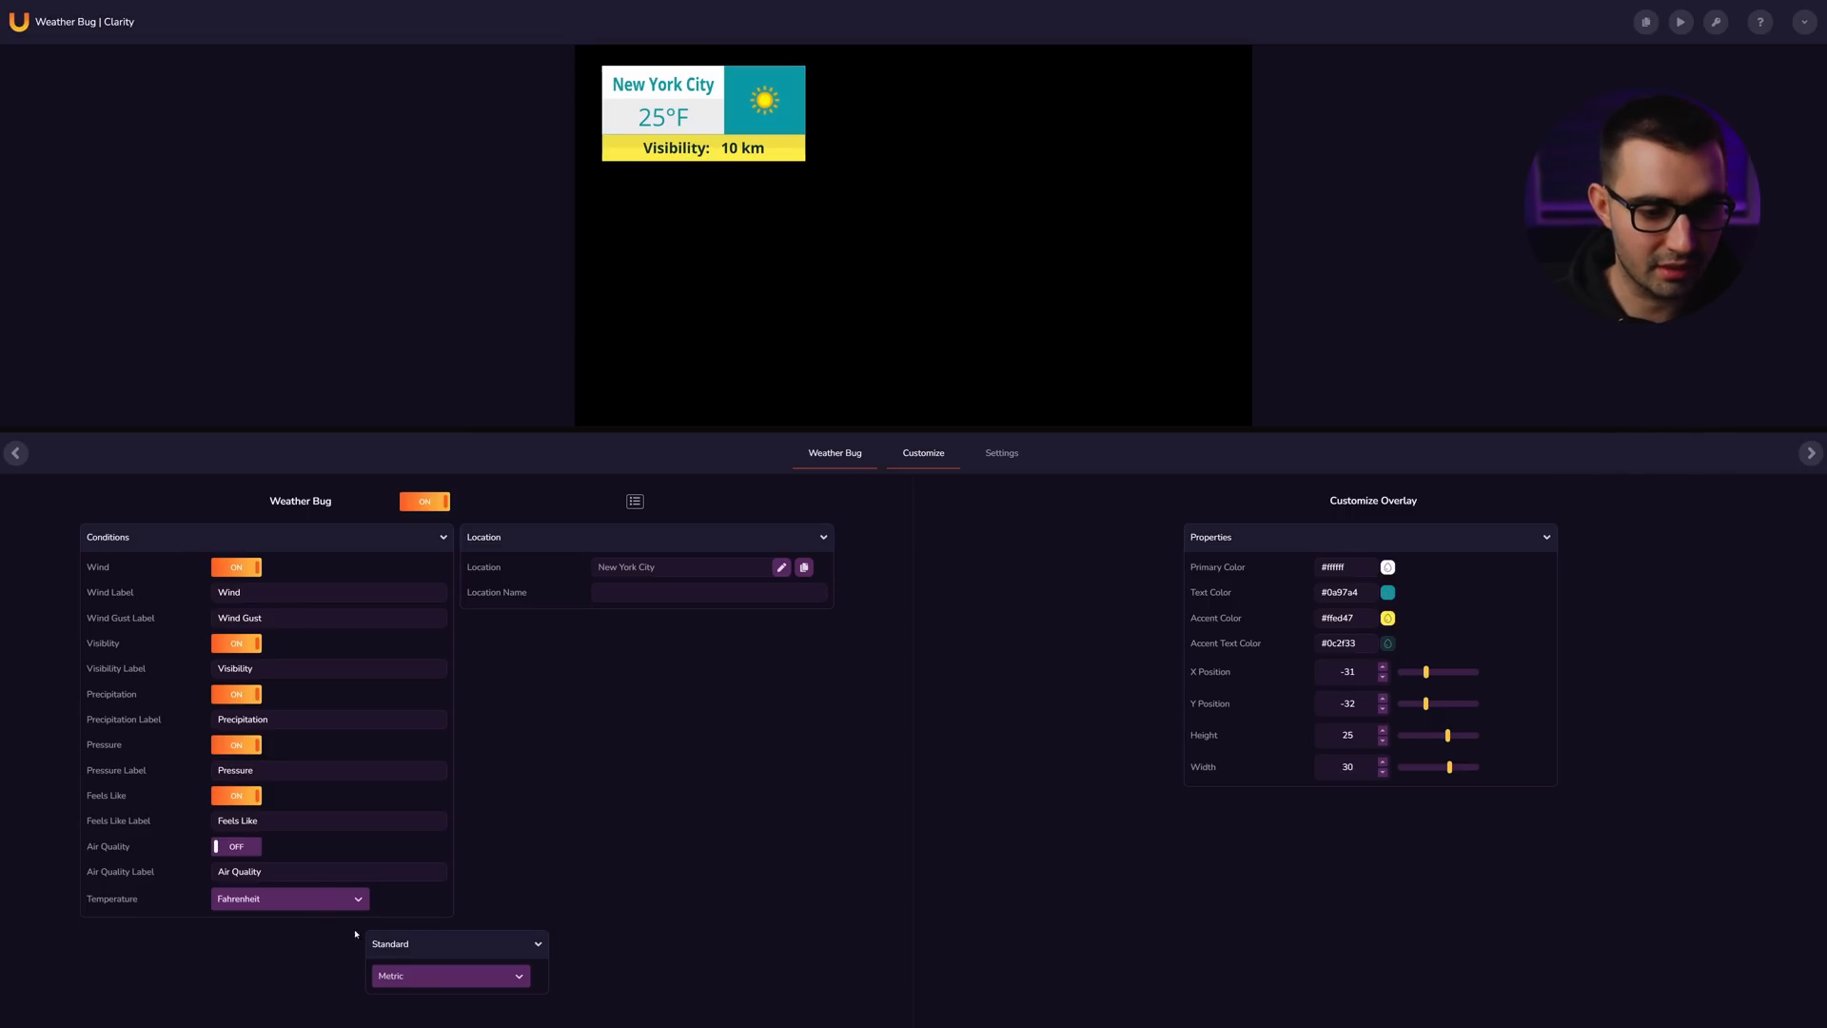
left_click(284, 906)
left_click(285, 951)
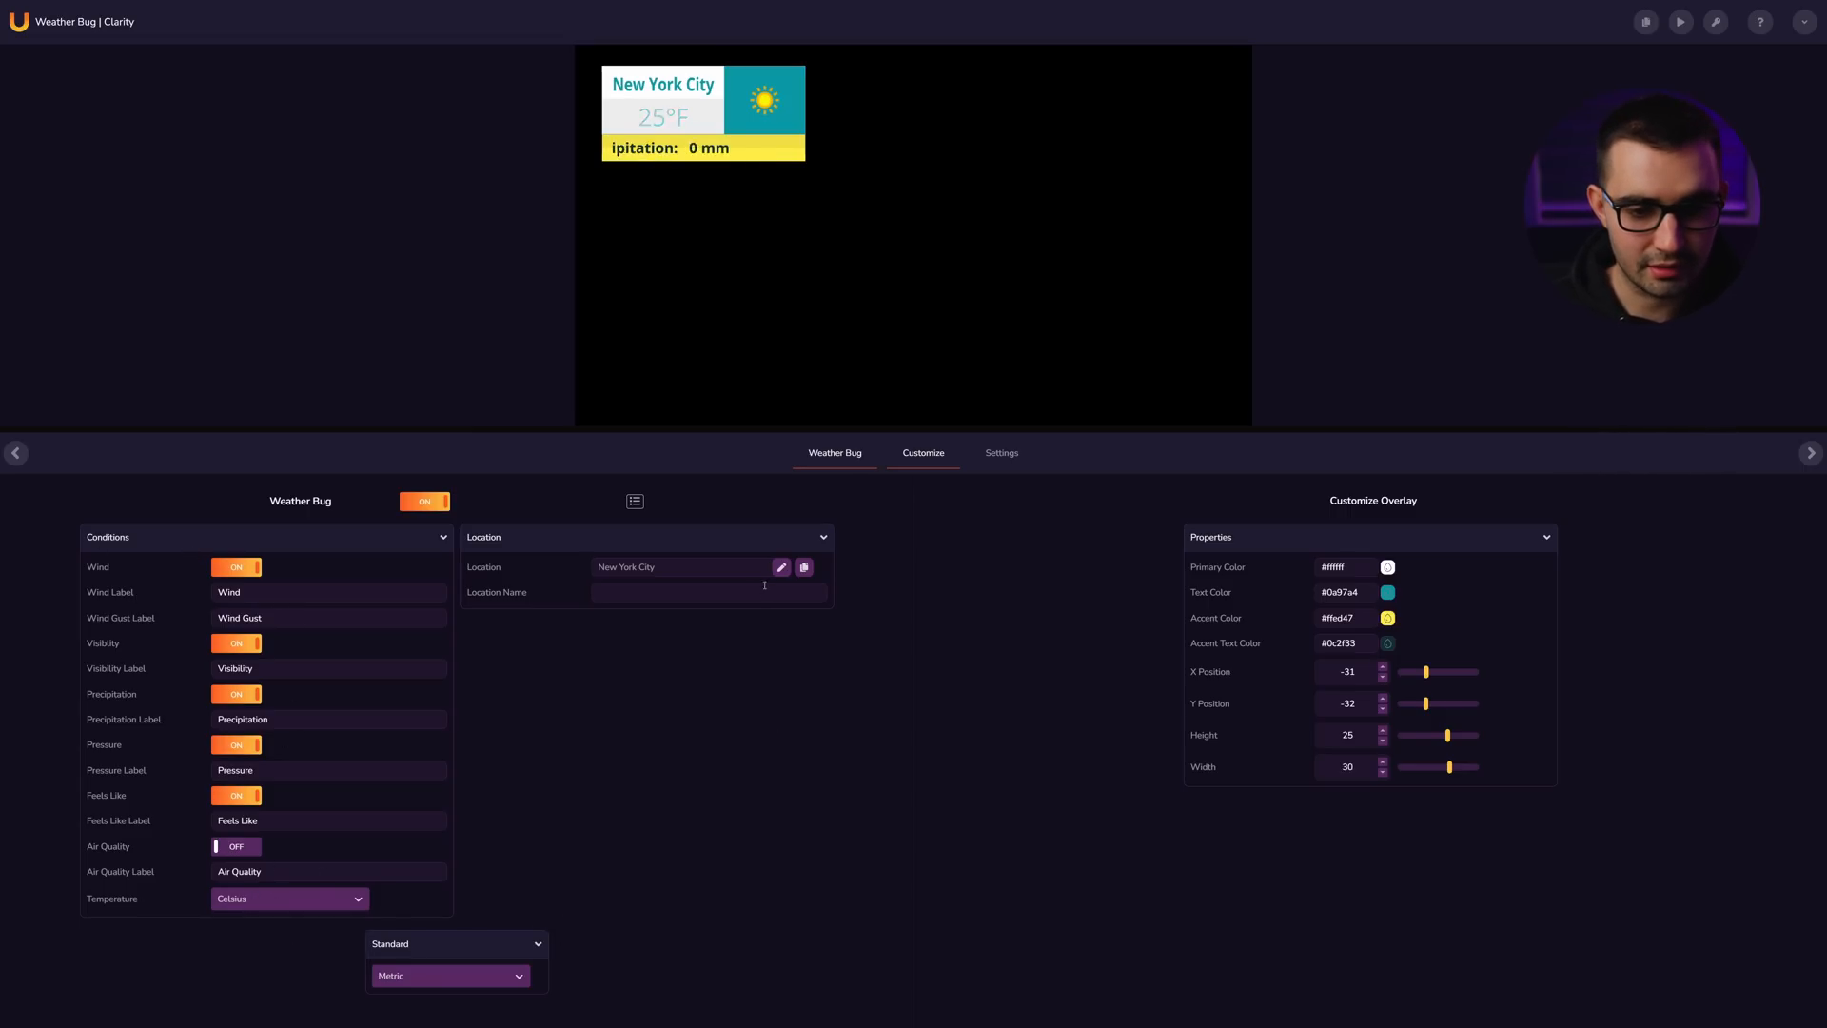
- Change the weather bug's location to Russia
left_click(739, 565)
key("ctrl+a")
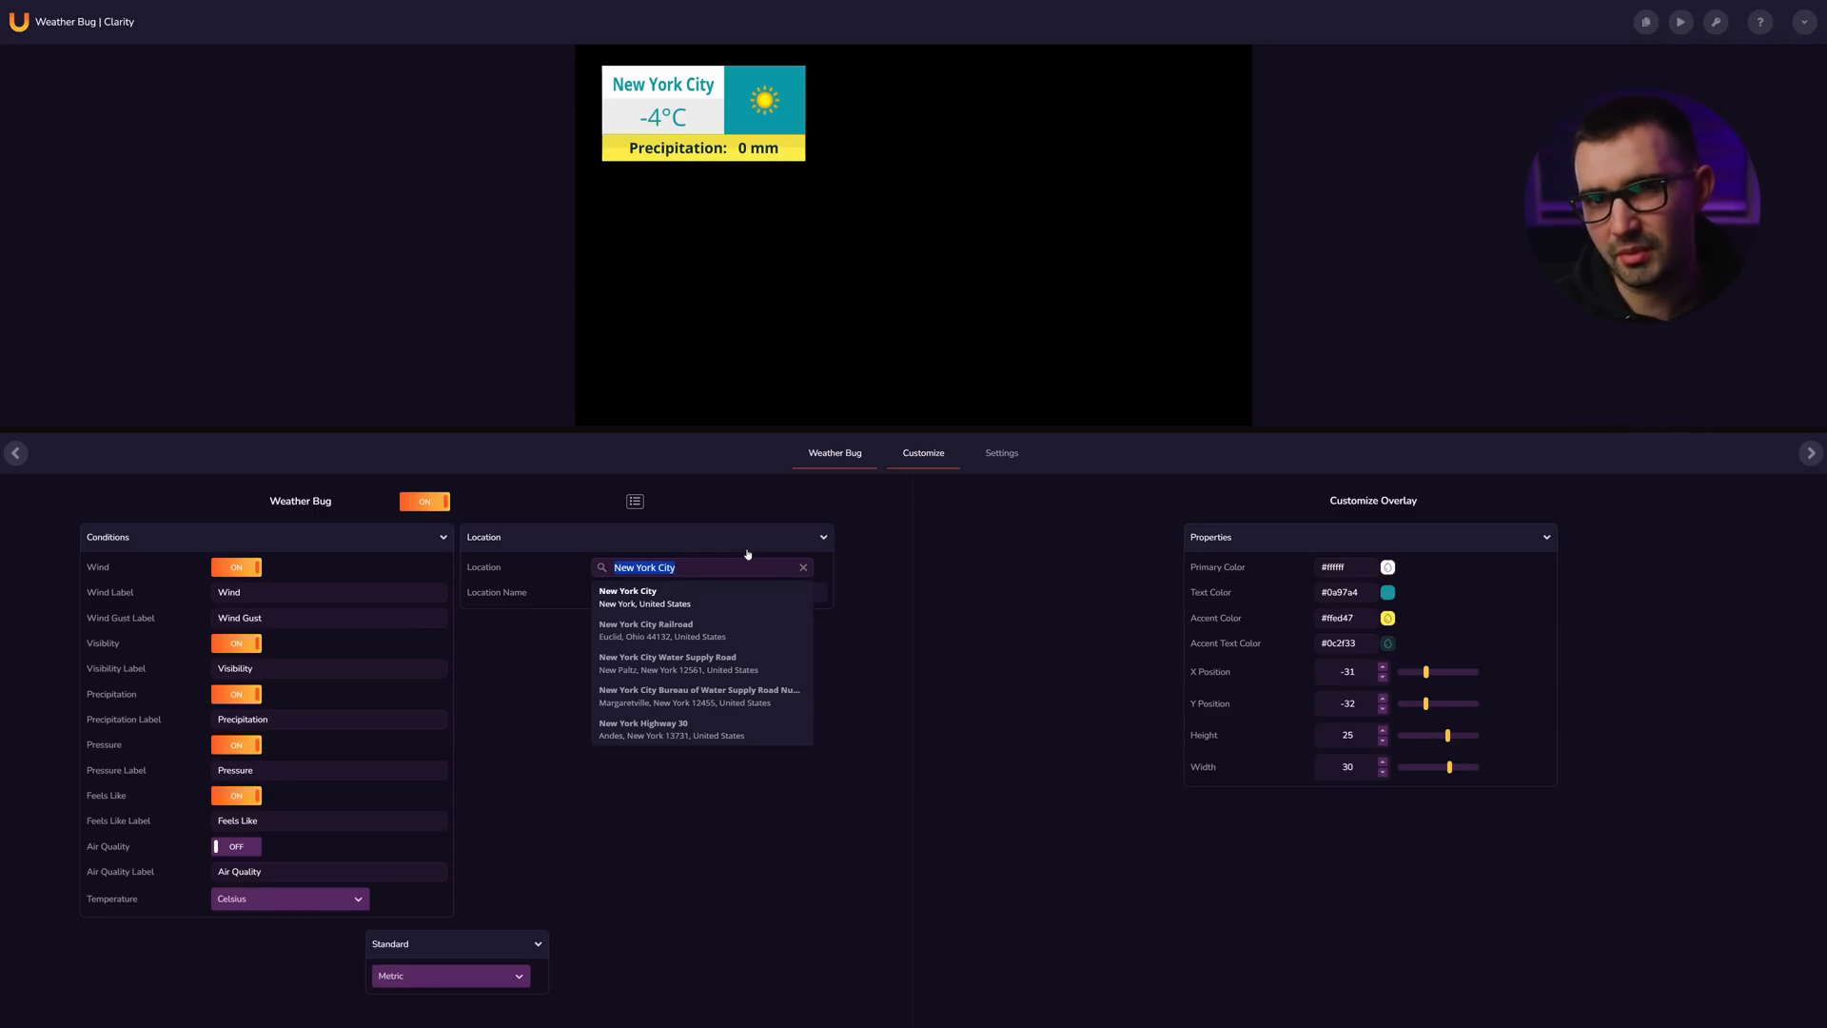
type("Russia")
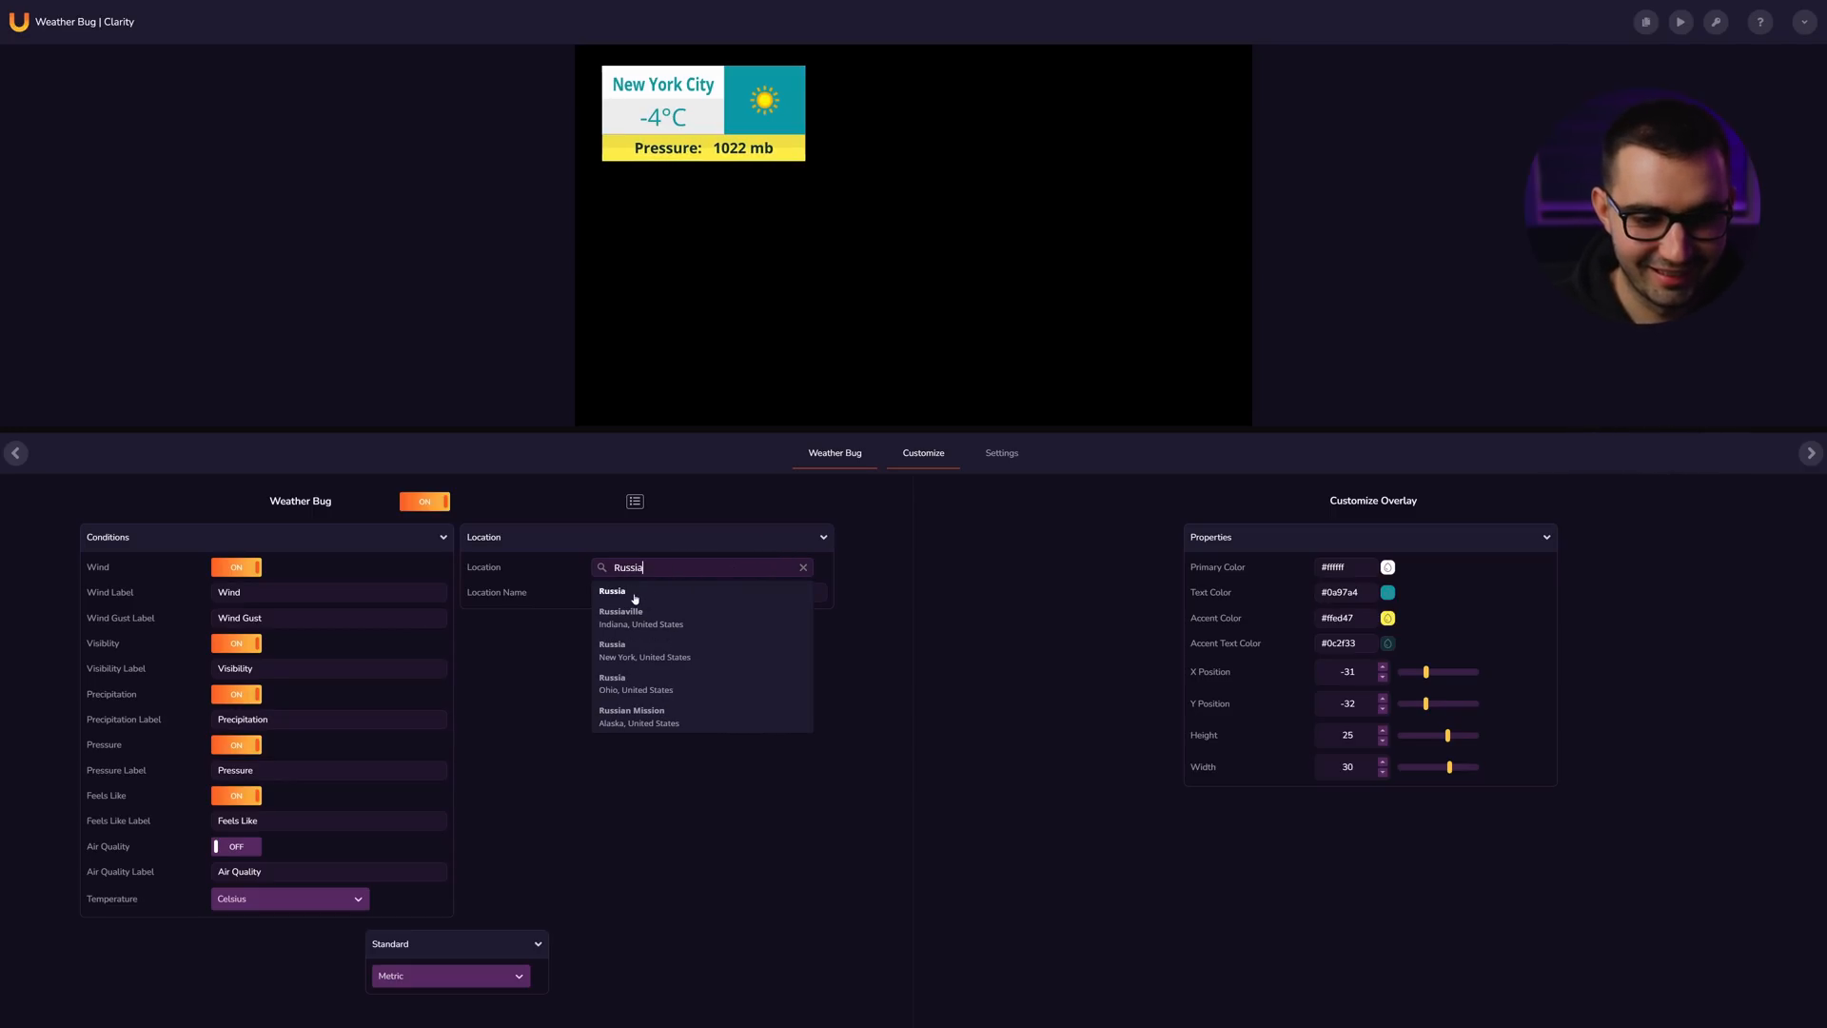
left_click(635, 592)
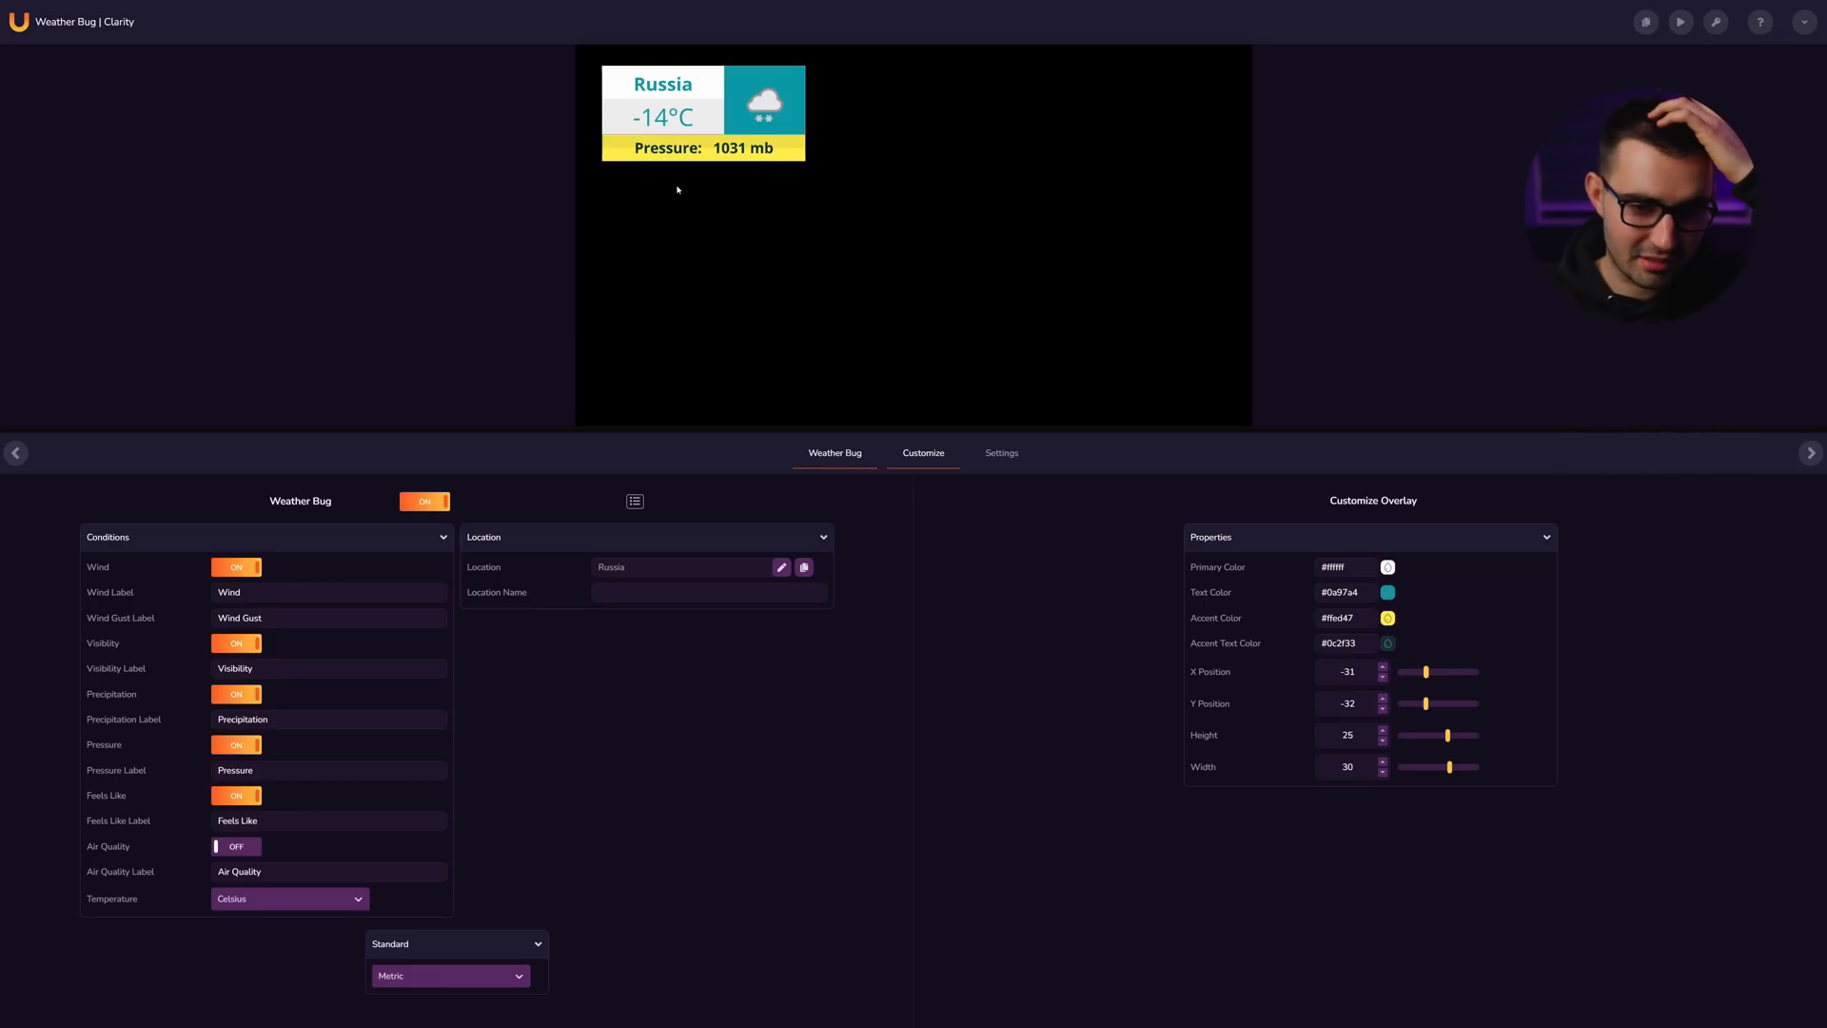